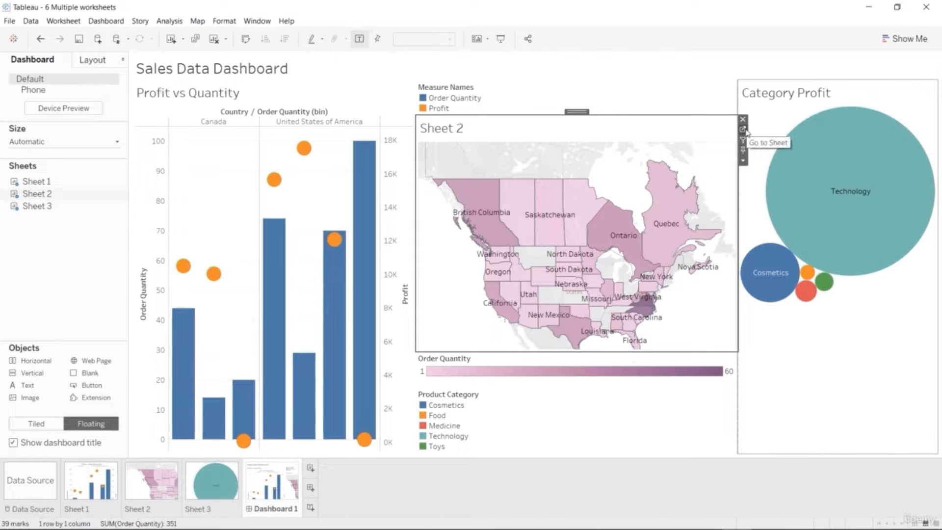
Use the Sheet 2 map as a dashboard filter and select Ontario, Texas, California and New York one after another.
click(742, 140)
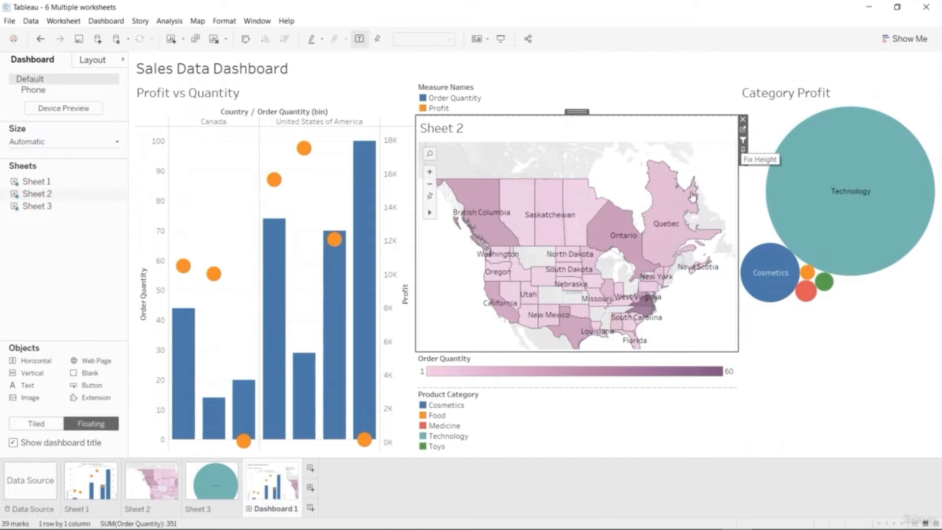
click(625, 227)
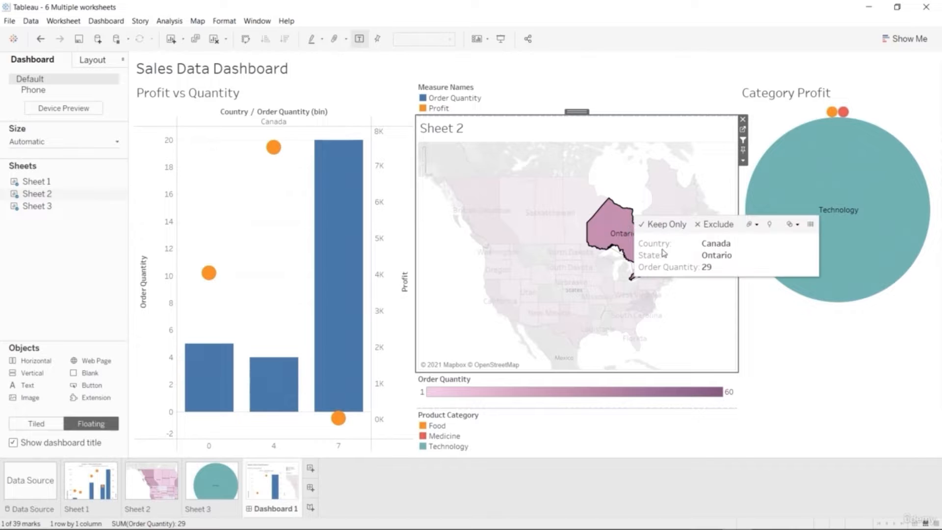
click(559, 323)
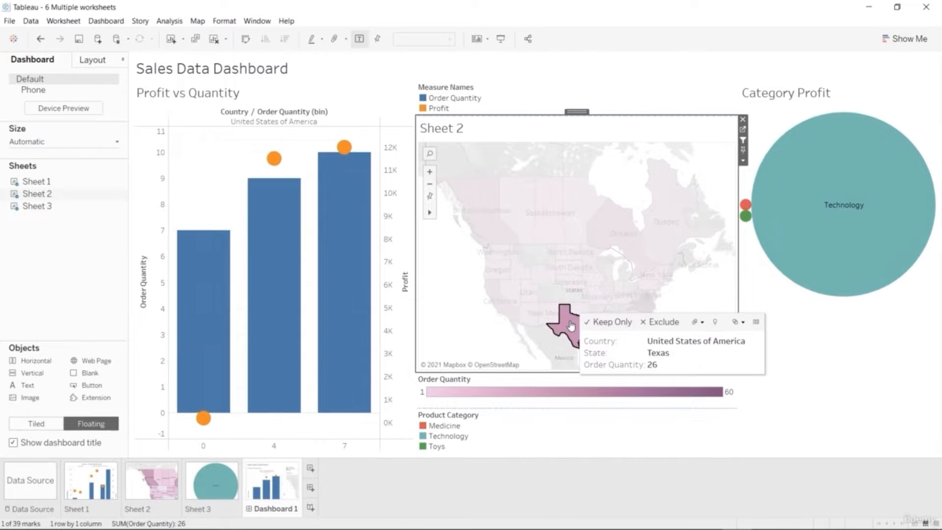
click(509, 312)
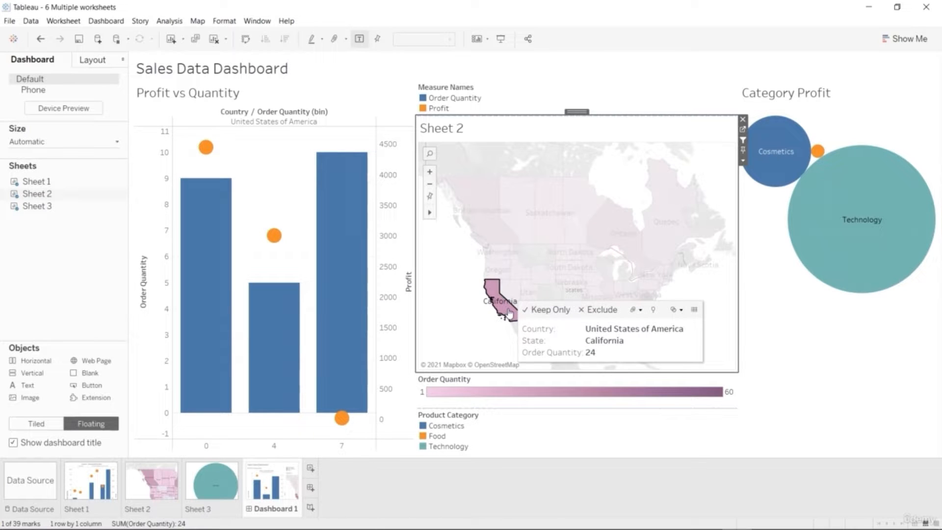
click(664, 278)
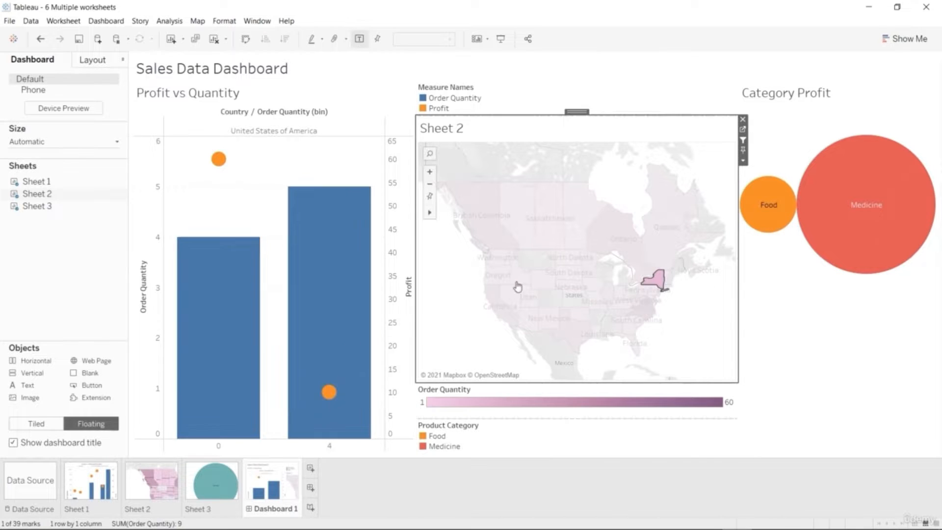
click(662, 254)
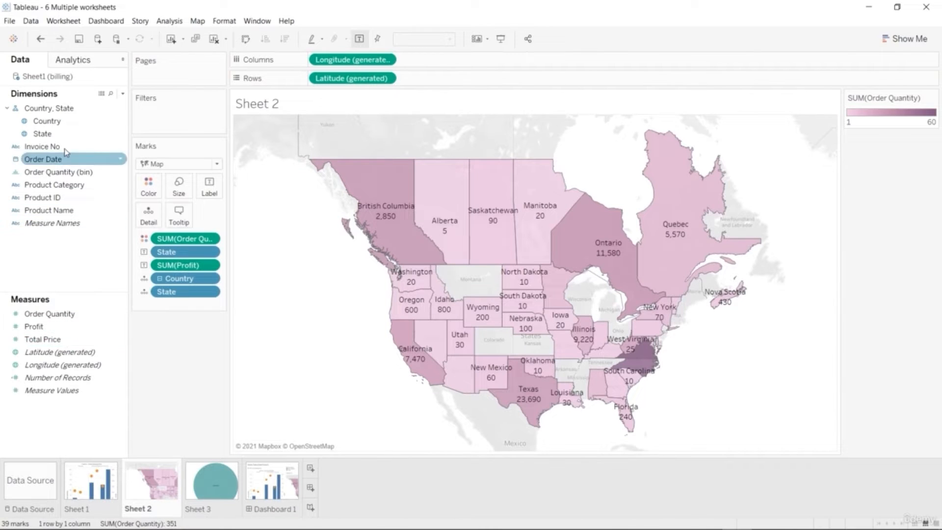
Add an Order Date filter by year to the Sheet 2 map with all years included, and show its filter control.
drag(59, 157, 172, 110)
click(421, 193)
click(472, 383)
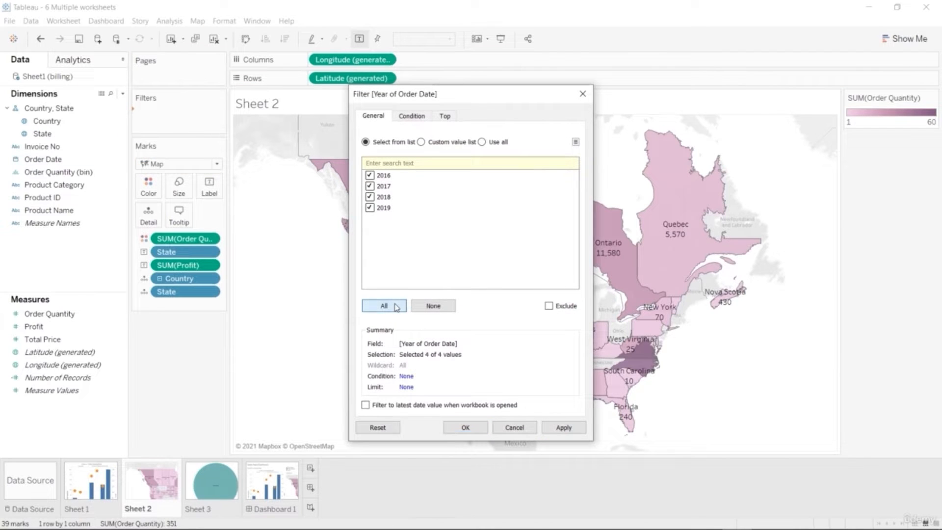
click(566, 430)
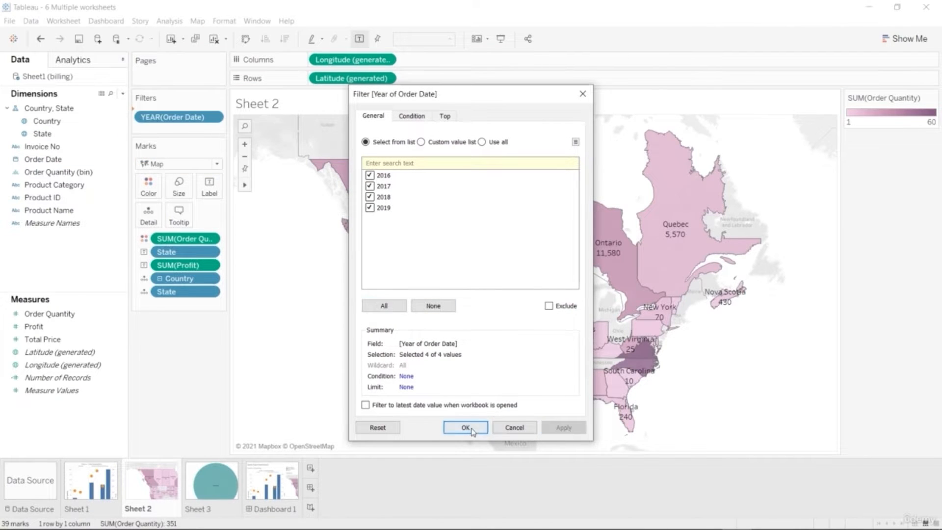
click(465, 427)
click(214, 114)
click(177, 141)
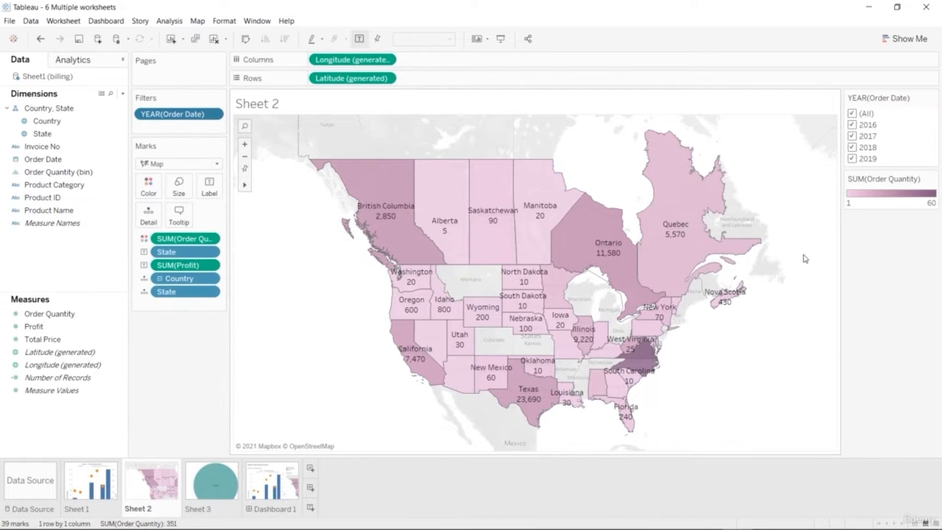
Clear all years in the map's year filter, try 2019 and 2018, and leave only 2017 selected.
click(852, 114)
click(852, 159)
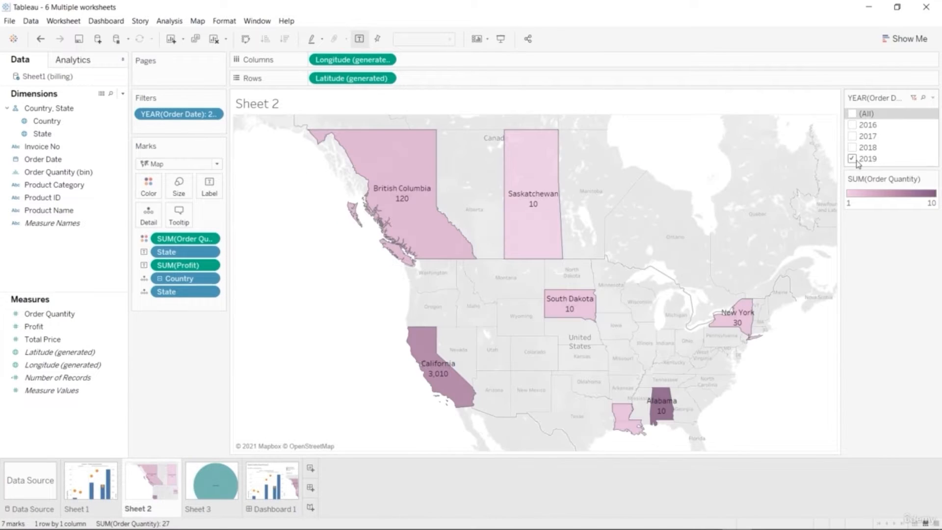
click(852, 148)
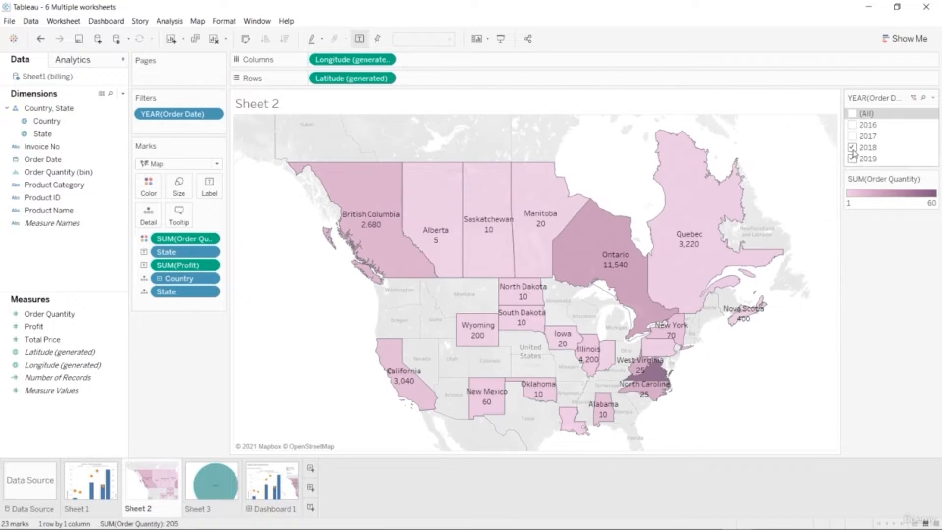
click(853, 159)
click(851, 148)
click(852, 136)
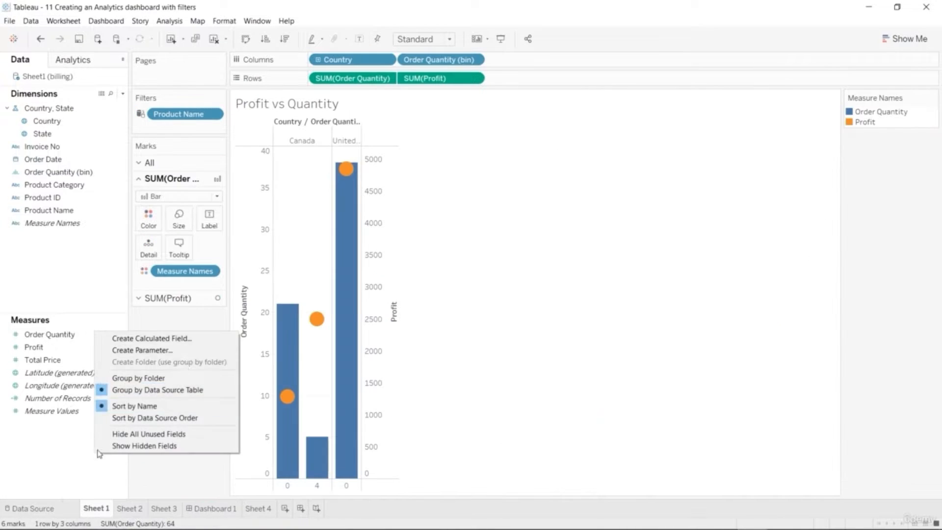
Create a calculated field on Sheet 1 and enter the condition IF [Total Price]>1000.
click(152, 337)
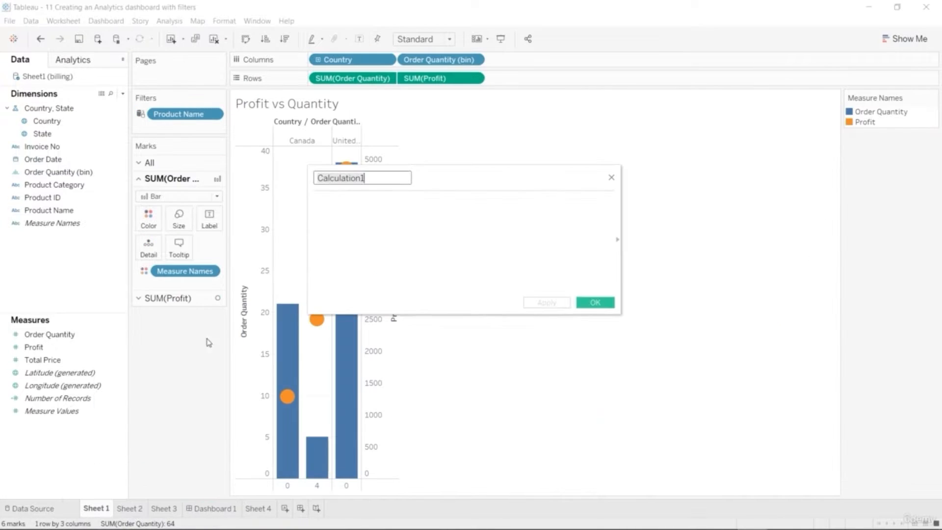
click(373, 231)
text(SU)
key(BackSpace)
key(BackSpace)
text(AV)
key(BackSpace)
key(BackSpace)
text(I)
key(Return)
text([To)
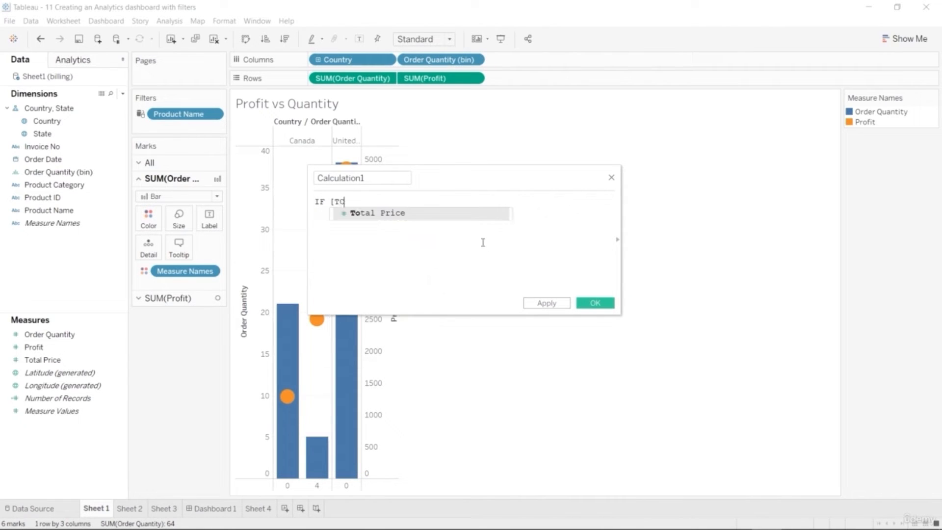
key(Return)
text(>1000)
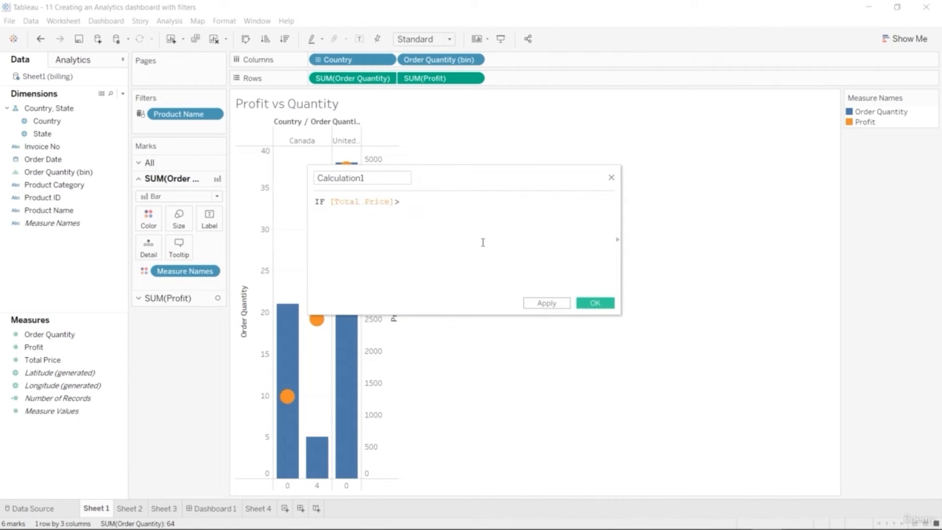
Add the result line THEN [Total Price]=1 to the calculated field's formula.
key(Return)
text(THEN [T)
key(Return)
text(=1)
Add the second branch ELSE IF [Total Price]=1000 THEN [Total Price]=1 to the formula.
key(Return)
text(ELSE)
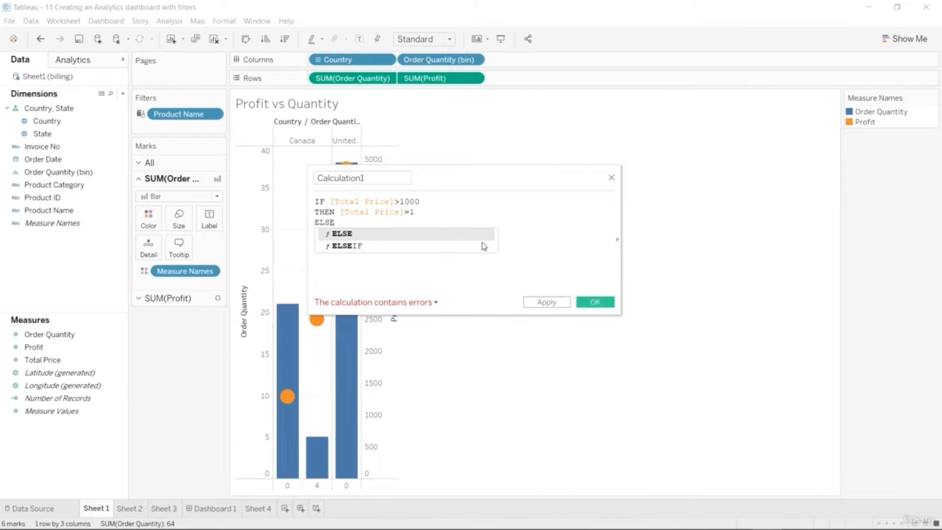
text( IF [T)
key(Return)
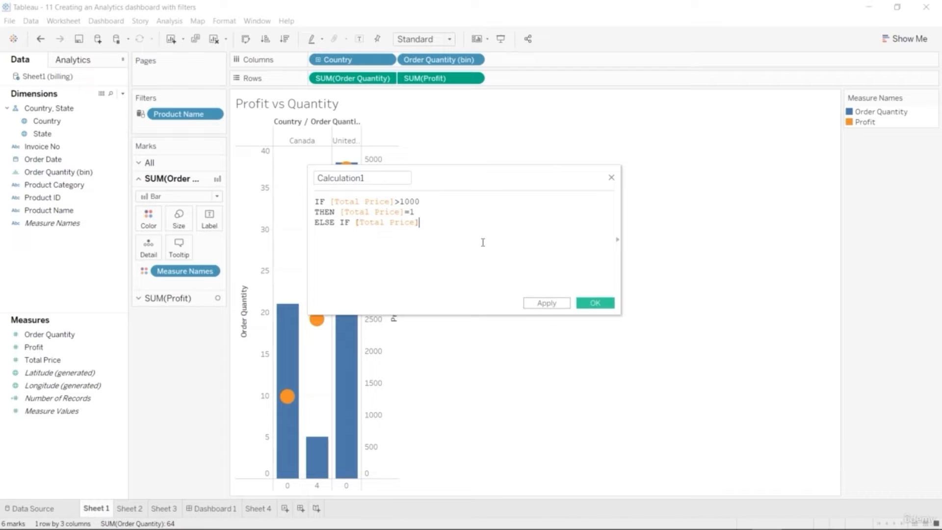
text(=1000)
key(Return)
text(THEN [T)
key(Return)
text(=1000)
key(BackSpace)
key(BackSpace)
key(BackSpace)
Set the first branch's result to [Total Price]=2 and check the formula's error details.
click(420, 210)
key(BackSpace)
text(2)
click(435, 302)
click(434, 234)
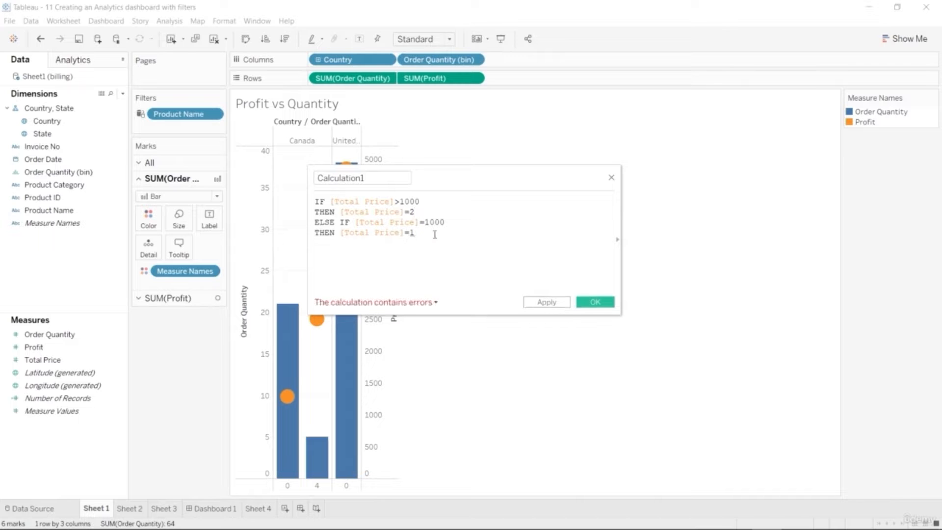
Complete the formula with the lines ELSE [Total Price]=0 and END.
key(Return)
text(ELSE [Total Price]=0)
key(Return)
text(END)
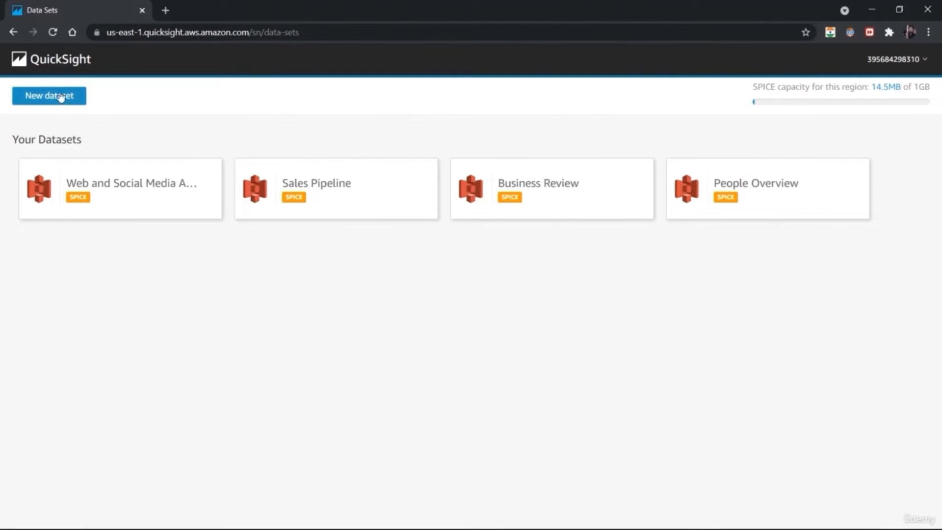
Switch to QuickSight and create a new dataset from a sheet of Grocery Price.xlsx.
click(61, 97)
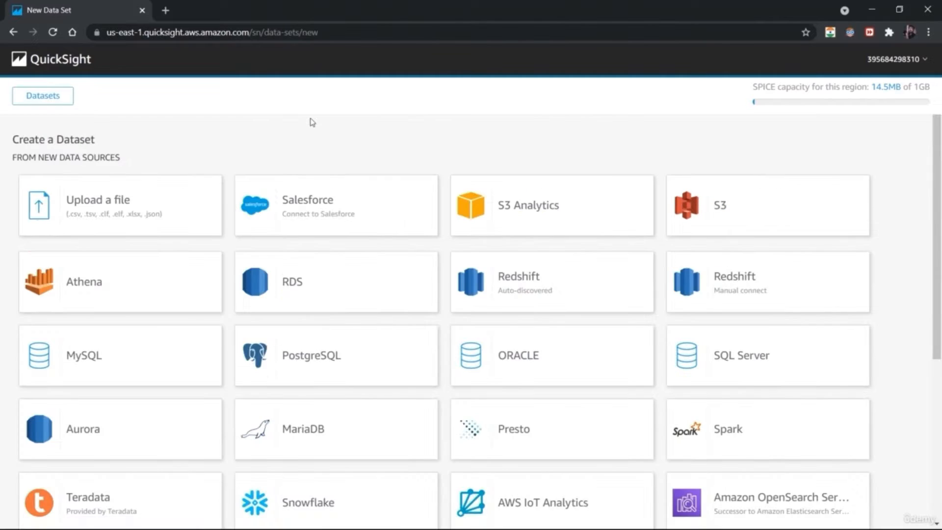
drag(937, 149, 939, 335)
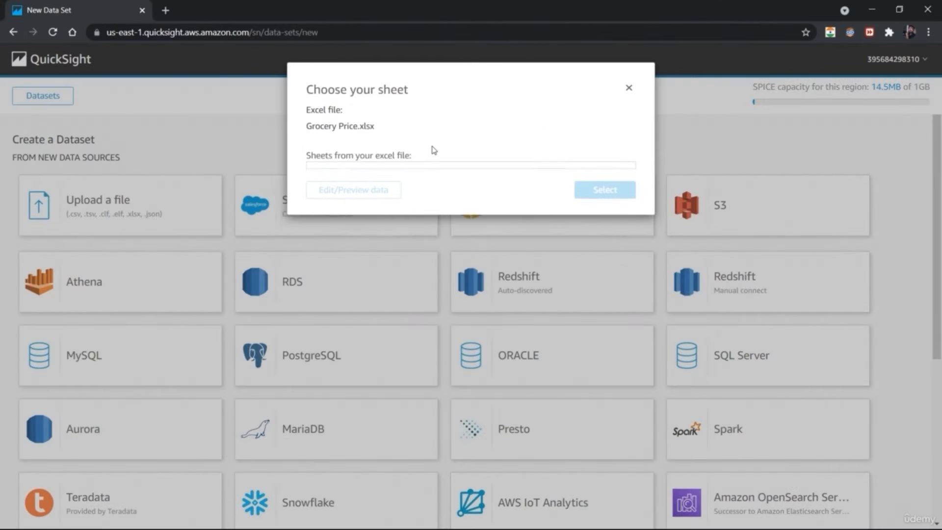
click(604, 215)
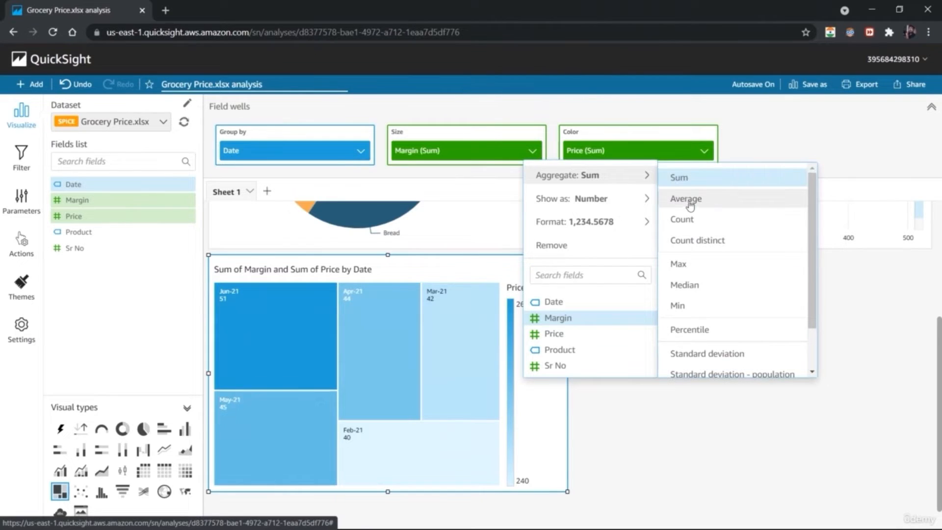
Change the aggregation of Margin in the tree map's size field to Count.
click(683, 219)
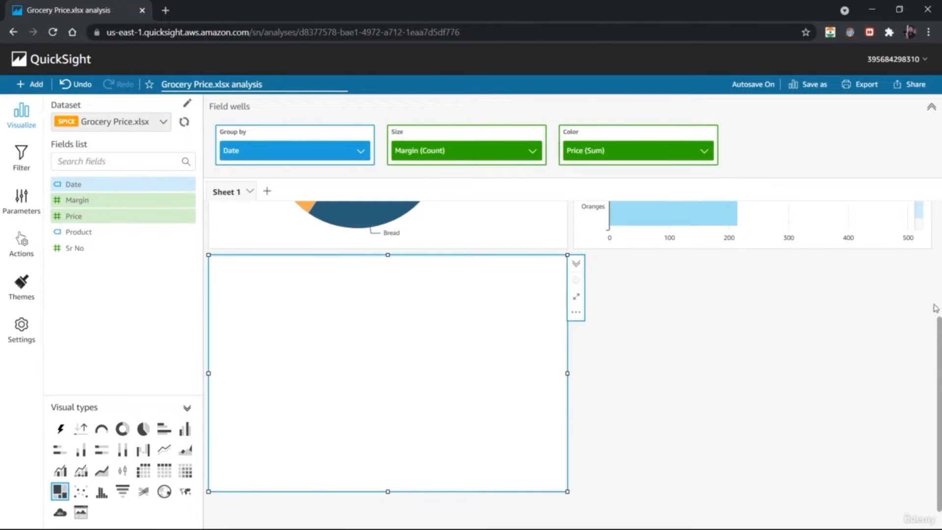
drag(938, 331, 940, 208)
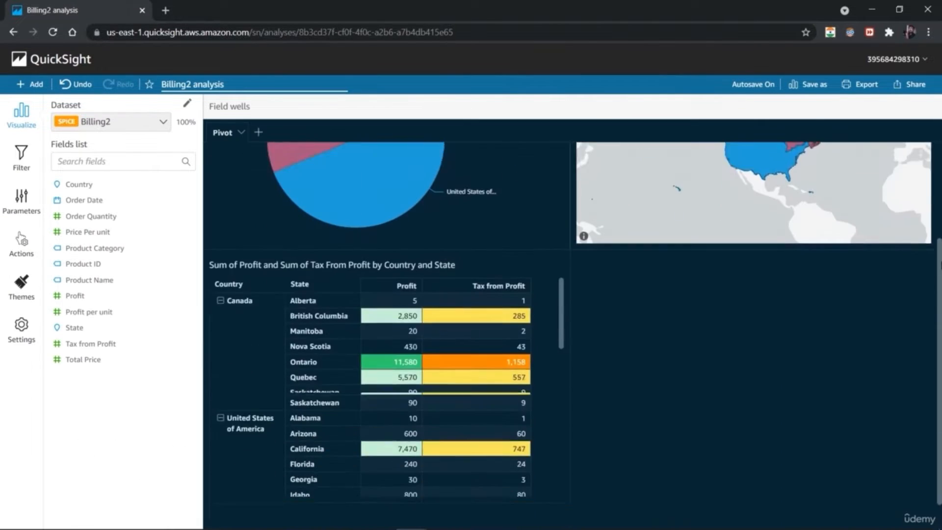
Delete the Sum of Profit by Country pie chart from the Billing2 analysis.
scroll(559, 265, up, 3)
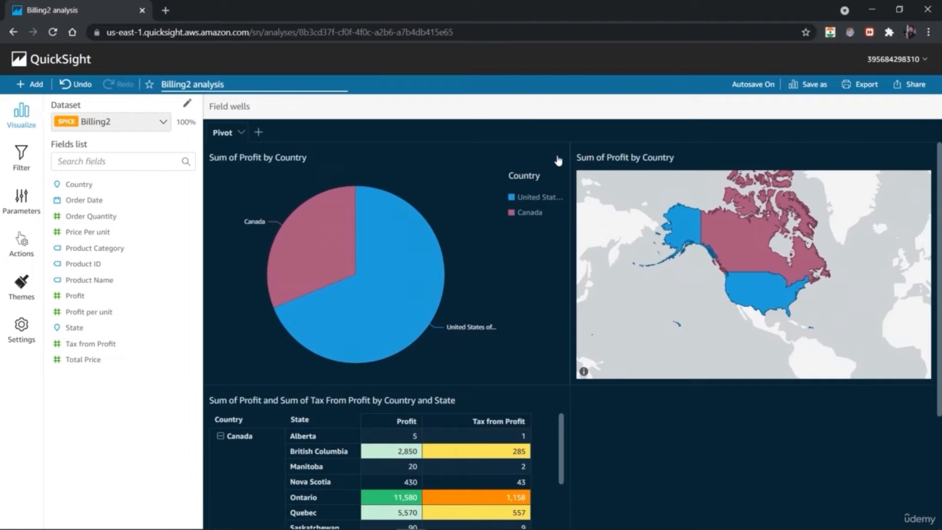
click(559, 161)
click(578, 202)
click(637, 292)
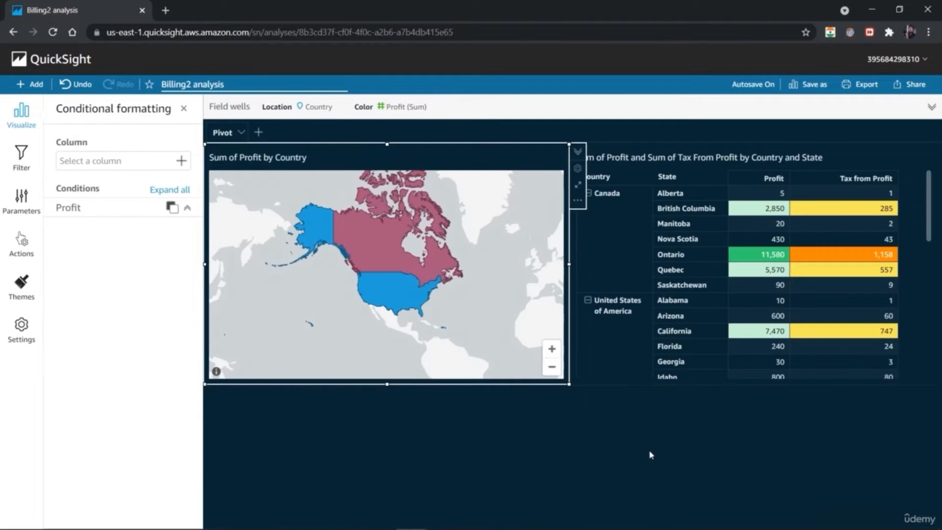
Select the pivot table of profit and tax by country and state, and expand its field wells.
click(647, 451)
click(607, 361)
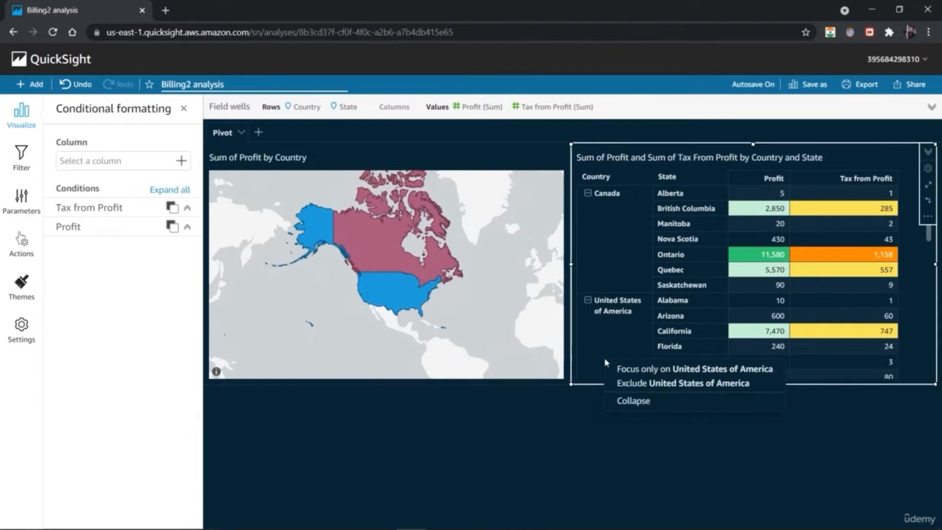
click(244, 112)
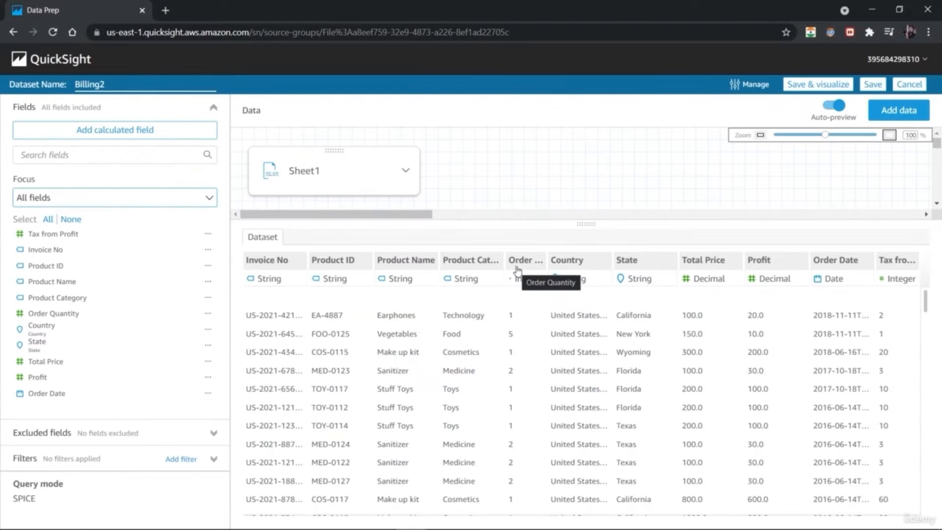
Add and save a calculated field named Profit per unit in the Billing2 dataset with the formula ceil({Profit}/{Order Quantity}).
click(145, 130)
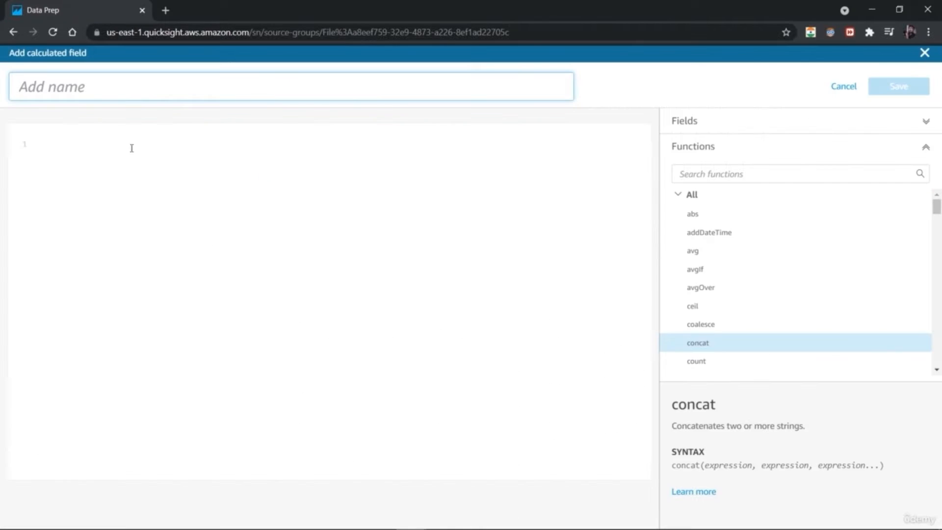
text(Profit per unit)
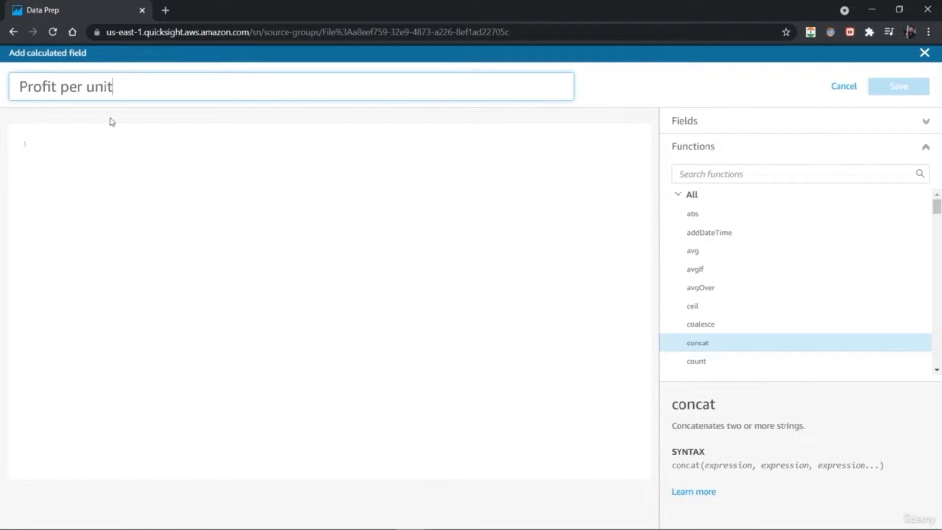
click(122, 149)
text(ce)
click(125, 155)
text({Profit})
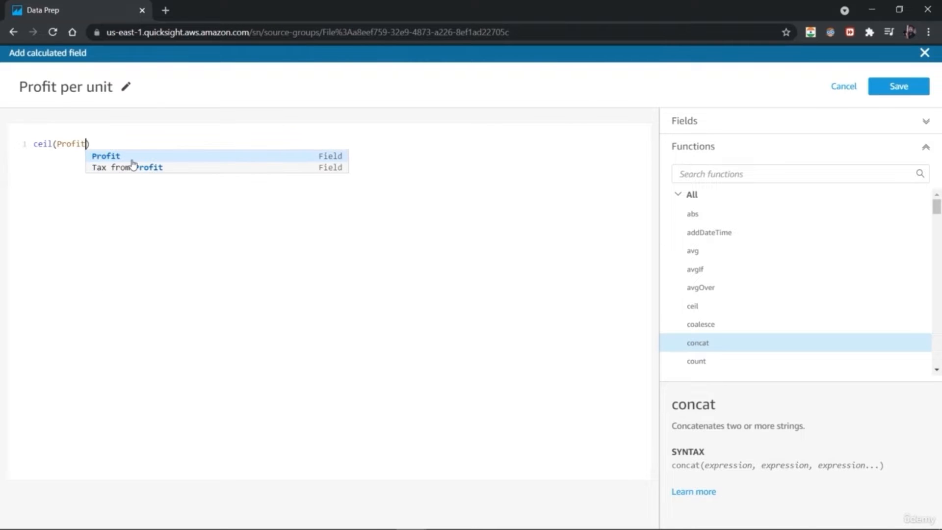
text(/OR)
click(239, 165)
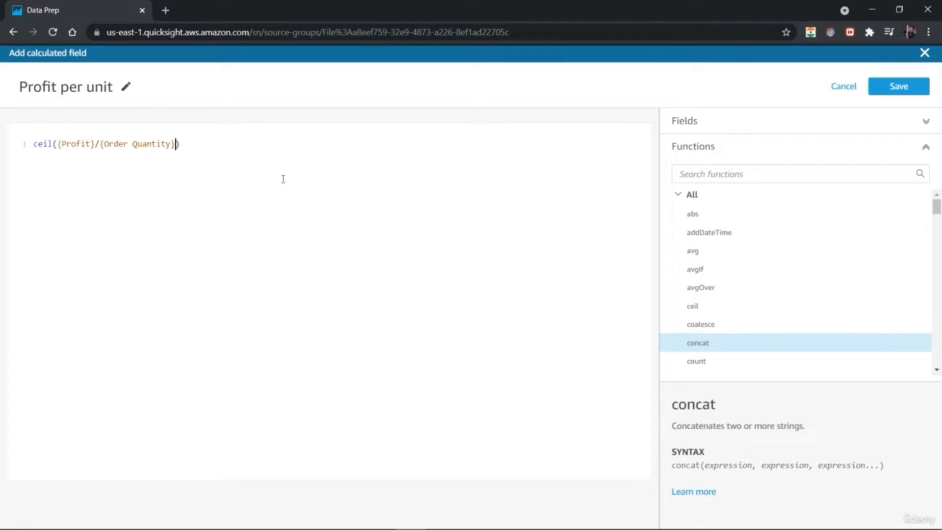
click(879, 88)
double_click(493, 334)
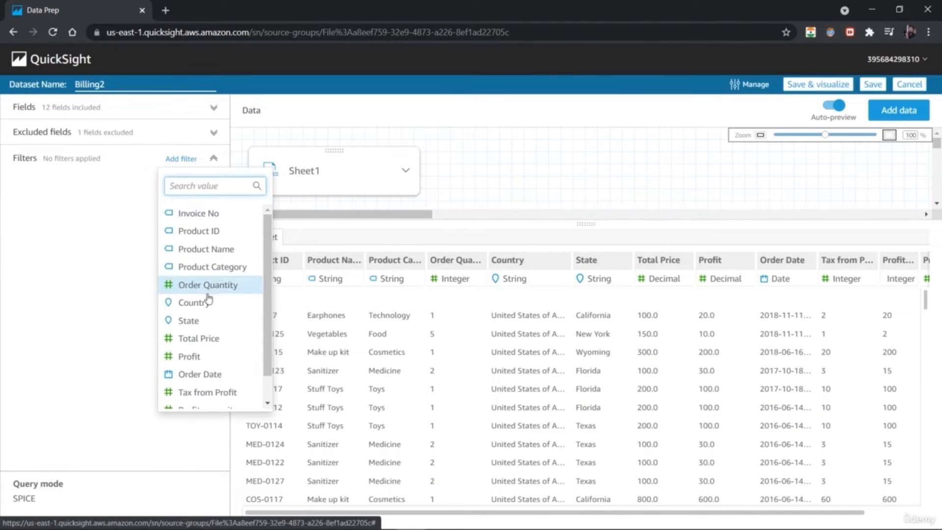
Add a filter on Order Date to the Billing2 dataset with the Between condition and pick its start date.
click(209, 377)
click(70, 195)
click(193, 221)
click(732, 288)
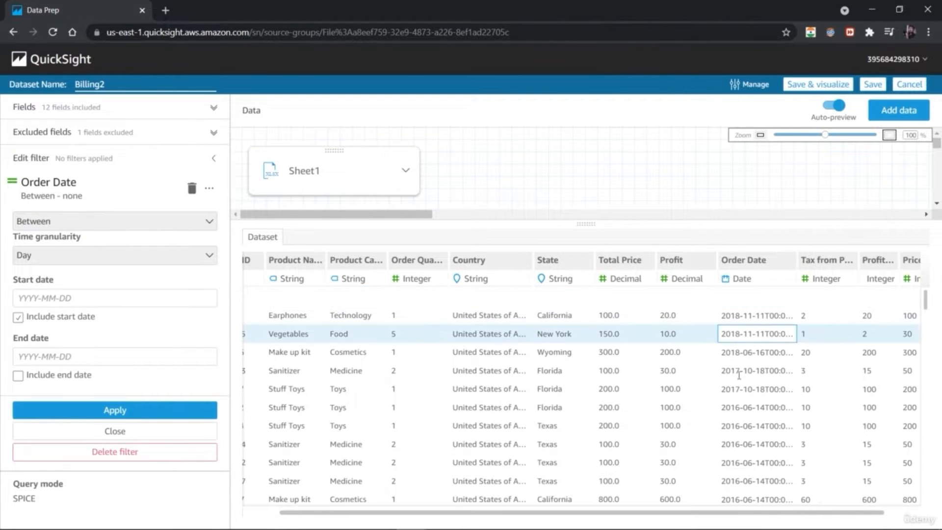
click(60, 301)
scroll(123, 320, down, 4)
drag(925, 307, 926, 330)
click(119, 298)
click(129, 322)
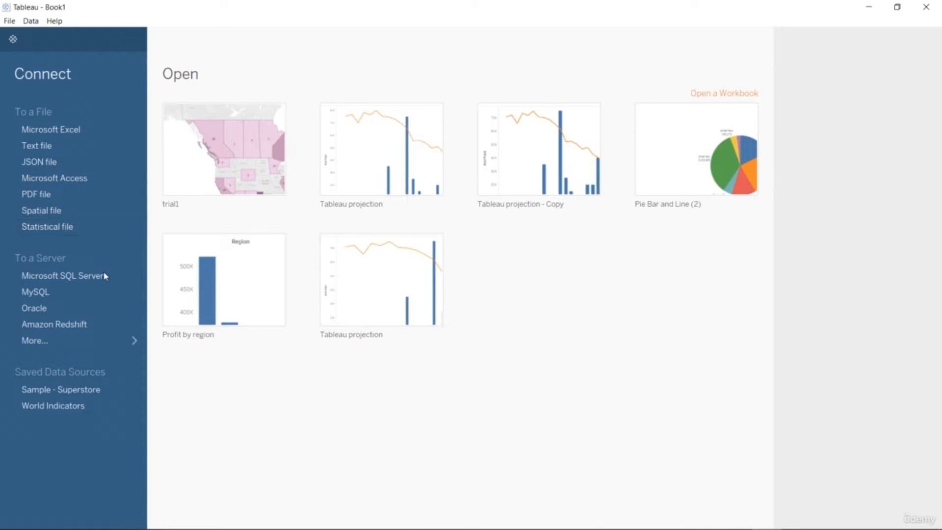
Switch to Tableau and connect to the Excel file billing.xls in the COURSE CONTENT folder.
click(109, 342)
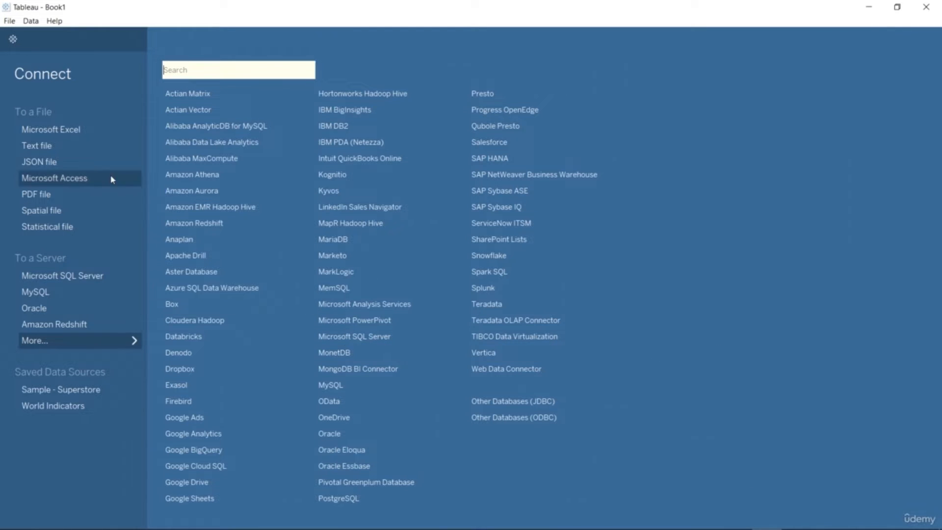
click(86, 134)
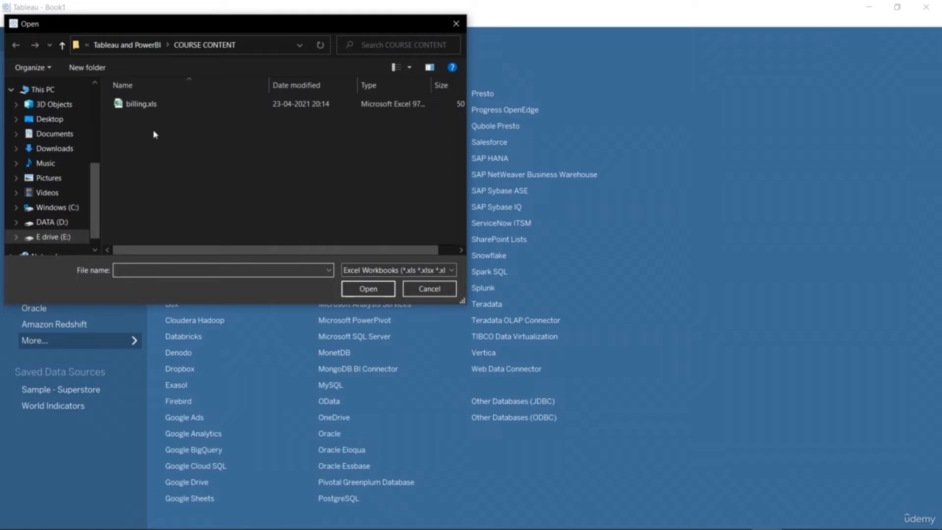
click(162, 104)
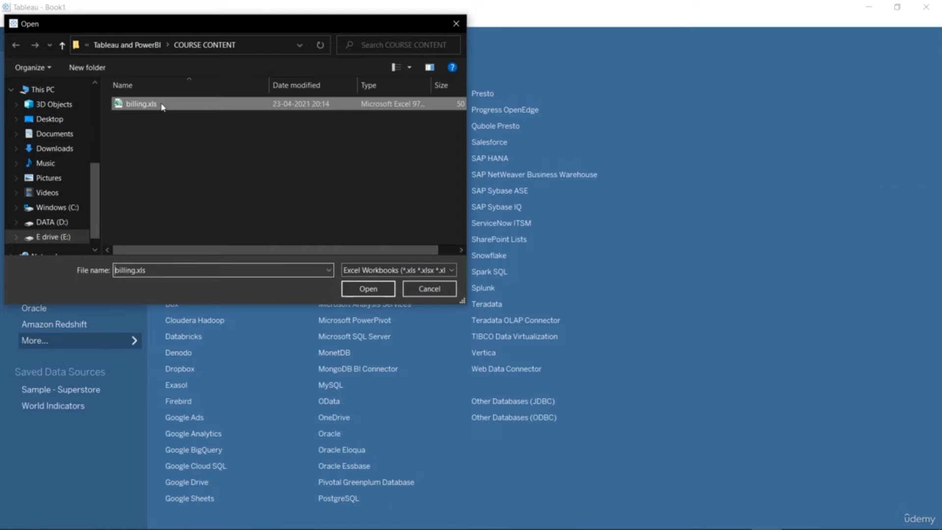
click(378, 292)
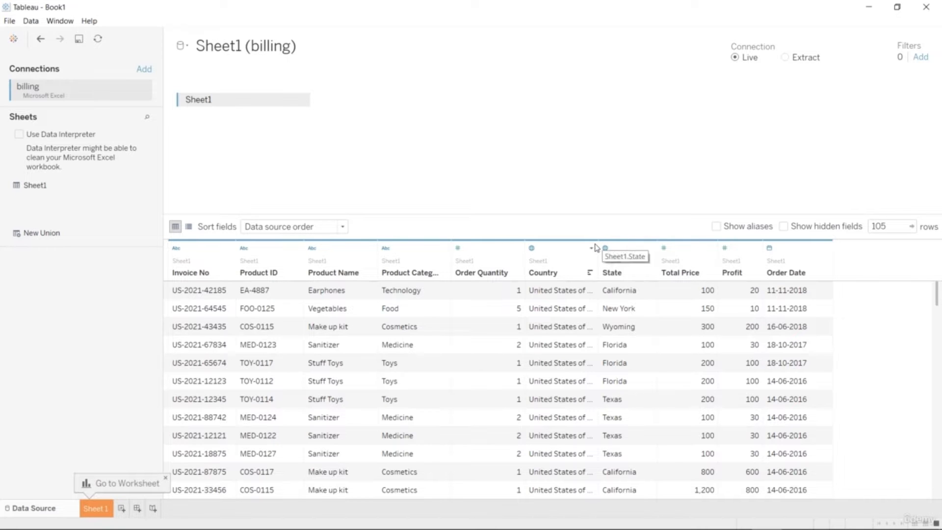
Widen the Country column of the data preview, and look through the billing records down to the last rows.
drag(599, 250, 658, 249)
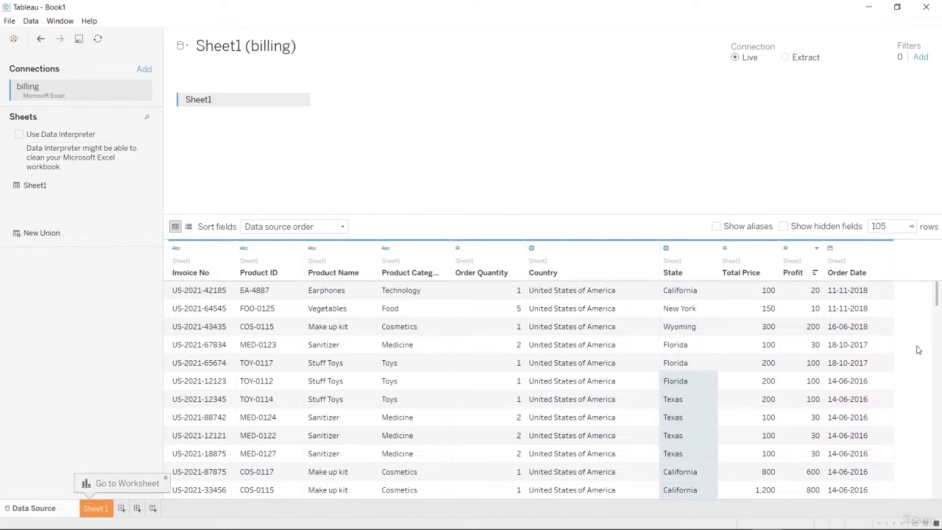
scroll(909, 336, down, 7)
scroll(909, 336, down, 10)
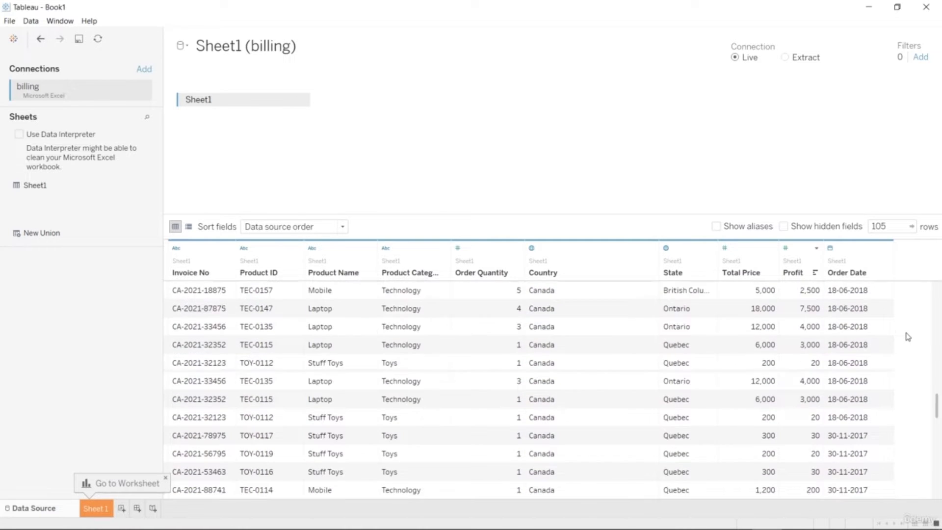
scroll(908, 336, down, 10)
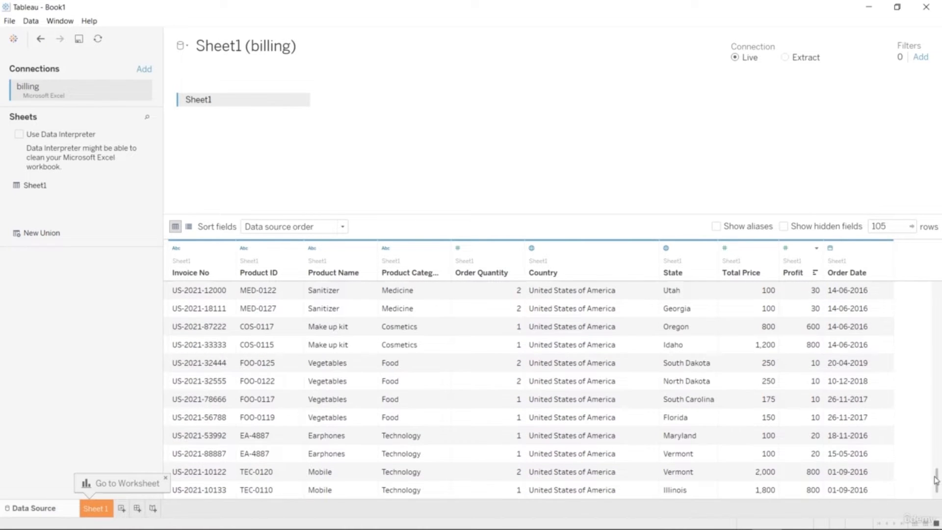
drag(936, 481, 940, 280)
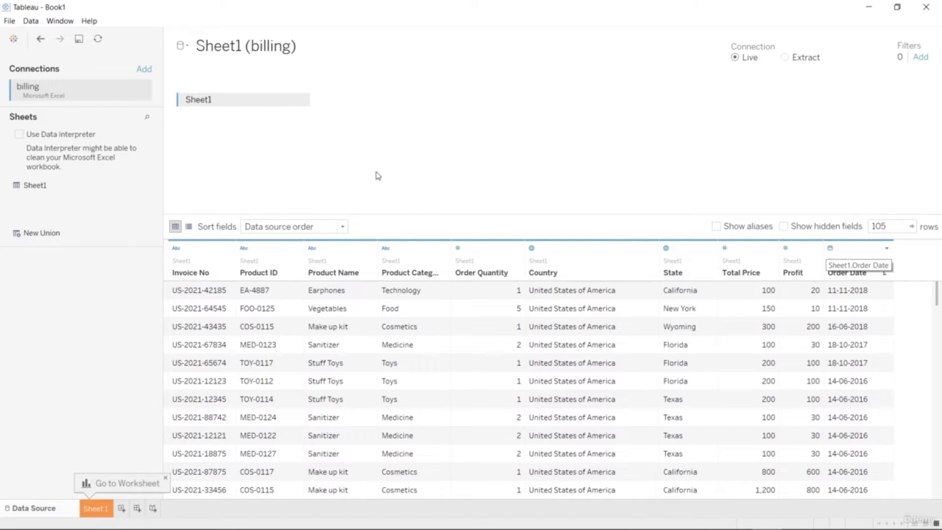
Try cleaning the billing sheet with Data Interpreter, review its results workbook in Excel, and turn the interpreter off again.
click(19, 135)
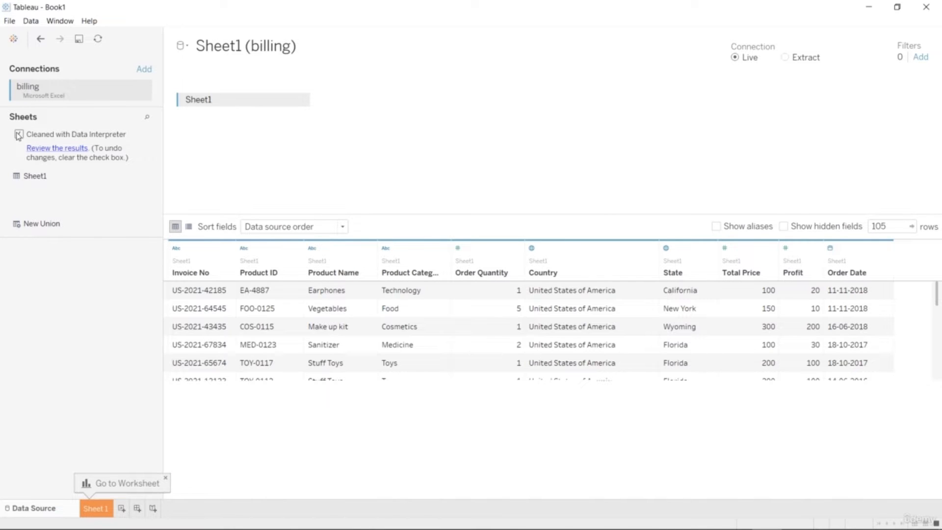
click(47, 148)
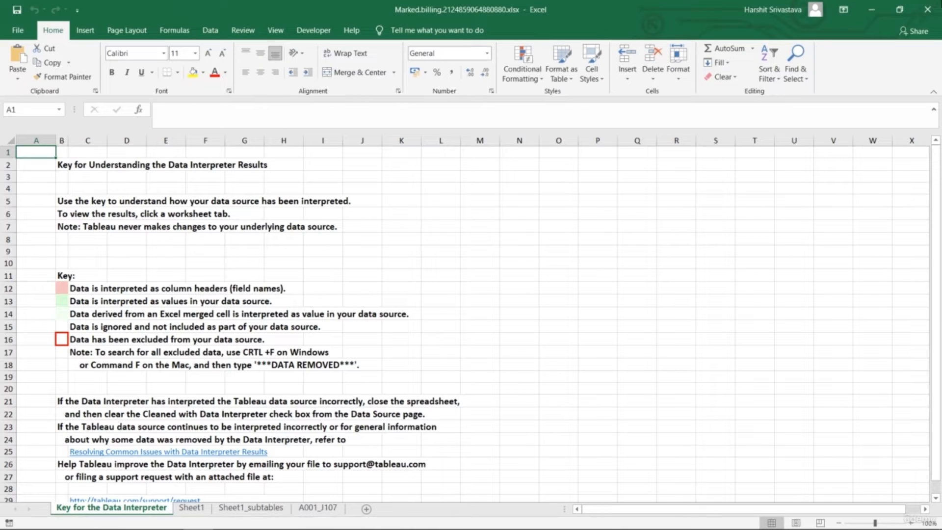
click(929, 10)
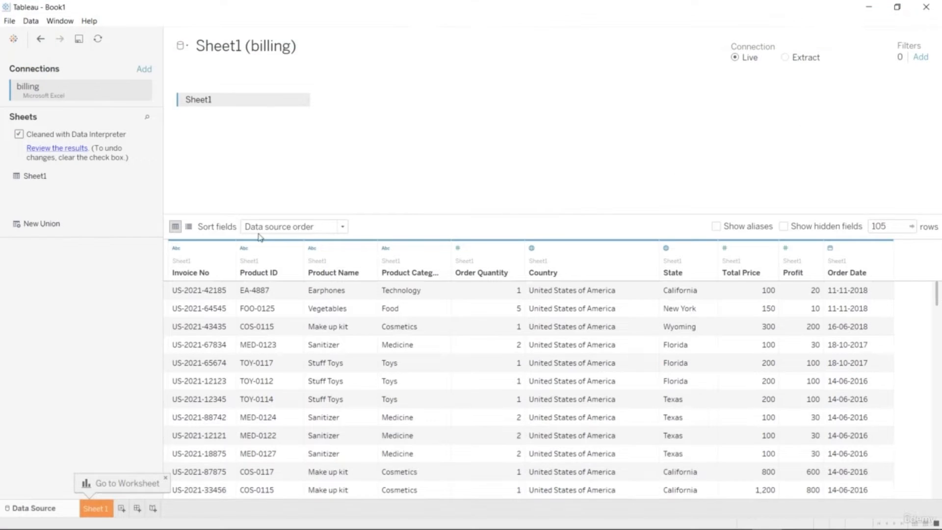
click(18, 134)
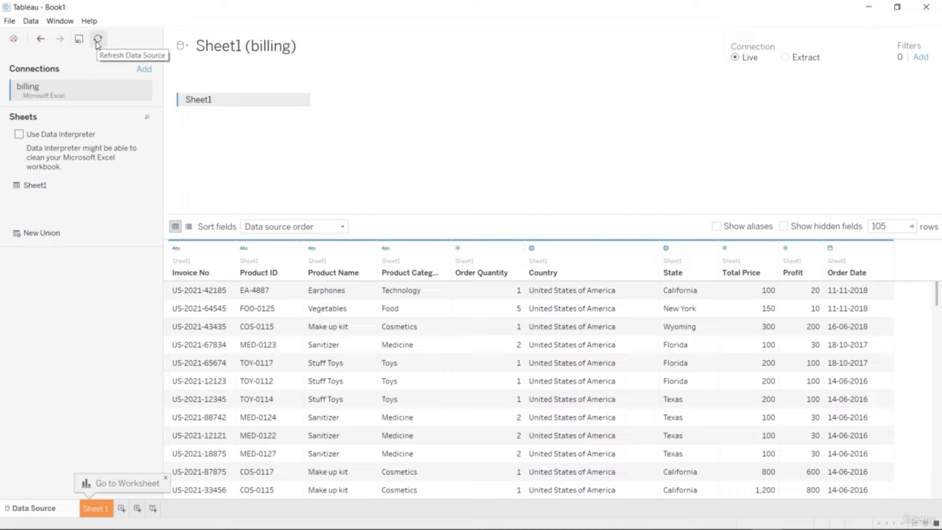
Set the billing data source connection to Extract and limit the data preview to 5 rows.
click(794, 58)
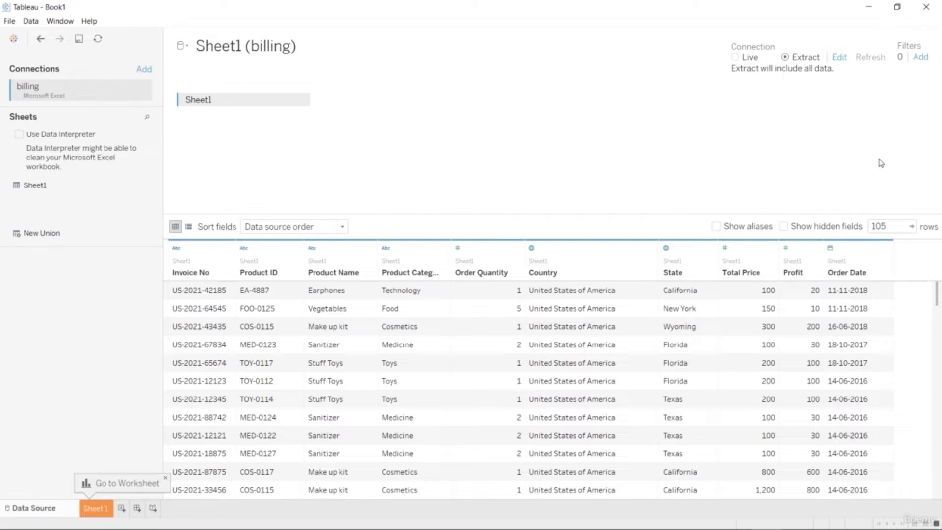
double_click(904, 224)
text(5)
key(Return)
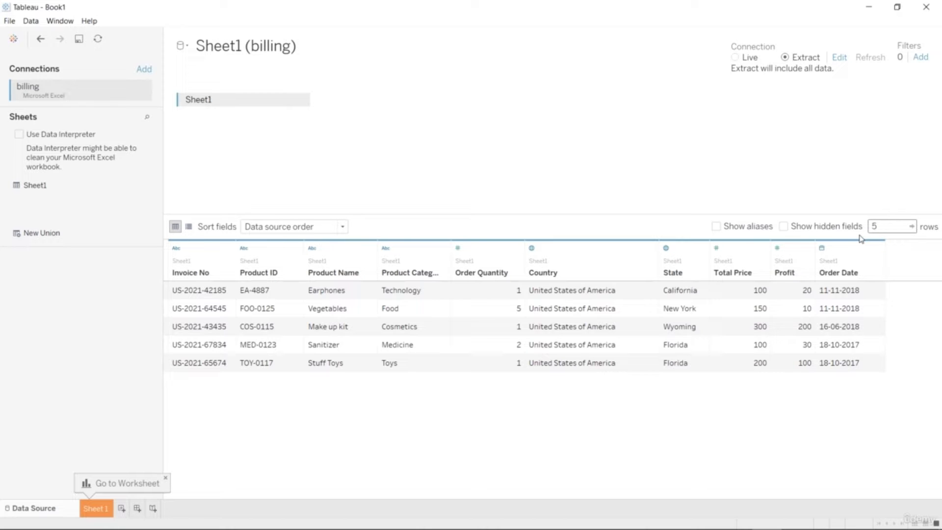
Set the number of preview rows to 10, and finally to 105.
text(10)
key(BackSpace)
key(BackSpace)
text(10)
key(Return)
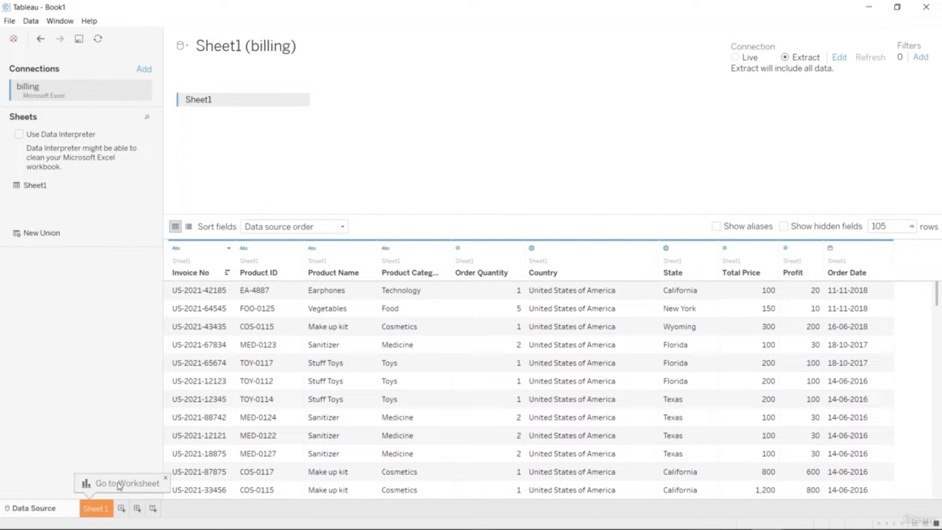
Open the Sheet 1 worksheet without saving the extract file, and toggle the Show Me chart list off and on.
click(98, 508)
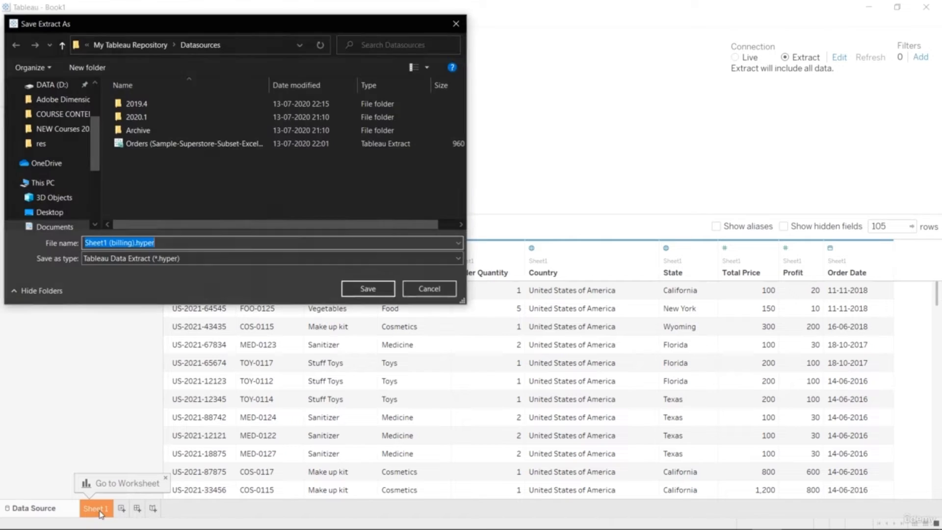
click(429, 289)
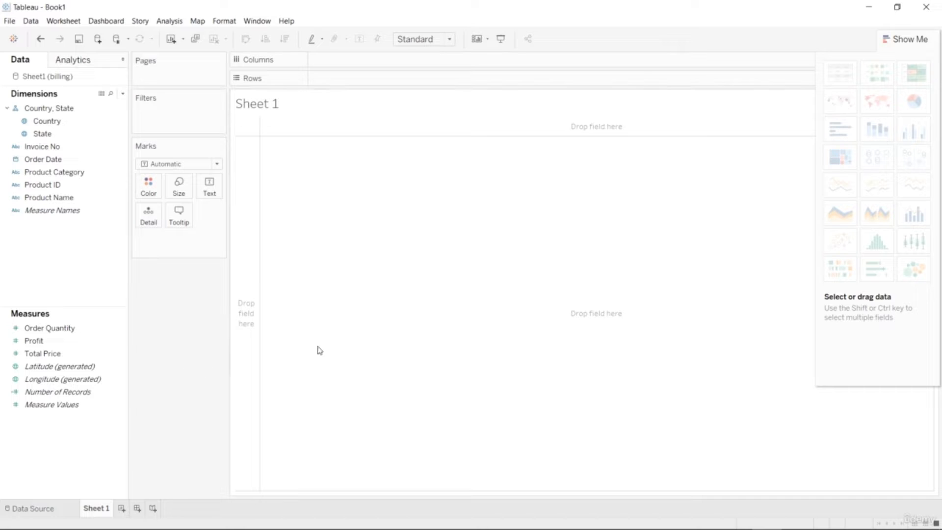
click(911, 38)
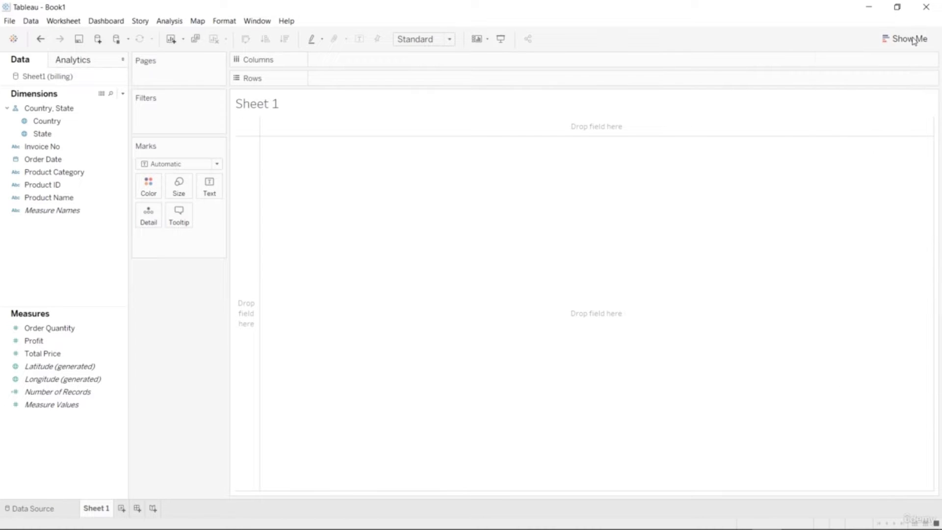
click(909, 39)
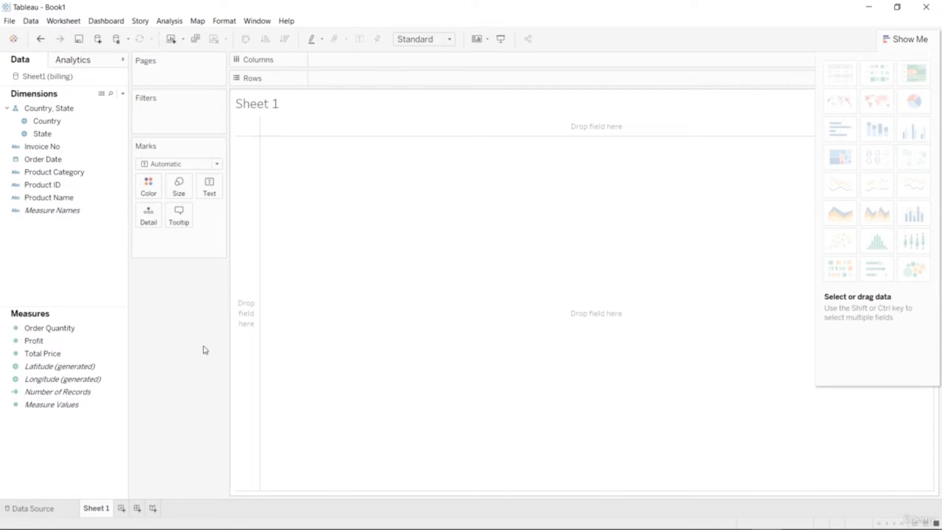
click(71, 108)
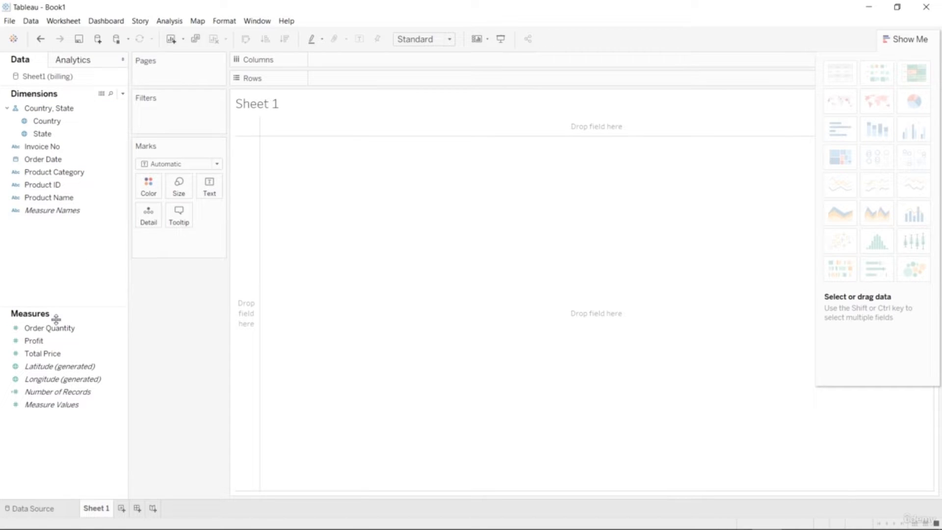
click(103, 340)
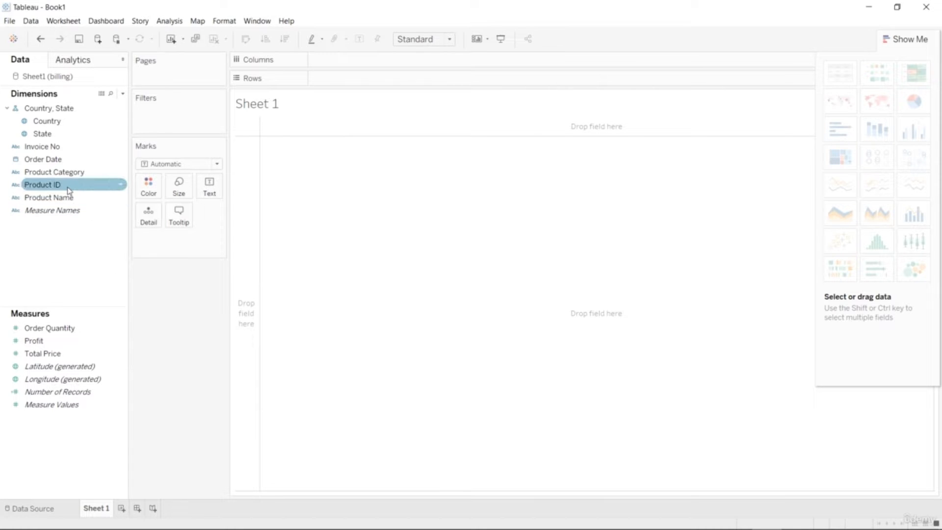
Build a bar chart of summed Order Quantity by Product Category, with categories as columns and quantity as rows.
drag(69, 172, 368, 80)
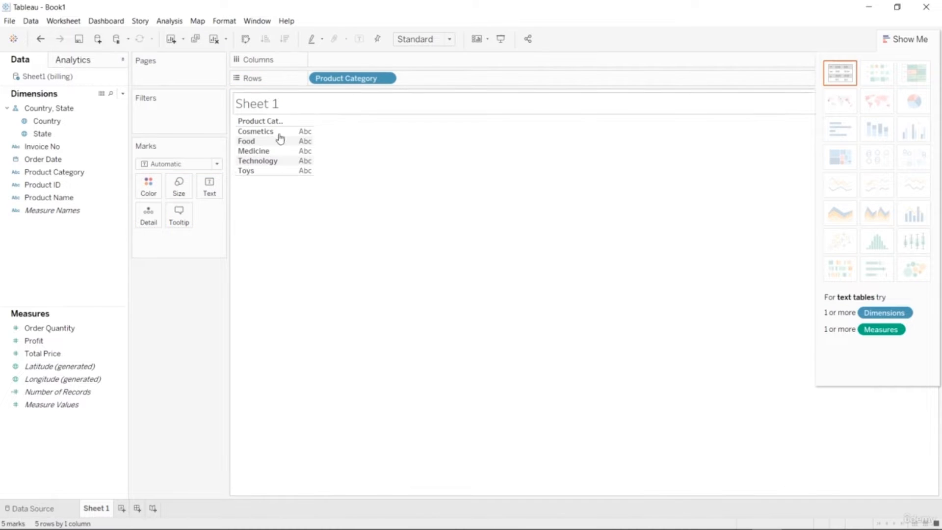
drag(85, 328, 441, 69)
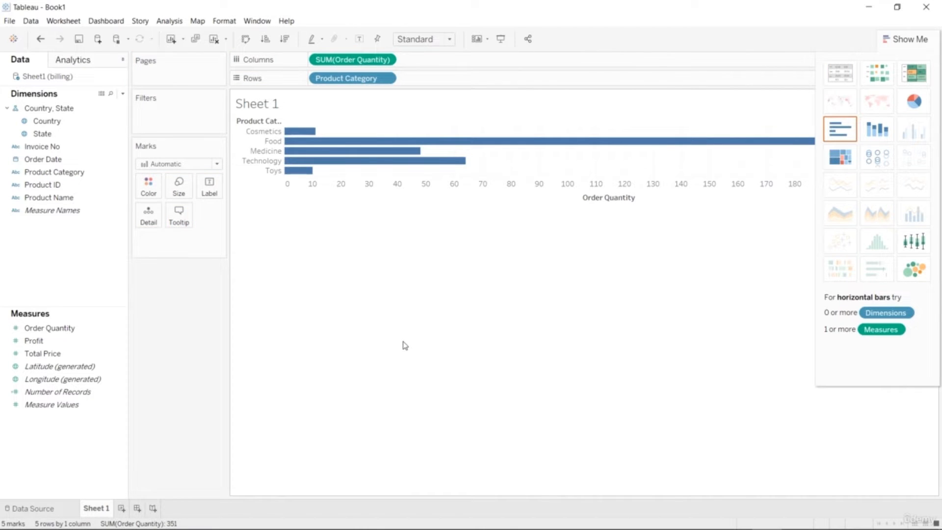
drag(381, 80, 400, 78)
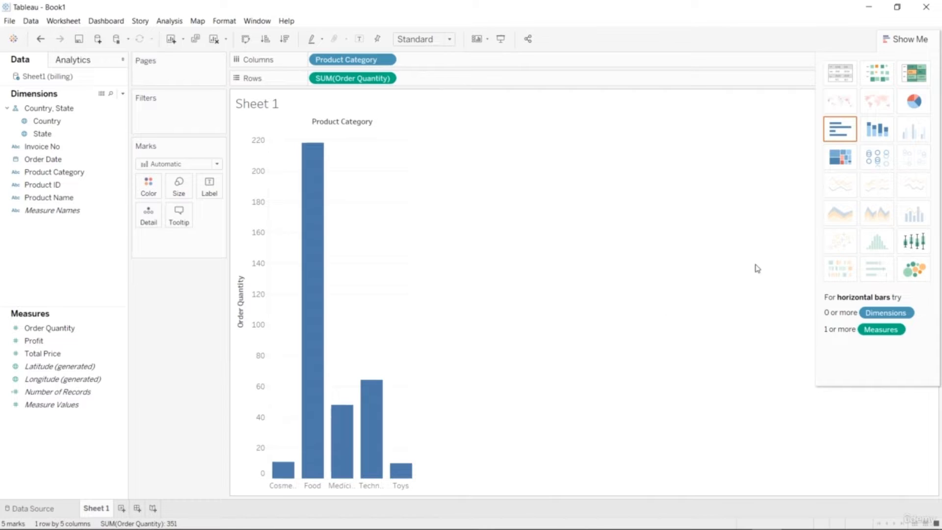
Try the chart as stacked bars, treemap, packed bubbles, pie, highlight table and heat map, and settle on packed bubbles.
click(870, 130)
click(845, 161)
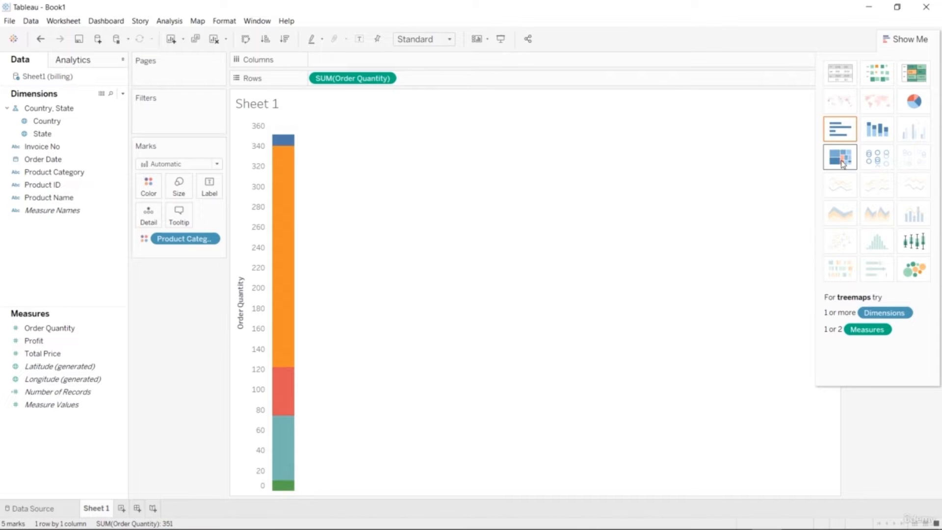
click(912, 270)
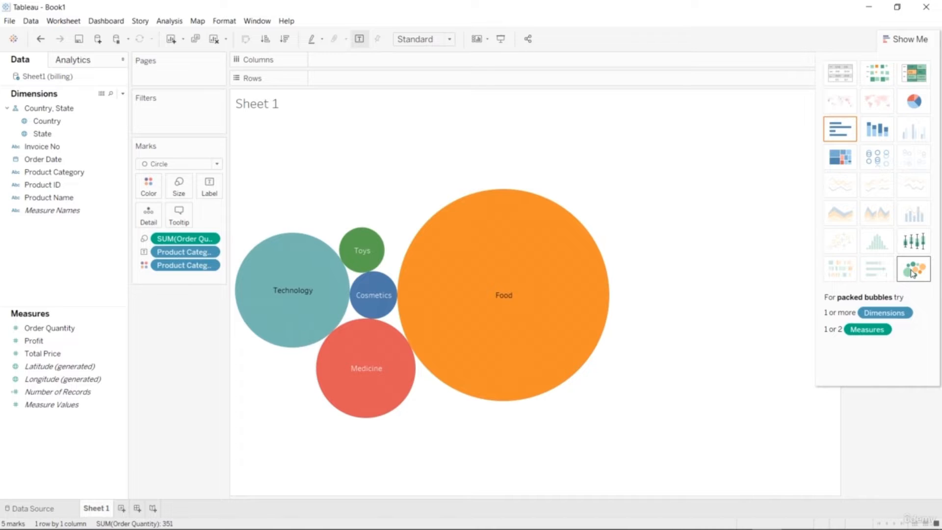
click(916, 101)
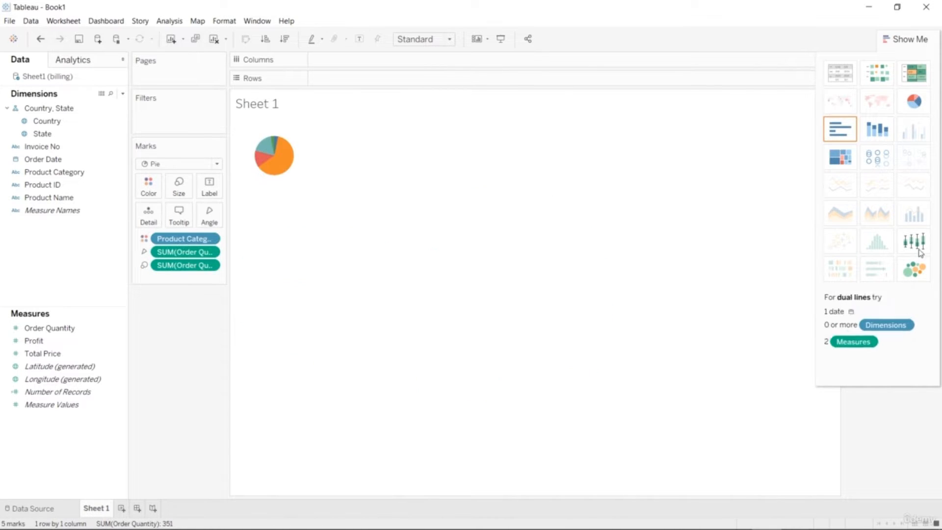
click(914, 75)
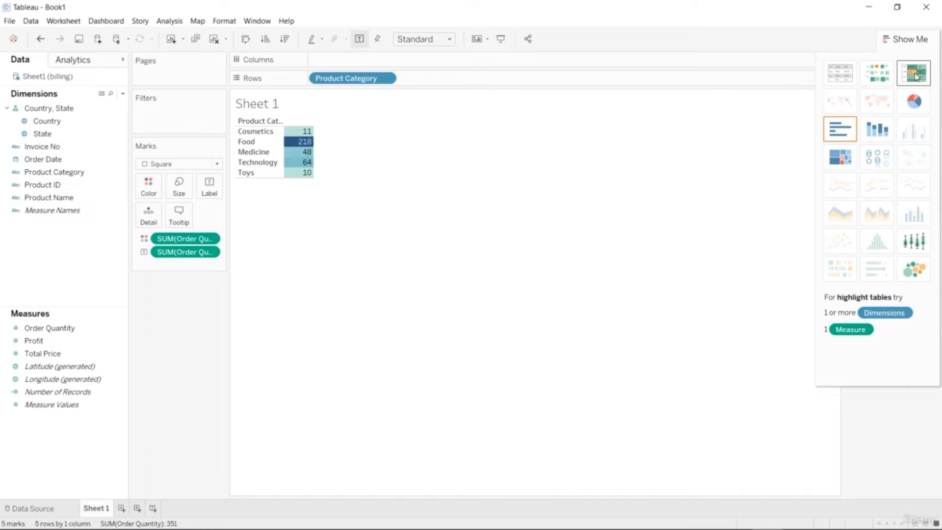
click(877, 83)
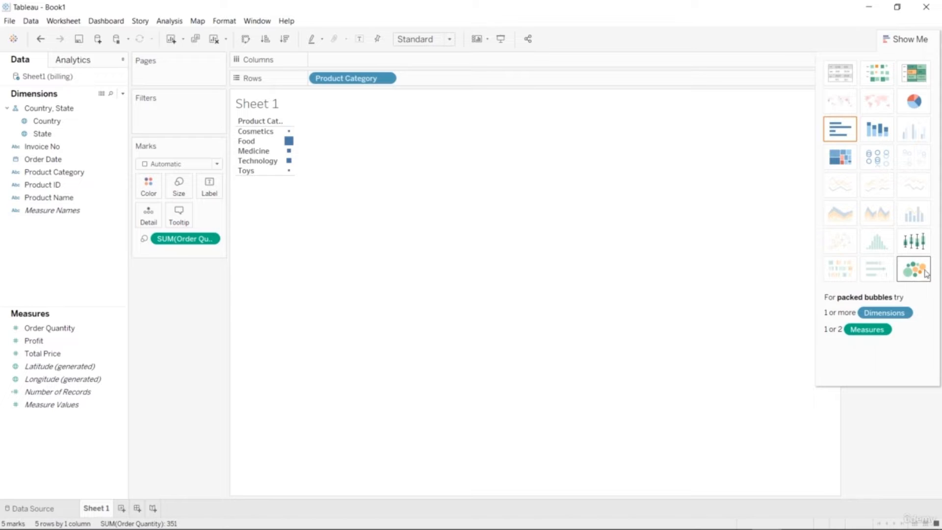
click(914, 269)
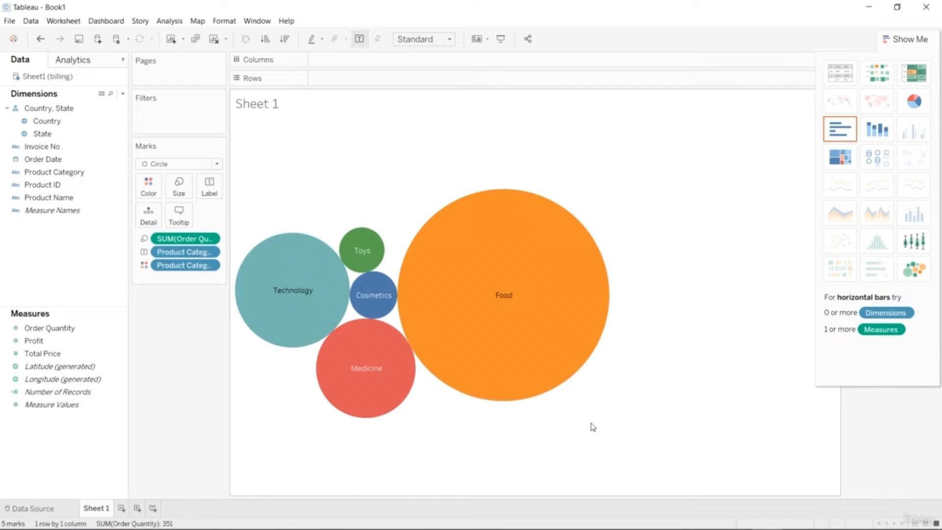
Save the workbook in the COURSE CONTENT folder under the name 2 exploring charts.
click(10, 20)
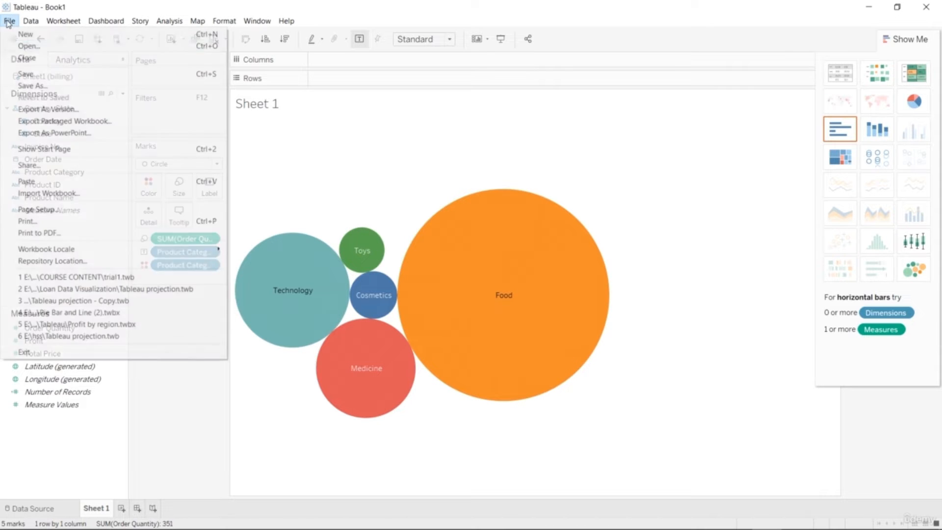
click(23, 85)
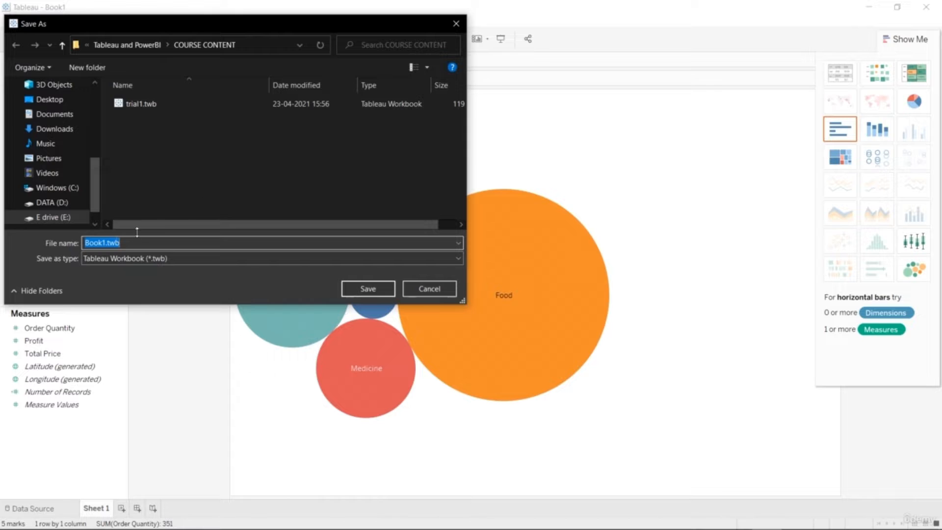
click(105, 243)
key(BackSpace)
key(BackSpace)
key(BackSpace)
key(BackSpace)
key(BackSpace)
text(le)
key(BackSpace)
key(BackSpace)
key(BackSpace)
key(BackSpace)
key(BackSpace)
key(BackSpace)
text(1)
click(369, 288)
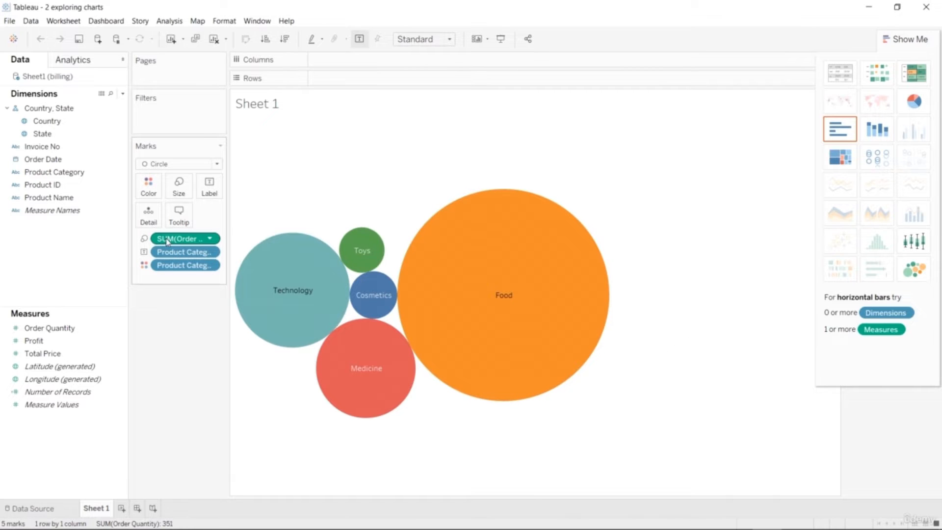
View the available options for the summed Order Quantity field that sizes the bubbles.
right_click(167, 241)
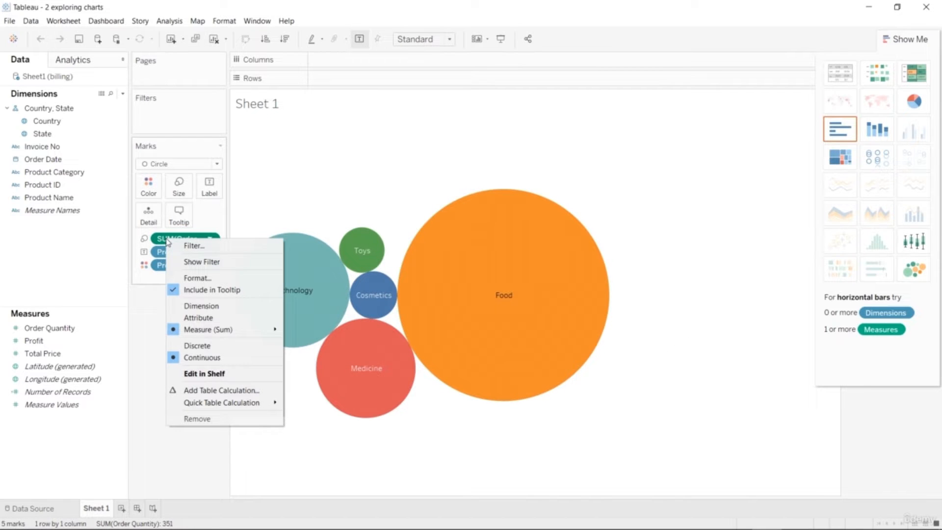
click(166, 239)
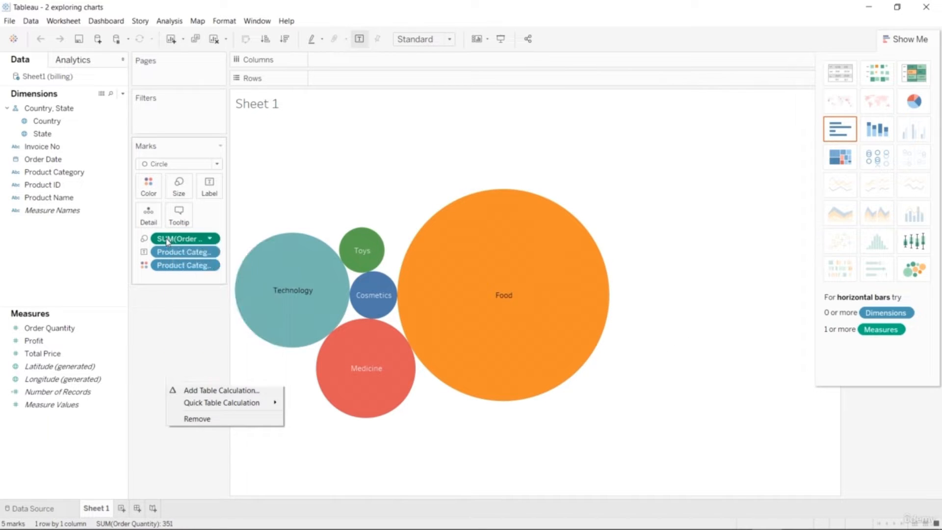
Remove the summed Order Quantity and both Product Category fields from the marks of the bubble chart, emptying the sheet.
click(209, 239)
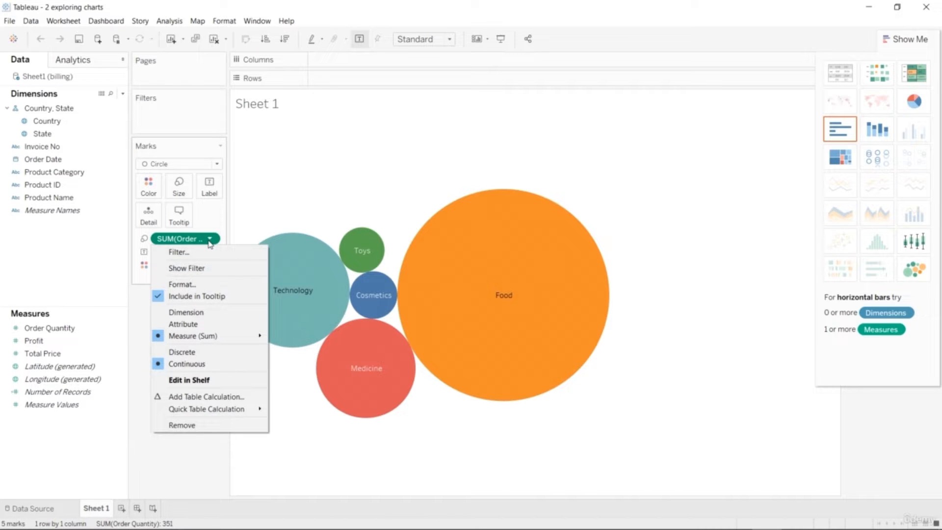
click(206, 425)
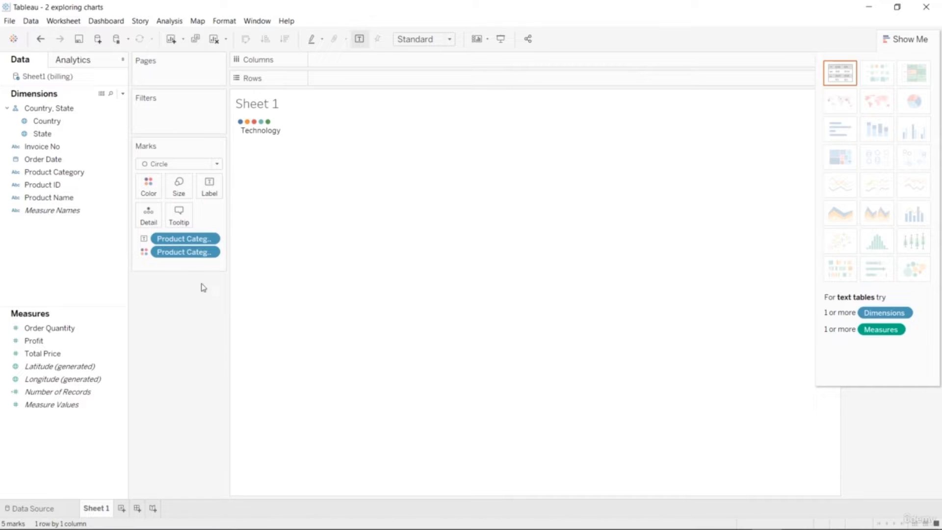
click(209, 239)
click(191, 410)
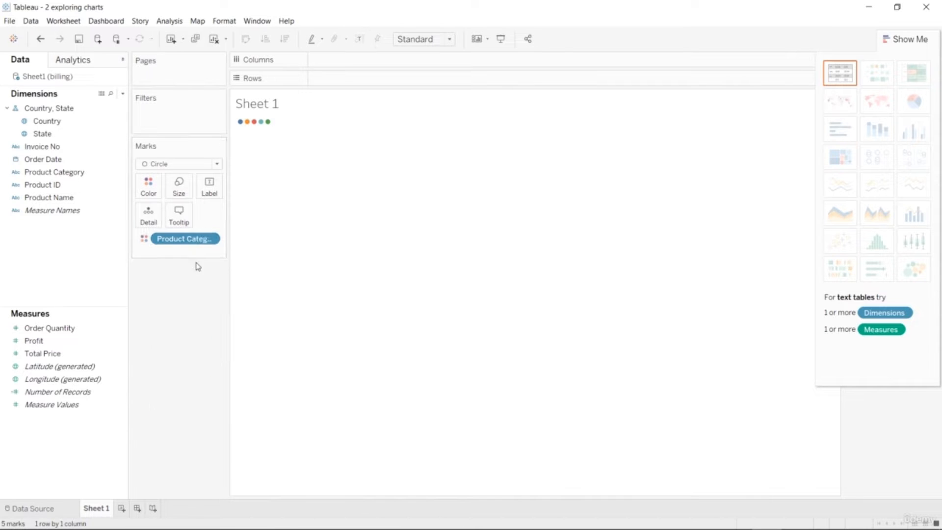
click(209, 239)
click(196, 410)
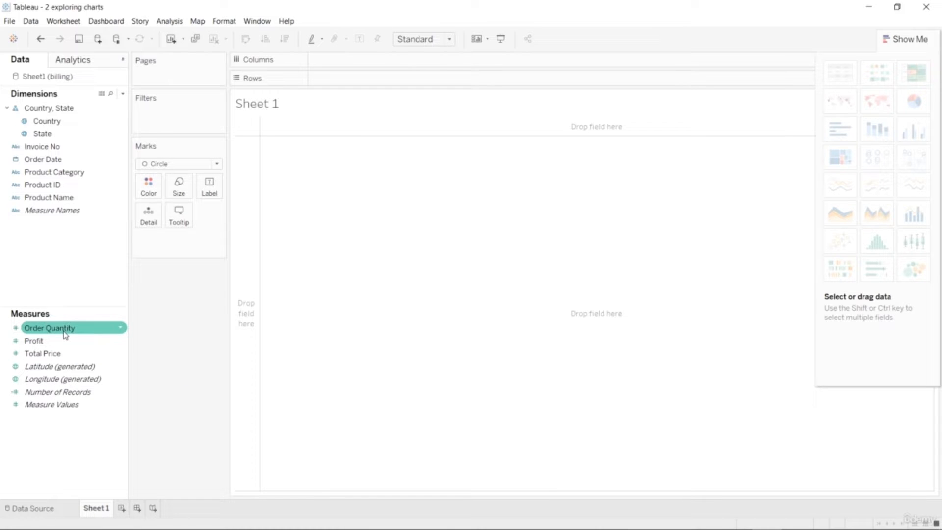
Build a scatter plot with summed Order Quantity as rows and summed Profit as columns.
drag(65, 335, 437, 86)
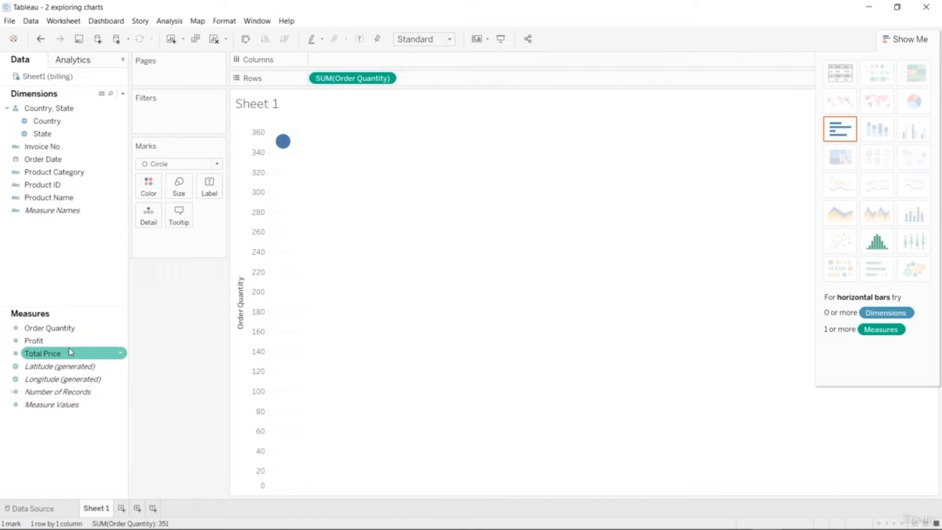
drag(66, 340, 433, 77)
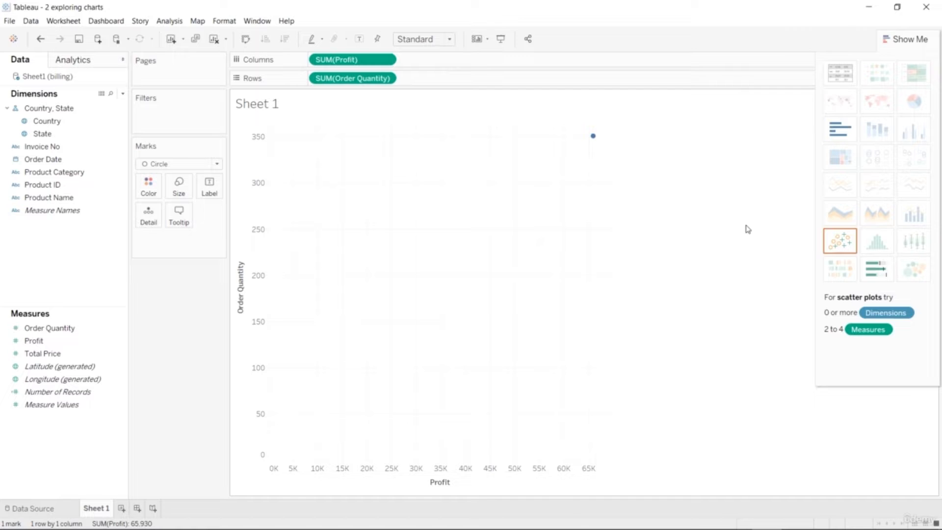
click(840, 245)
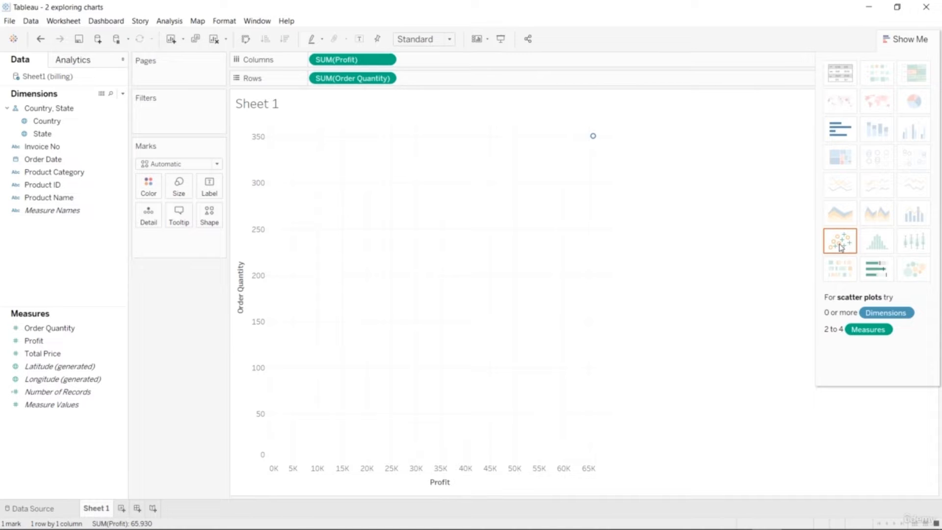
Try adding summed Total Price to the columns next to Profit, and undo the addition.
click(59, 353)
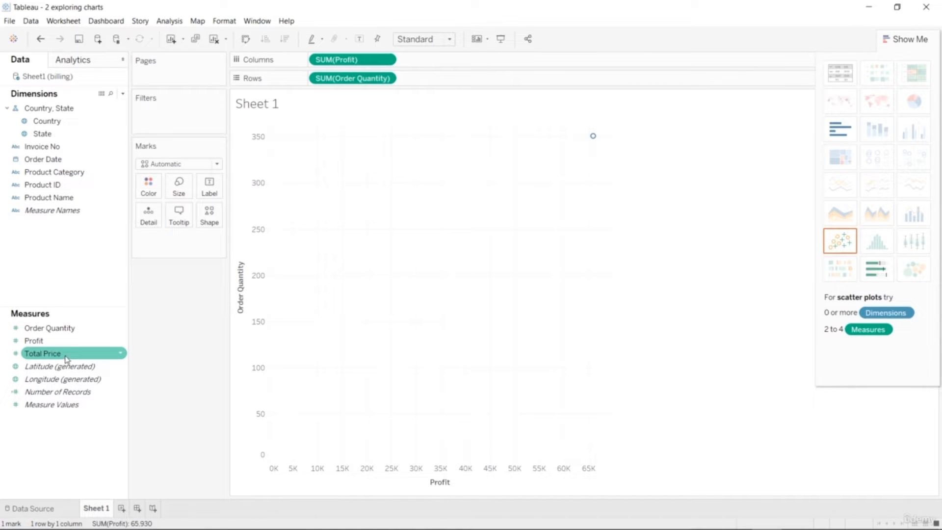
drag(65, 352, 456, 61)
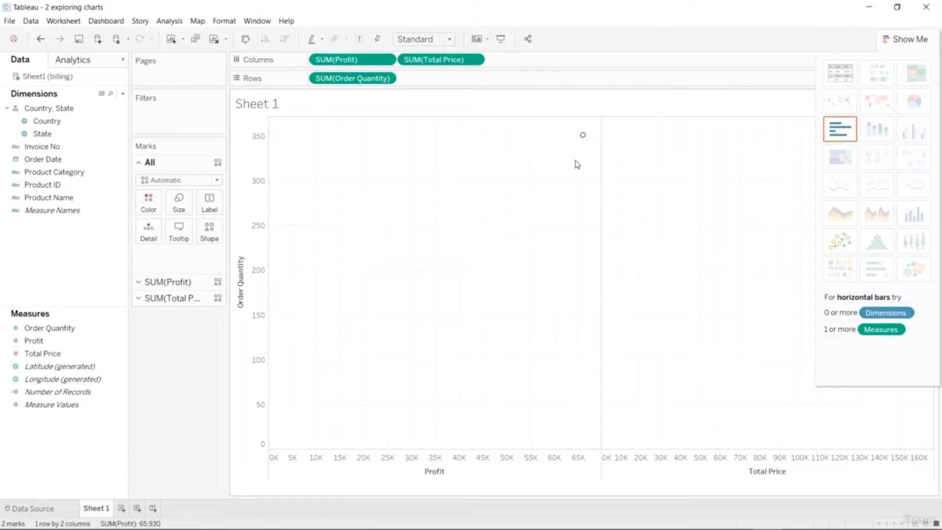
key(ctrl+z)
key(ctrl+z)
key(ctrl+z)
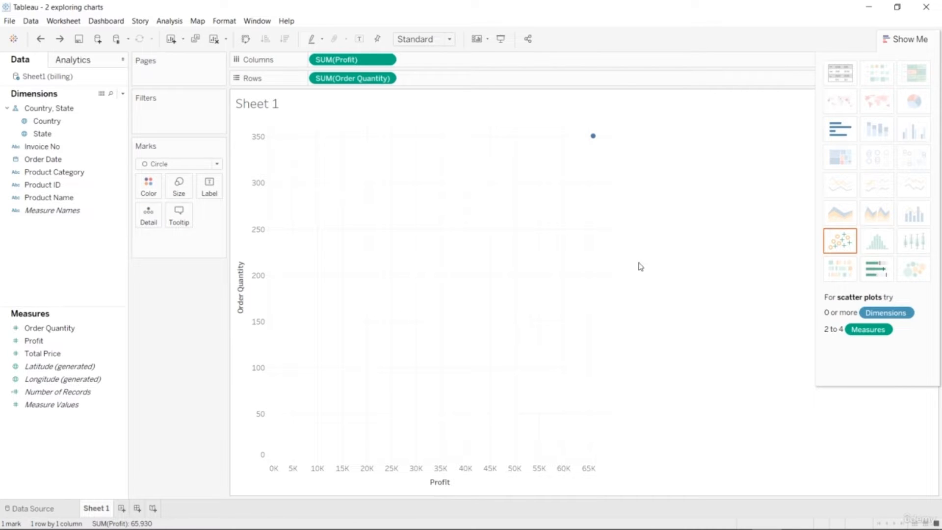
Compare horizontal bars with the scatter plot, and try Order Date and Invoice No in the rows, undoing each addition.
click(841, 139)
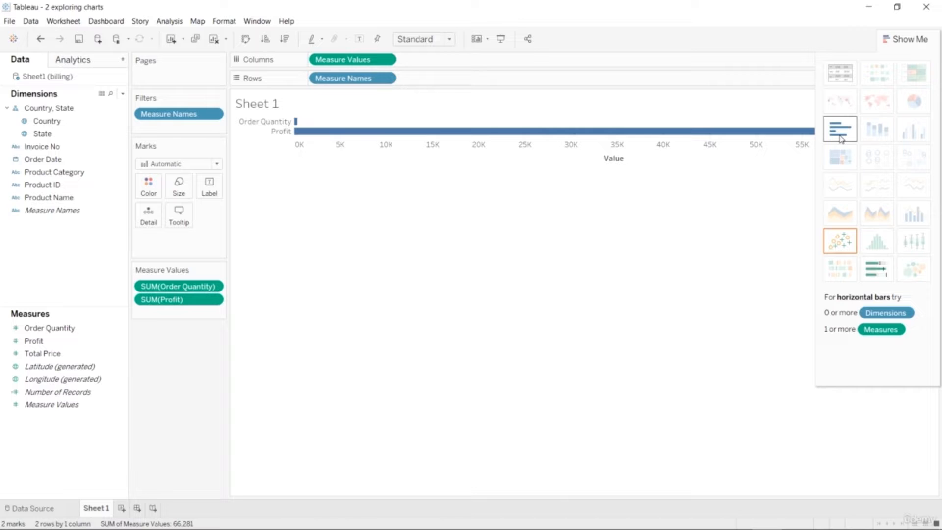
click(840, 240)
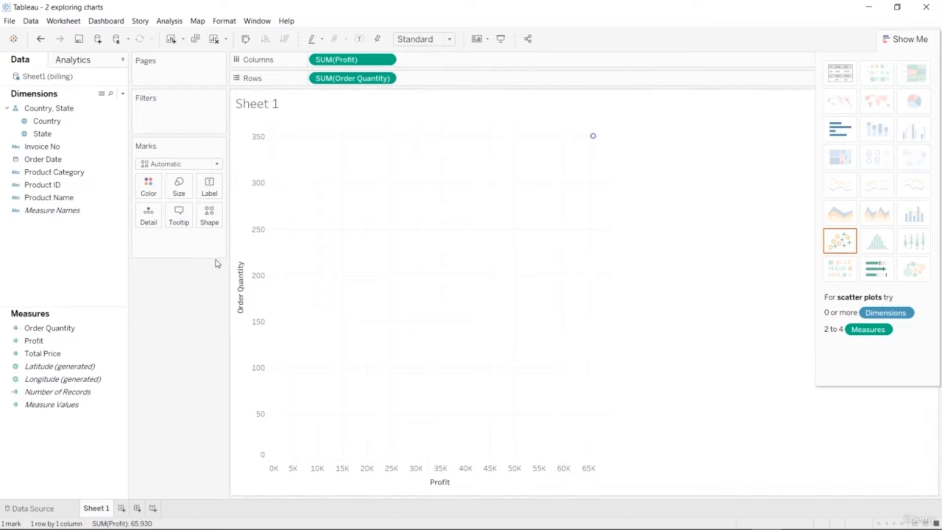
drag(74, 161, 476, 81)
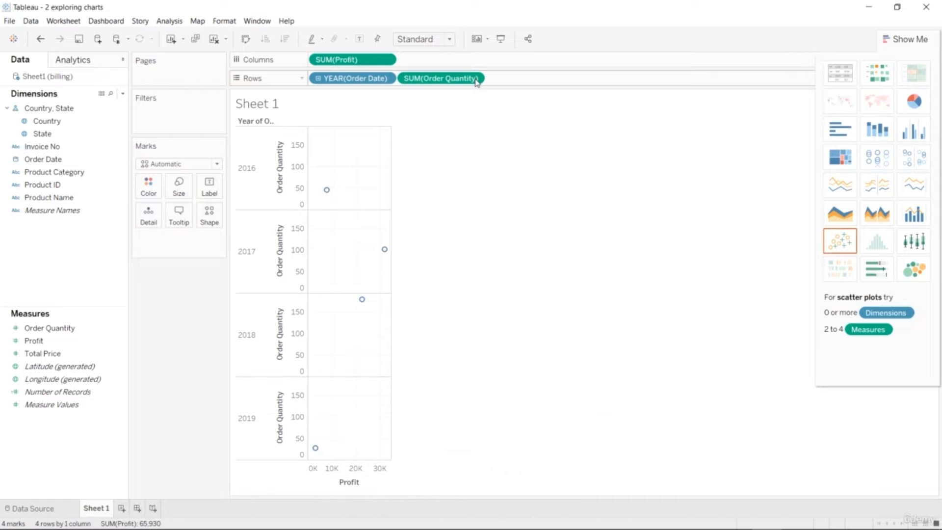
key(ctrl+z)
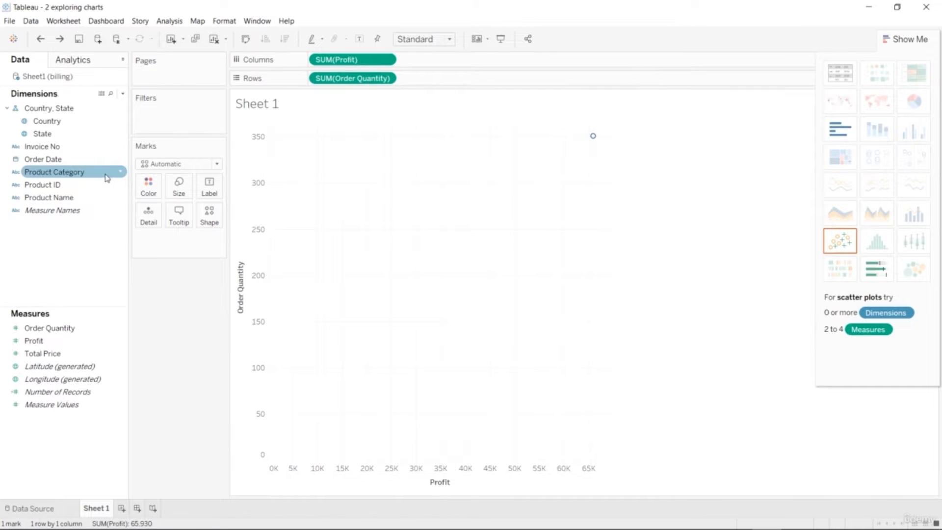
drag(73, 147, 476, 87)
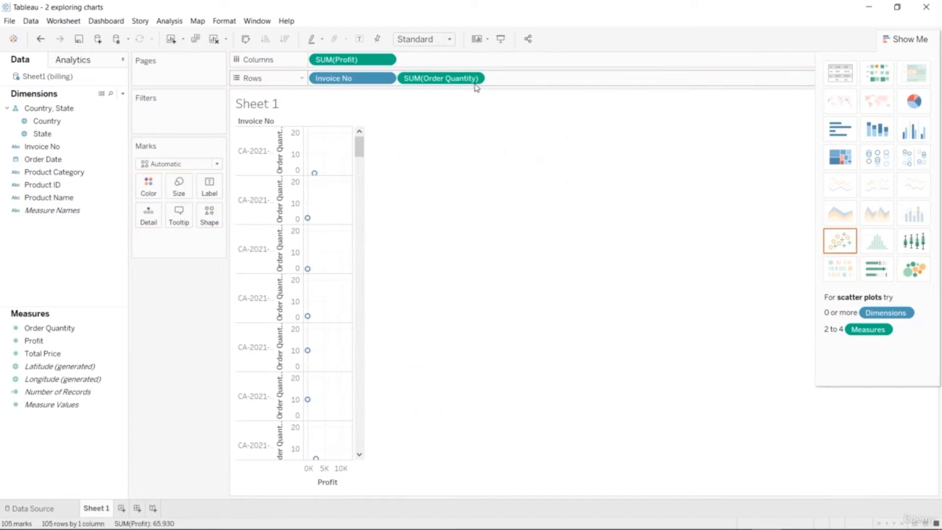
key(ctrl+z)
click(40, 160)
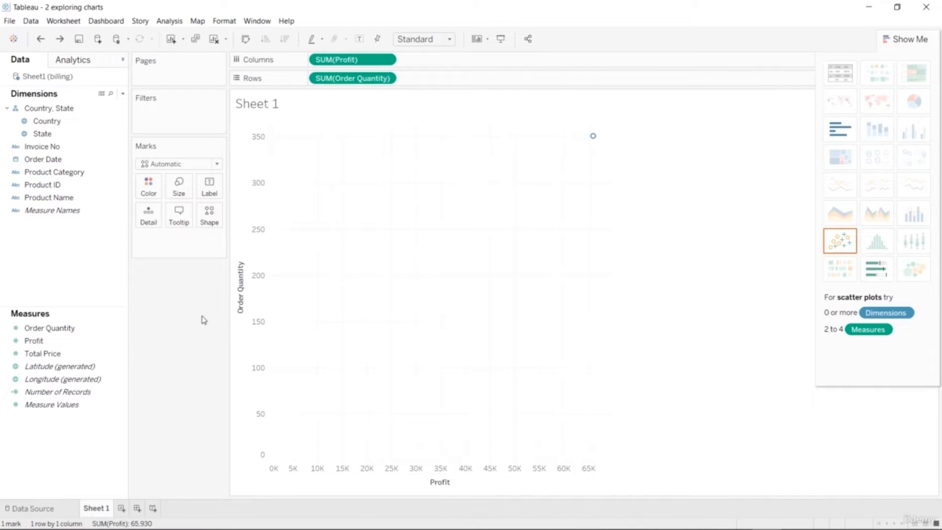
double_click(95, 340)
key(ctrl+z)
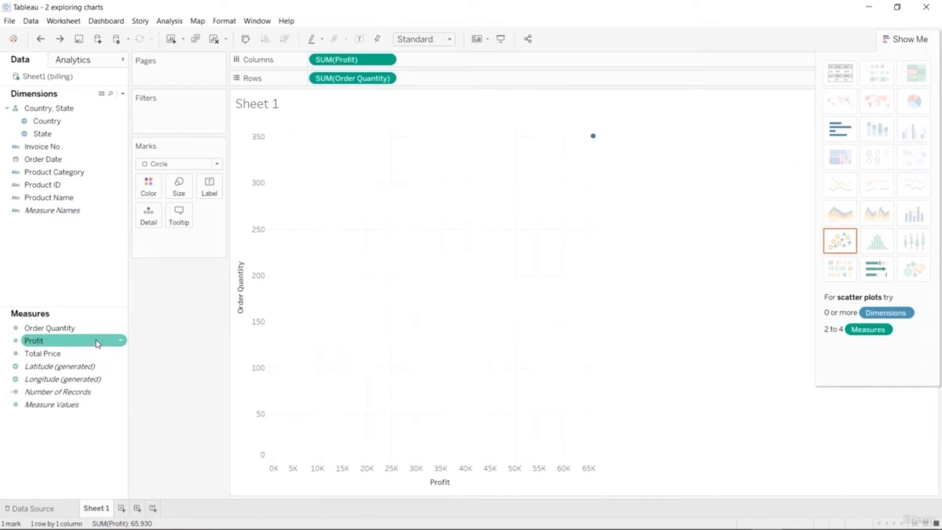
Try aggregating Order Quantity in the rows as average, minimum and maximum, and settle on distinct count.
click(353, 80)
click(386, 79)
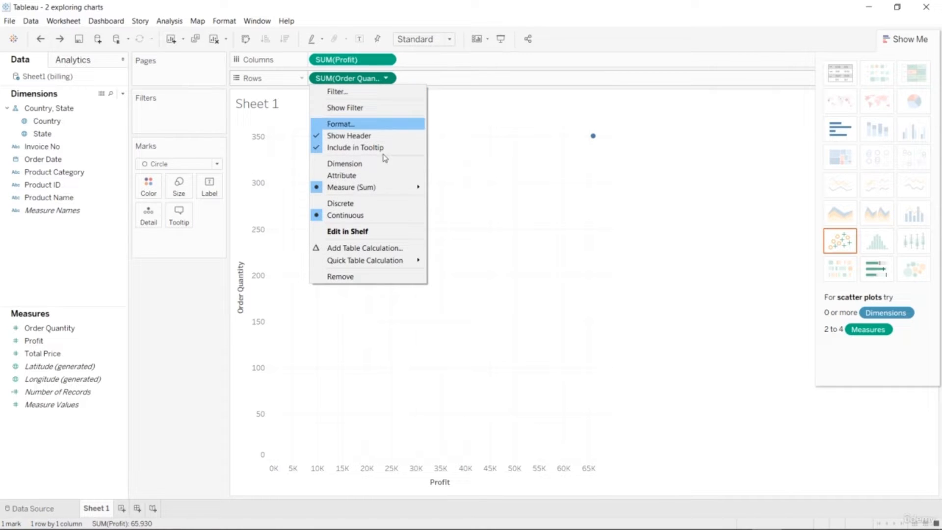
mouse_move(390, 189)
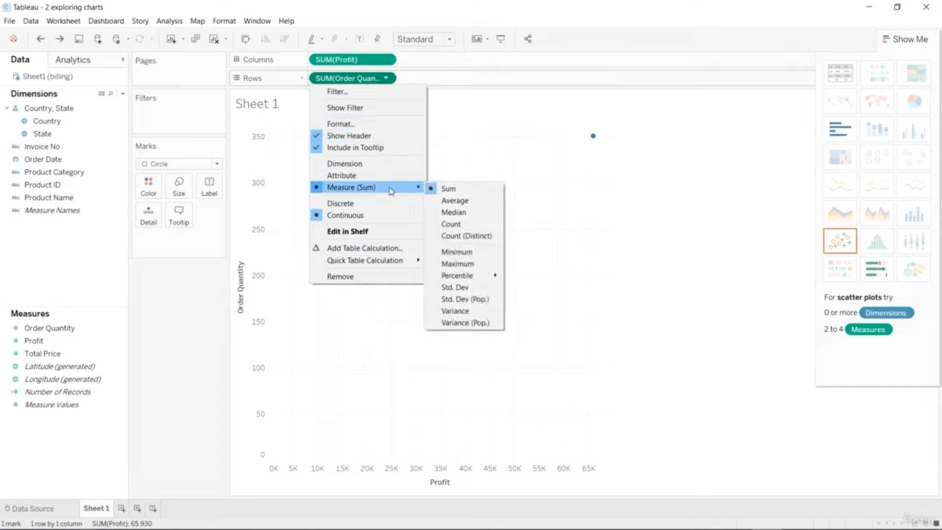
click(452, 201)
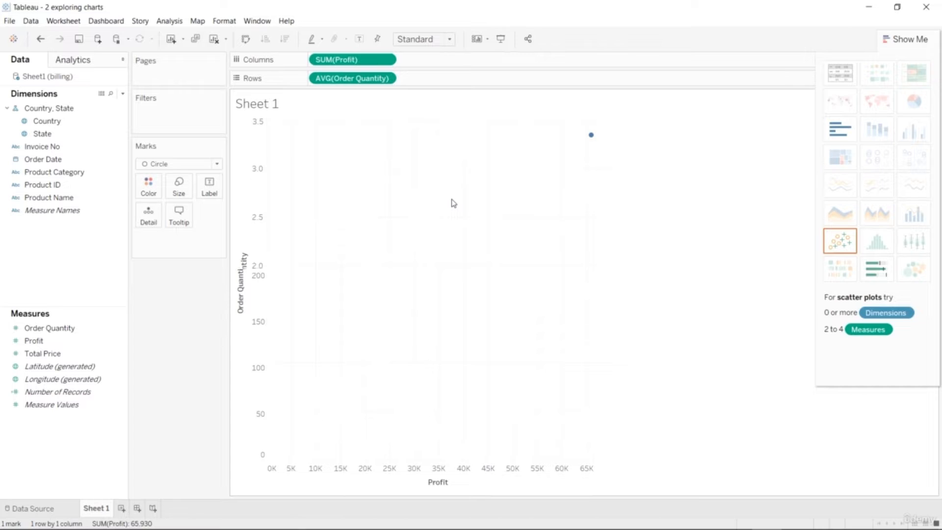
click(386, 78)
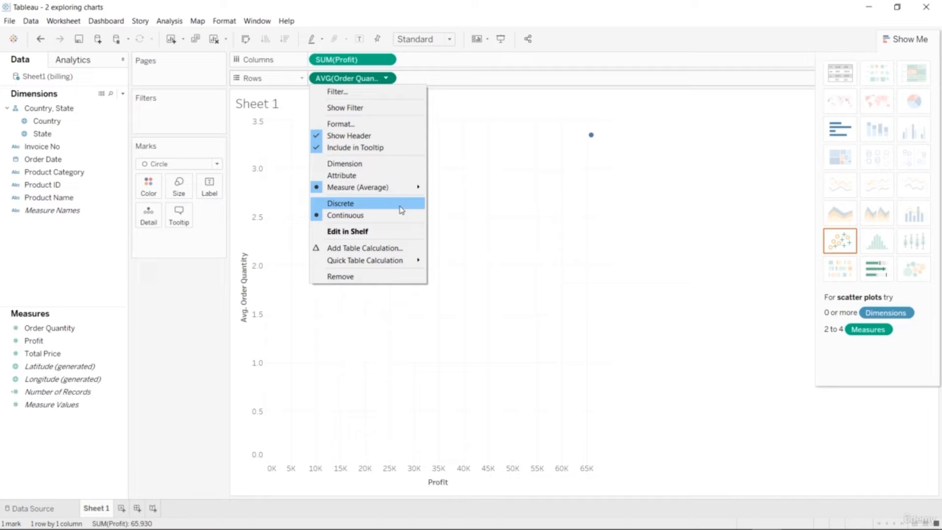
mouse_move(407, 188)
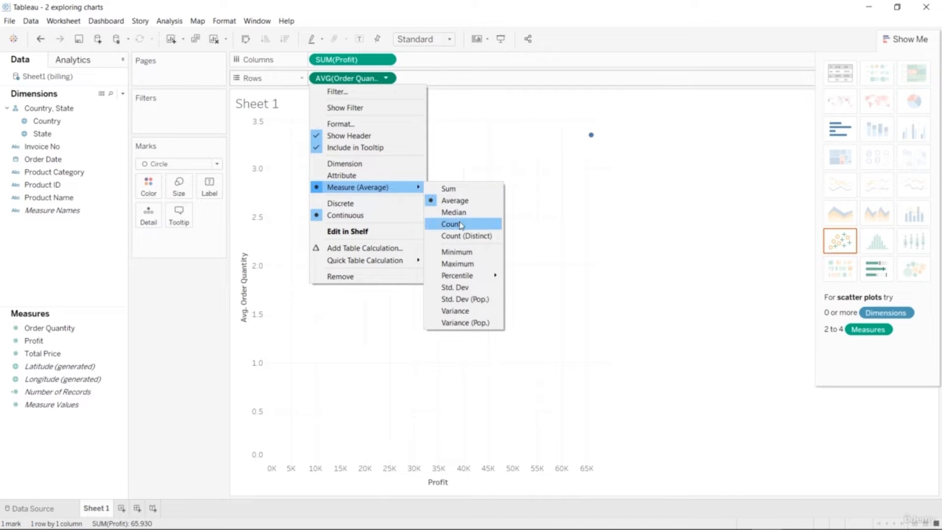
click(461, 252)
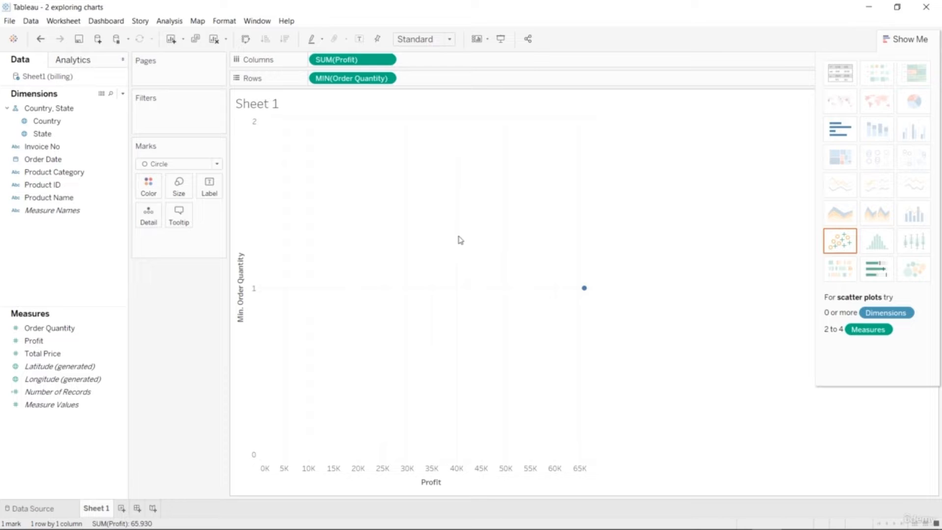
click(386, 78)
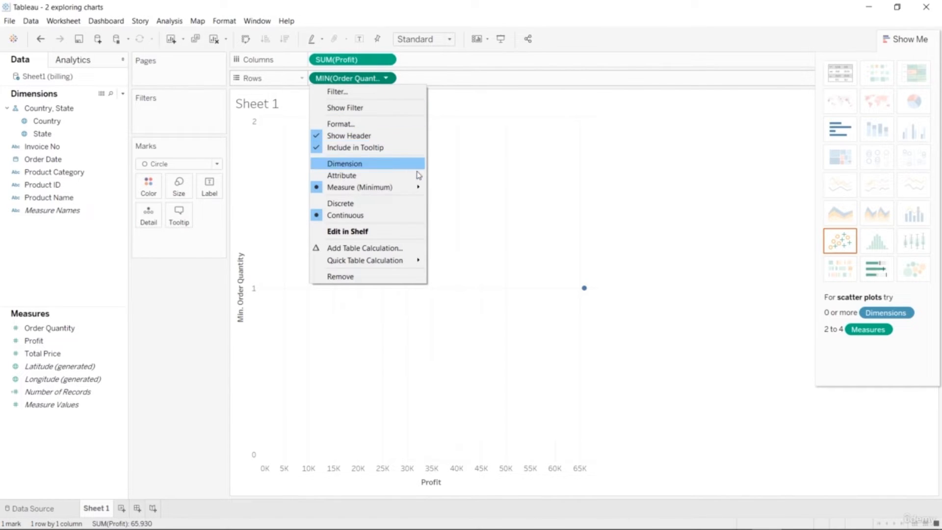
mouse_move(421, 188)
click(461, 264)
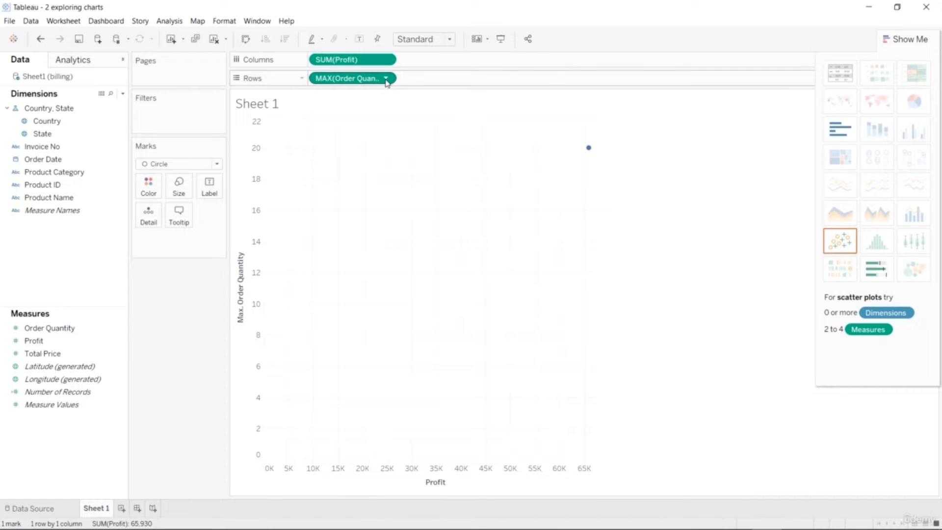
click(386, 78)
mouse_move(393, 188)
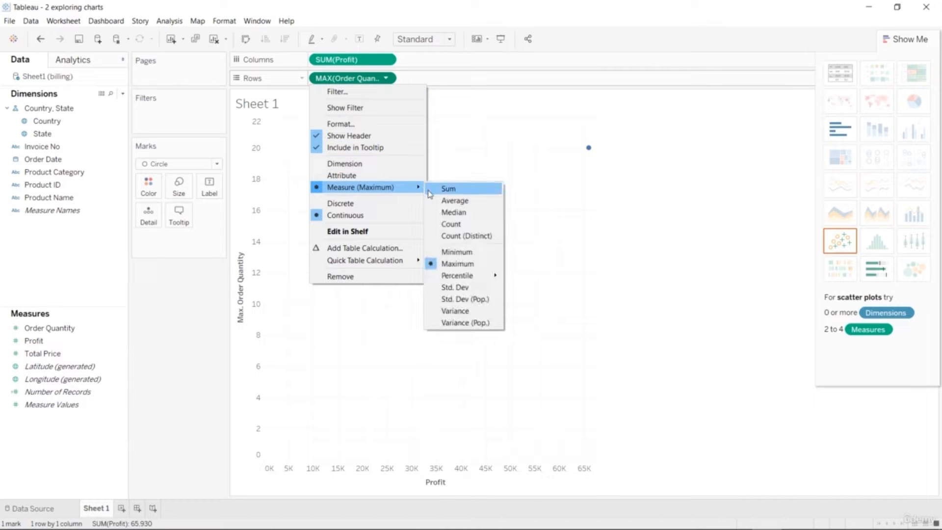
click(455, 236)
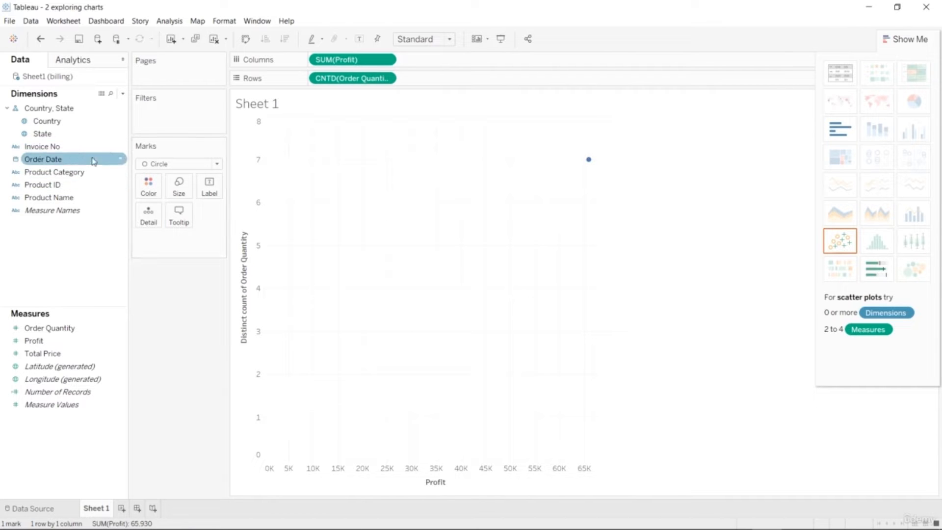
Clear the scatter plot by removing Order Quantity from the rows and Profit from the columns.
click(386, 78)
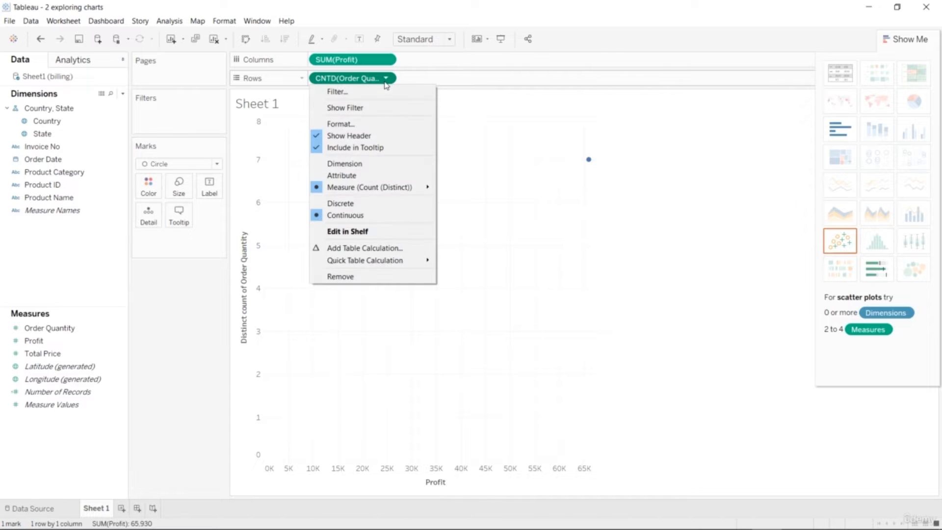
click(374, 276)
click(386, 59)
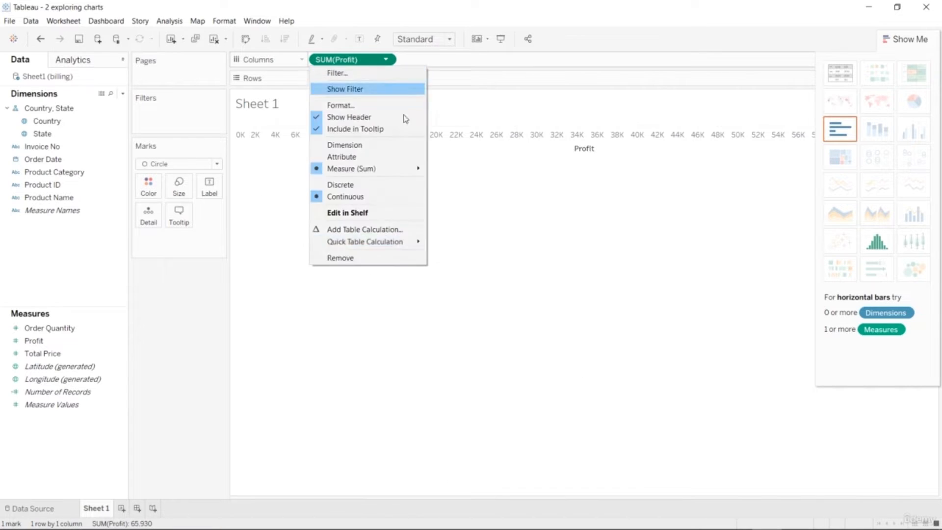
click(384, 258)
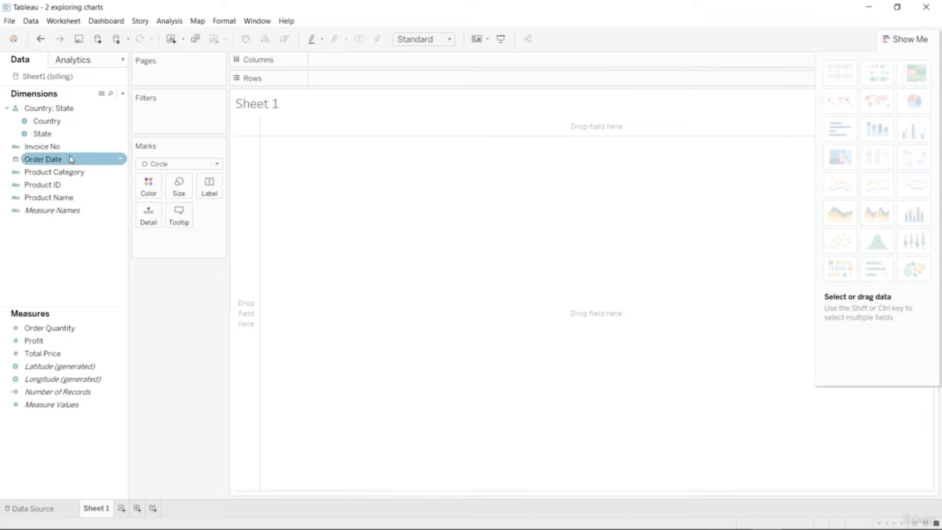
Plot summed Order Quantity by Product Category, with the categories as columns and the quantity as rows.
drag(75, 171, 387, 61)
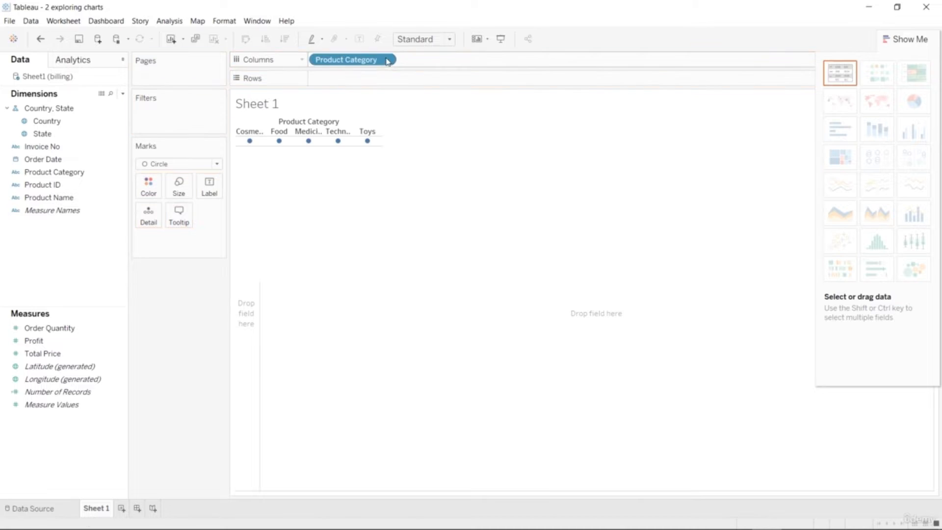
click(69, 366)
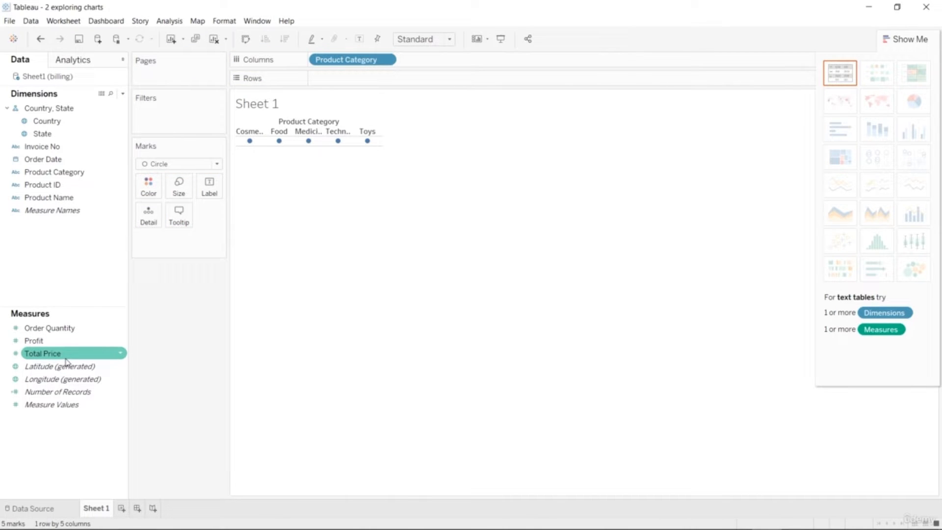
drag(54, 328, 405, 86)
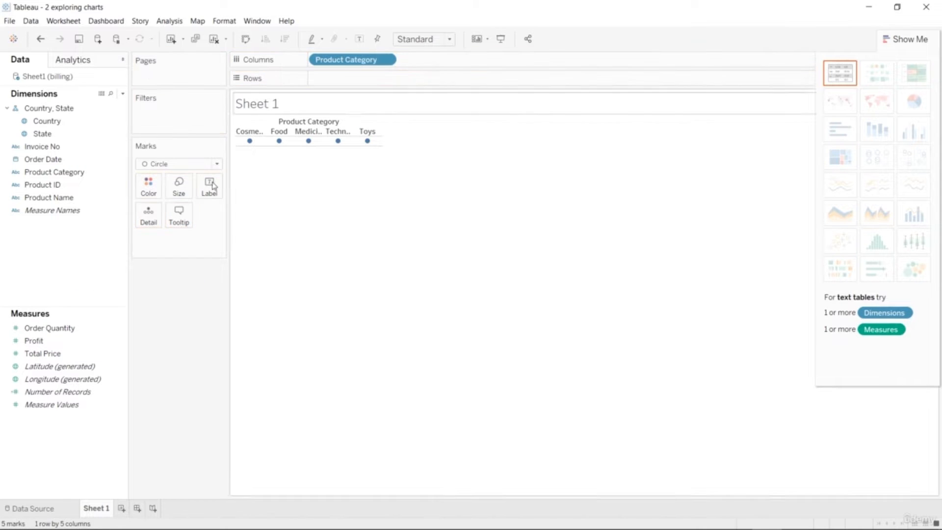
drag(72, 330, 372, 80)
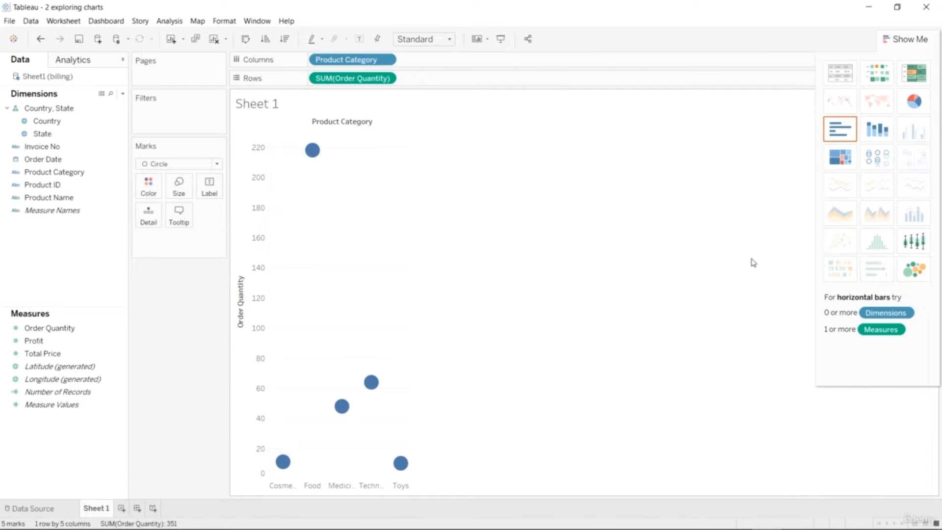
Try the Order Quantity by Product Category chart as stacked bars, and switch it to a treemap.
click(877, 139)
click(849, 157)
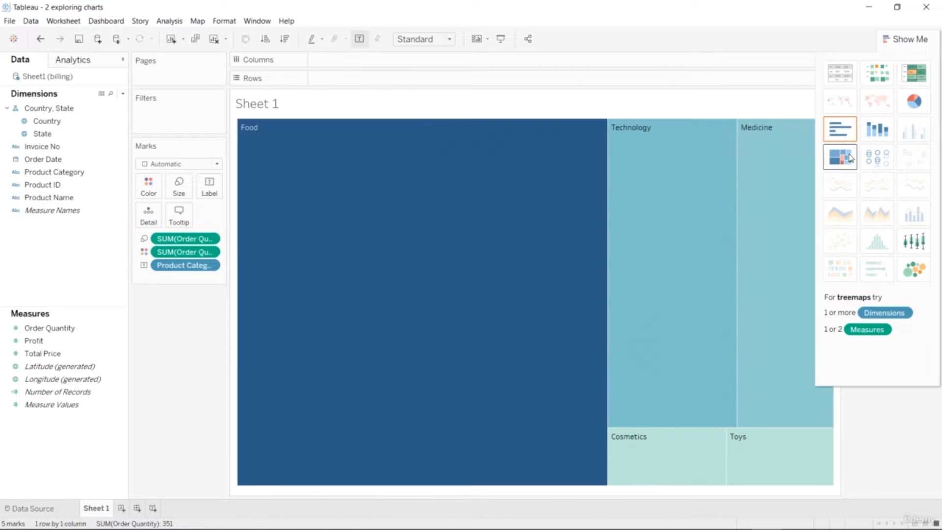
Try the Order Quantity by Product Category chart as a pie, packed bubbles, box-and-whisker plot, highlight table, stacked bars and treemap.
click(921, 102)
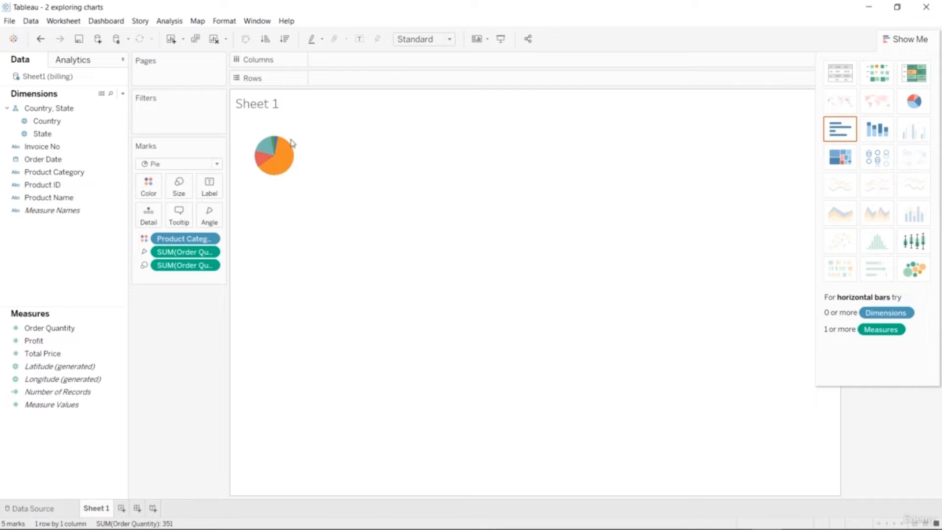
click(914, 269)
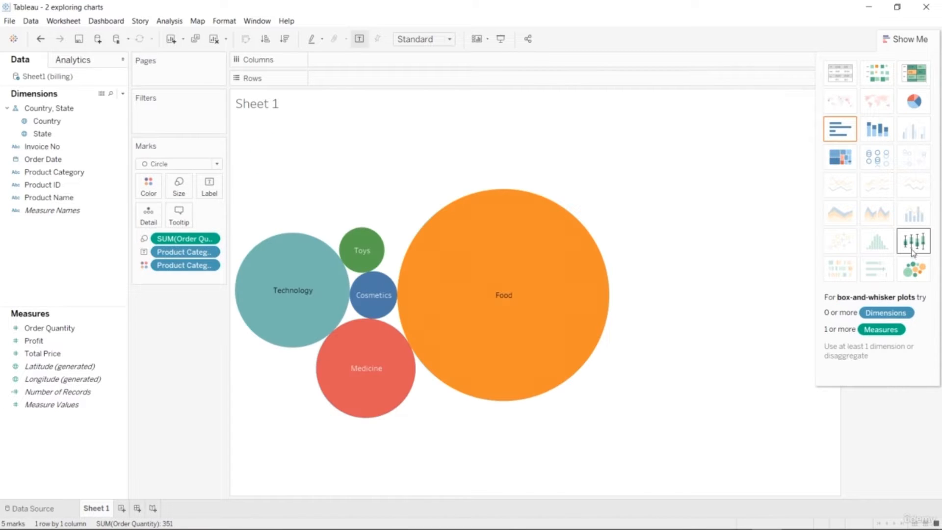
click(912, 251)
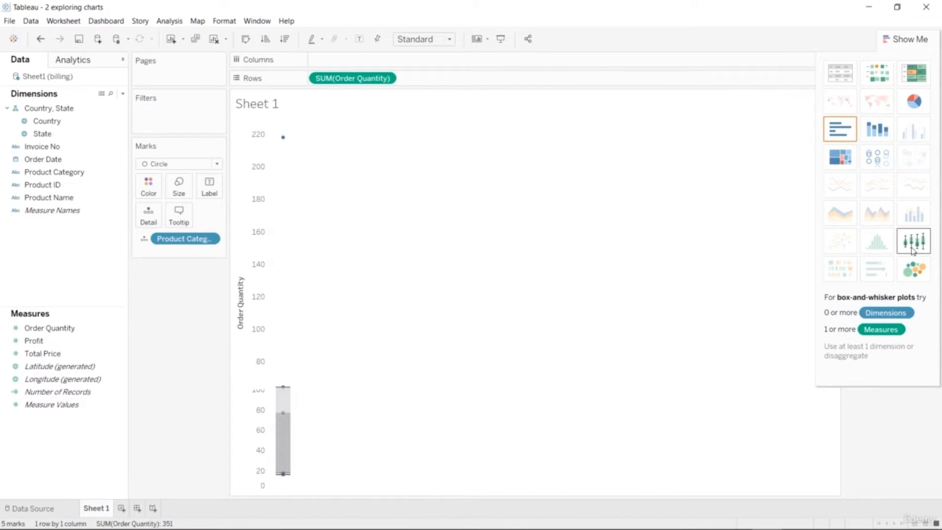
click(916, 88)
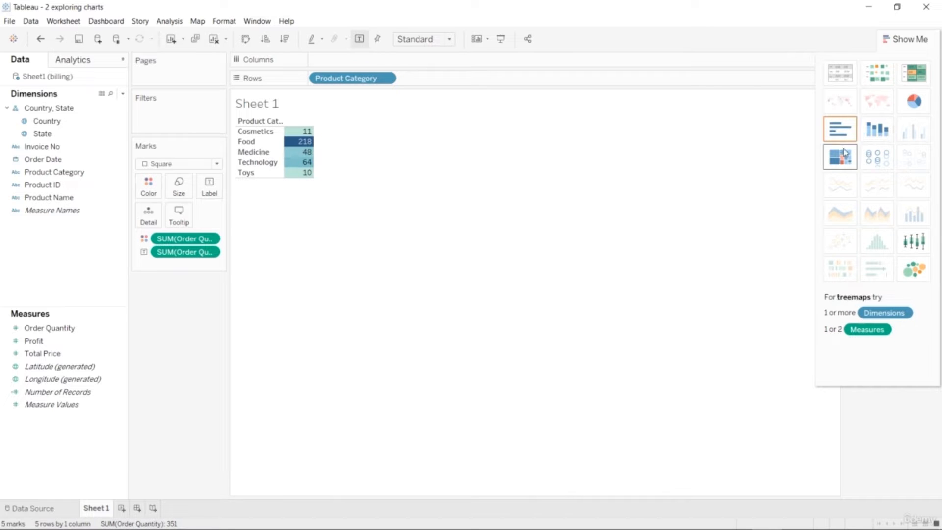
click(877, 129)
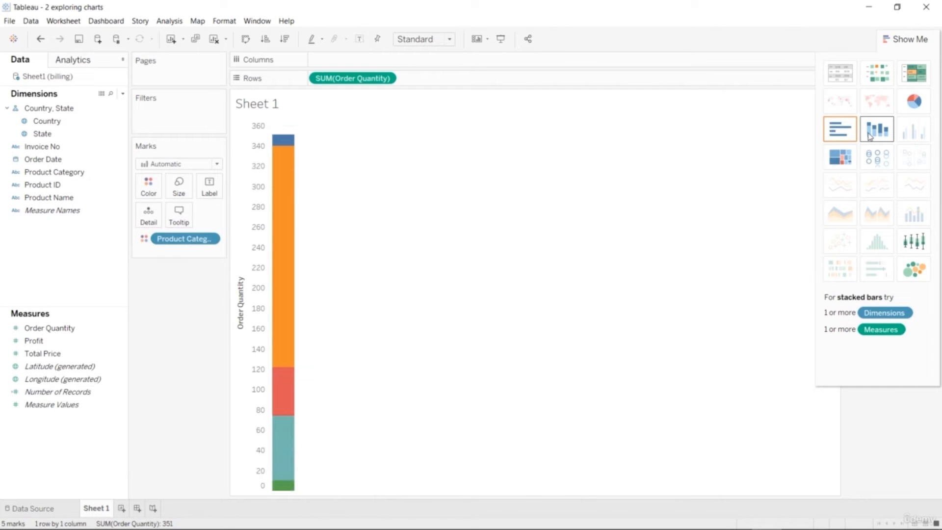
click(843, 159)
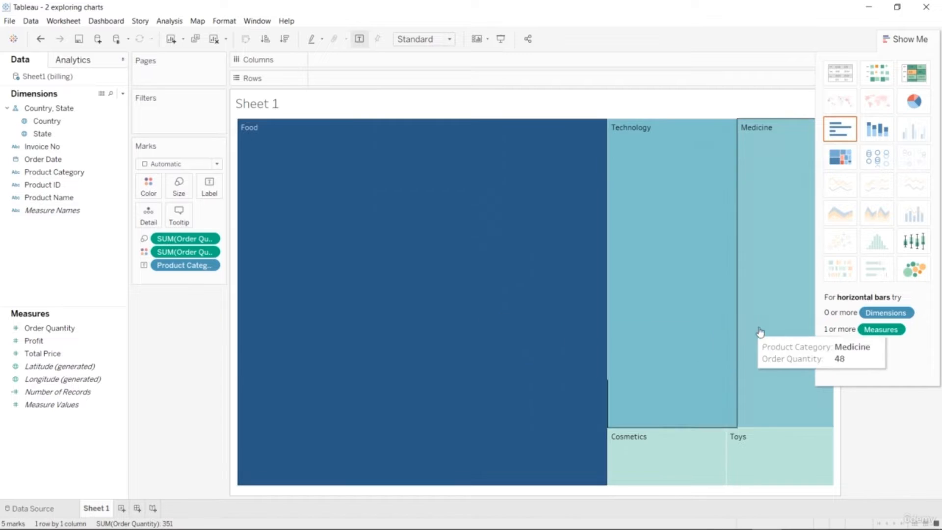
Undo the recent chart type changes back to the circle plot of summed Order Quantity by Product Category.
click(58, 378)
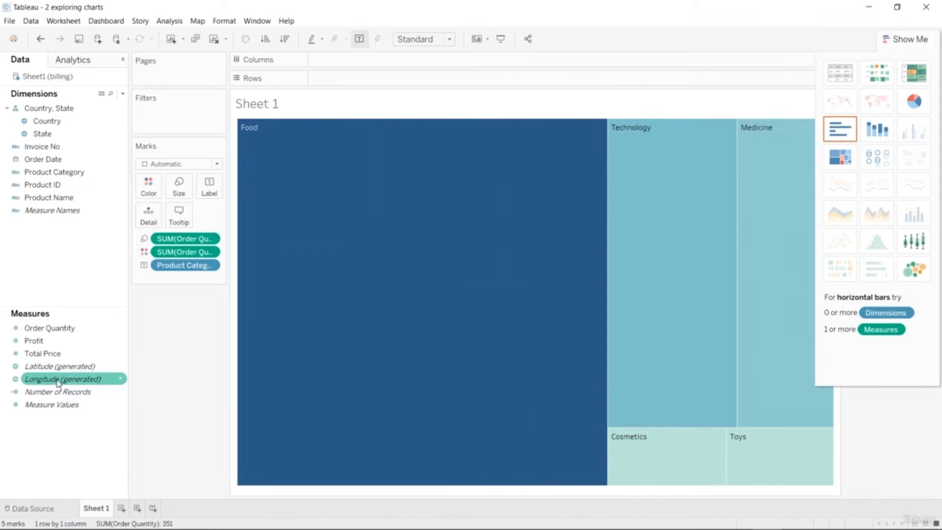
click(61, 200)
drag(61, 206, 393, 86)
key(ctrl+z)
key(ctrl+z)
key(ctrl+z)
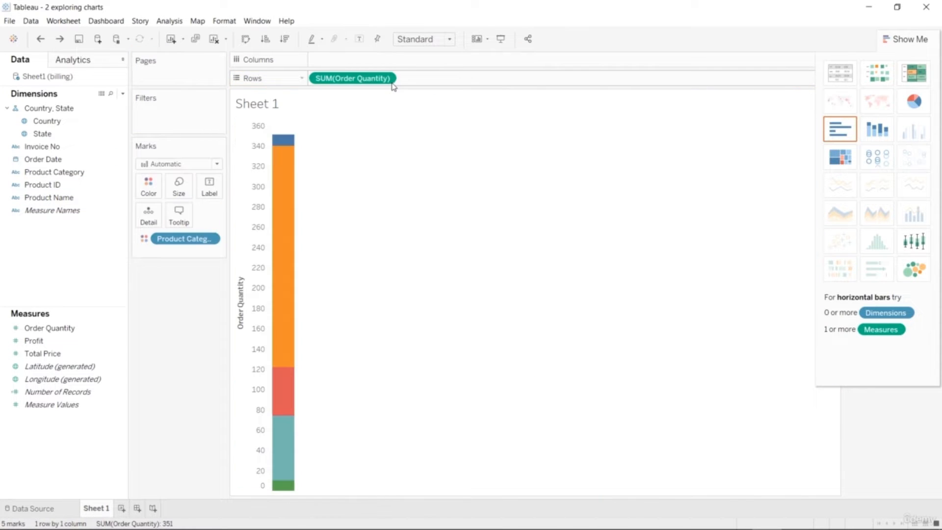
key(ctrl+z)
key(ctrl+z)
key(ctrl+z)
key(ctrl+z)
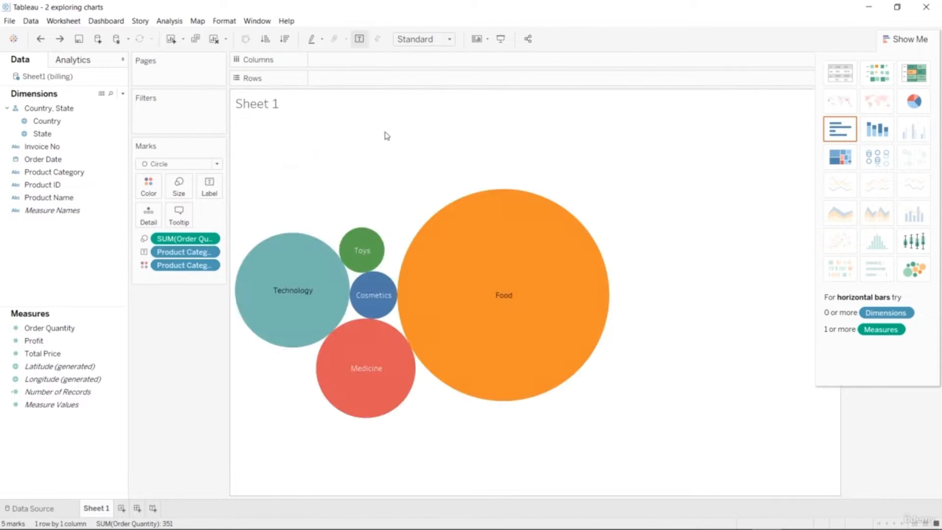
key(ctrl+z)
key(ctrl+z)
key(ctrl+z)
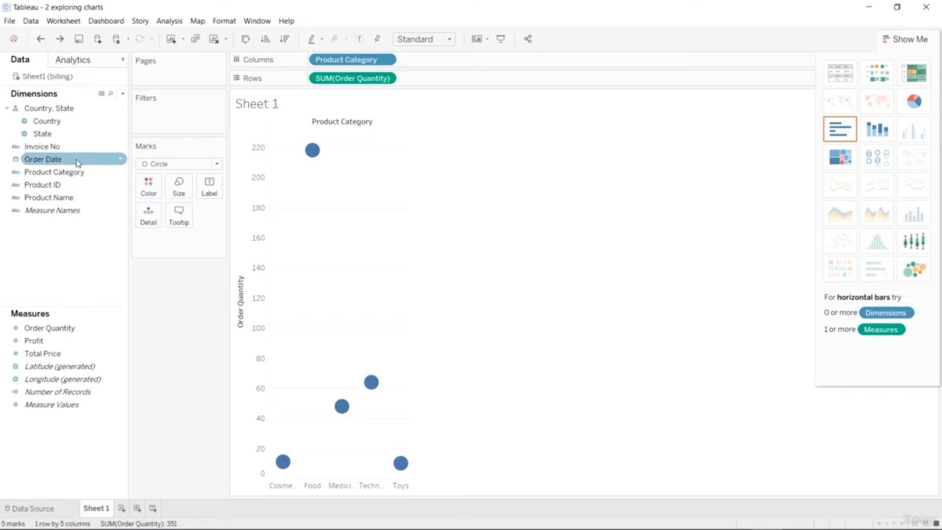
Try splitting the circle plot by Invoice No in the rows, and remove that field again.
drag(72, 148, 530, 89)
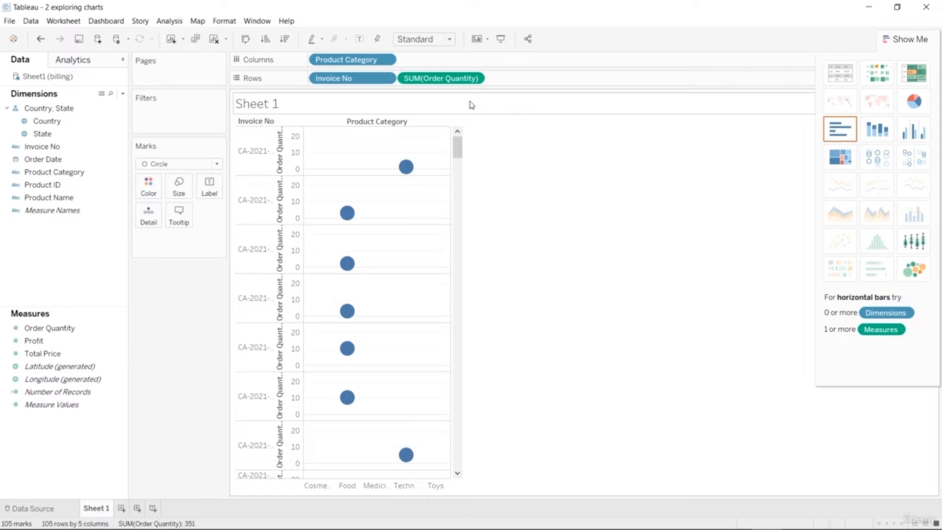
click(385, 79)
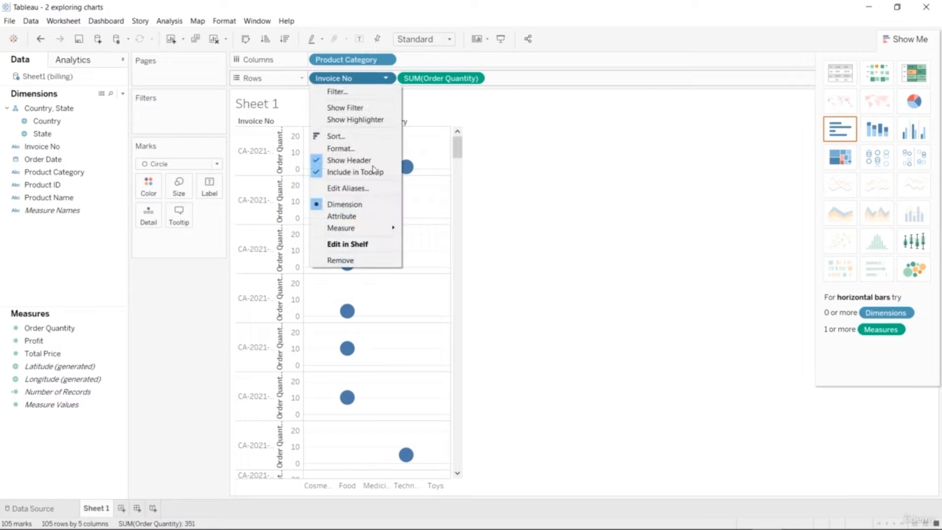
click(366, 262)
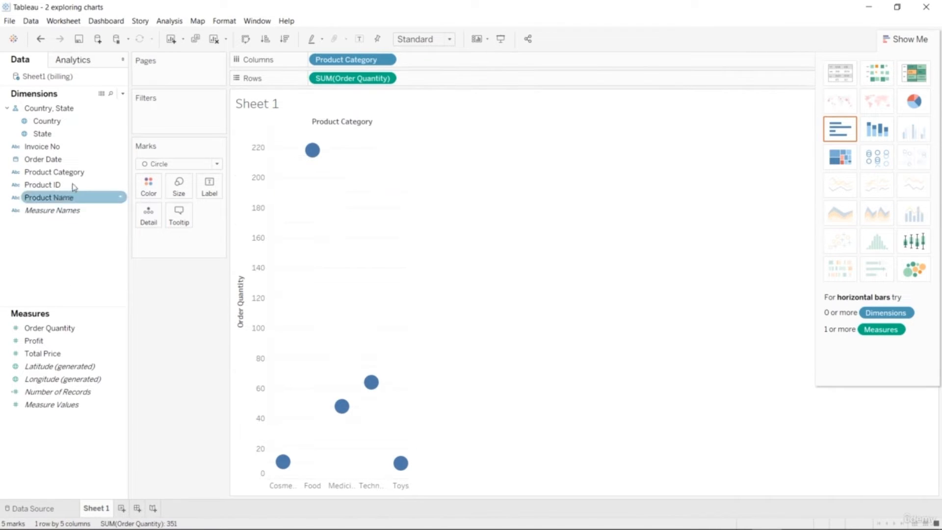
Add Invoice No after Product Category in the columns and show the order quantities as side-by-side bars.
drag(73, 147, 519, 64)
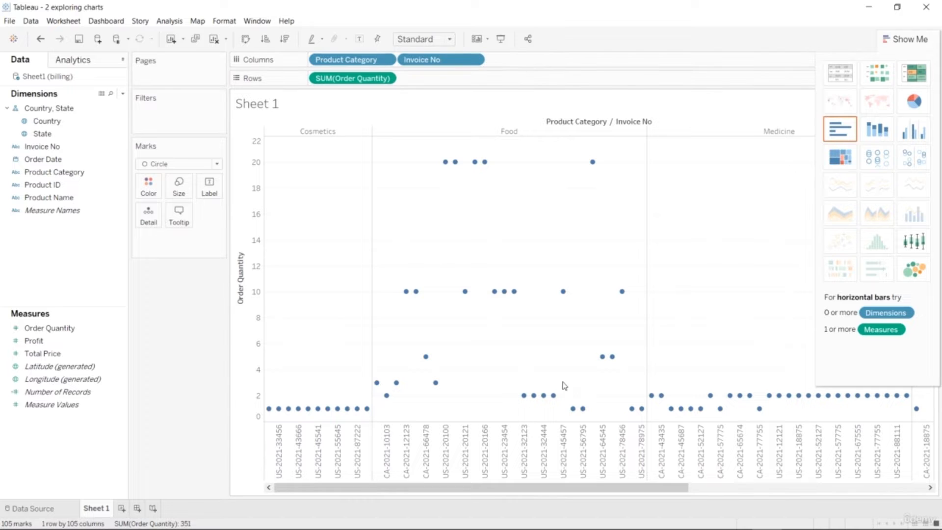
drag(690, 487, 633, 489)
click(915, 131)
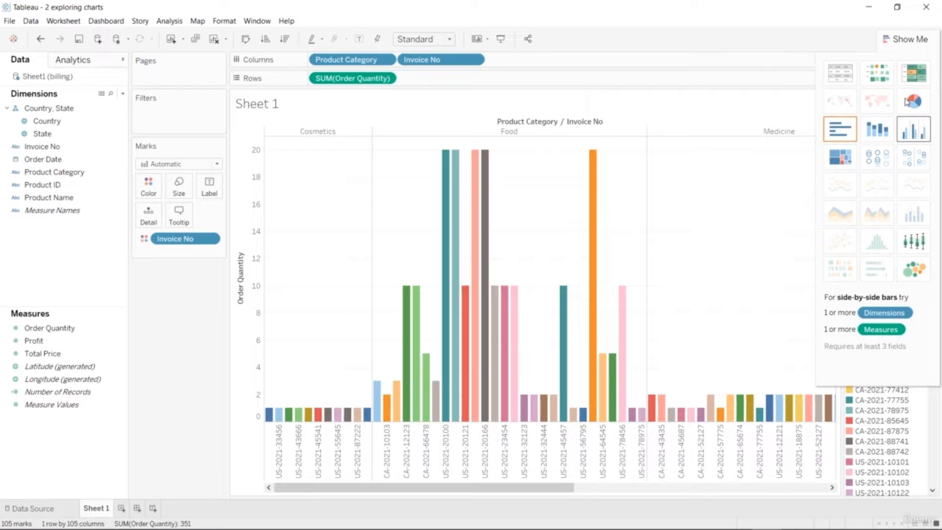
click(906, 42)
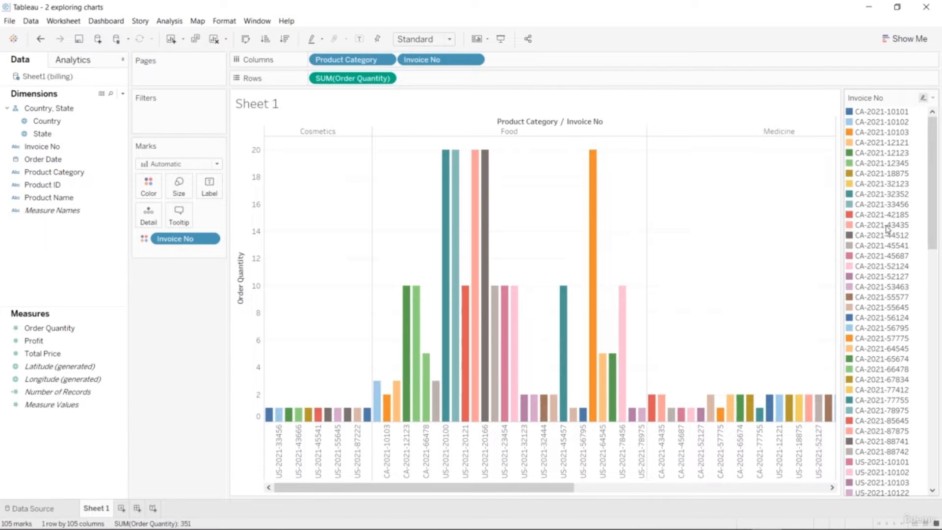
scroll(887, 228, down, 7)
scroll(885, 231, down, 5)
scroll(884, 245, up, 5)
scroll(883, 251, up, 7)
drag(546, 487, 456, 488)
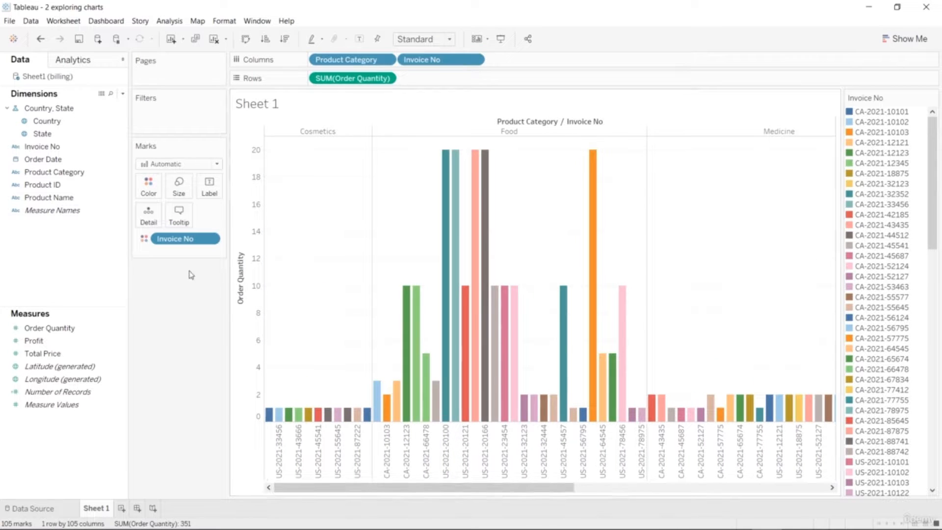
Try sizing the side-by-side bars by summed Order Quantity, and undo it.
click(122, 352)
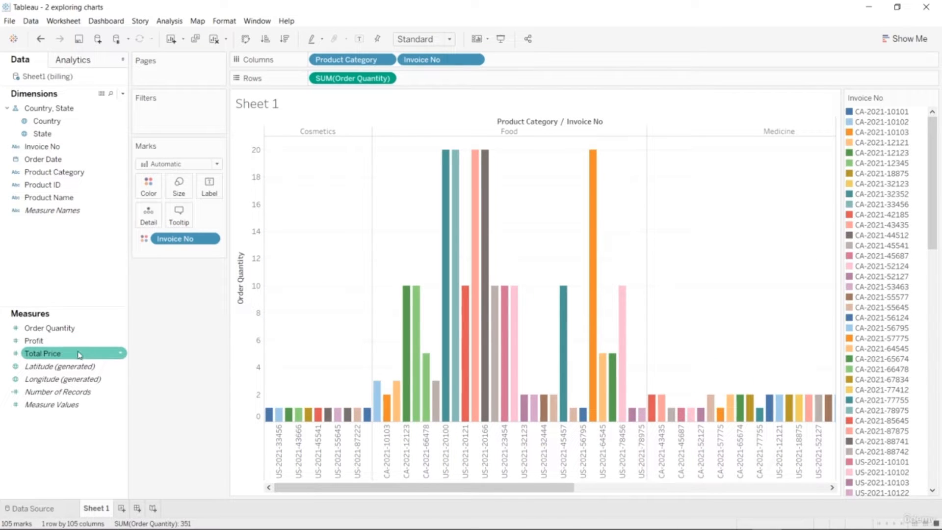
drag(63, 328, 179, 186)
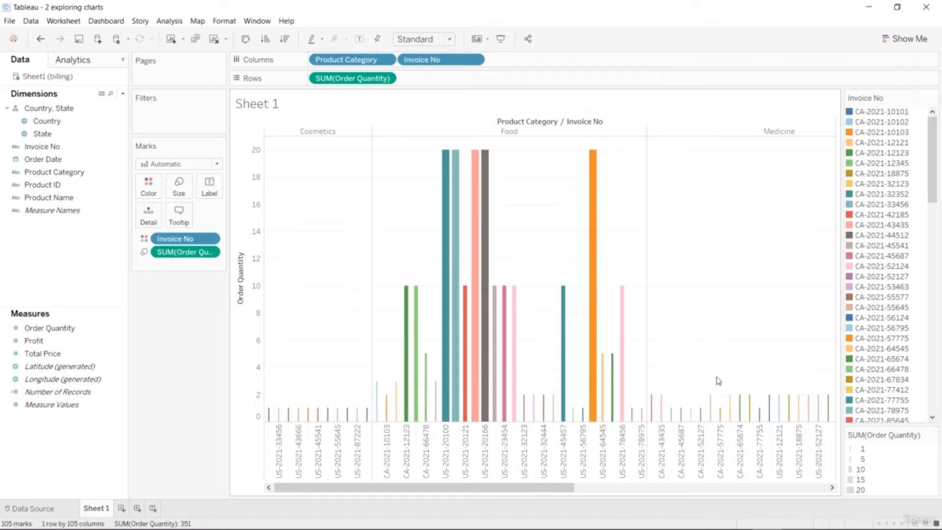
drag(524, 487, 400, 488)
key(ctrl+z)
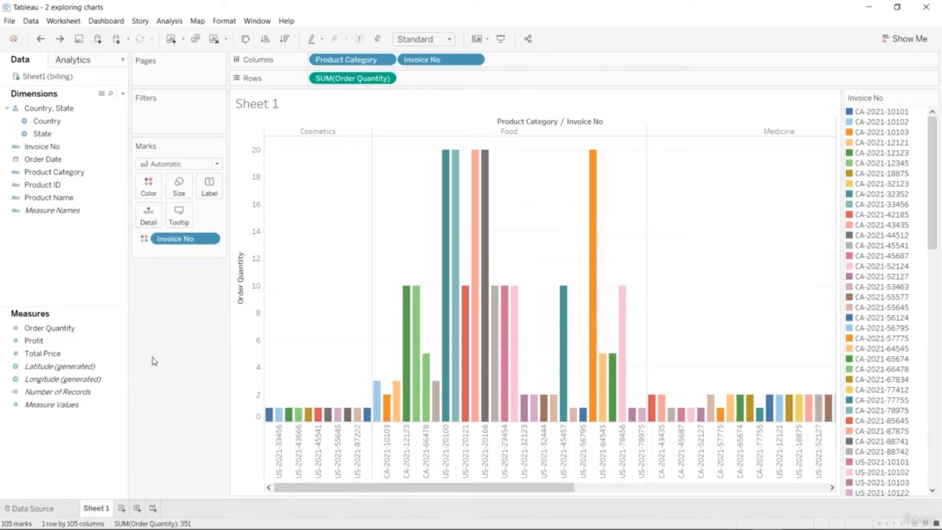
Try the Order Quantity by Product Category and Invoice No chart as a treemap, a box-and-whisker plot and packed bubbles.
click(906, 39)
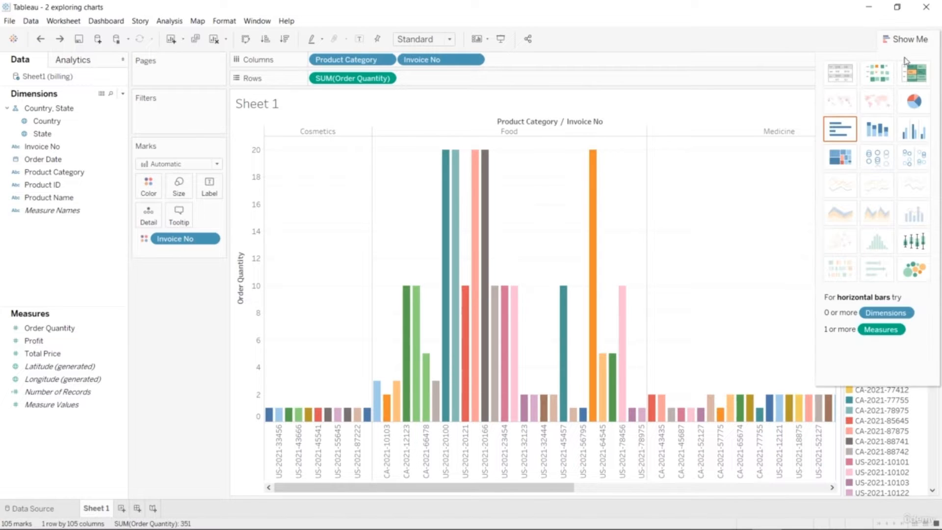
click(839, 158)
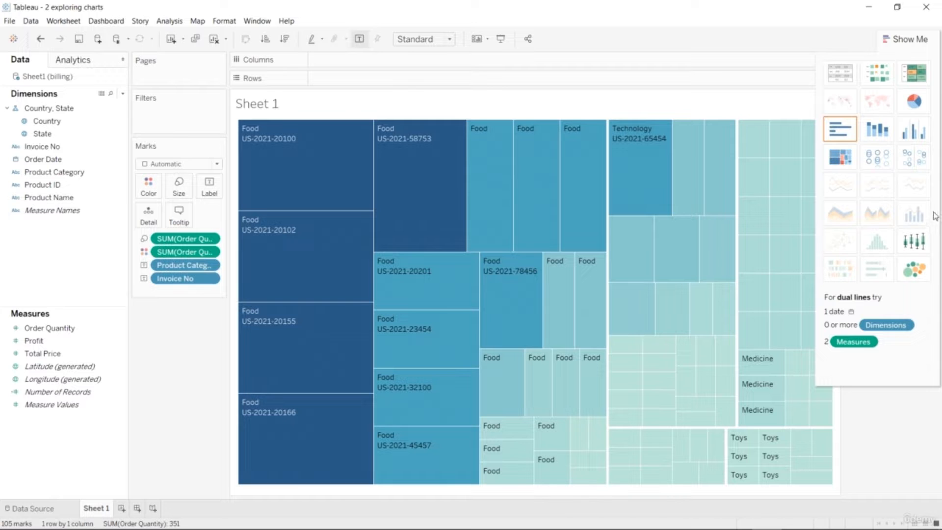
click(914, 240)
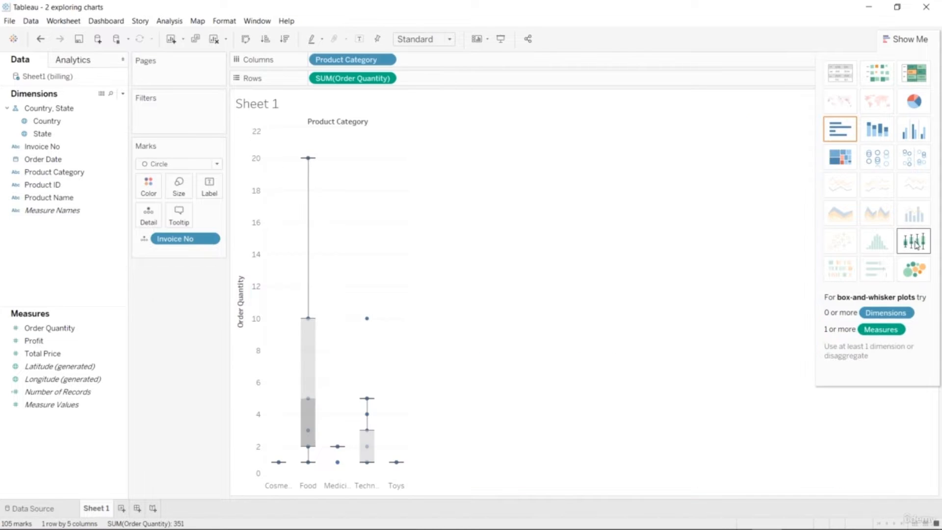
click(913, 280)
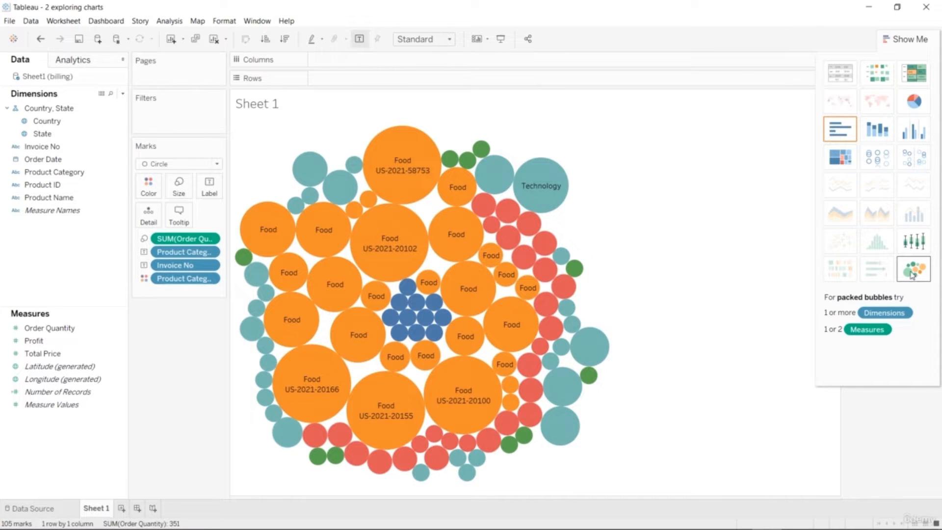
click(911, 44)
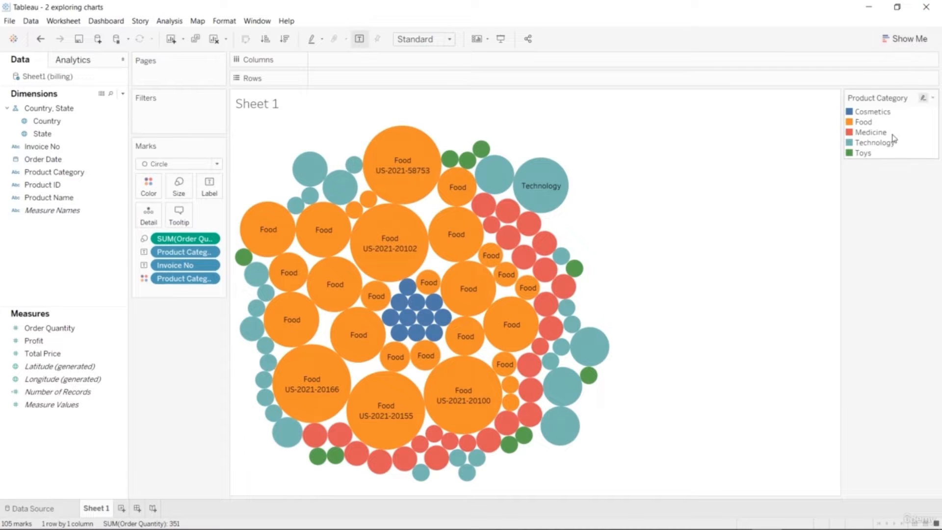
Highlight the Cosmetics, Food, Medicine and Technology bubbles in turn using the Product Category legend, and clear the highlighting.
drag(883, 101, 769, 132)
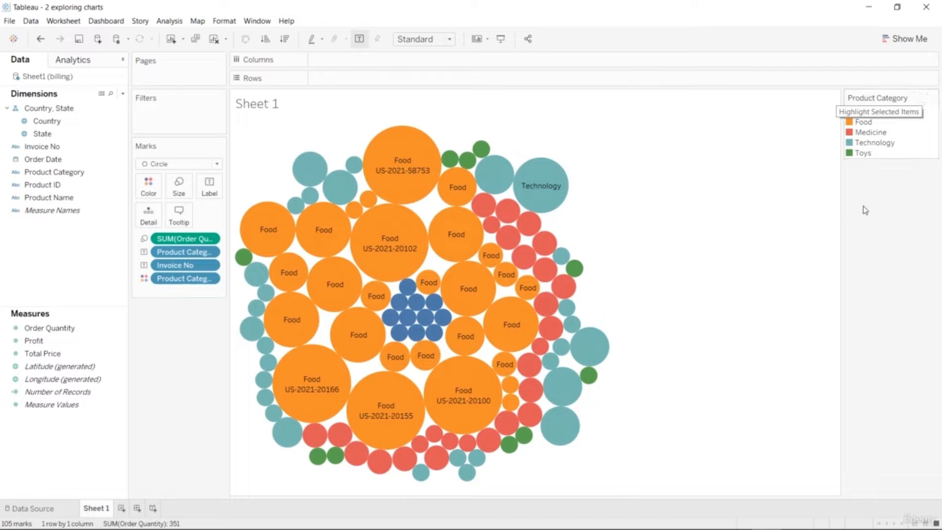
click(872, 113)
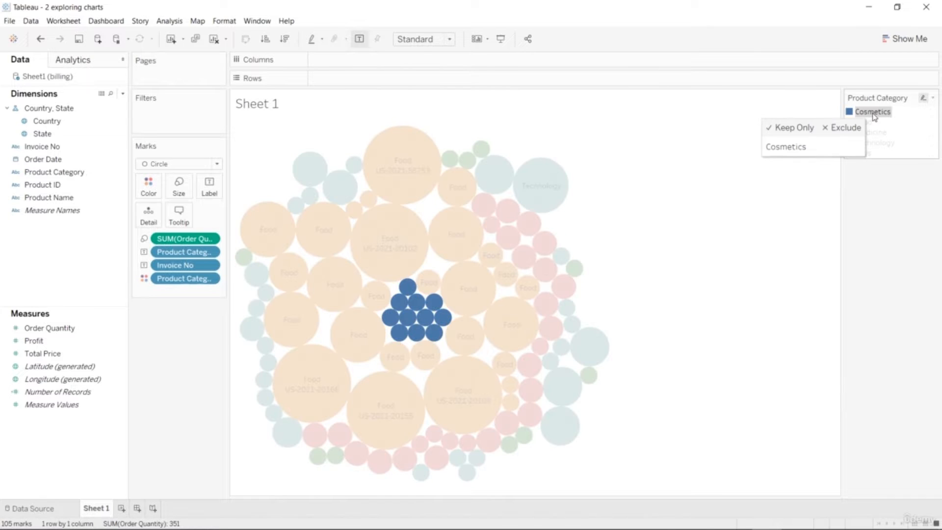
click(873, 123)
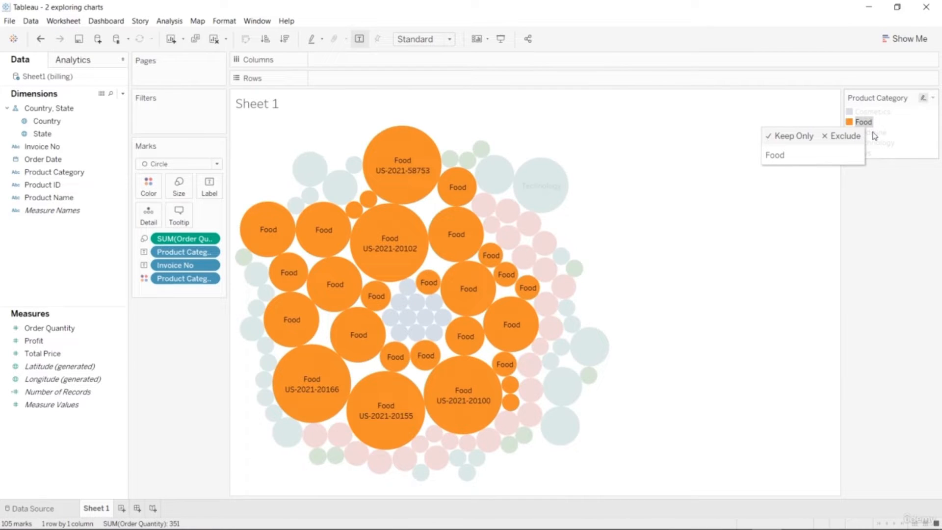
click(873, 133)
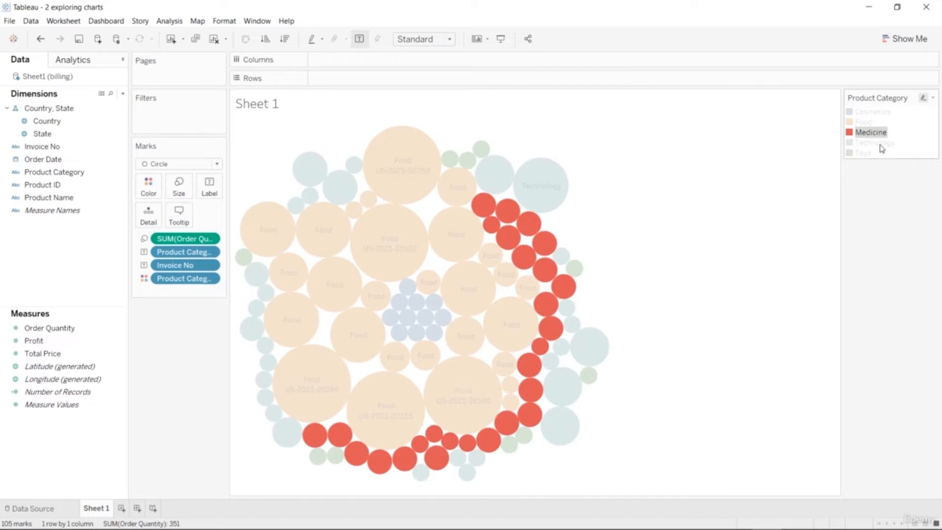
click(878, 144)
click(881, 152)
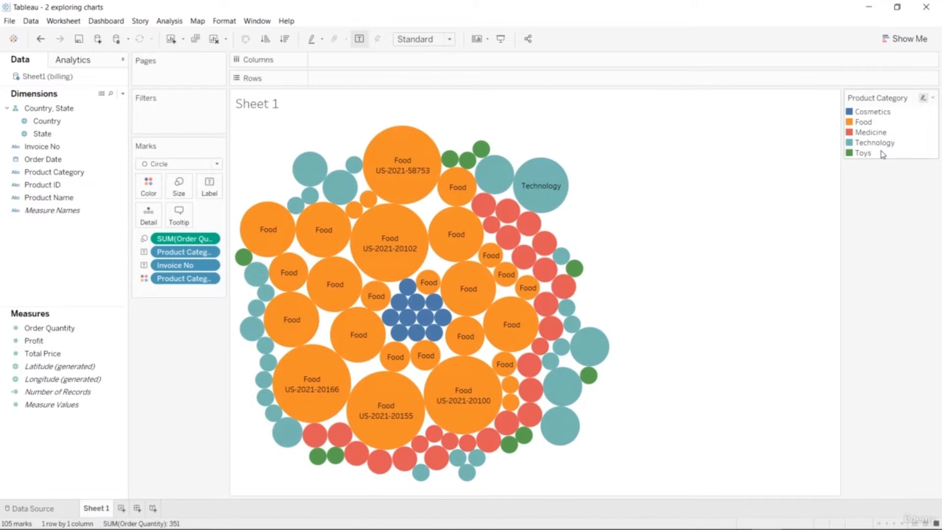
click(880, 144)
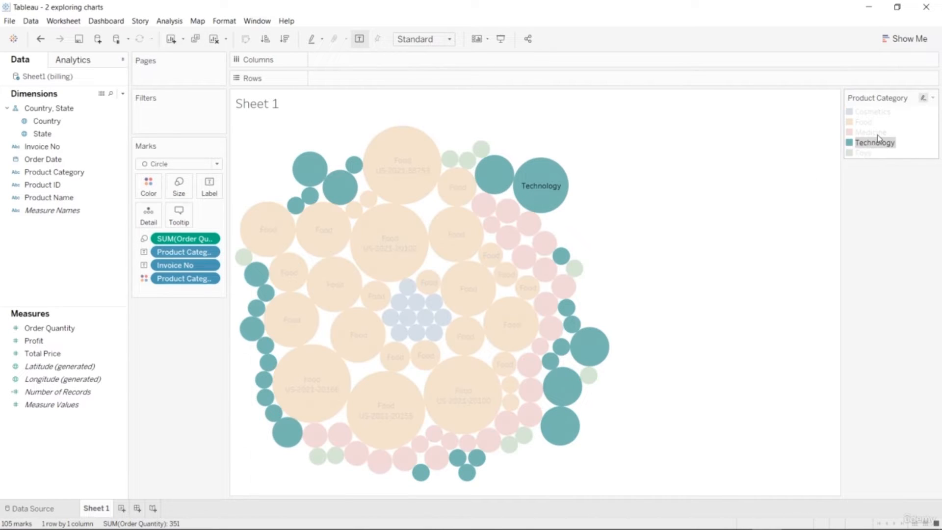
click(879, 135)
click(873, 132)
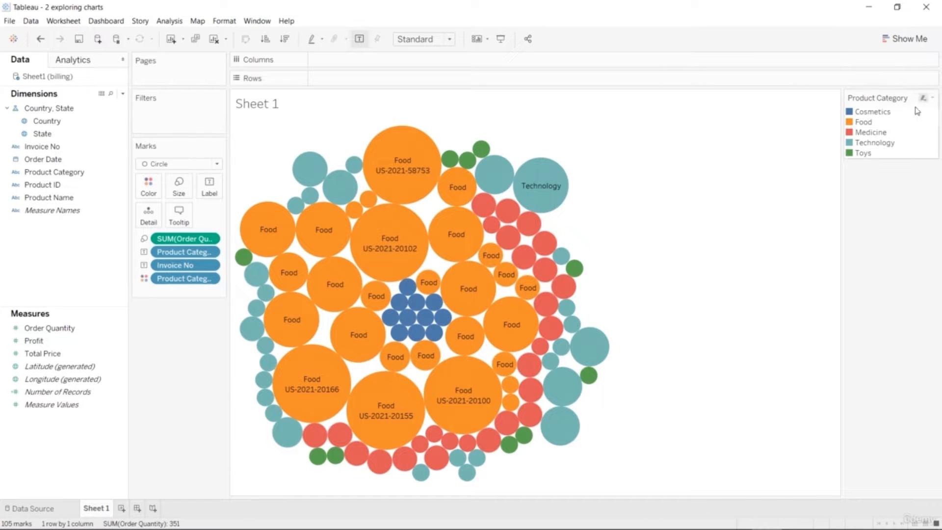
Try the packed bubbles as stacked bars and pie charts, and switch the chart to a highlight table.
click(908, 39)
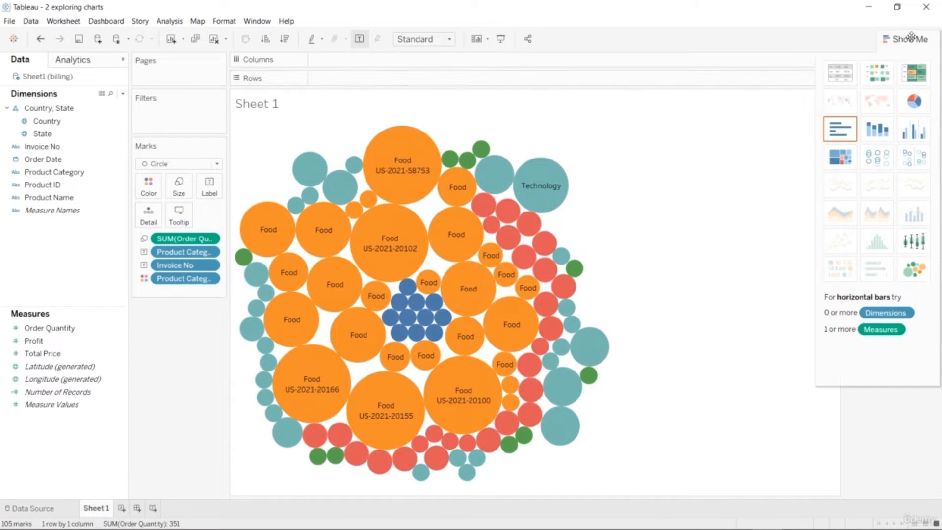
click(878, 130)
click(913, 101)
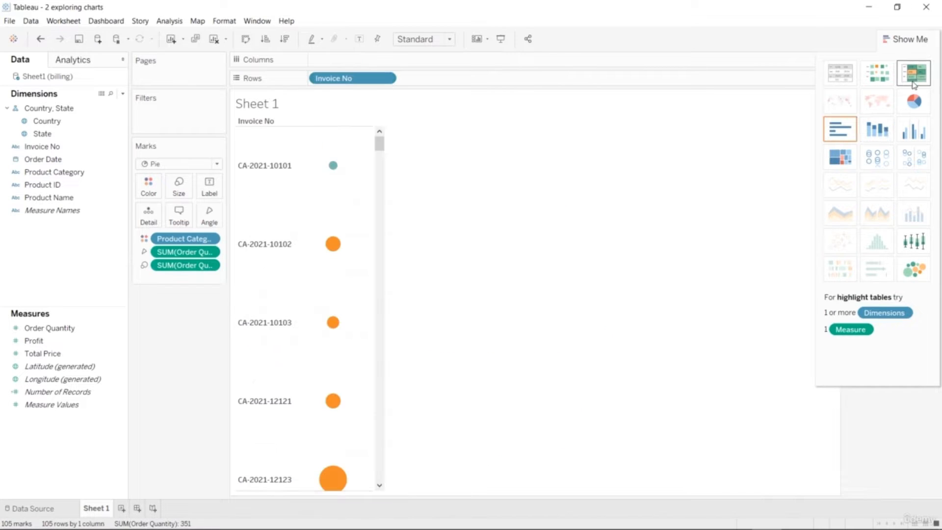
click(913, 79)
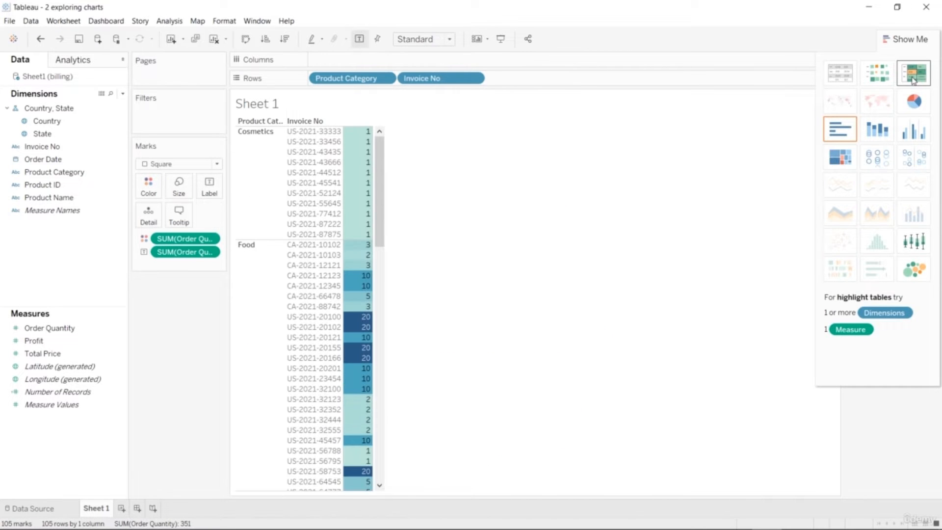
Try the Order Quantity chart as a heat map, pie charts and packed bubbles, and switch it to circle views.
click(868, 78)
click(913, 103)
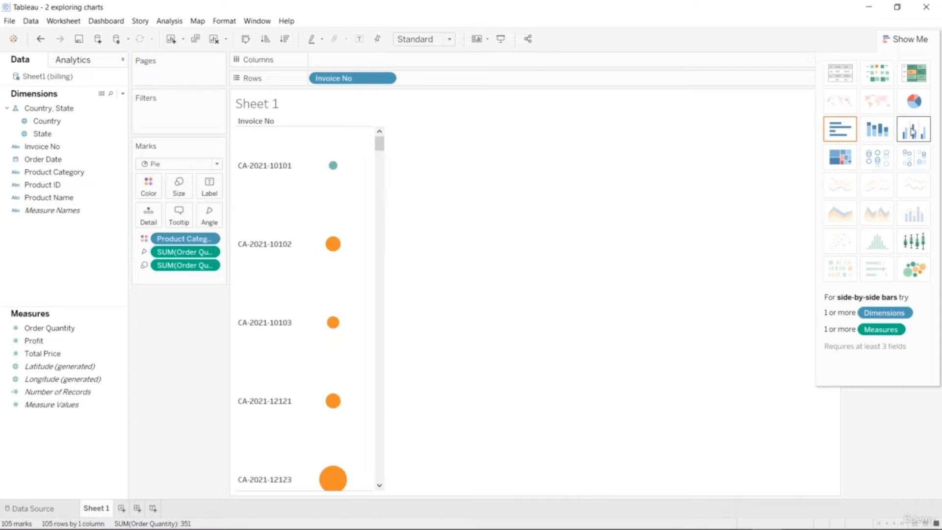
click(916, 275)
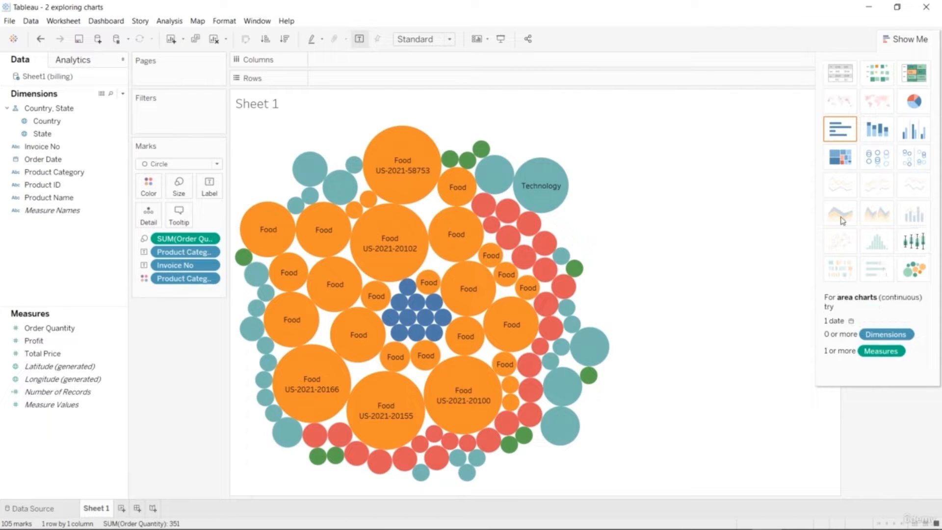
click(878, 159)
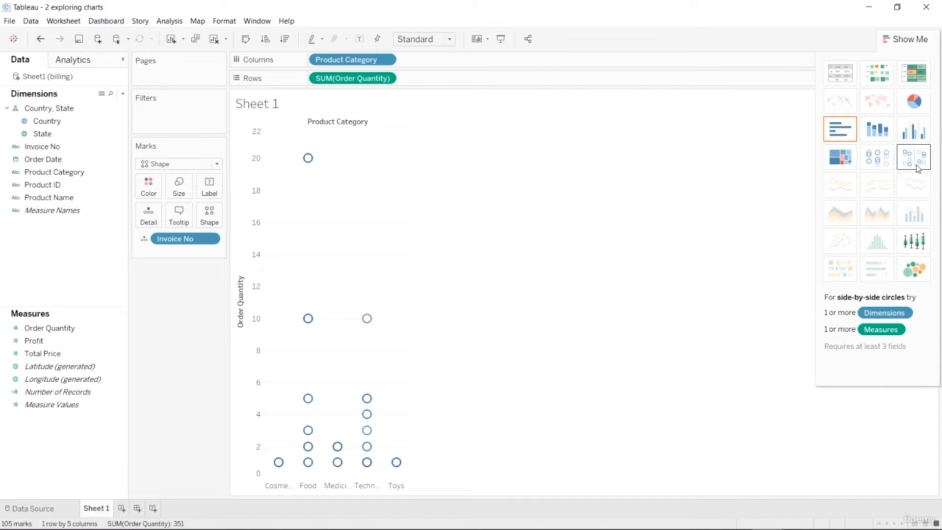
mouse_move(308, 158)
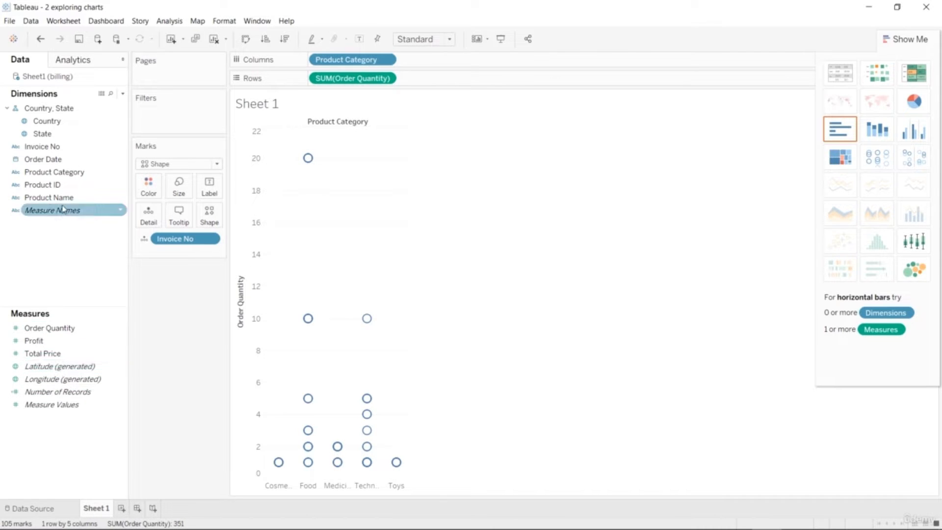
Try adding a second summed Order Quantity to the rows of the circle view, and undo it.
drag(59, 334, 485, 89)
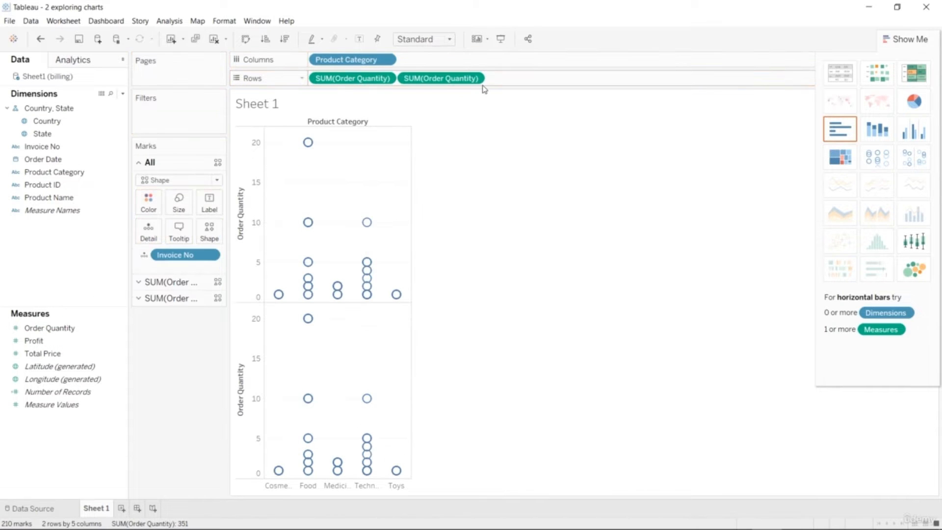
key(ctrl+z)
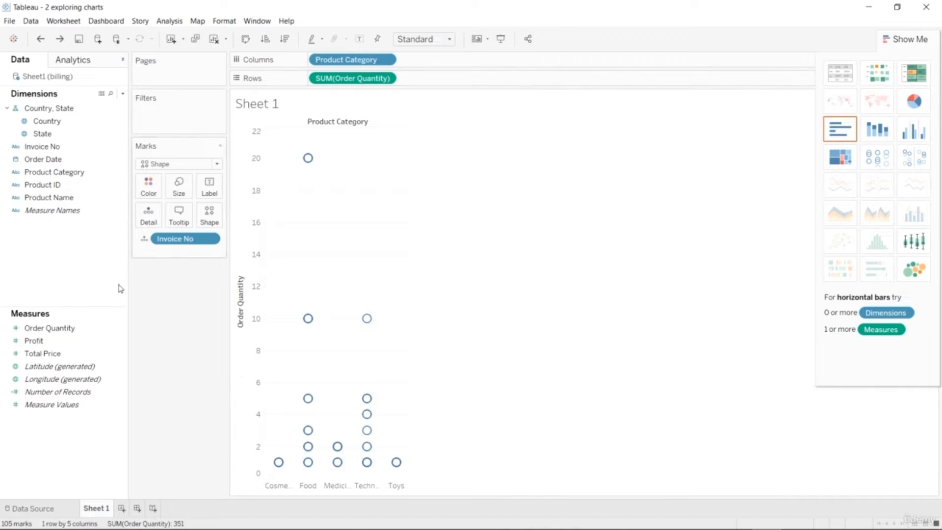
Add the Profit measure as a label on the circle view's marks.
click(46, 329)
click(49, 341)
drag(49, 342, 209, 187)
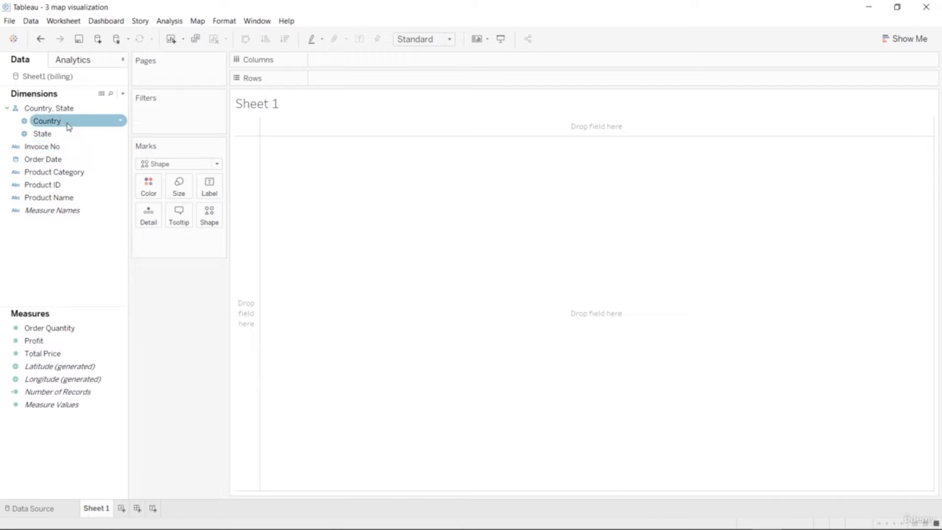
In the map visualization workbook, plot summed Profit on the rows against Country on the columns.
drag(69, 126, 390, 85)
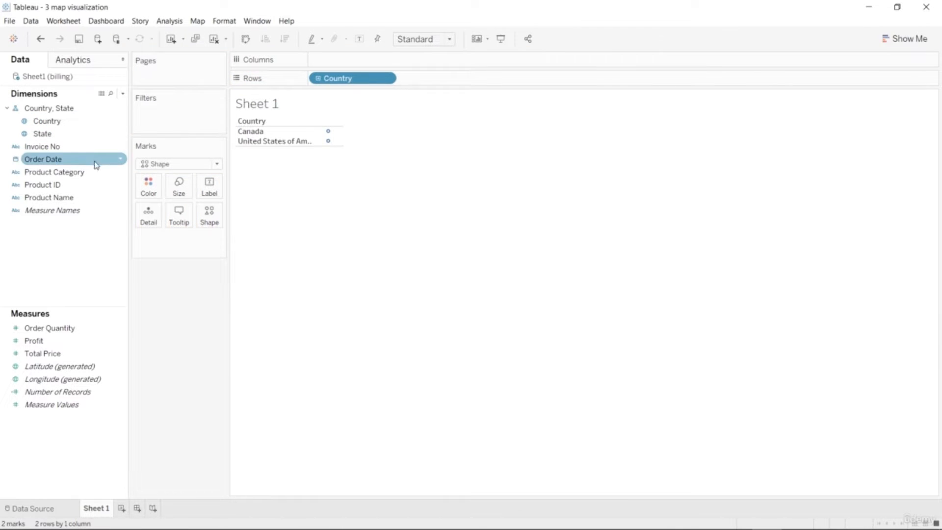
drag(73, 342, 472, 64)
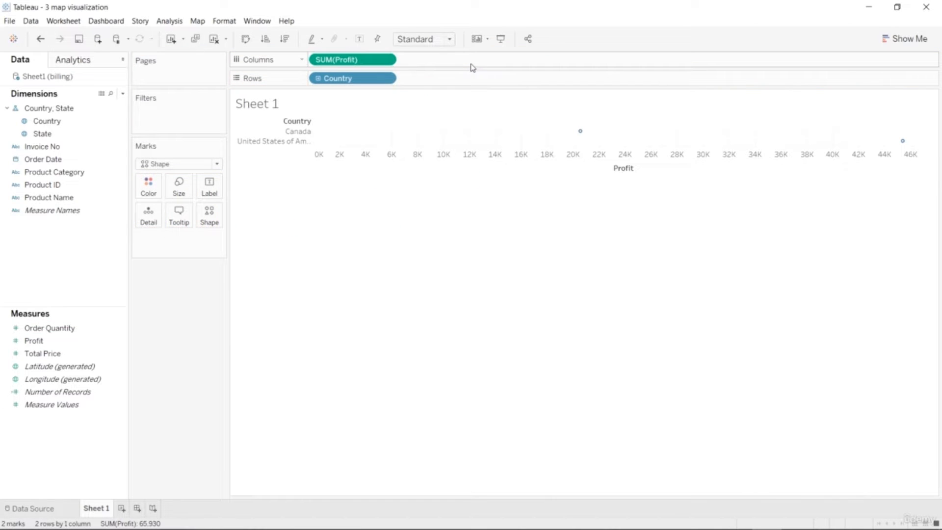
drag(358, 61, 433, 88)
drag(368, 85, 380, 59)
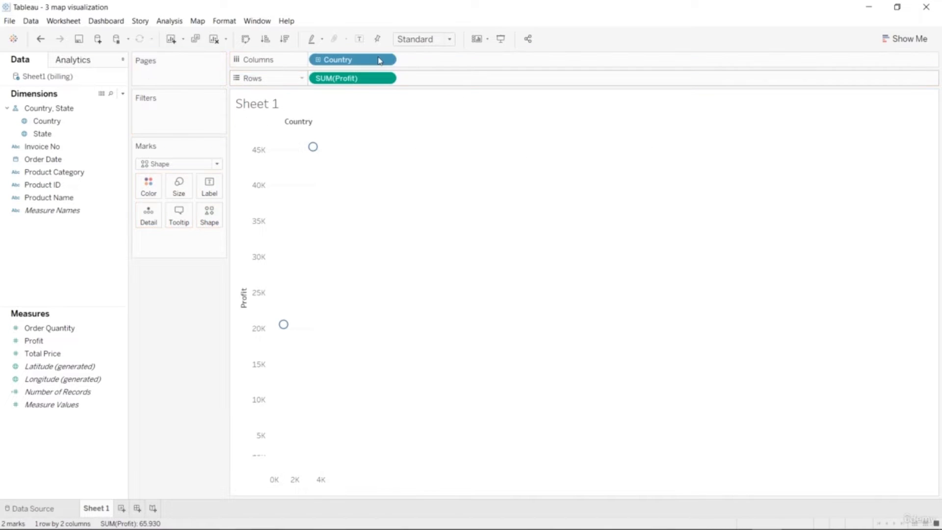
Try the Profit by Country chart as horizontal bars, stacked bars and a treemap.
click(913, 37)
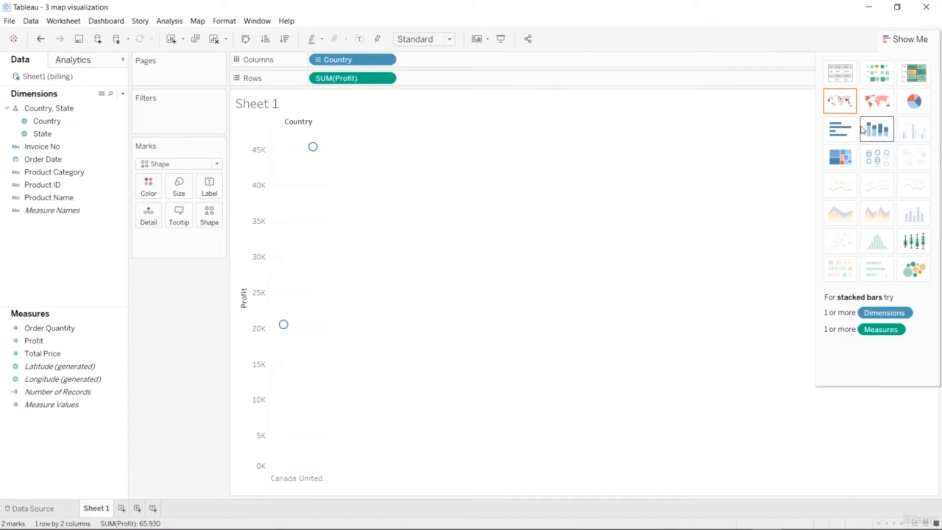
click(839, 129)
click(877, 129)
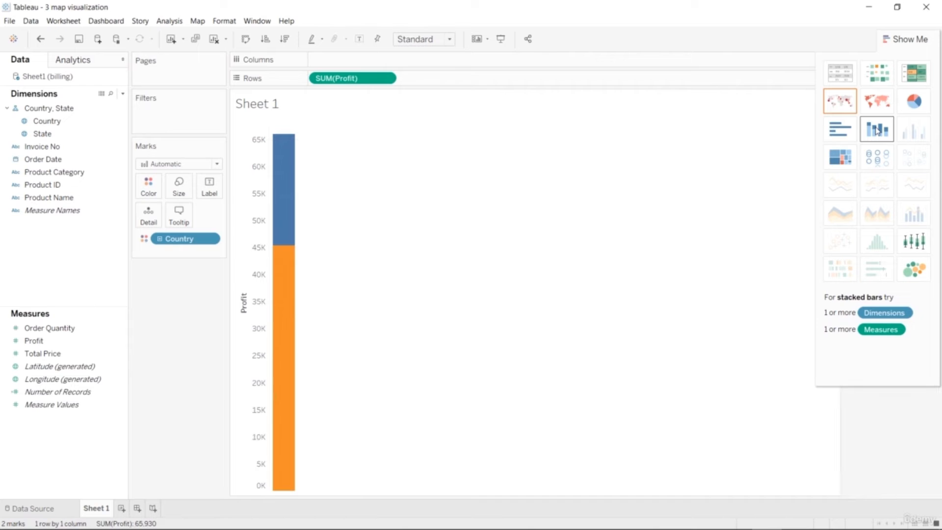
click(840, 156)
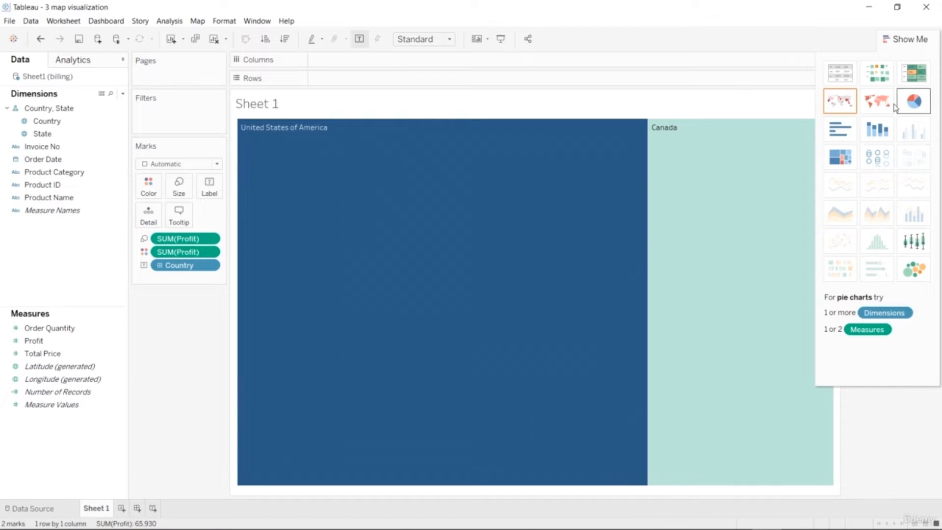
Show Profit by Country as a filled map, compare it with the symbol map, and return to the filled map.
click(872, 107)
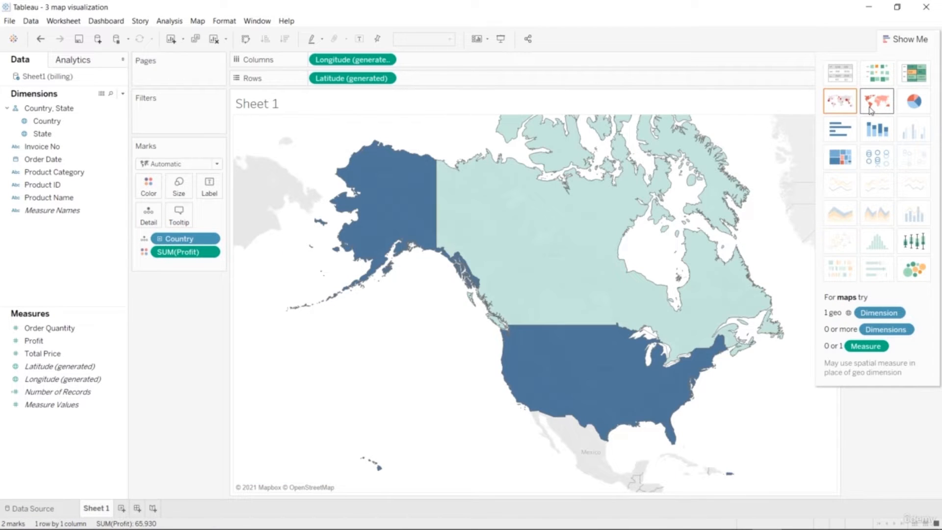
click(841, 101)
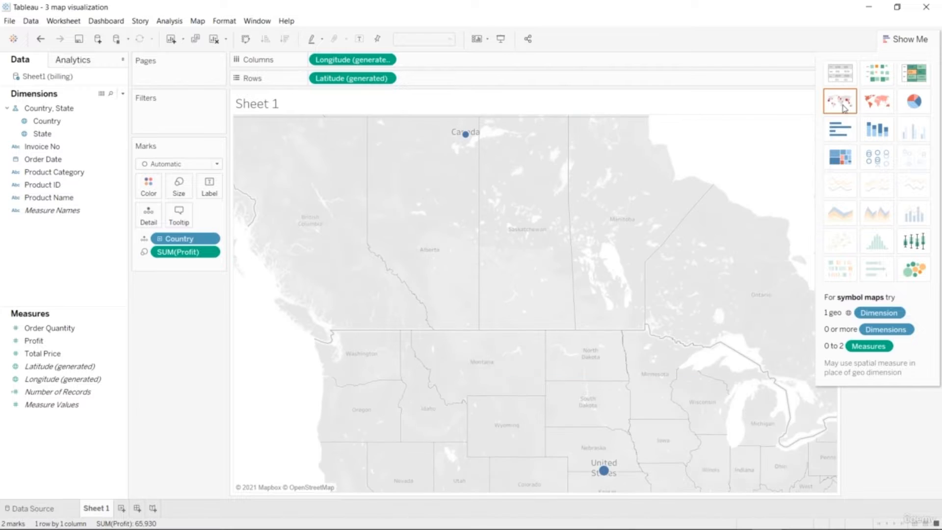
click(877, 104)
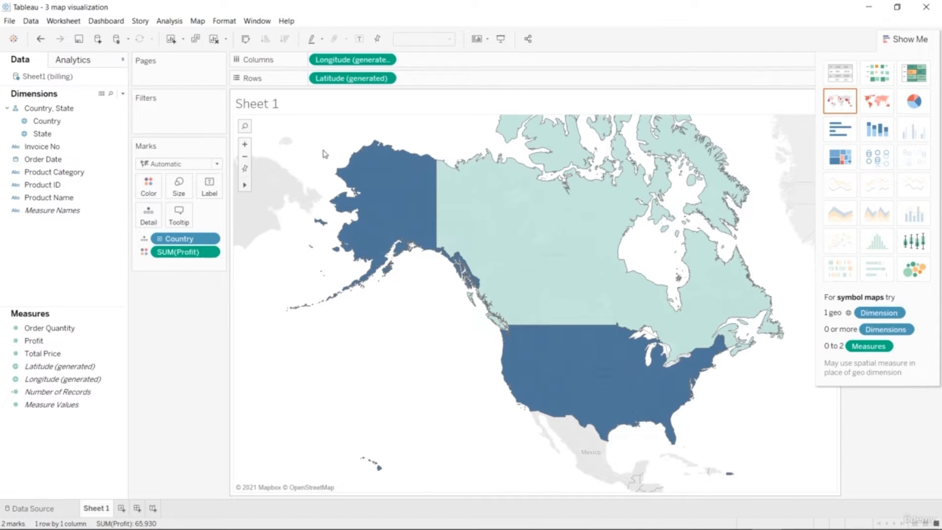
Remove Country and summed Profit from the map's marks.
right_click(181, 238)
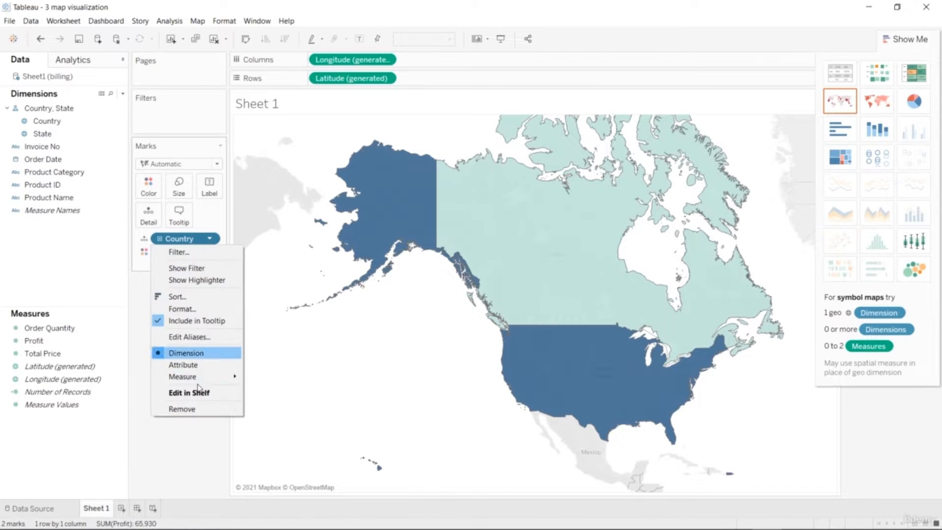
click(195, 412)
right_click(208, 239)
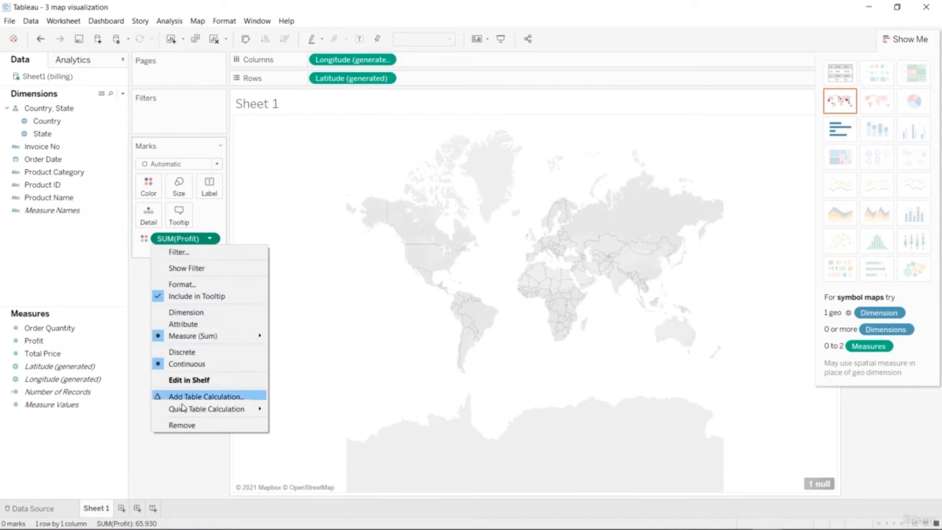
click(182, 425)
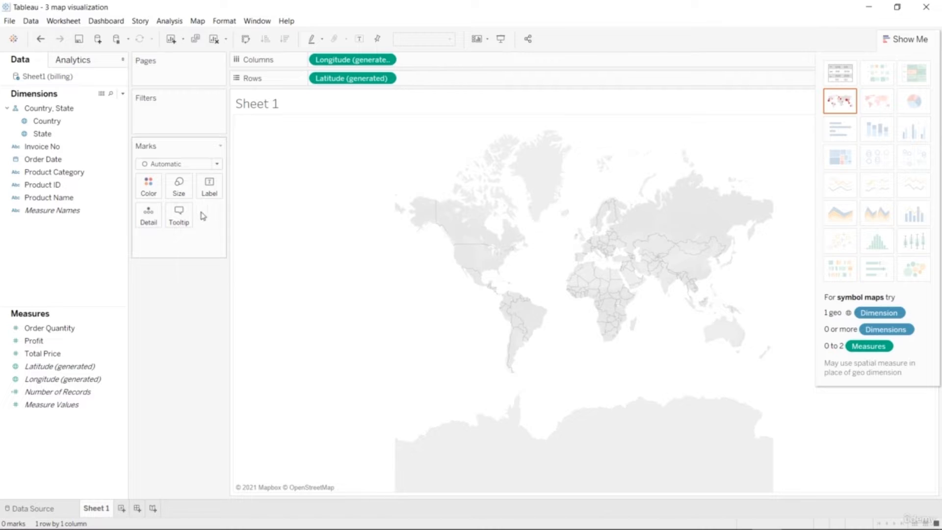
Add State to the map and color the regions by summed Order Quantity.
double_click(64, 134)
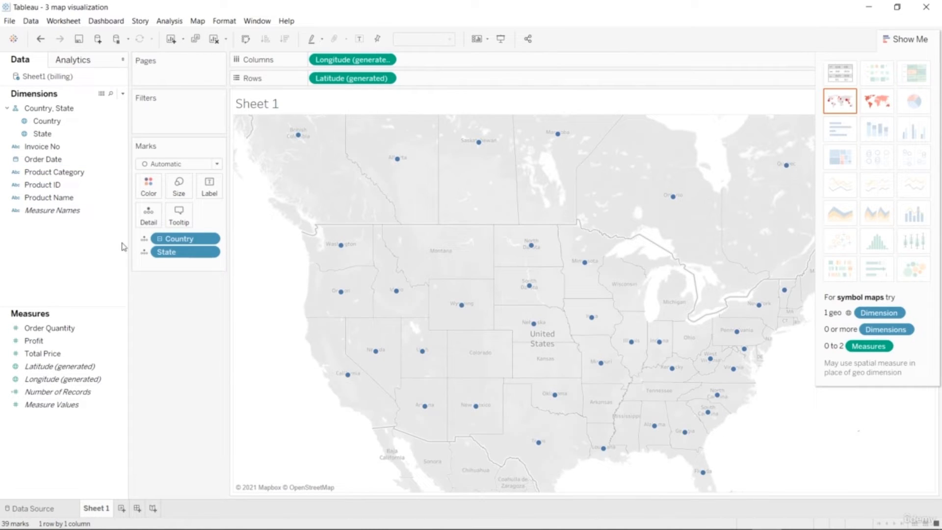
click(61, 341)
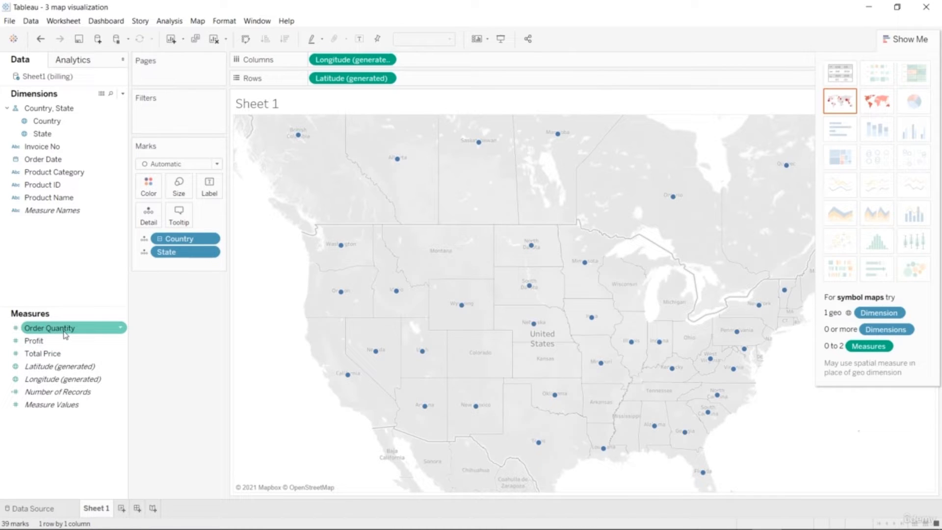
mouse_move(65, 334)
mouse_down()
mouse_move(372, 169)
mouse_move(463, 91)
mouse_move(370, 138)
mouse_move(133, 188)
mouse_move(143, 191)
mouse_up()
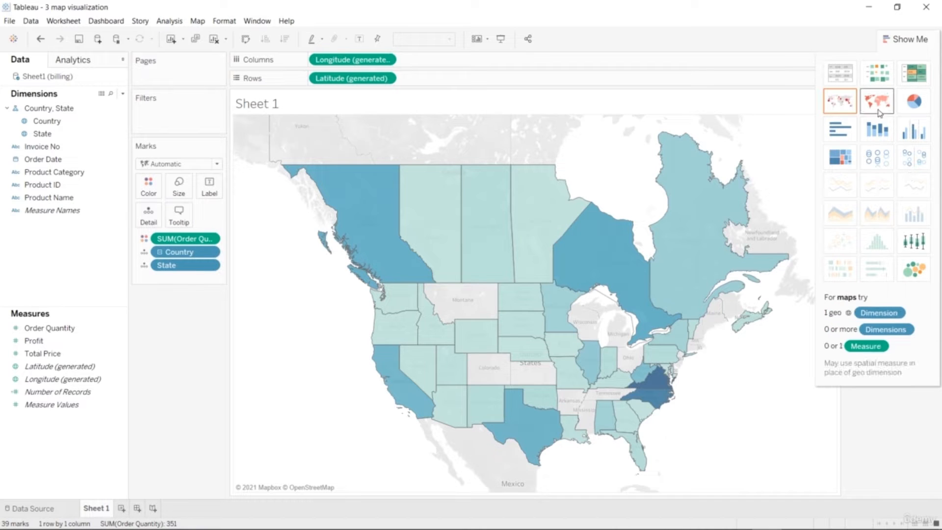
Try the Order Quantity map as circle views and side-by-side circles, and return to the filled map.
click(887, 157)
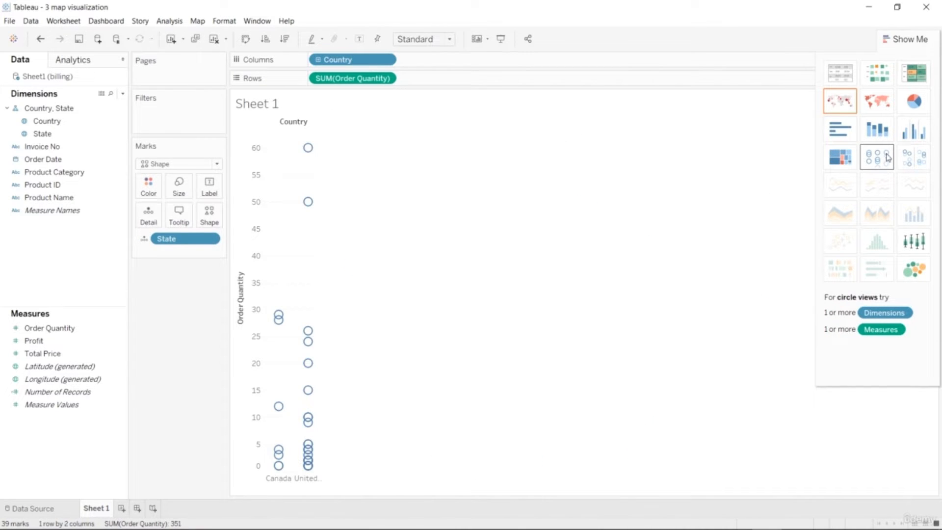
click(917, 159)
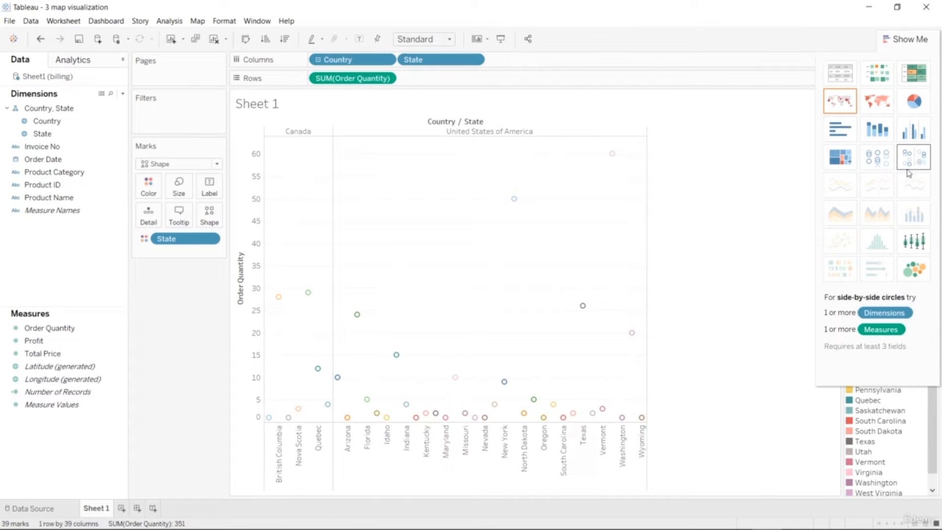
mouse_move(613, 157)
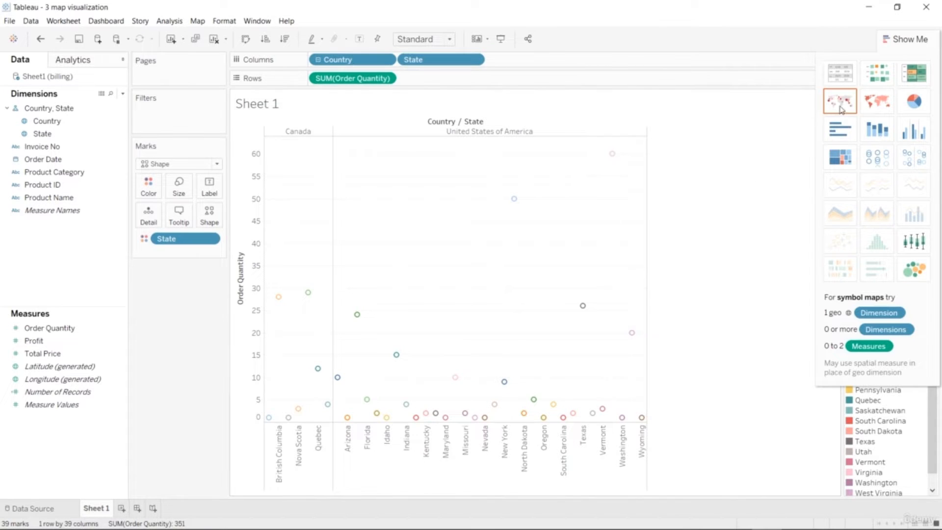
click(874, 104)
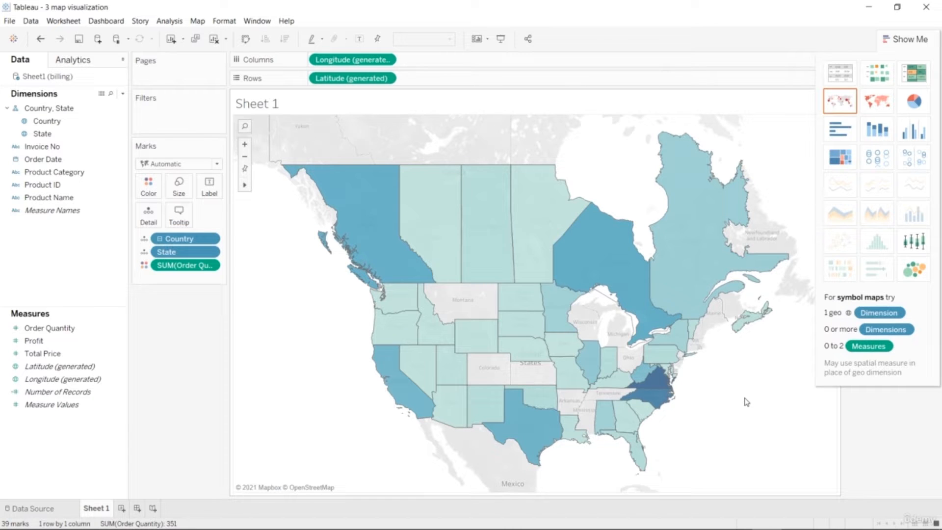
mouse_move(659, 409)
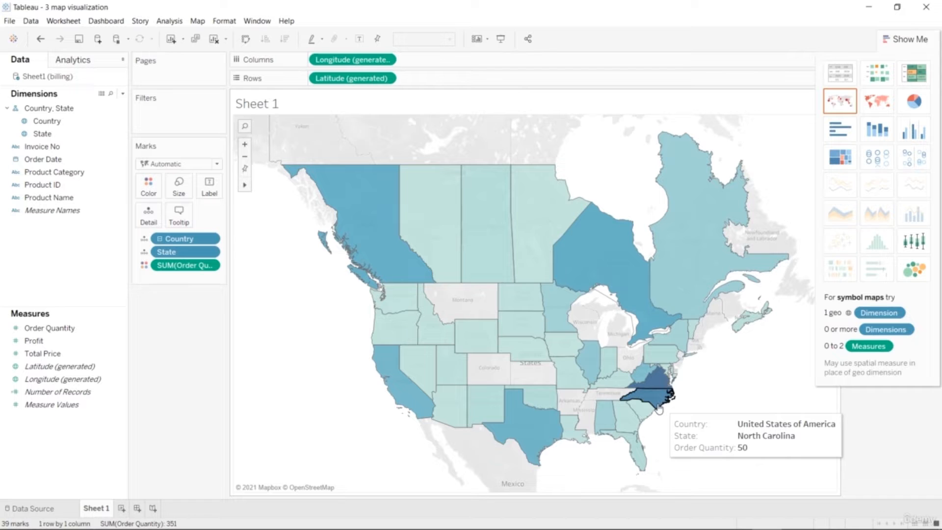
mouse_move(663, 305)
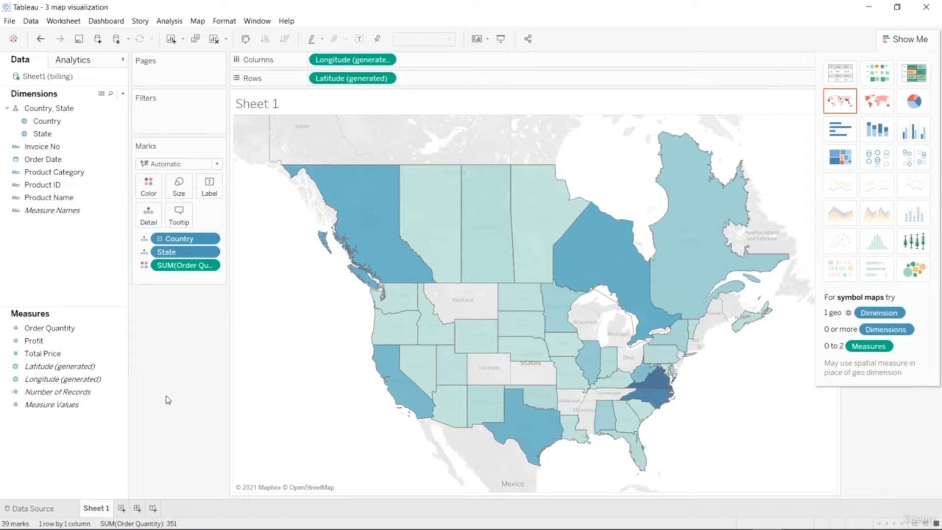
Label the map's regions with State, and replace summed Order Quantity with summed Profit as the color measure.
click(72, 137)
drag(71, 140, 219, 195)
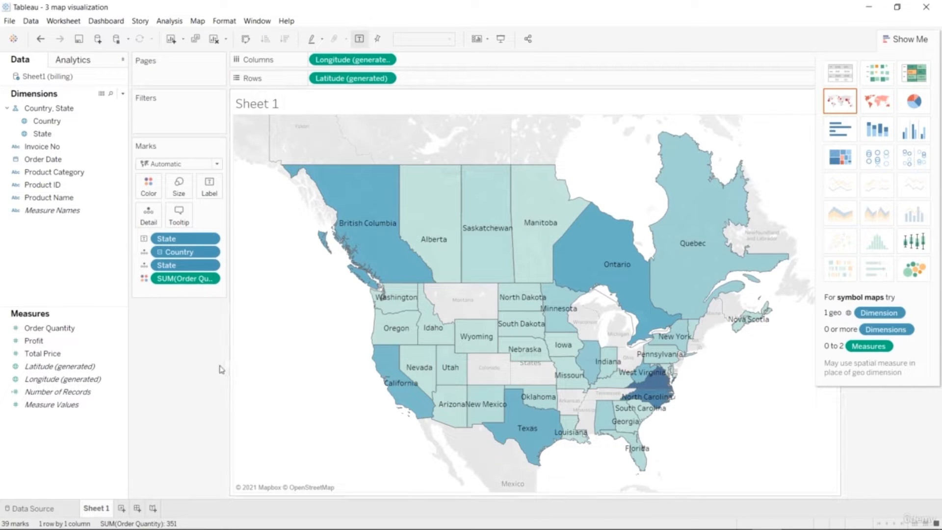
click(210, 279)
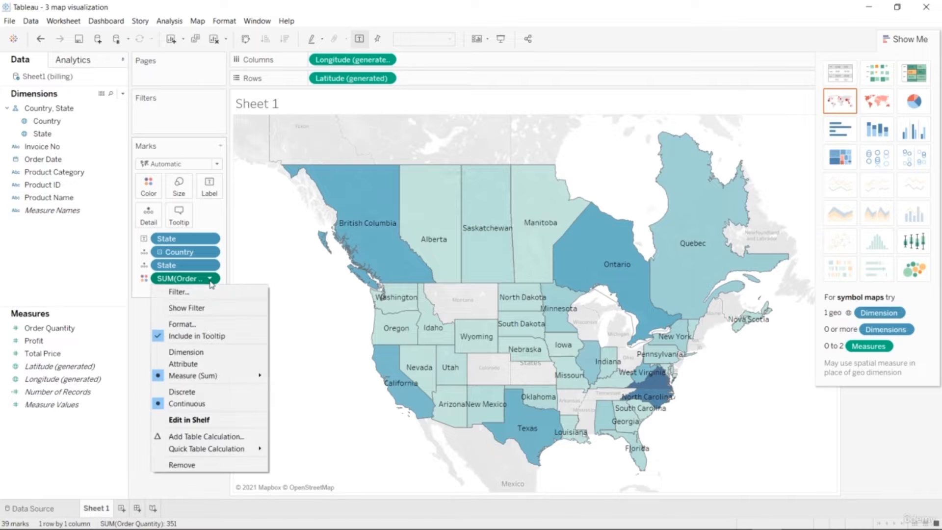
click(197, 464)
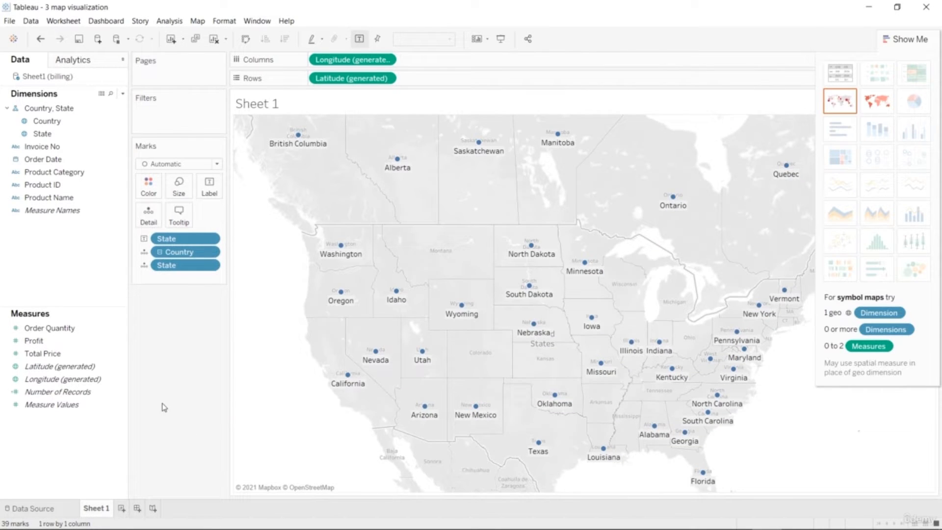
drag(34, 340, 156, 183)
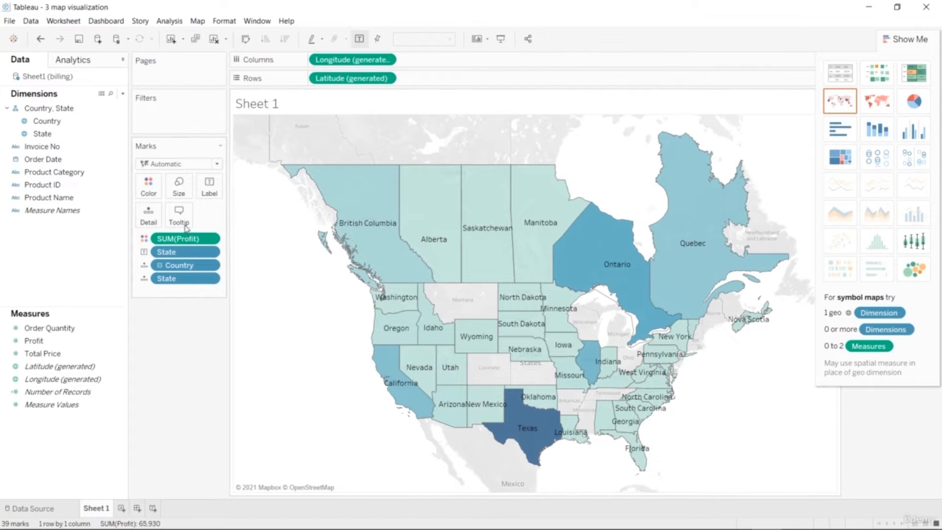
Apply the Purple palette to the map's Profit colors.
click(156, 188)
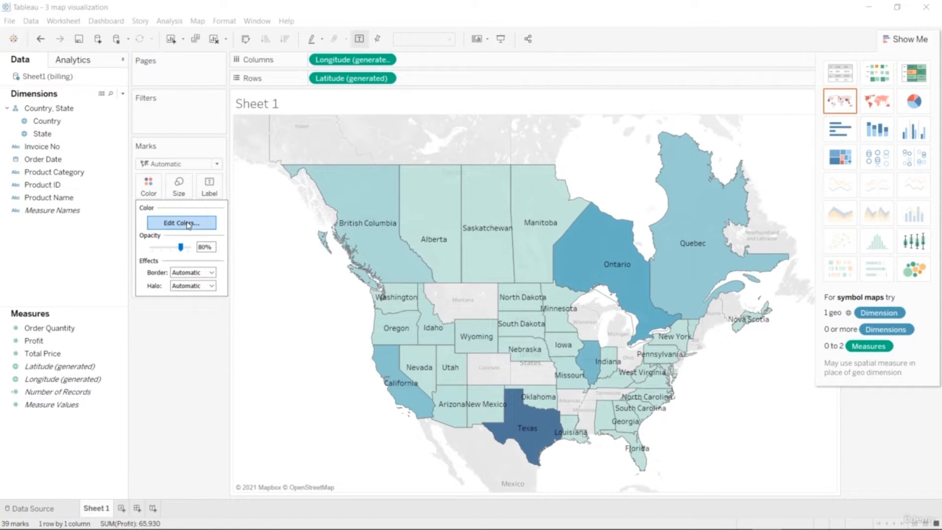
click(182, 222)
drag(460, 197, 208, 333)
click(281, 361)
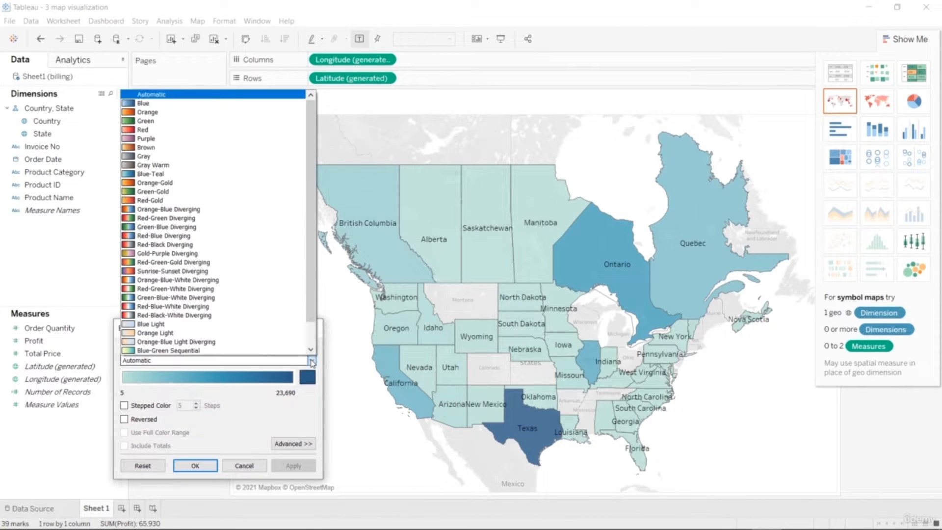
click(202, 138)
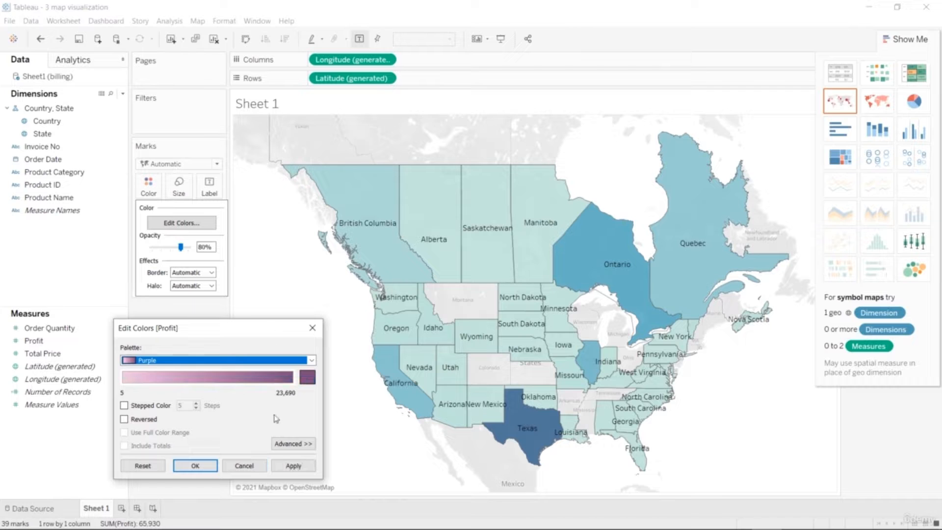
click(288, 465)
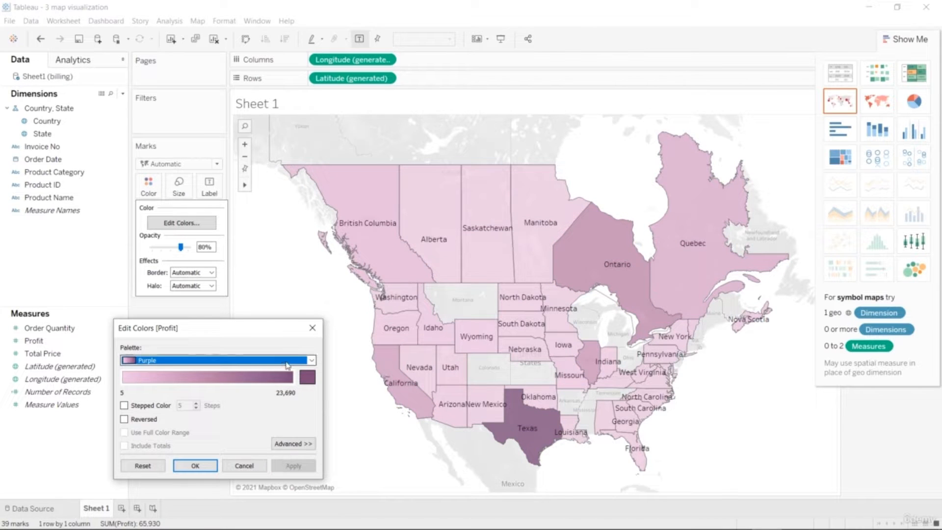
Try the Brown and Temperature Diverging palettes on the map's Profit colors.
click(311, 361)
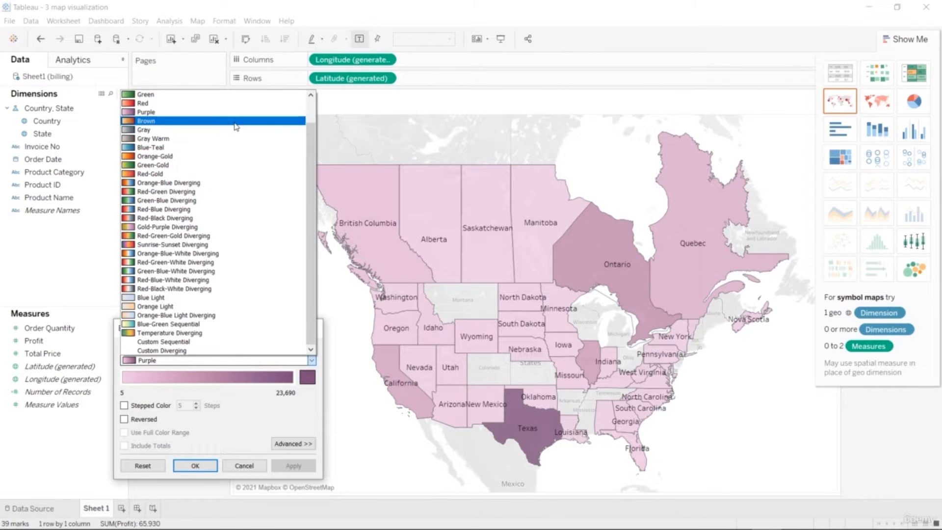
click(236, 120)
click(294, 465)
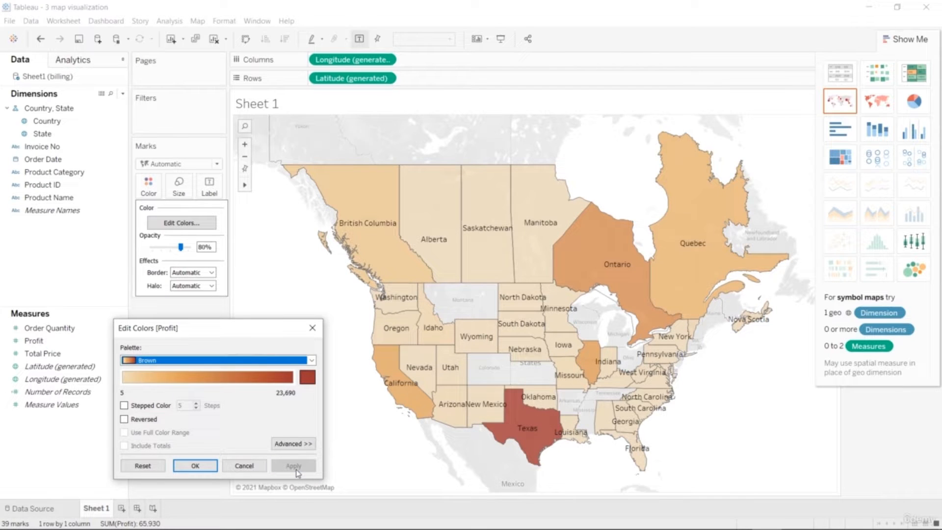
click(297, 362)
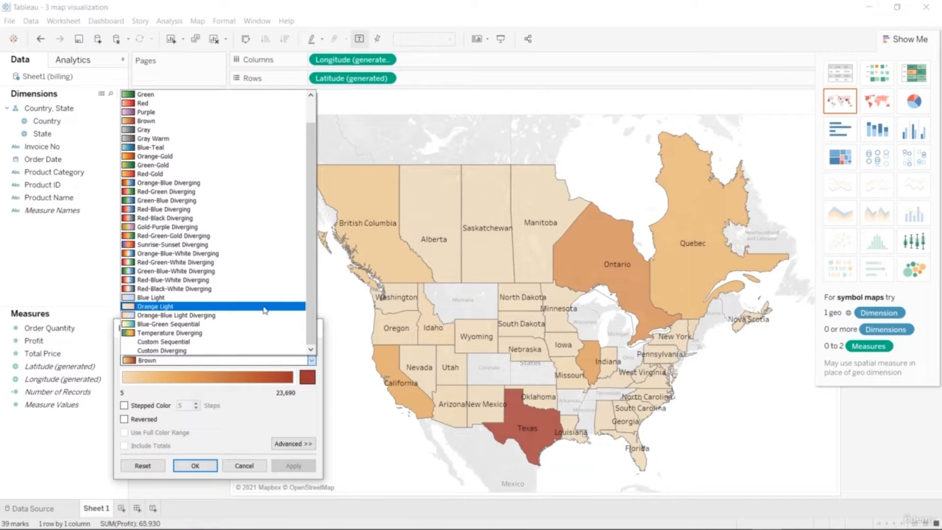
click(262, 333)
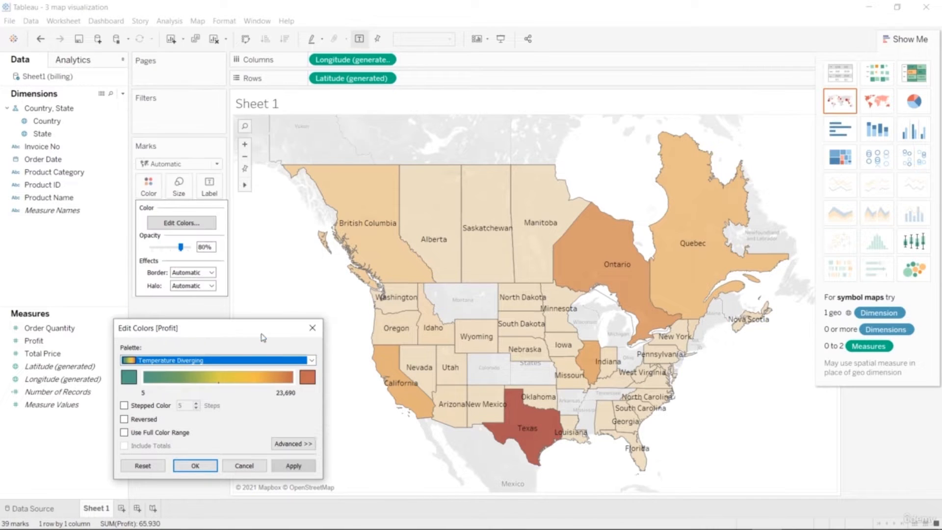
click(299, 468)
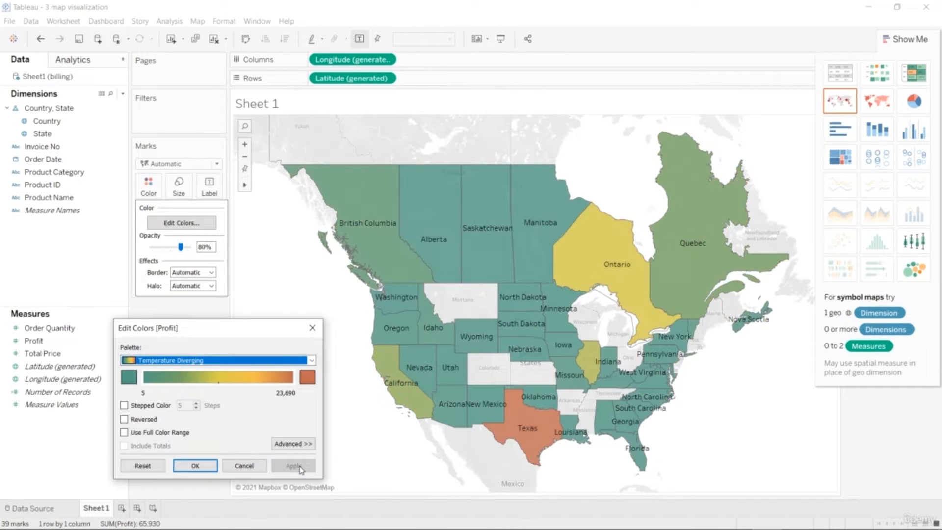
Try the Green-Blue-White Diverging and Orange-Gold palettes on the map's Profit colors.
click(310, 361)
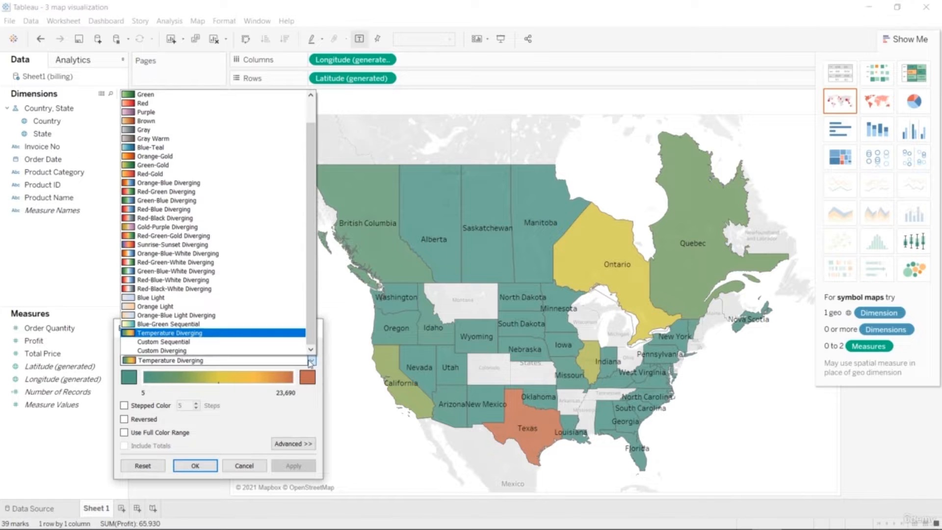
click(265, 272)
click(300, 465)
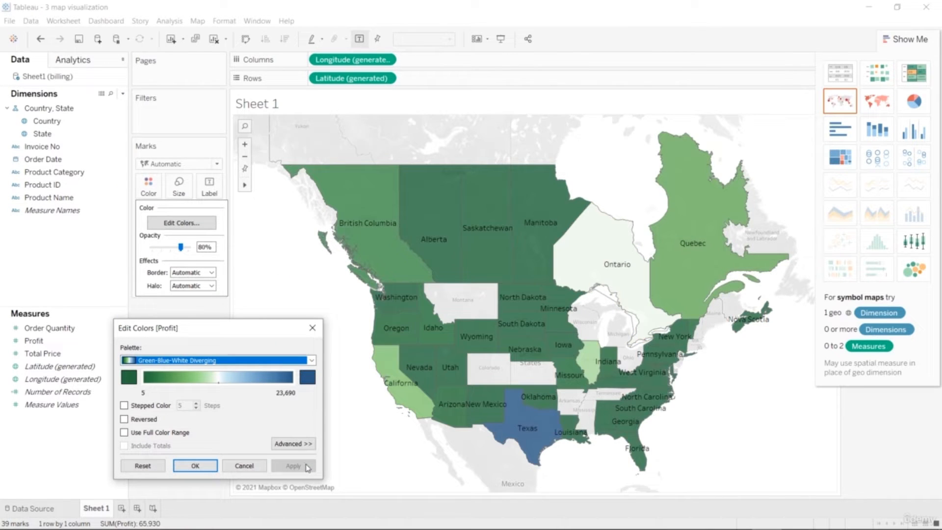
click(312, 365)
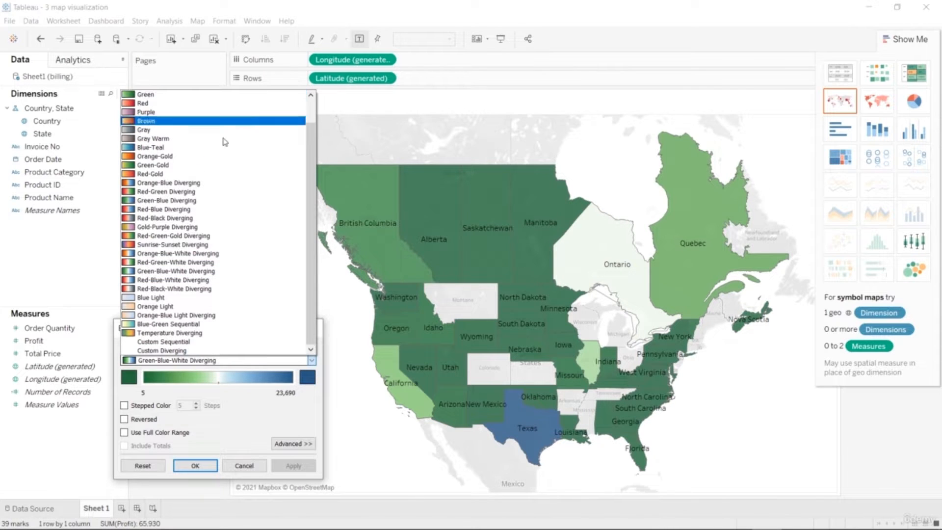
click(225, 156)
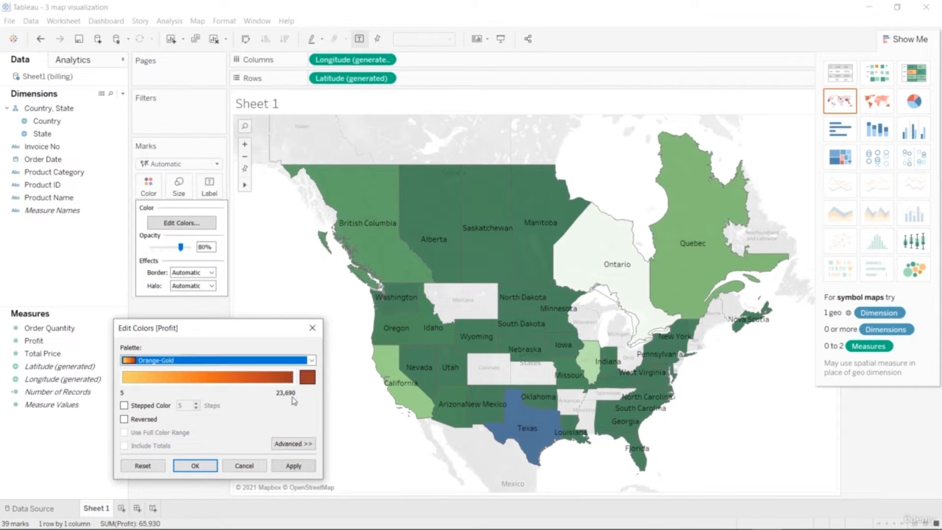
click(294, 466)
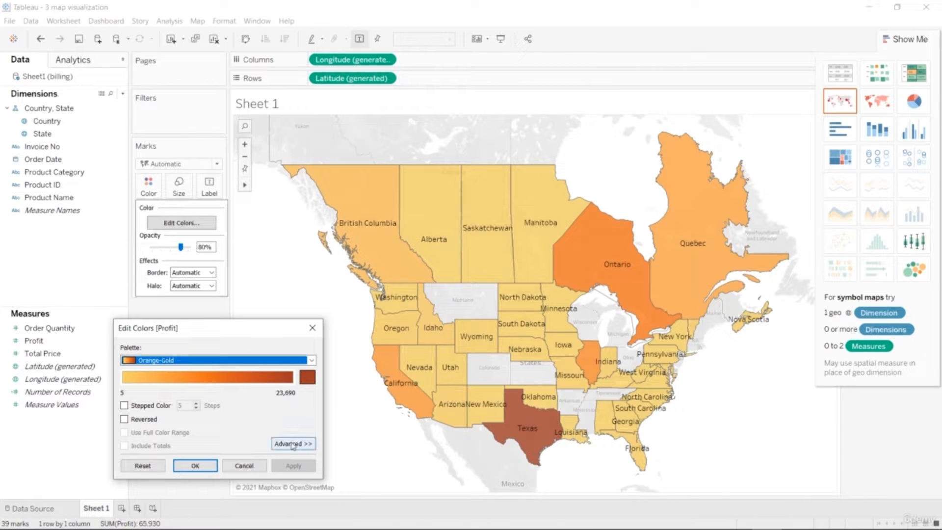
Switch the Profit colors back to the Purple palette and apply it as stepped color with 5 steps.
click(311, 360)
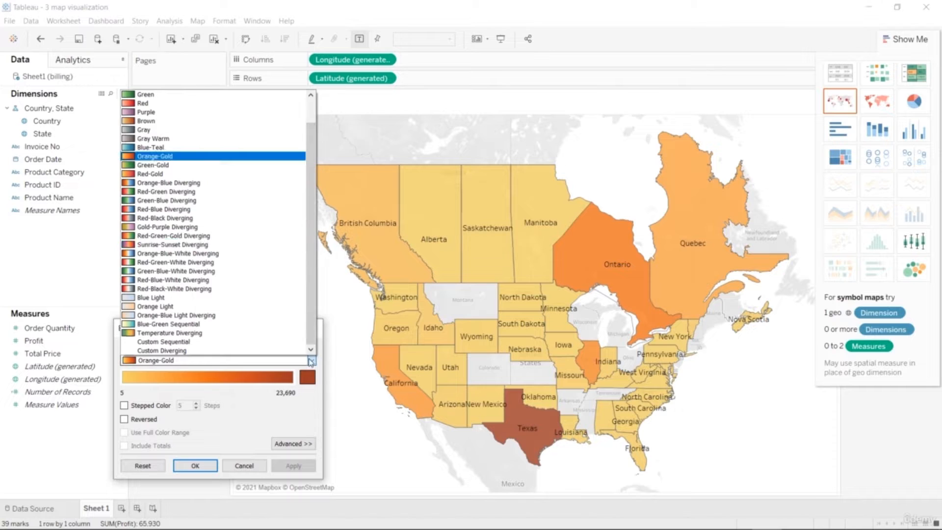
click(247, 116)
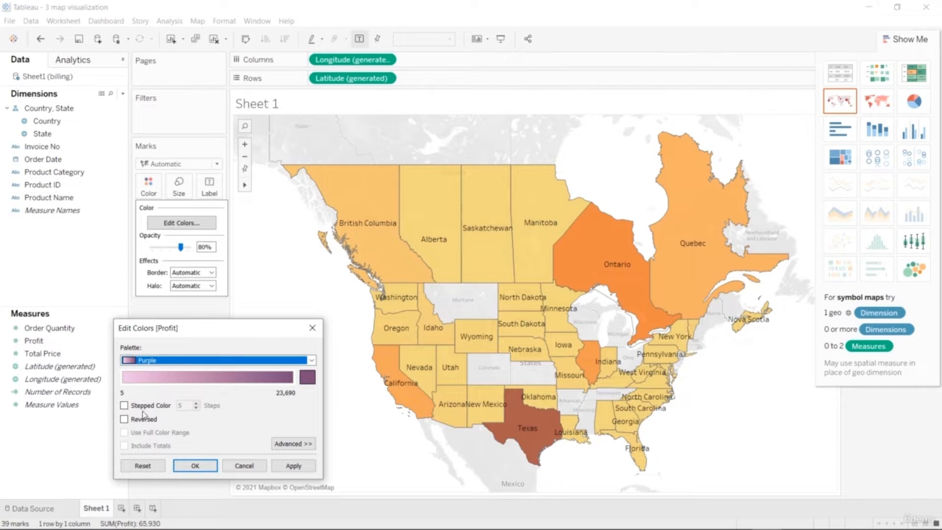
click(126, 406)
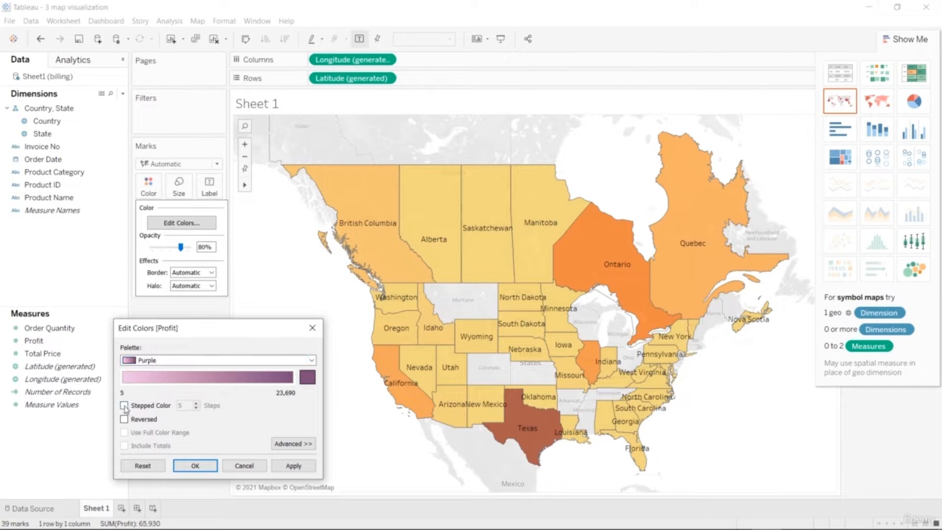
click(289, 467)
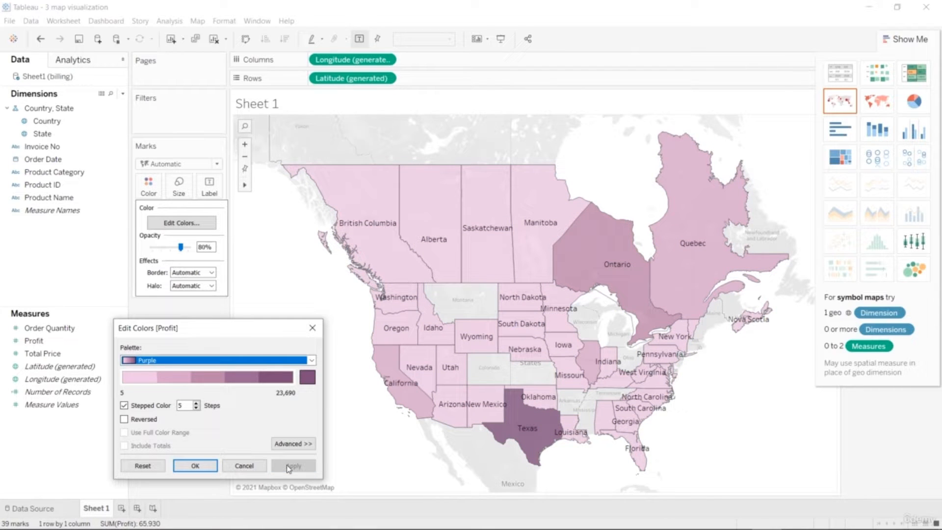
Turn off stepped color for the Purple palette and accept the Profit color settings.
click(124, 405)
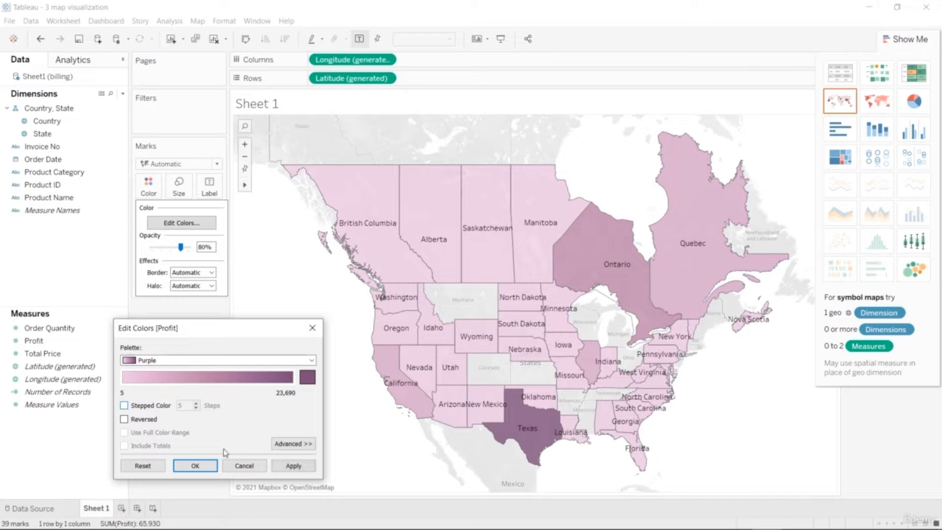
click(293, 466)
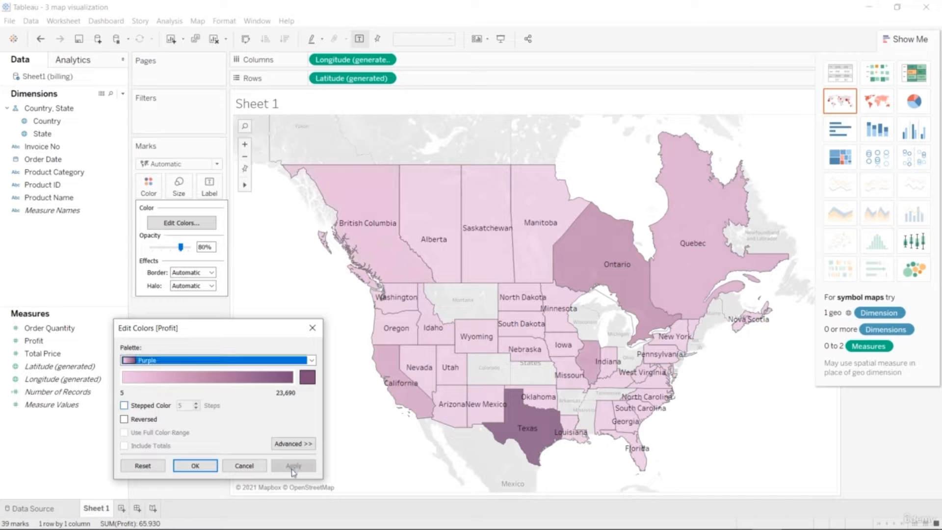
click(195, 465)
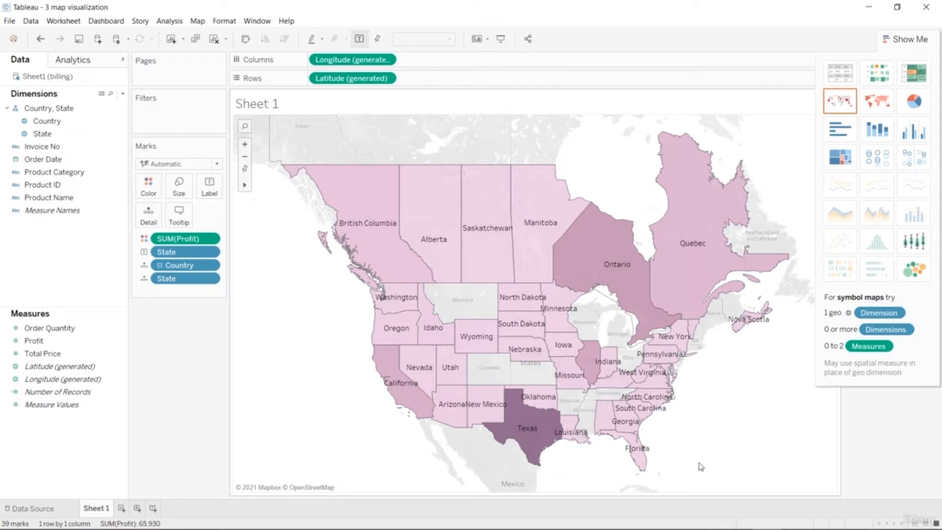
Try Tw Cen MT Condensed and Tableau Bold as the font of the State labels, and return to Tableau Book.
click(213, 185)
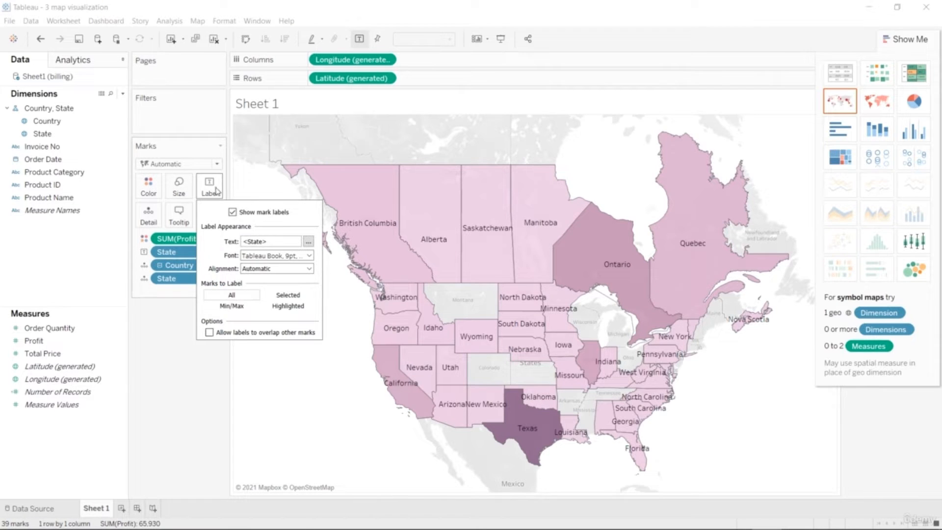
click(310, 256)
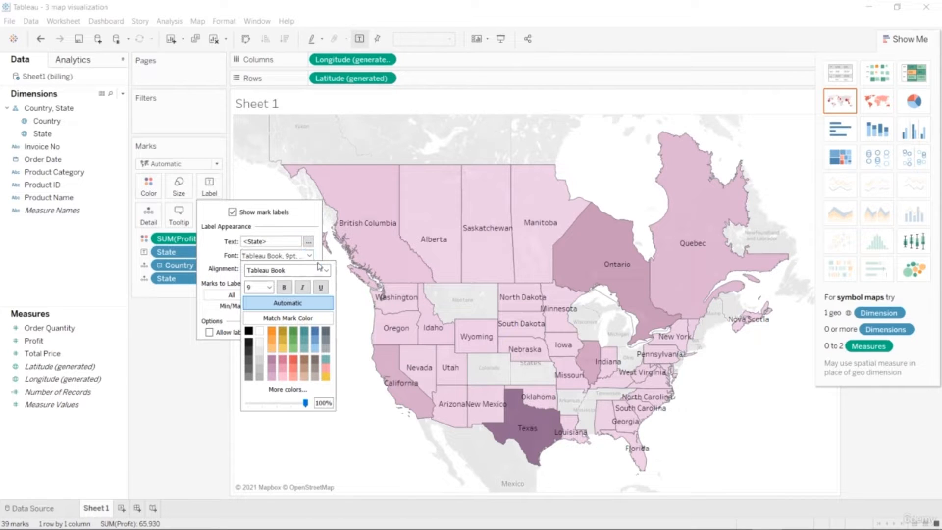
click(327, 270)
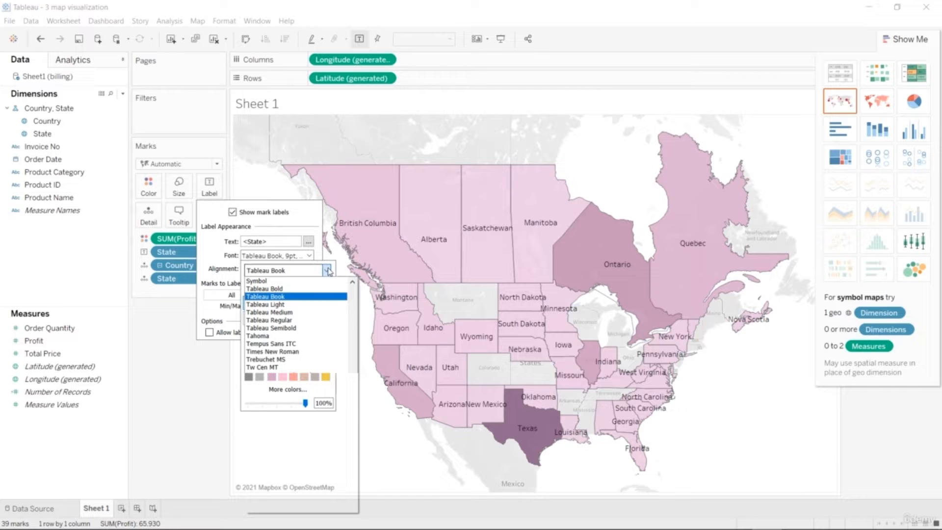
click(308, 377)
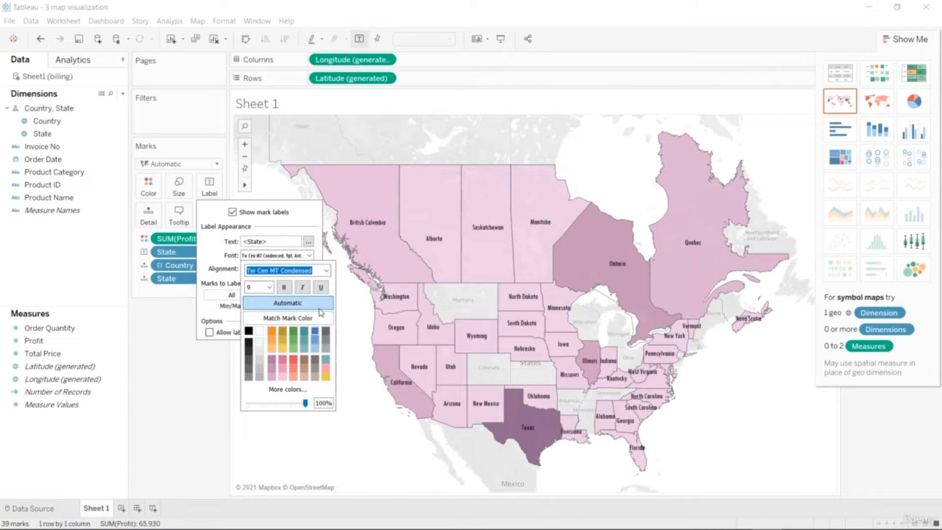
click(327, 270)
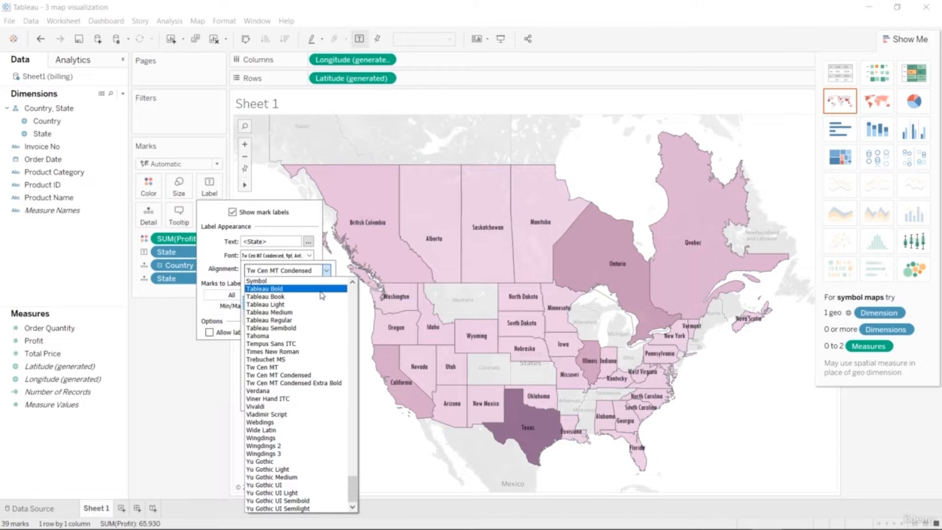
click(321, 289)
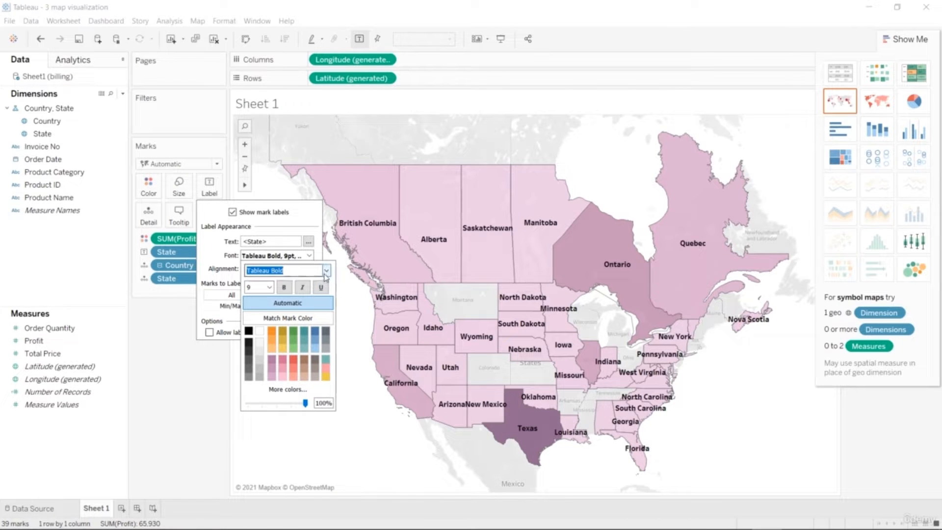
click(326, 271)
click(316, 297)
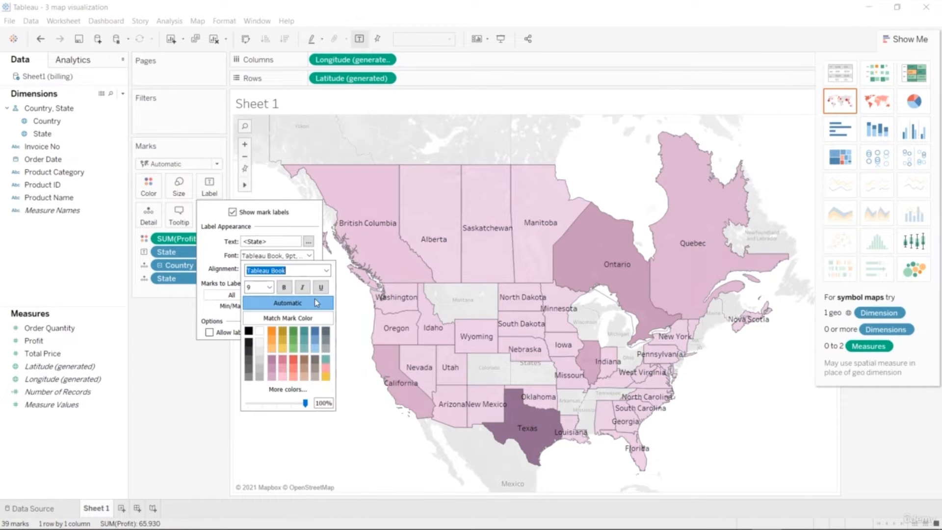
click(326, 271)
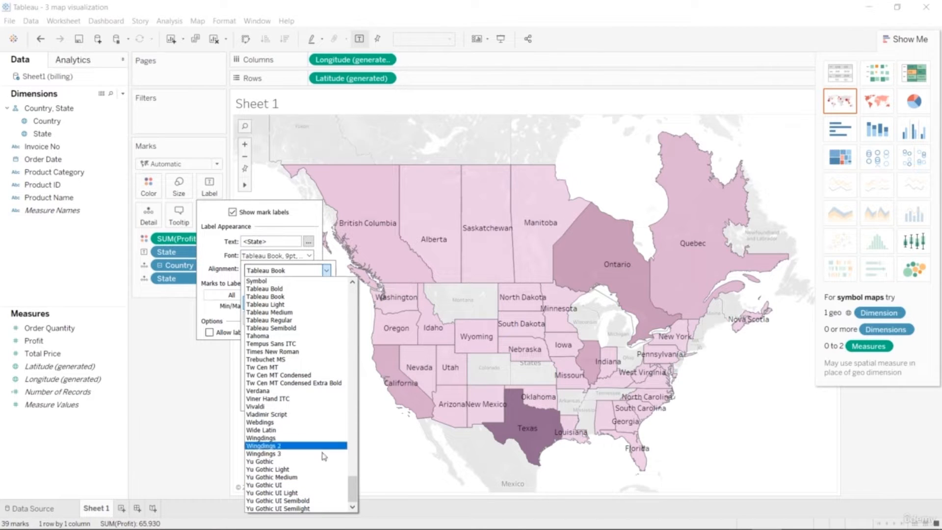
click(382, 462)
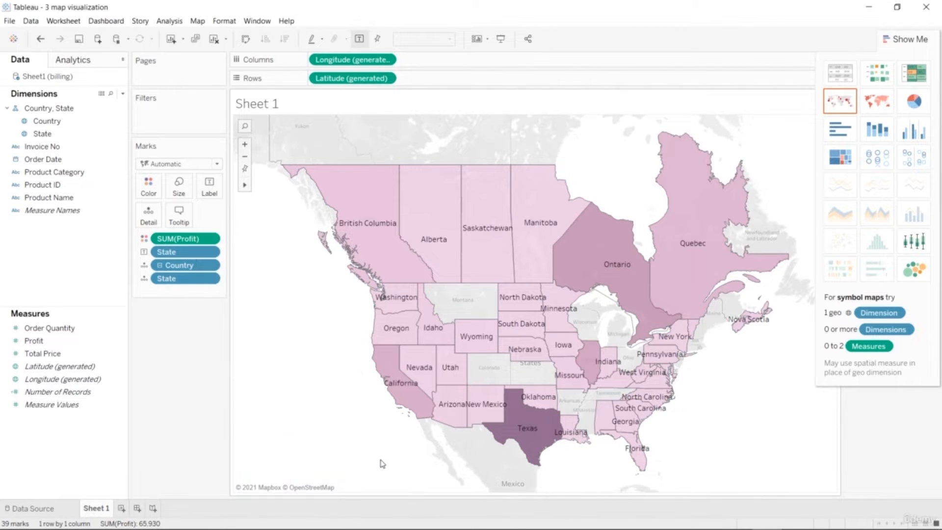
click(209, 186)
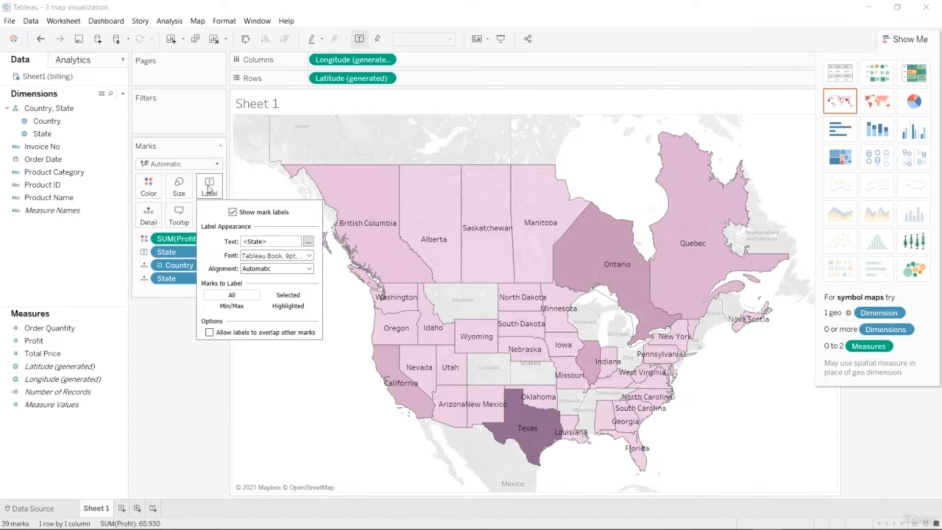
click(296, 269)
click(296, 269)
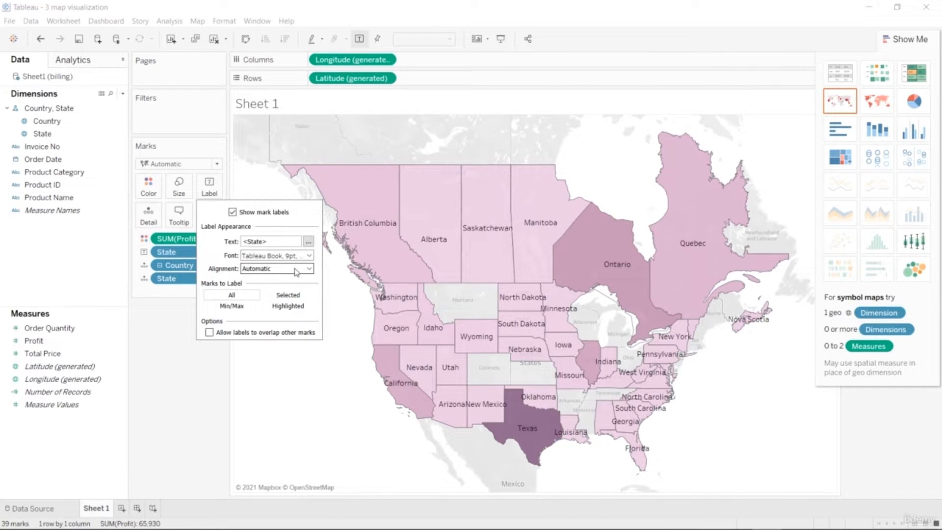
click(296, 268)
click(229, 410)
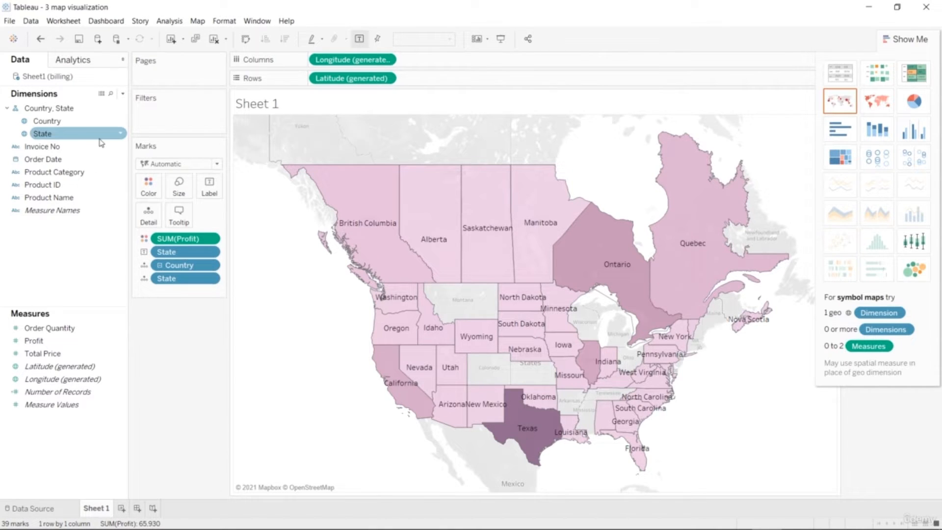
Replace summed Profit with Country as the map's color field, and convert the resulting symbol map to a filled map.
drag(80, 126, 144, 184)
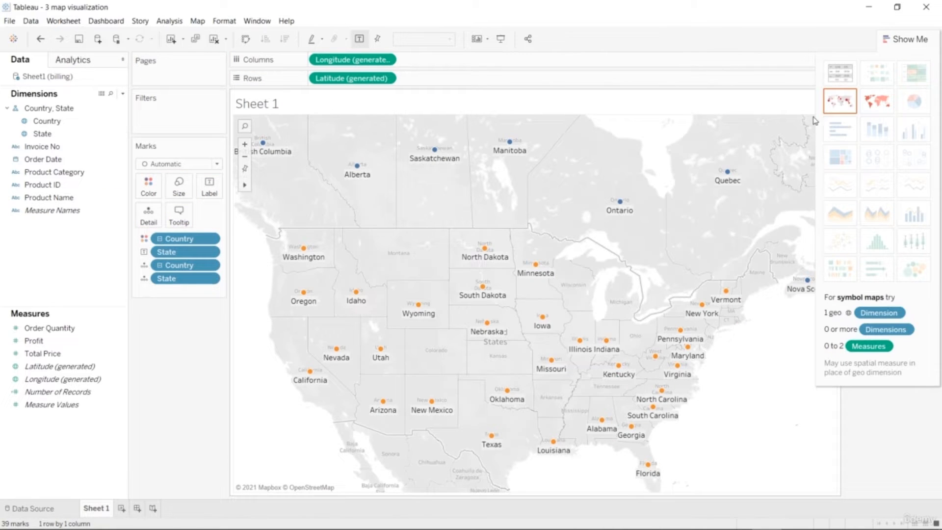
click(877, 102)
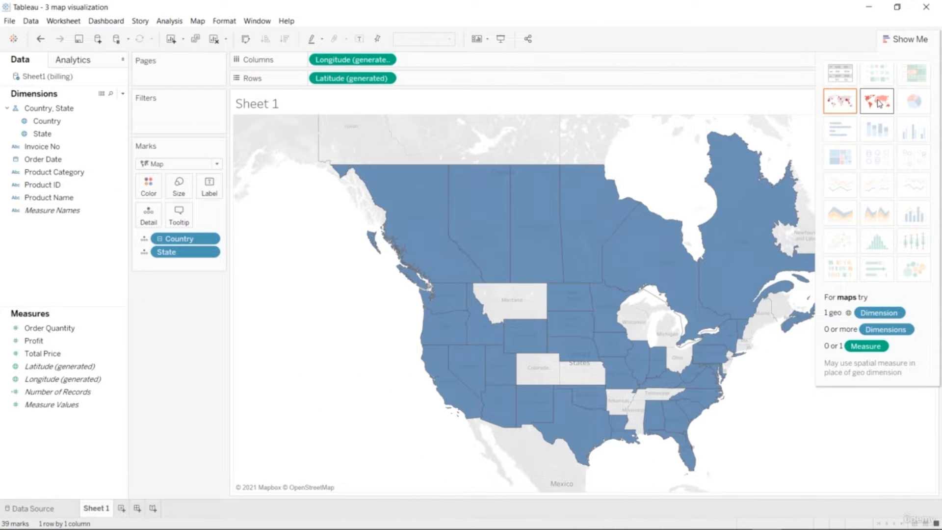
Try the symbol map type, and undo the changes back to the State-labelled map colored by summed Profit.
click(840, 102)
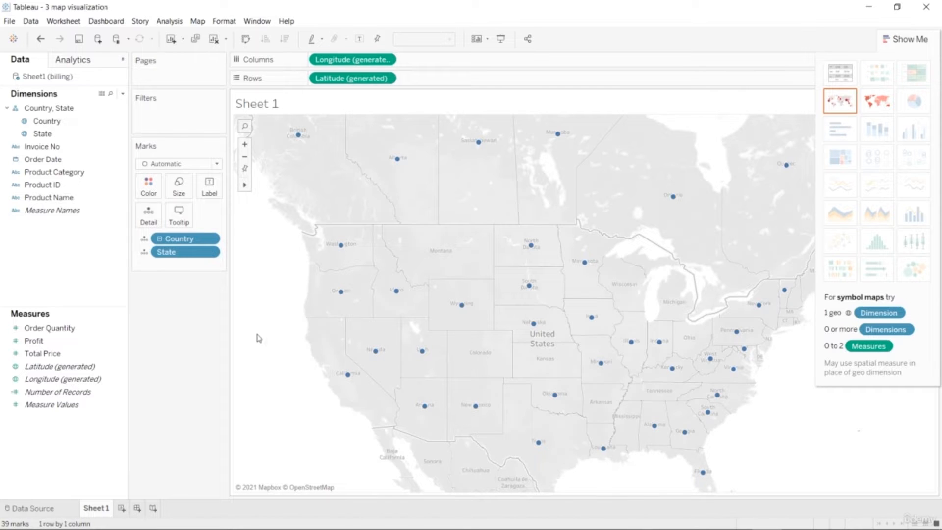
key(ctrl+z)
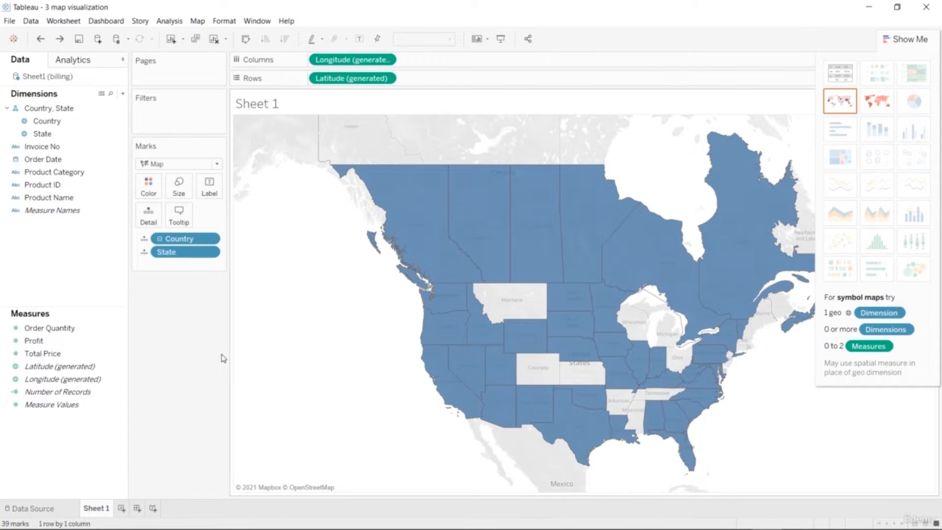
key(ctrl+z)
key(ctrl+z)
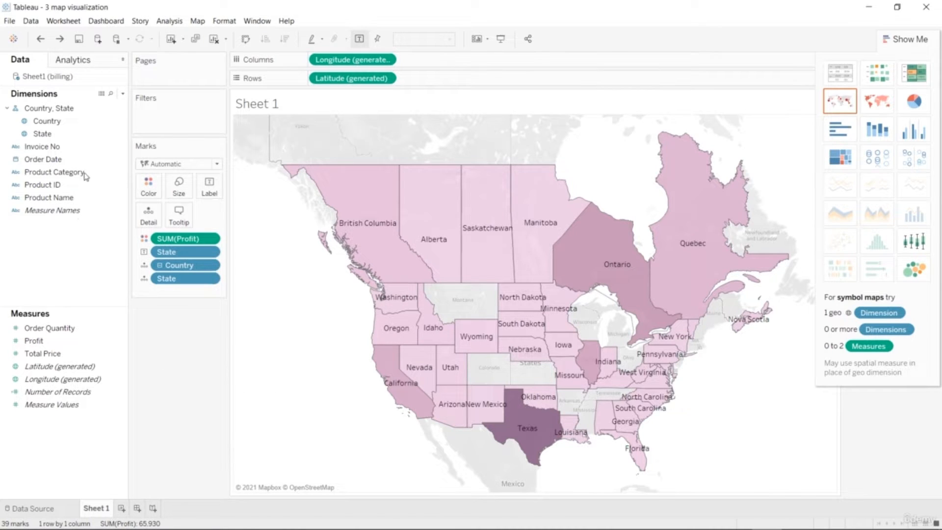
Try Country as the size field of the map marks, and undo the change.
drag(47, 120, 178, 190)
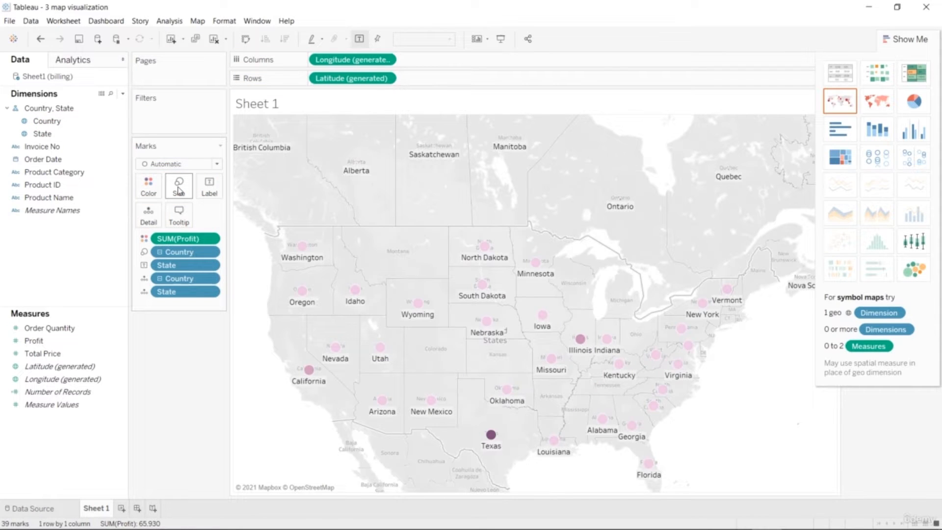
key(ctrl+z)
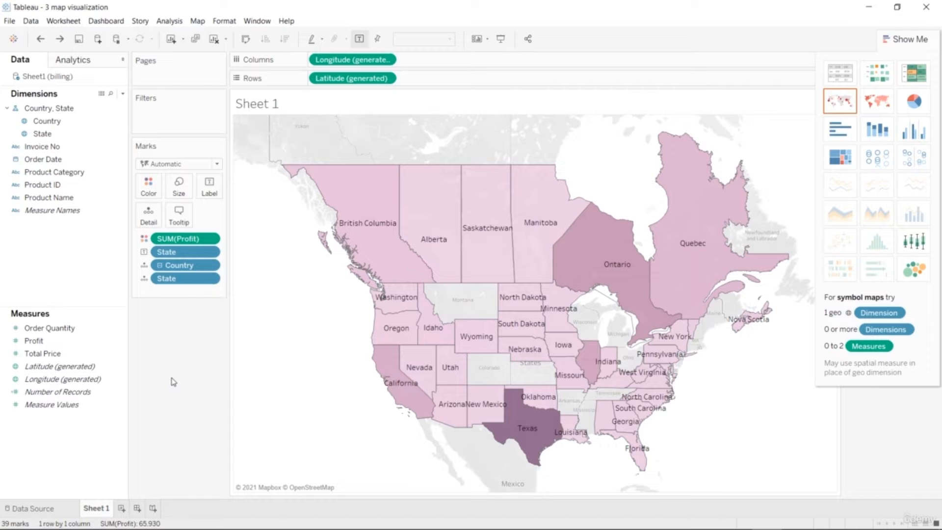
click(69, 345)
click(17, 329)
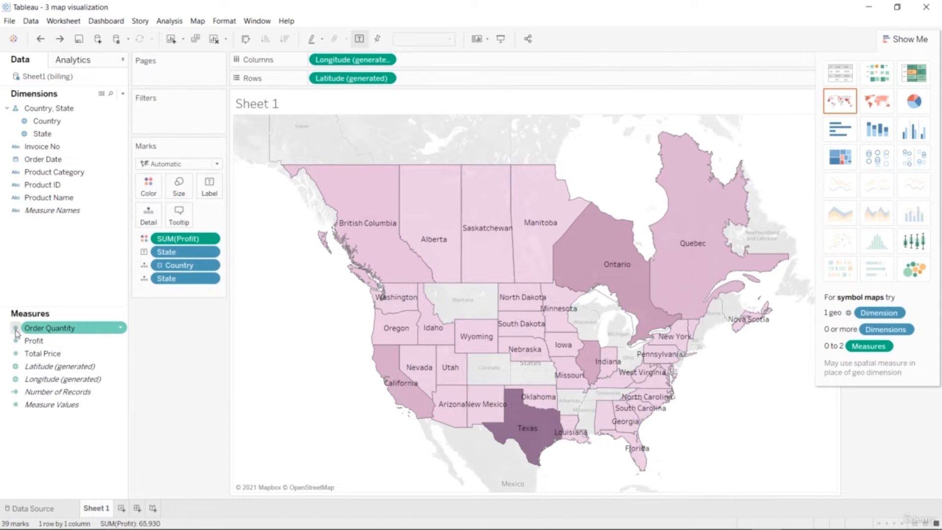
click(15, 343)
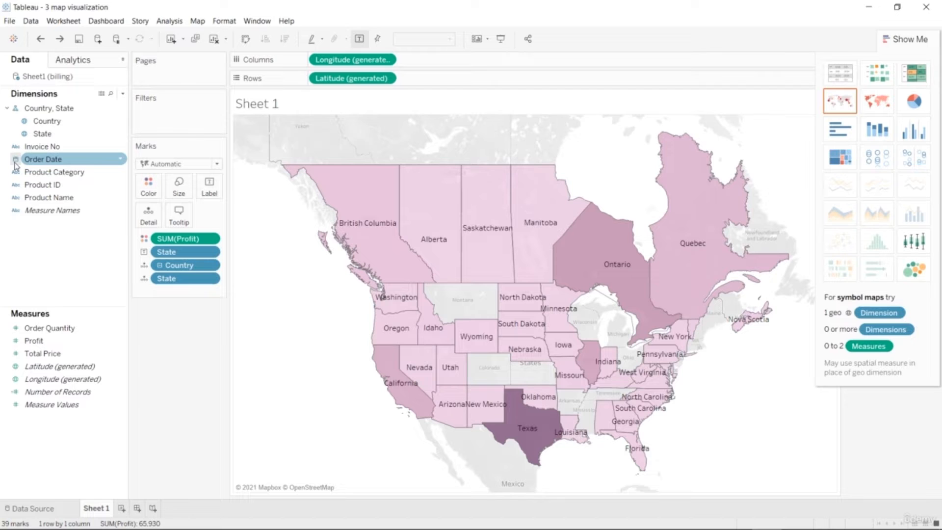
Try several default date formats for Order Date, ending with 2001 W11, and discard the choice.
click(37, 161)
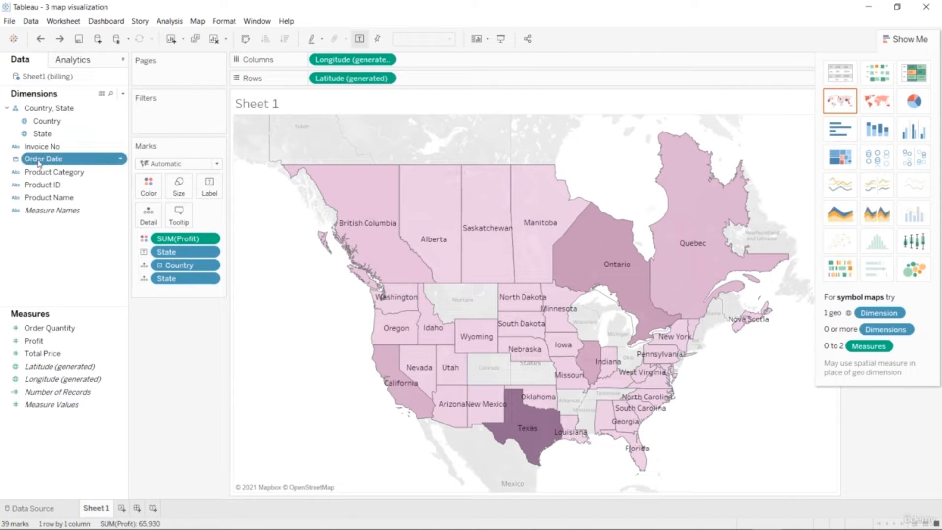
click(120, 159)
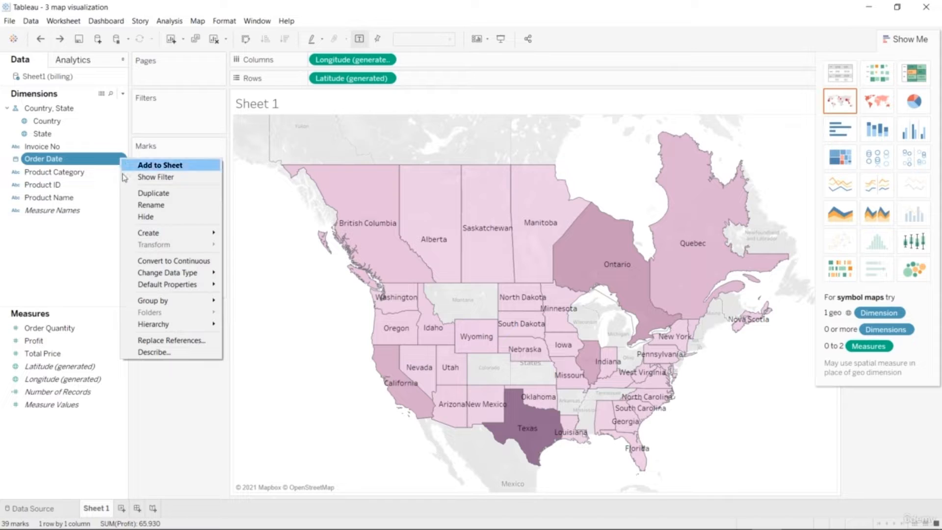
mouse_move(147, 272)
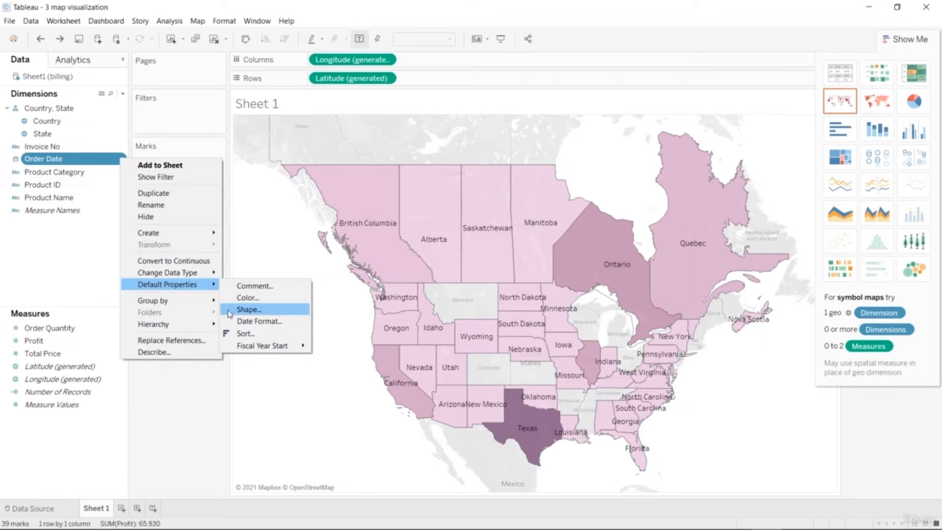
click(239, 324)
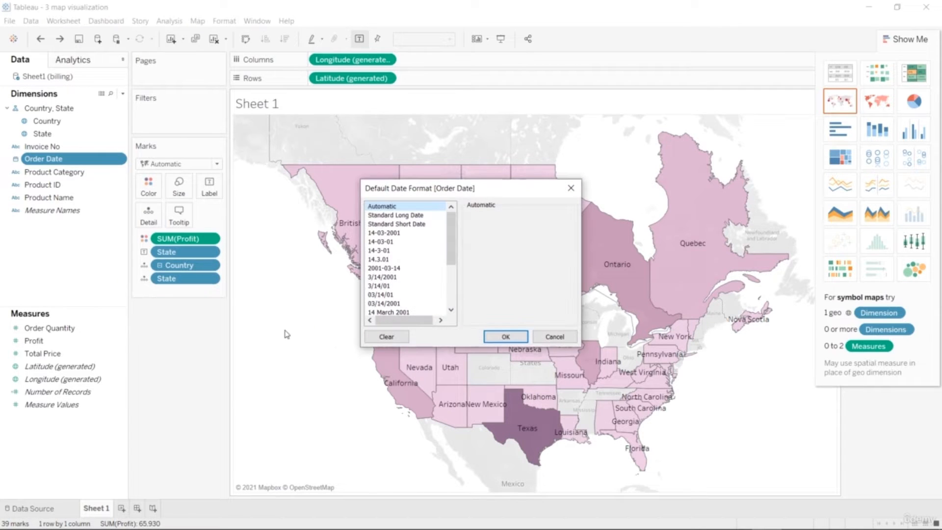
scroll(401, 281, down, 3)
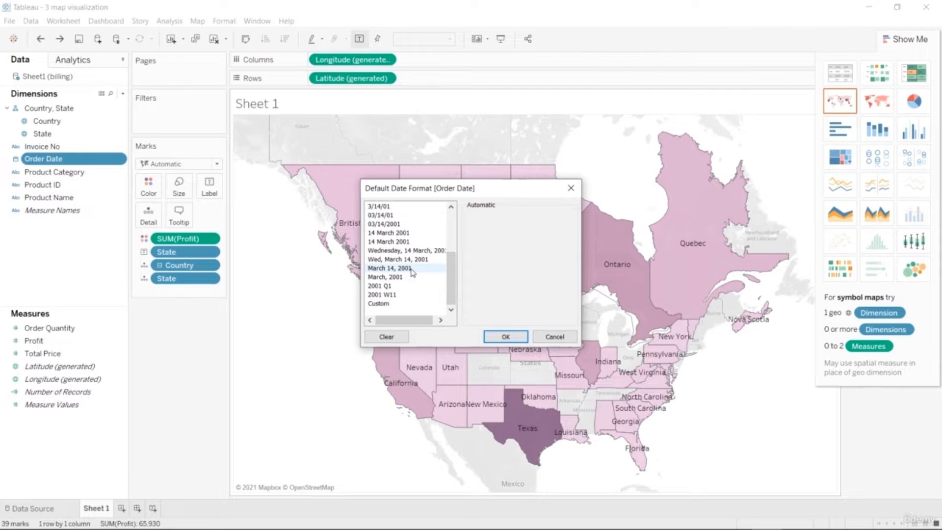
click(418, 252)
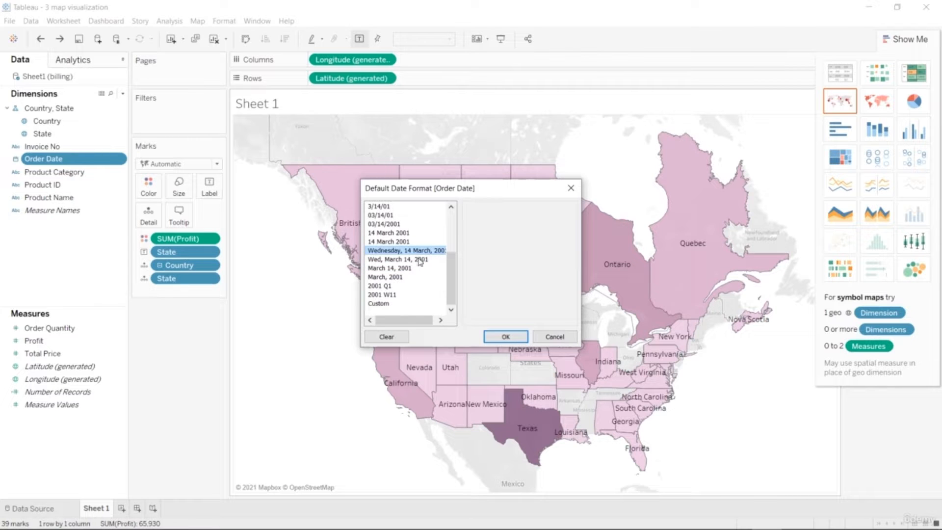
click(412, 268)
click(410, 295)
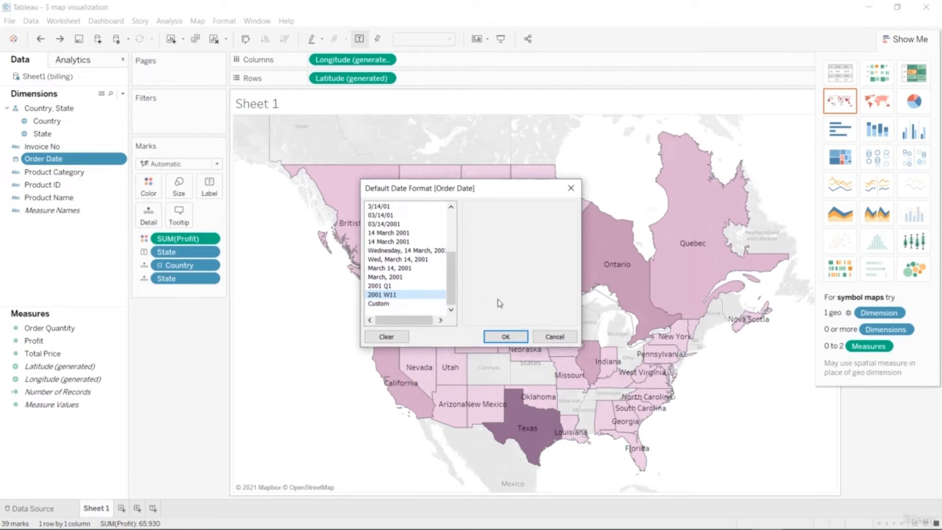
click(570, 188)
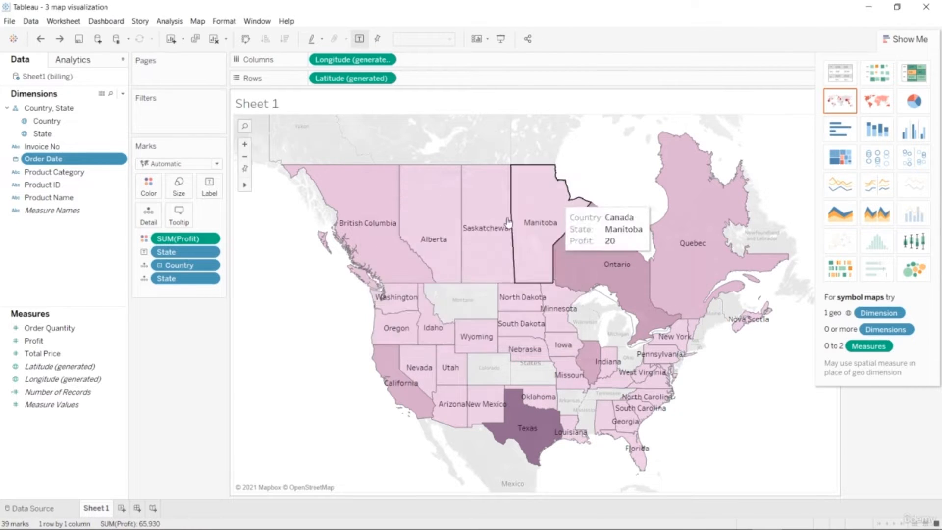
right_click(107, 162)
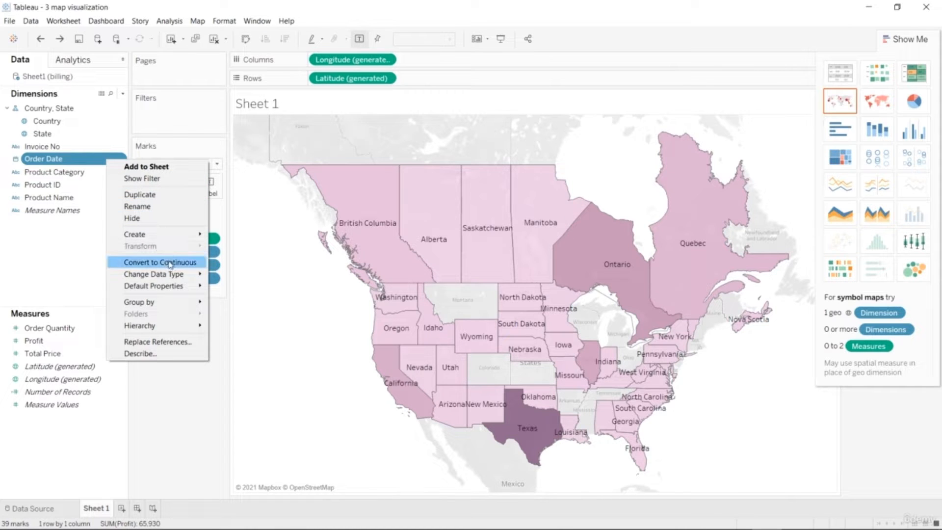
click(86, 269)
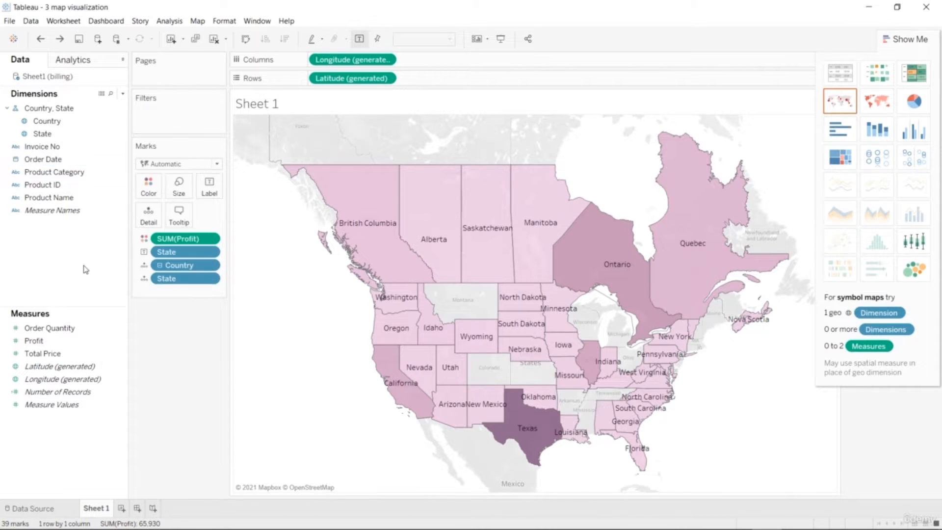
click(112, 163)
right_click(123, 163)
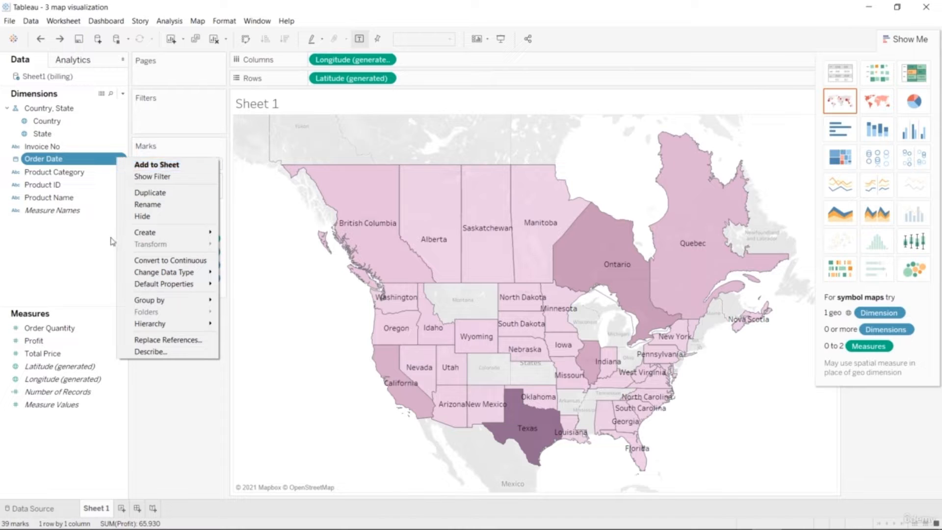
click(104, 284)
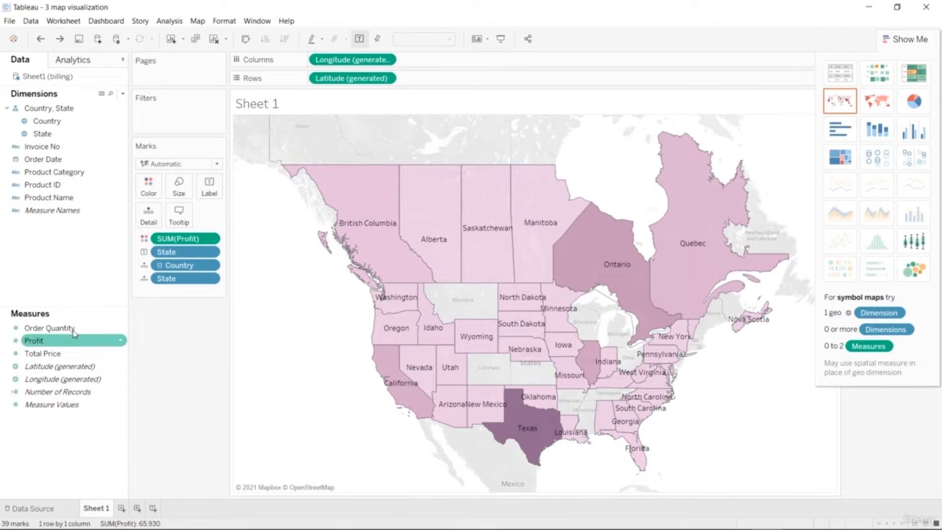
Convert Order Quantity from a measure to a dimension, and convert it back to a measure.
click(121, 328)
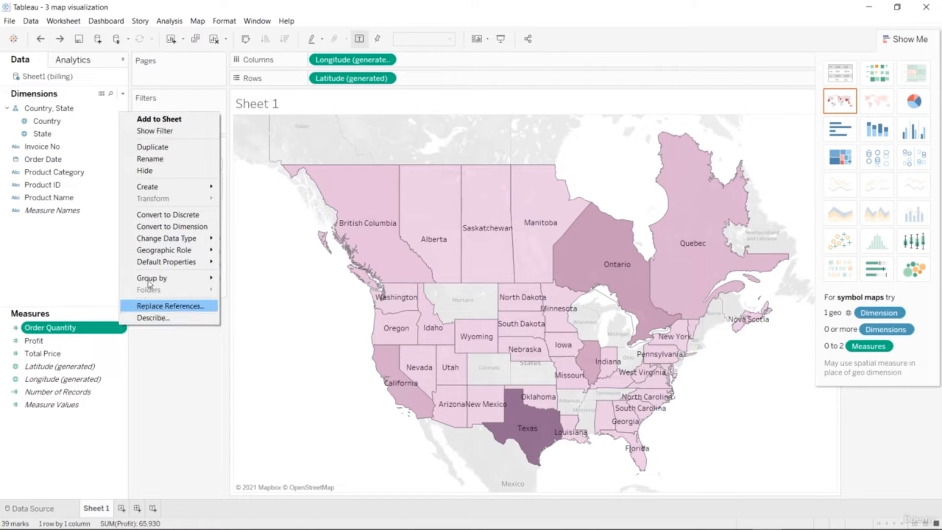
click(167, 226)
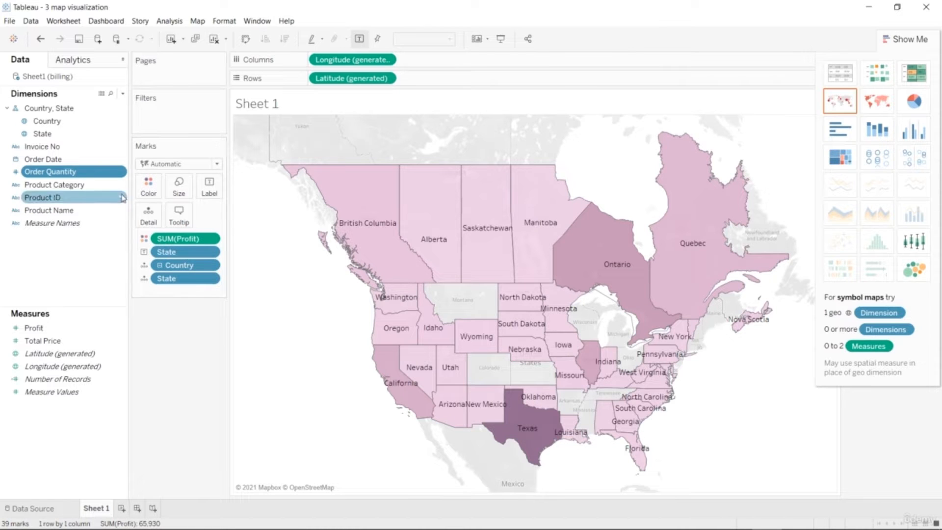
click(119, 173)
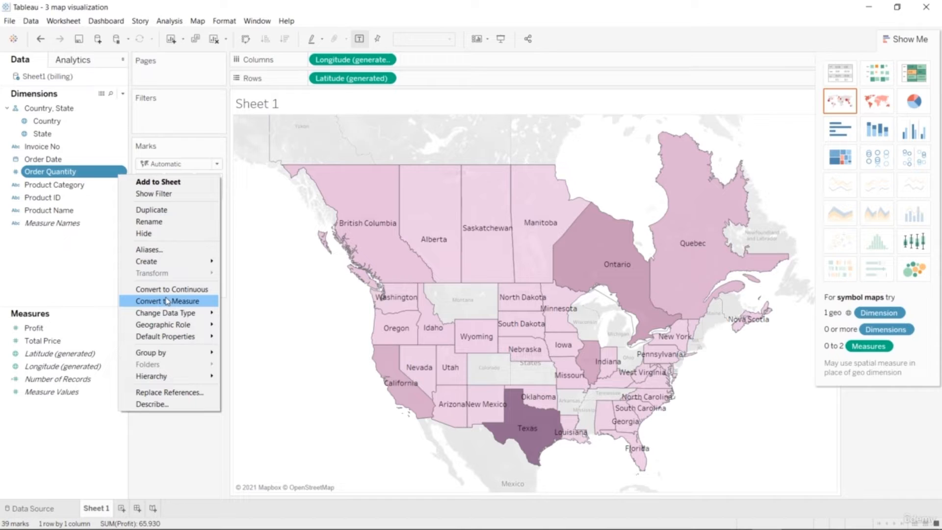
click(167, 301)
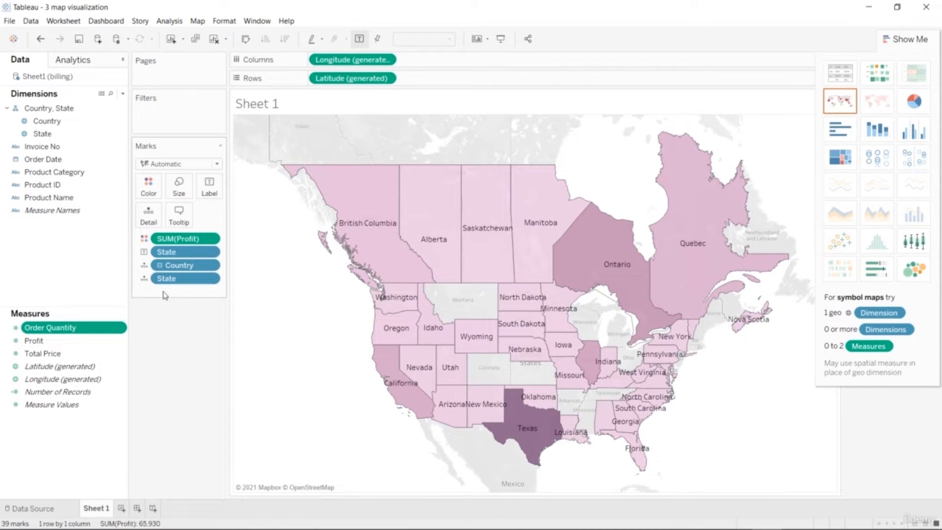
Convert the Country dimension to a measure, and convert it back to a dimension.
click(121, 121)
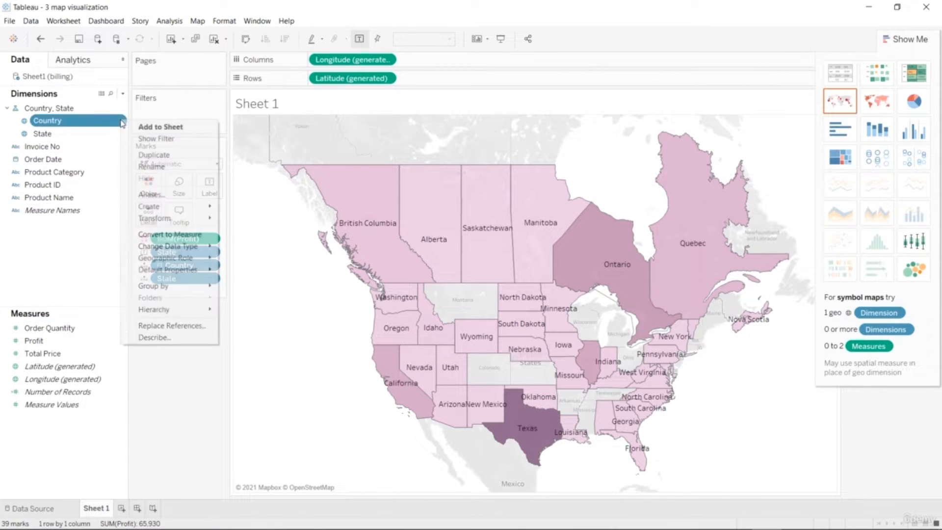
click(167, 234)
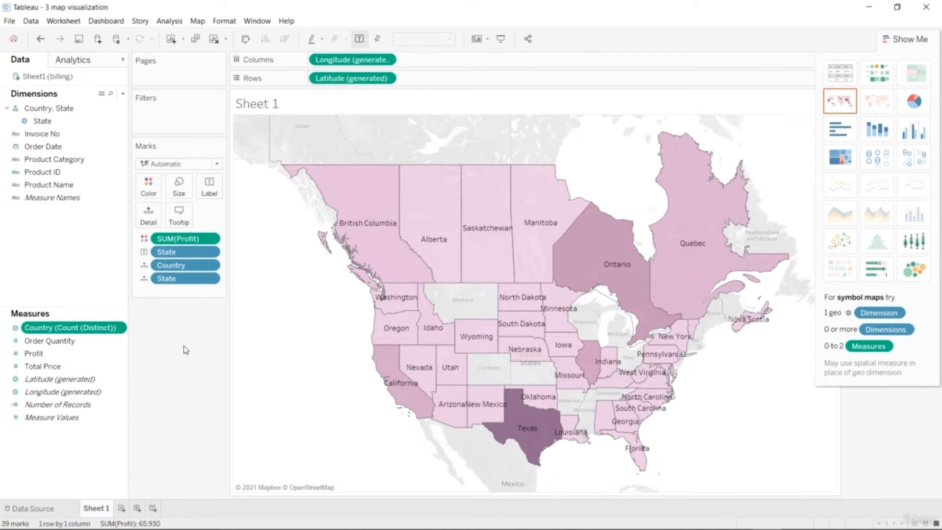
click(119, 328)
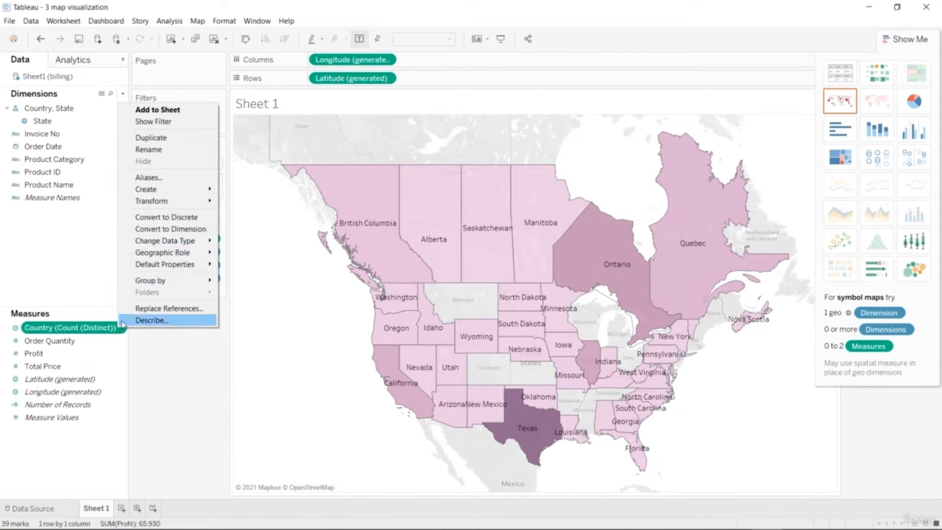
click(180, 230)
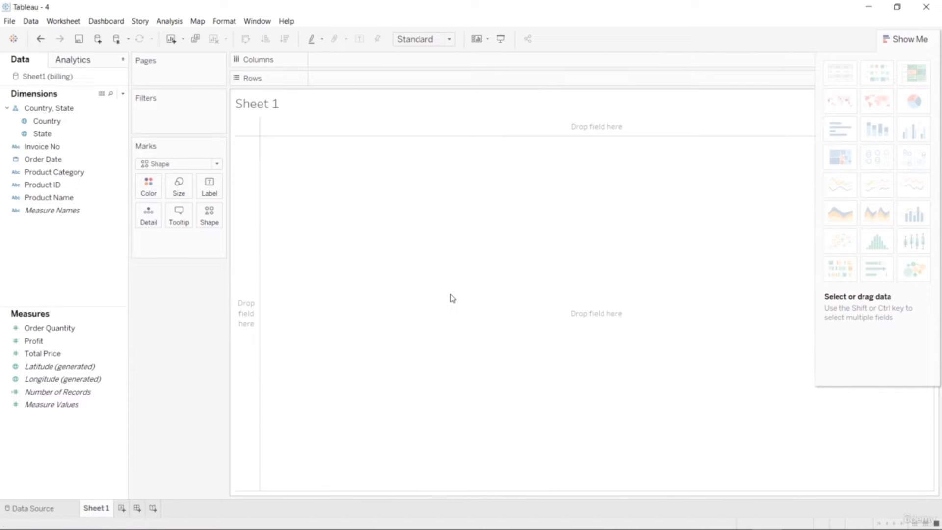
Place Order Quantity on the rows of the empty sheet and turn the view into a histogram.
click(73, 329)
mouse_move(75, 332)
mouse_down()
mouse_move(324, 175)
mouse_move(410, 85)
mouse_up()
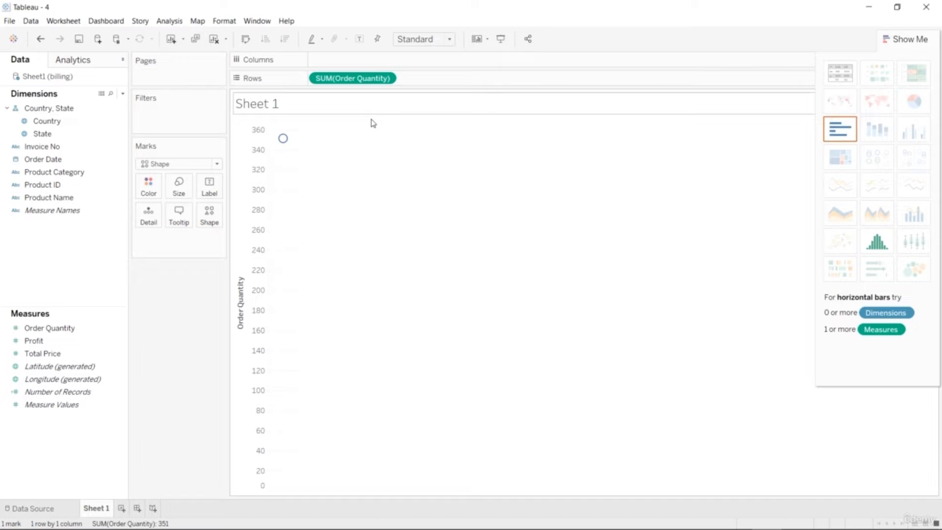
click(119, 327)
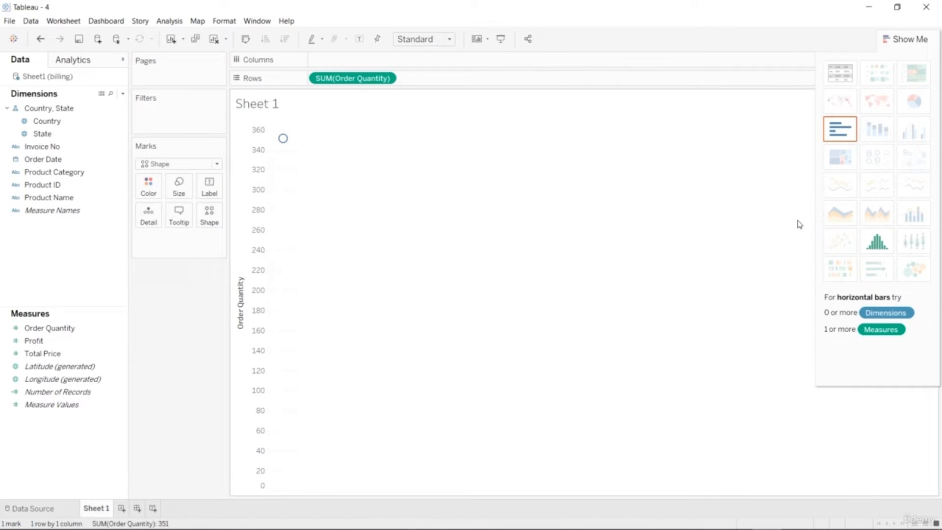
click(877, 242)
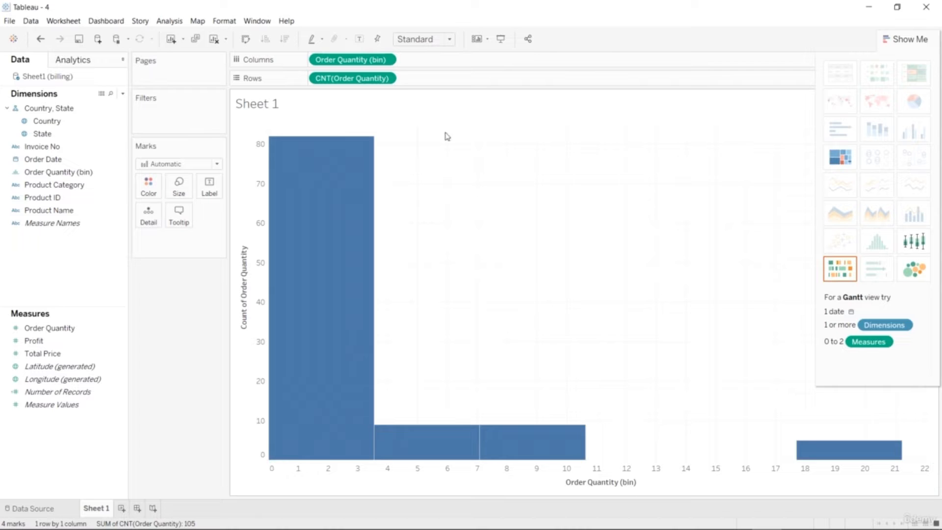
Set the aggregation of Order Quantity on the histogram's rows to Median.
click(387, 78)
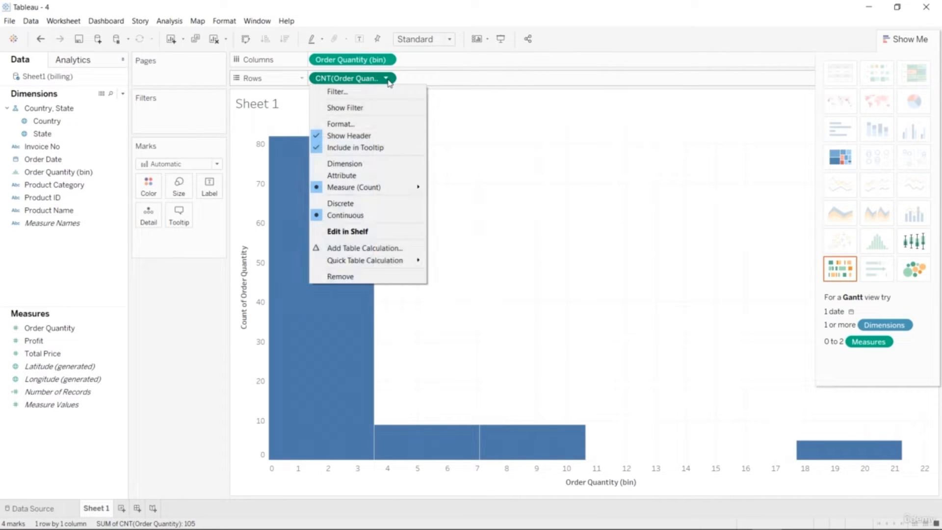
mouse_move(423, 192)
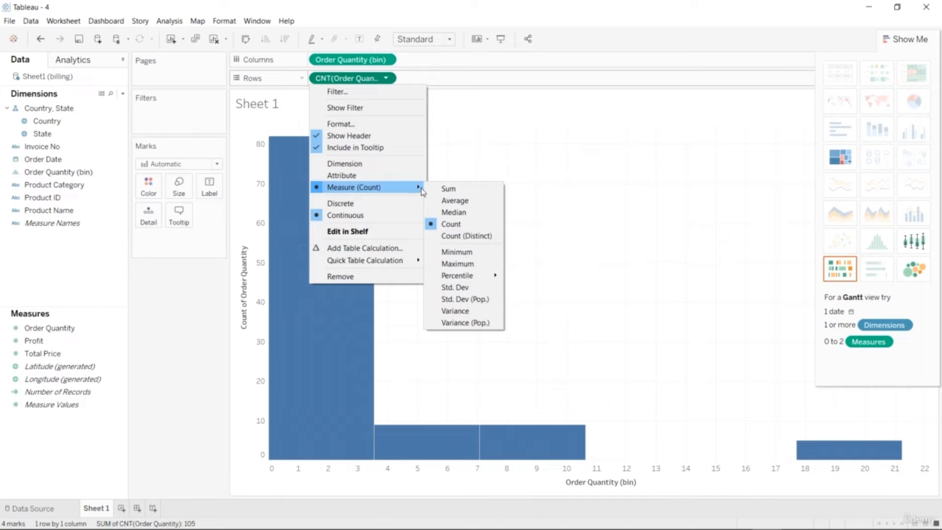
click(447, 212)
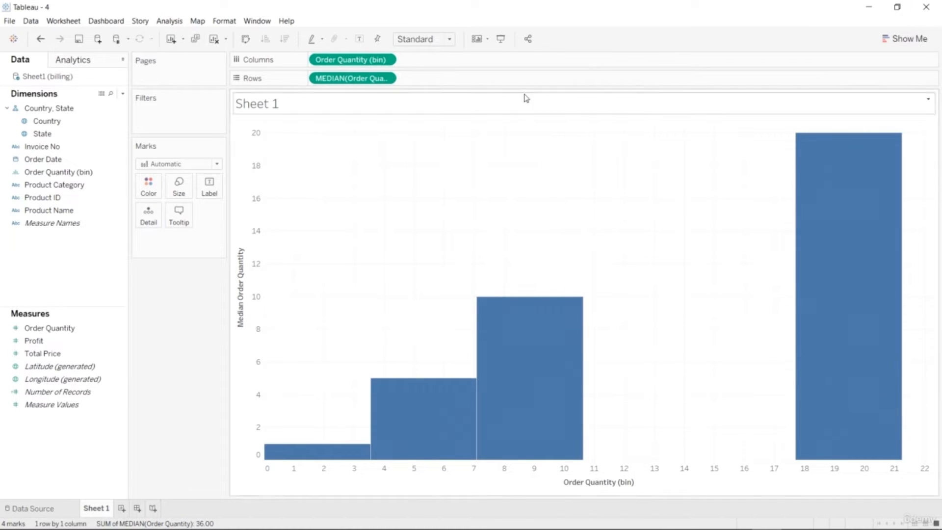
Set the aggregation of Order Quantity on the histogram's rows to Sum.
click(390, 80)
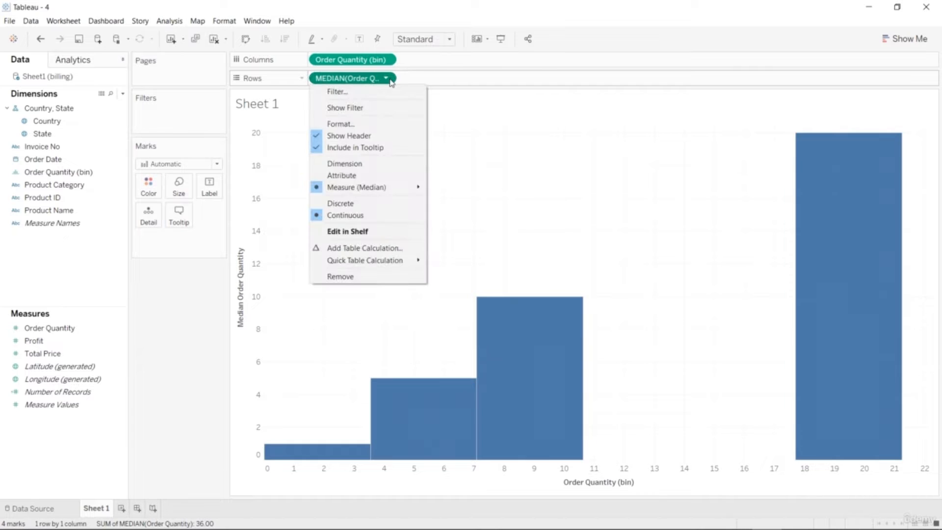
mouse_move(412, 188)
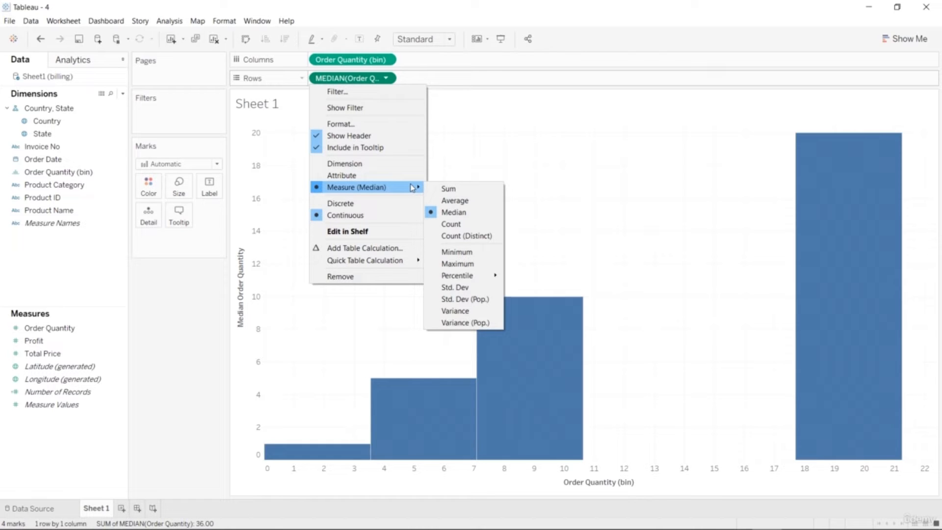
click(444, 190)
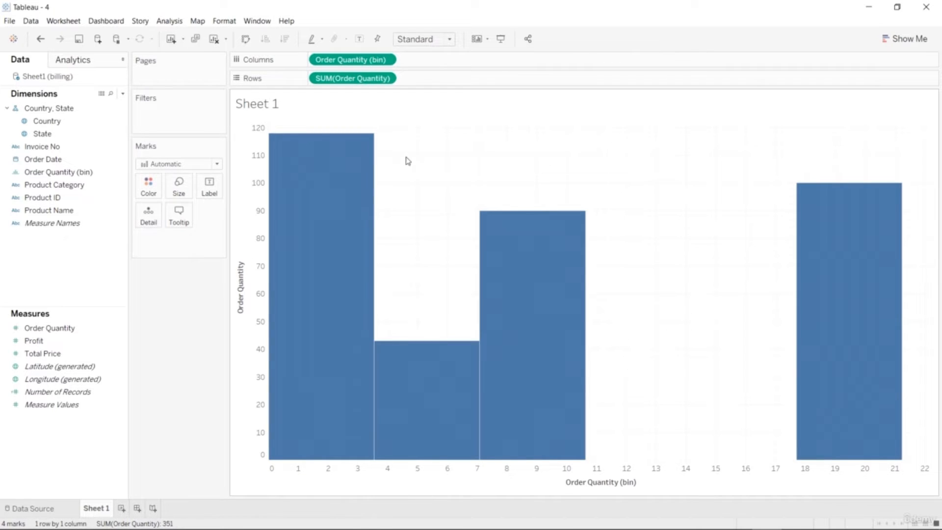
Add Profit to the rows beside Order Quantity and turn the view into a dual combination chart.
drag(35, 340, 517, 82)
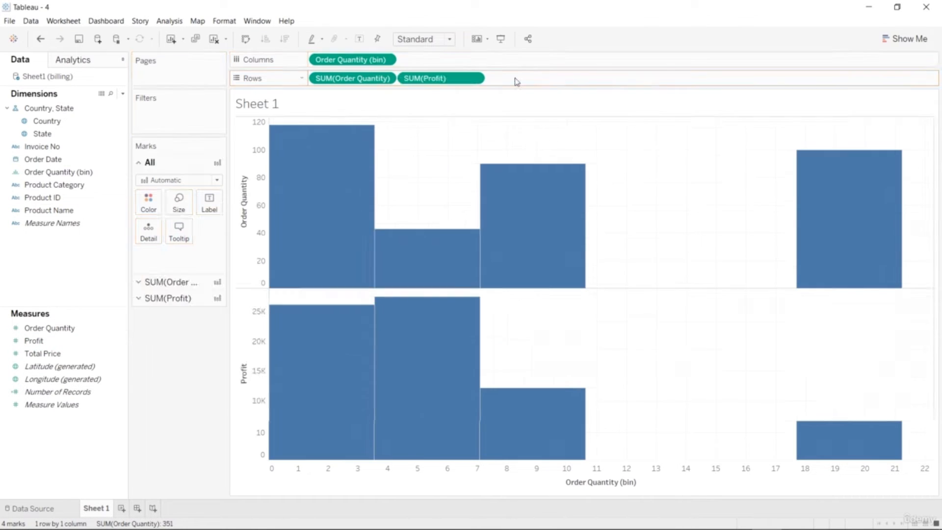
click(907, 41)
click(910, 189)
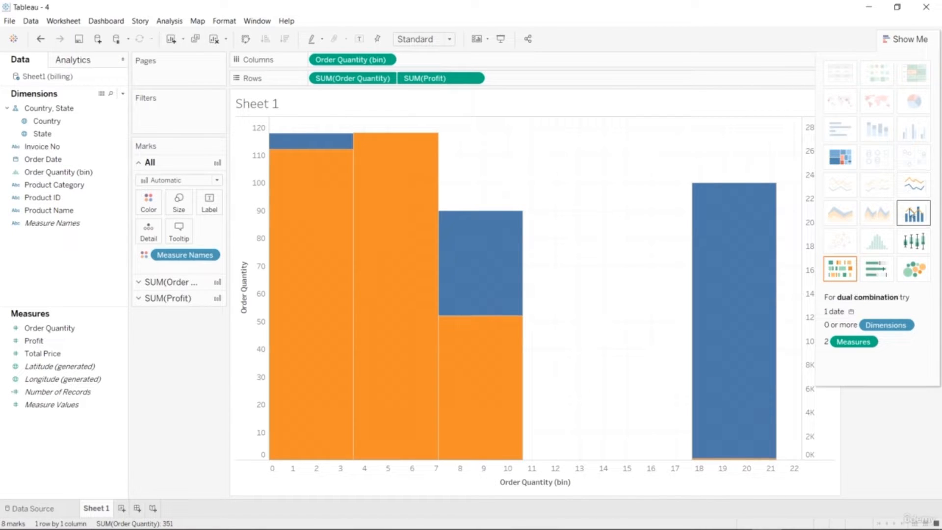
click(917, 215)
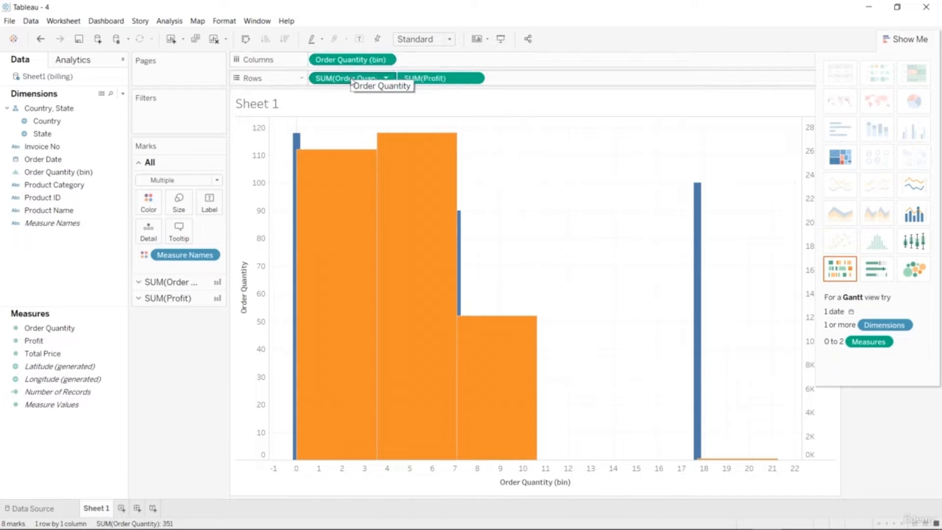
Try Order Quantity on the columns with its bin on the rows, and reapply the dual combination chart.
drag(362, 78, 442, 59)
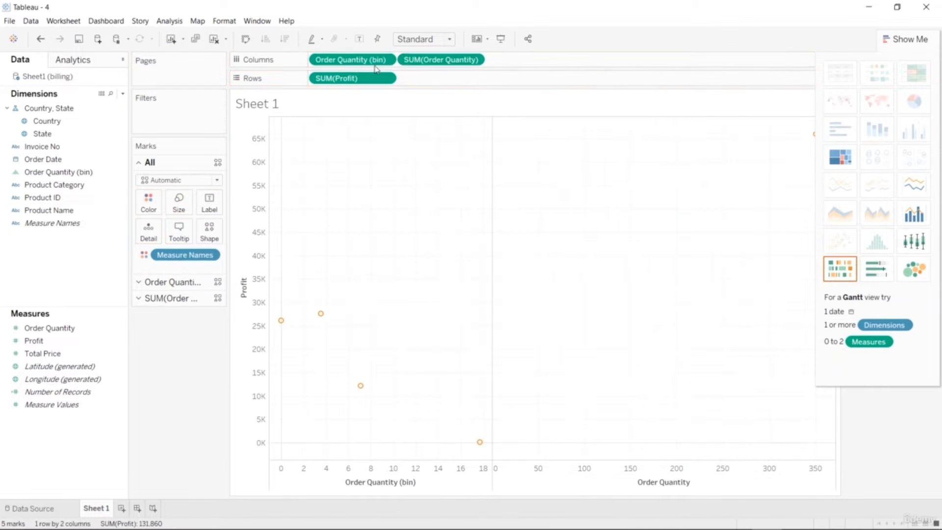
drag(367, 60, 458, 77)
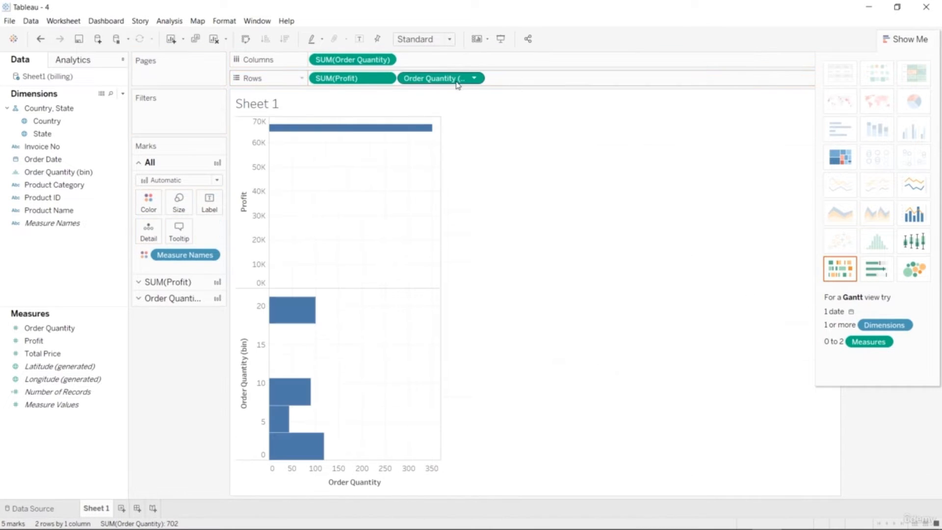
click(912, 189)
click(914, 212)
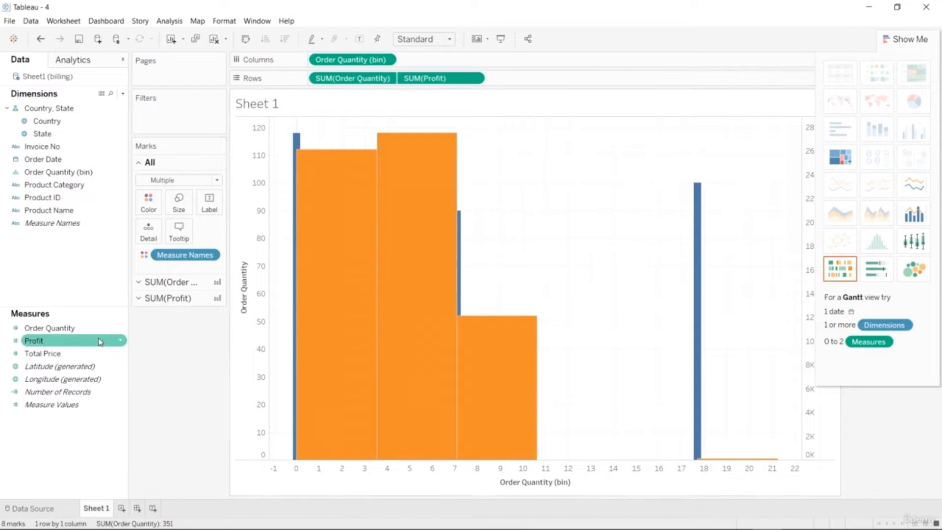
Place Country on the columns before Order Quantity (bin), and make the bin field discrete.
drag(69, 122, 548, 63)
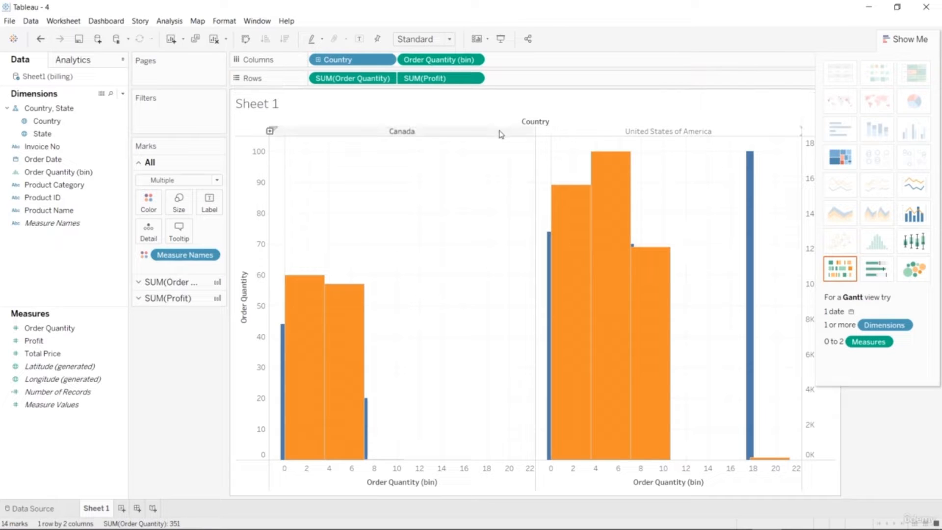
click(474, 59)
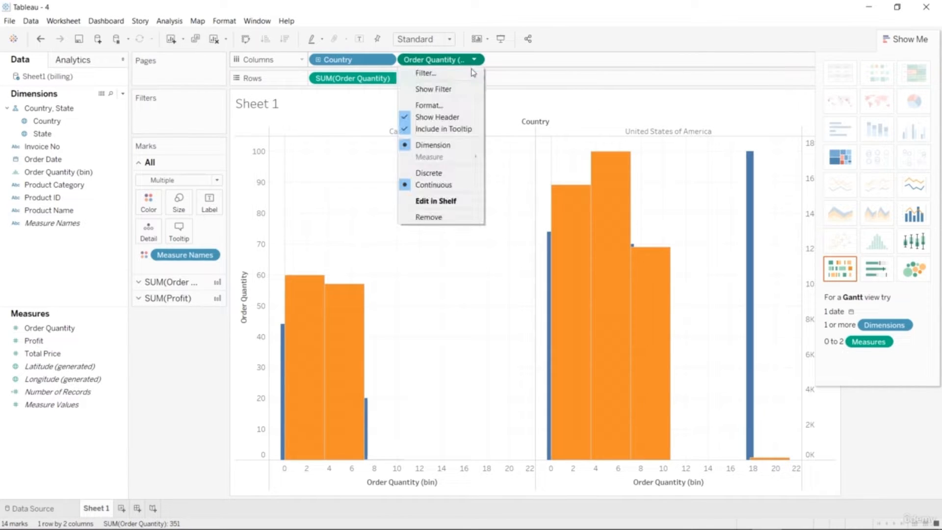
click(467, 174)
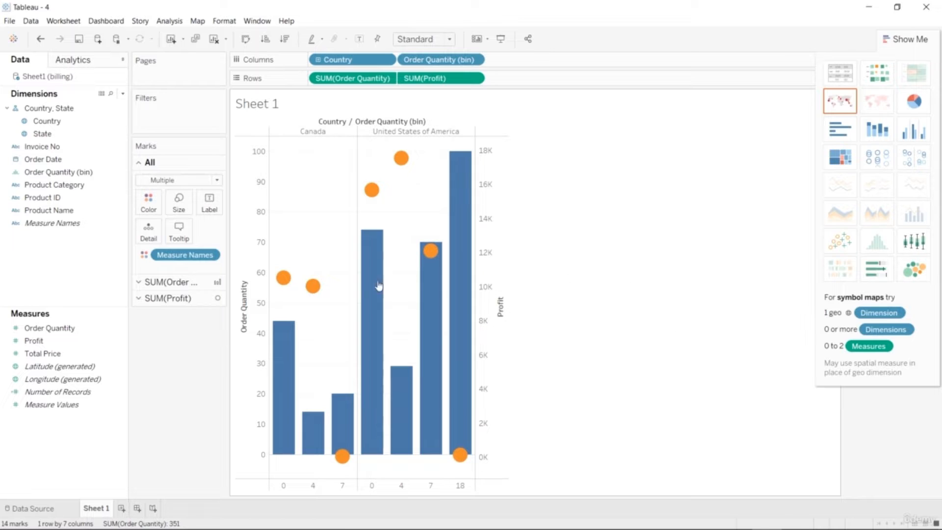
mouse_move(312, 285)
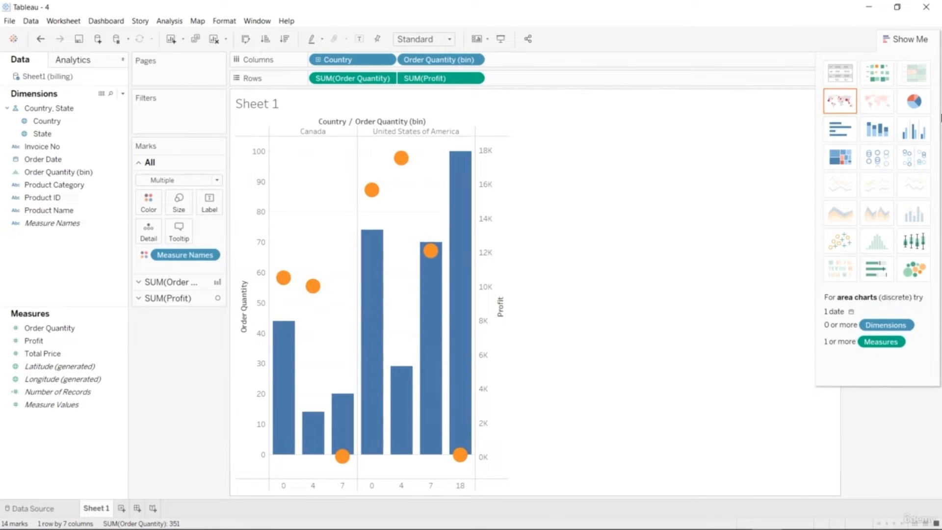
click(913, 38)
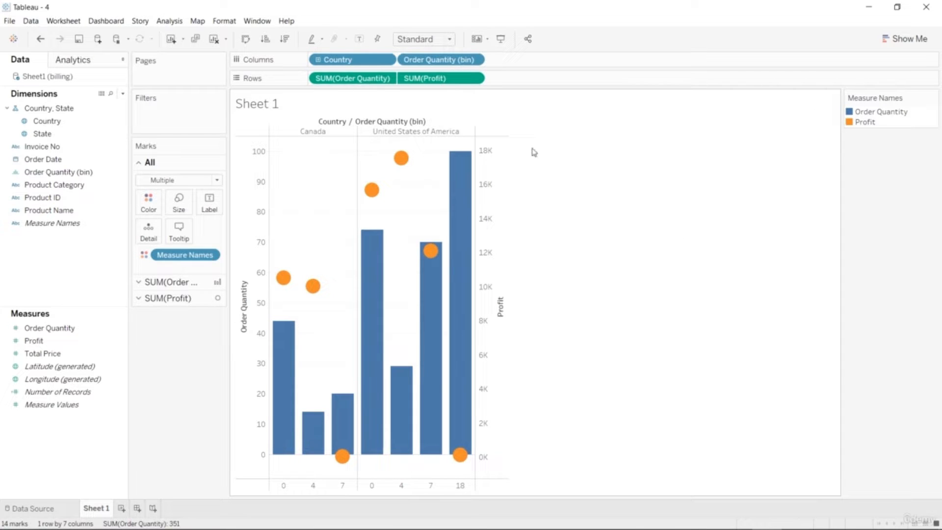
Set the aggregation of Order Quantity in the dual-axis chart to Count (Distinct).
click(472, 78)
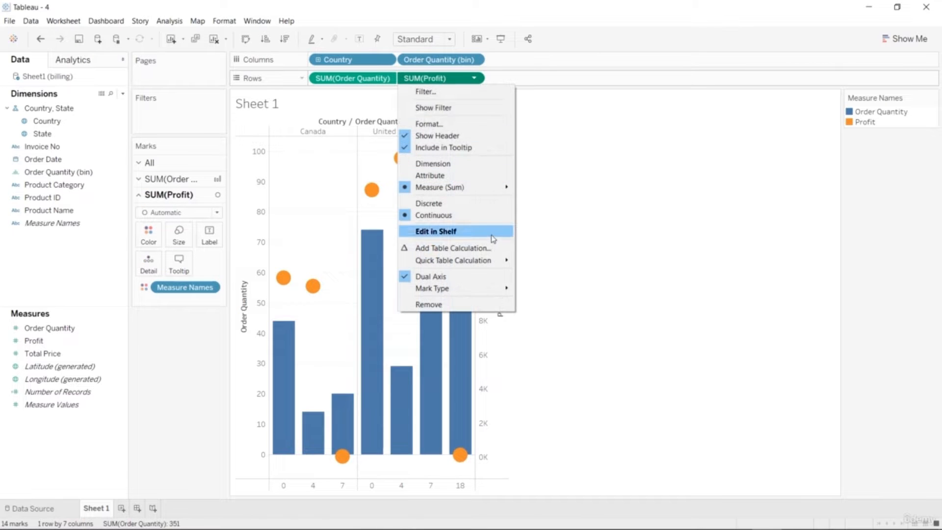
click(387, 81)
click(386, 78)
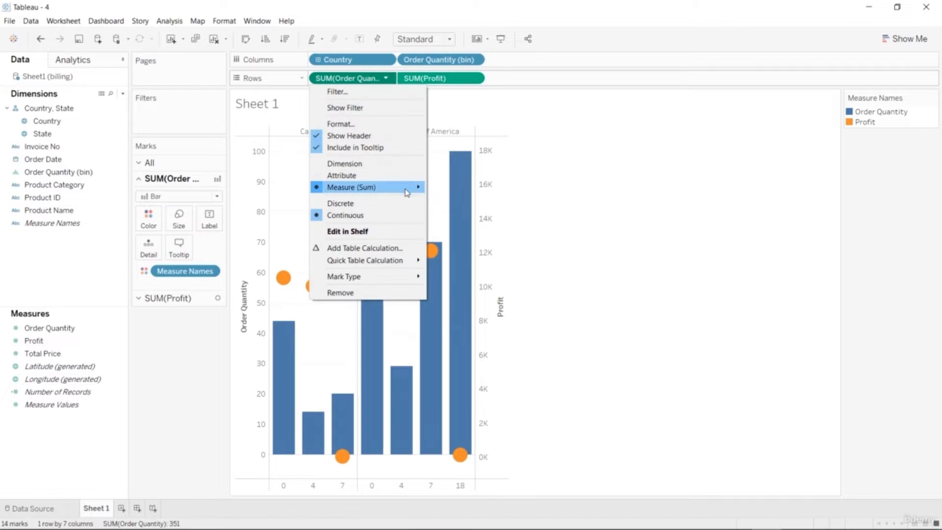
mouse_move(407, 189)
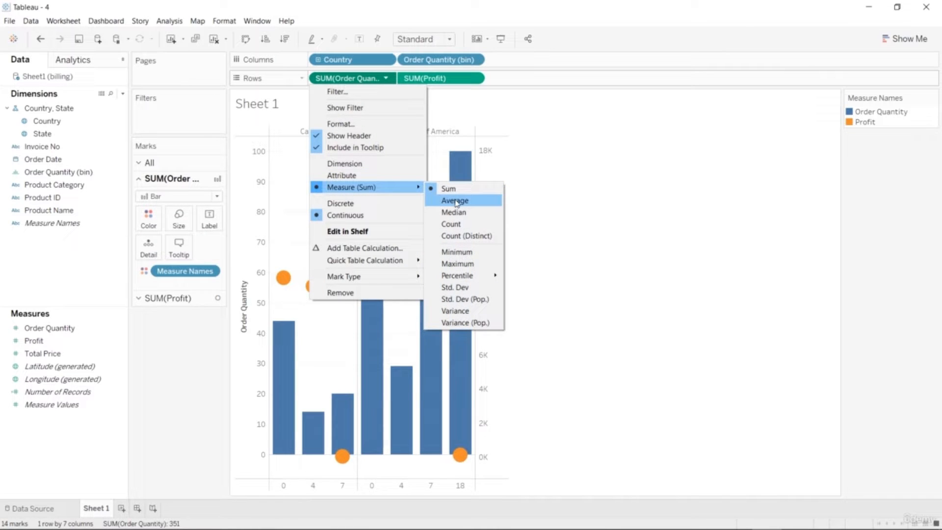
click(470, 236)
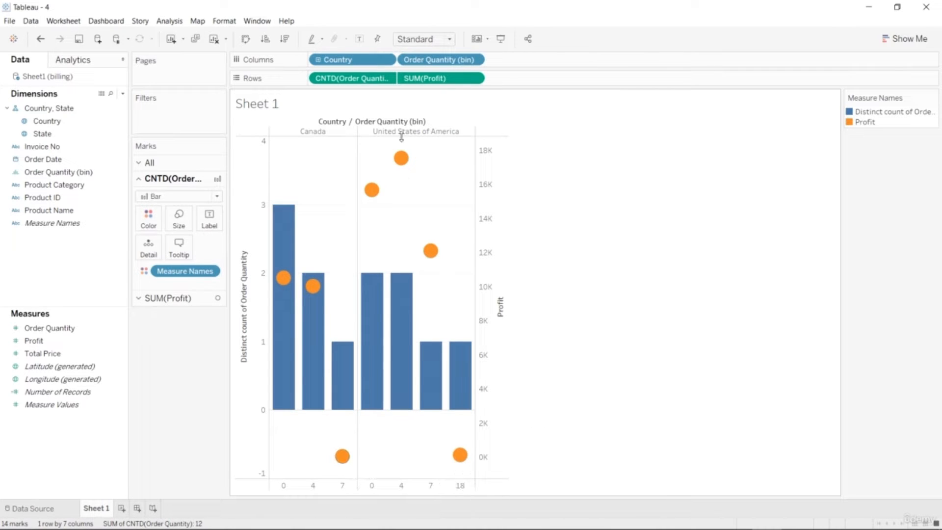
Return the aggregation of Order Quantity in the dual-axis chart to Sum.
click(388, 79)
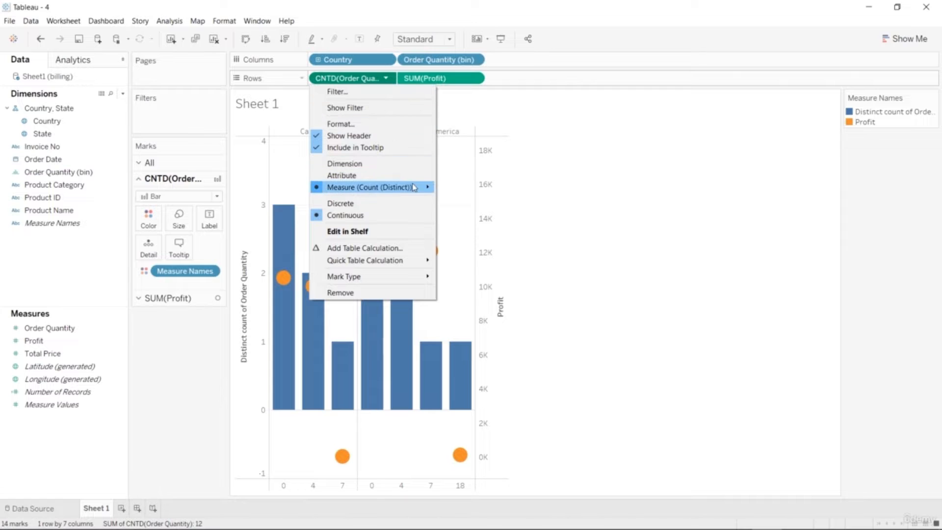
mouse_move(423, 187)
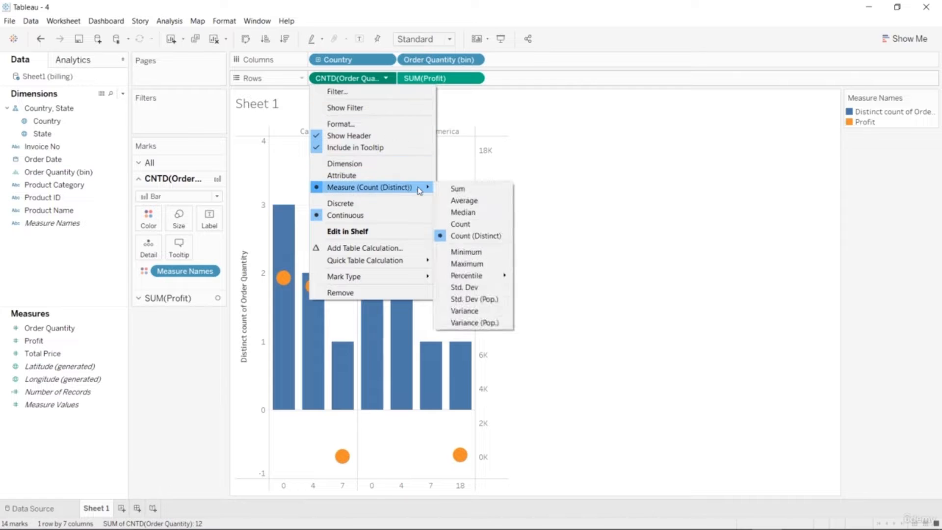
click(461, 190)
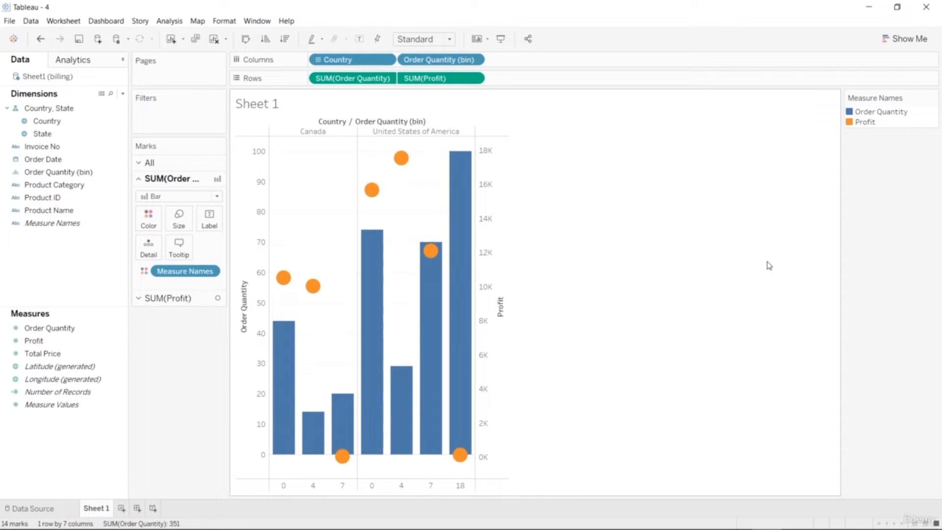
mouse_move(343, 456)
Try alternative chart types on the view, including horizontal bars, side-by-side bars, box-and-whisker plots and side-by-side circles.
click(906, 40)
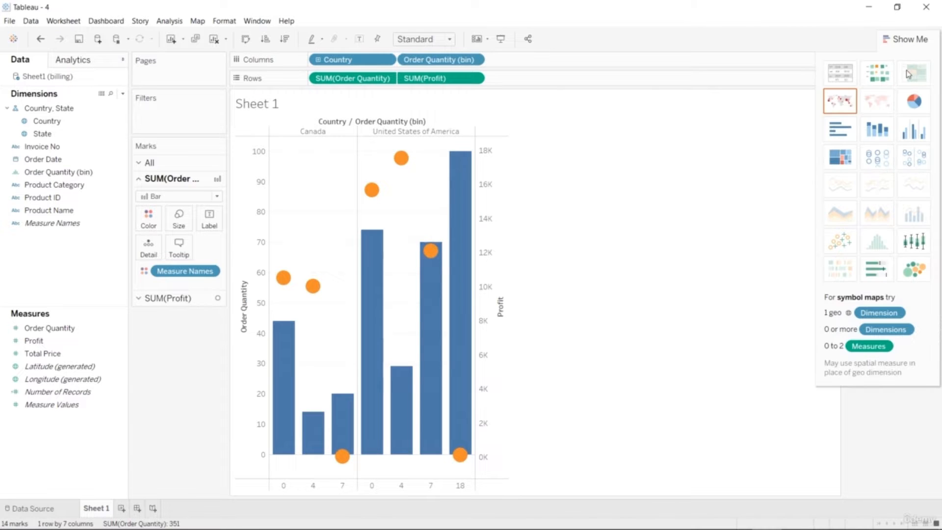
click(876, 156)
click(911, 157)
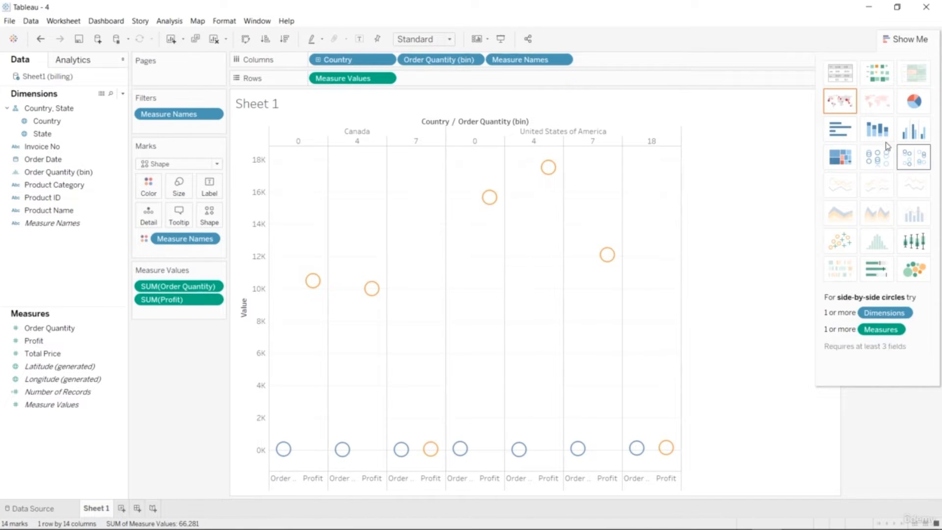
click(877, 129)
click(839, 130)
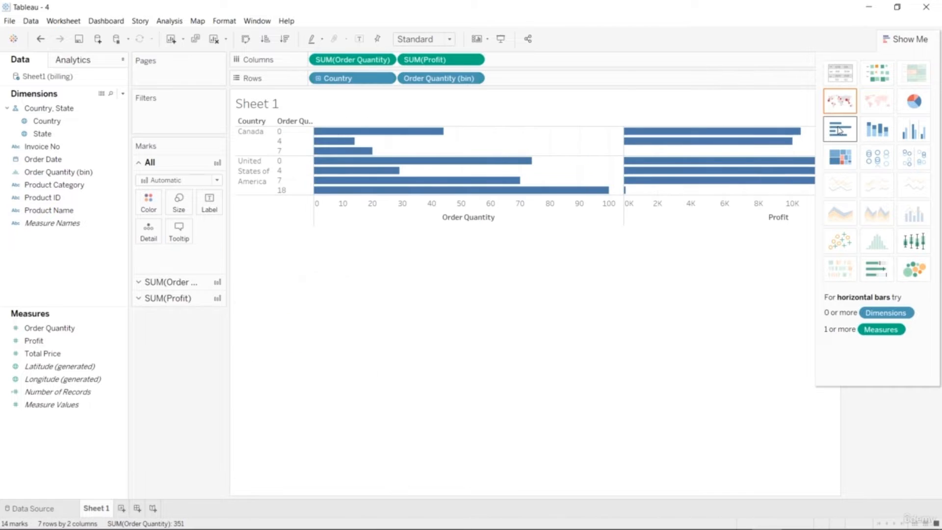
click(914, 132)
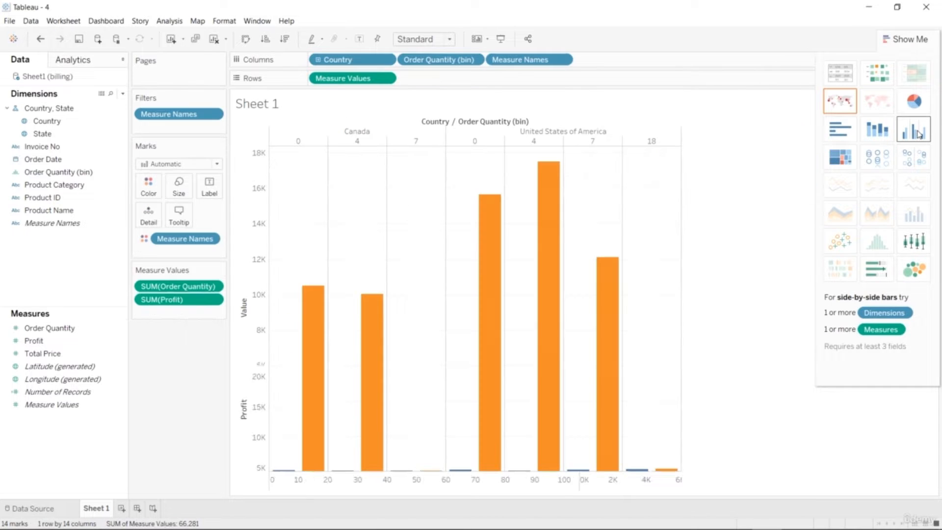
click(881, 80)
click(914, 240)
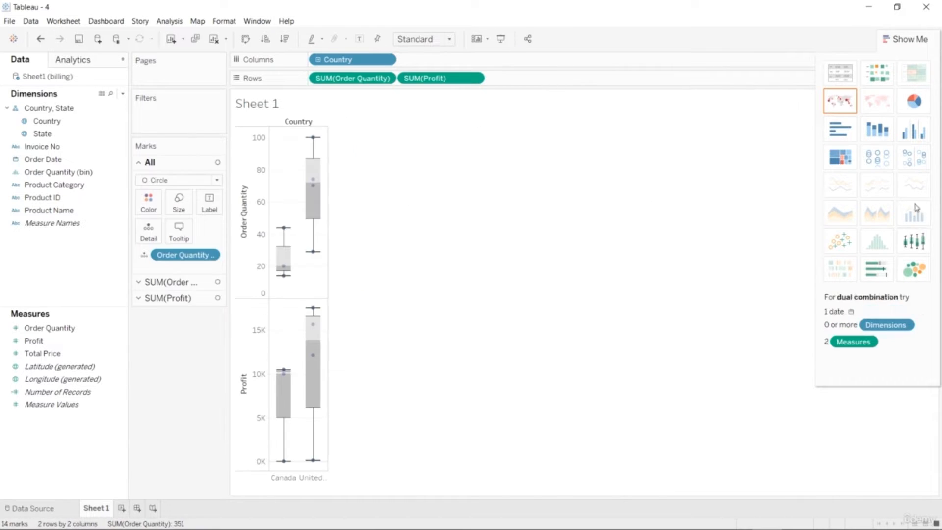
click(917, 152)
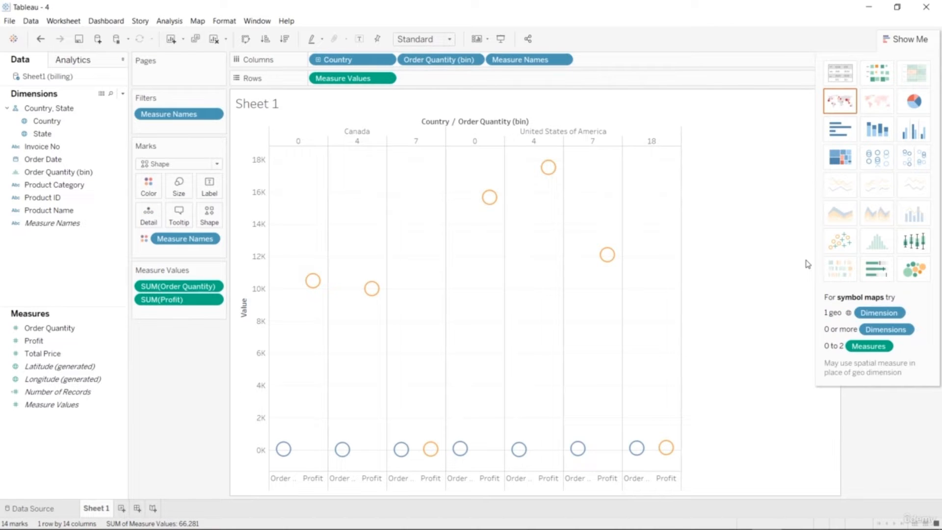
Undo all the chart type trials back to the dual-axis bar and circle chart.
key(ctrl+z)
key(ctrl+z)
key(ctrl+z)
key(ctrl+z)
key(ctrl+z)
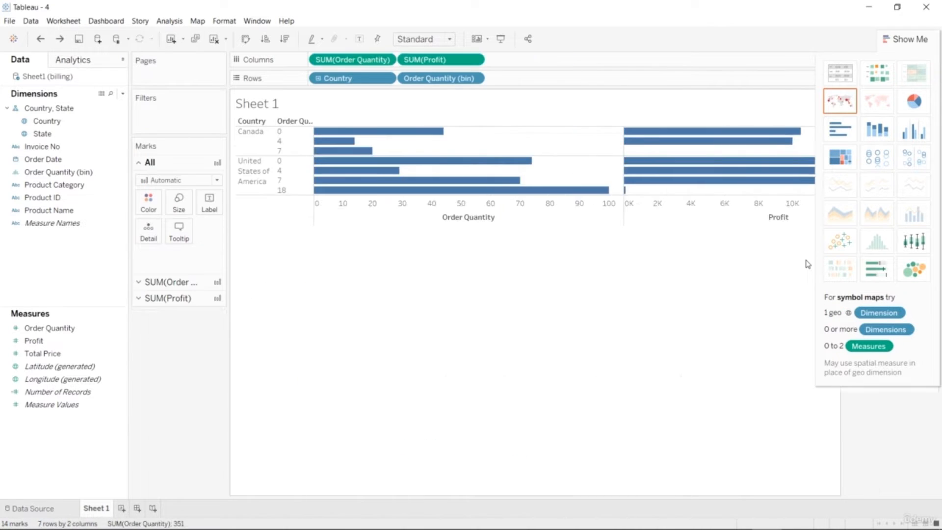
key(ctrl+z)
key(ctrl+z)
key(ctrl+z)
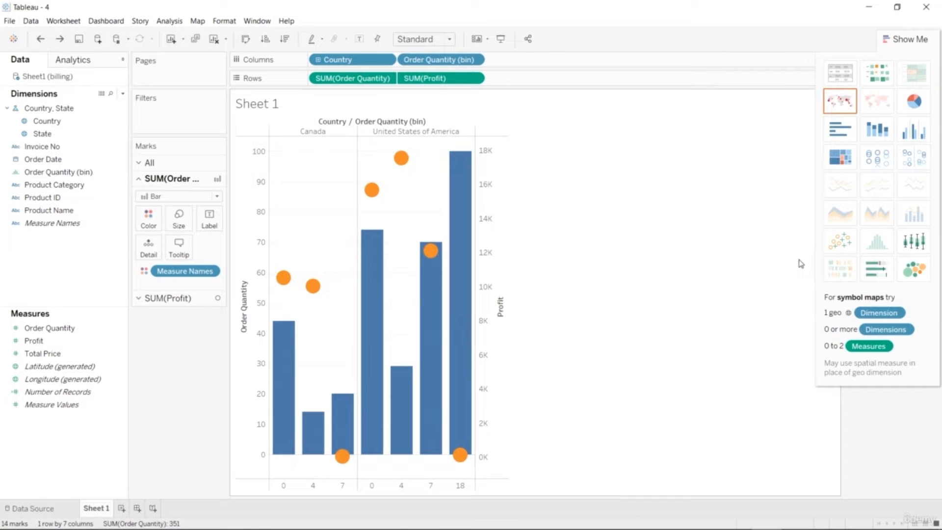
click(905, 41)
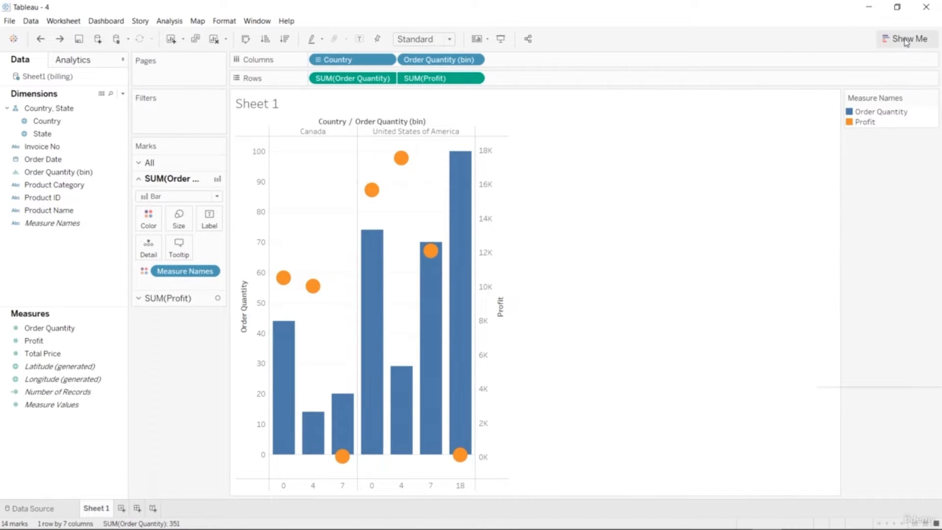
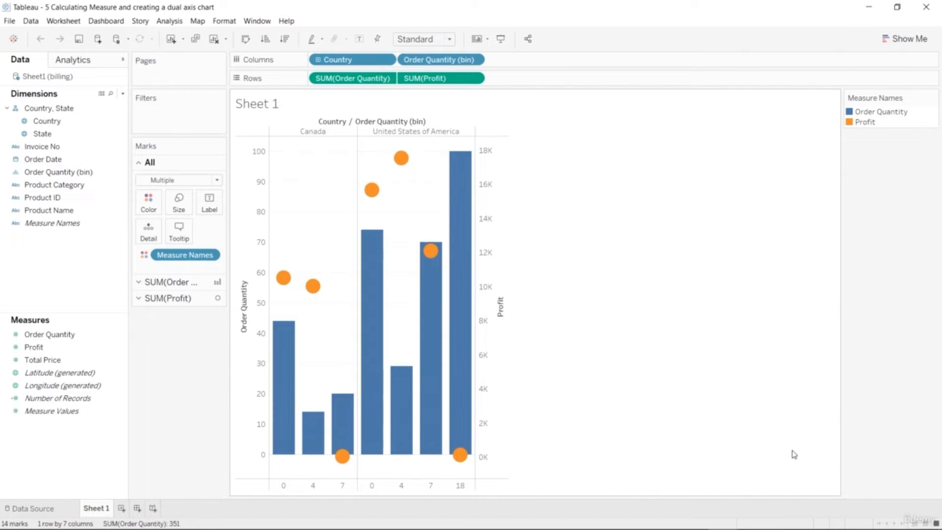
Show the sheets as a filmstrip, add a new worksheet and plot the State dimension on a map there.
click(923, 523)
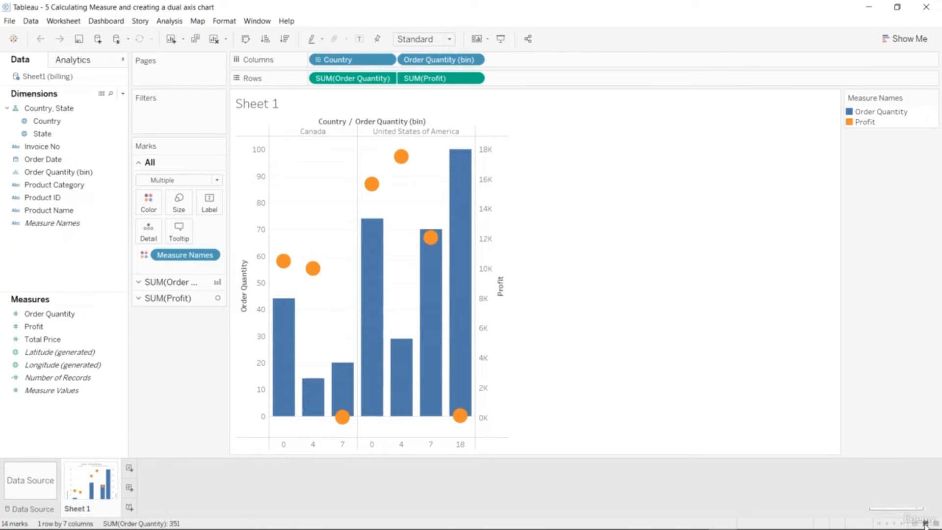
click(130, 469)
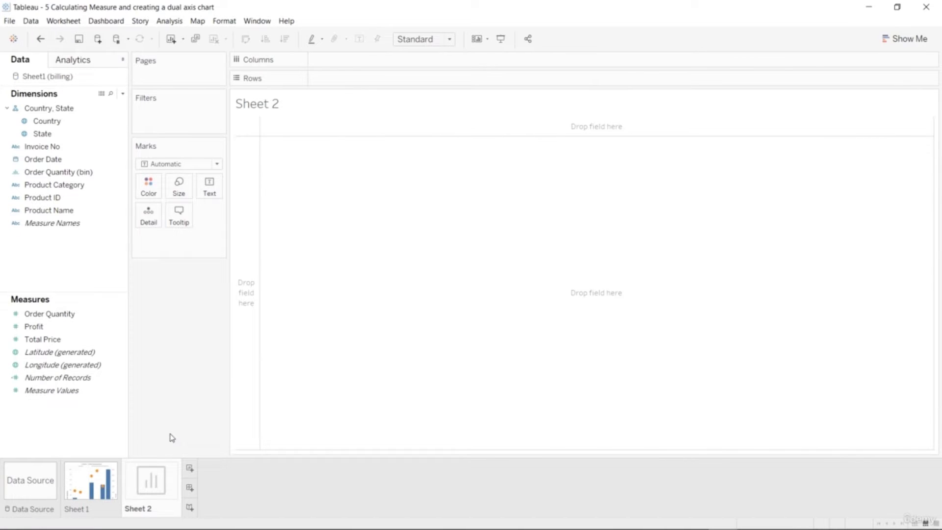
click(53, 135)
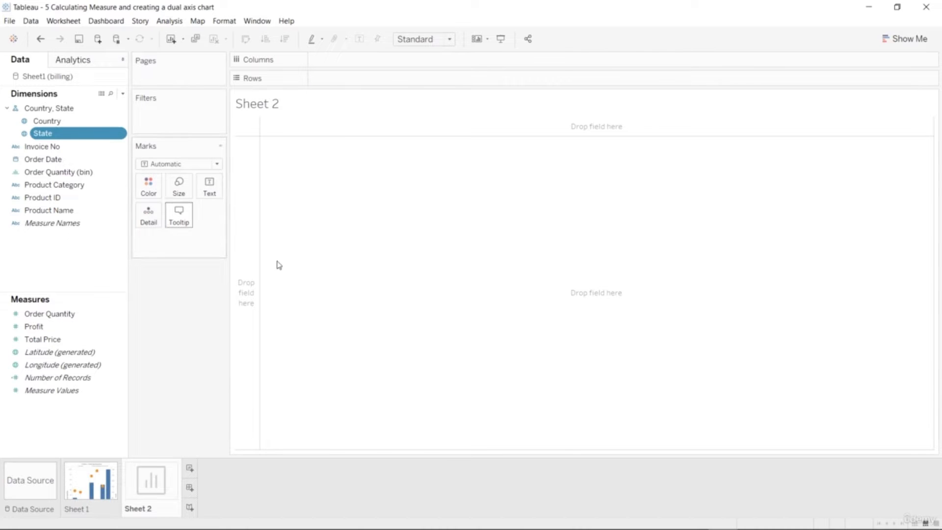
double_click(44, 137)
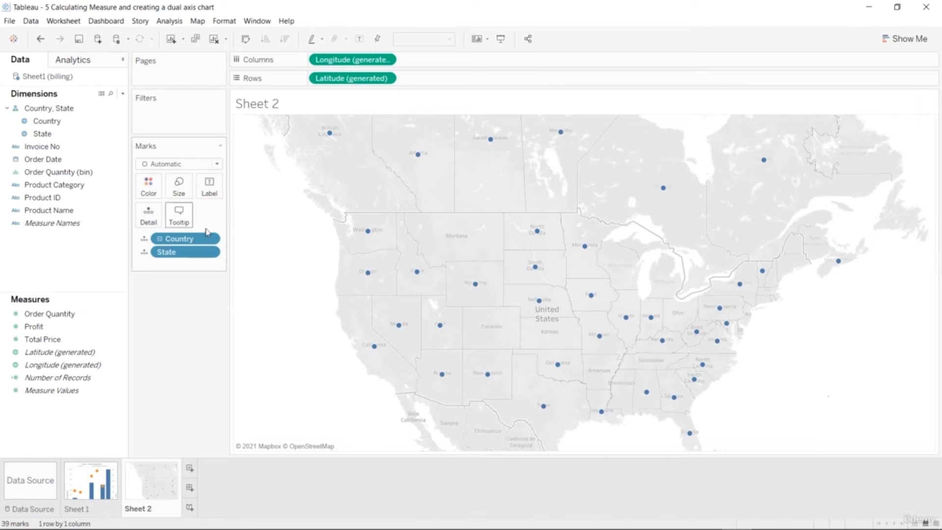
Convert the State map into a filled map coloured by Order Quantity and labelled with State.
click(896, 43)
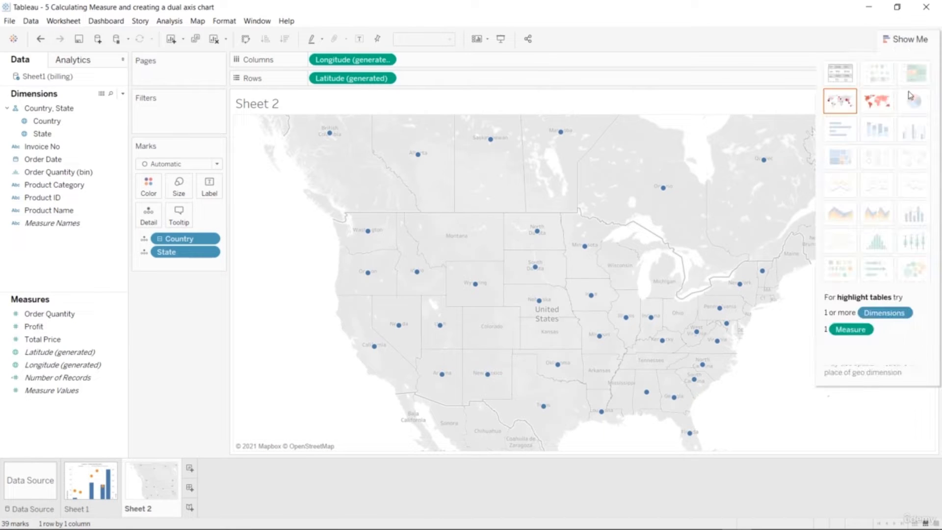
click(876, 101)
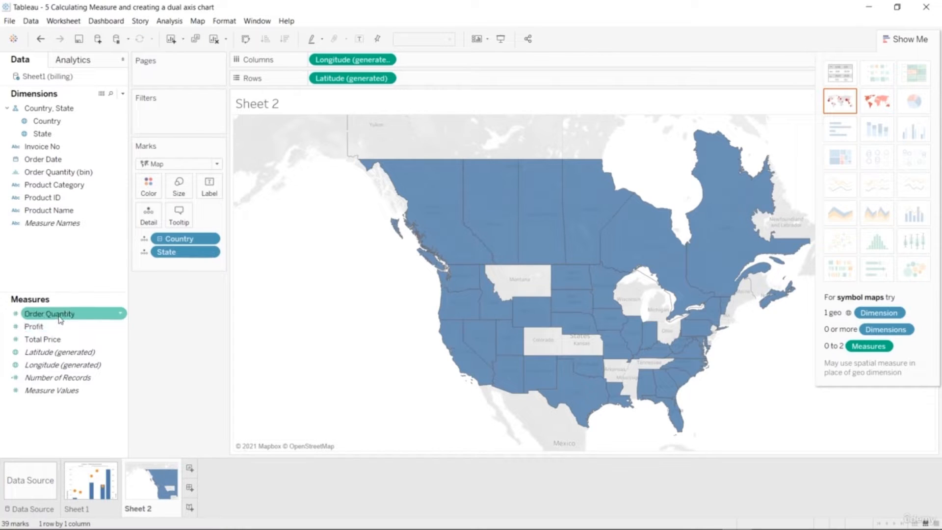
drag(60, 318, 149, 188)
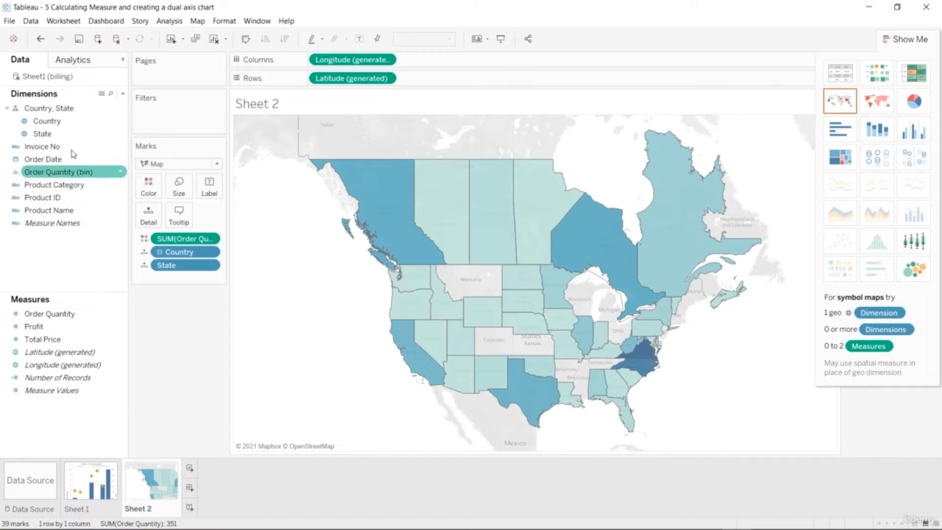
drag(68, 135, 211, 191)
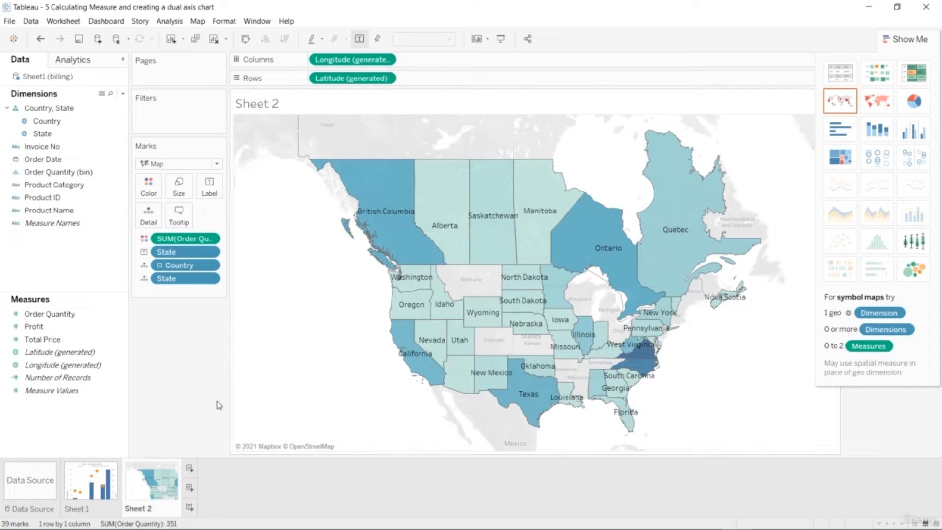
Add a new worksheet and place the Profit measure on its rows.
click(189, 469)
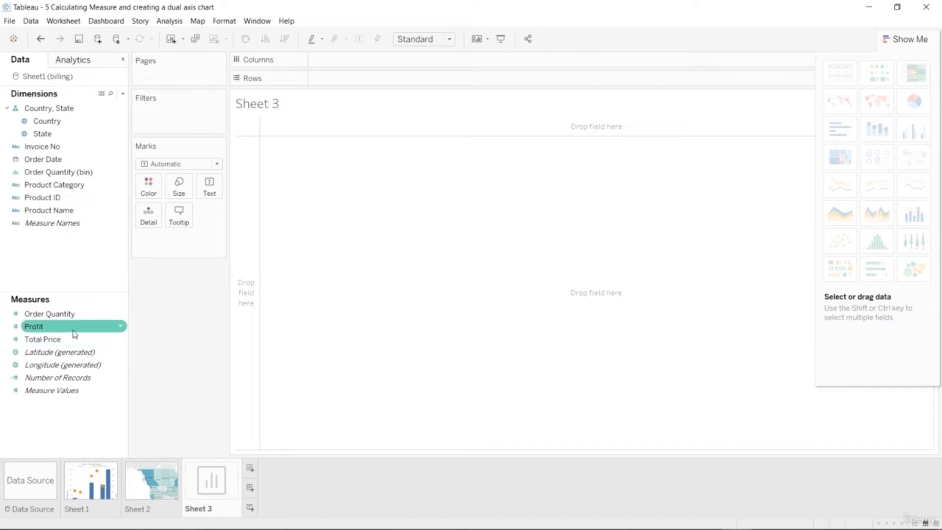
mouse_move(75, 334)
mouse_down()
mouse_move(254, 196)
mouse_move(373, 87)
mouse_up()
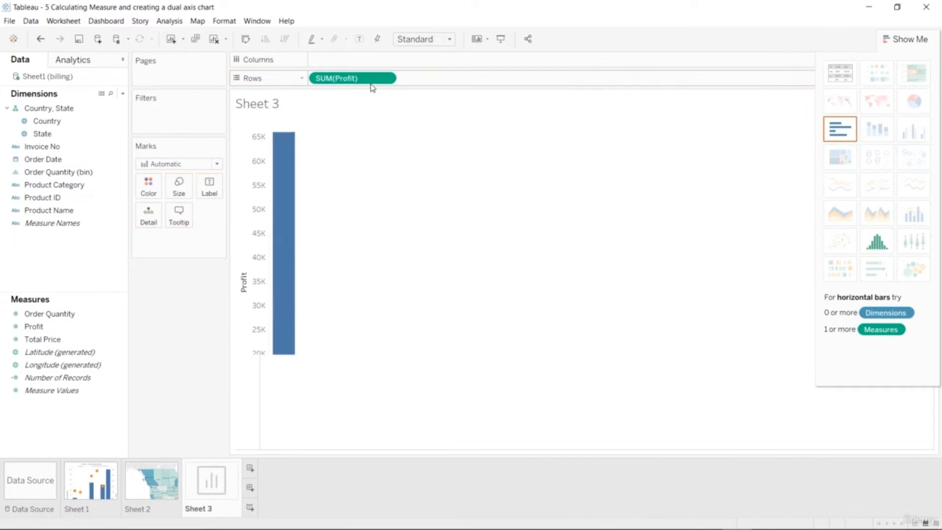
Try Total Price with horizontal bars and a scatter plot, and Order Quantity as columns against Profit, then undo the trials.
drag(64, 340, 470, 64)
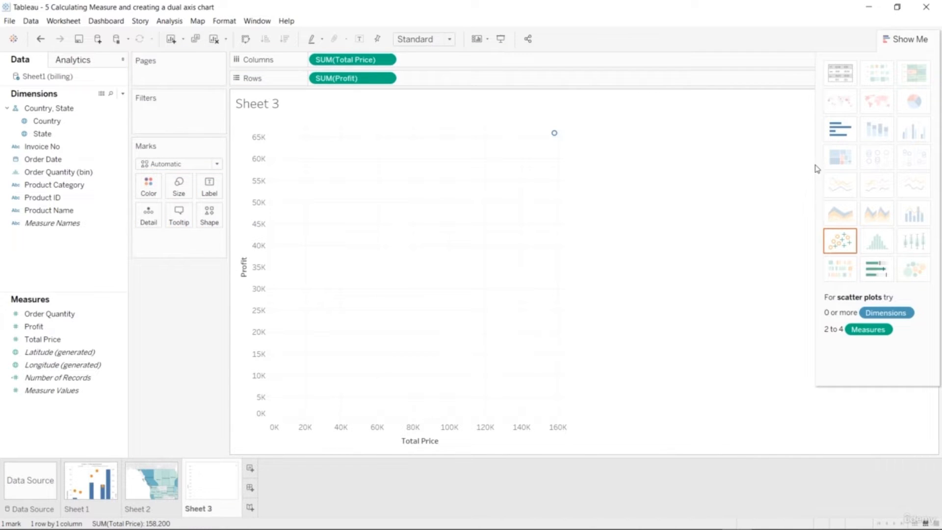
click(841, 134)
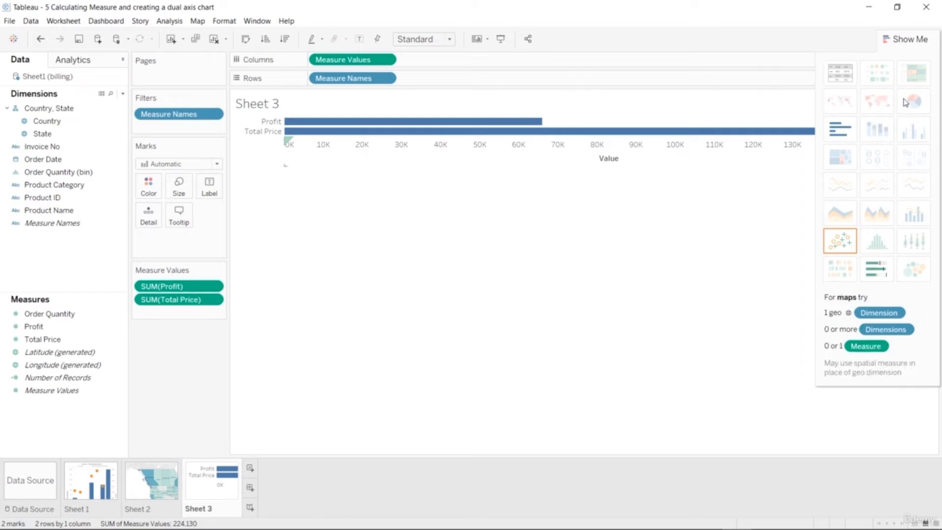
click(835, 245)
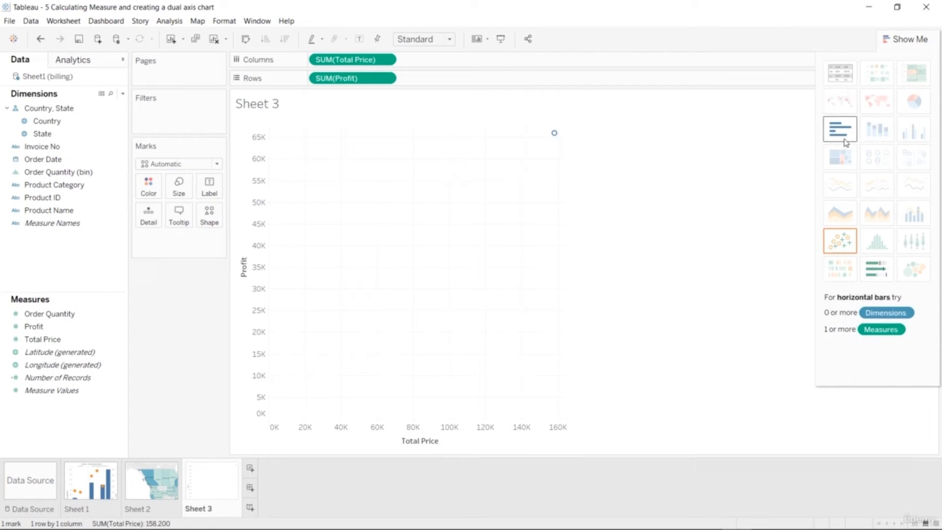
key(ctrl+z)
key(ctrl+z)
key(ctrl+z)
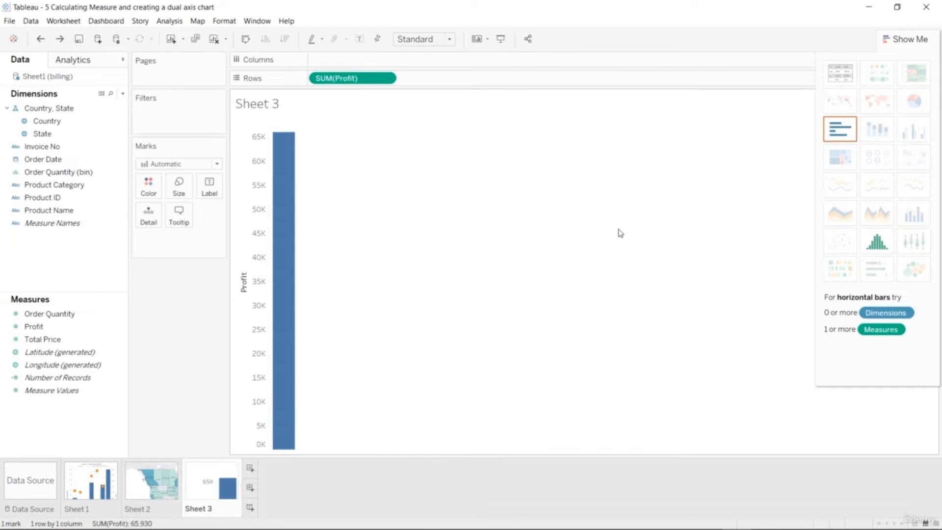
click(89, 349)
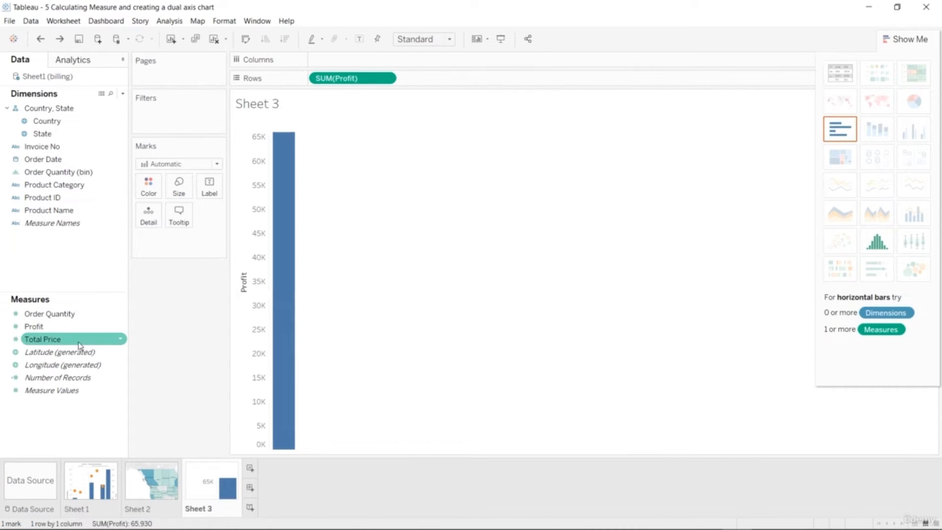
drag(49, 313, 396, 61)
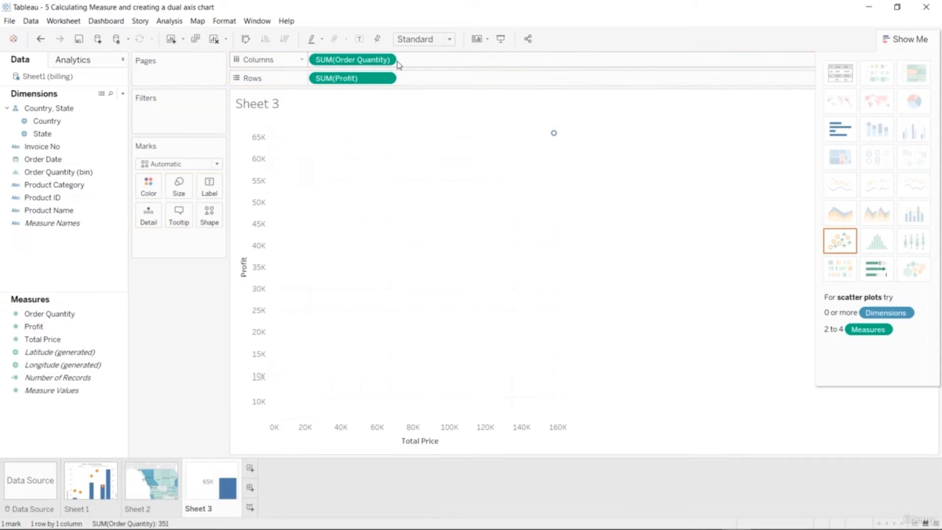
key(ctrl+z)
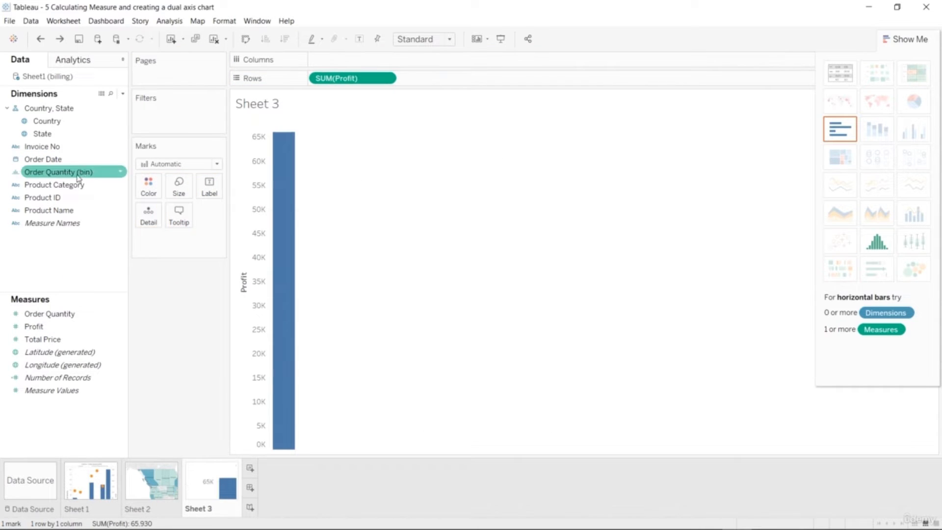
Break Profit down by placing Product Category on the columns, and inspect the values of the bars.
drag(68, 185, 400, 67)
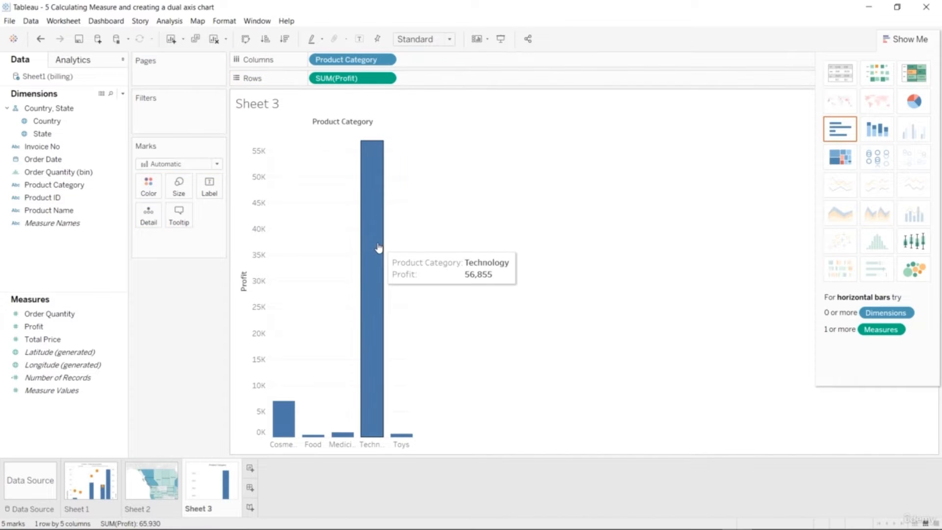
mouse_move(287, 420)
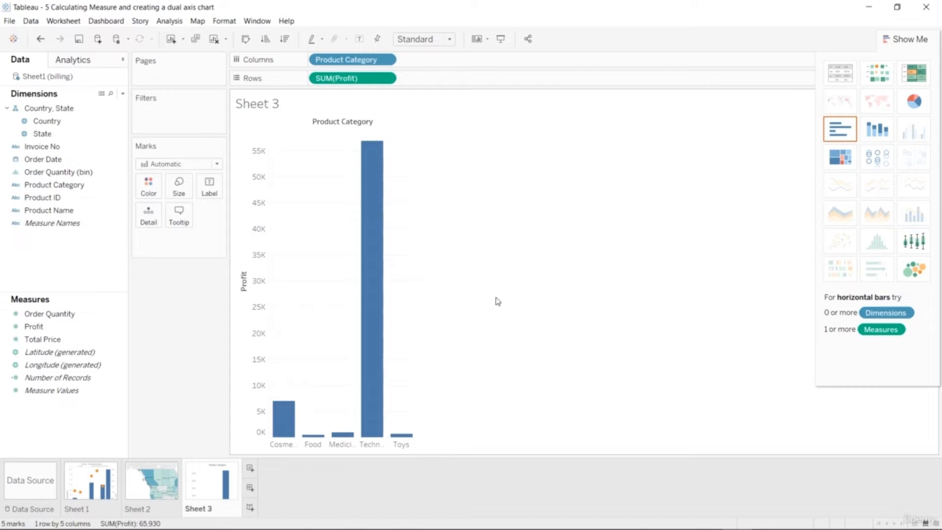
Try sizing the bars by Order Quantity and switching to pie and stacked bar charts, then undo these trials.
click(71, 318)
drag(71, 318, 178, 188)
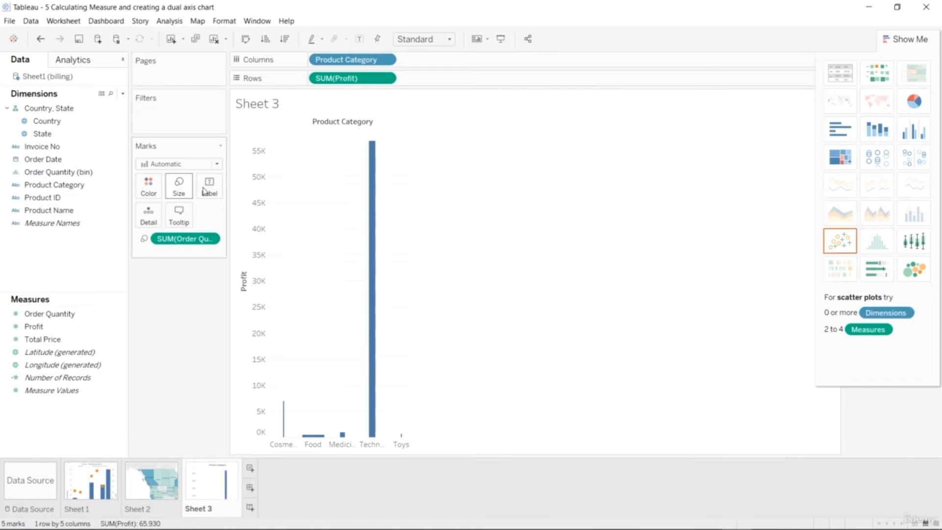
click(910, 111)
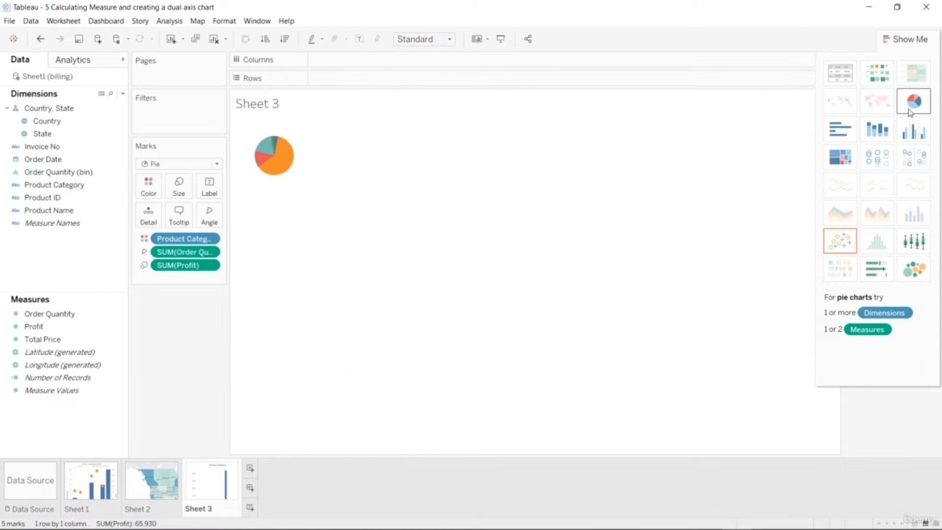
click(892, 136)
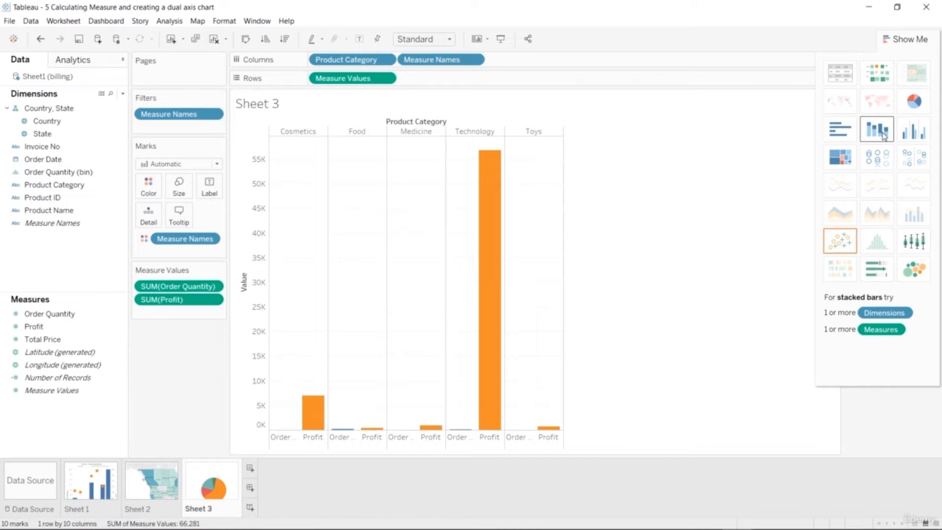
click(883, 136)
key(ctrl+z)
key(ctrl+z)
key(ctrl+z)
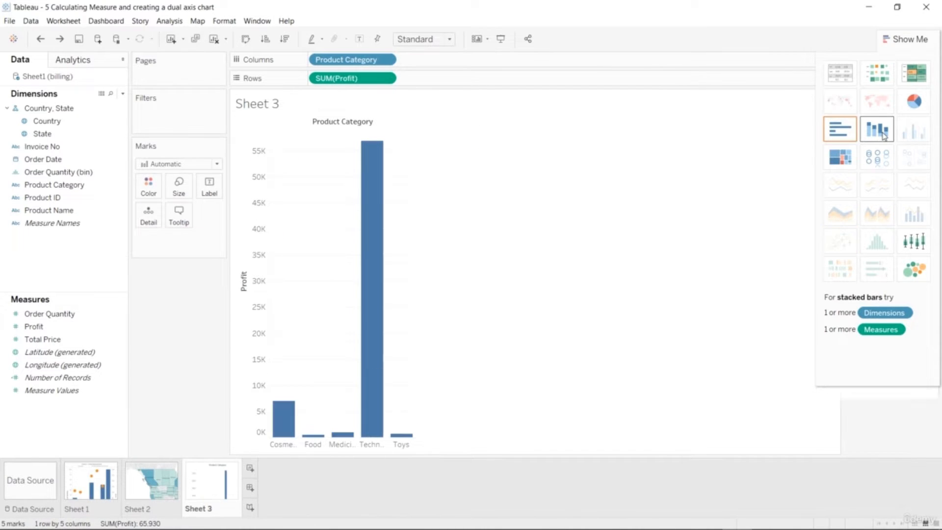
Try box-and-whisker plots for Profit by Product Category, then change the chart to packed bubbles.
click(915, 246)
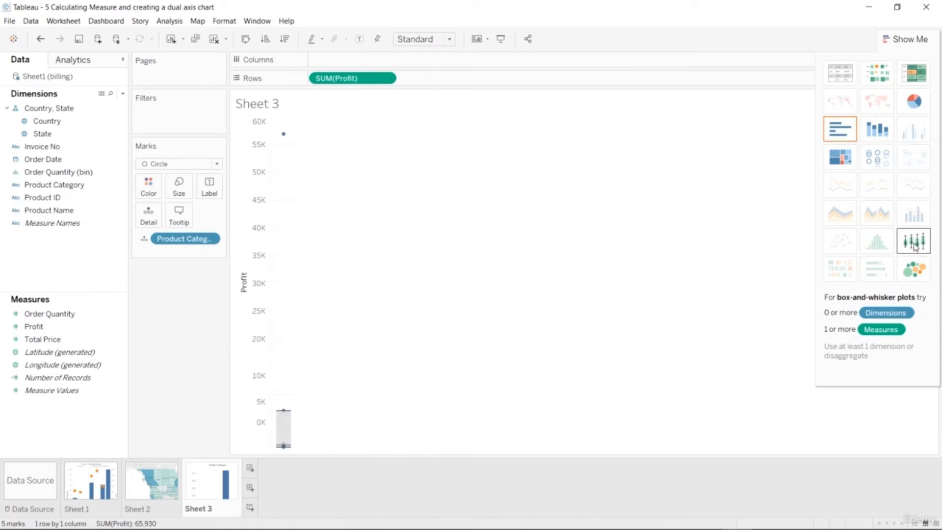
click(914, 269)
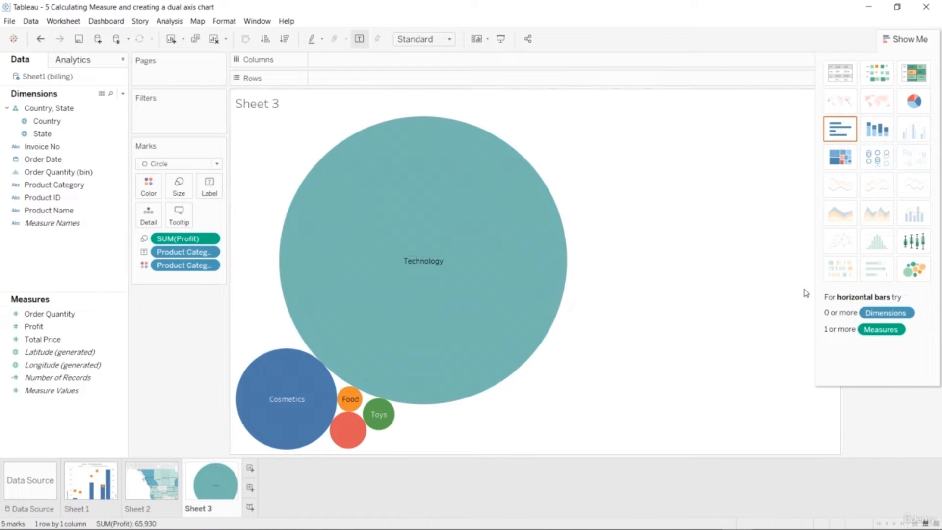
Try sizing the bubbles by Order Quantity with Profit in the tooltip, then restore the bubbles sized by Profit.
click(108, 338)
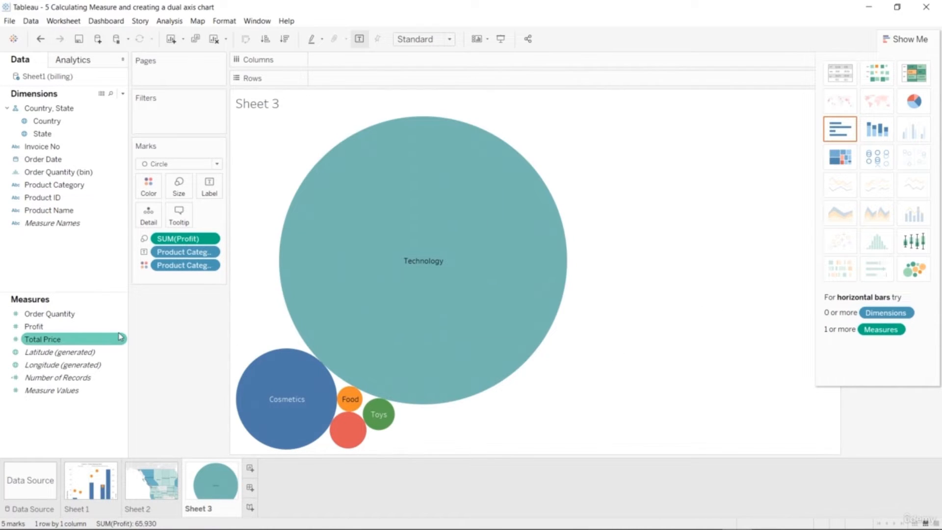
click(210, 265)
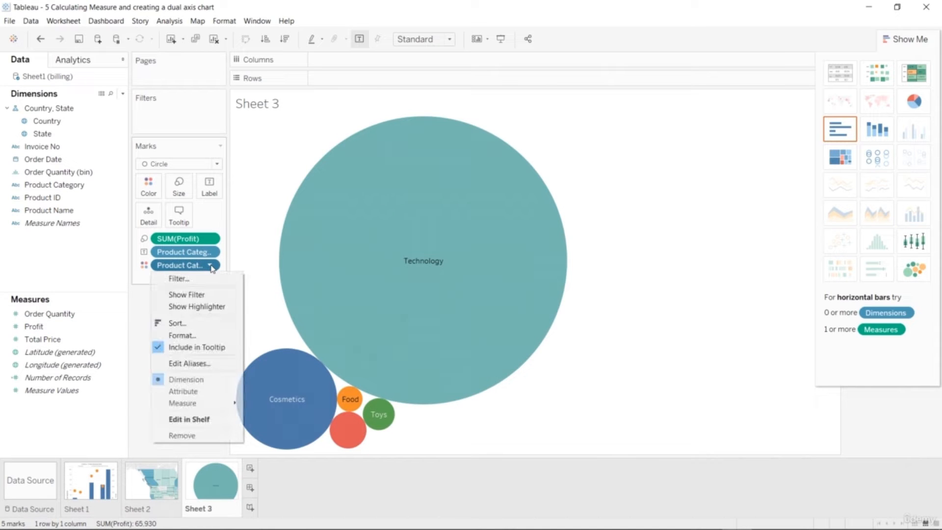
click(211, 267)
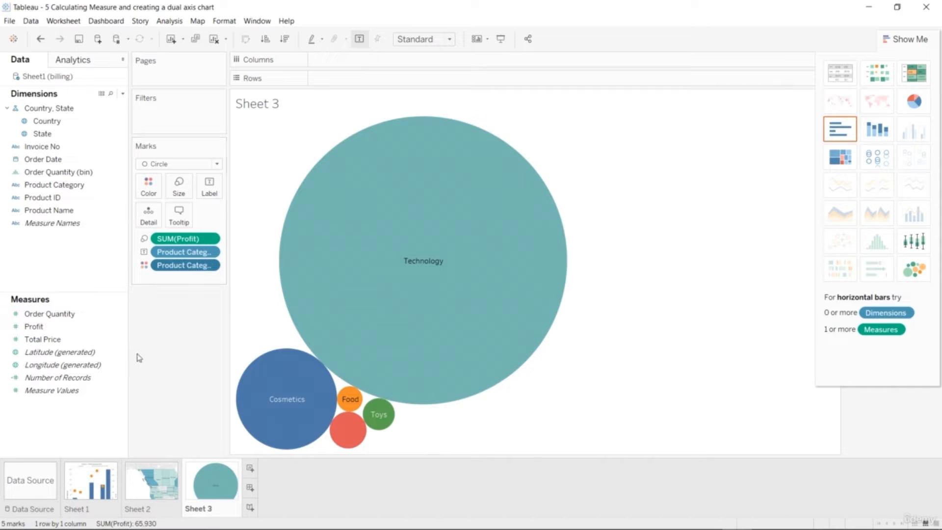
drag(82, 314, 191, 192)
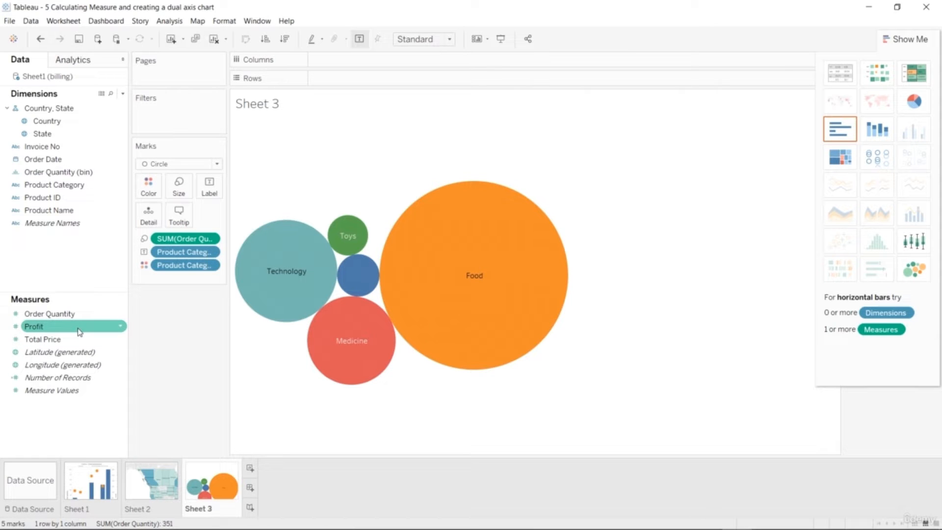
drag(79, 326, 179, 216)
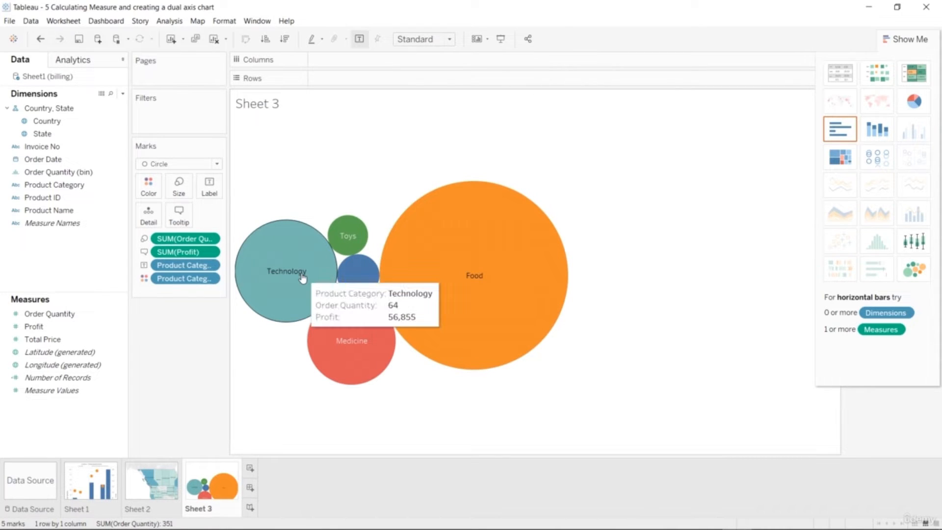
key(ctrl+z)
key(ctrl+y)
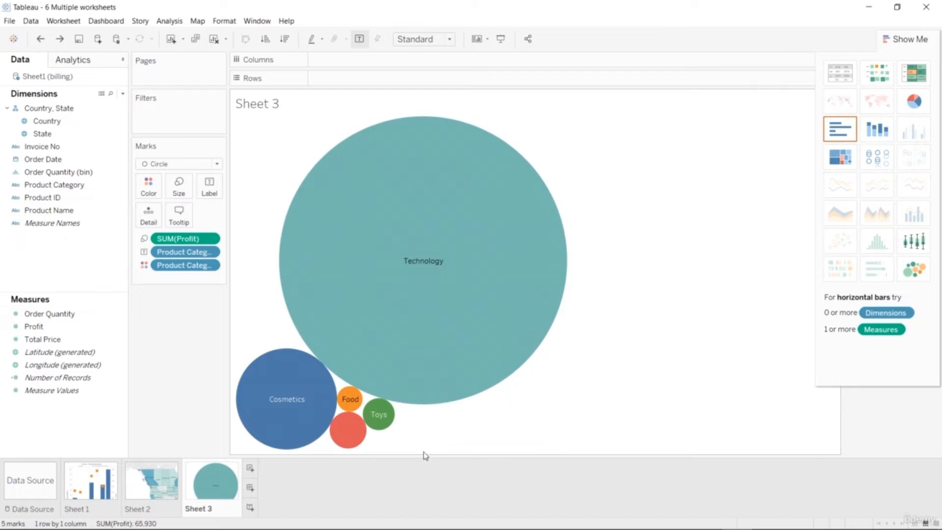
Review the earlier sheets and set the Order Quantity colour palette of the Sheet 2 map to Purple.
click(160, 483)
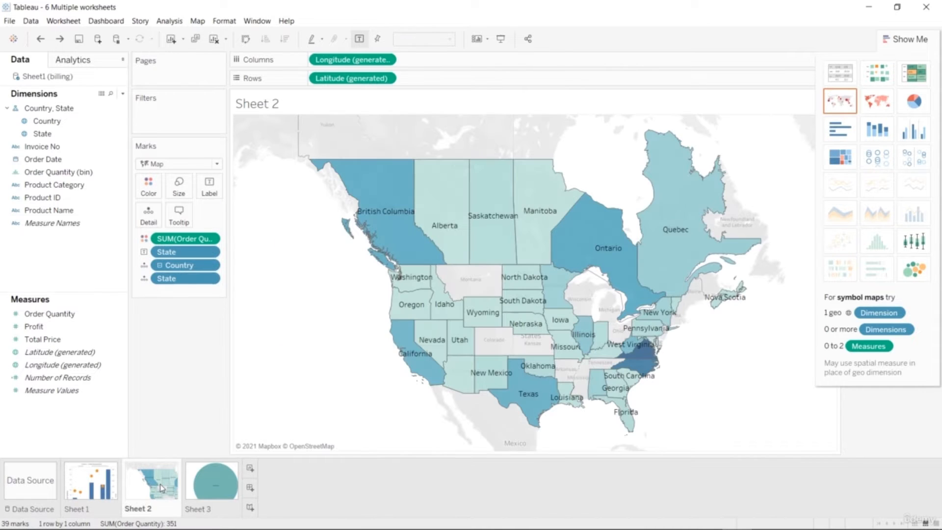
click(104, 487)
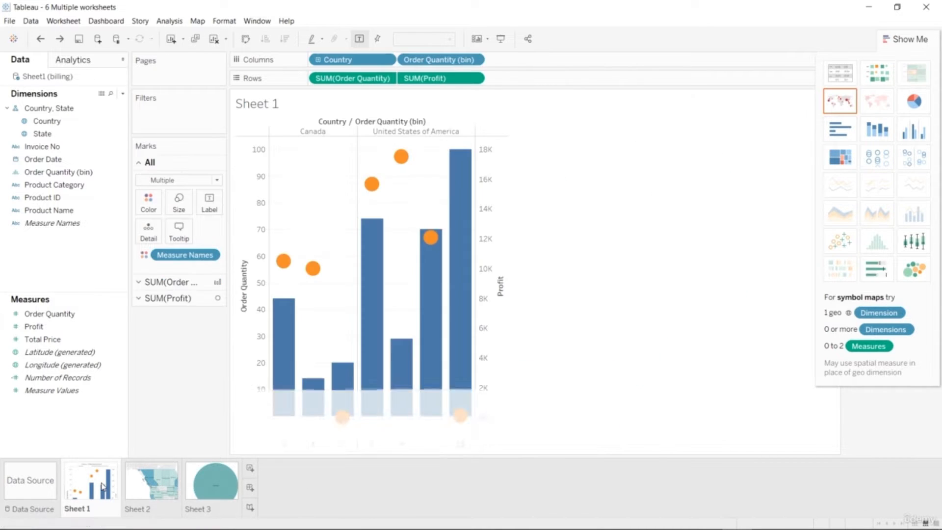
click(163, 489)
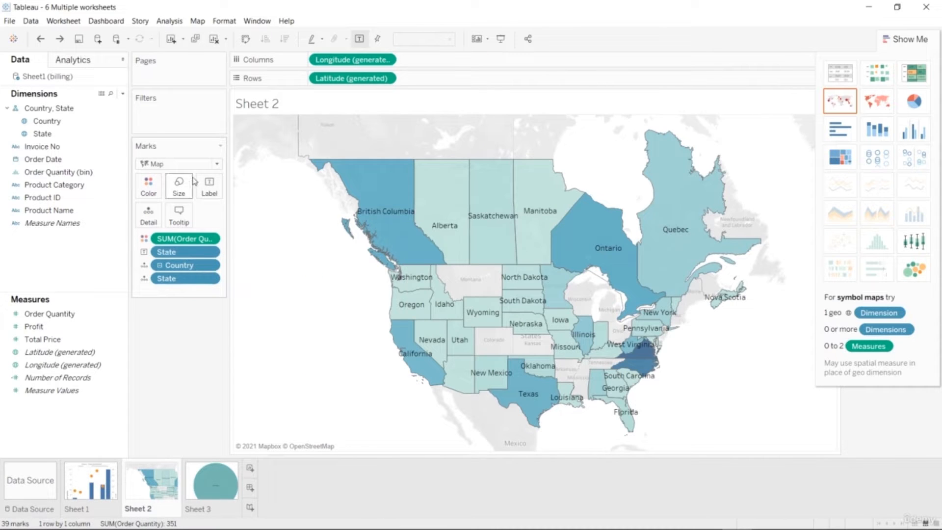
click(156, 191)
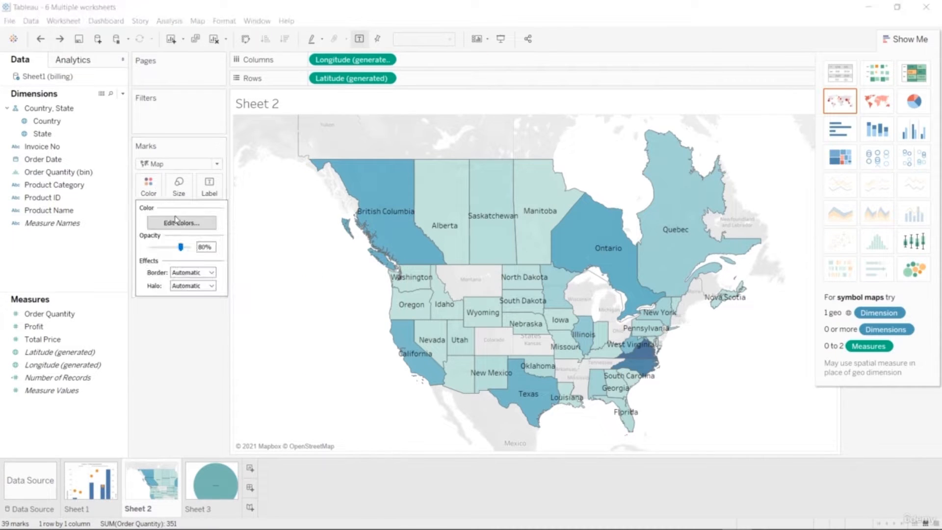
click(182, 222)
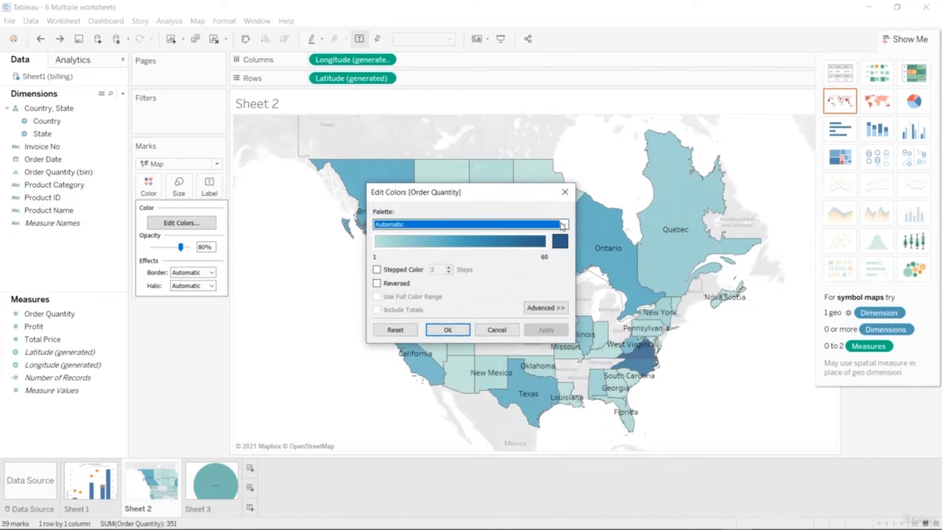
click(514, 224)
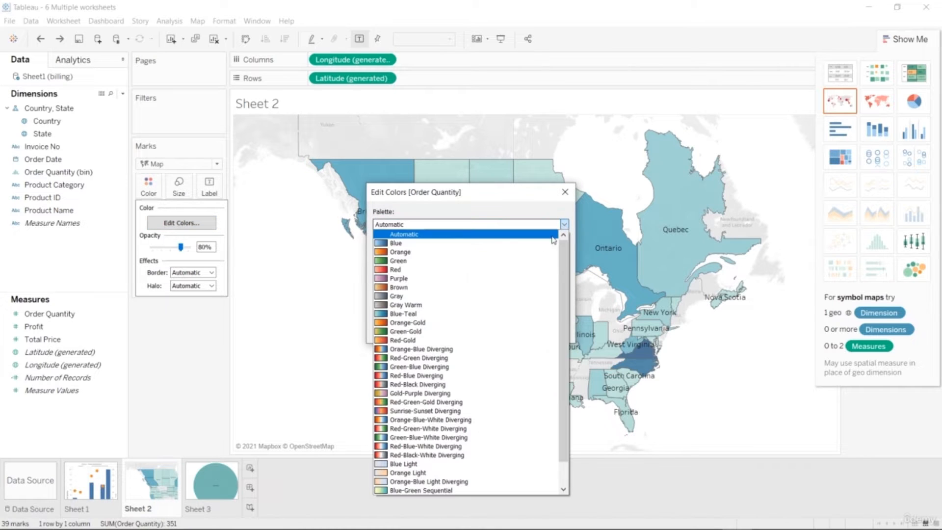
click(513, 279)
click(447, 329)
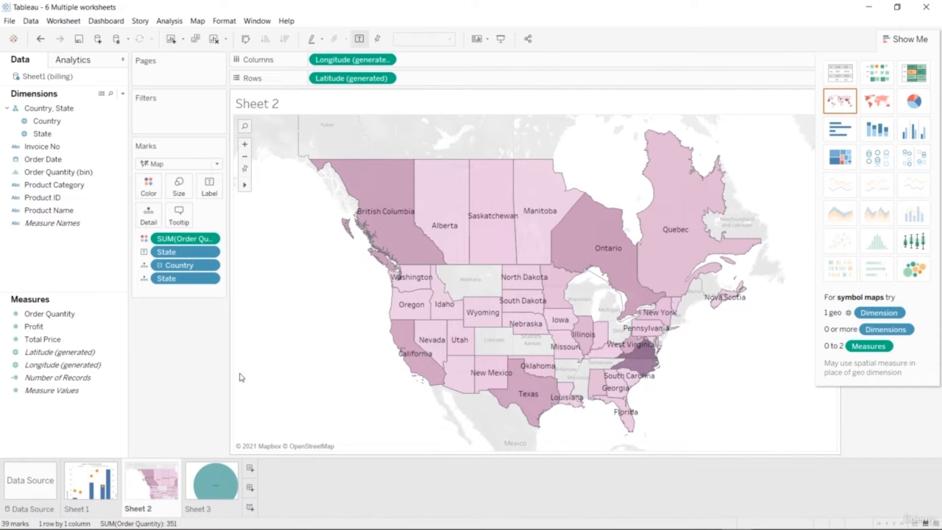
Create a new dashboard and place Sheet 1 on it, with the Sheet 2 map beside it below the Measure Names legend.
click(252, 508)
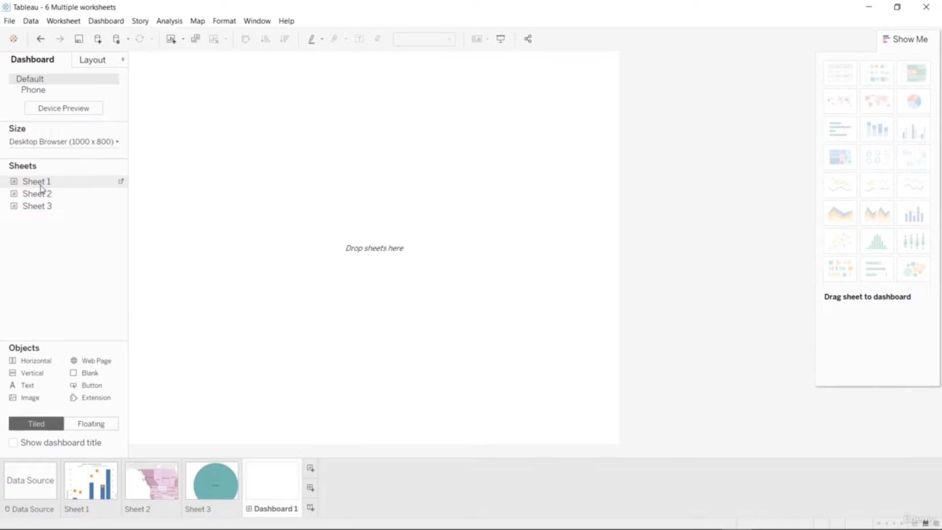
drag(63, 193, 226, 195)
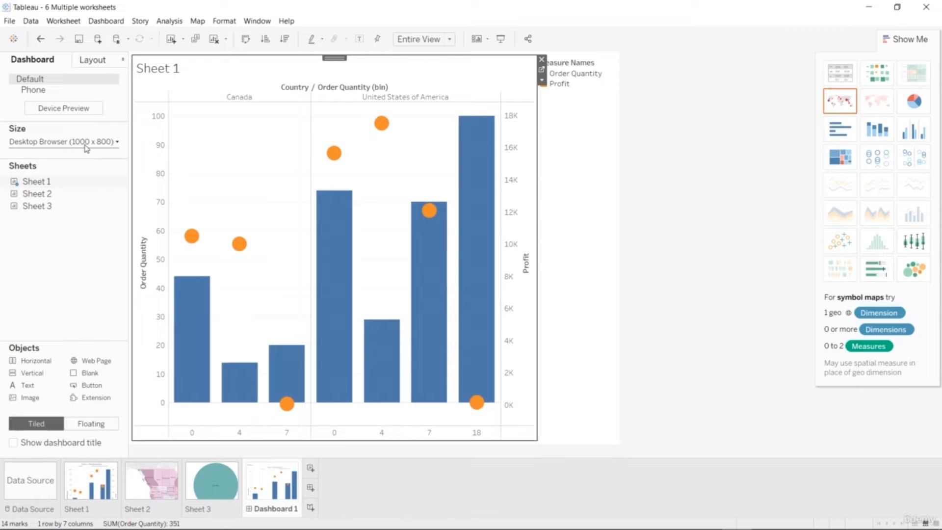
drag(64, 193, 558, 200)
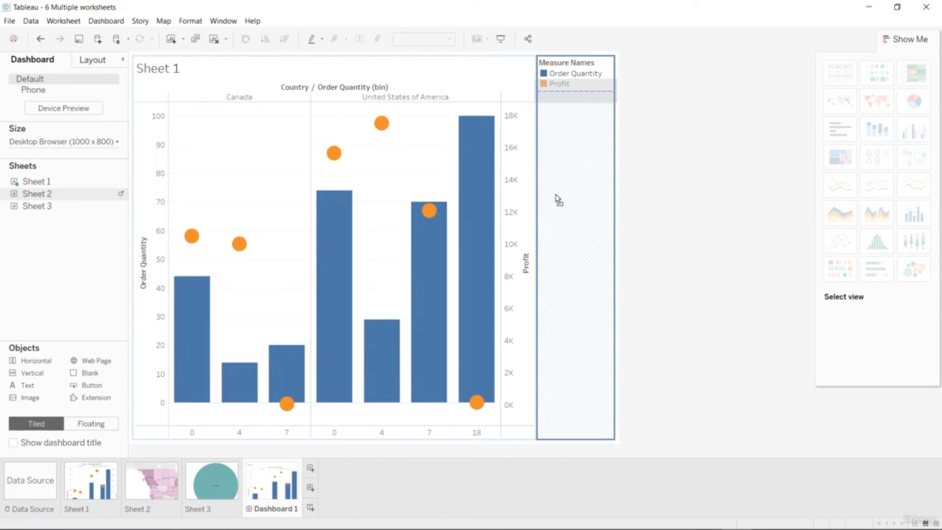
drag(510, 219, 510, 219)
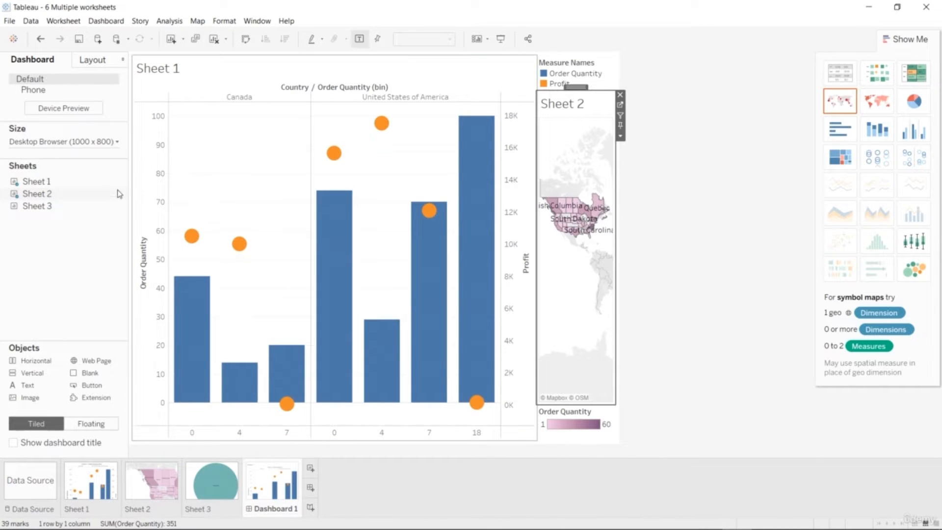
Set the dashboard size to Automatic, hide the chart suggestions, and widen the Sheet 2 map to over half of the dashboard.
click(112, 141)
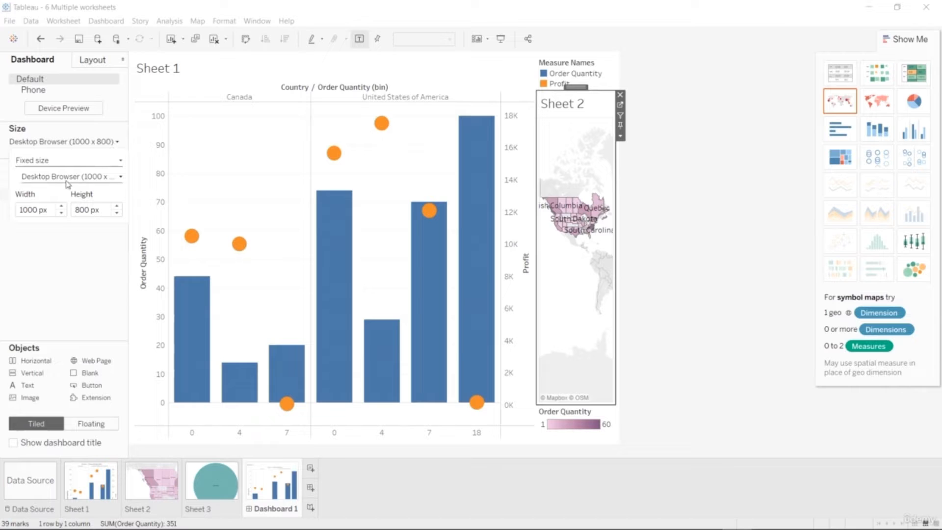
click(75, 164)
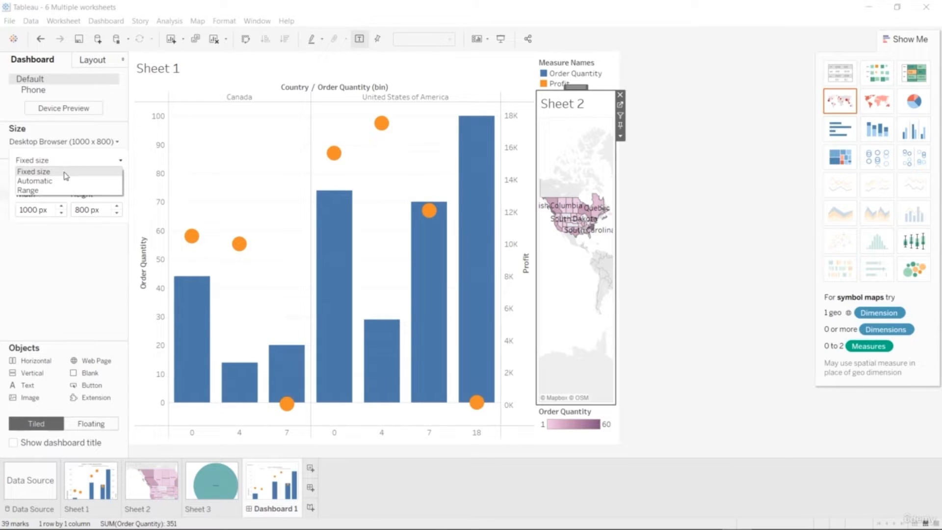
click(61, 183)
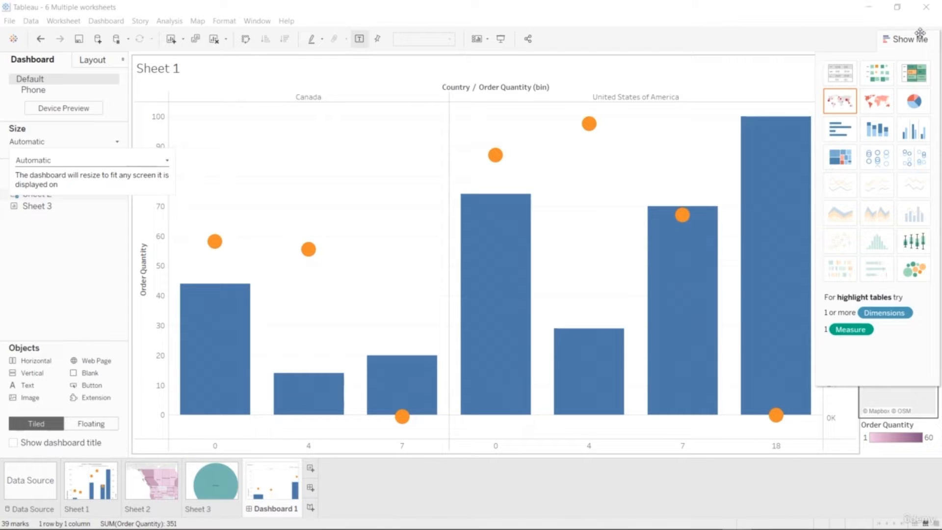
click(908, 47)
click(906, 40)
click(870, 147)
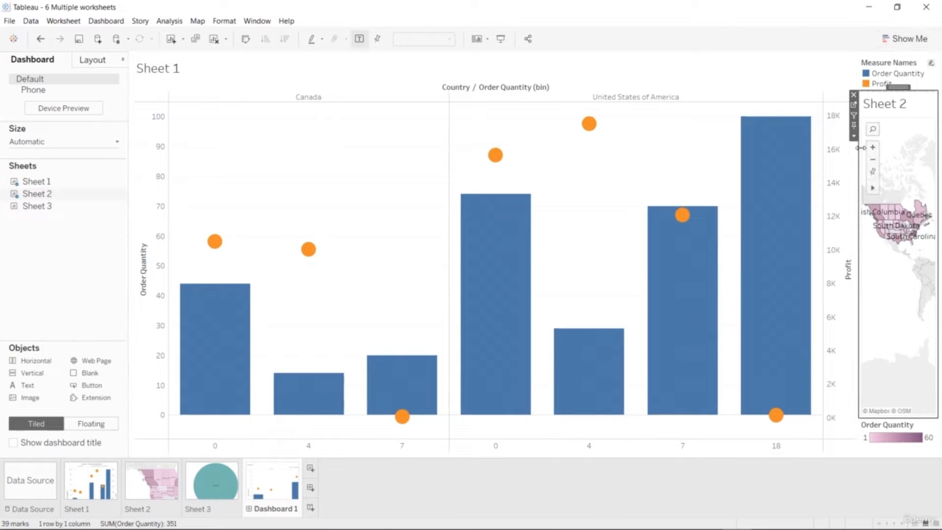
drag(857, 147, 413, 209)
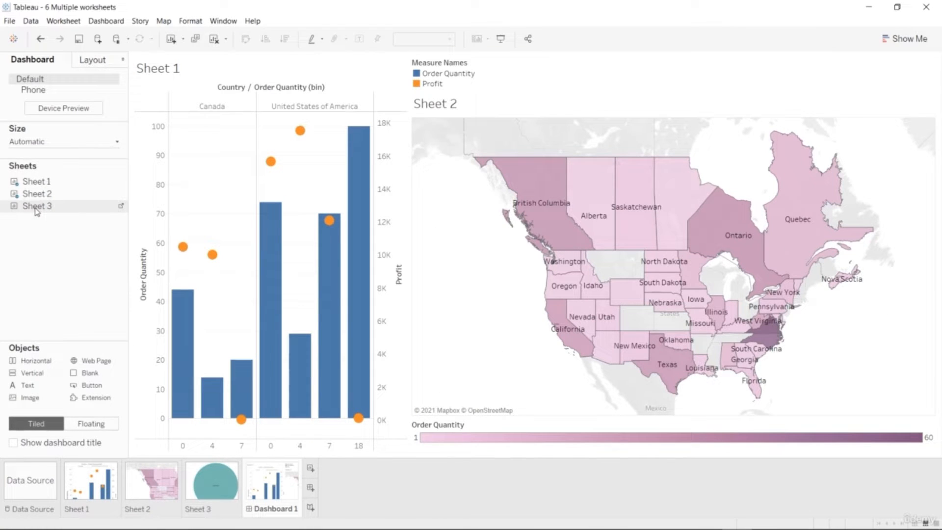
Try placing and resizing Sheet 3 between the bar chart and the map, then remove it from the dashboard.
drag(51, 217, 349, 340)
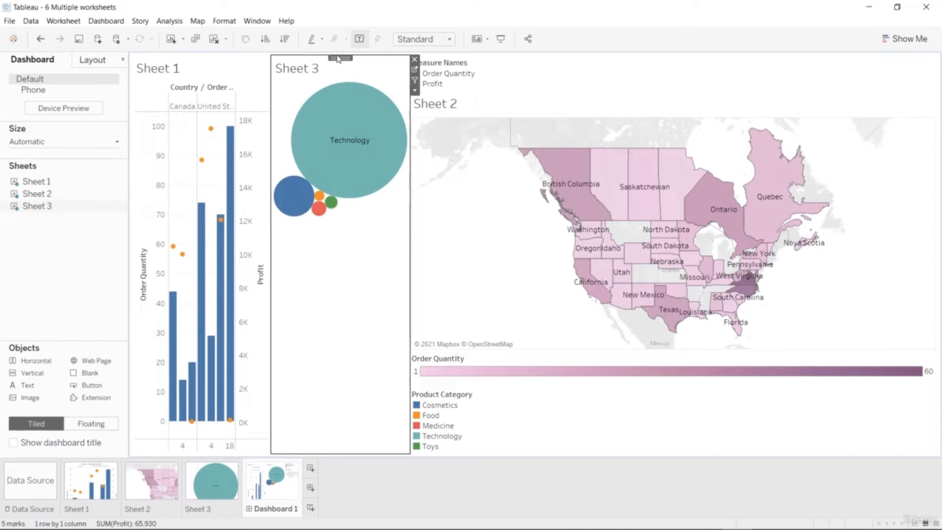
drag(339, 59, 351, 236)
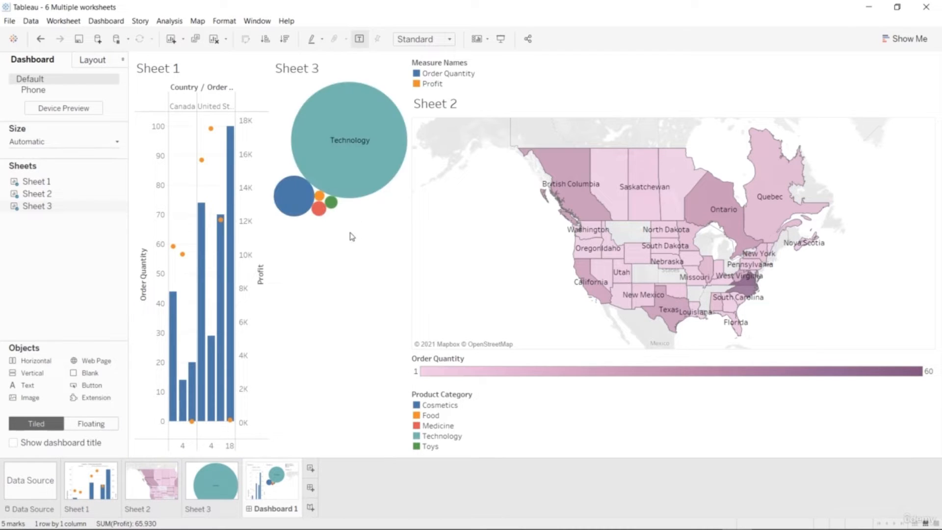
drag(339, 58, 370, 213)
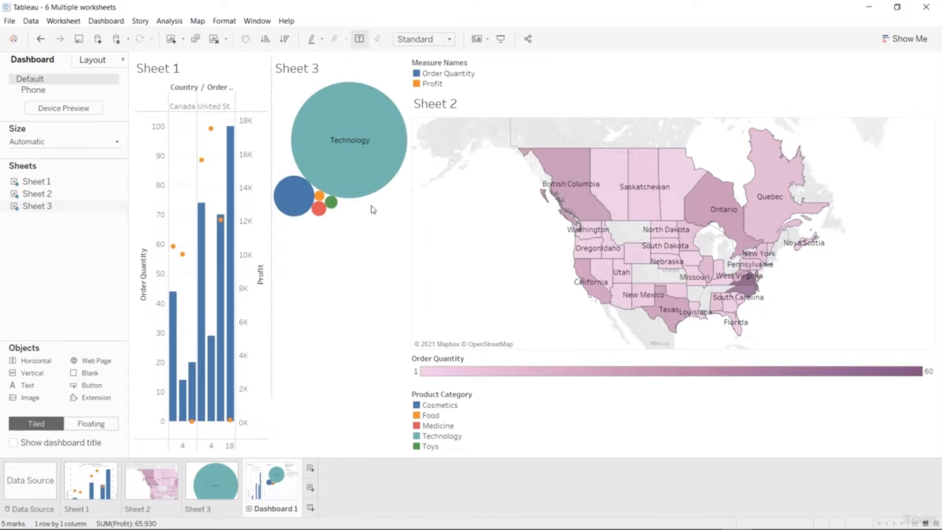
drag(271, 350, 415, 338)
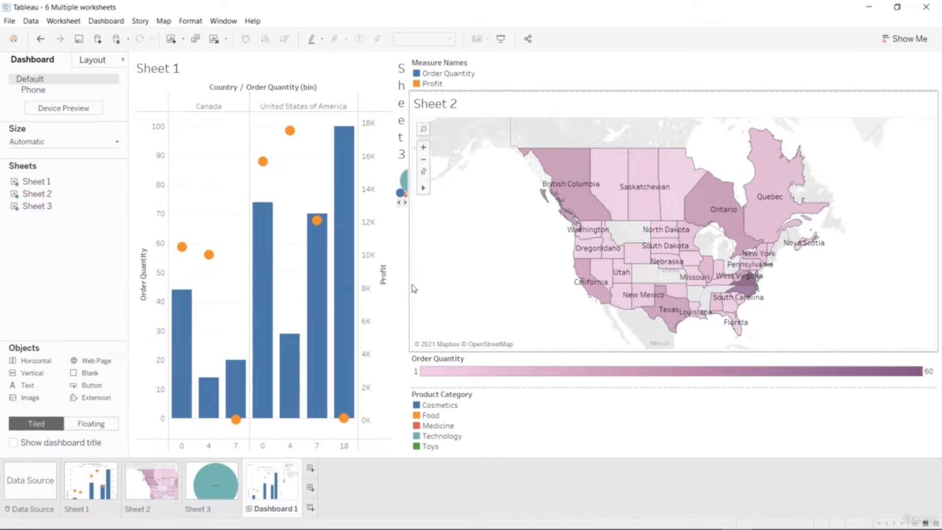
drag(394, 277, 376, 272)
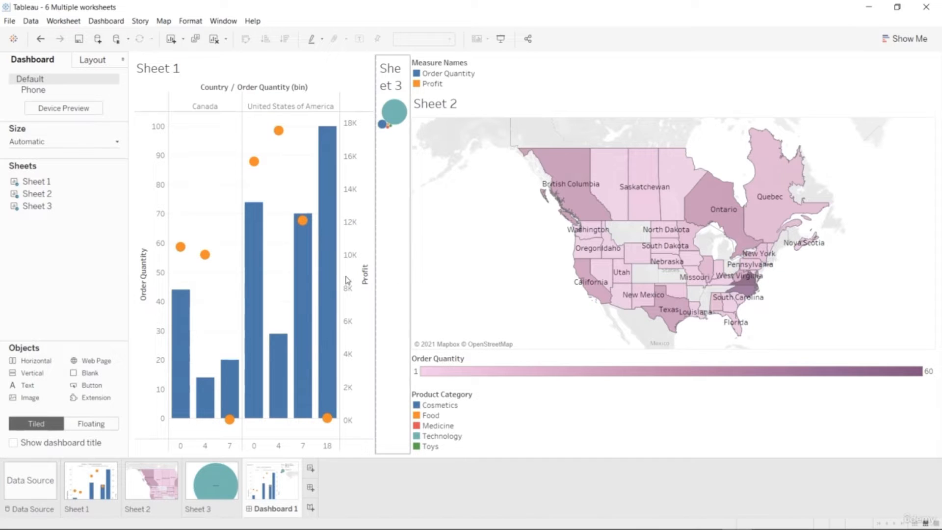
click(39, 208)
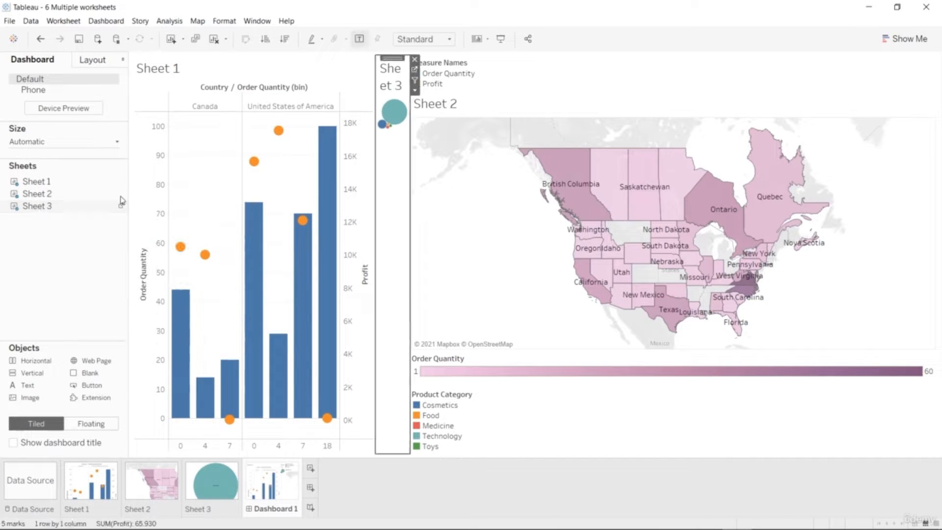
click(414, 60)
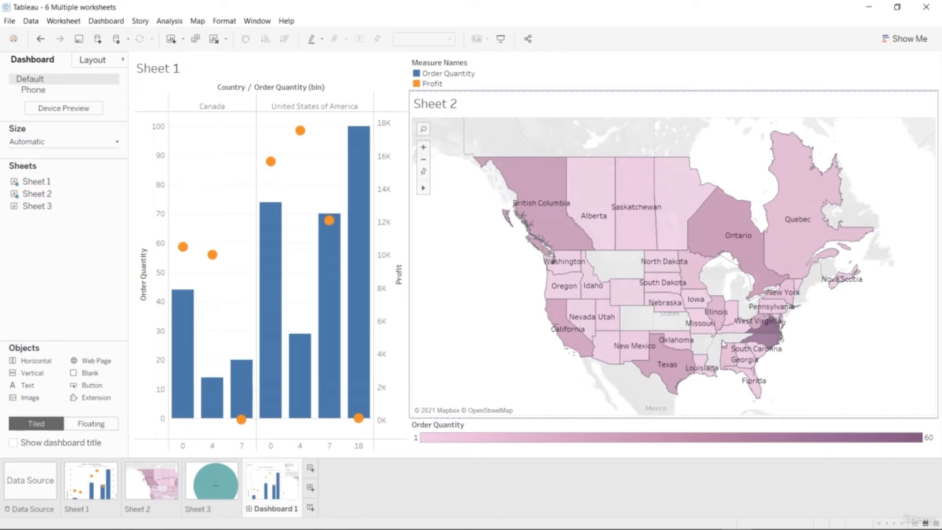
Add Sheet 3 on the far side of the Sheet 2 map and widen the Sheet 1 chart to show both country headers.
mouse_move(39, 207)
drag(39, 209, 930, 272)
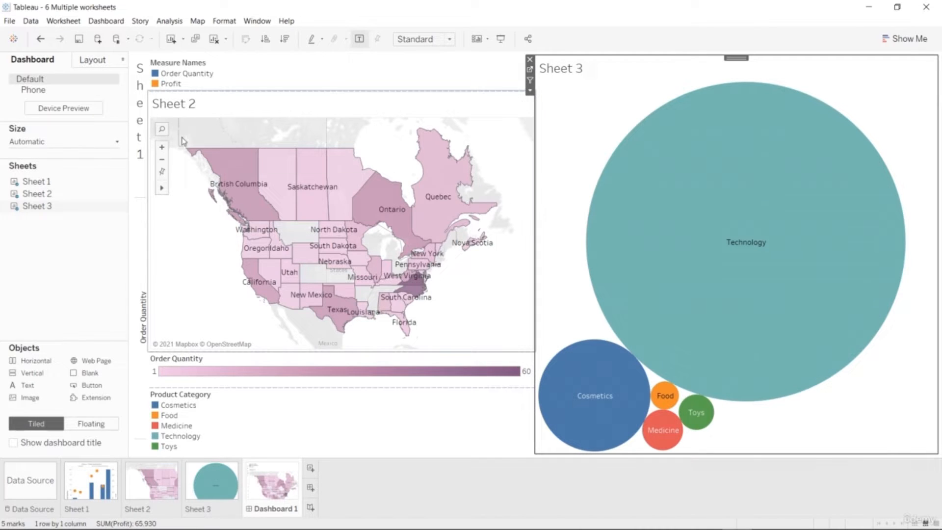
drag(149, 159, 245, 158)
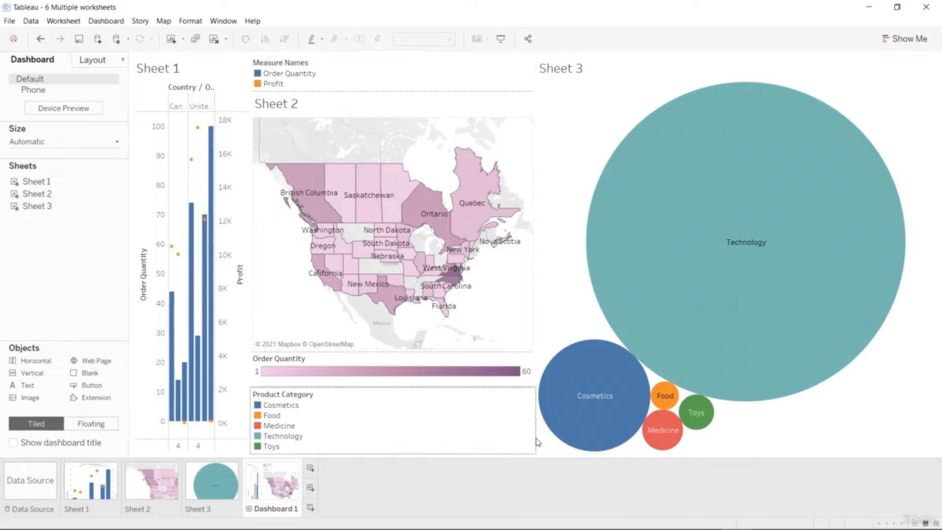
click(534, 273)
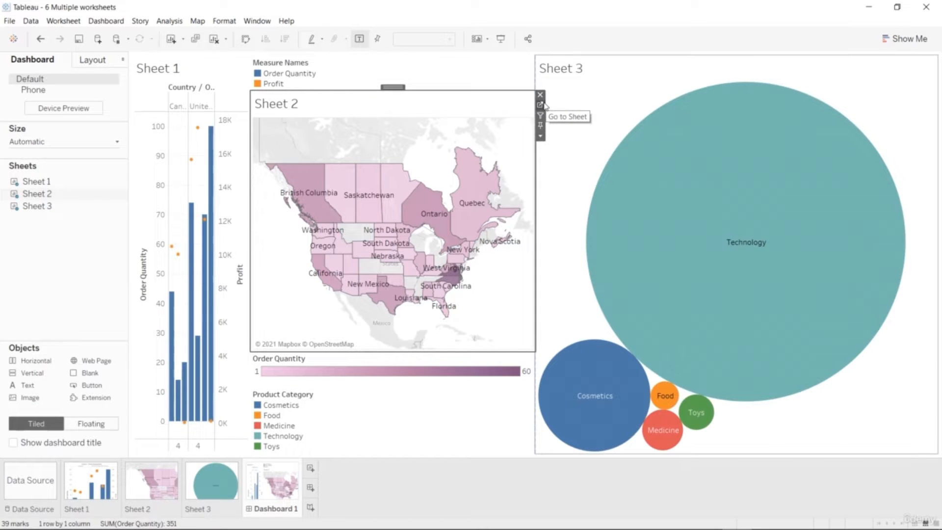
drag(248, 275, 321, 274)
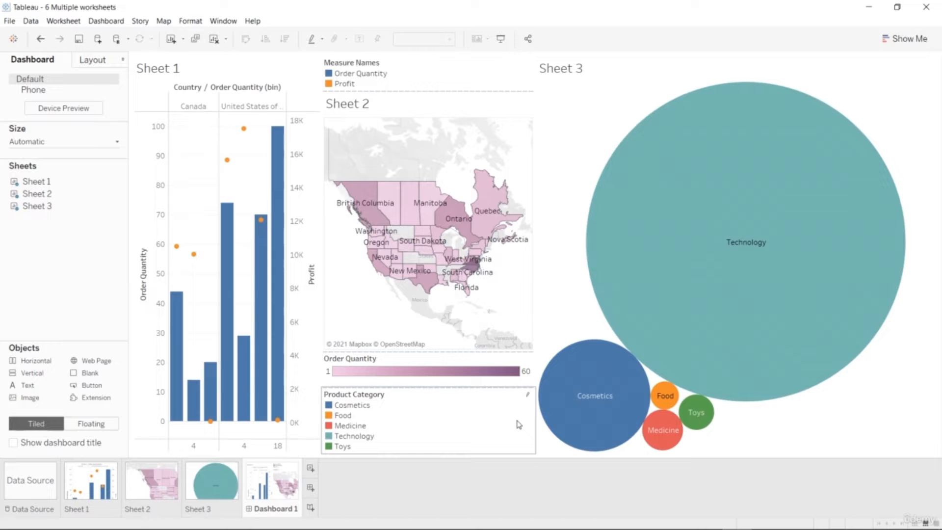
Set new objects to Floating, narrow Sheet 3, and rebalance the widths of Sheet 1 and the map so all three charts are readable.
click(92, 424)
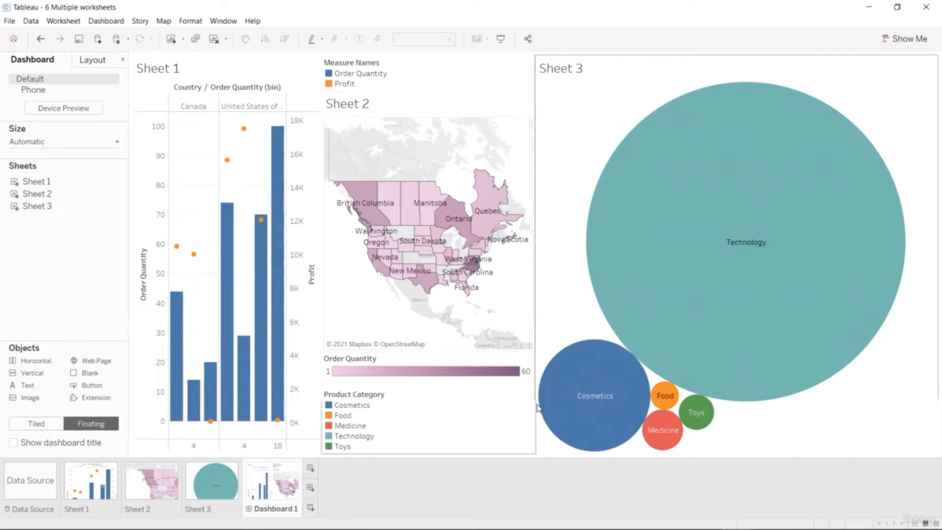
drag(538, 407, 611, 403)
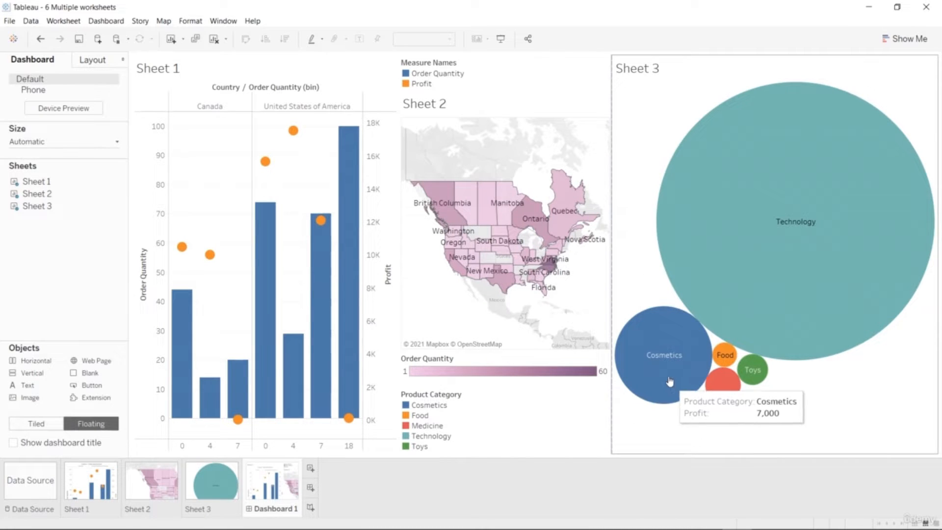
drag(612, 277, 738, 277)
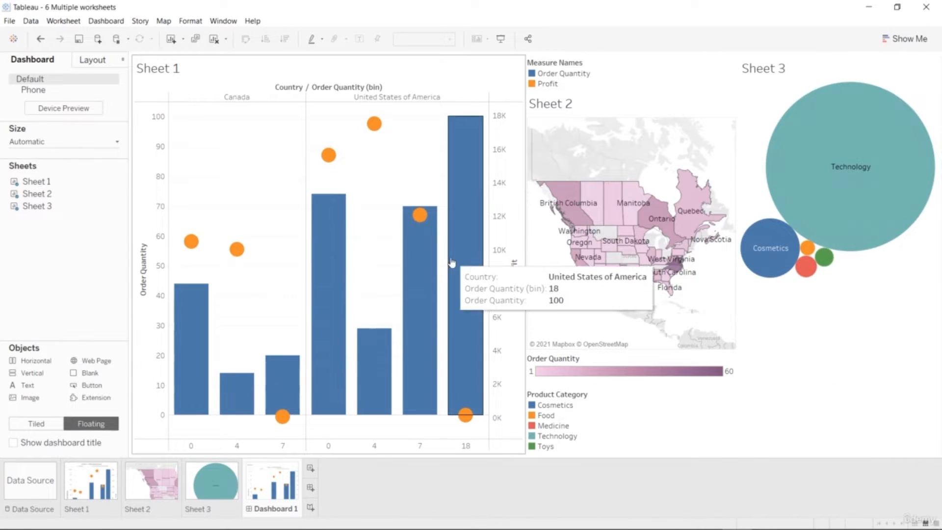
drag(493, 264, 416, 264)
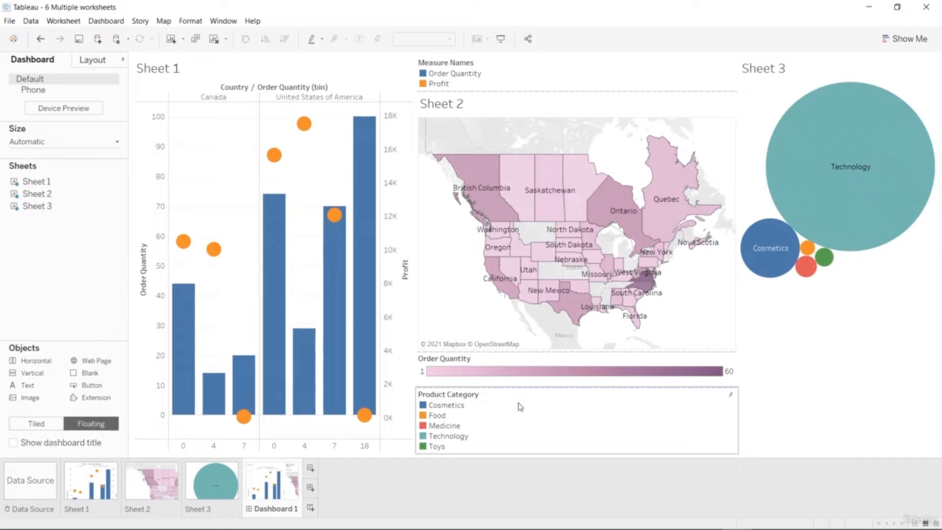
Examine the Product Category colour options without changing them, and highlight Order Quantity and Profit in turn through the Measure Names legend.
click(423, 417)
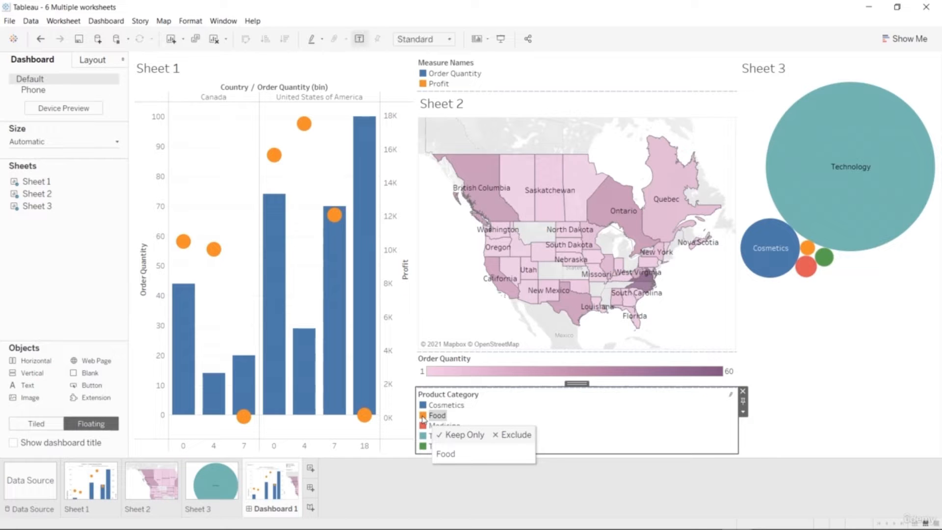
double_click(423, 418)
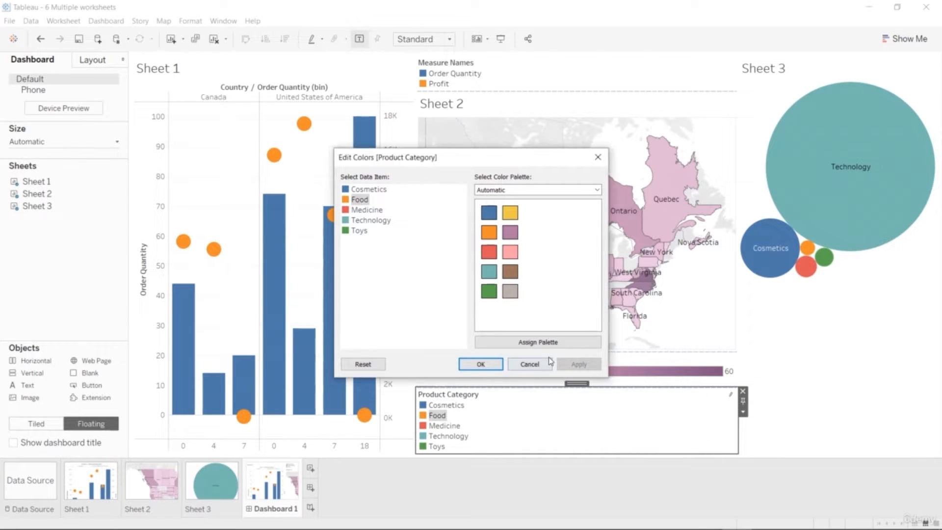
click(530, 364)
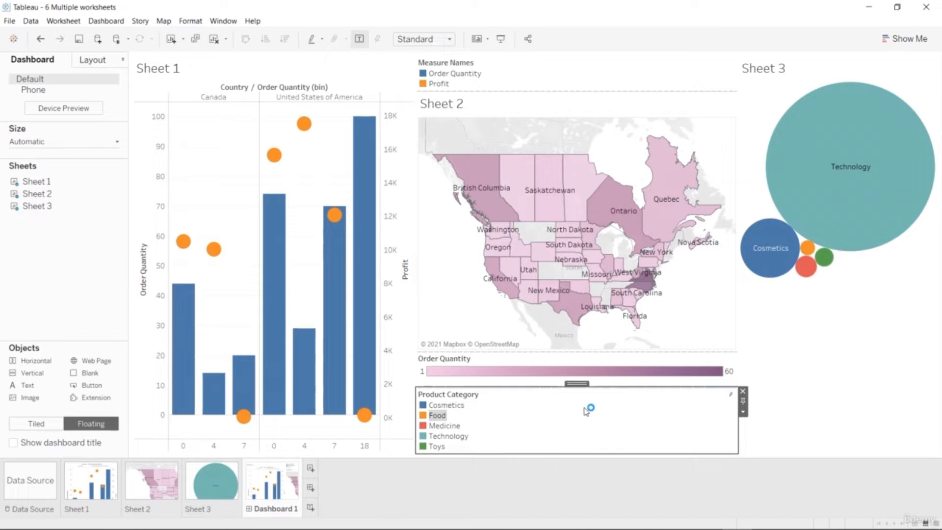
click(425, 73)
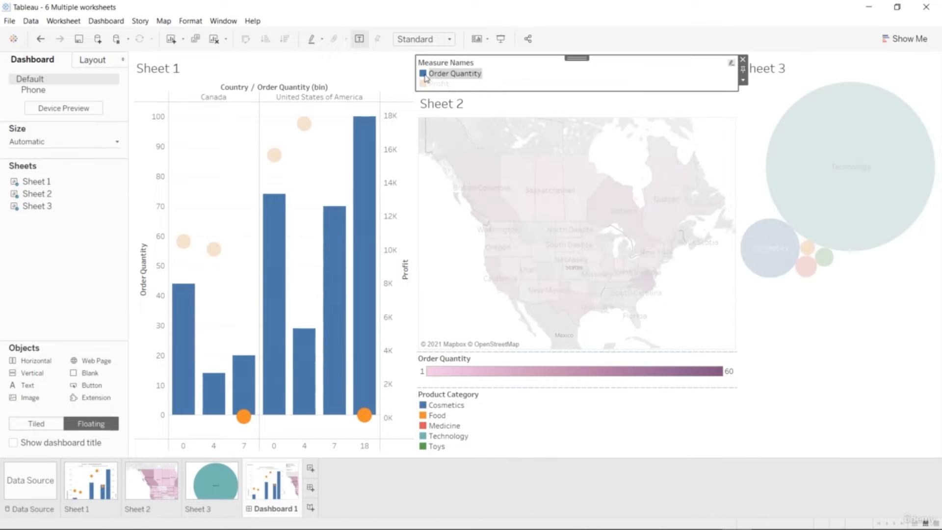
click(425, 77)
click(425, 84)
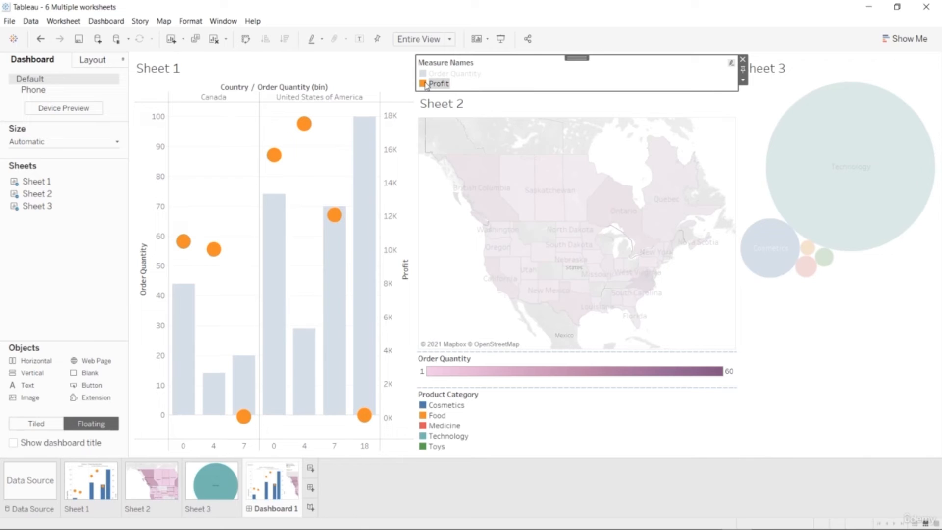
click(425, 84)
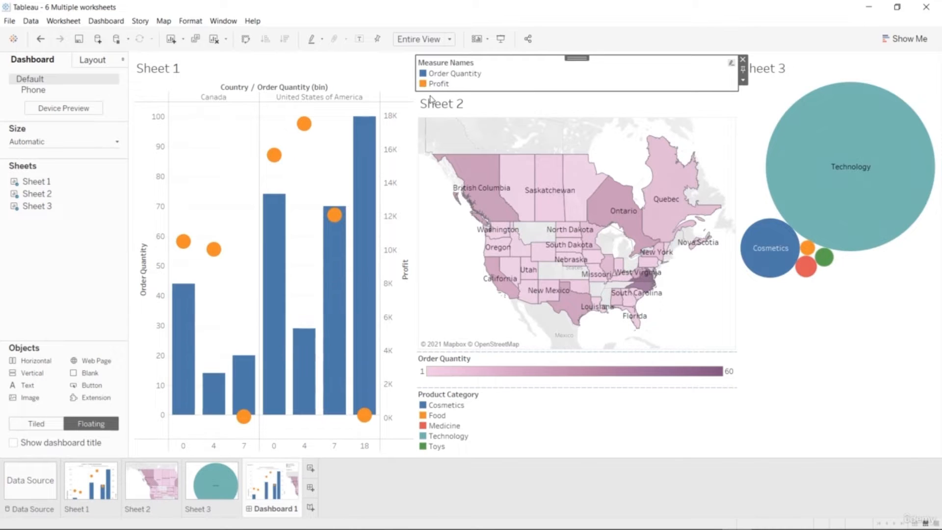
click(580, 375)
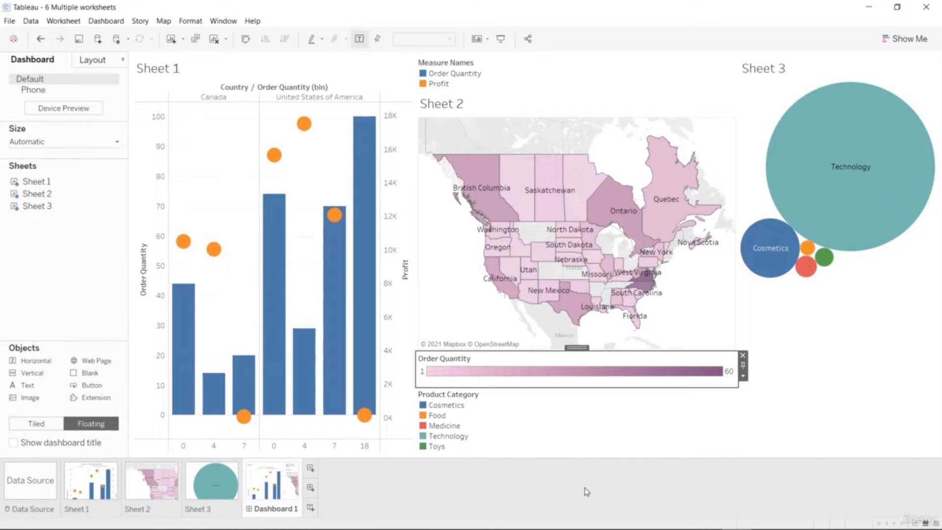
Insert "Profit vs Quantity" before the sheet name in the Sheet 1 chart title, then reopen that title for editing.
click(169, 71)
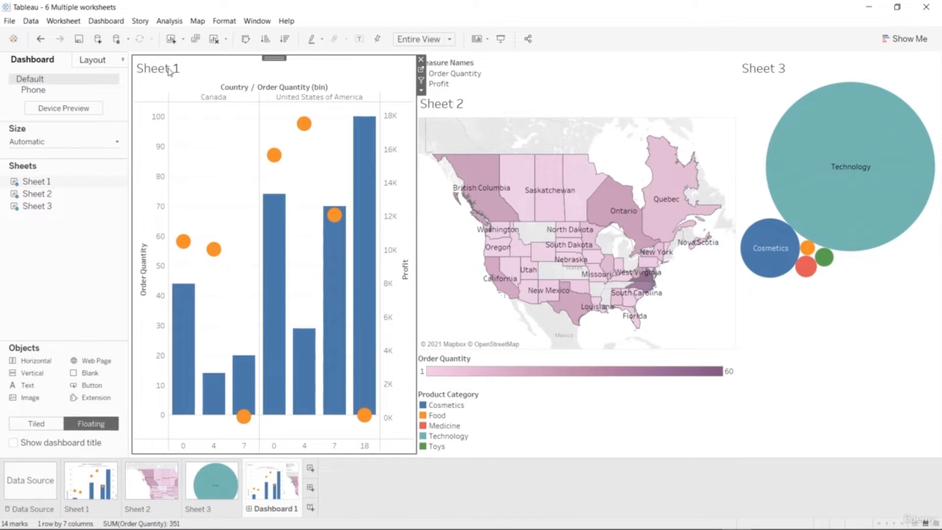
double_click(168, 72)
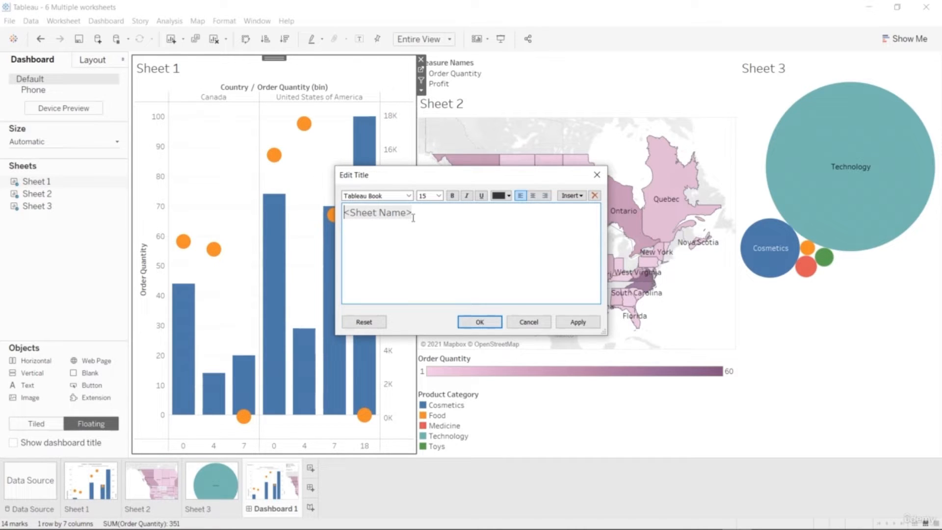
text(B)
key(BackSpace)
text(Profit vs )
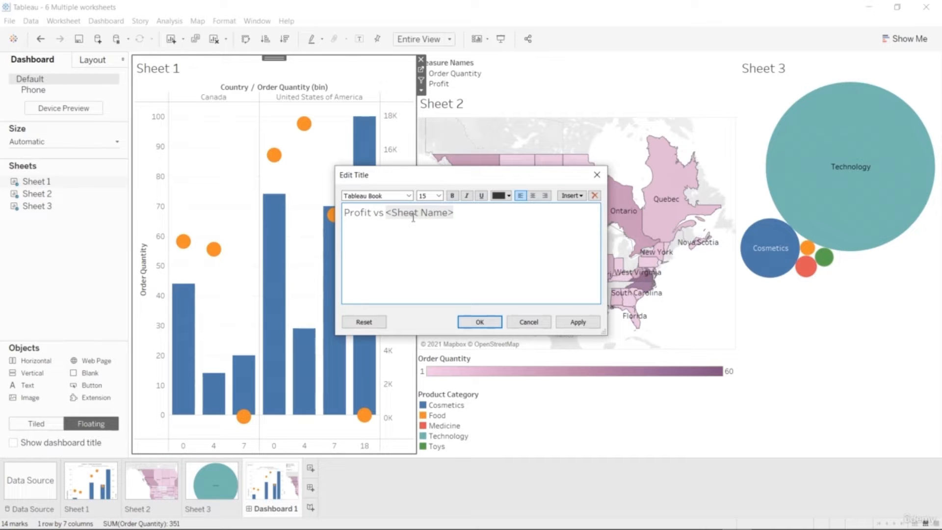
text(Quantity)
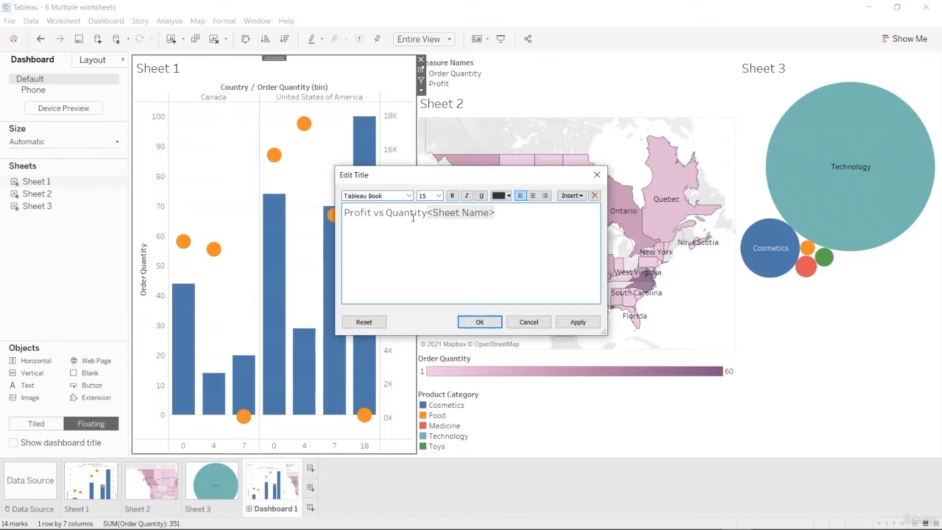
click(480, 322)
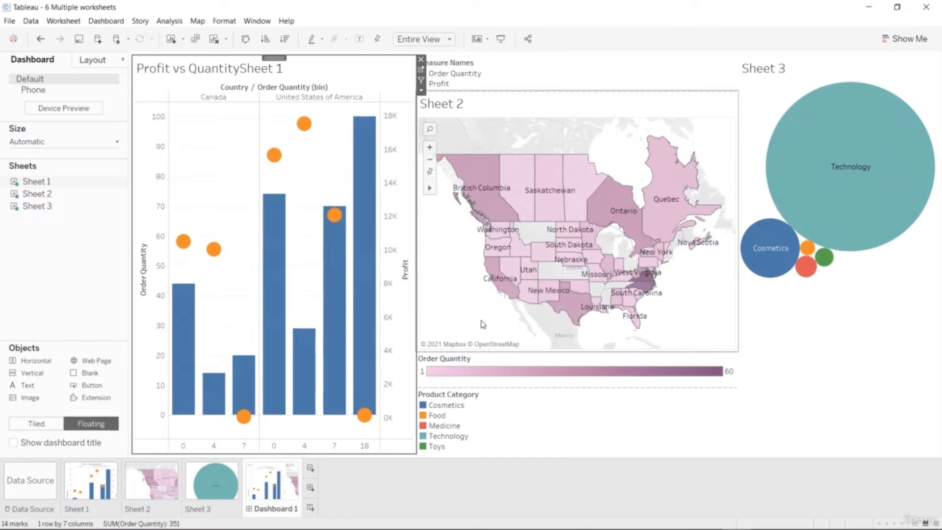
double_click(259, 69)
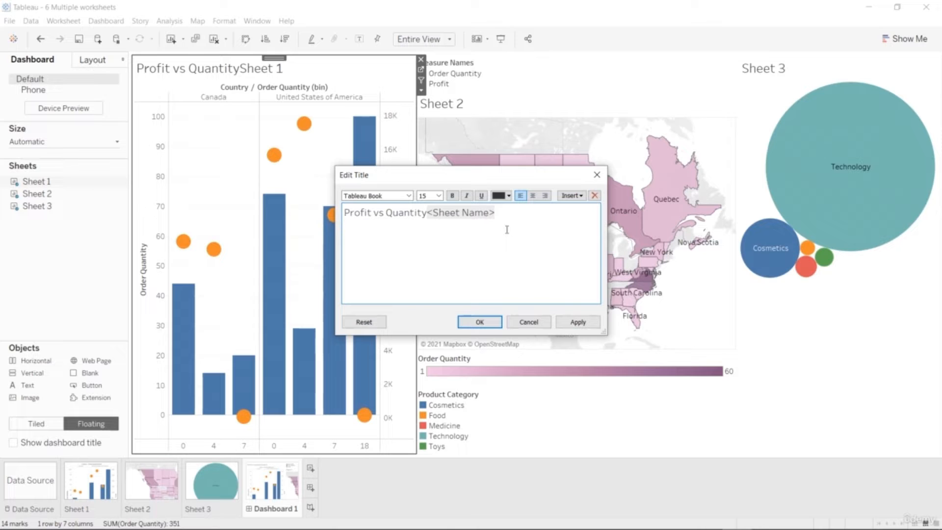
Remove the sheet name placeholder from the bar chart's title, leaving only "Profit vs Quantity", and apply the title.
key(BackSpace)
key(BackSpace)
key(BackSpace)
key(BackSpace)
key(BackSpace)
key(BackSpace)
key(BackSpace)
key(BackSpace)
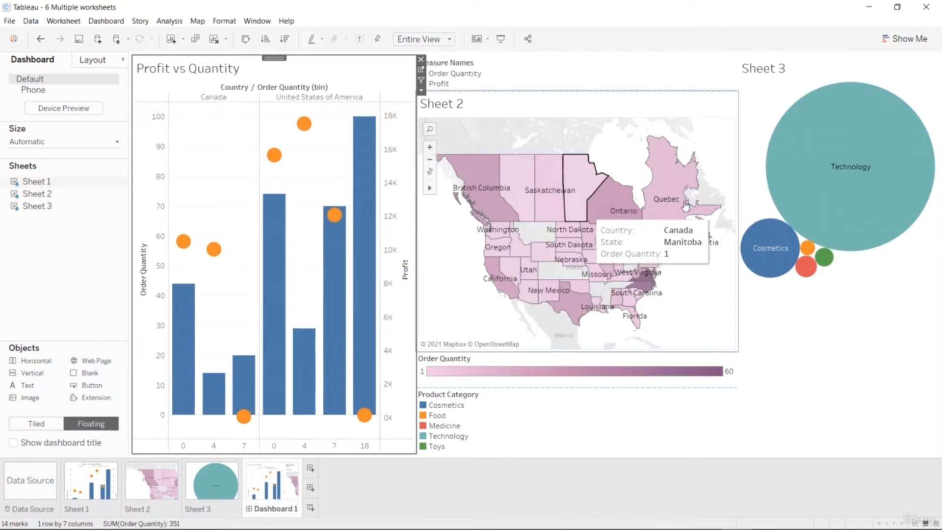
Replace the title of the Sheet 3 bubble chart with "Category Profit".
click(774, 70)
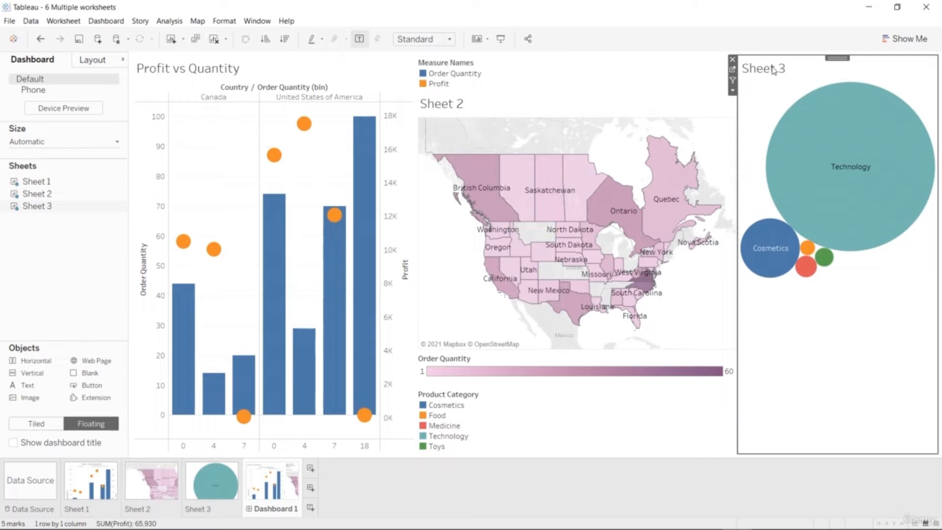
double_click(773, 70)
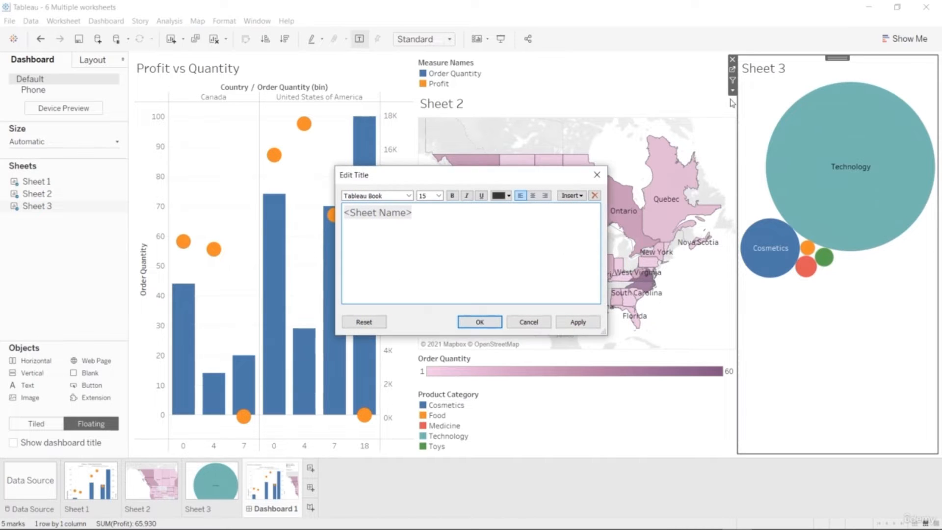
text(Category)
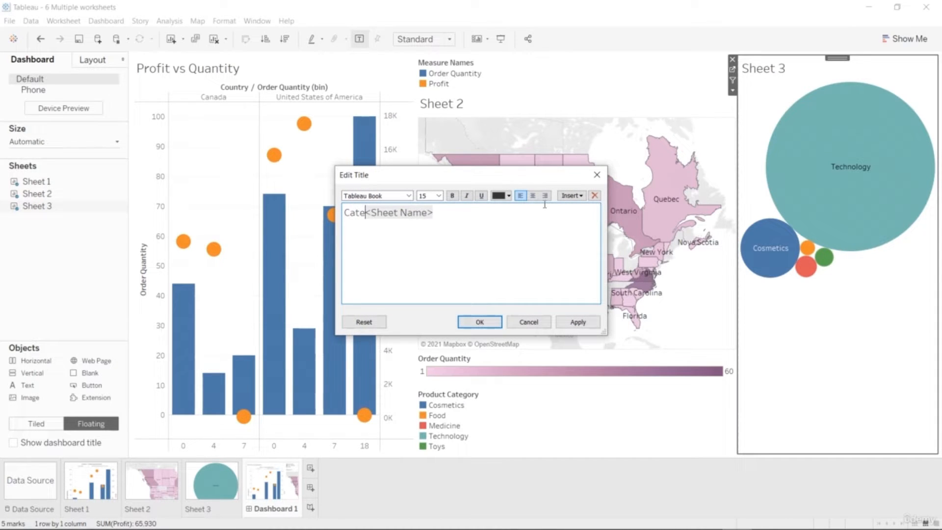
text( Profit)
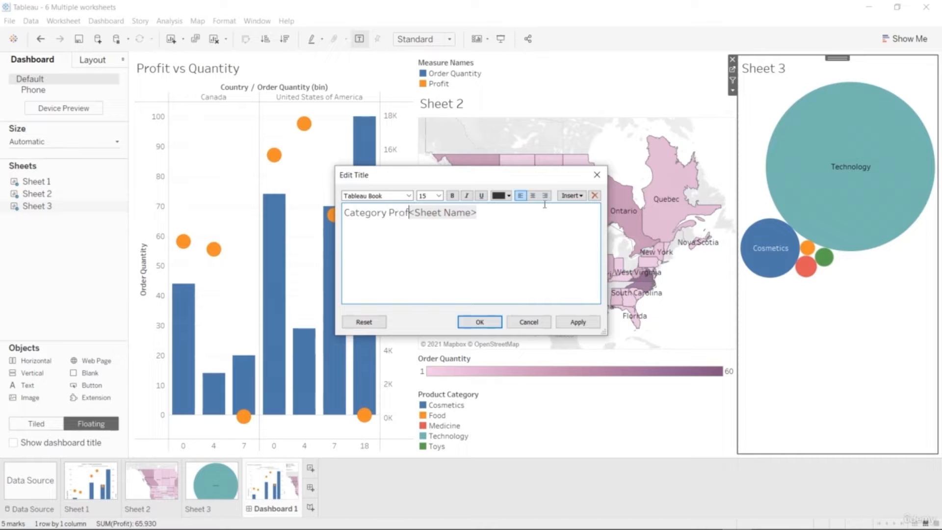
key(Delete)
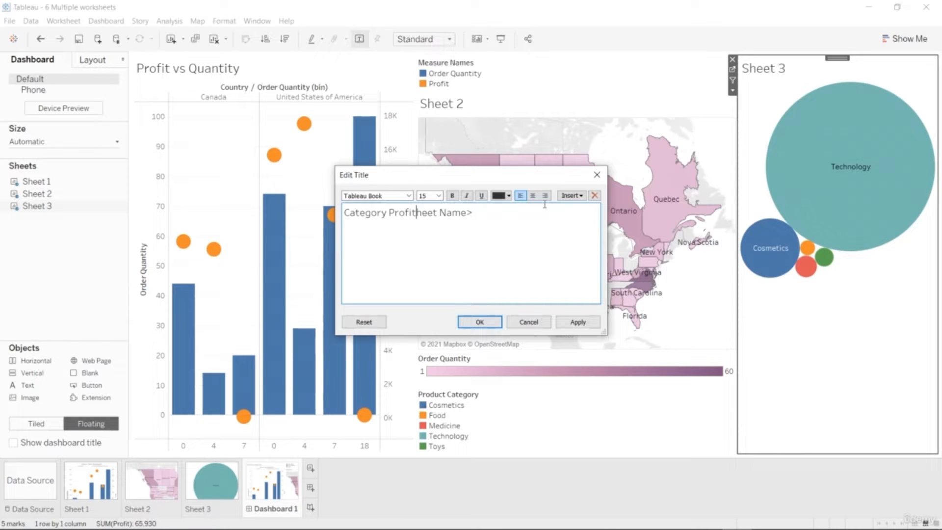
click(479, 323)
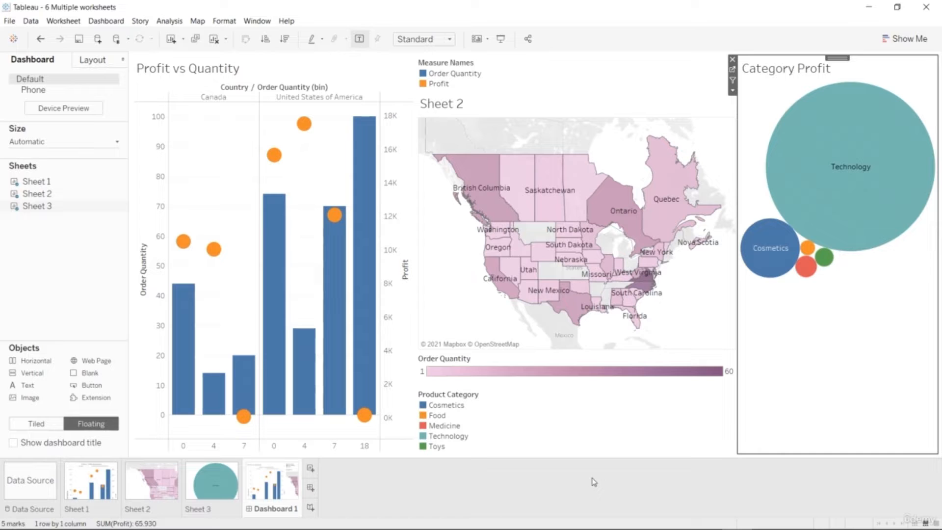
Try the Range sizing option for the dashboard and set the size back to Automatic.
click(69, 142)
click(167, 160)
click(121, 191)
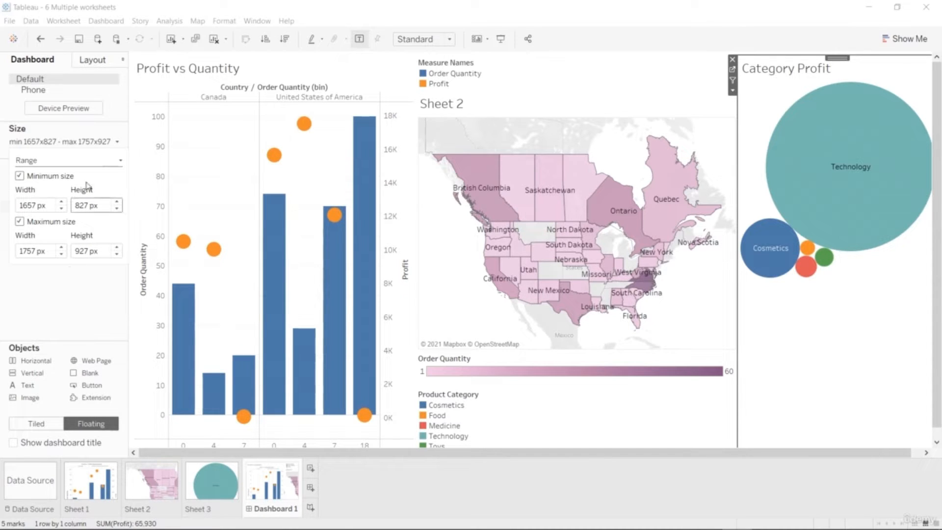
click(109, 162)
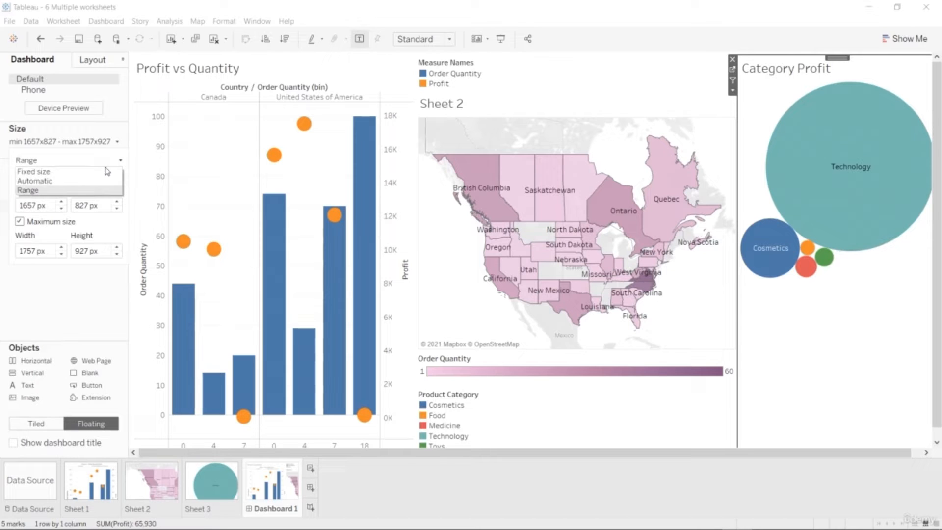
click(107, 183)
click(83, 257)
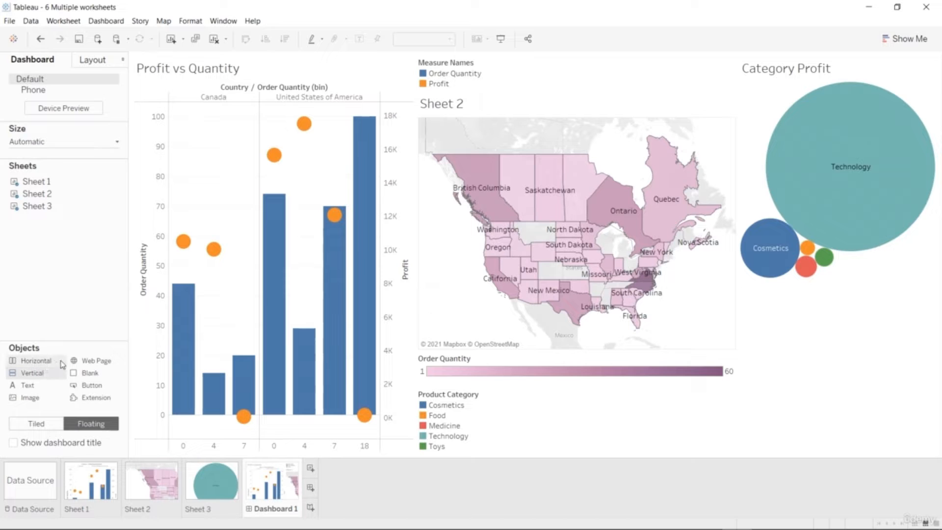
Show the dashboard title and change its text to "Sales Data Dashboard".
click(13, 443)
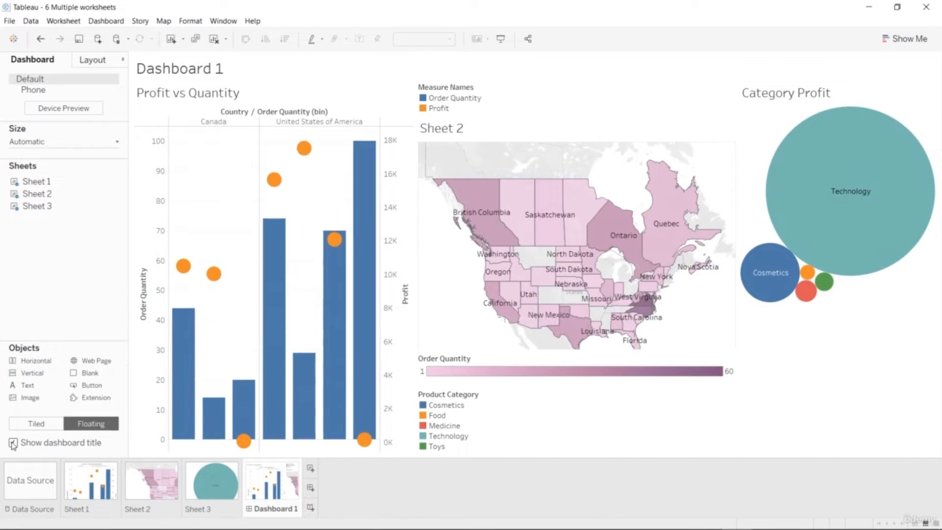
double_click(195, 73)
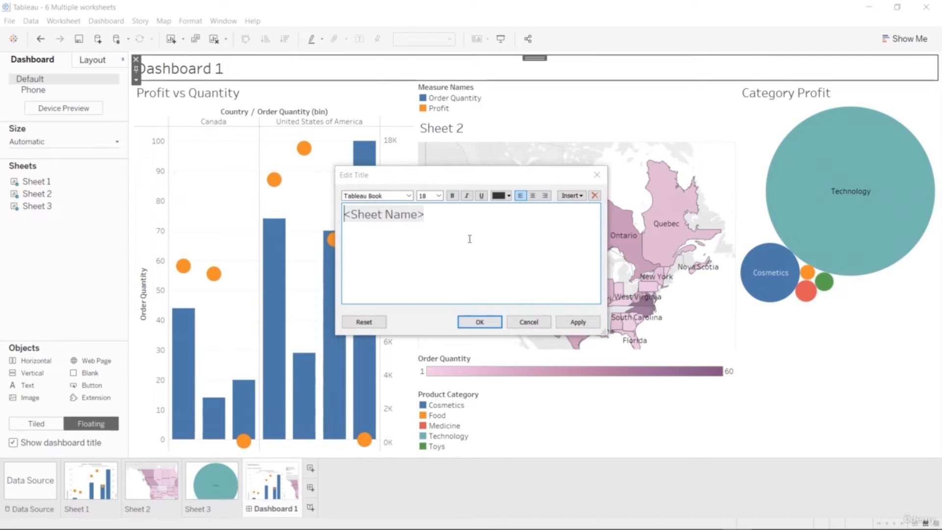
double_click(387, 214)
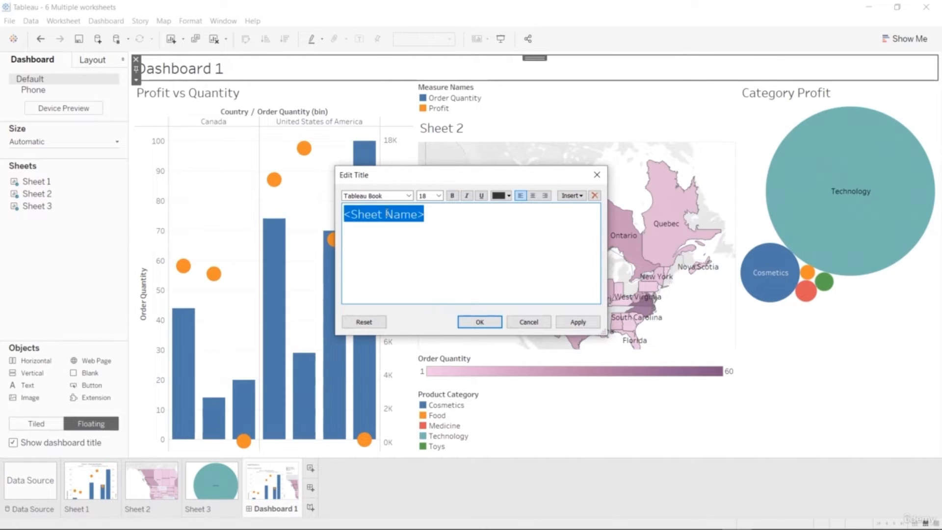
text(Sales Dashboard)
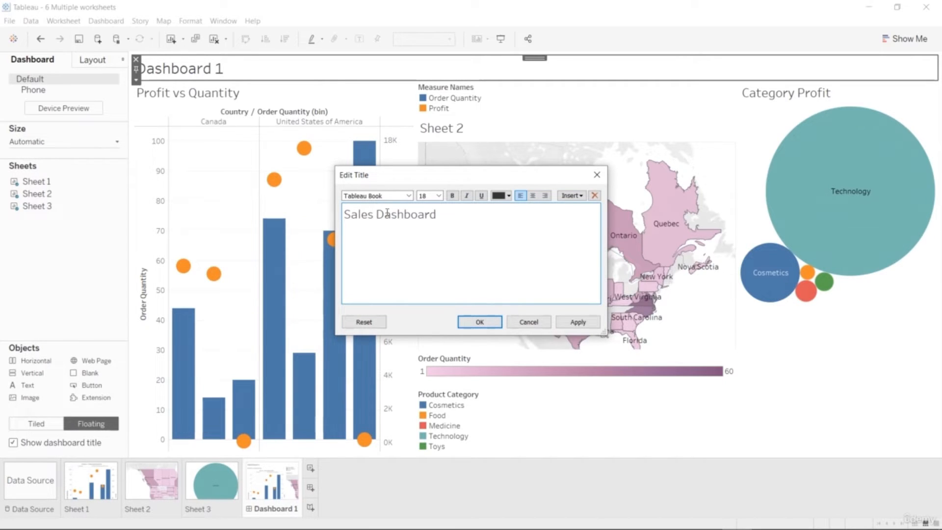
text( Data)
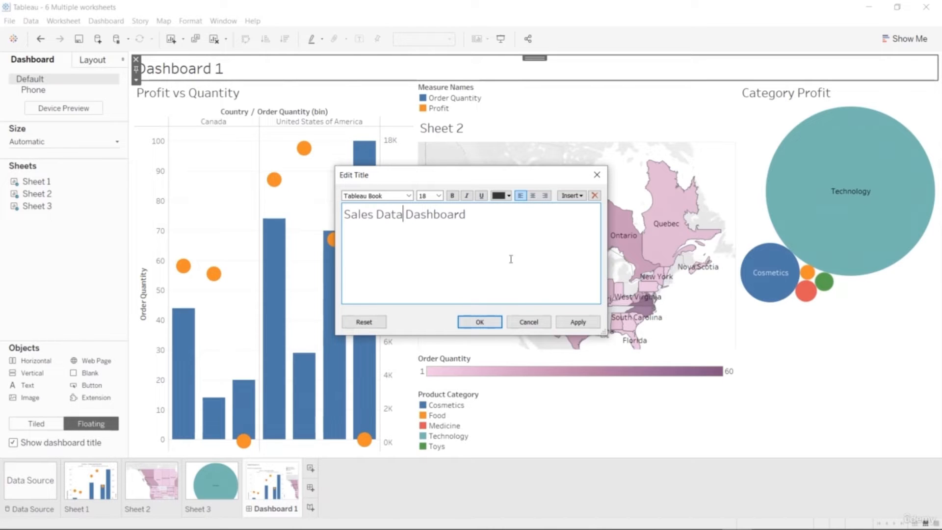
click(479, 322)
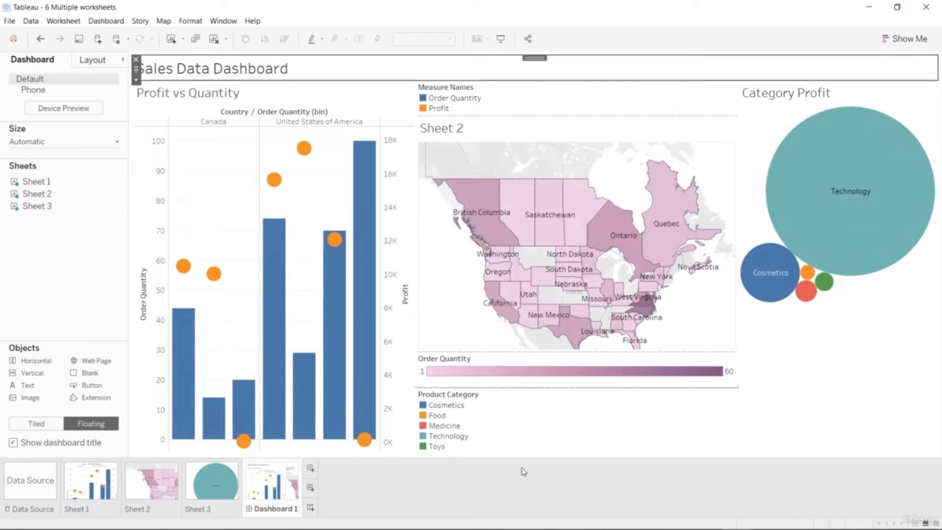
click(82, 271)
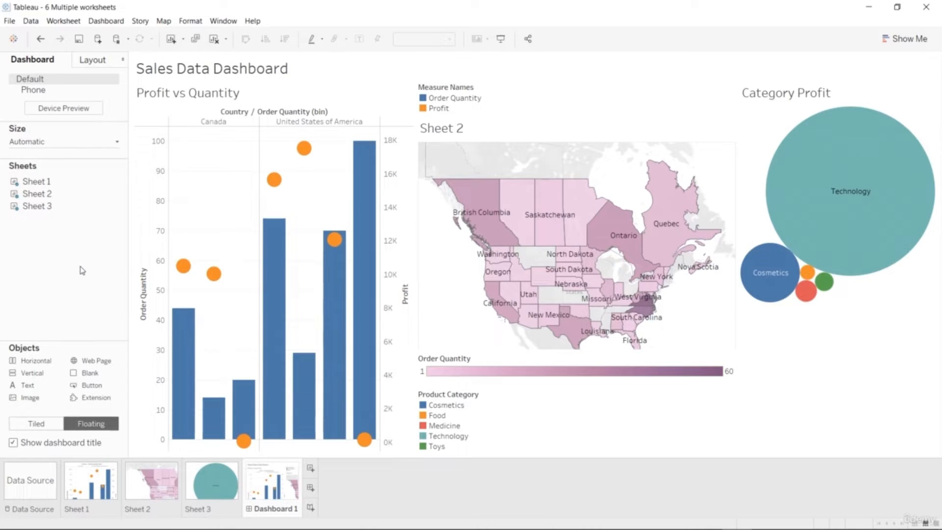
Inspect Ontario and British Columbia on the Sheet 2 map, highlight British Columbia, and clear the selection.
mouse_move(602, 239)
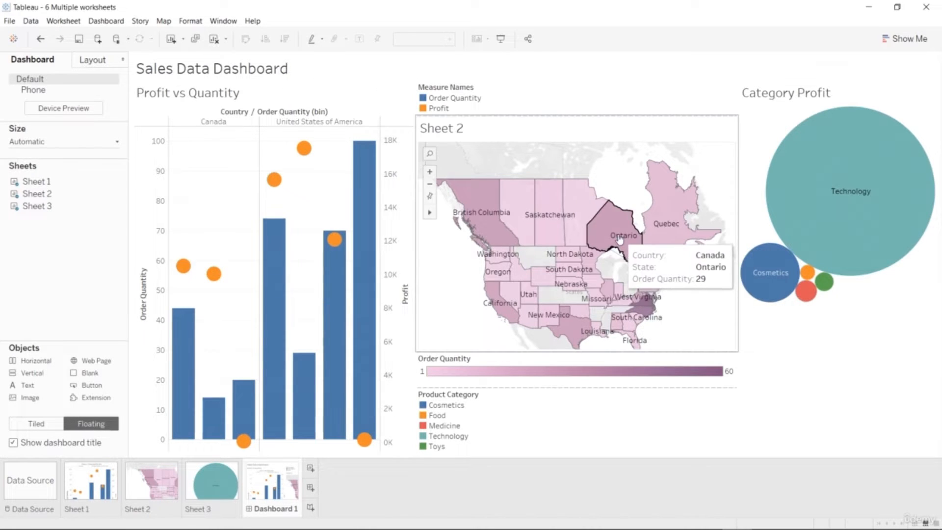
mouse_move(493, 229)
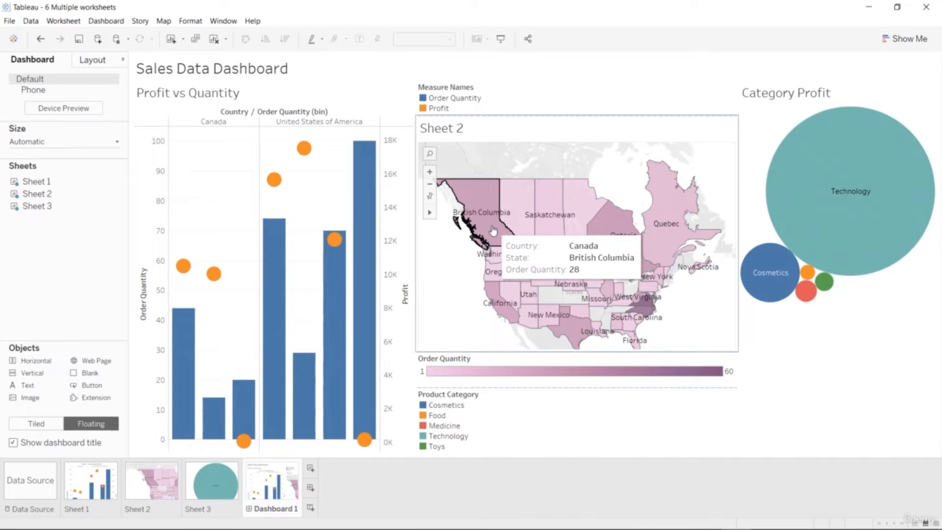
click(493, 229)
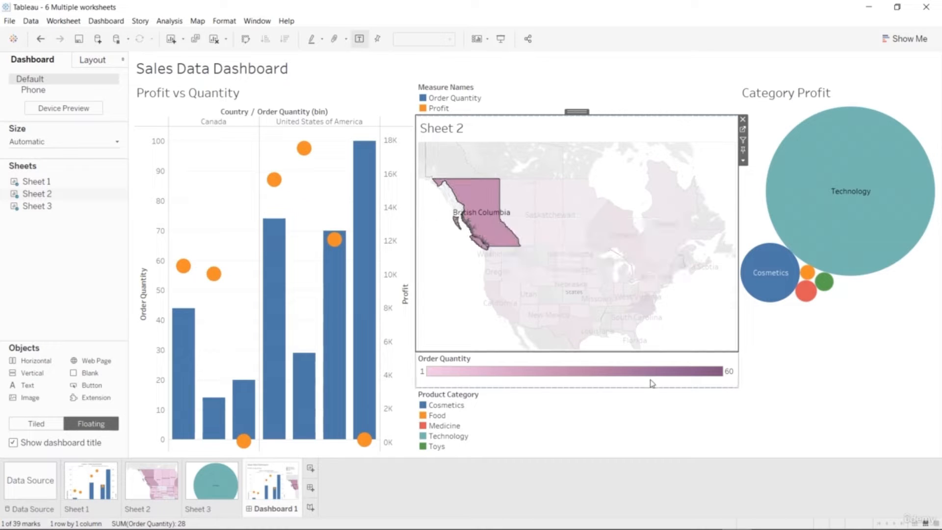
click(568, 268)
click(544, 299)
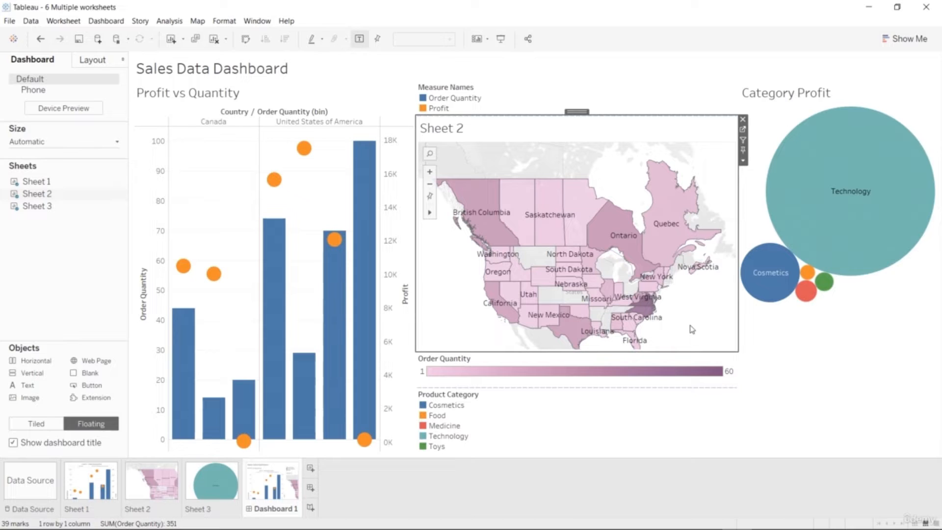
Highlight the Technology and Cosmetics bubbles in the Category Profit chart one after the other, and clear the selection.
click(809, 258)
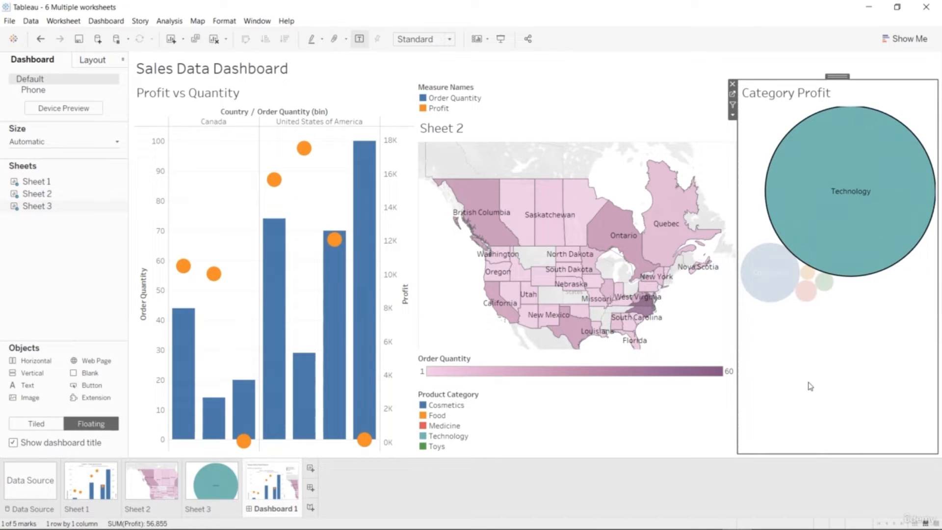
click(776, 277)
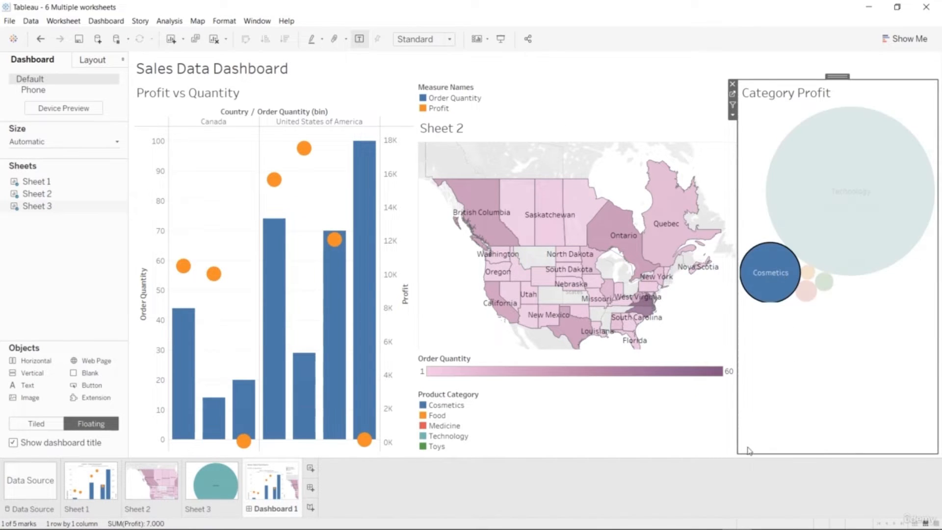
click(805, 351)
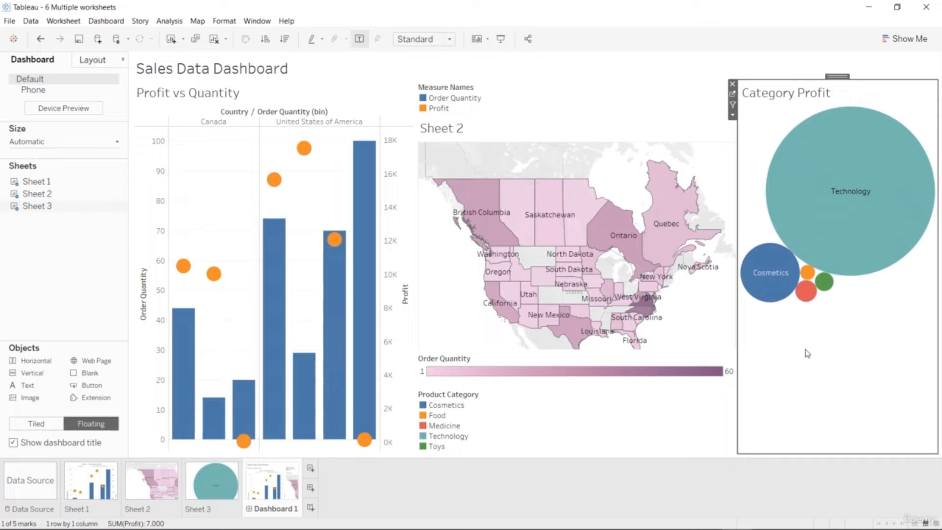
click(807, 353)
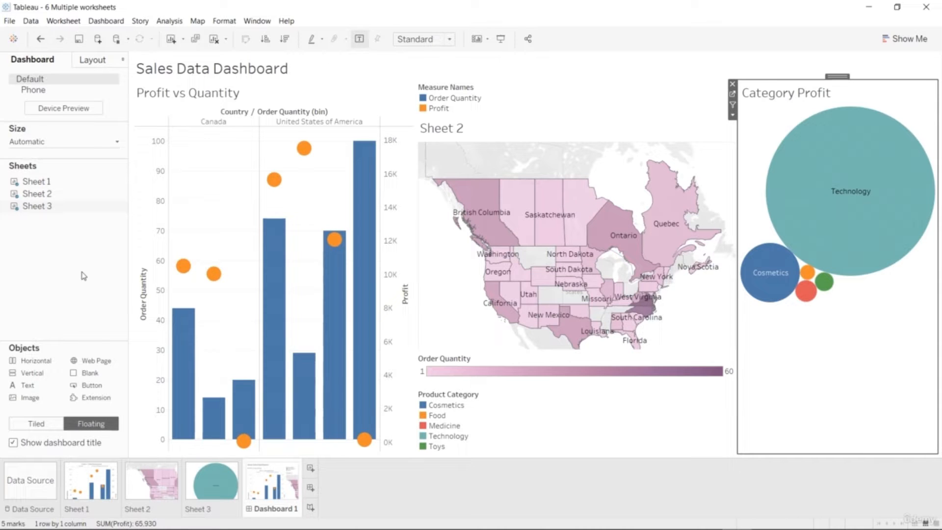
Set the Sheet 2 map to act as a filter for the other charts on the dashboard.
mouse_move(810, 295)
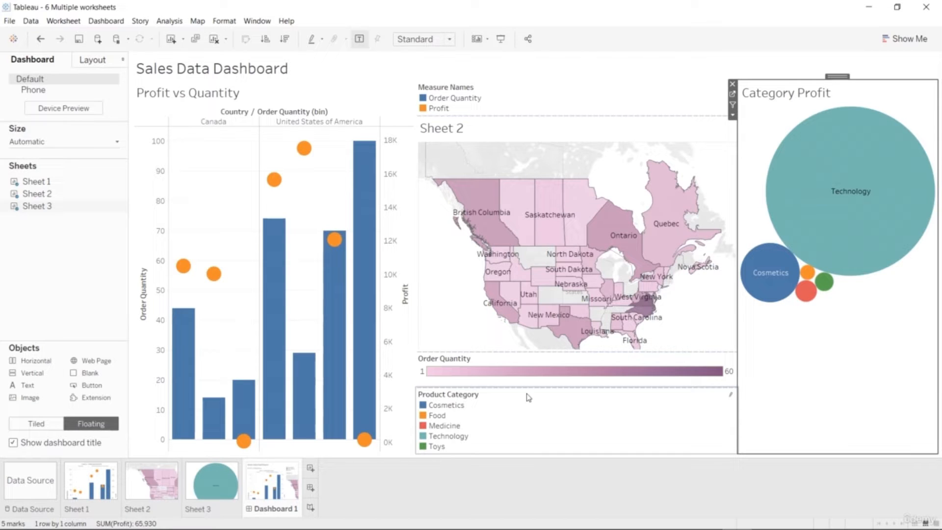
click(470, 326)
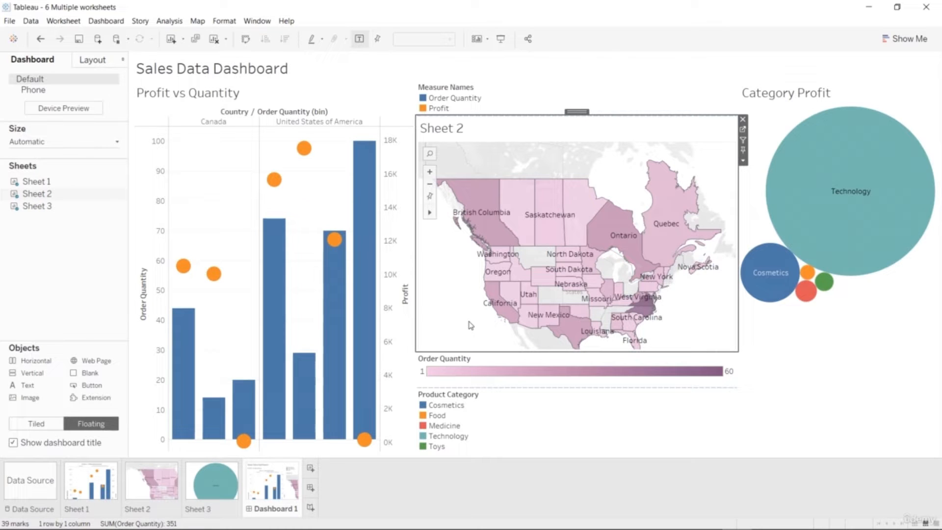
click(743, 140)
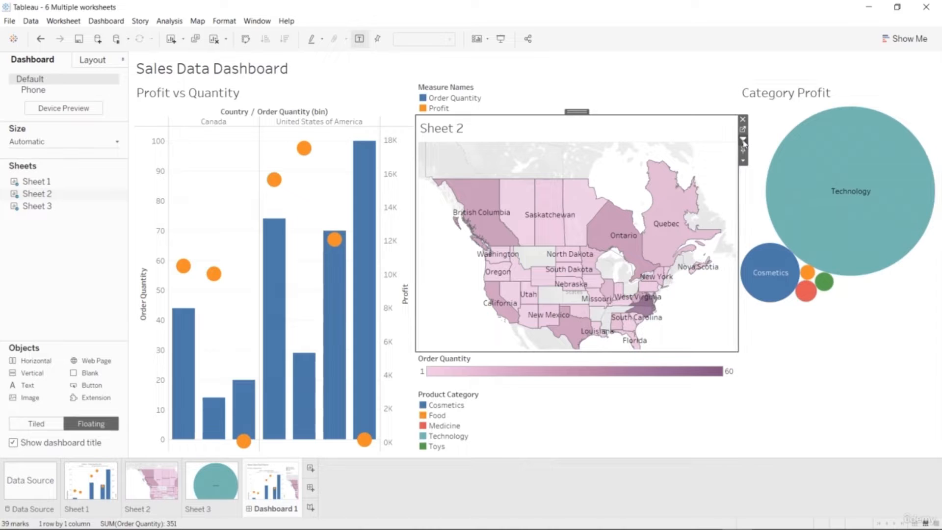
Filter the dashboard through the map by Ontario, Texas, California, New York, Quebec, Ontario again and Manitoba in turn, examining the other charts.
click(629, 224)
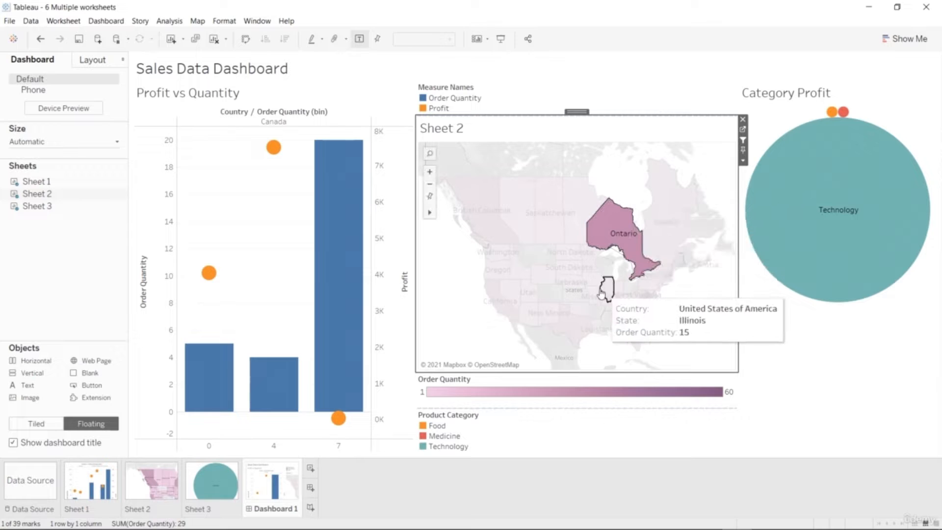
click(571, 325)
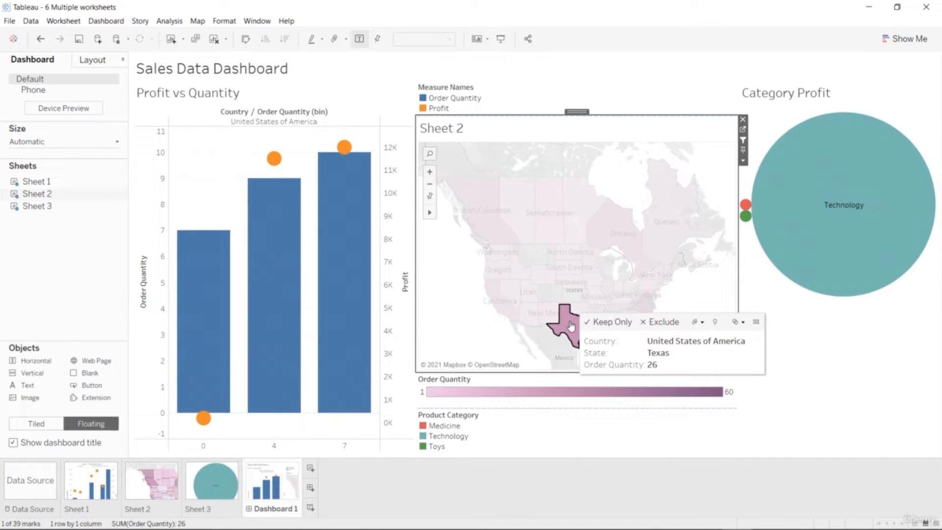
click(510, 313)
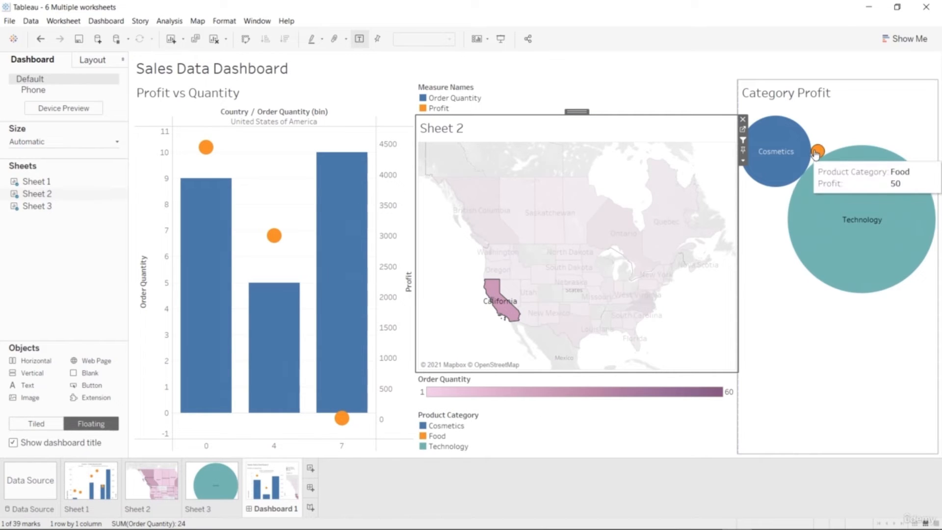
click(661, 272)
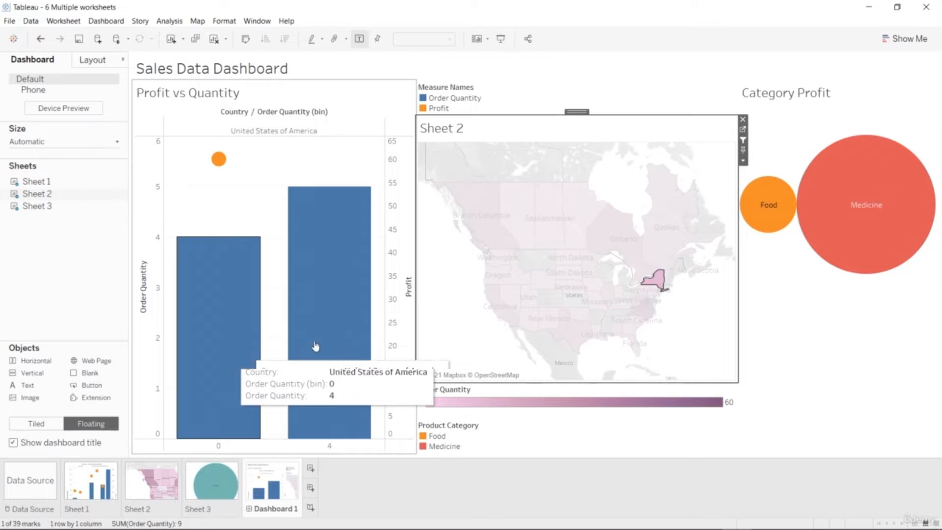
click(661, 253)
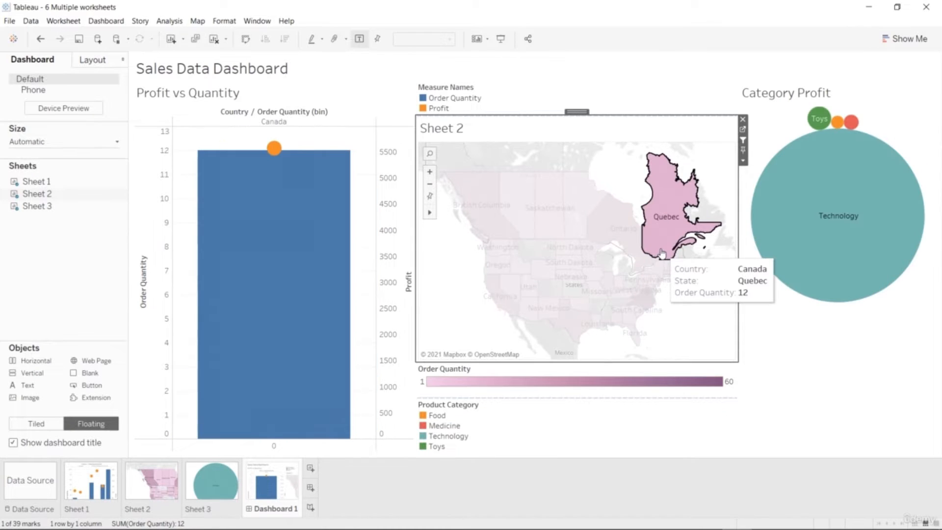
click(624, 249)
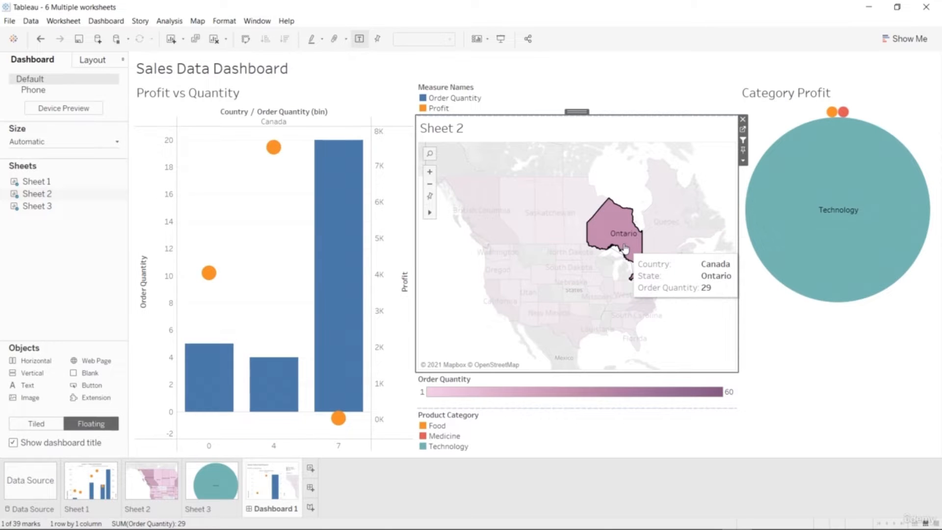
click(573, 230)
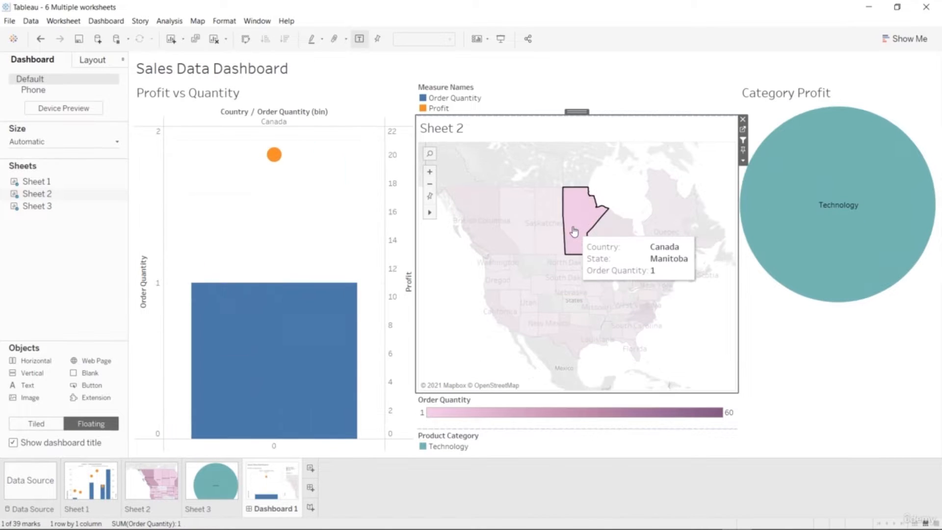
Filter the dashboard through the map by Saskatchewan, Alberta, British Columbia and Oregon in turn, examining the other charts.
click(555, 233)
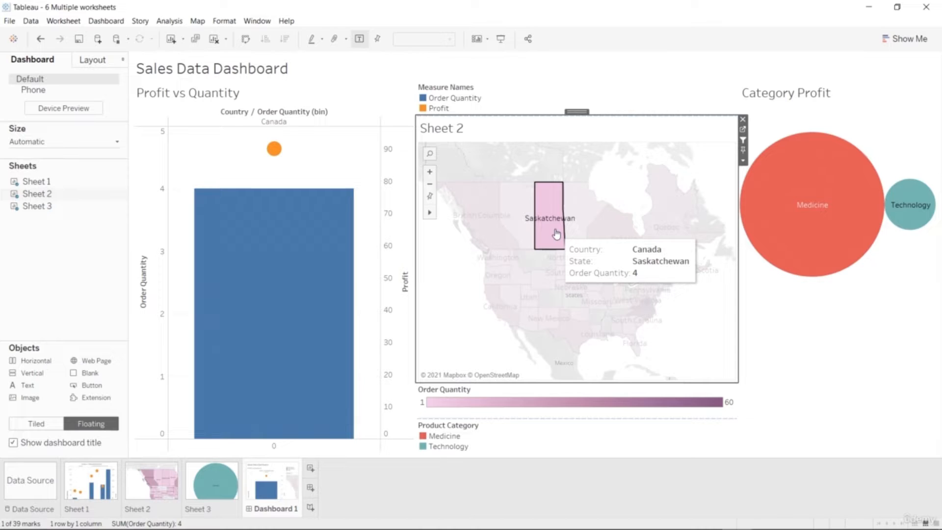
click(529, 228)
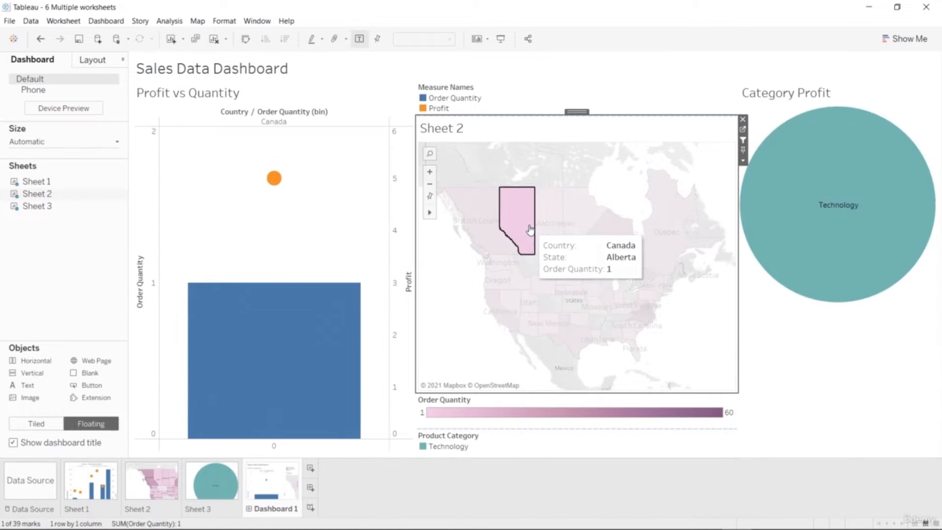
click(477, 234)
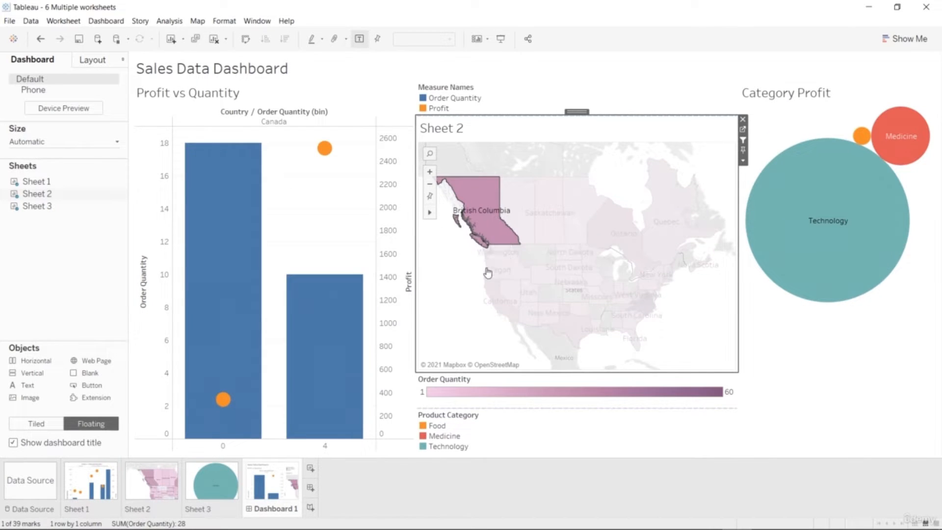
click(489, 272)
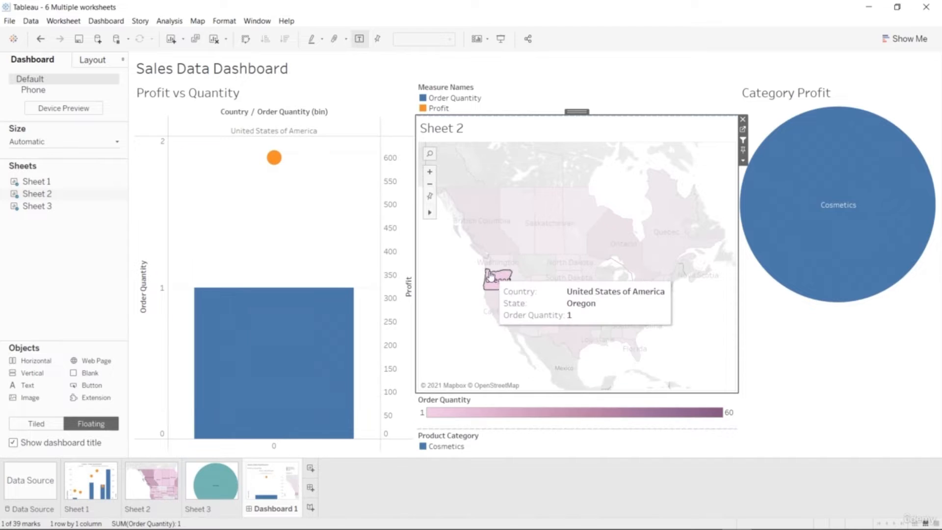
Filter the dashboard through the map by New Mexico, Arizona, Utah, Nevada and Oregon in turn, comparing the other charts.
click(497, 310)
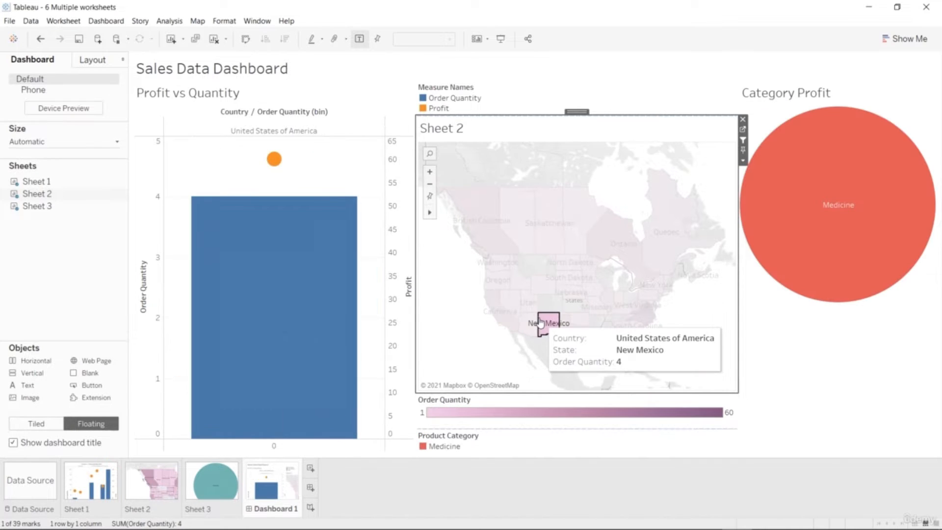
click(530, 319)
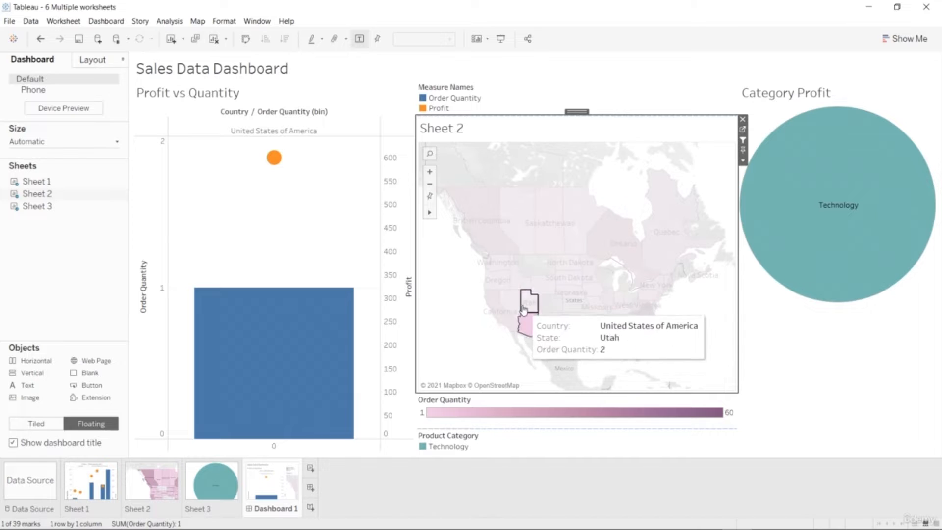
click(524, 307)
click(513, 305)
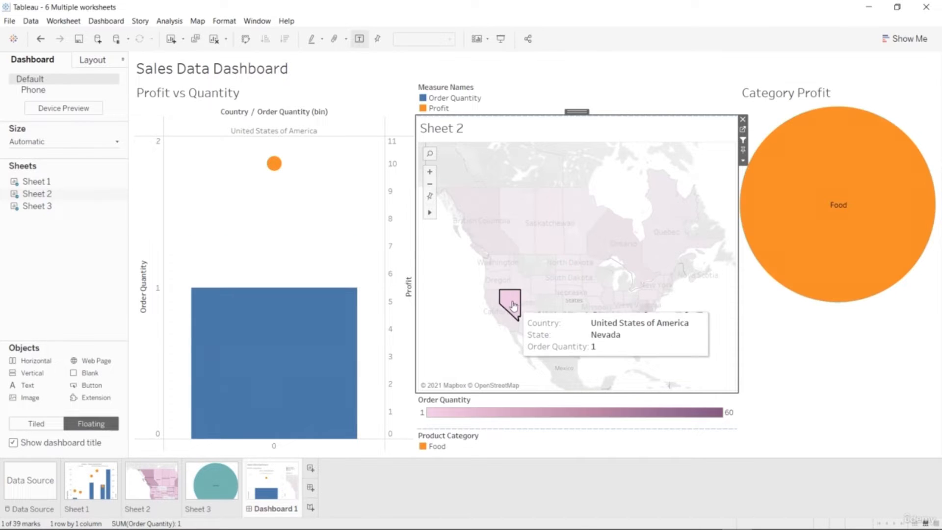
click(498, 278)
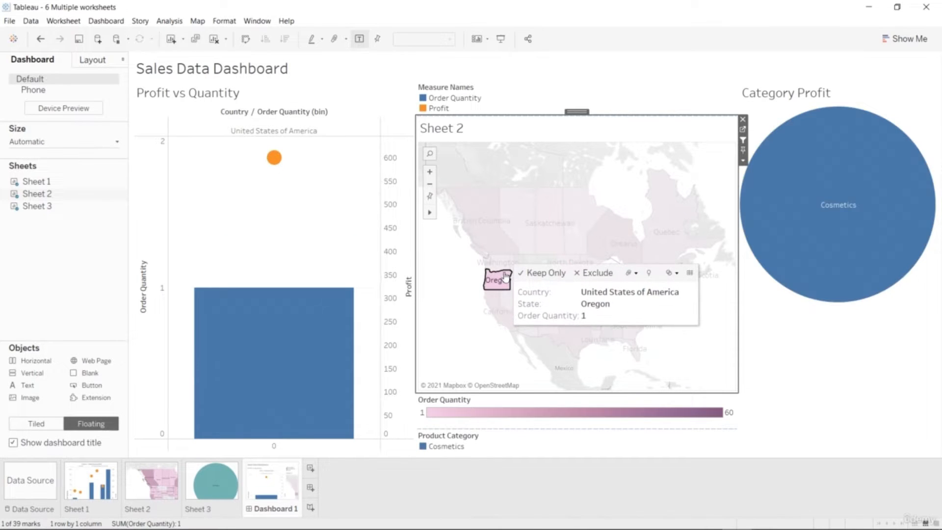
Filter the dashboard through the map by North Dakota, Iowa, Missouri and Illinois in turn, examining the other charts.
click(589, 264)
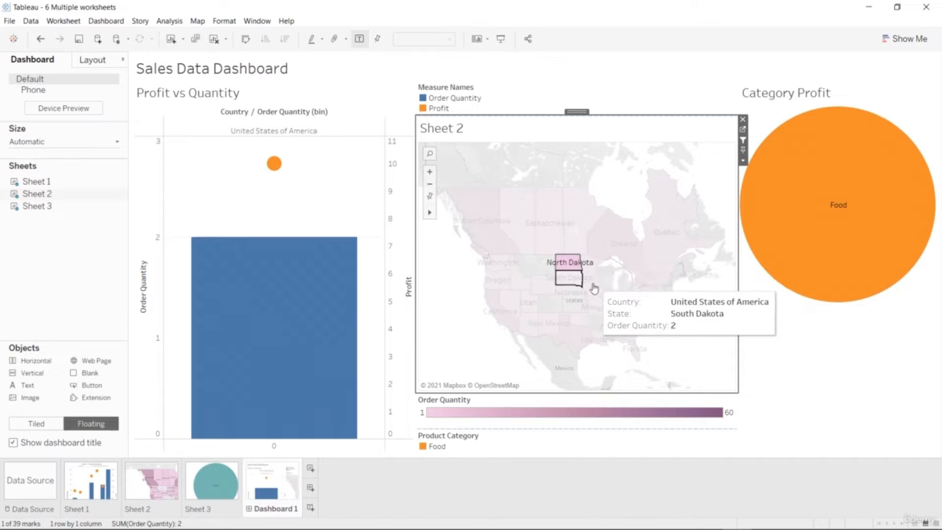
click(591, 289)
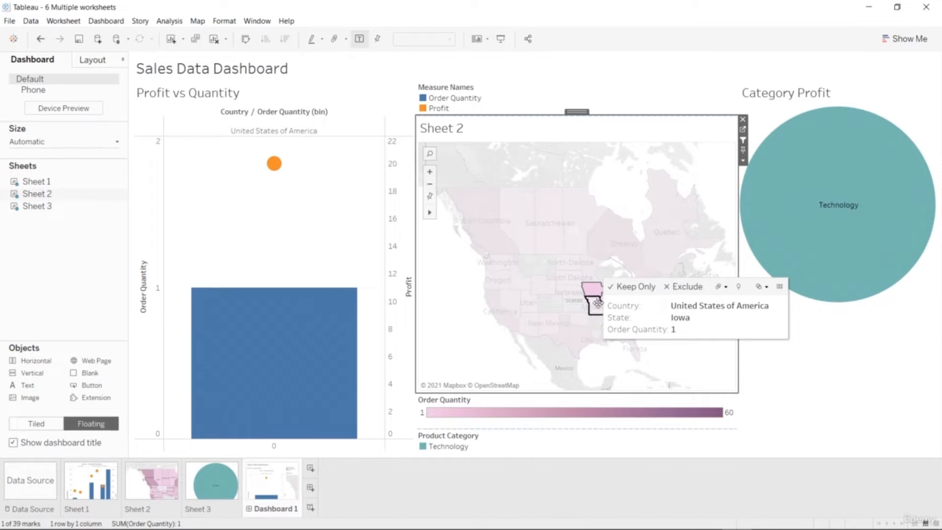
click(596, 300)
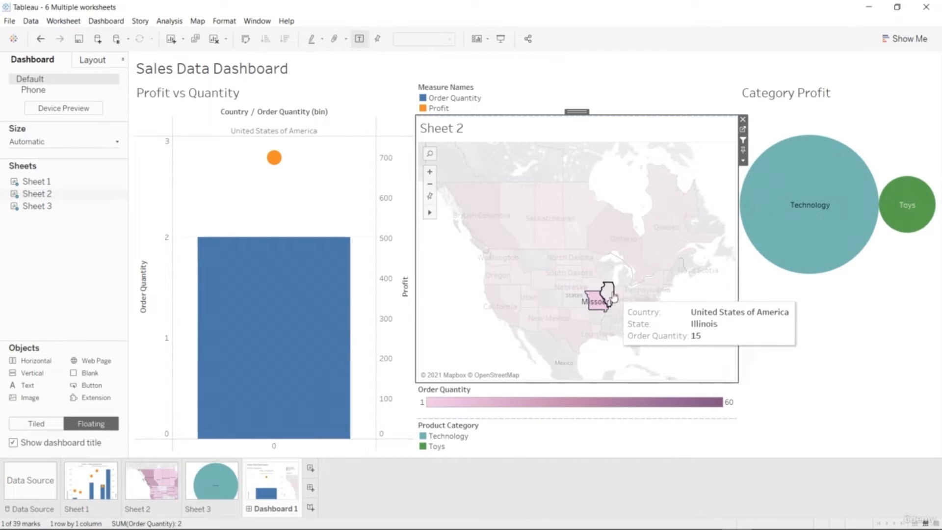
click(609, 296)
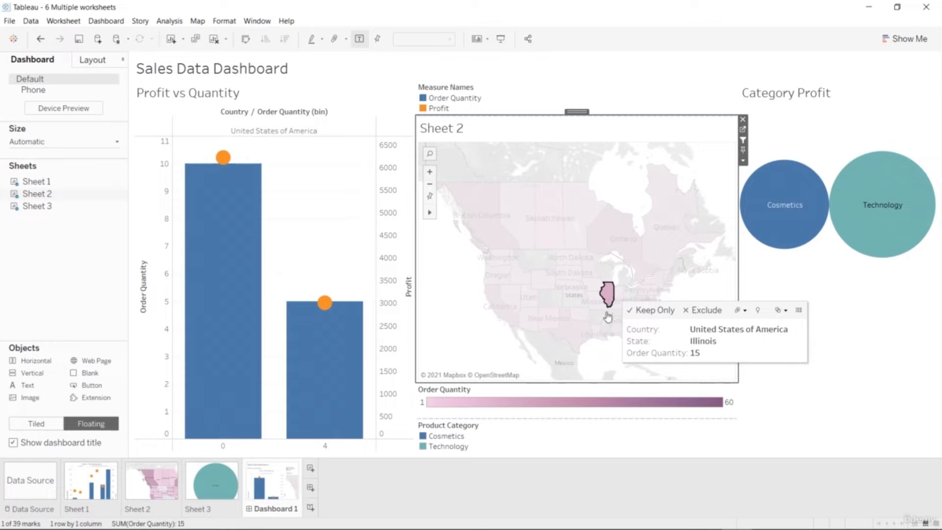
Filter the dashboard by Texas, Virginia, North Carolina and Florida in turn, and inspect Florida's bar in the Profit vs Quantity chart.
click(583, 329)
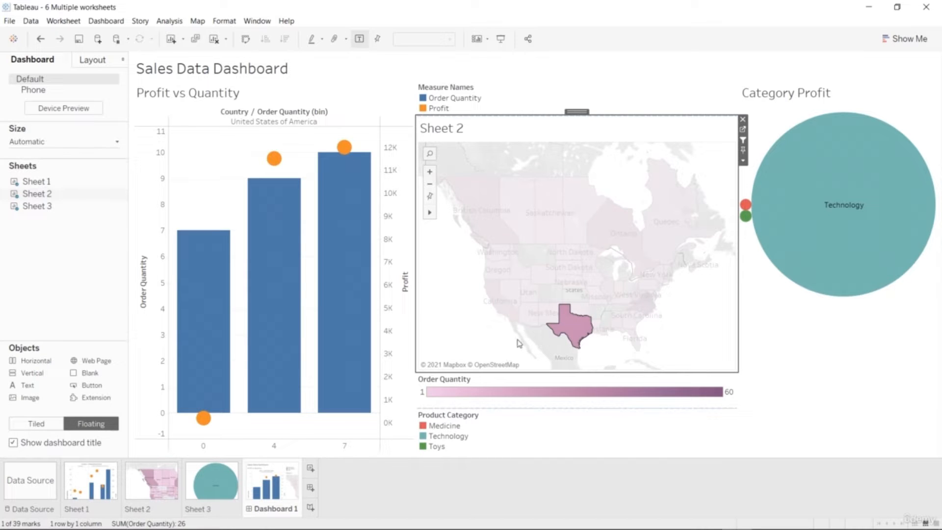
click(642, 300)
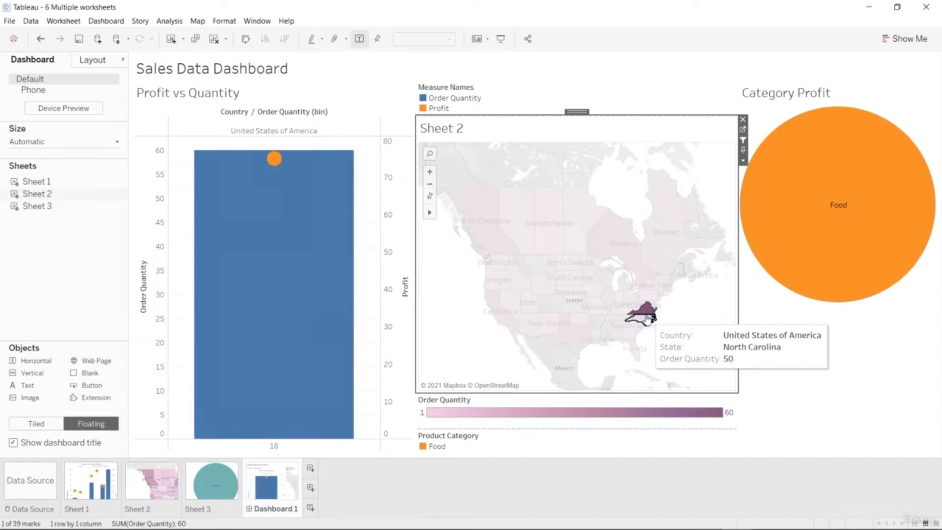
click(648, 316)
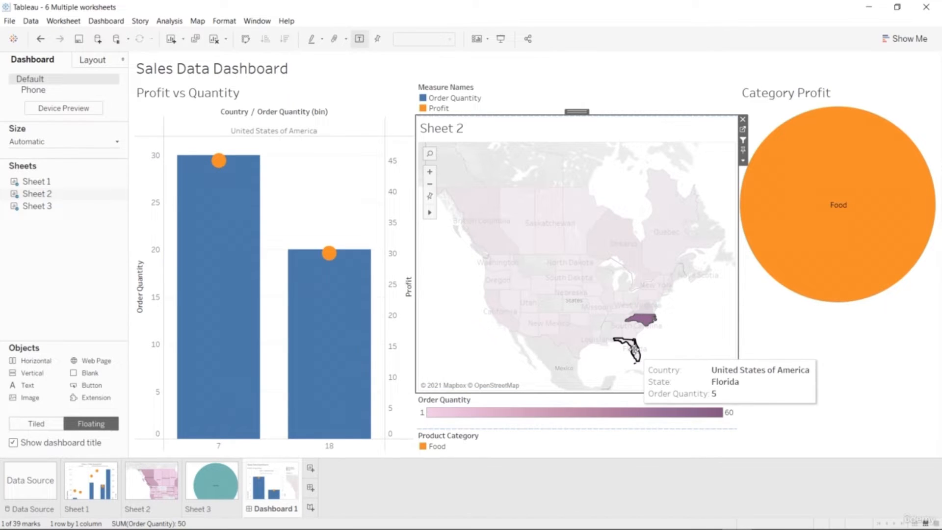
click(634, 351)
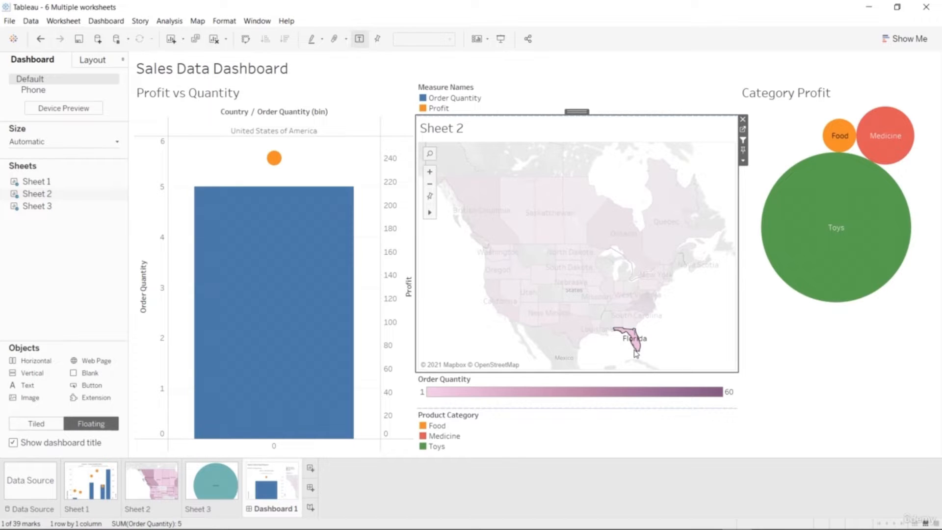
mouse_move(274, 158)
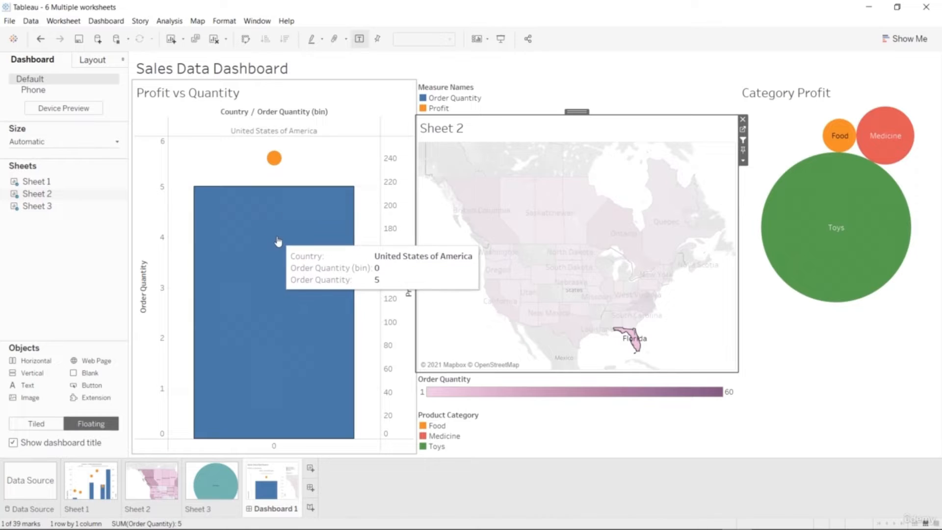
Filter the dashboard through the map by California and Quebec in turn, examining the Category Profit bubbles.
click(505, 305)
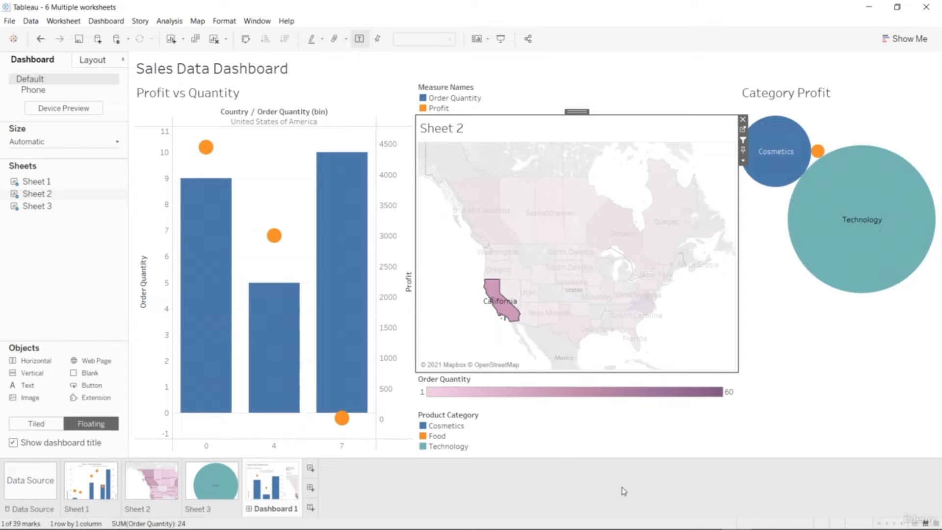
mouse_move(785, 276)
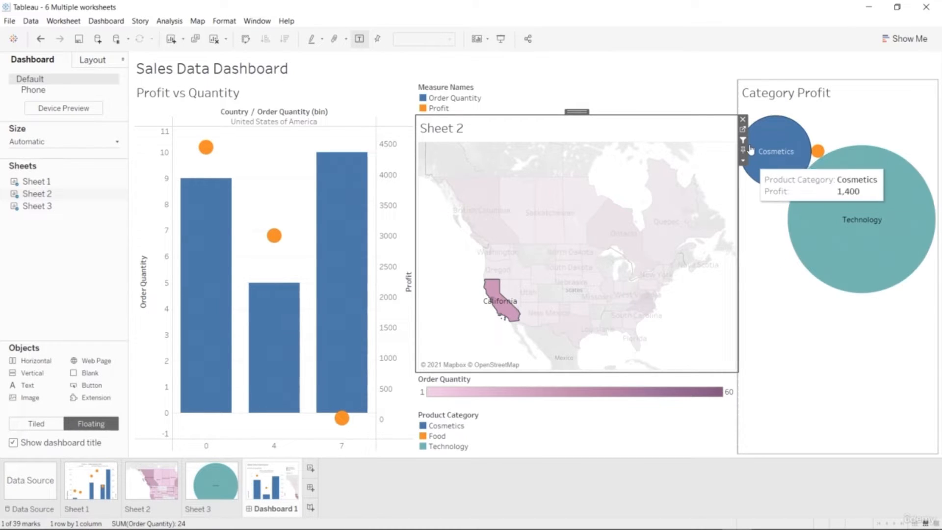
click(740, 182)
click(669, 234)
click(669, 234)
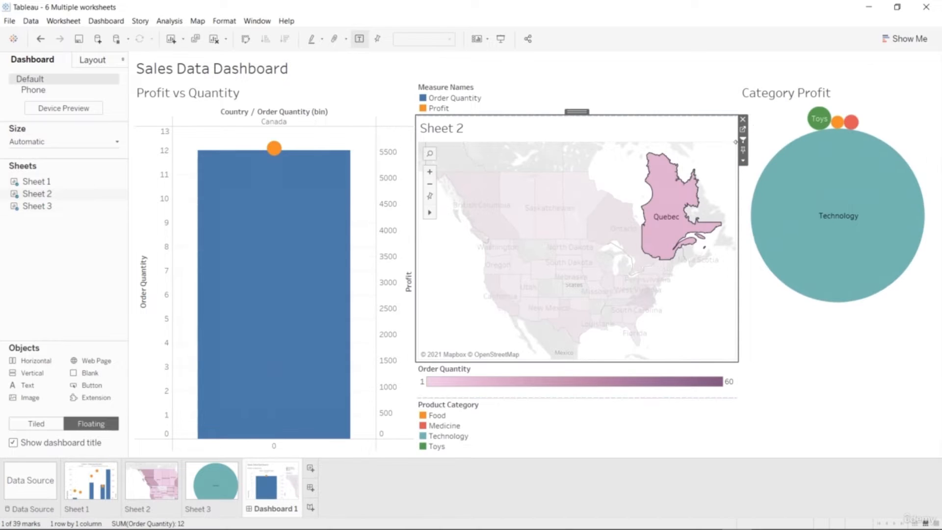
Stop using the Sheet 2 map as a dashboard filter, restore its original view and clear the map selection.
click(743, 148)
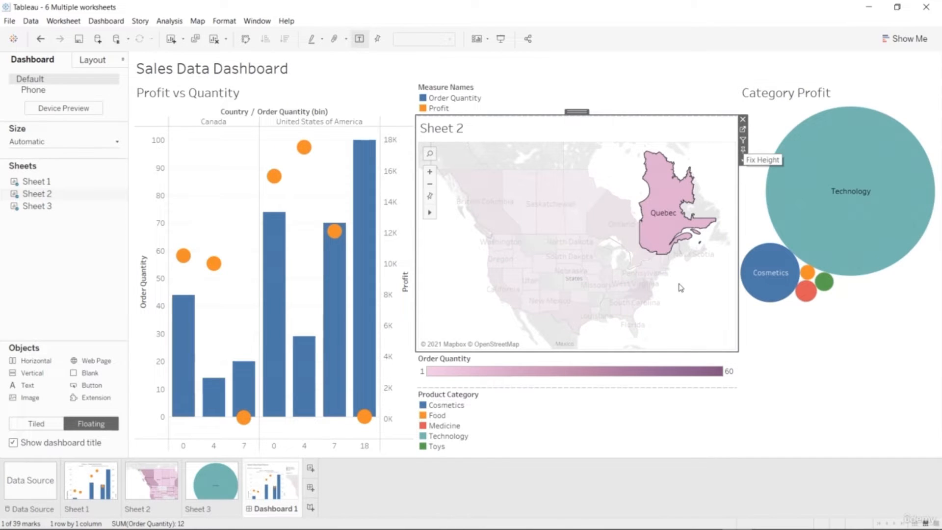
double_click(691, 299)
drag(597, 287, 716, 318)
click(430, 184)
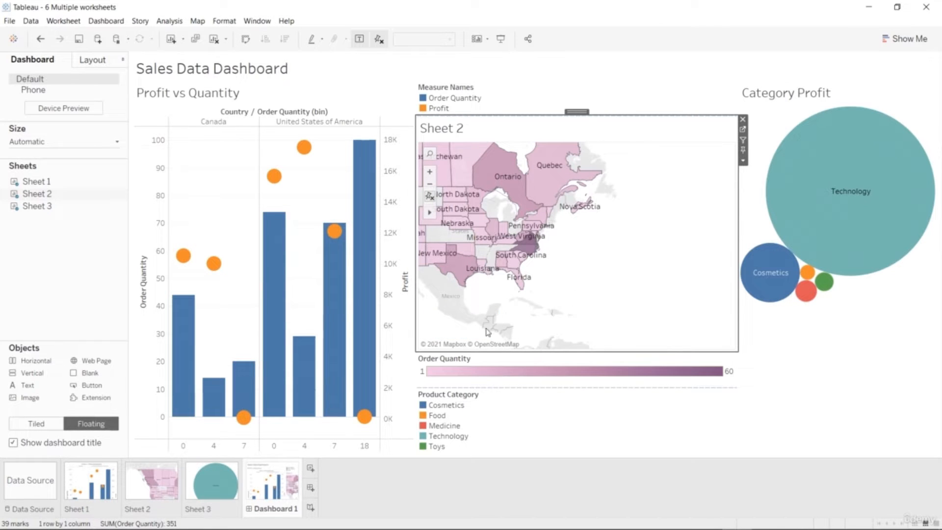
click(459, 268)
click(432, 253)
key(ctrl+z)
key(ctrl+z)
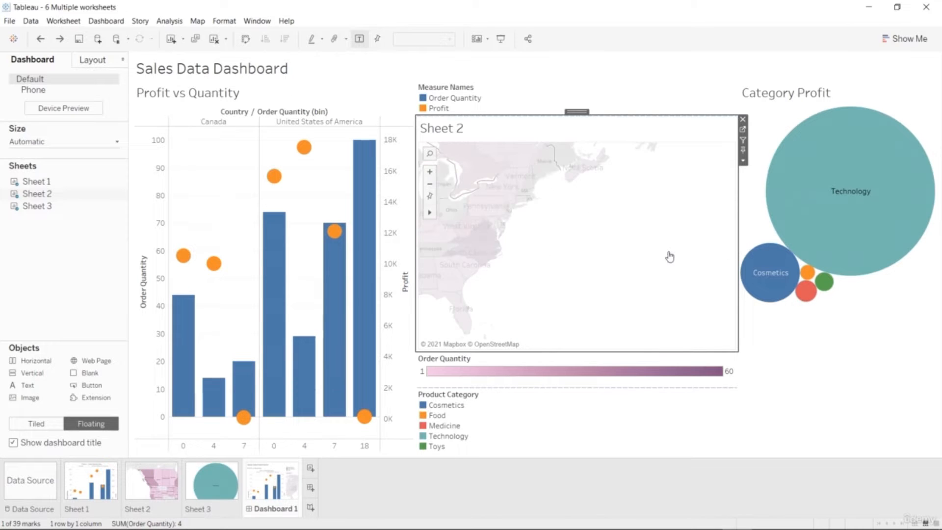
click(692, 321)
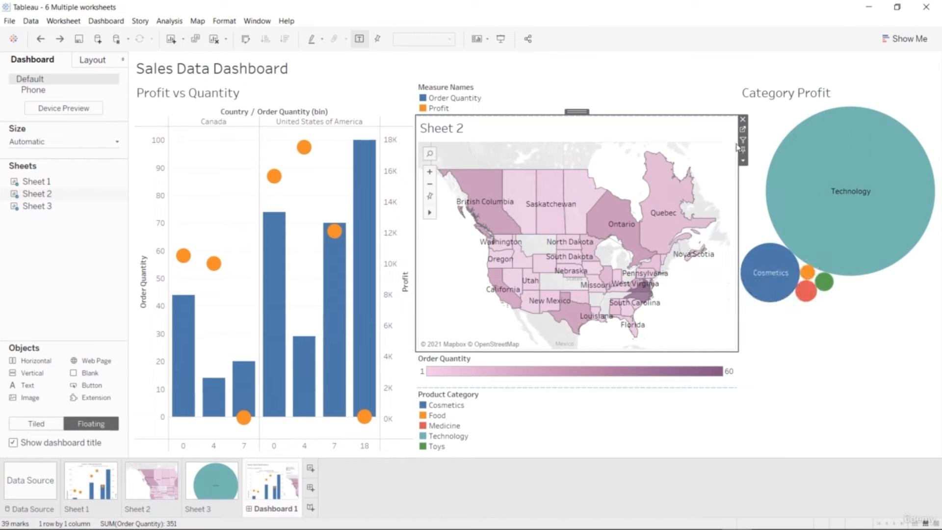
Open the Sheet 2 worksheet from the dashboard and add Profit as a label on the map.
click(743, 131)
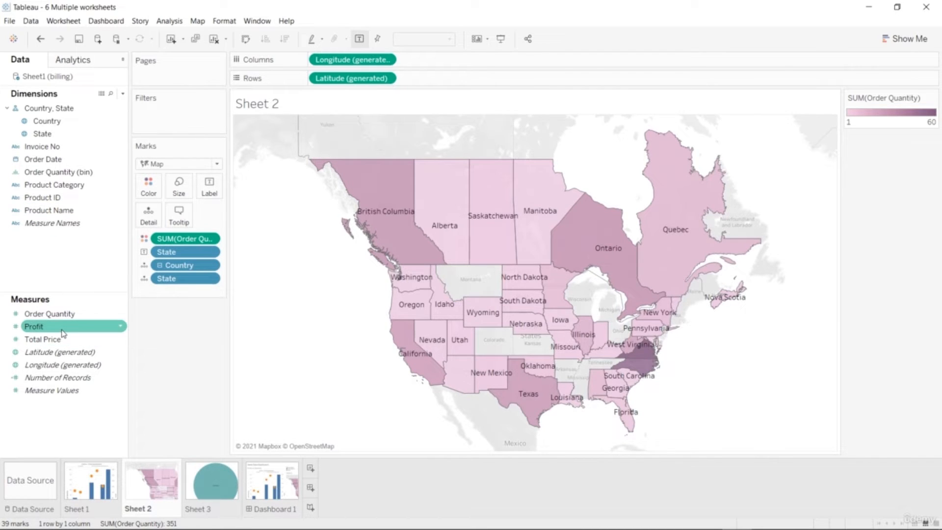
drag(63, 333, 211, 195)
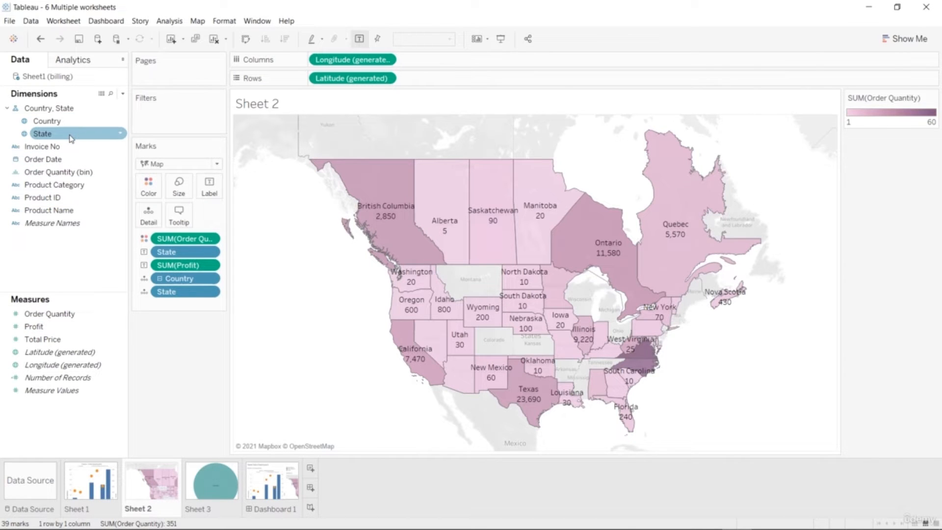
Add an Order Date filter by Years to Sheet 2 with all years from 2016 to 2019 selected.
drag(68, 158, 186, 119)
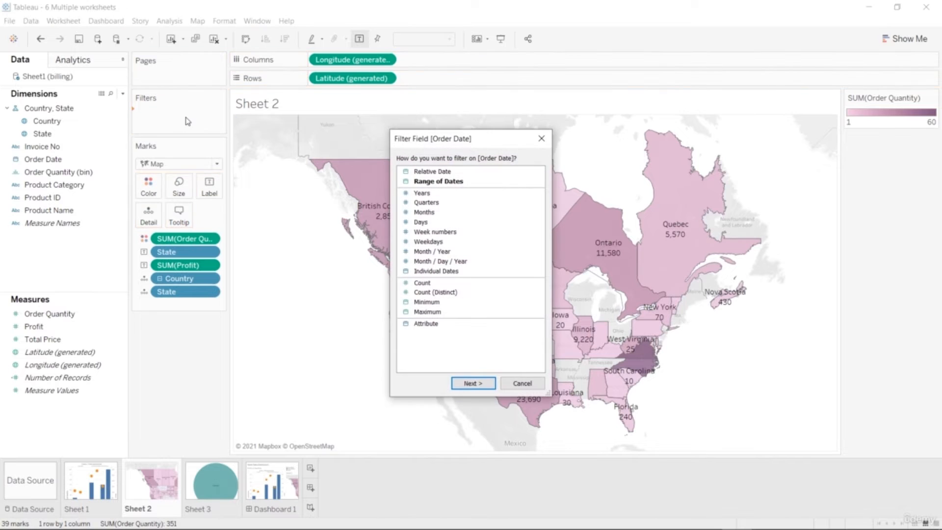
click(440, 194)
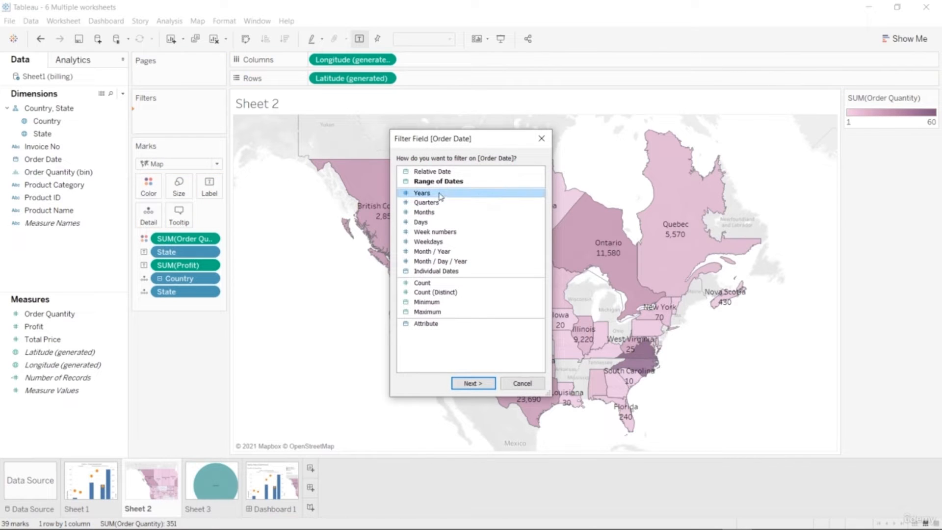
click(475, 384)
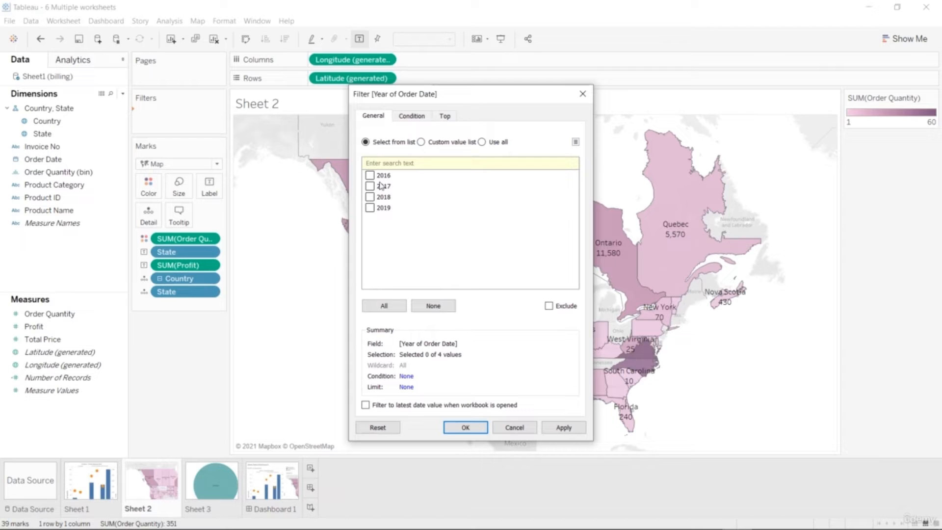
click(385, 306)
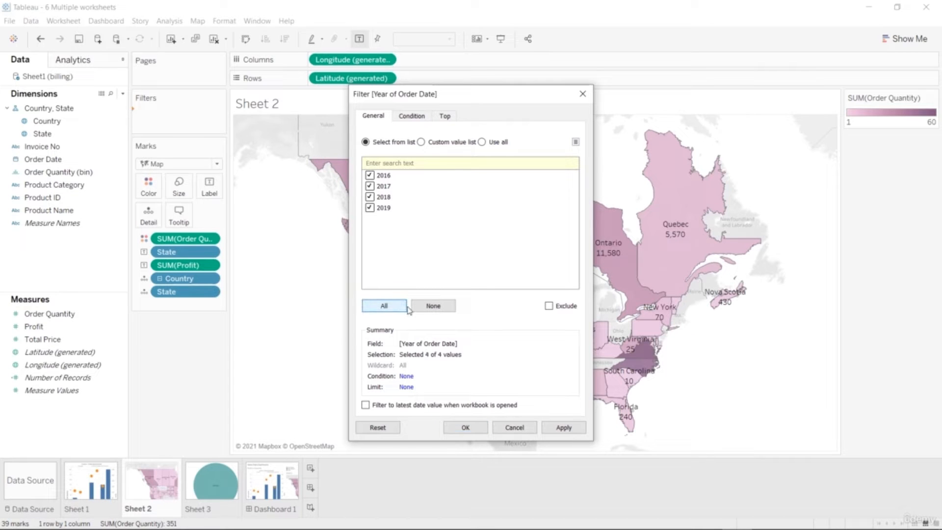
click(564, 428)
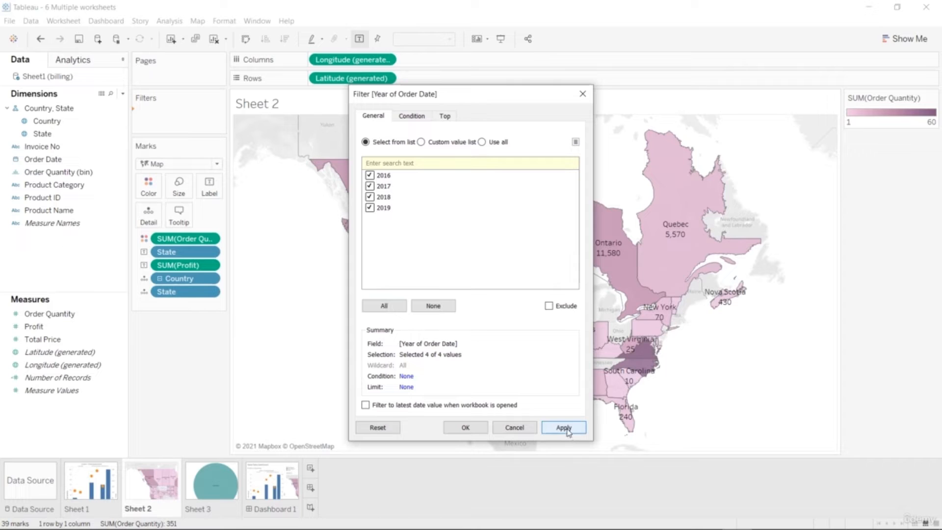
click(466, 427)
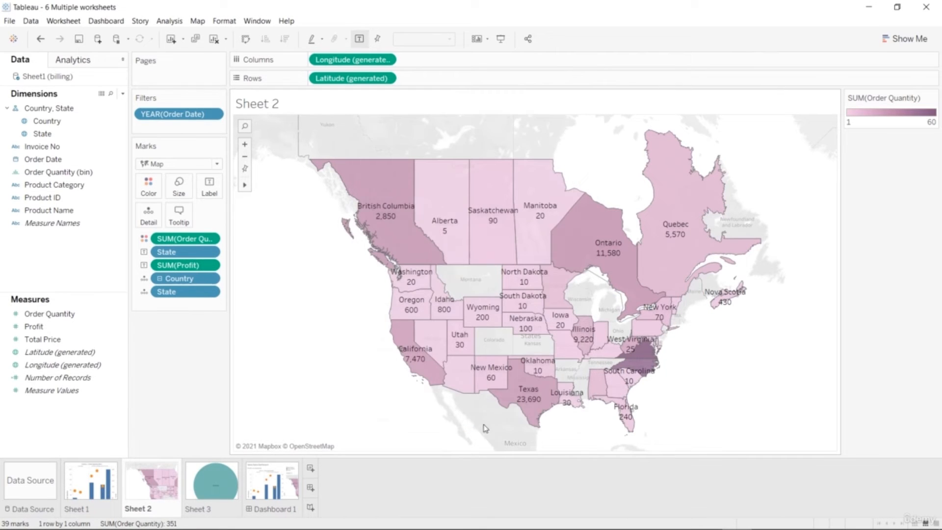
Show the Order Date year filter beside the Sheet 2 map and restrict it to 2019 only.
click(212, 114)
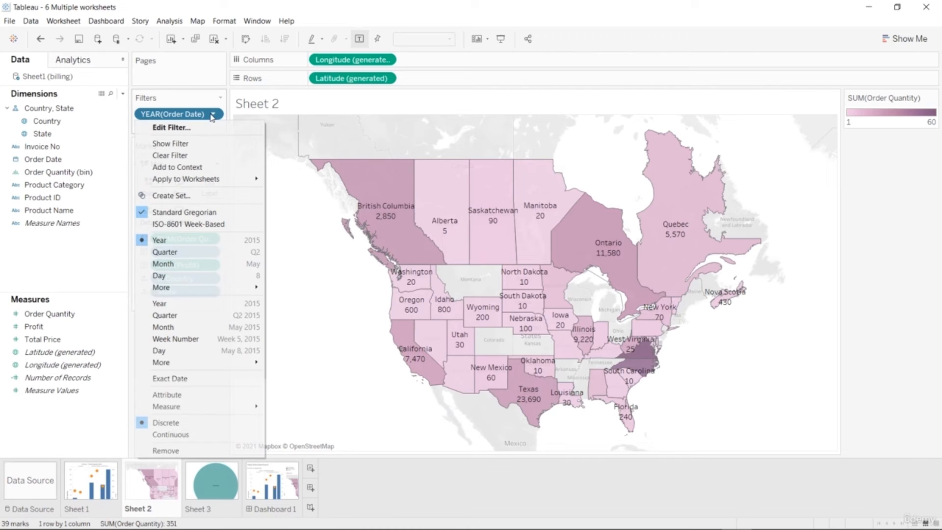
click(211, 150)
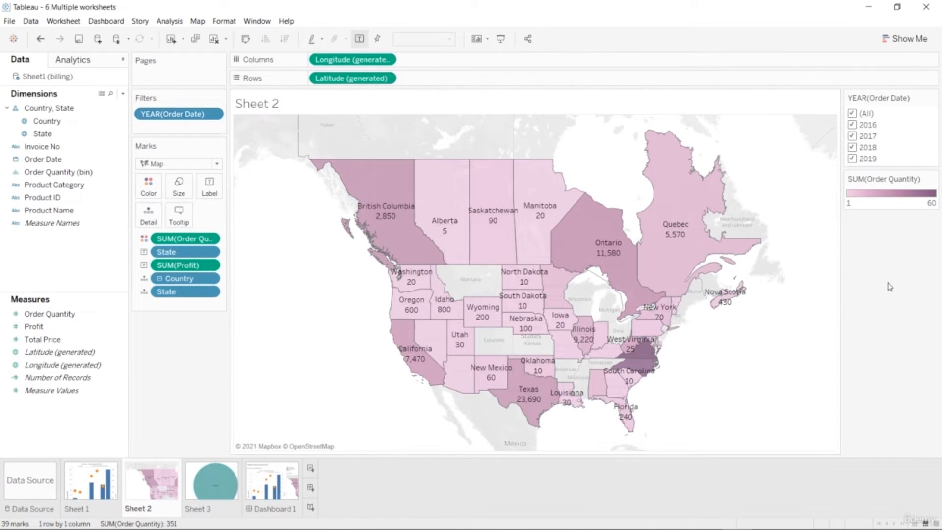
click(852, 115)
click(857, 161)
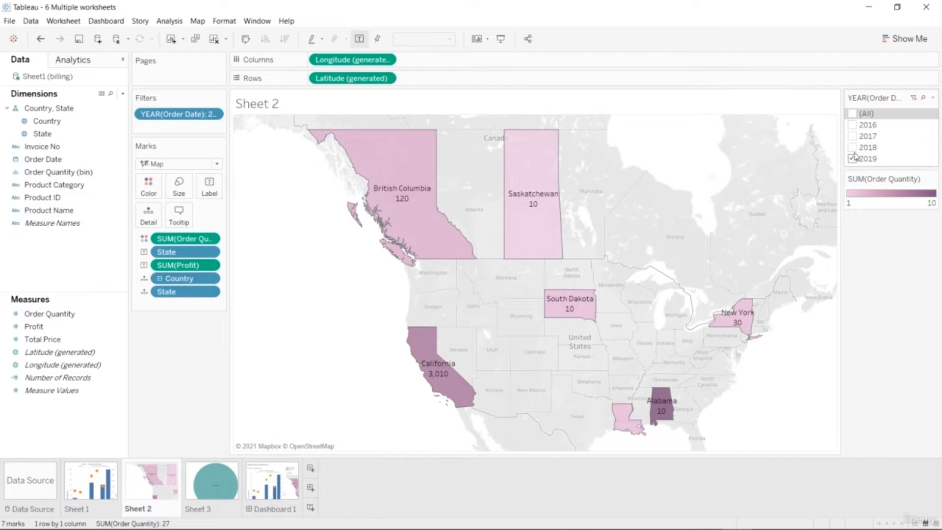
Switch the Order Date year filter on the Sheet 2 map to 2018 only, 2017 only, and finally 2016 only.
click(852, 147)
click(852, 159)
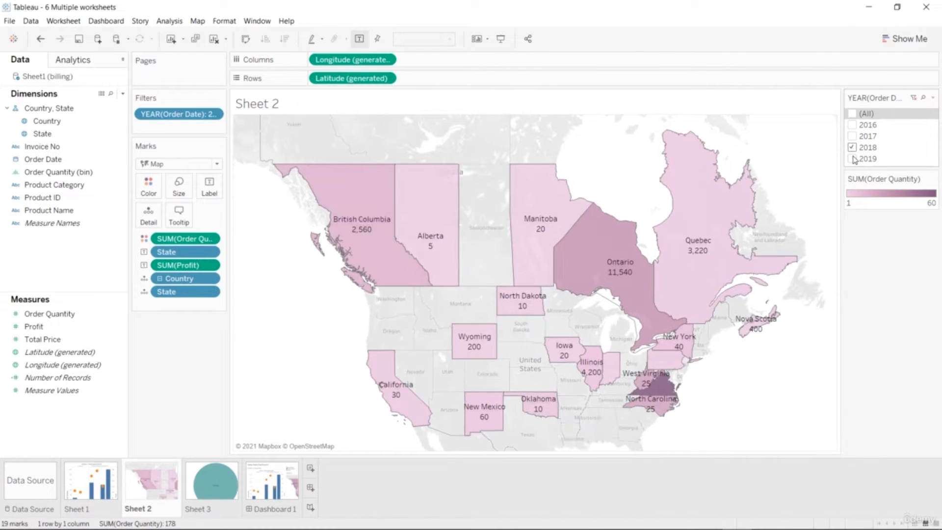
click(852, 148)
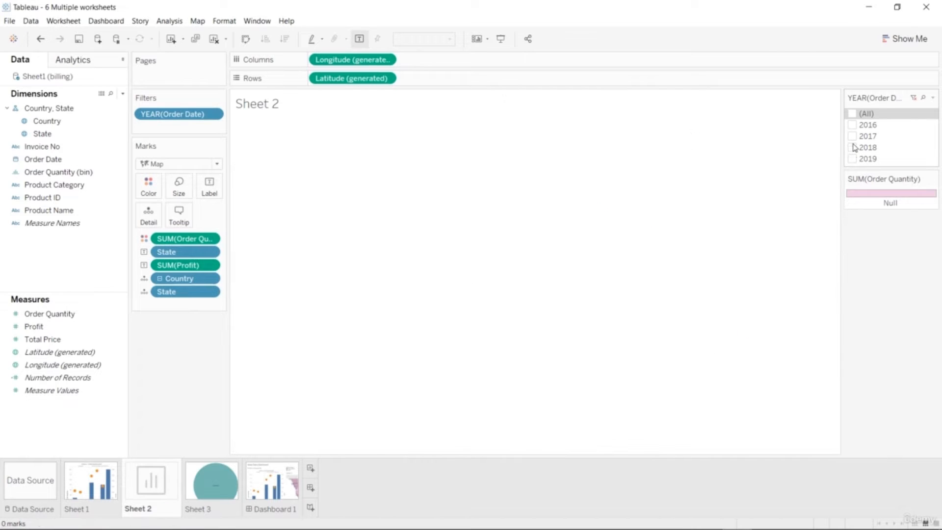
click(853, 141)
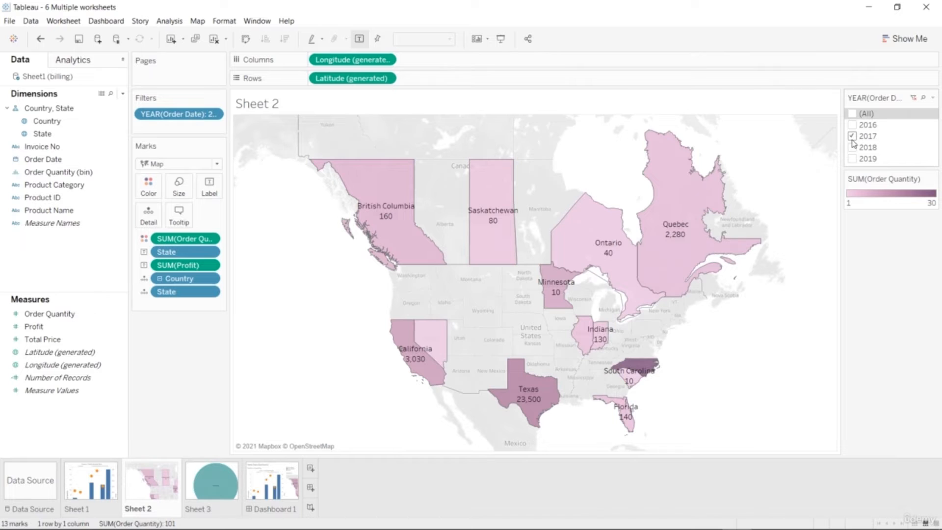
click(852, 140)
click(852, 128)
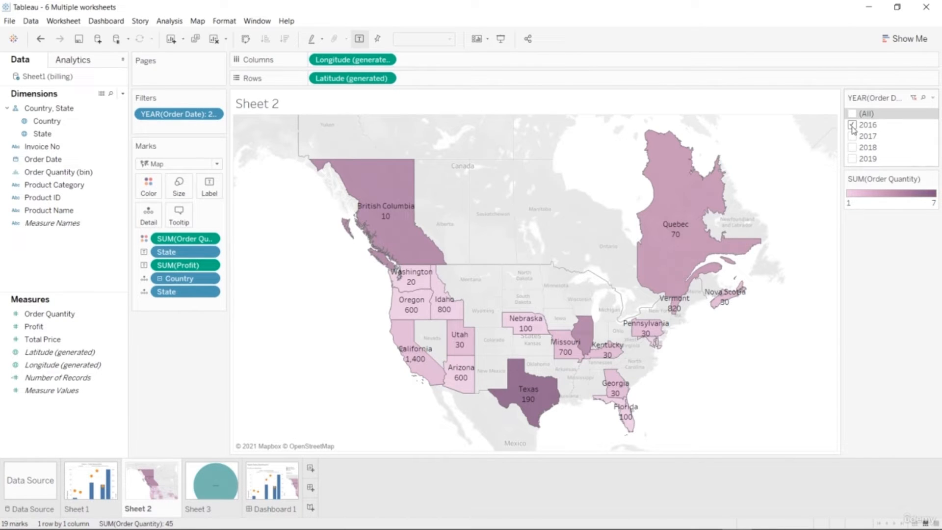
Combine 2016 with 2018 in the year filter, and replace 2018 with 2019.
click(852, 147)
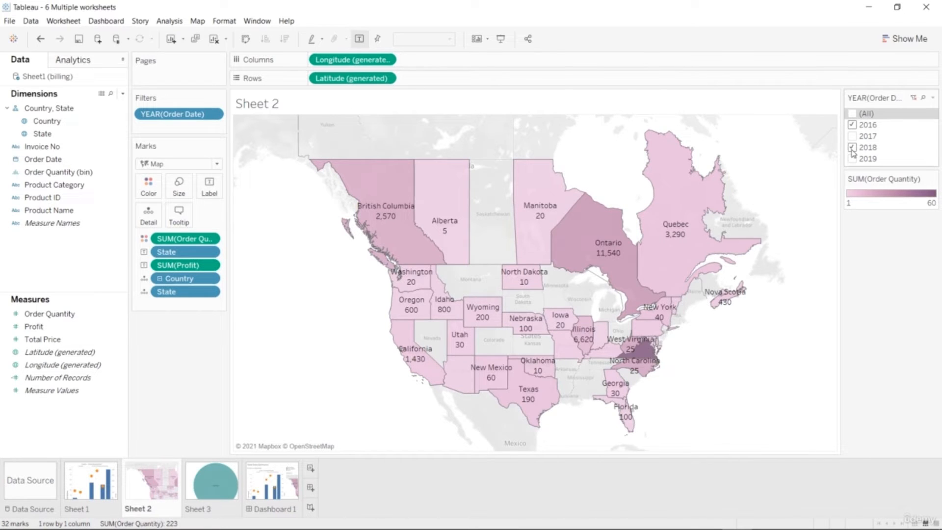
click(852, 147)
click(852, 158)
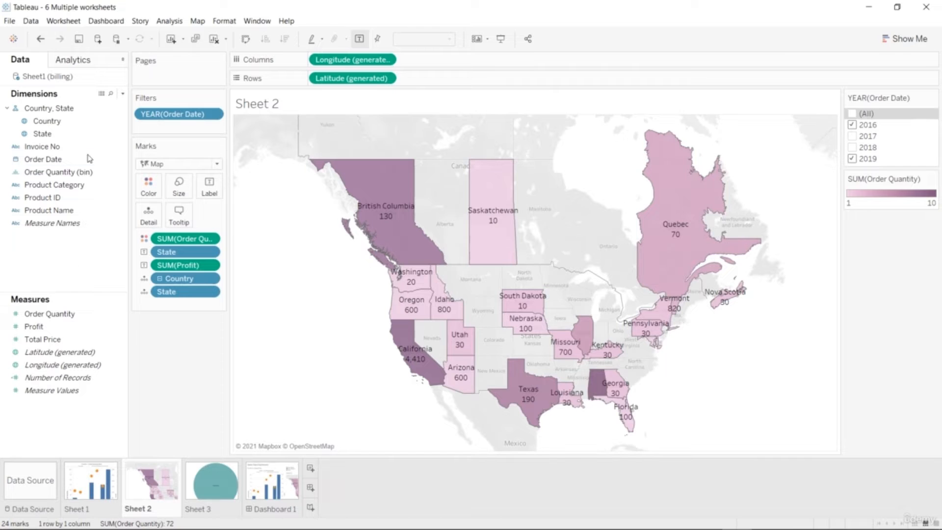
Add a second Order Date filter by Weekdays to Sheet 2 with all seven days selected.
drag(86, 158, 179, 126)
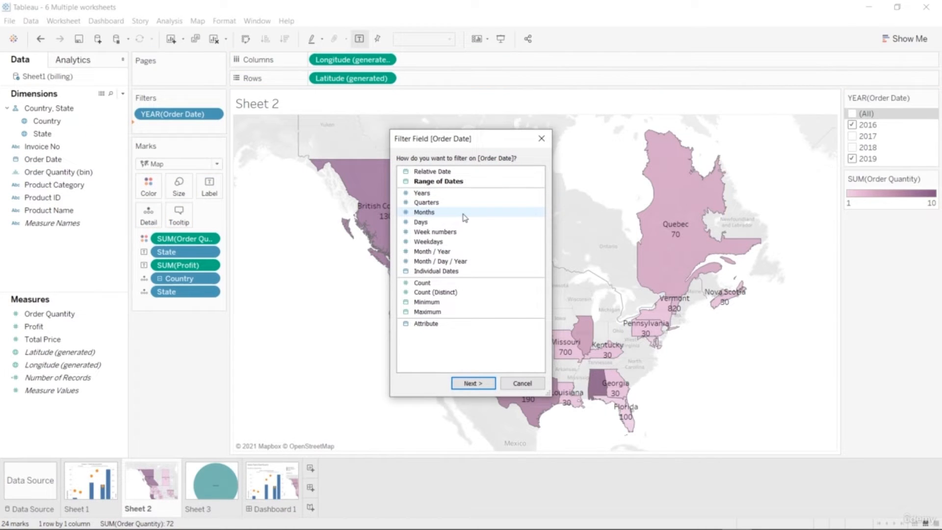
click(463, 242)
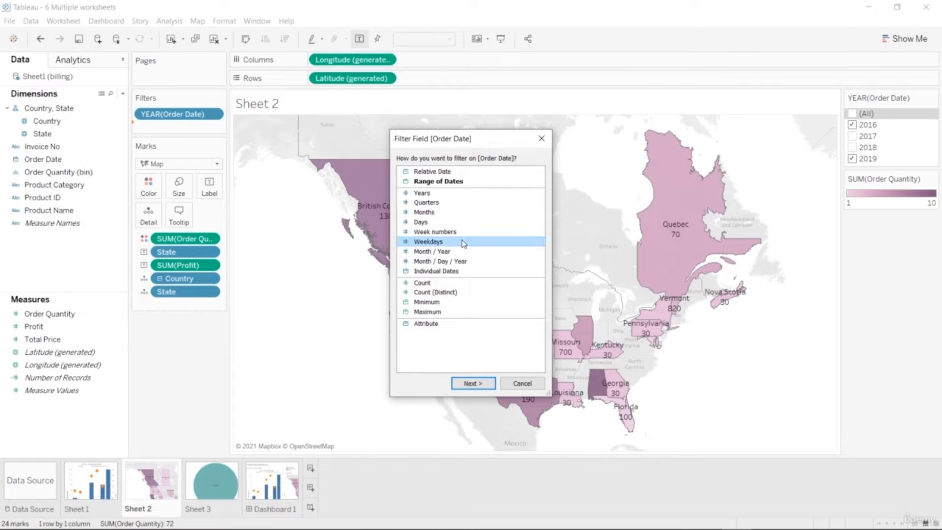
click(472, 383)
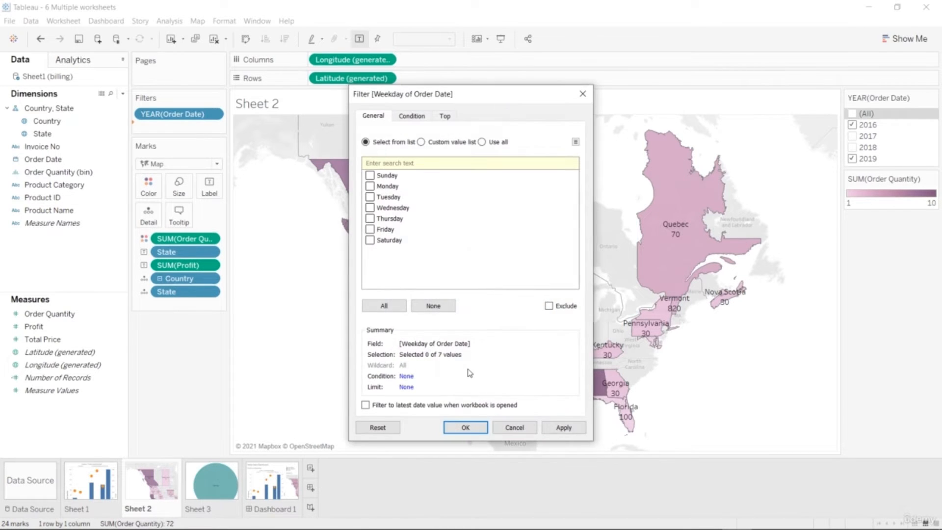
click(370, 175)
click(370, 187)
click(383, 309)
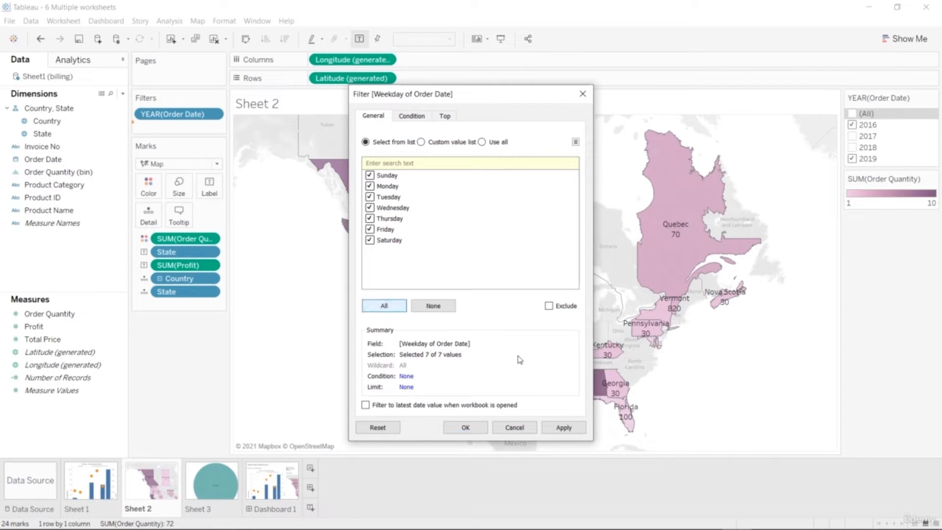
click(571, 430)
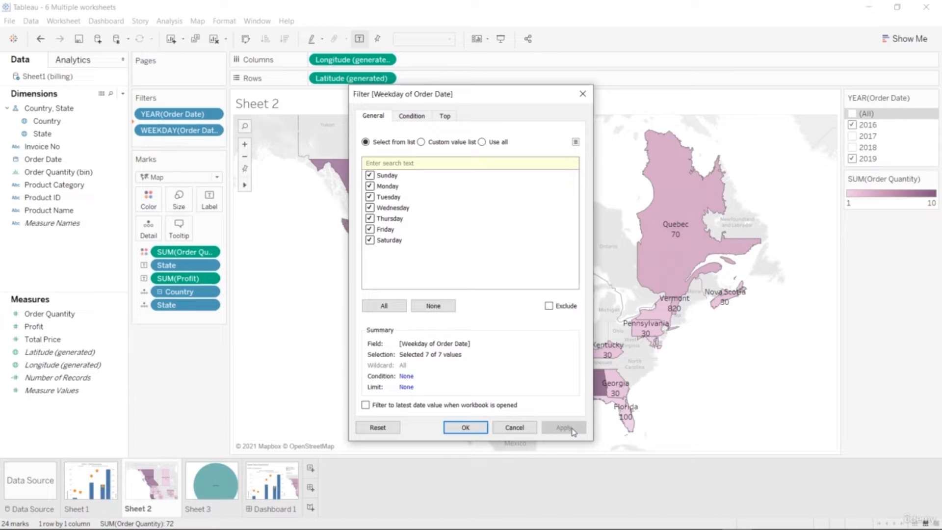
click(466, 428)
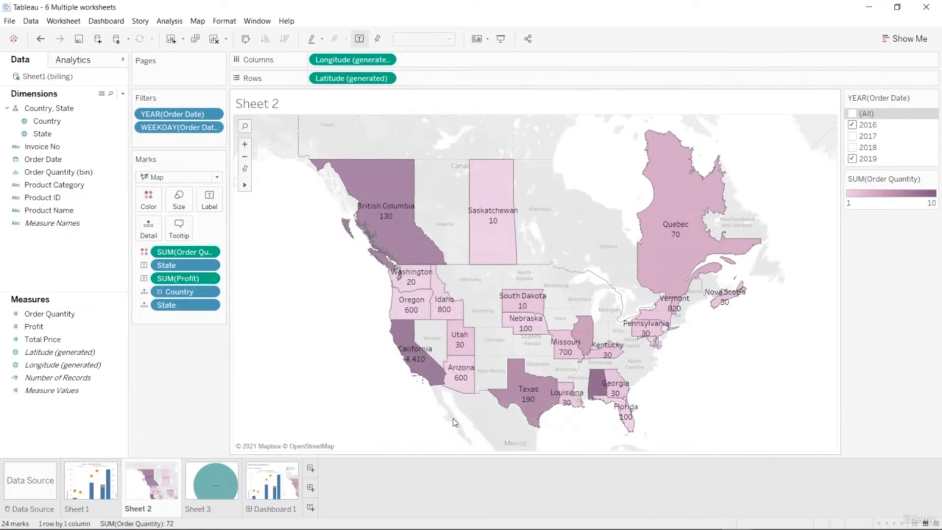
Show the Order Date weekday filter beside the Sheet 2 map and restrict it to Sunday only.
click(214, 128)
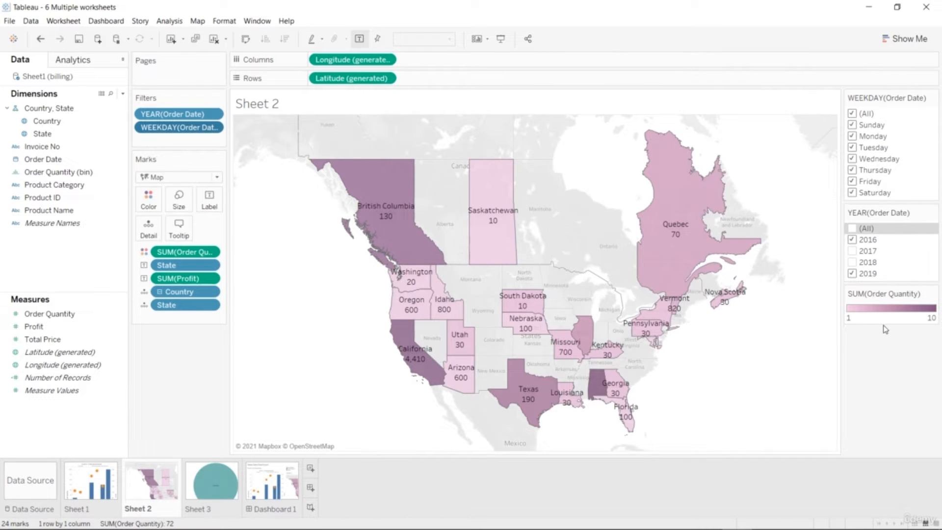
click(854, 114)
click(853, 126)
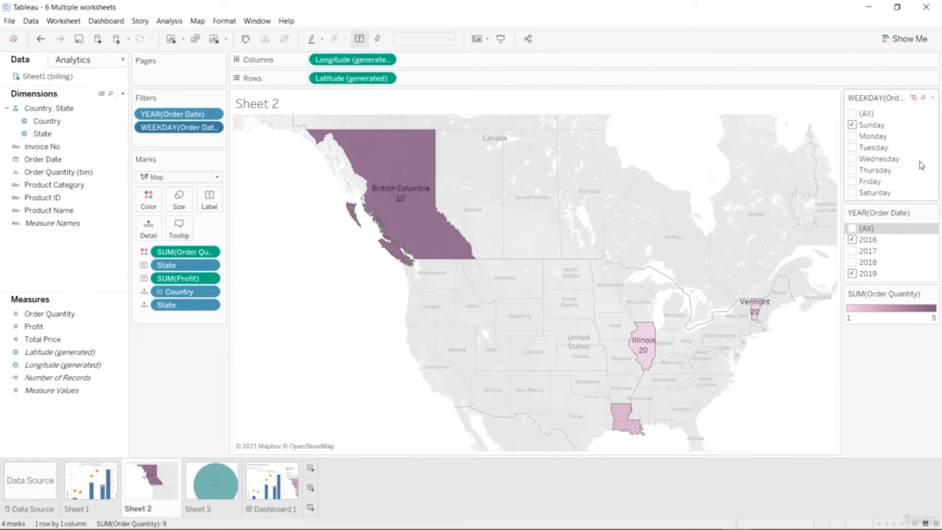
Add Saturday and Friday to the weekday filter, clear all selected days, and select Monday only.
click(852, 194)
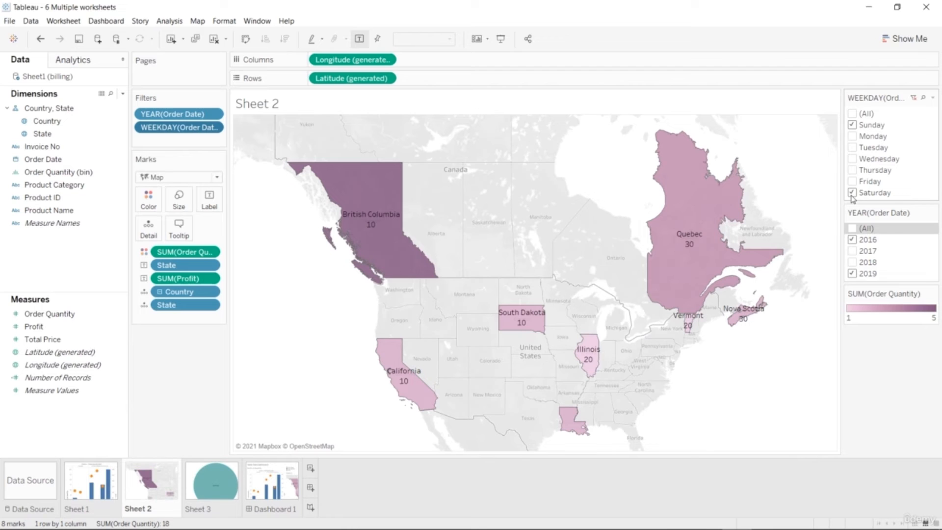
click(852, 182)
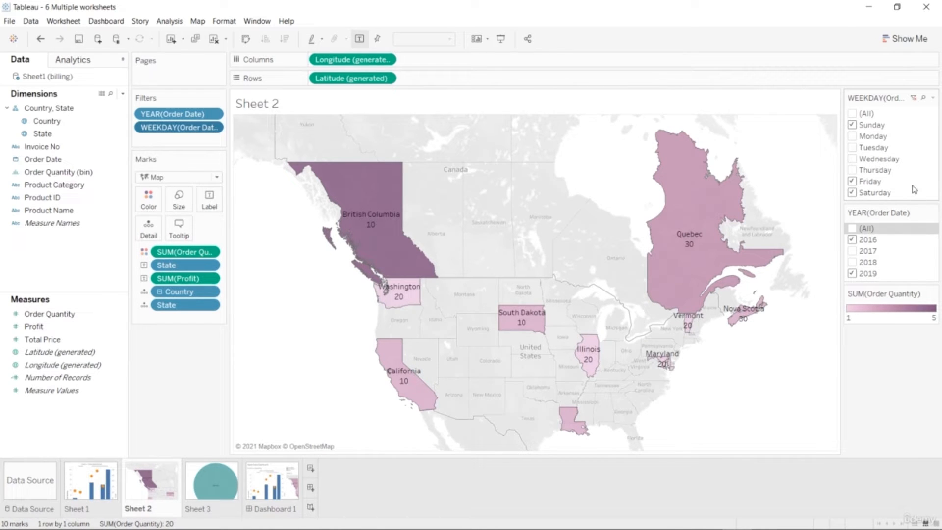
click(852, 193)
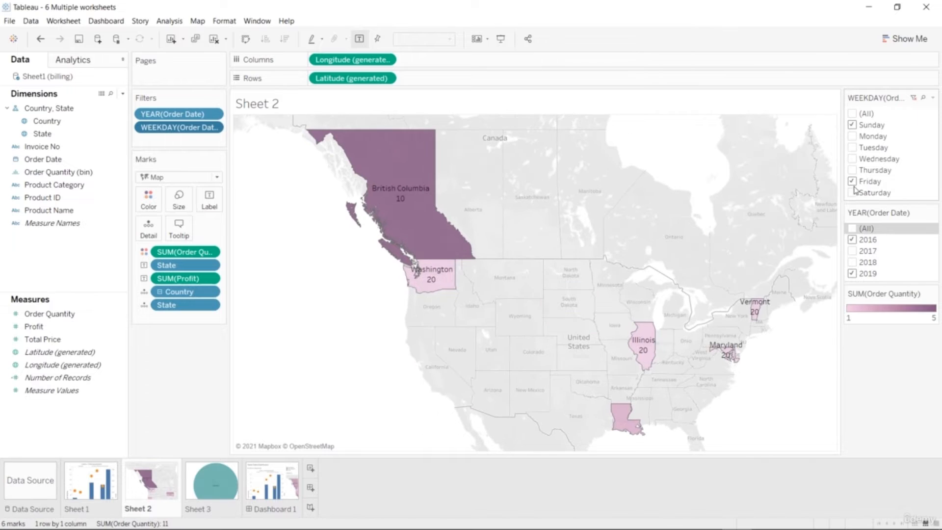
click(852, 181)
click(852, 126)
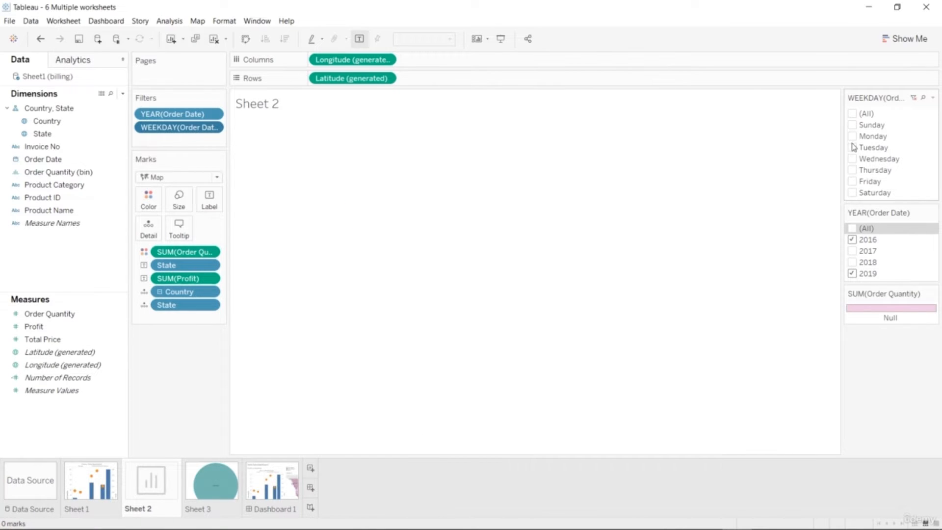
click(852, 136)
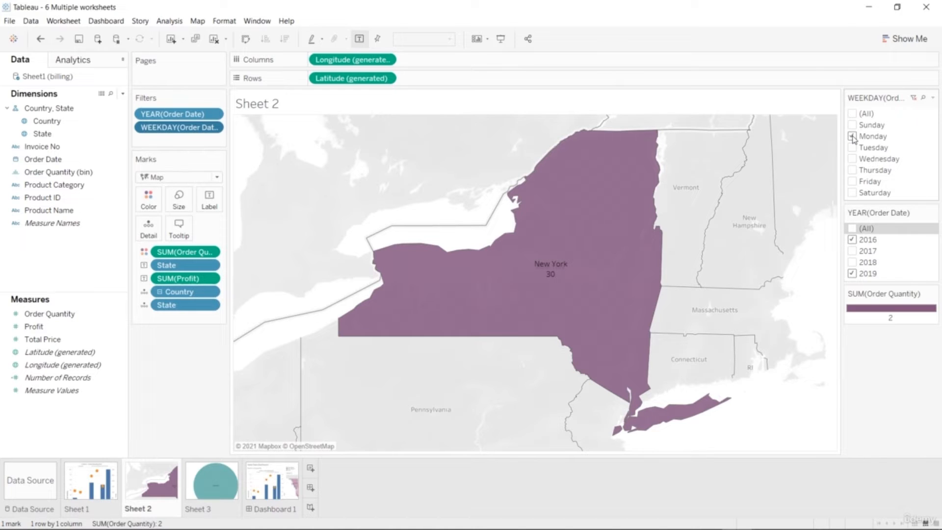
Include all years in the year filter, exclude 2018 again, and switch the weekday filter to Tuesday only.
click(852, 262)
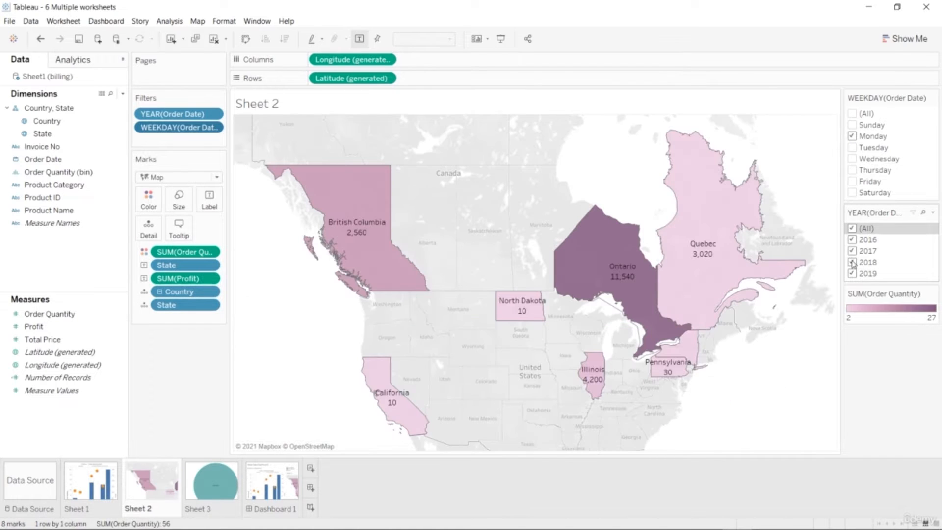
click(852, 262)
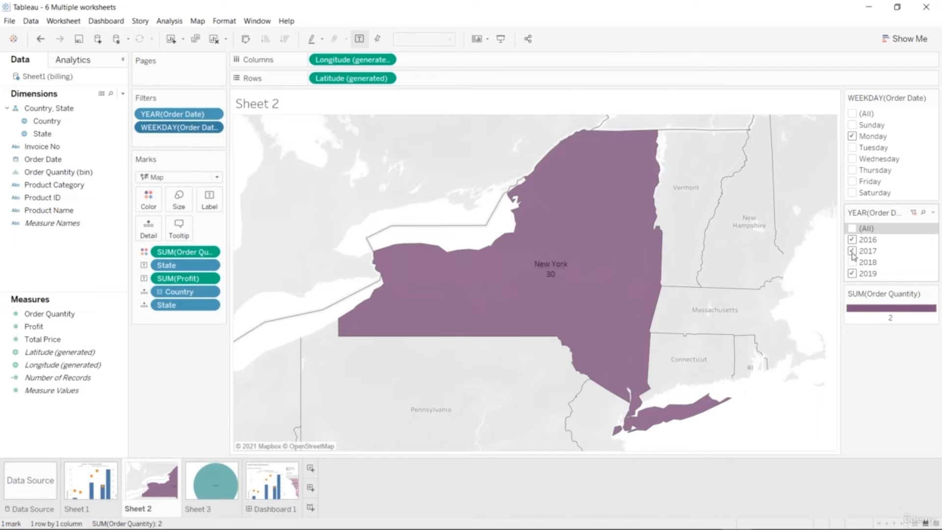
click(853, 148)
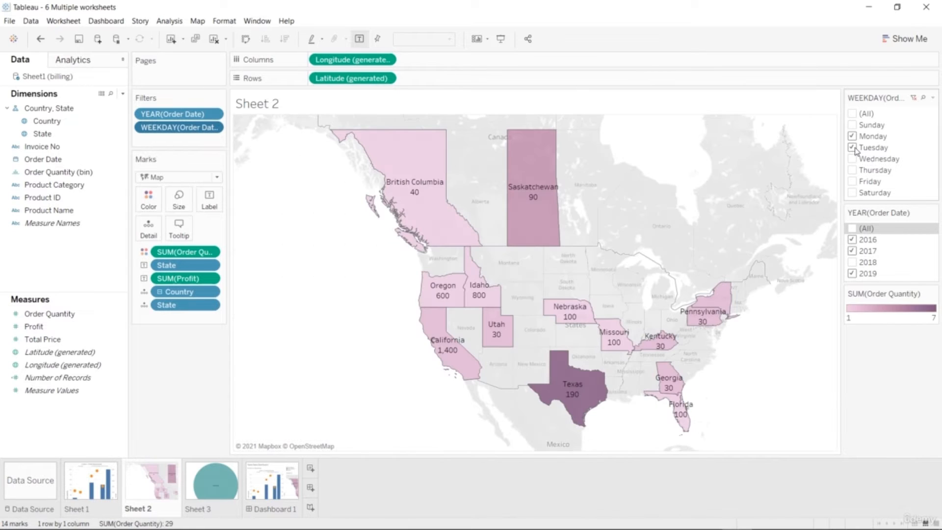
click(852, 137)
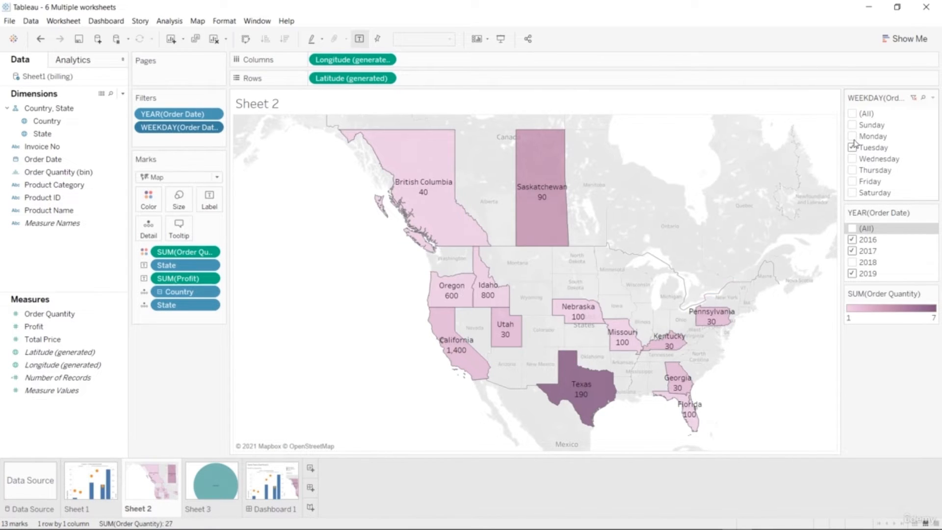
Switch the weekday filter to Wednesday only and remove 2017 from the year filter.
click(852, 159)
click(852, 147)
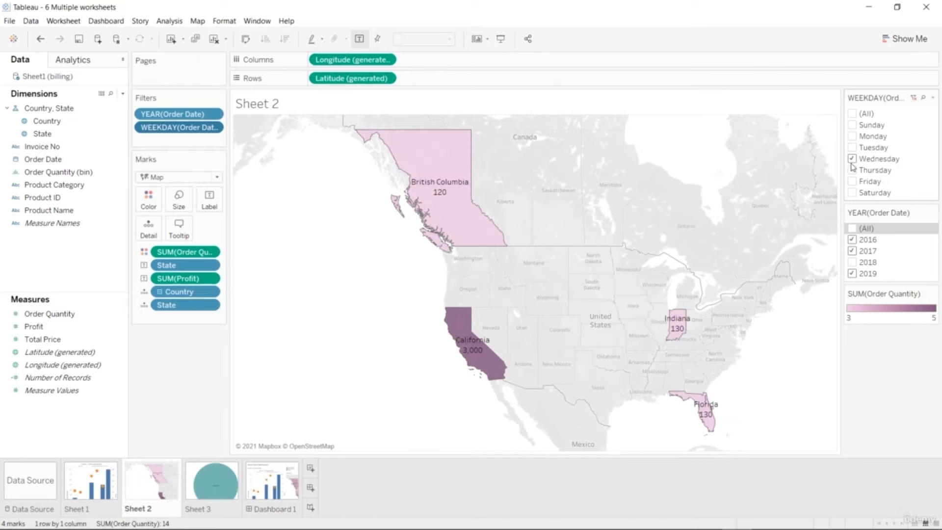
click(853, 251)
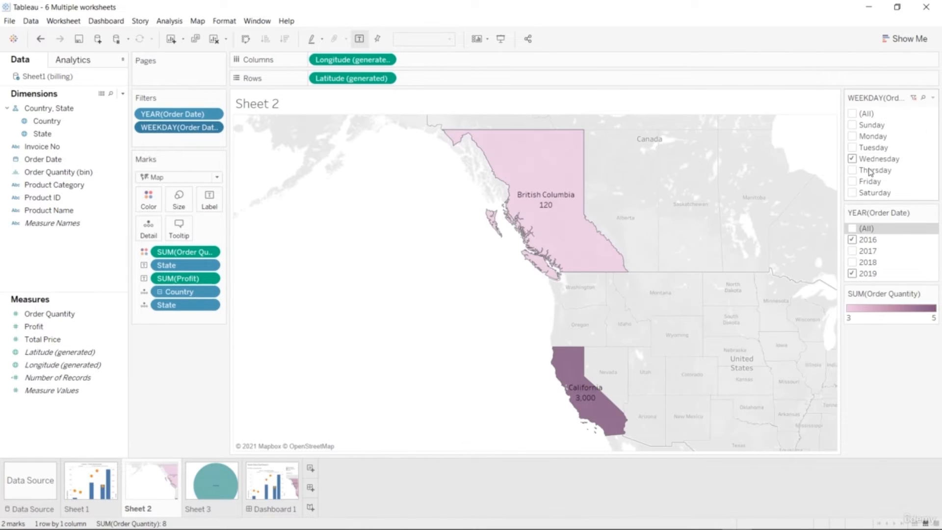
Switch the weekday filter to Thursday only, and on to Friday only.
click(852, 170)
click(852, 159)
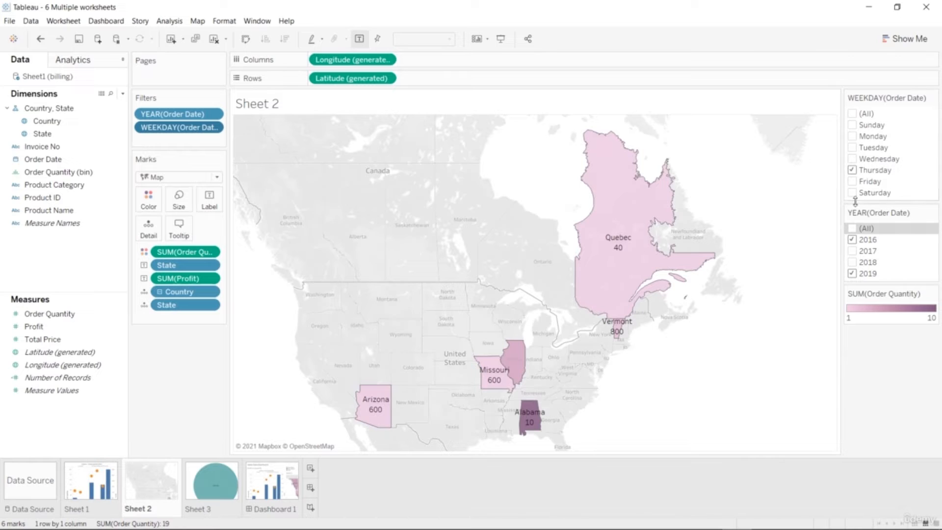
click(854, 181)
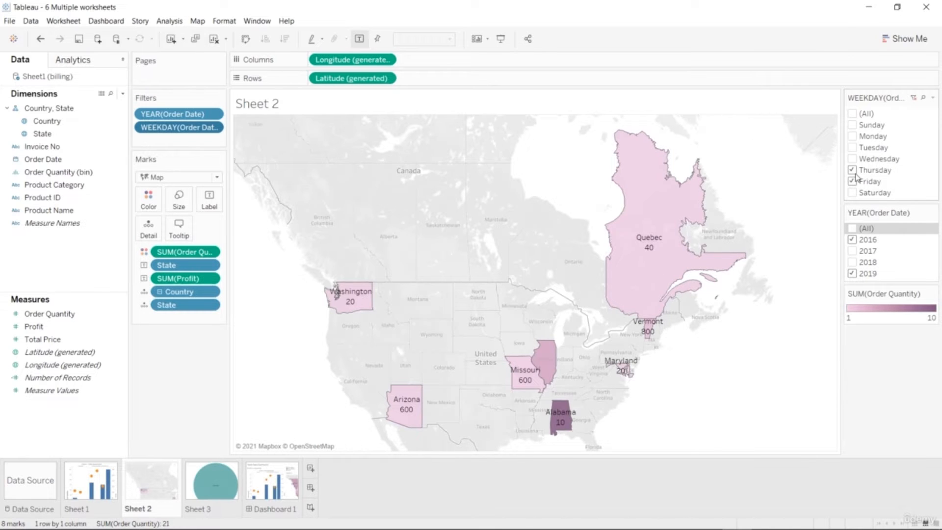
click(853, 171)
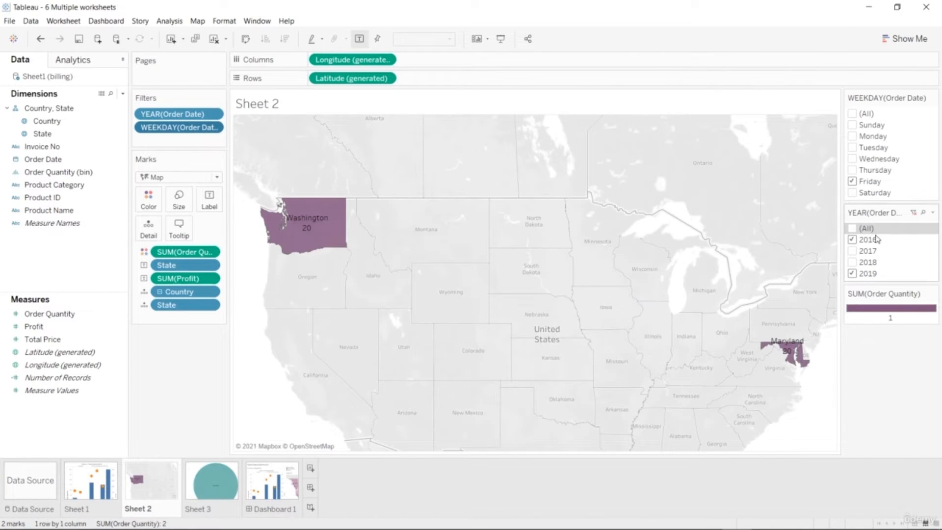
Set the year filter to 2017 and 2019, leaving out 2016.
click(852, 273)
click(852, 273)
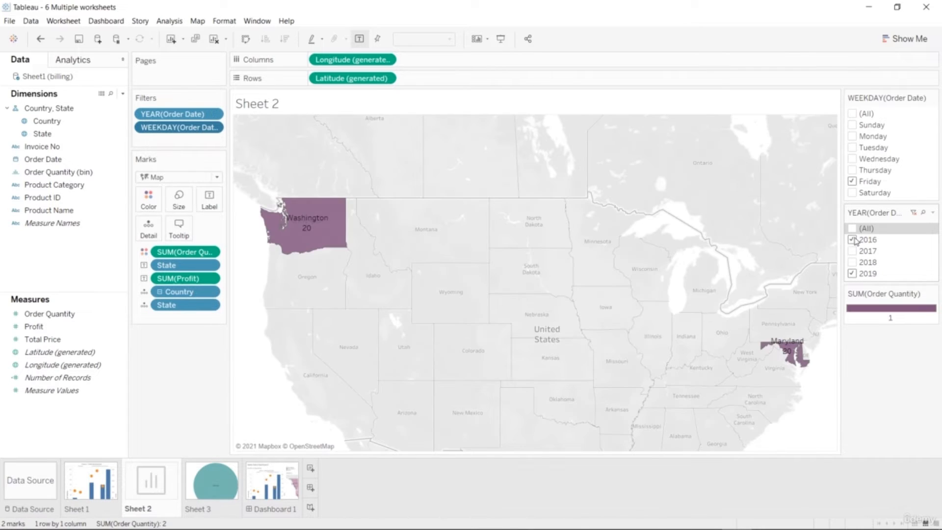
click(853, 251)
click(852, 240)
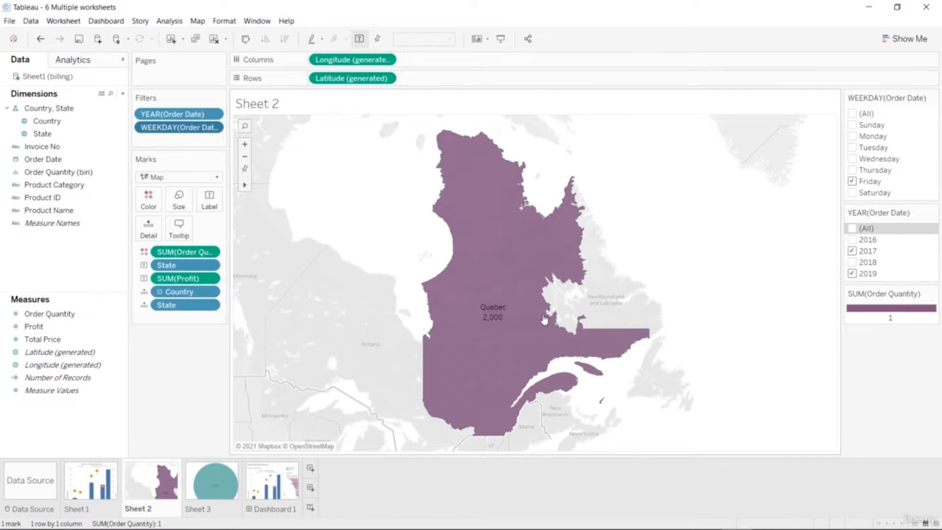
Return to Dashboard 1, use the Sheet 2 map as a filter, and view its further options.
mouse_move(520, 342)
click(283, 484)
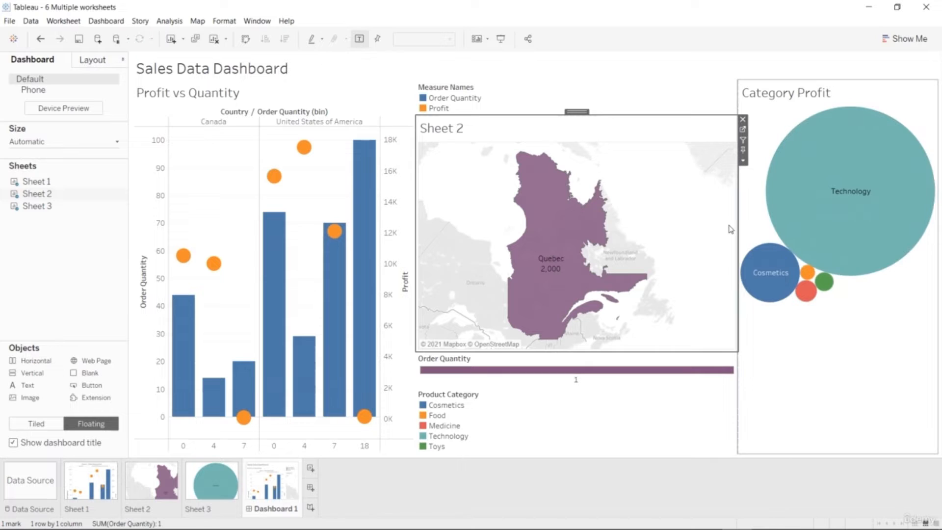
right_click(716, 188)
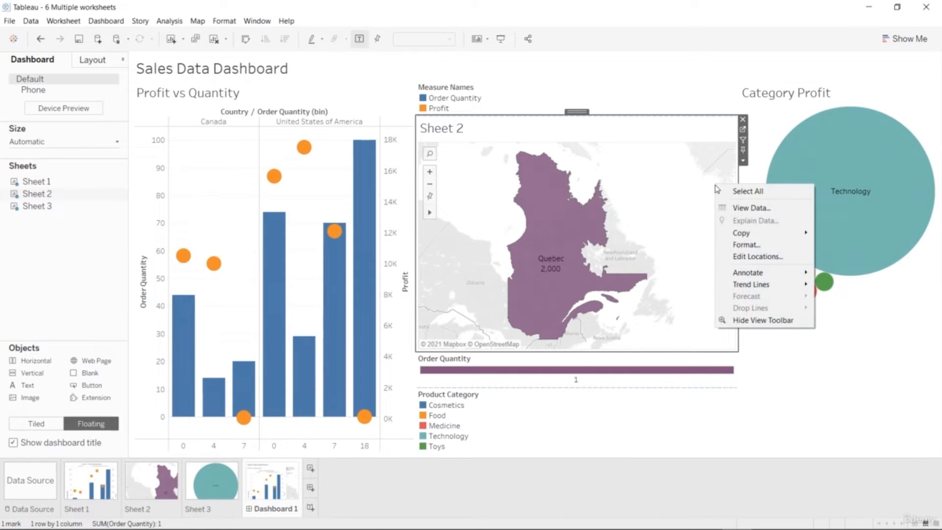
click(689, 174)
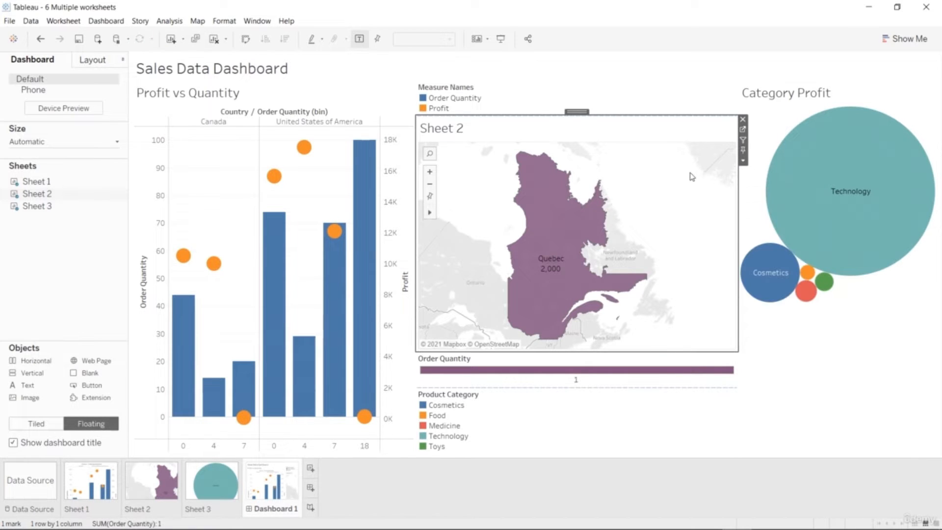
click(743, 142)
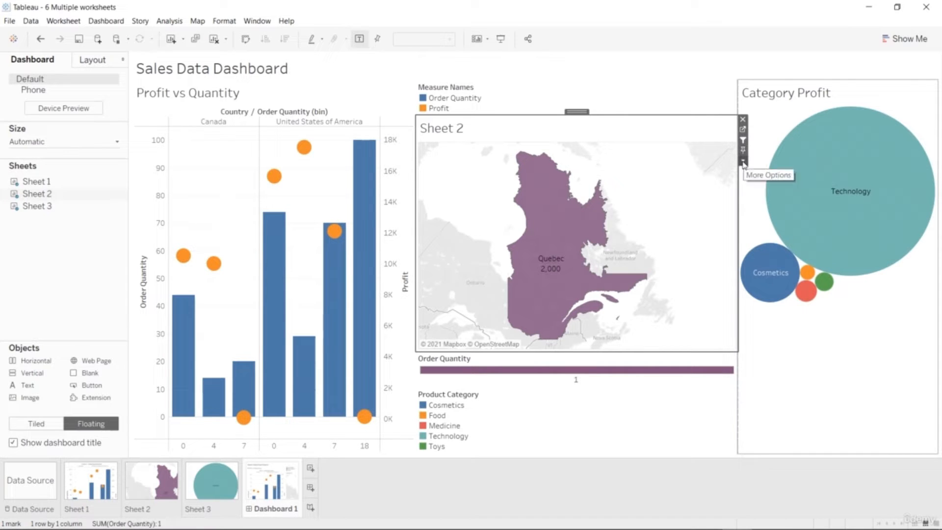
click(743, 161)
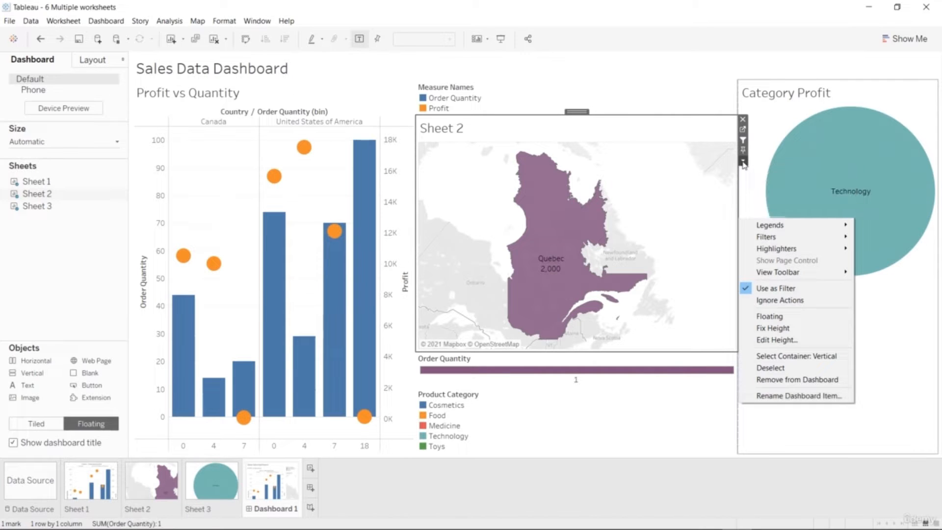
Include all weekdays and all years in Sheet 2's order-date filters and return to Dashboard 1.
click(742, 130)
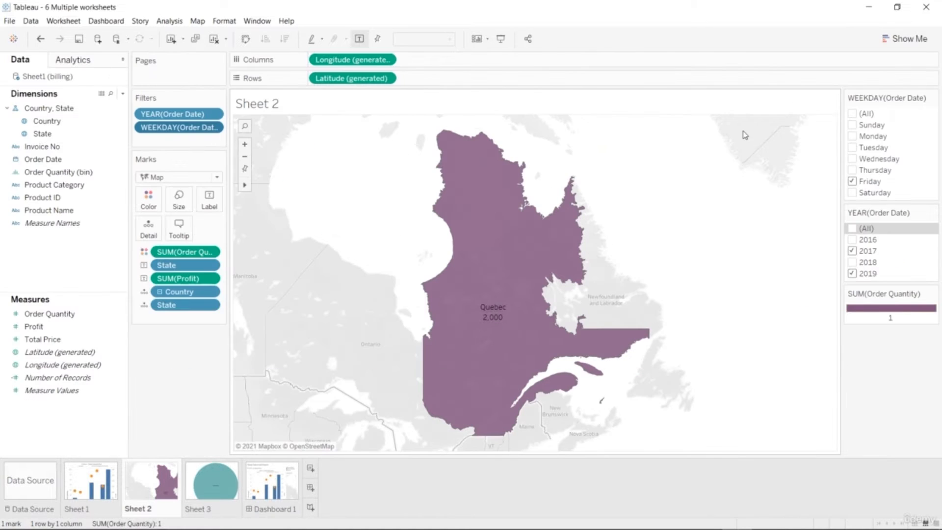
click(851, 114)
click(852, 229)
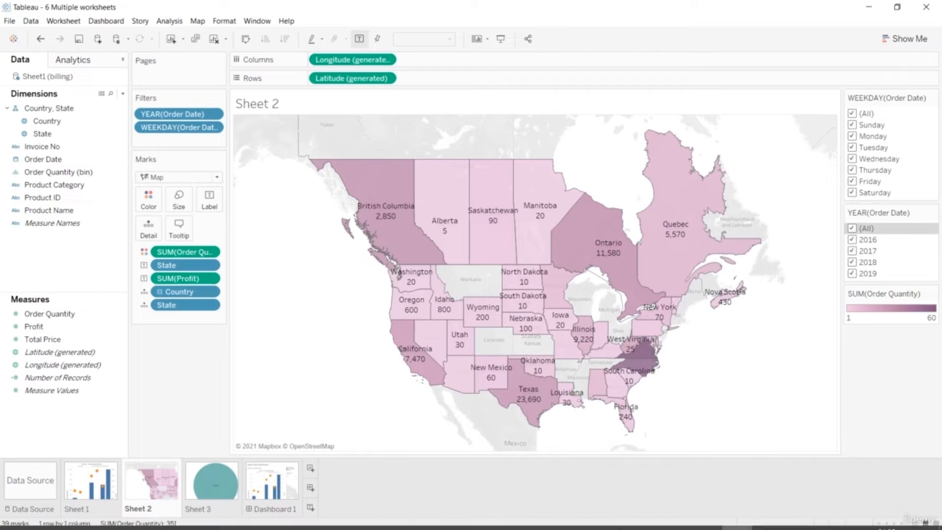
click(271, 485)
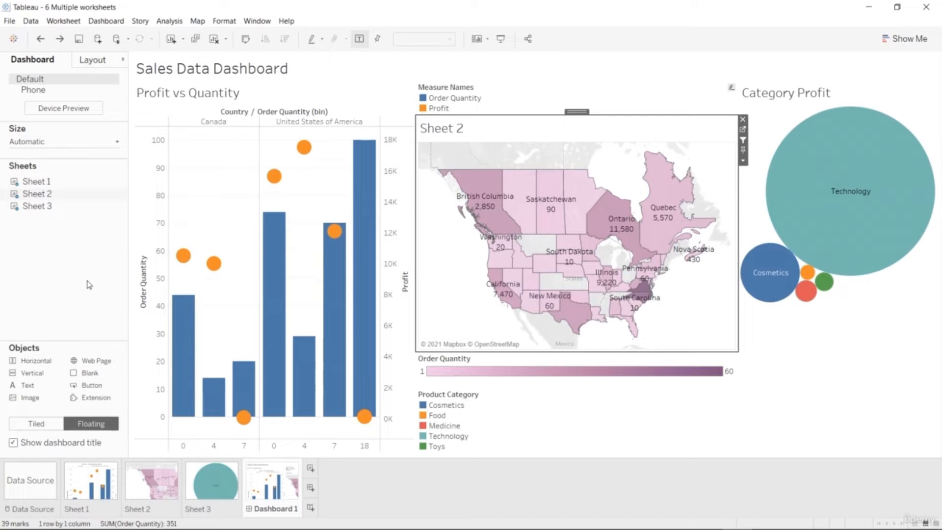
click(161, 476)
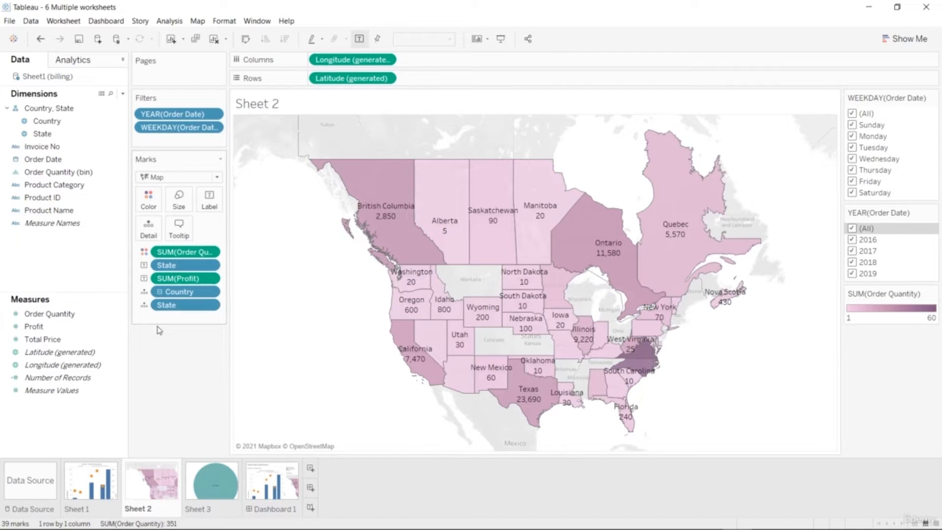
click(272, 489)
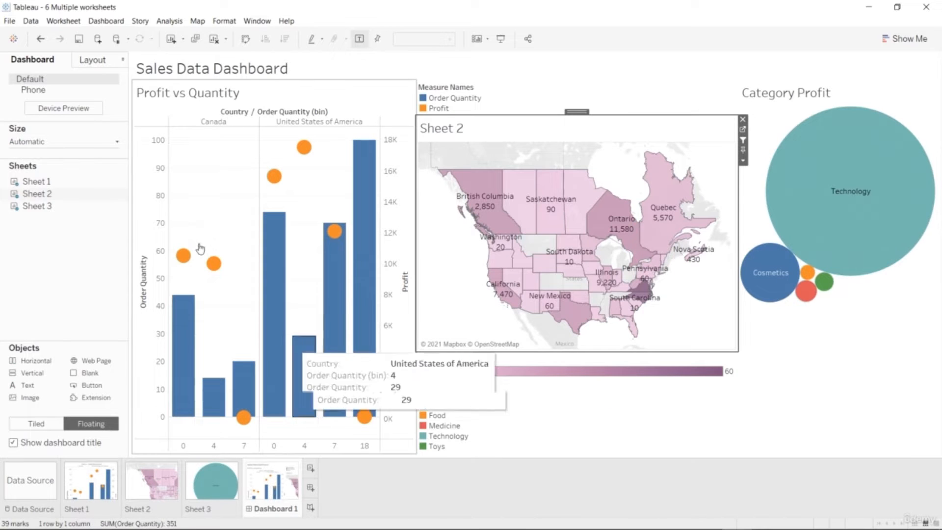
Remove Sheet 2 from the dashboard and add it again as a floating map just below the Product Category legend.
mouse_move(74, 198)
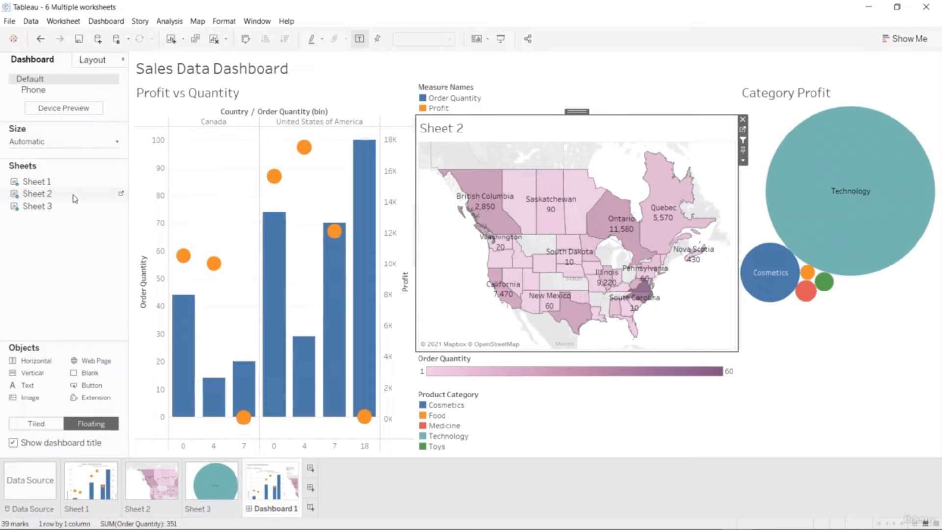
right_click(74, 194)
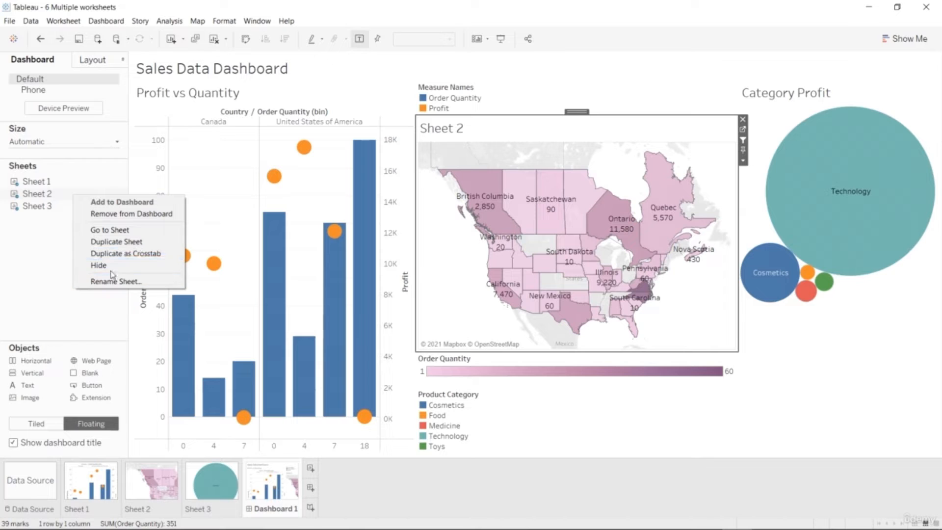
click(110, 214)
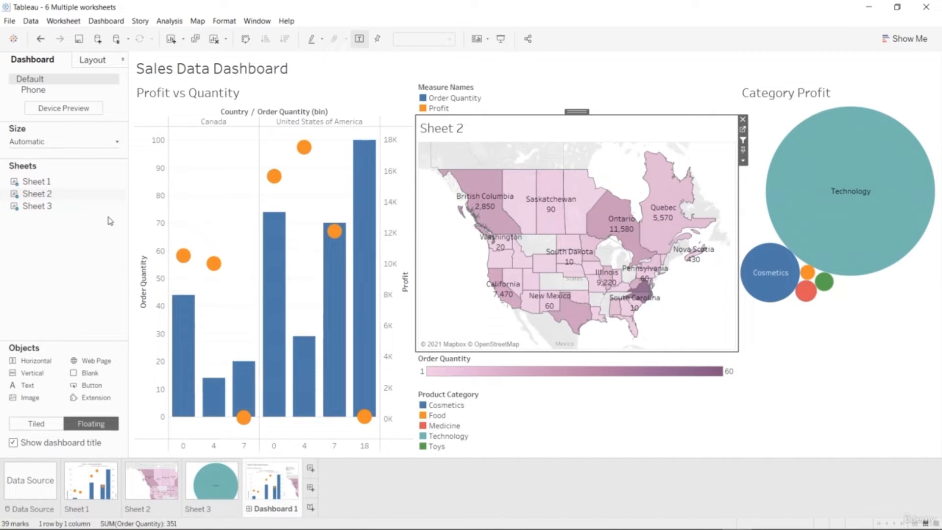
mouse_move(70, 202)
drag(68, 193, 456, 262)
drag(591, 254, 554, 175)
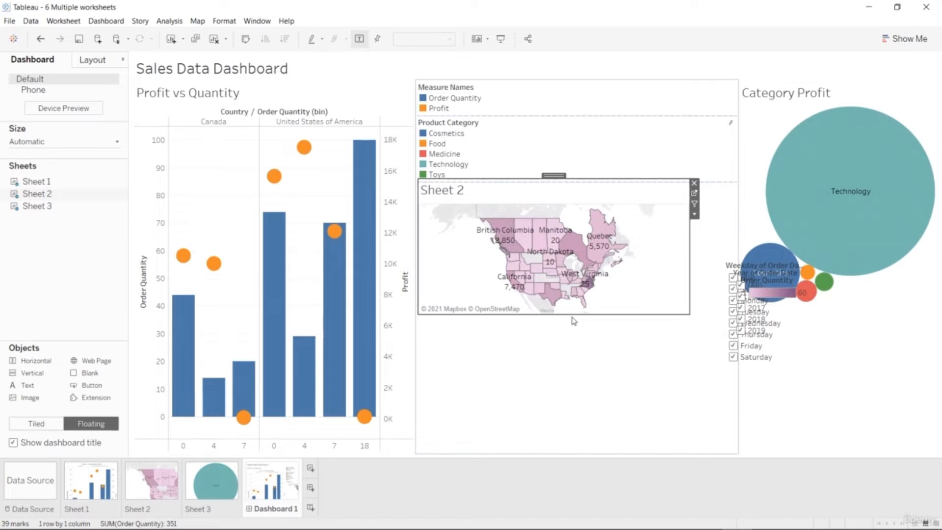
Enlarge the floating map to fill the area between the charts down to the dashboard's bottom edge, narrowing the Profit vs Quantity chart to make room.
drag(568, 315, 567, 453)
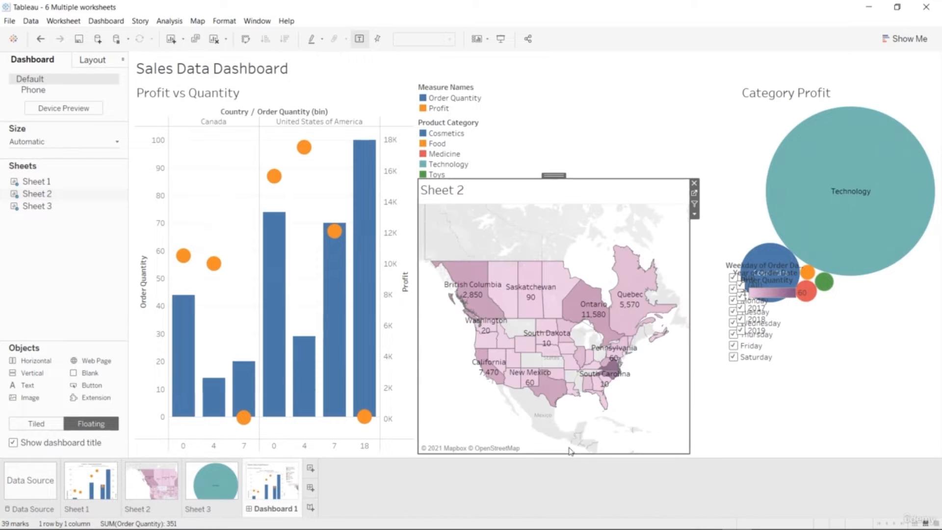
drag(418, 299, 358, 300)
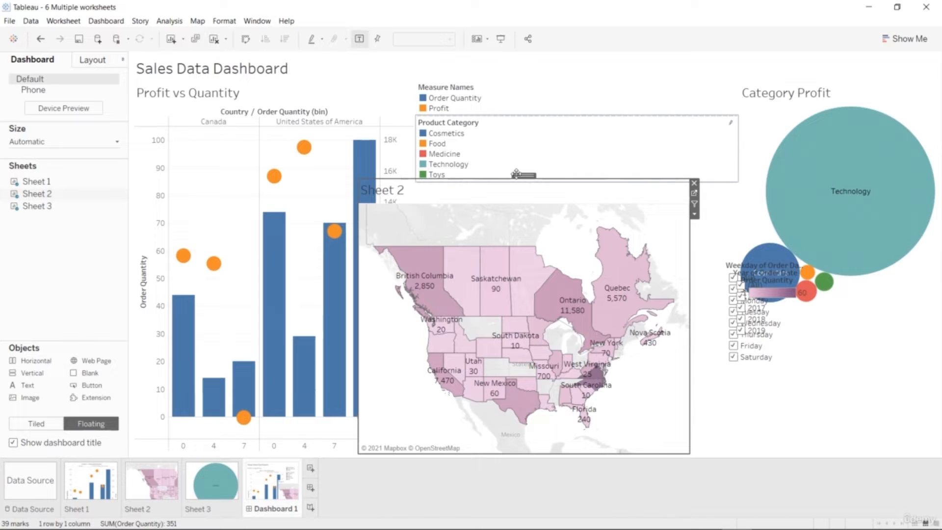
click(382, 117)
drag(417, 138, 356, 141)
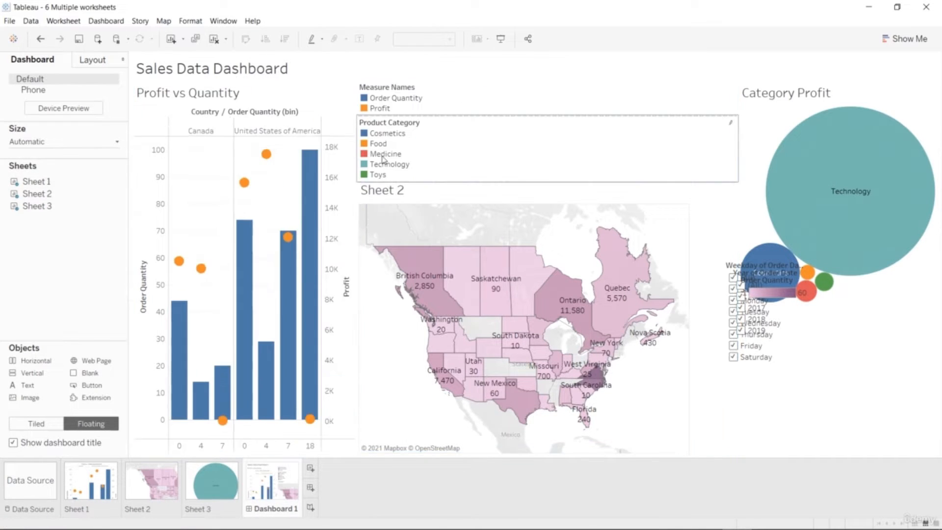
click(684, 319)
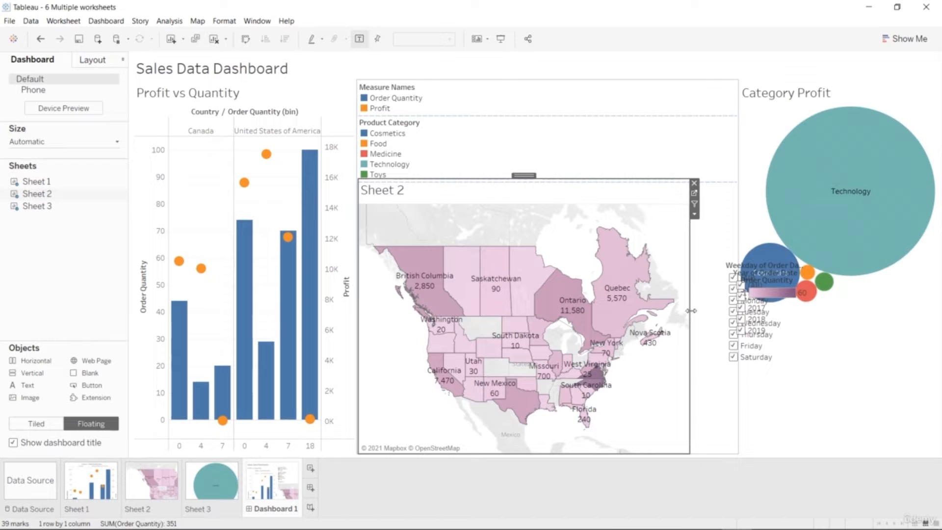
drag(689, 310, 731, 310)
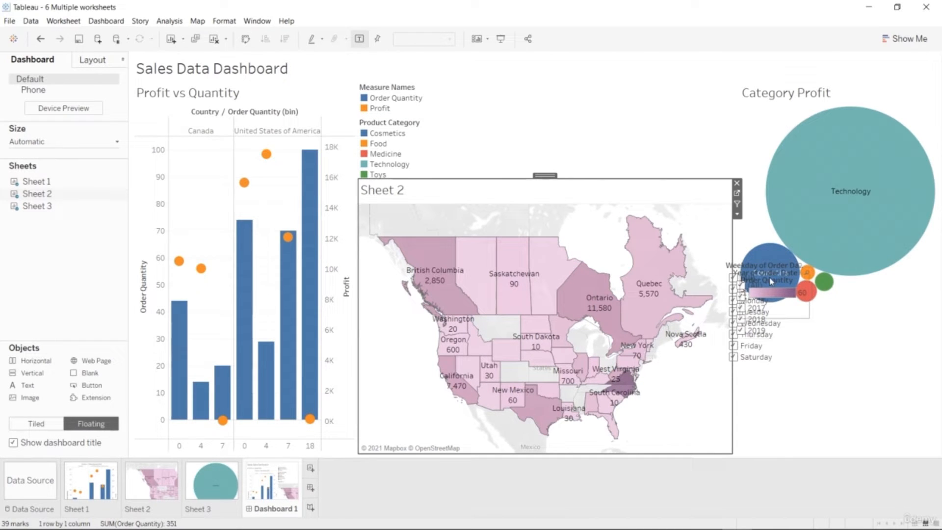
Arrange the floating Order Quantity legend, year filter and weekday filter side by side above the map, clear of the Category Profit chart.
click(772, 282)
drag(774, 272, 469, 136)
click(770, 283)
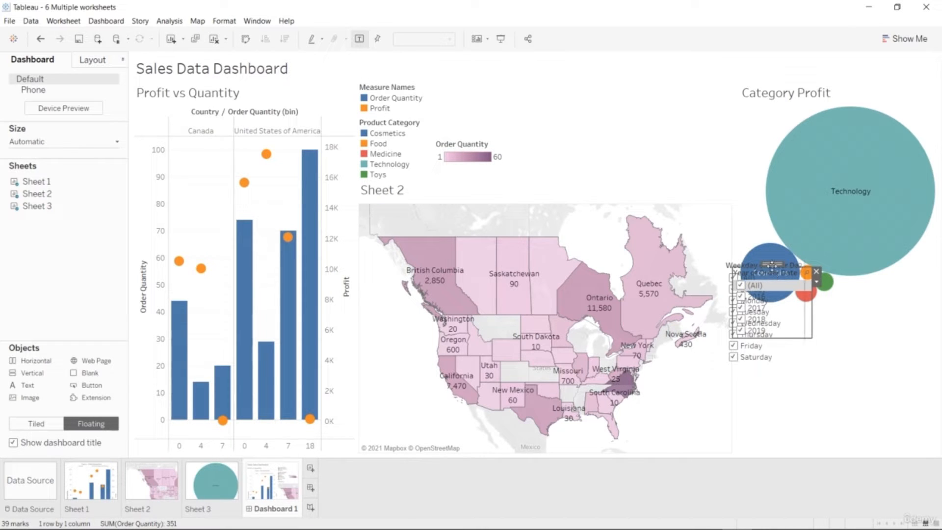
drag(772, 269, 564, 92)
click(754, 270)
drag(767, 259, 661, 78)
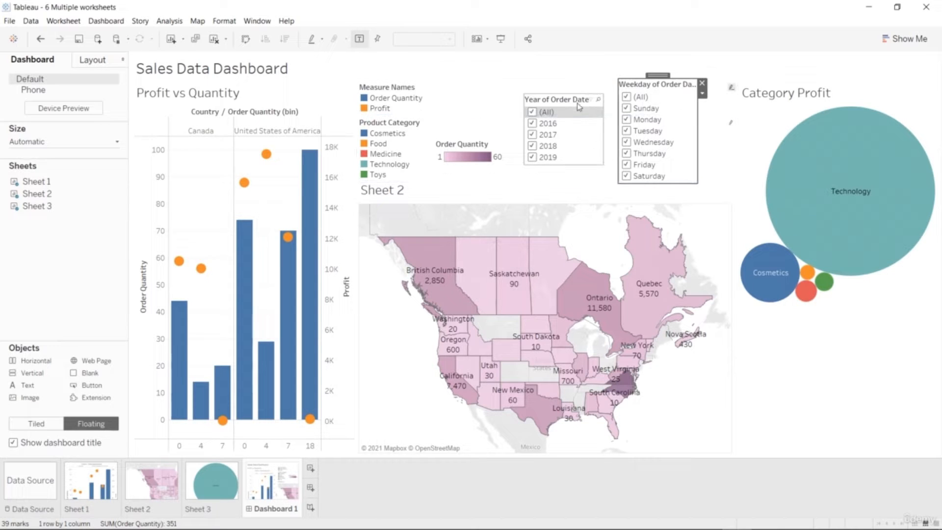
Clear the dashboard's year filter, try 2016 and 2017, and end with only 2018 and 2019 selected.
click(533, 113)
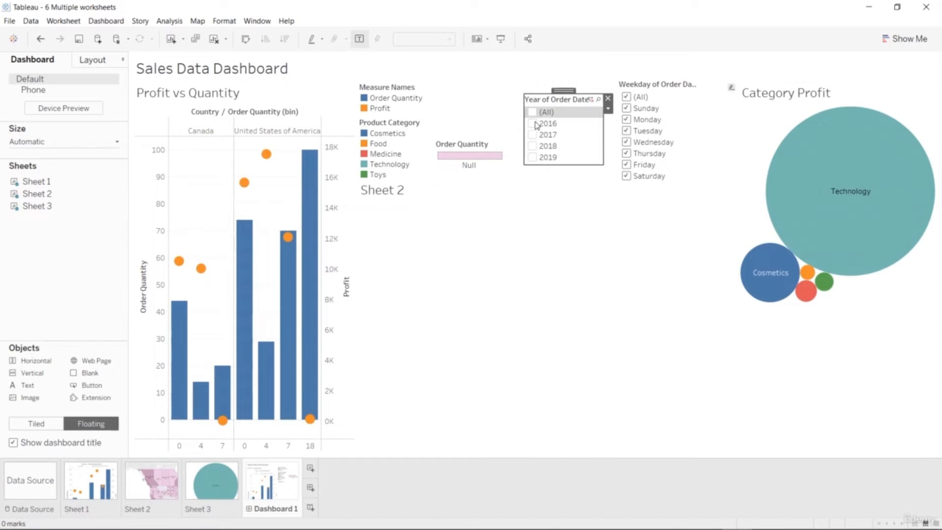
click(532, 123)
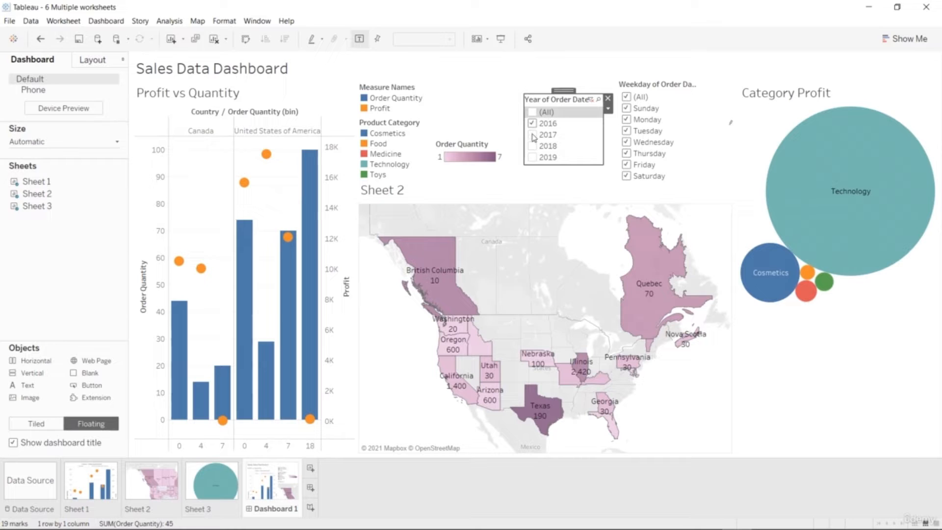
click(533, 135)
click(532, 123)
click(535, 146)
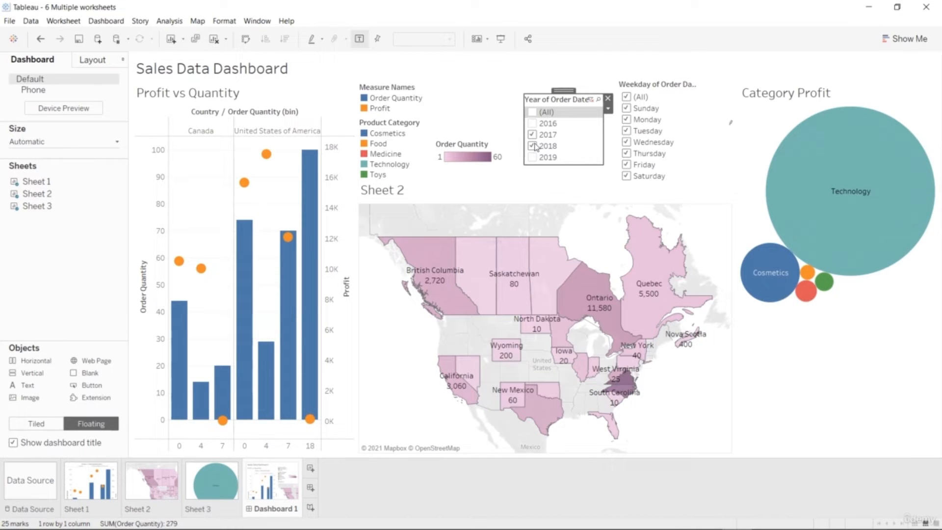
click(533, 158)
click(533, 135)
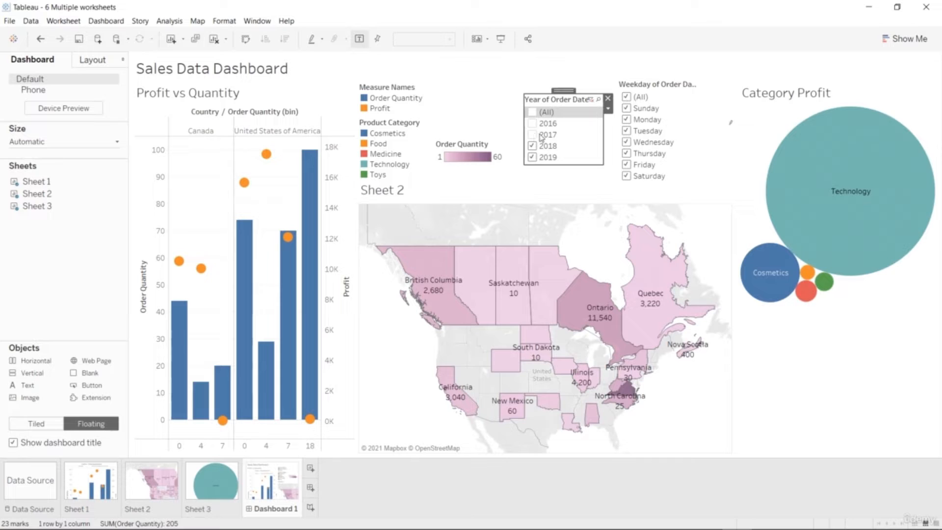
Exclude Tuesday, Wednesday, Thursday and Friday from the dashboard's weekday filter.
click(631, 132)
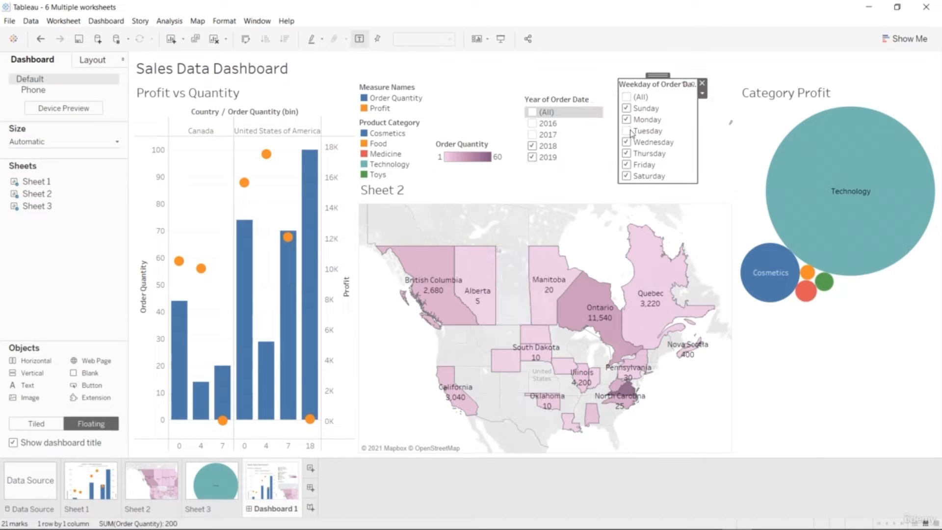
click(631, 143)
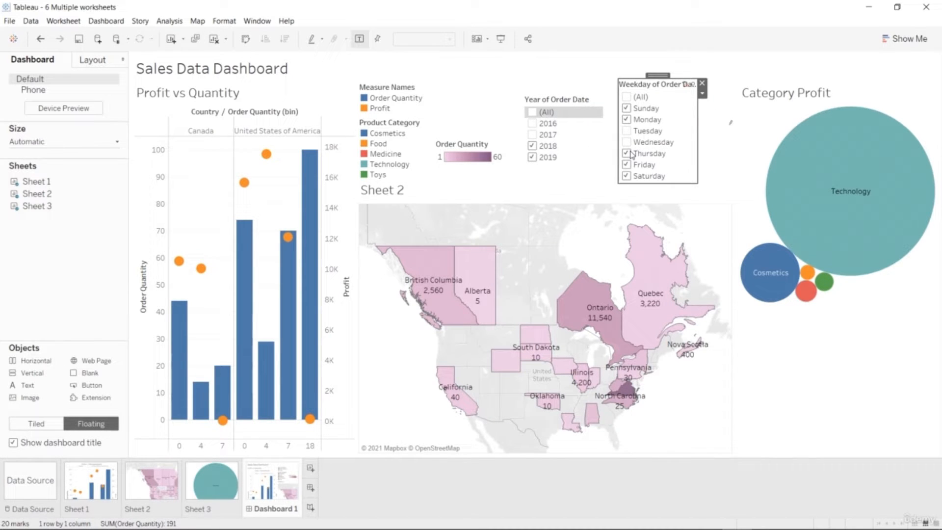
click(631, 153)
click(631, 166)
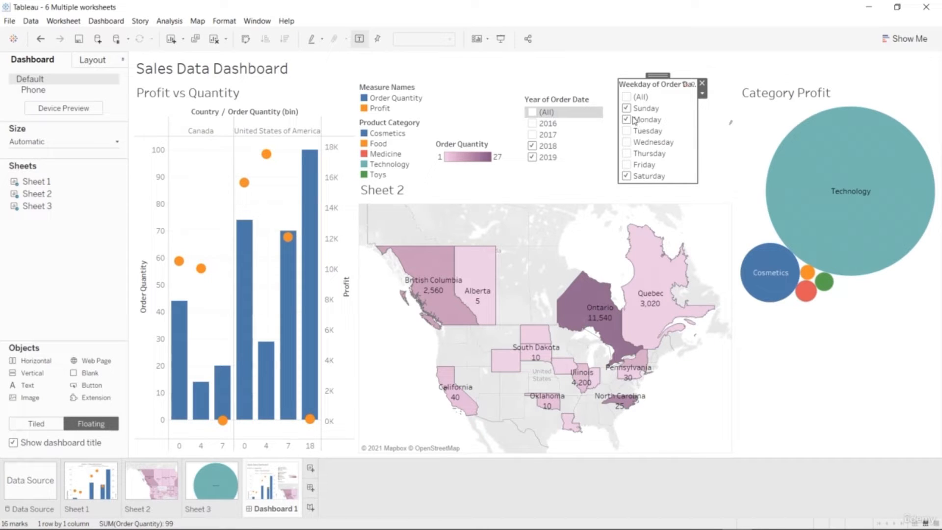
Include Wednesday and Thursday again in the weekday filter and exclude Monday.
click(627, 132)
click(627, 143)
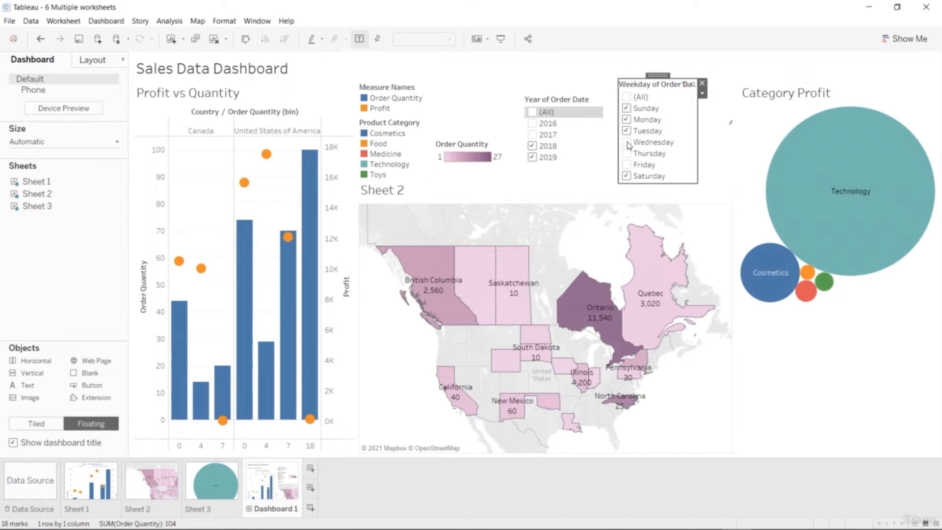
click(626, 154)
click(627, 131)
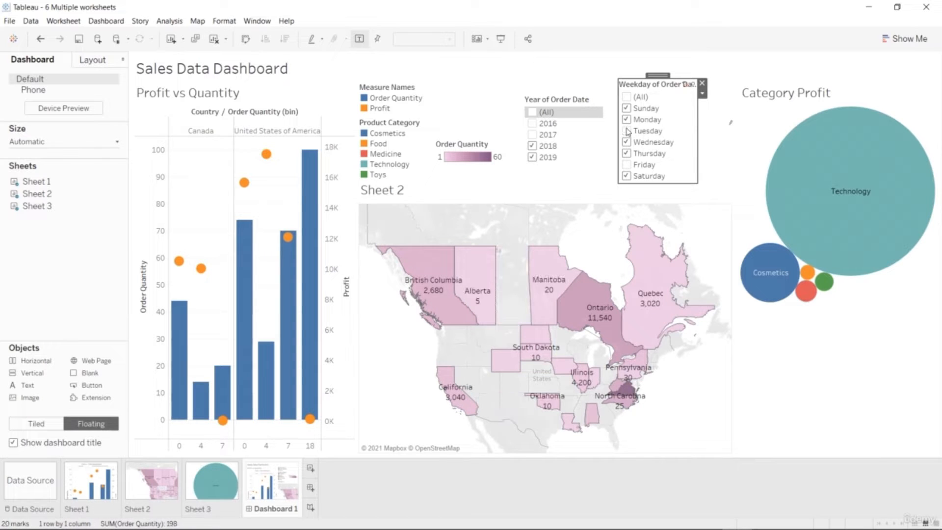
click(626, 121)
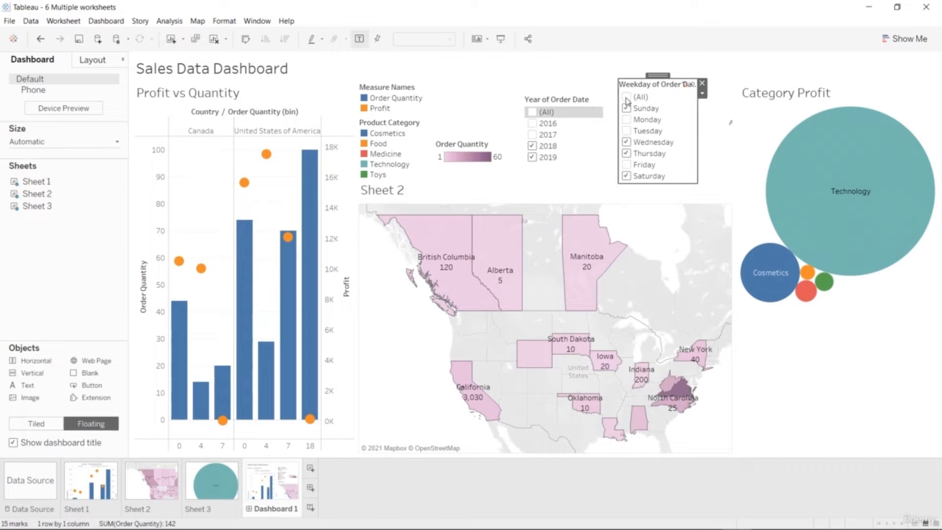
Clear all weekdays from the weekday filter and select Monday through Saturday.
click(626, 98)
click(626, 98)
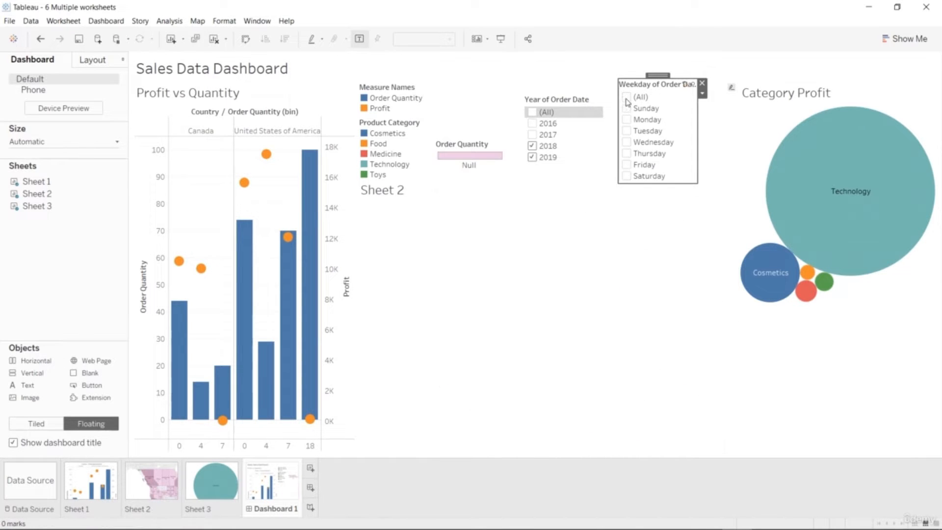
click(627, 142)
click(627, 154)
click(626, 165)
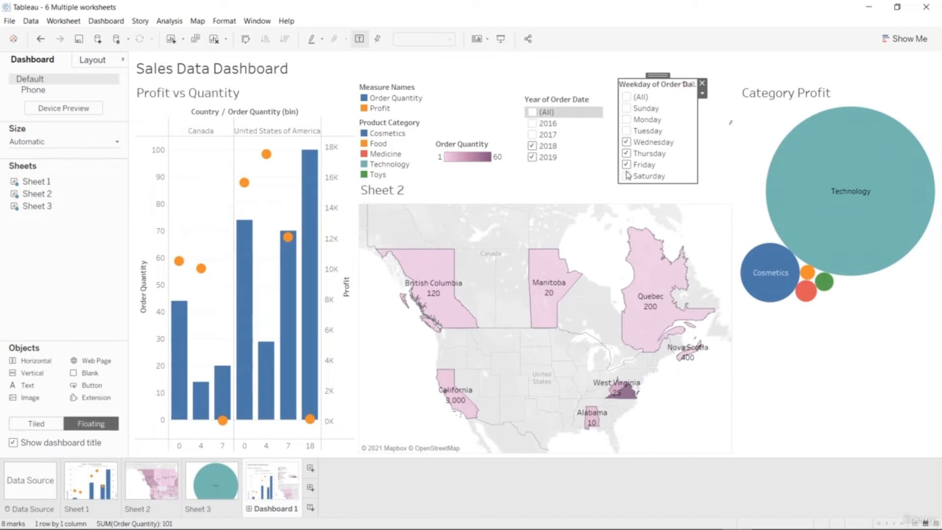
click(626, 176)
click(626, 131)
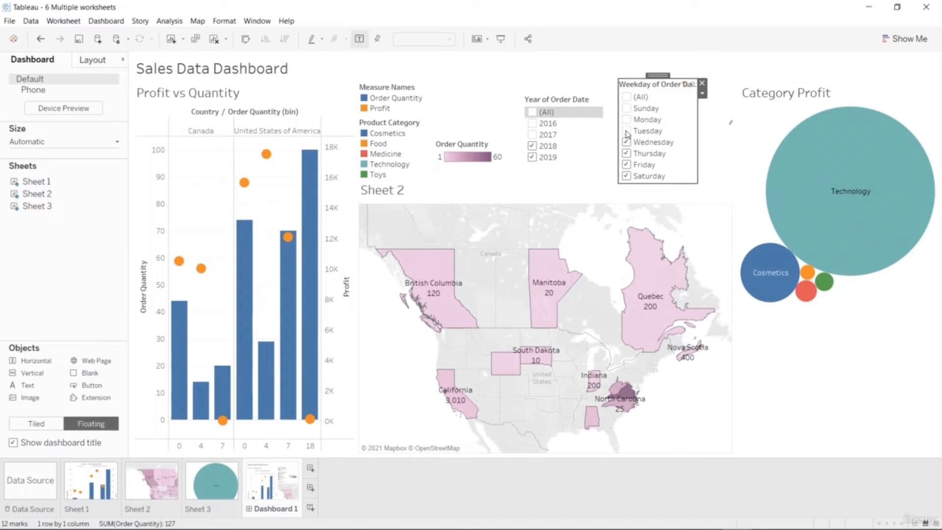
click(626, 120)
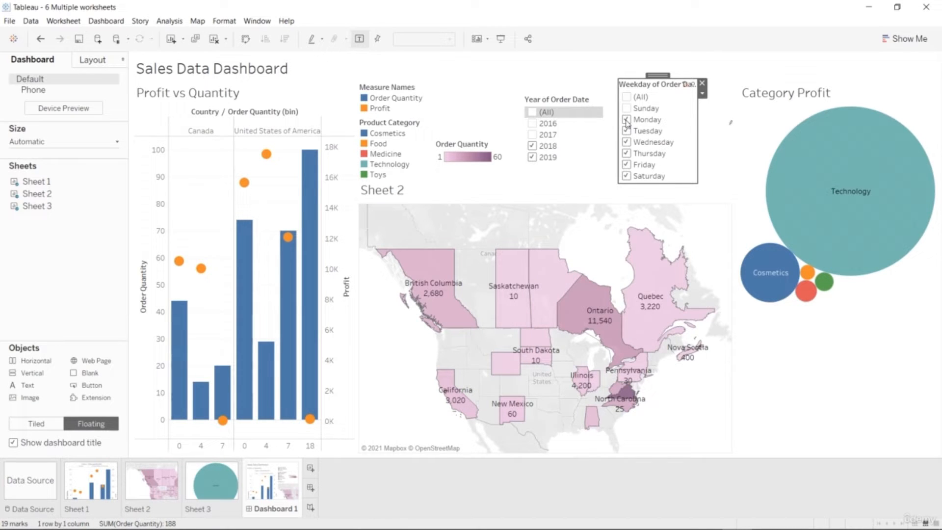
Include 2016 in the dashboard's year filter.
click(532, 123)
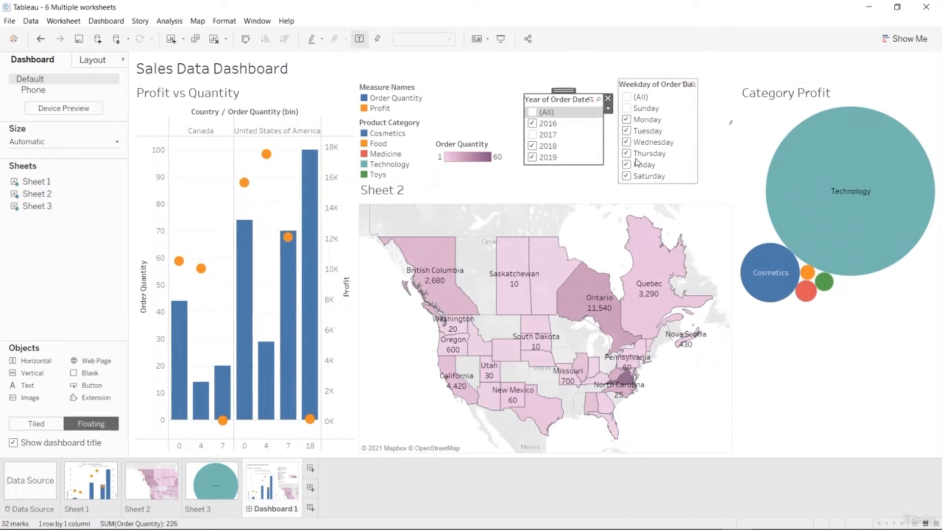
Try keeping only Cosmetics and excluding it through the Product Category legend, and undo both changes.
click(369, 134)
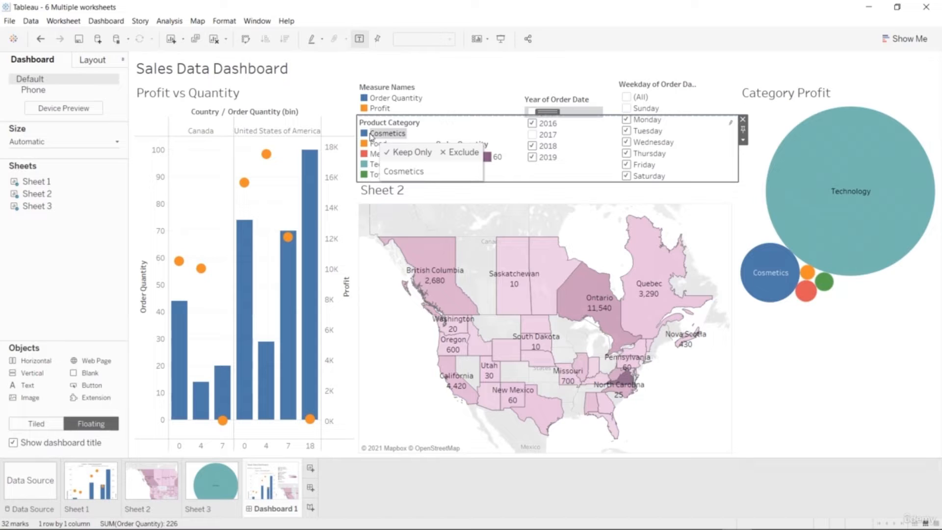
click(417, 153)
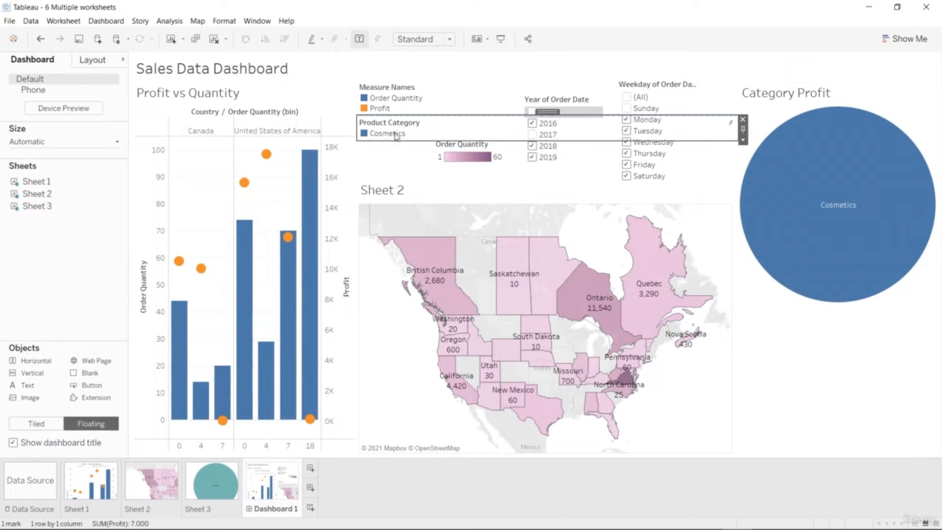
click(395, 133)
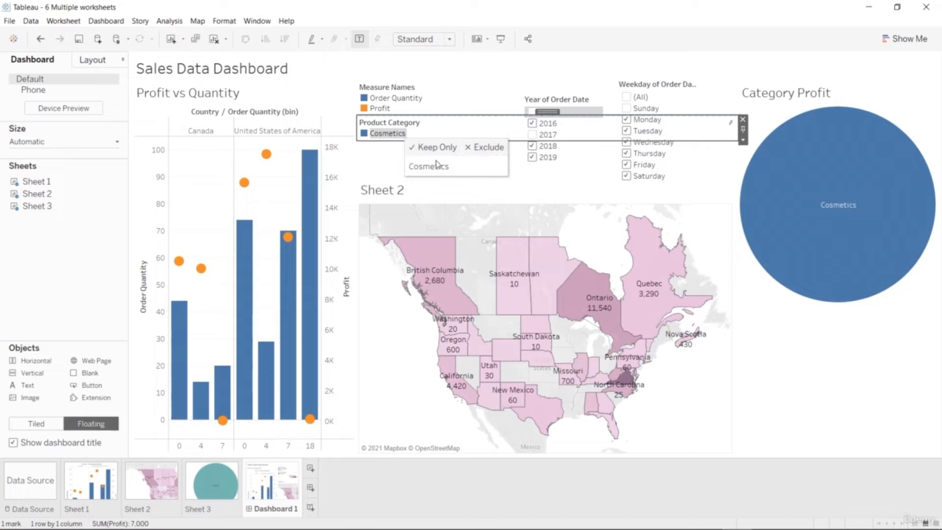
click(485, 147)
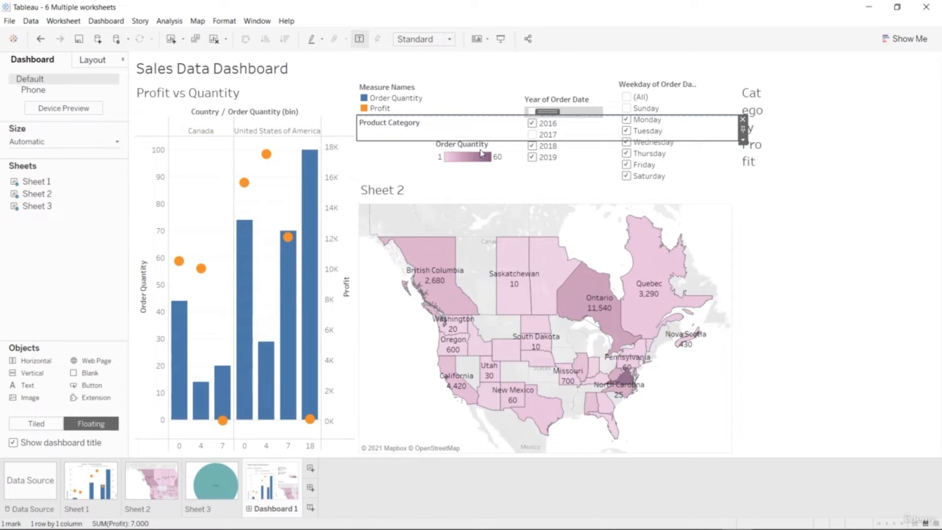
key(ctrl+z)
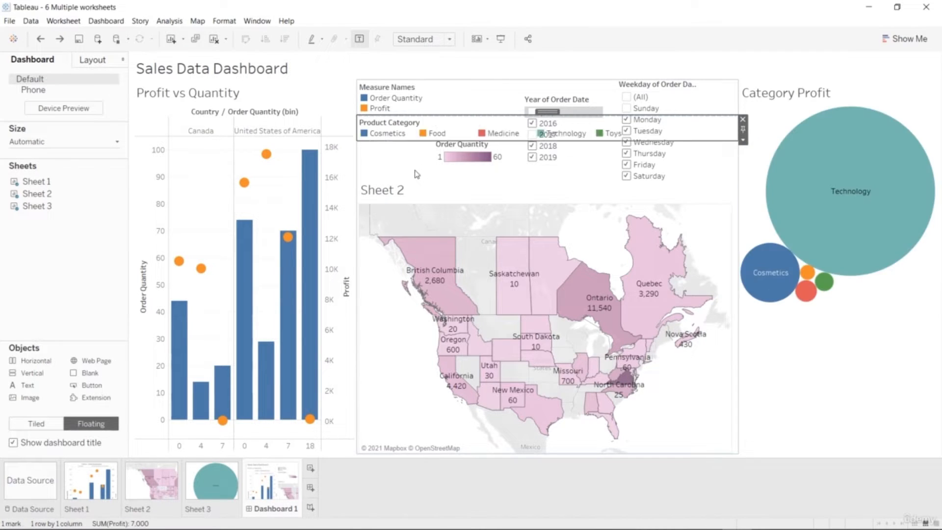
Highlight Profit and Order Quantity through the Measure Names legend, inspect British Columbia on the map, and clear the selection.
click(392, 109)
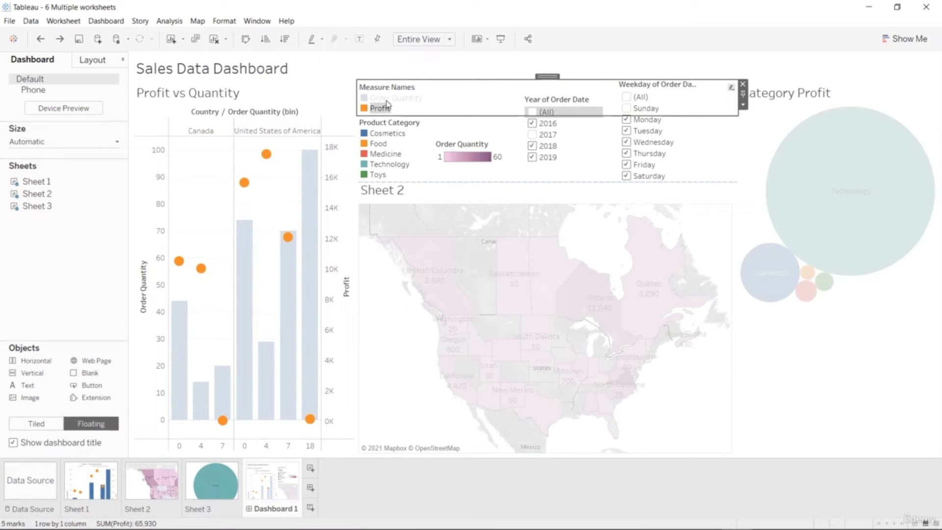
click(388, 98)
click(458, 278)
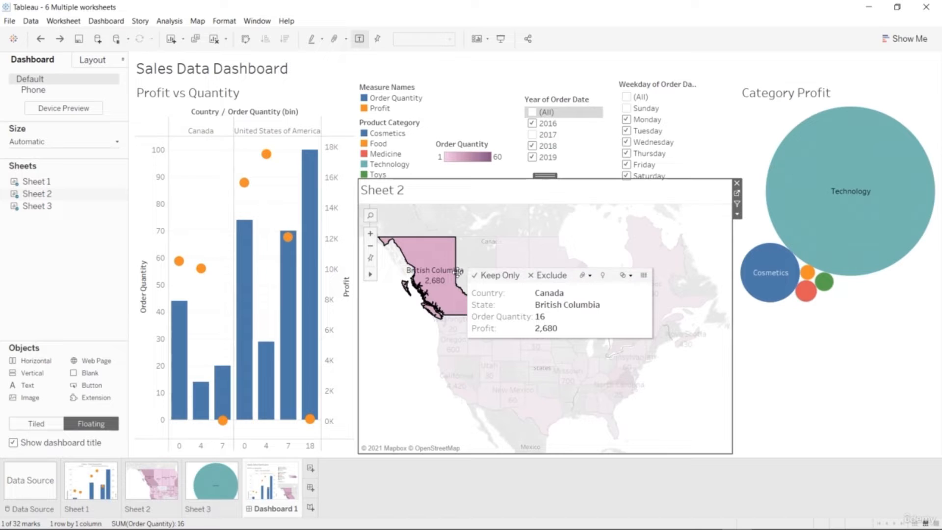
click(410, 370)
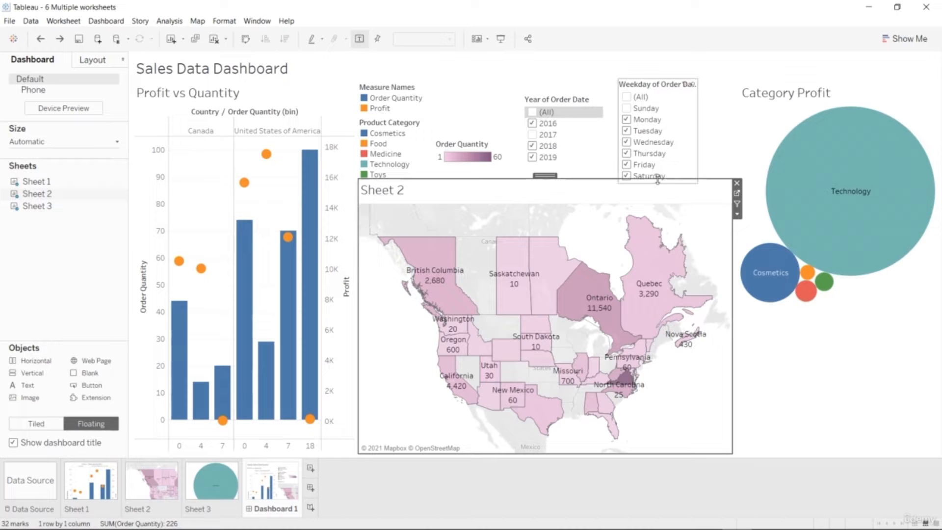
Lower the upper edge of the Sheet 2 map slightly so it sits below the weekday filter.
drag(659, 180, 661, 186)
click(638, 180)
Clear all weekdays from the dashboard's weekday filter and select only Sunday and Saturday.
click(627, 108)
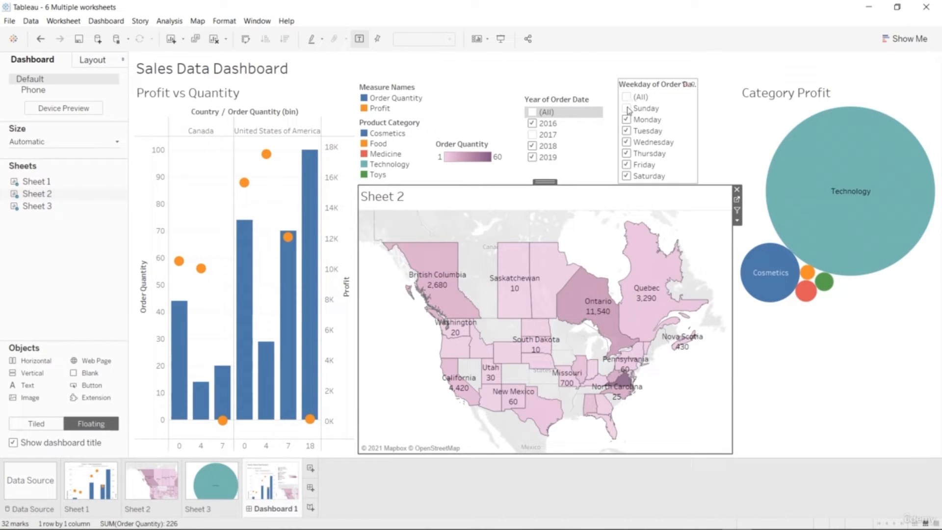
click(626, 97)
click(627, 108)
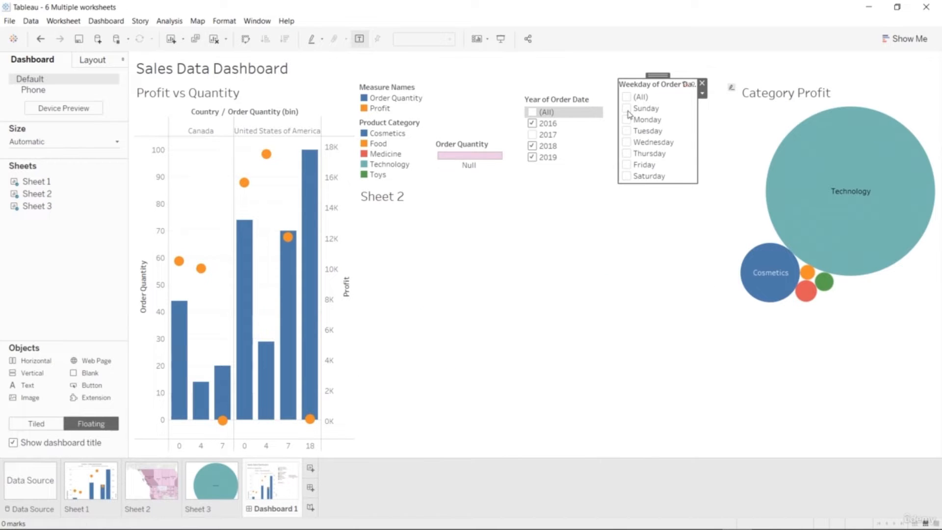
click(627, 176)
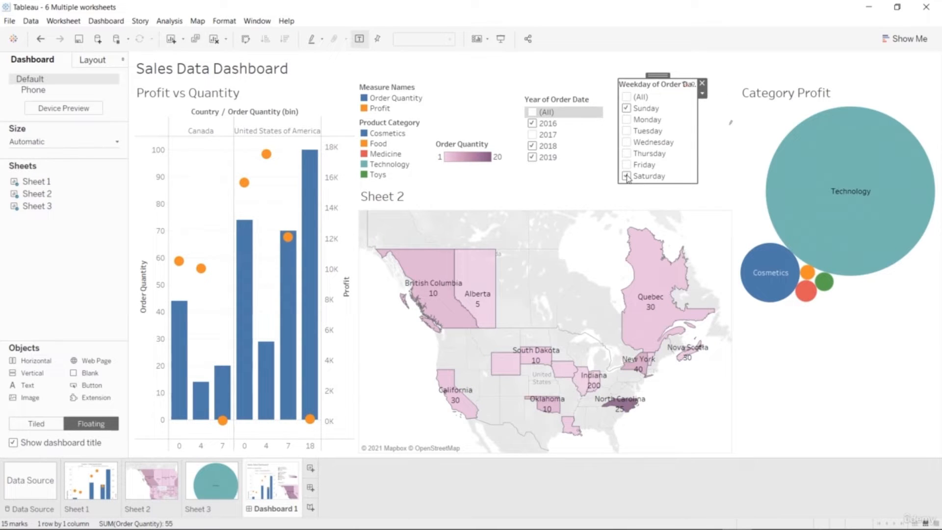
Include 2017 in the year filter, try other year combinations, and end with only 2019 selected.
click(532, 135)
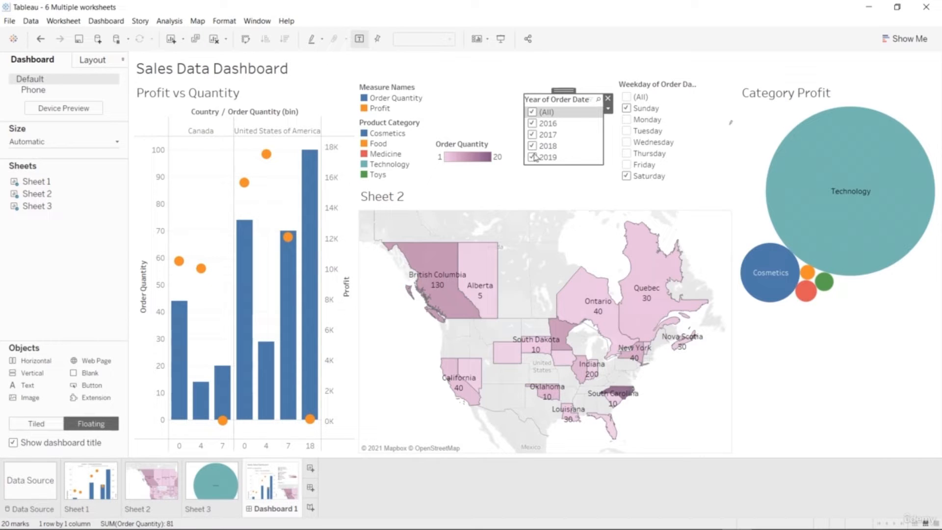
click(532, 157)
click(533, 157)
click(533, 146)
click(532, 134)
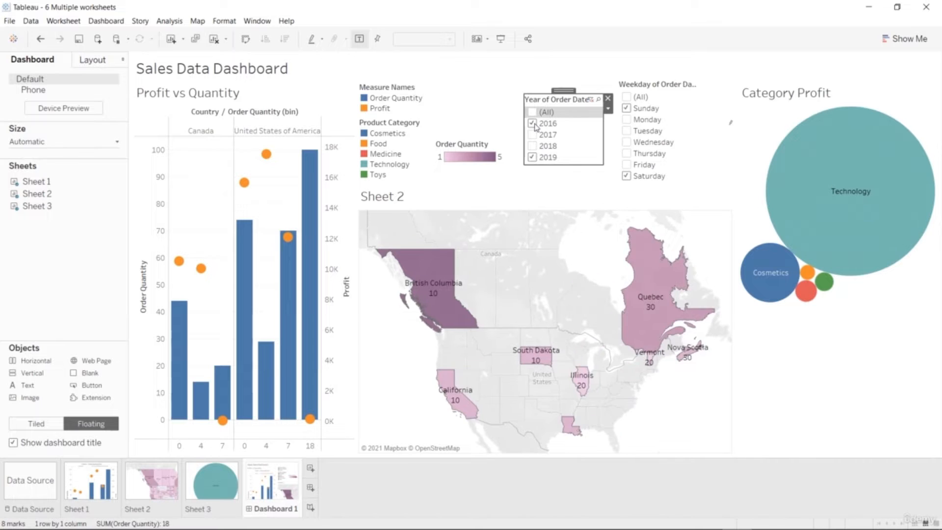
click(533, 124)
click(533, 145)
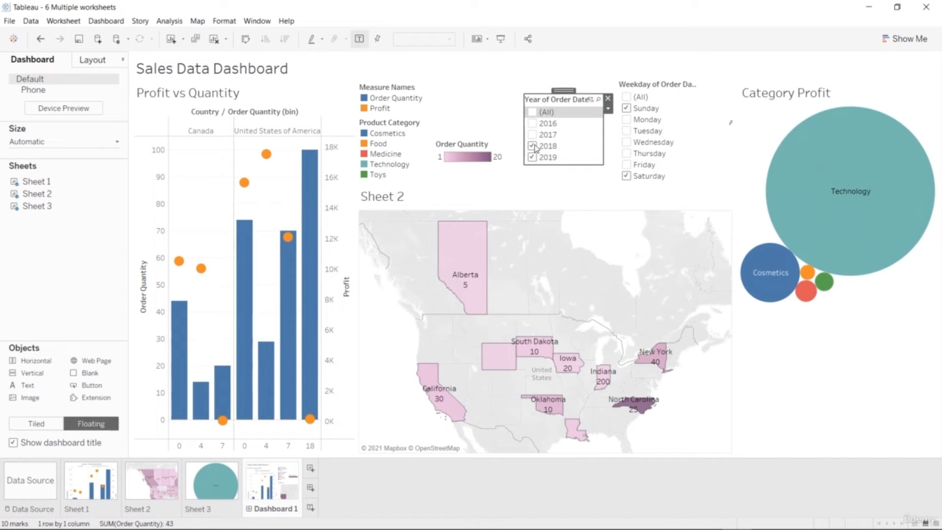
click(533, 145)
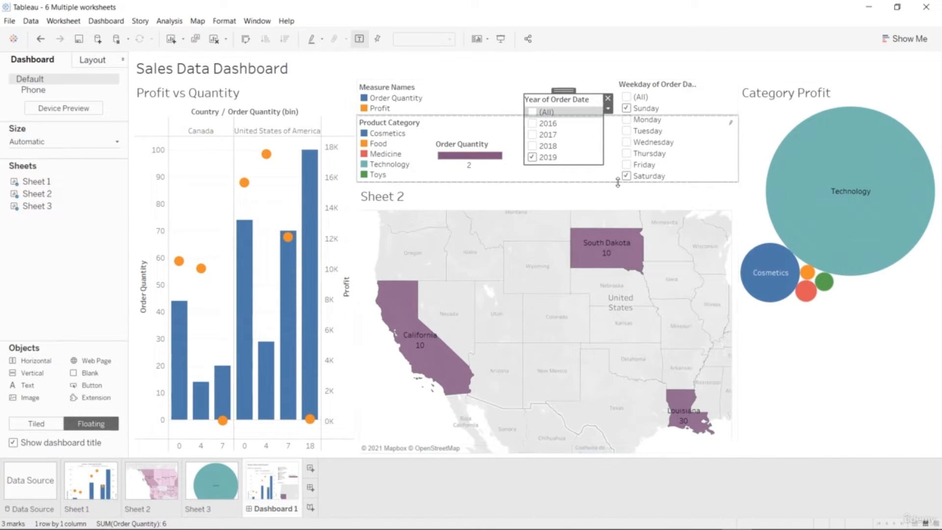
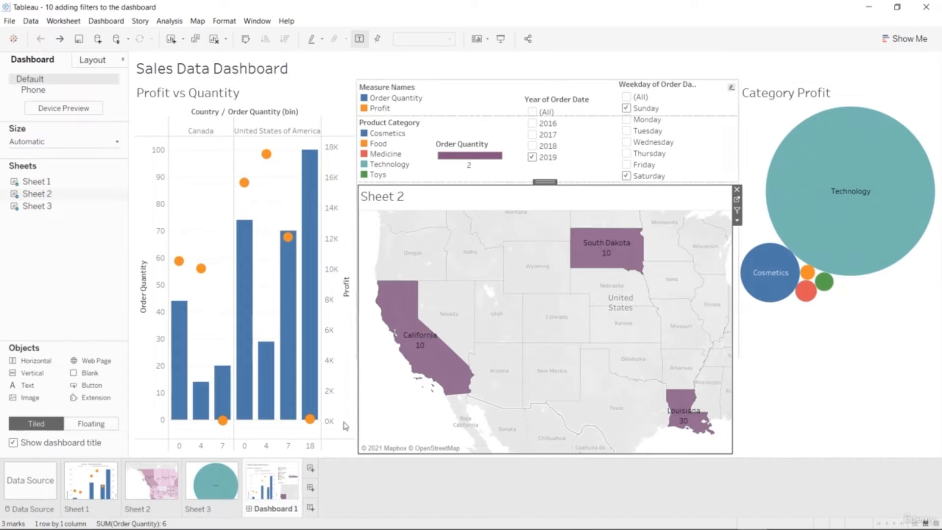
Create a new worksheet that charts the sum of Order Quantity in rows against State in columns.
click(311, 468)
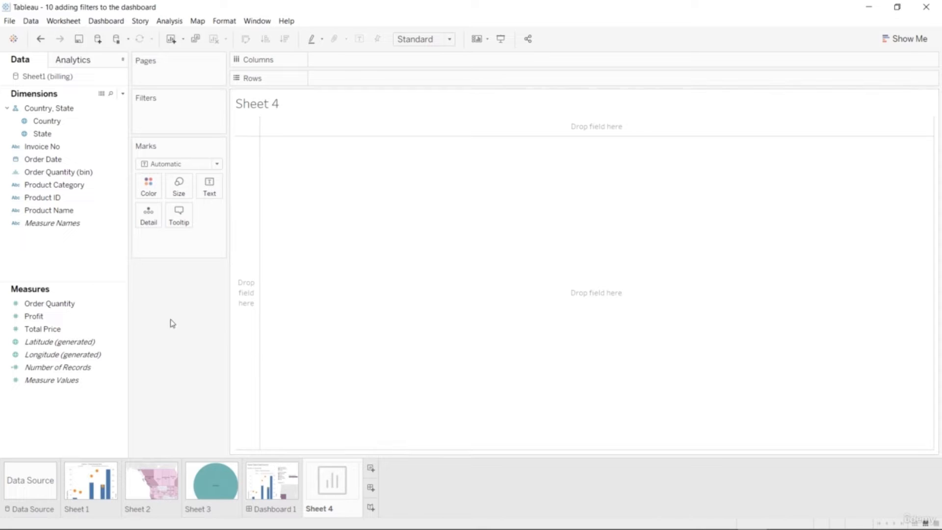
click(96, 184)
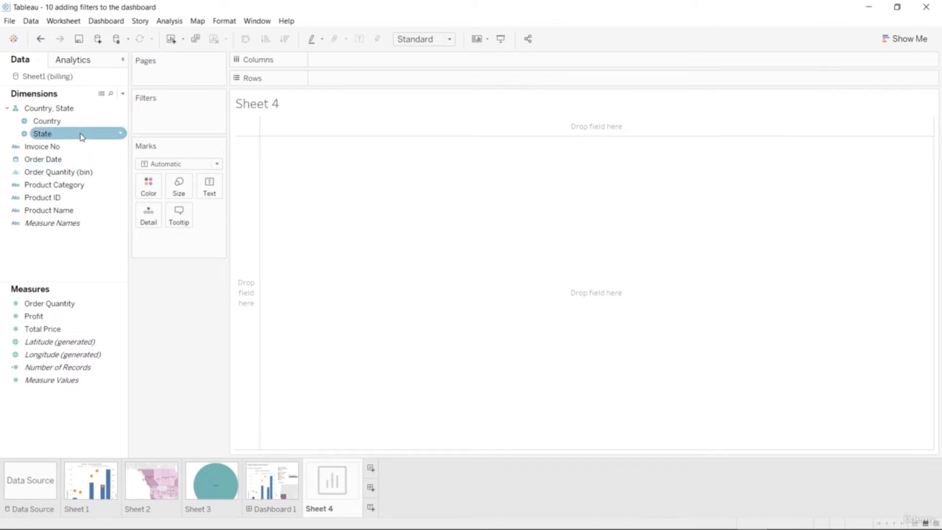
drag(82, 136, 349, 63)
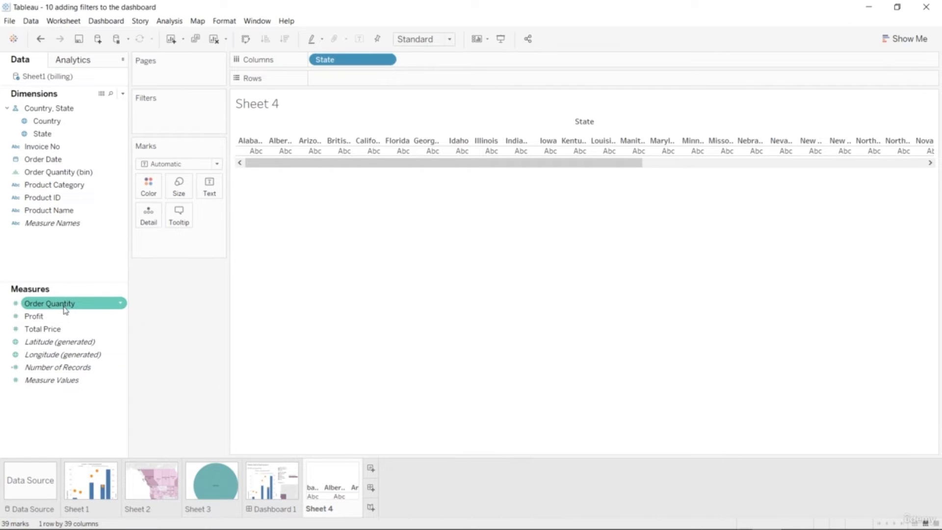
drag(69, 306, 369, 87)
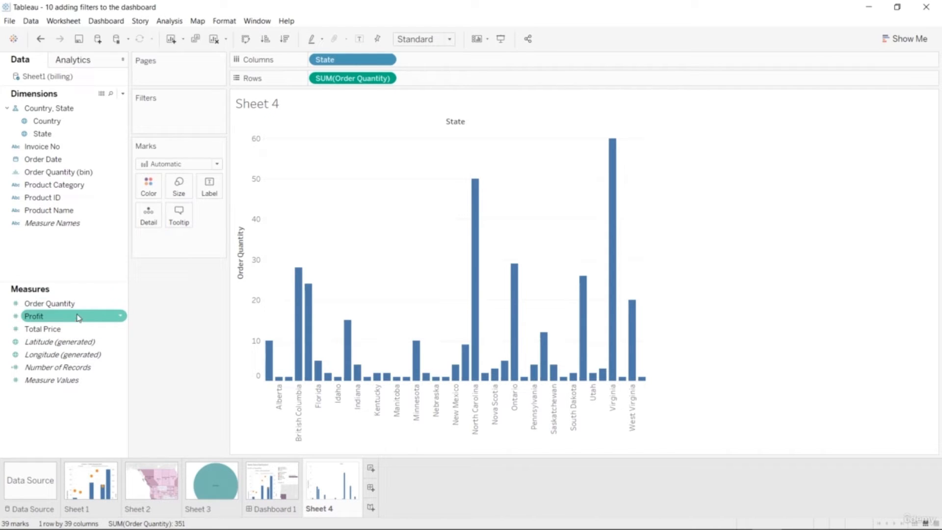
Try sizing the state bars by Order Quantity and by Total Price, undoing each assignment.
drag(79, 304, 182, 194)
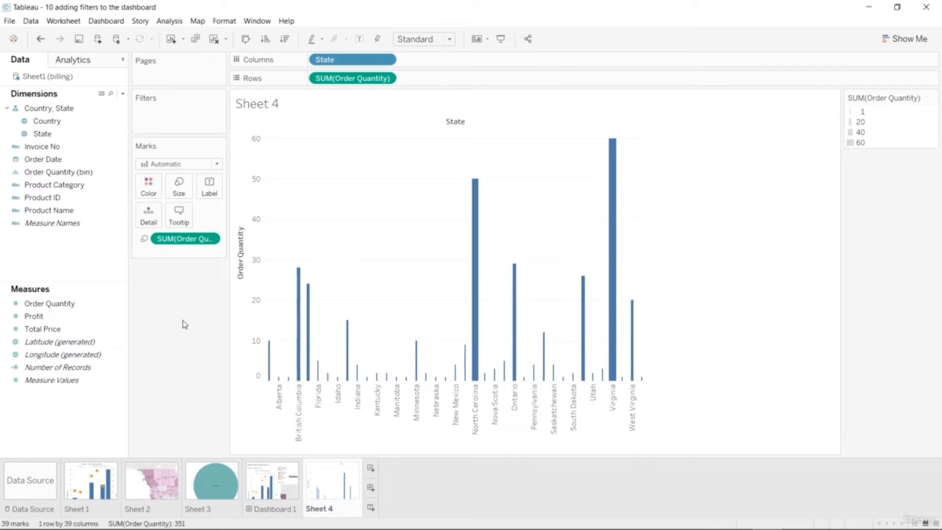
click(115, 324)
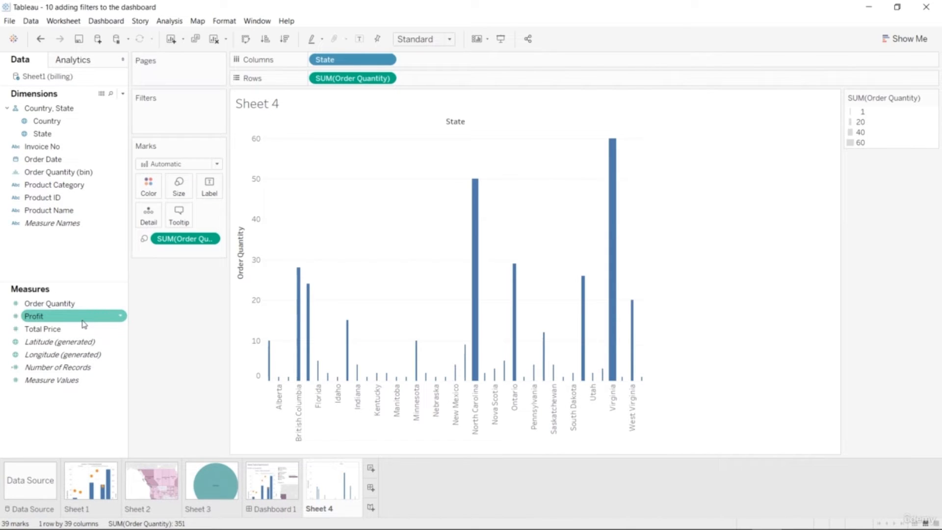
key(ctrl+z)
drag(68, 328, 190, 190)
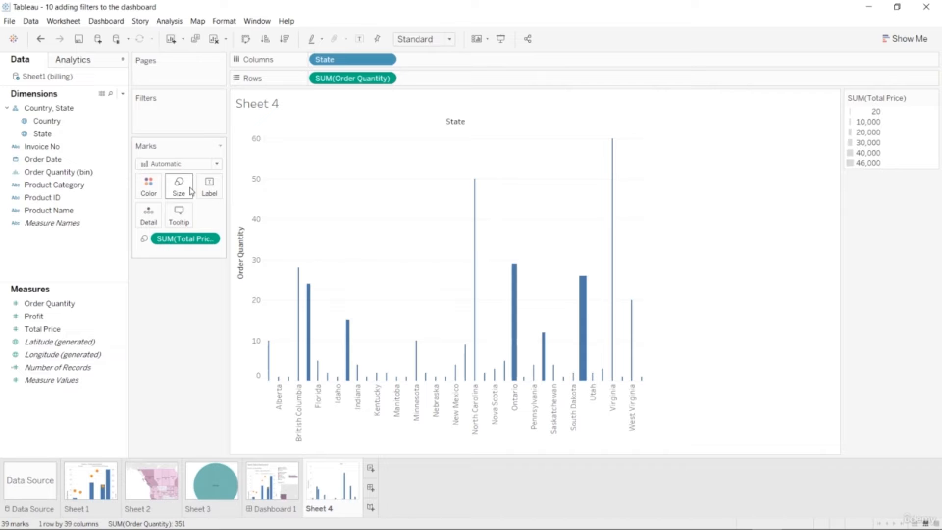
key(ctrl+z)
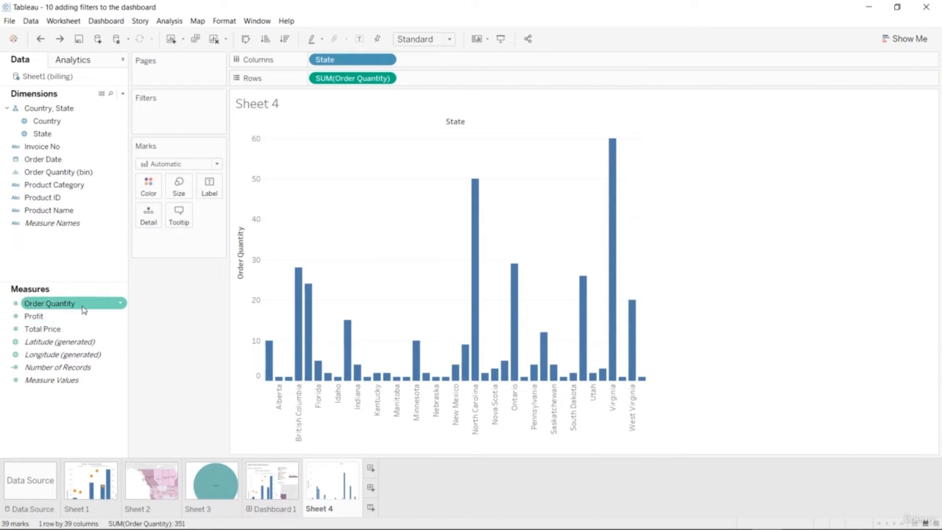
Size the state bars by Order Quantity.
drag(73, 303, 179, 189)
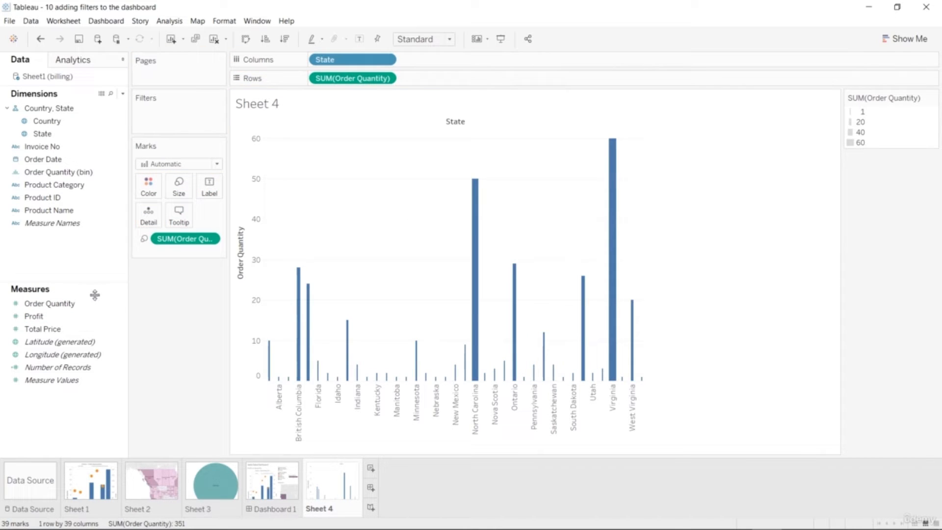
click(72, 306)
click(74, 210)
Add a Product Name filter with all products selected to the worksheet and show its filter control.
drag(78, 211, 185, 115)
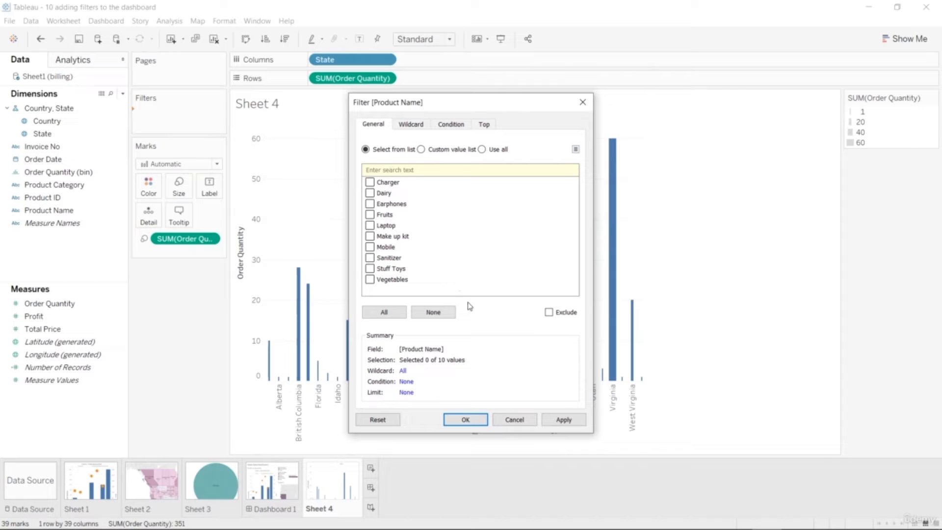
click(384, 312)
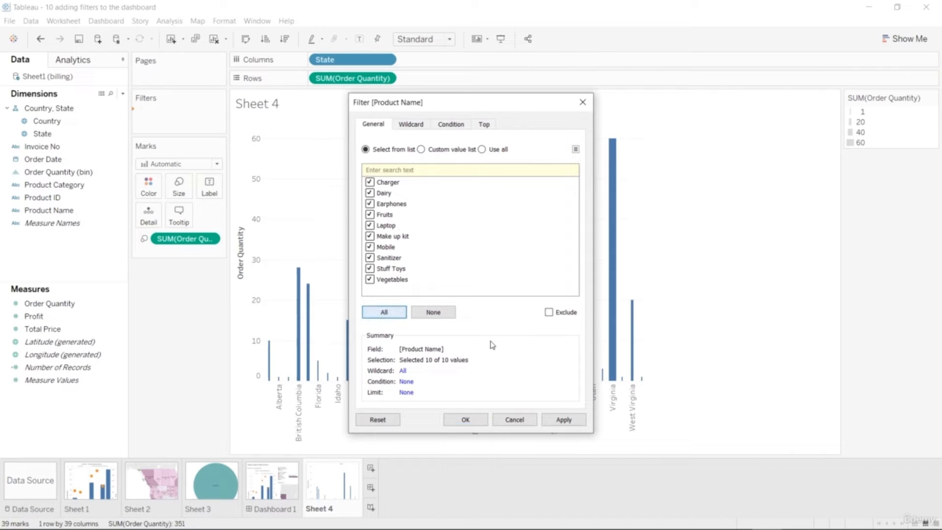
click(561, 421)
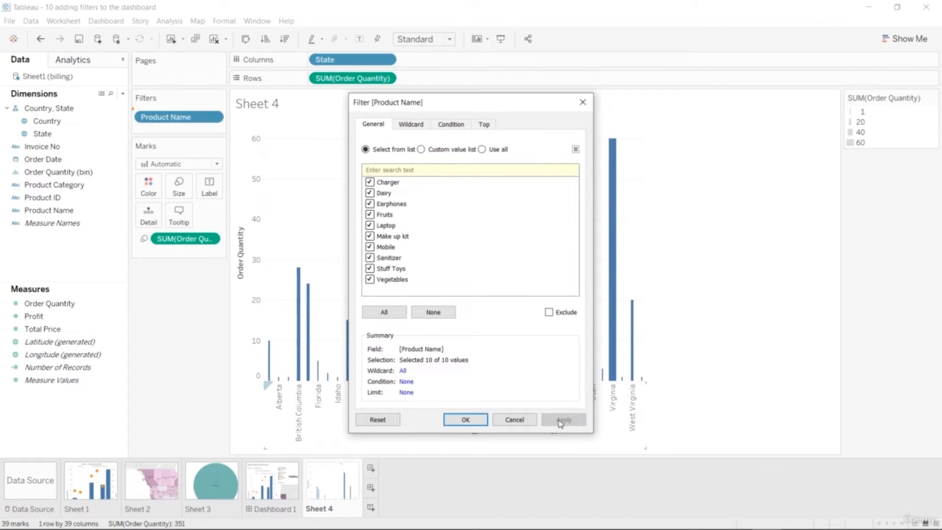
click(465, 419)
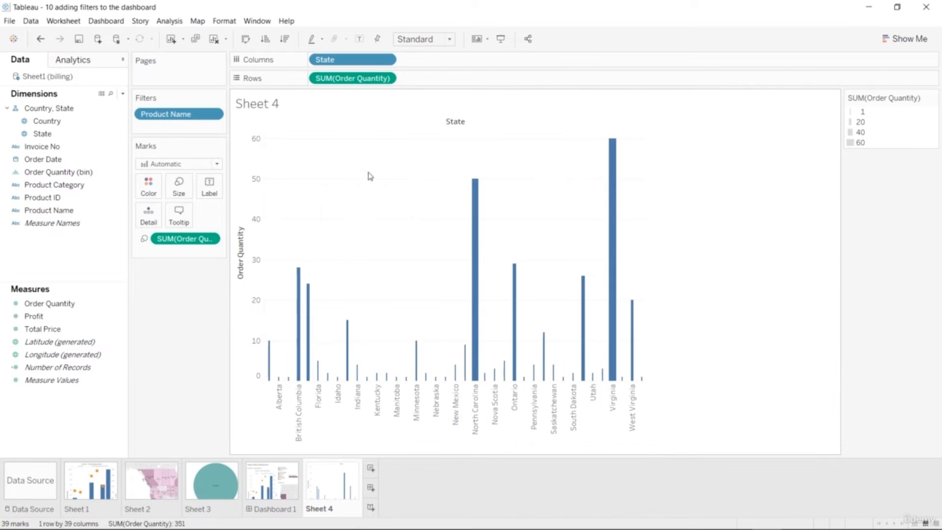
click(213, 115)
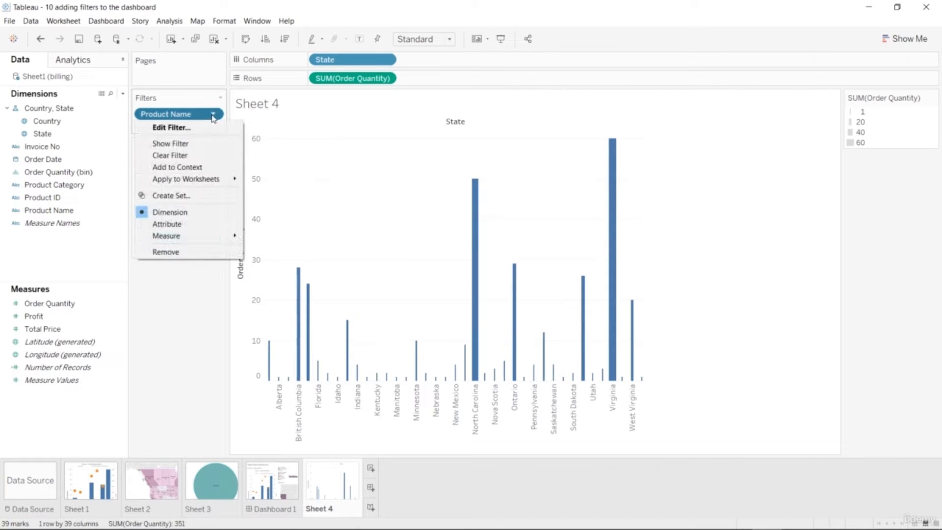
click(211, 152)
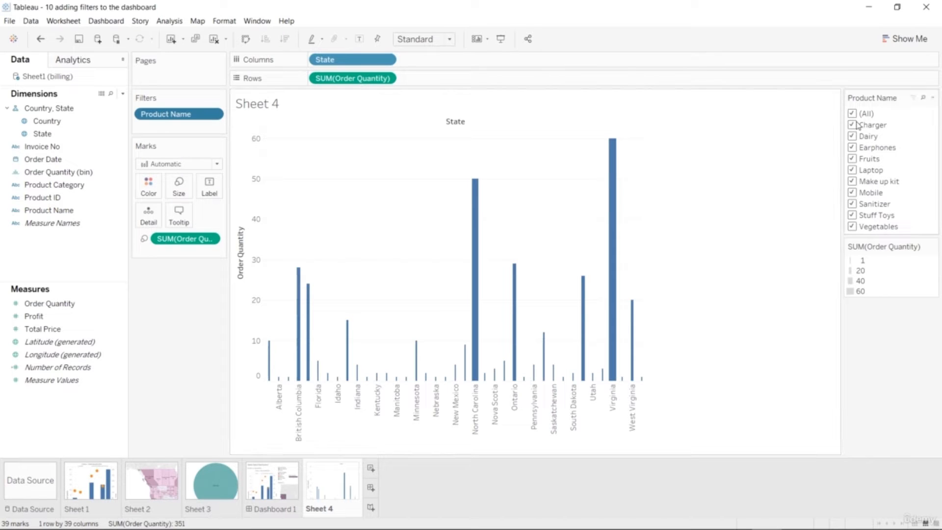
Try the Product Name filter with Charger, Dairy and Earphones in different combinations, and reselect all products.
click(854, 115)
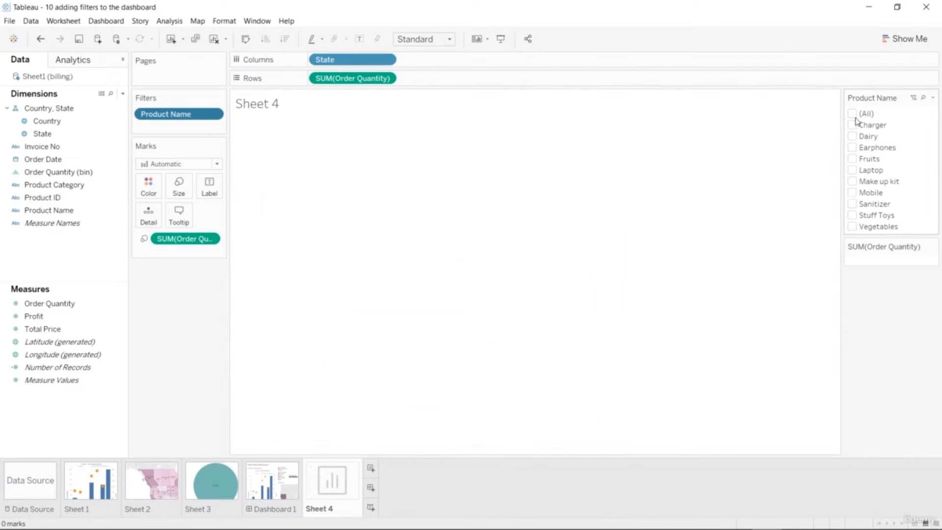
click(852, 125)
click(852, 136)
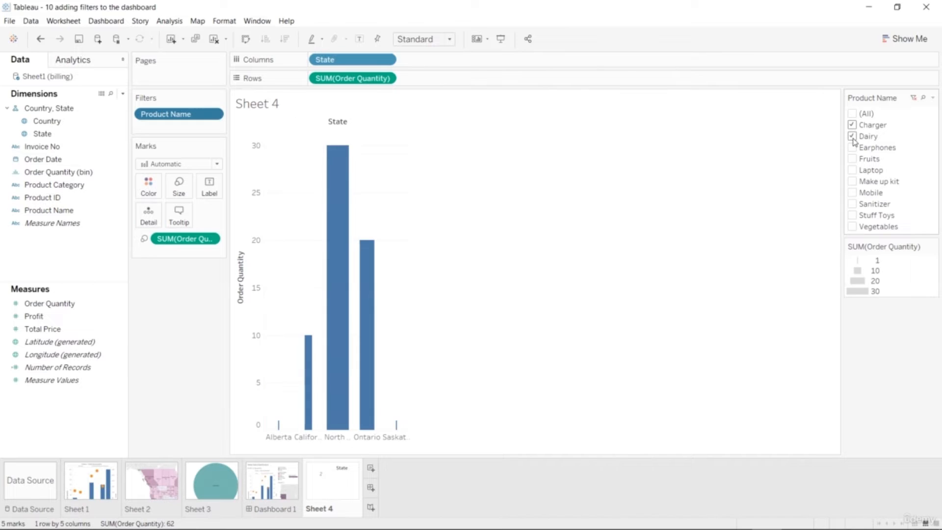
click(852, 147)
click(852, 124)
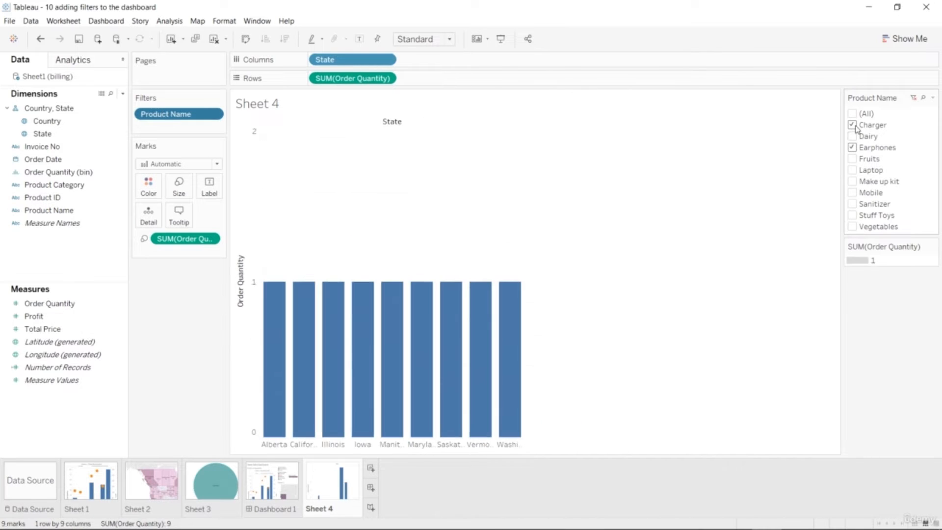
click(852, 147)
click(852, 136)
click(852, 114)
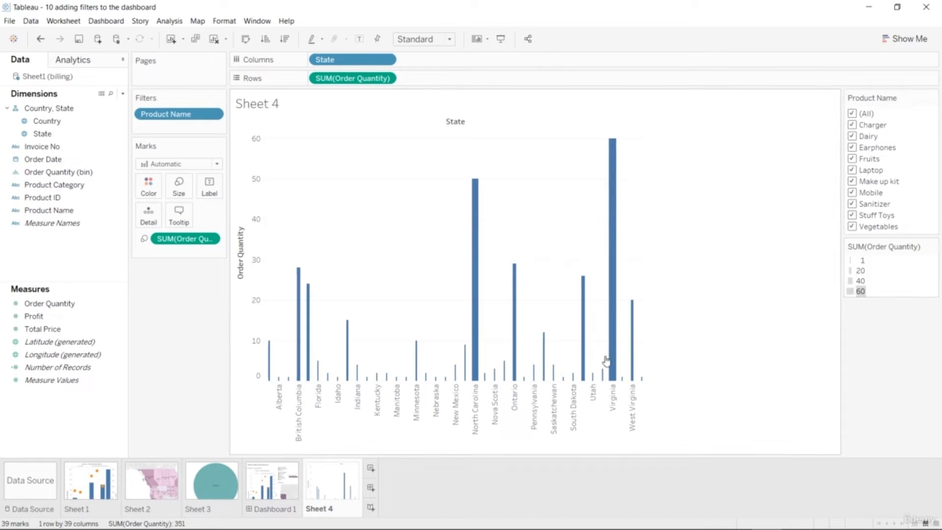
Add Sheet 4 to the dashboard beneath the Category Profit chart, and show the sheets as plain tabs instead of thumbnails.
click(281, 478)
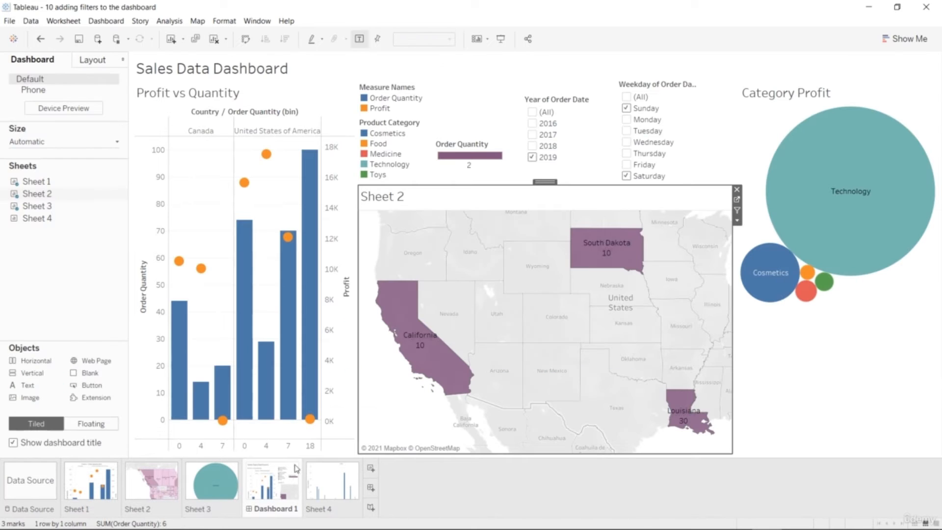
mouse_move(41, 226)
mouse_move(41, 225)
mouse_down()
mouse_move(752, 257)
mouse_move(782, 387)
mouse_move(740, 435)
mouse_move(772, 432)
mouse_move(767, 423)
mouse_up()
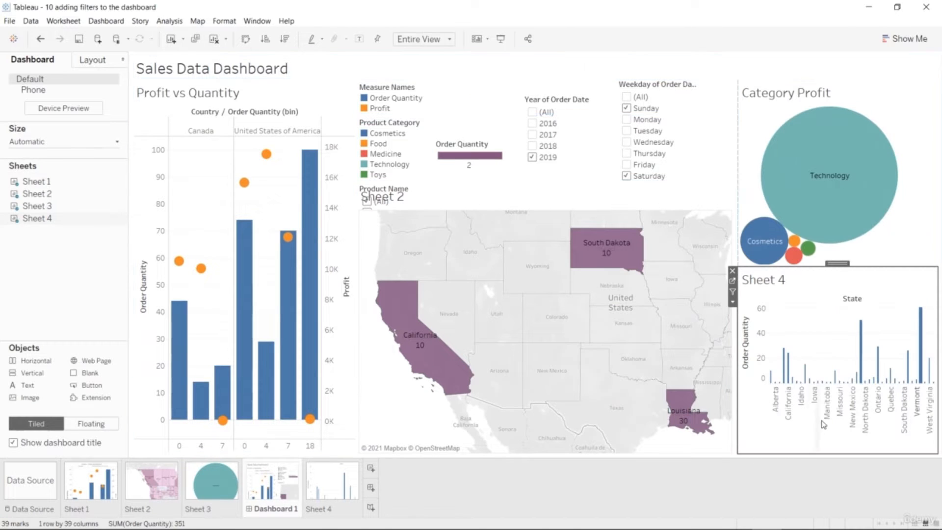
click(937, 525)
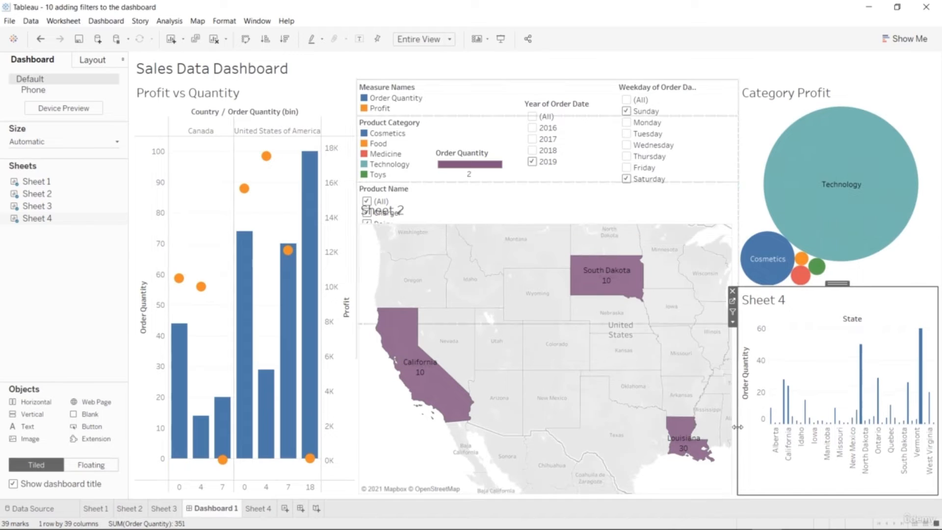
Try to widen the Sheet 4 chart on the dashboard and undo the resize.
drag(725, 427, 661, 425)
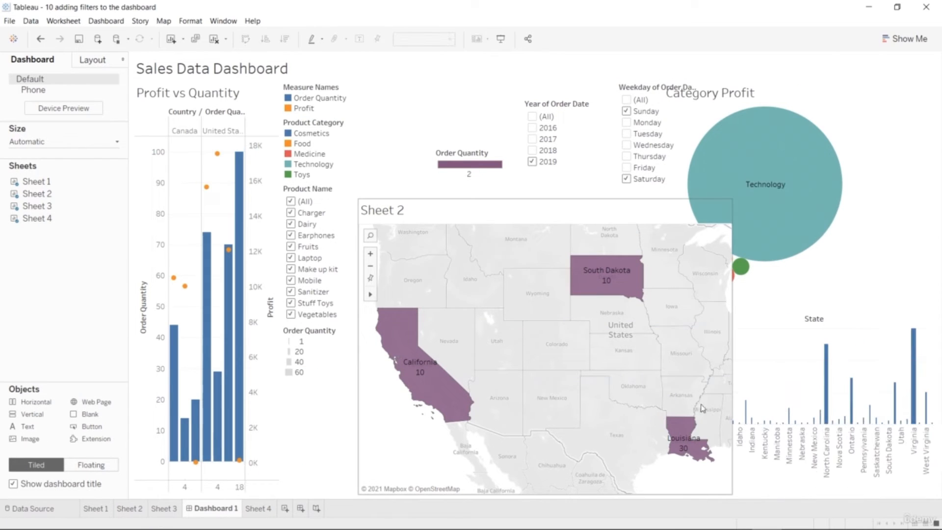
key(ctrl+z)
click(876, 406)
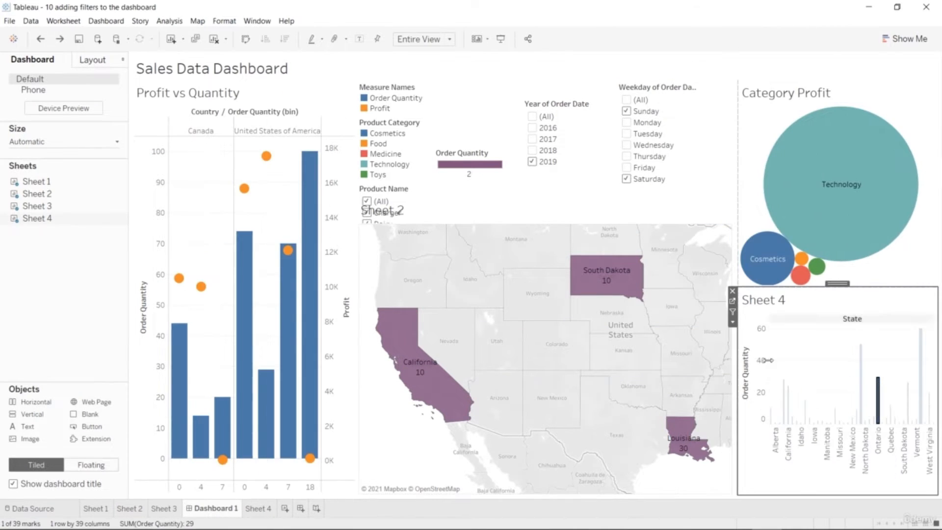
drag(738, 378, 670, 383)
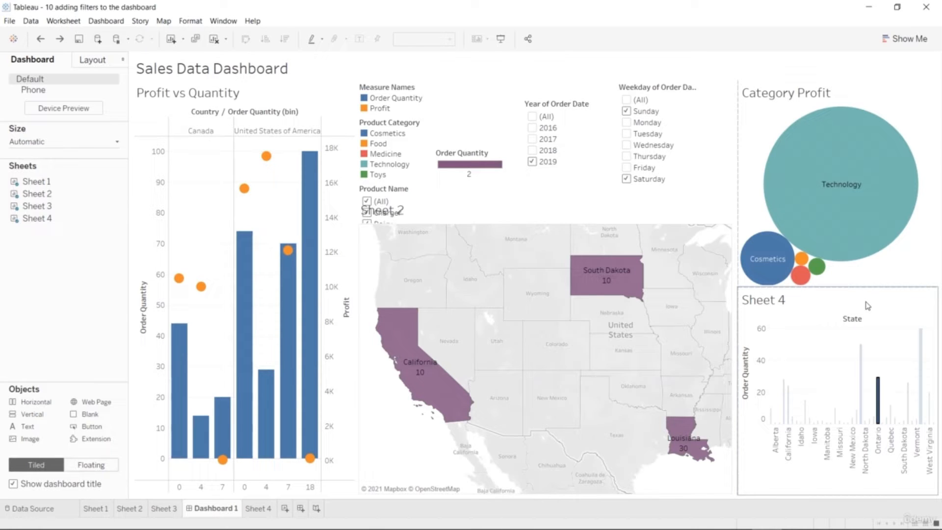
Move the Product Name filter into its own column between the Profit vs Quantity chart and the legends, and adjust the column's width.
click(371, 193)
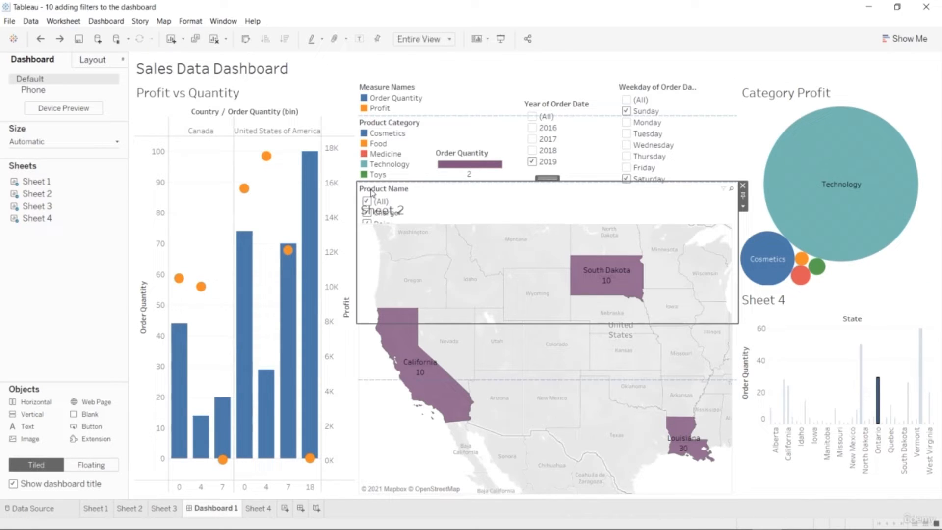
drag(547, 178, 379, 183)
drag(734, 243, 444, 244)
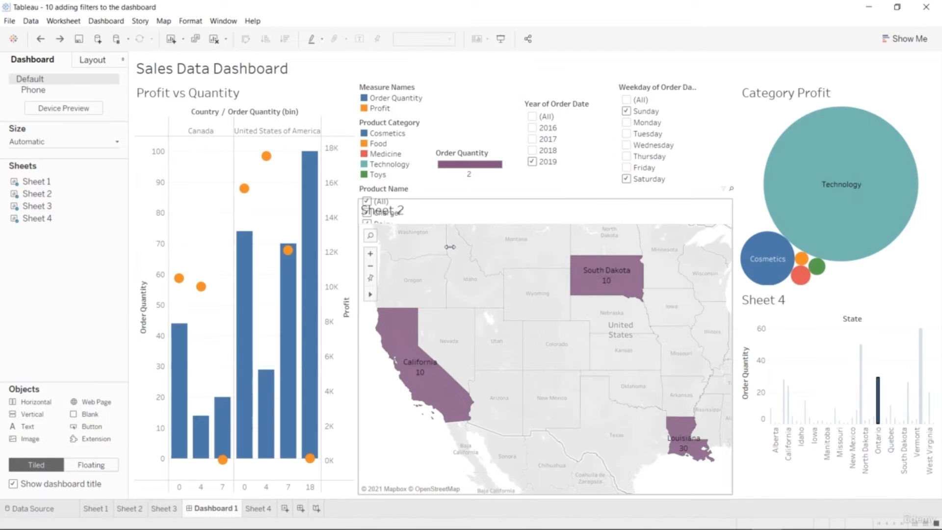
click(378, 189)
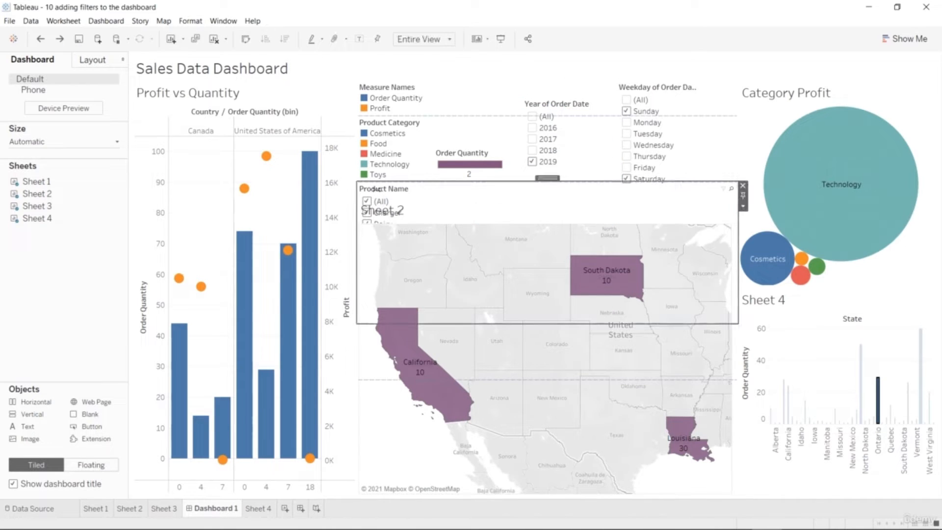
drag(547, 178, 321, 224)
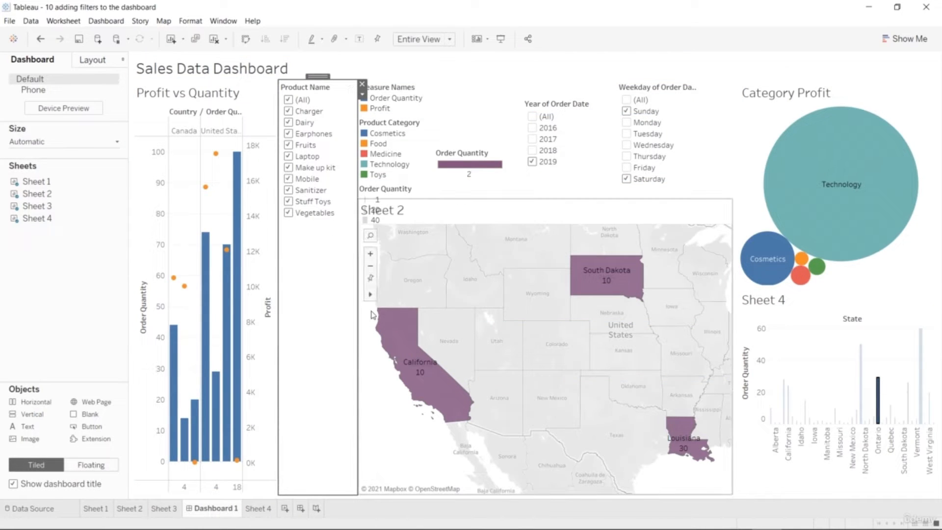
drag(363, 337, 410, 338)
click(343, 260)
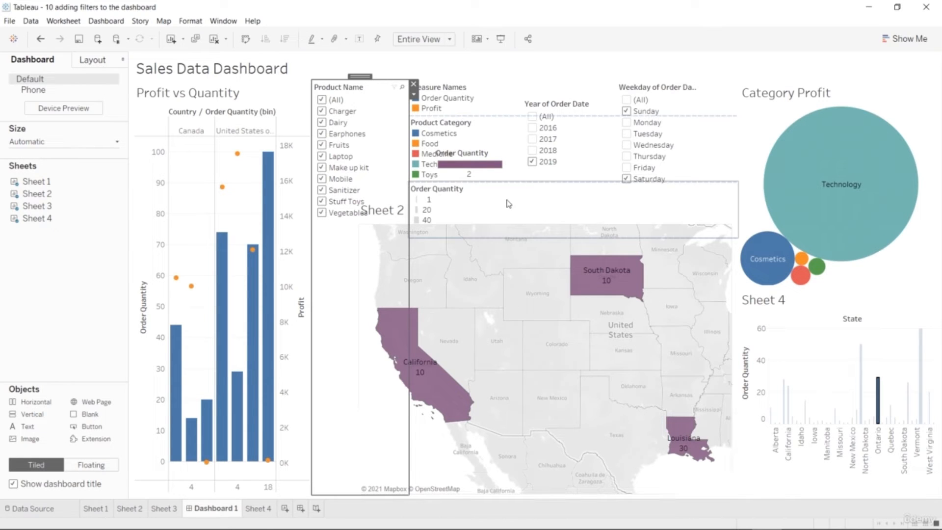
Shorten the Sheet 2 map by lowering its upper edge, and slightly lower the boundary between Category Profit and Sheet 4.
click(472, 293)
drag(518, 201, 519, 227)
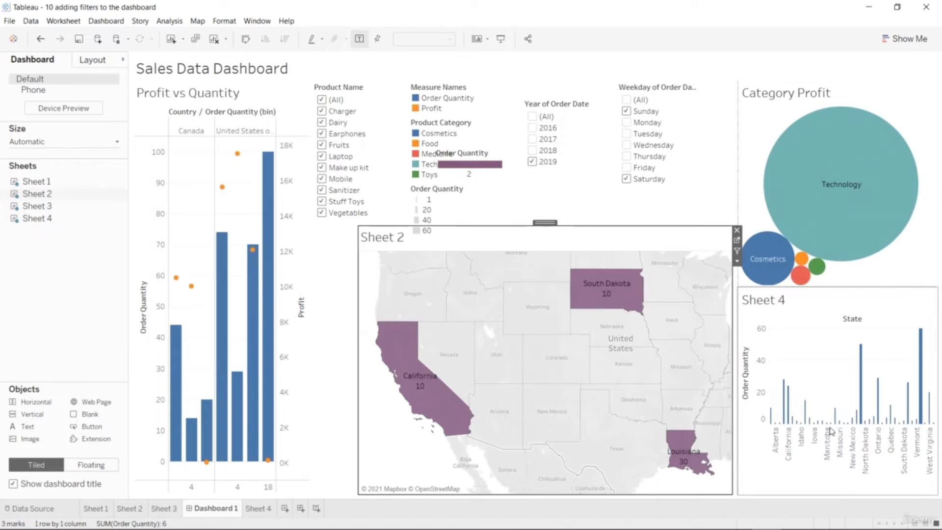
drag(830, 287, 830, 293)
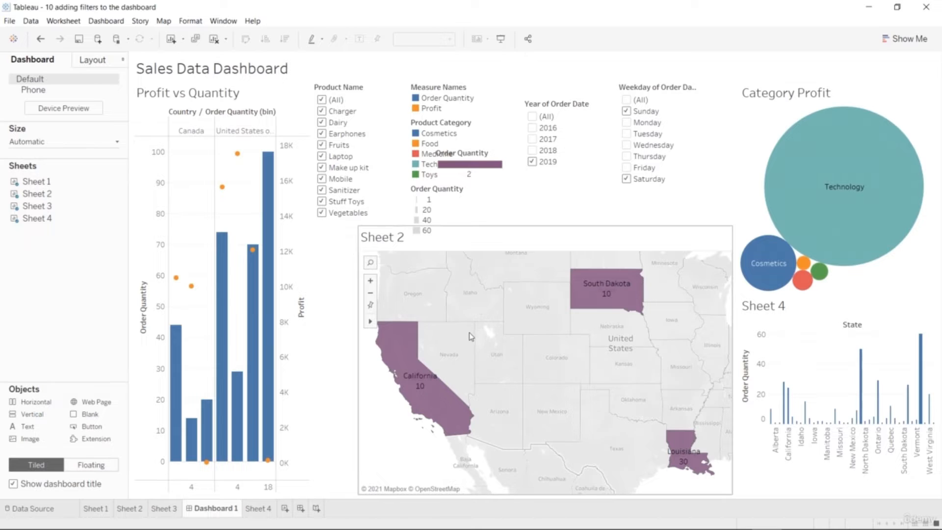
Apply the Product Name filter to all worksheets using related data sources.
click(360, 150)
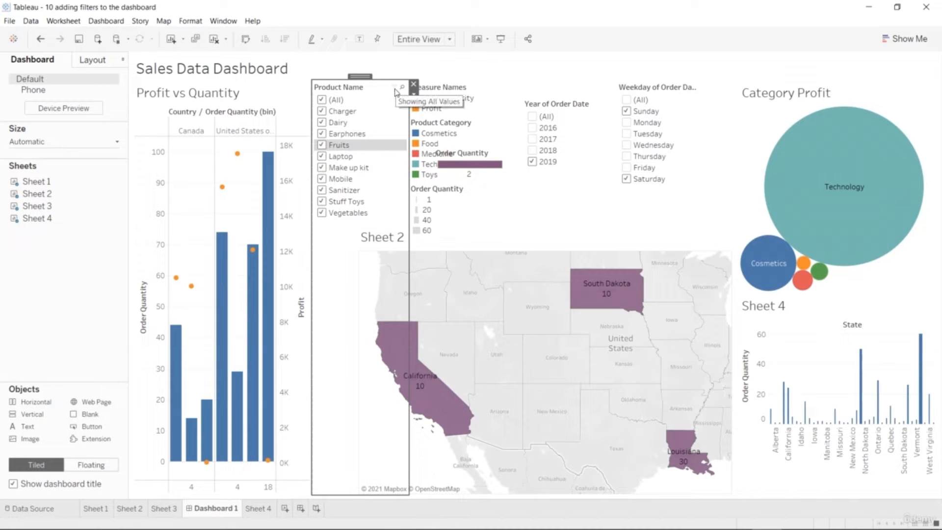
click(413, 94)
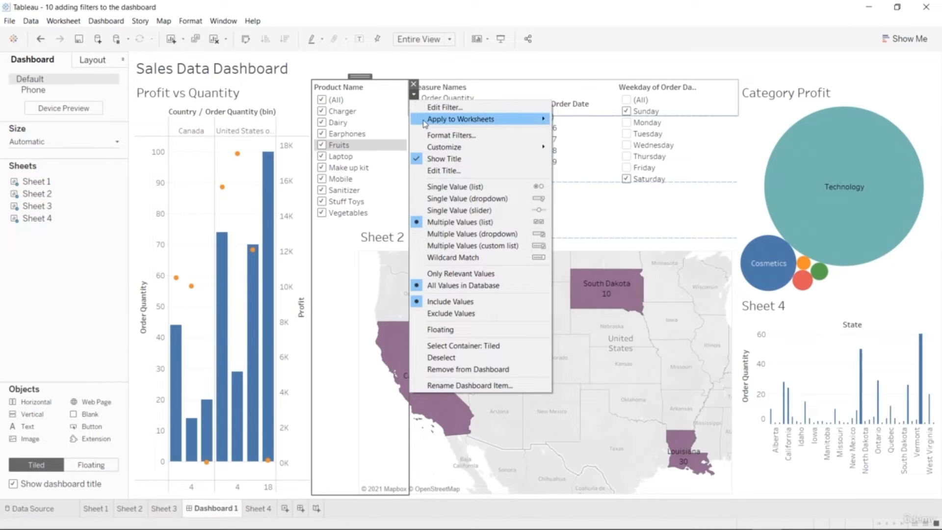
mouse_move(425, 123)
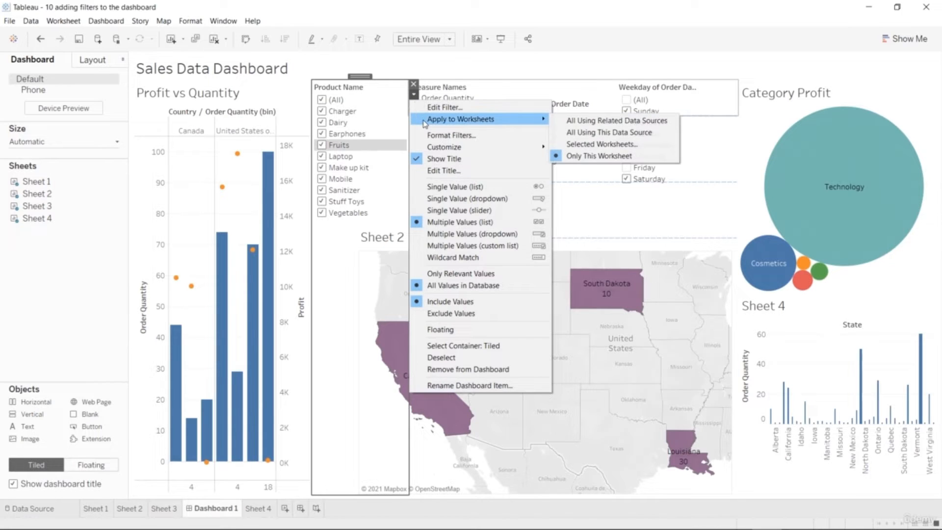
click(563, 120)
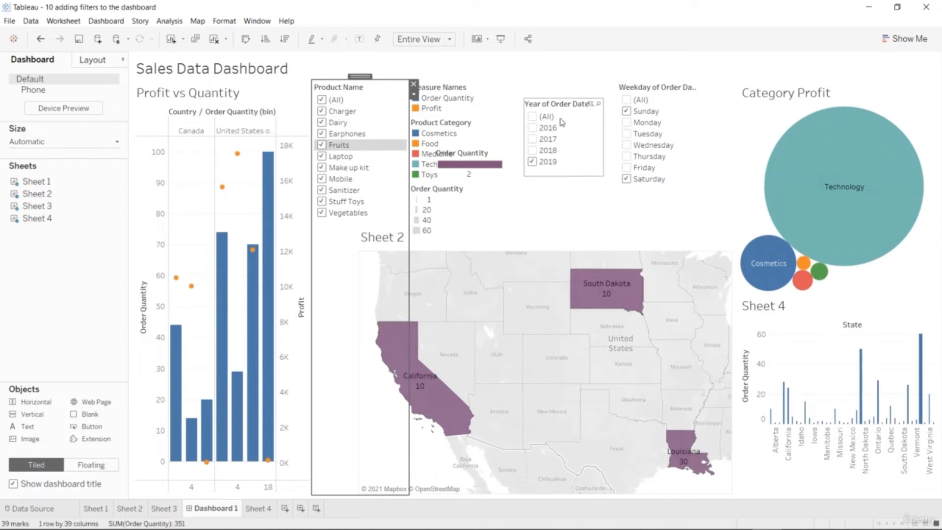
Clear the dashboard's Product Name filter, test Charger, Earphones and Laptop, and leave only Make up kit and Mobile selected.
click(321, 100)
click(323, 112)
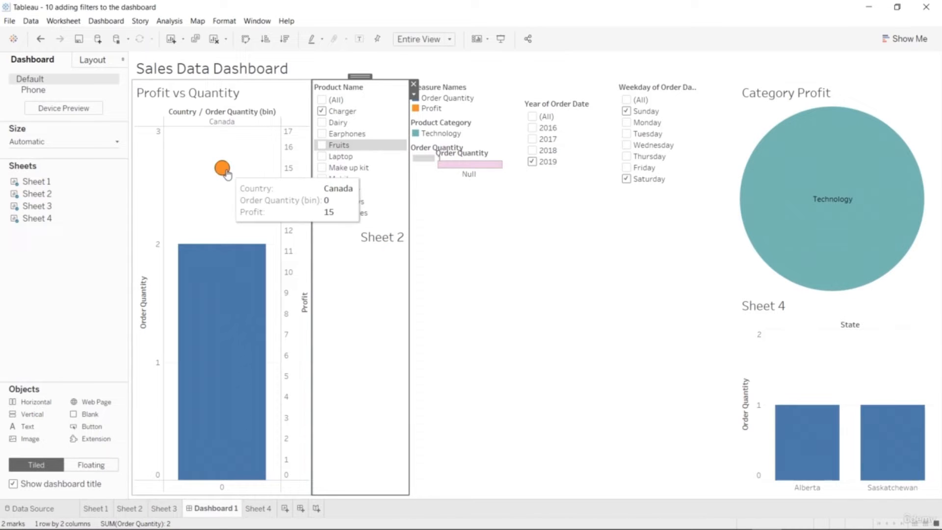
click(322, 134)
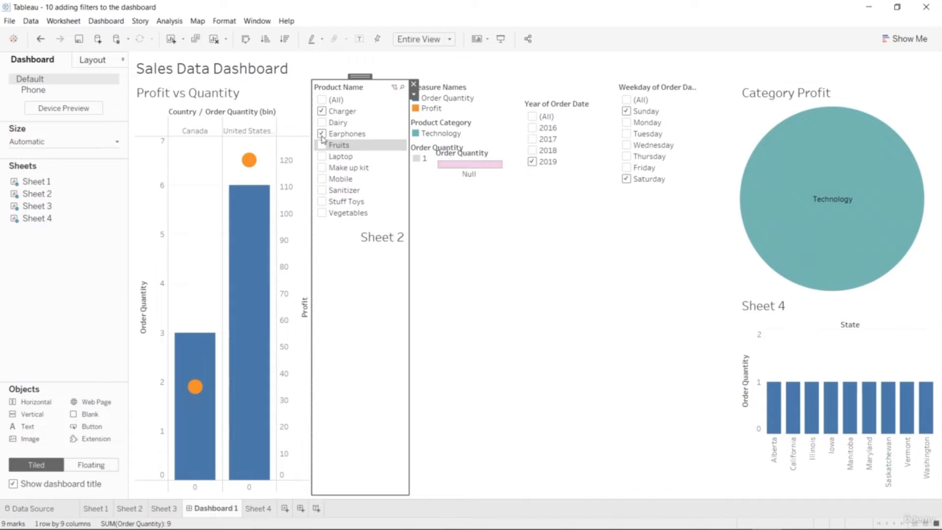
click(322, 135)
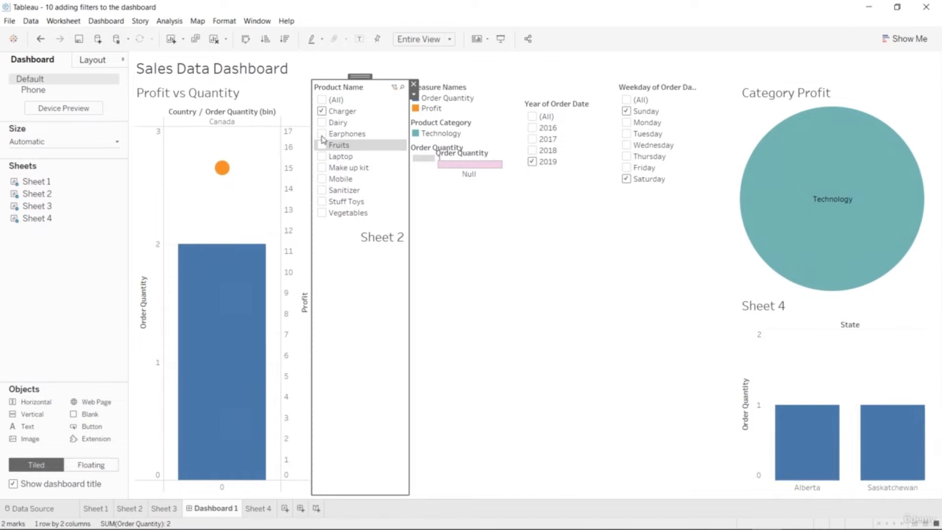
click(321, 112)
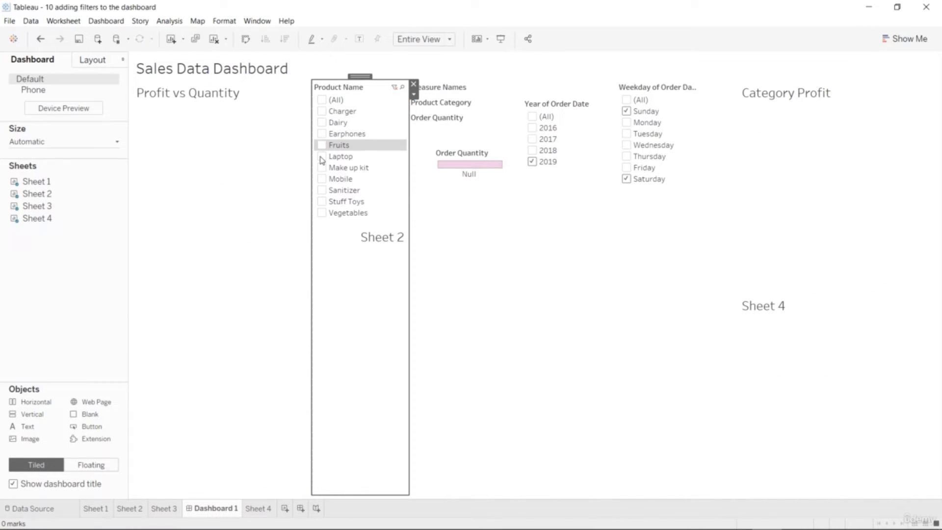
click(322, 157)
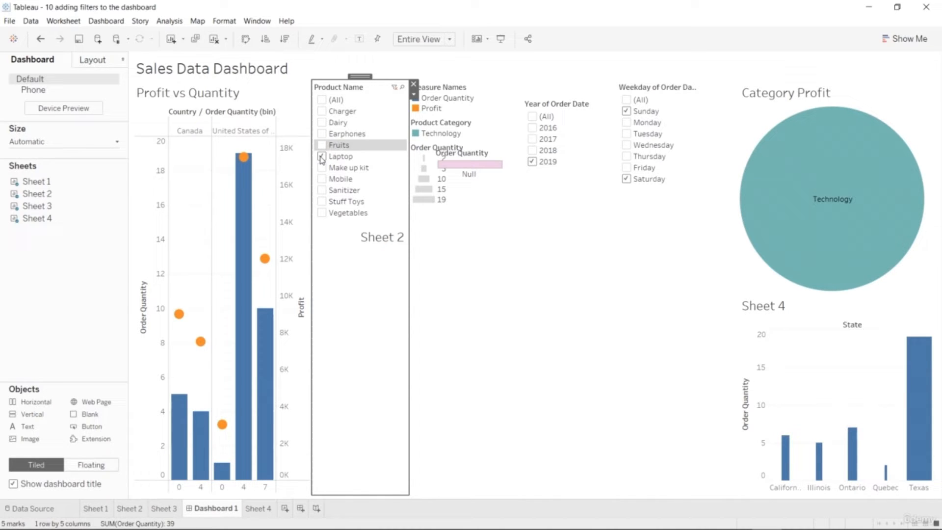
click(321, 157)
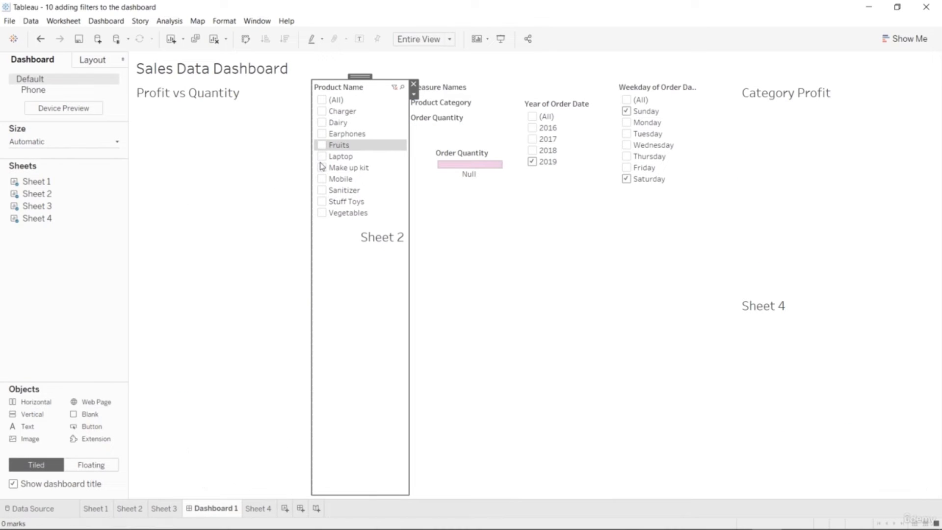
click(322, 168)
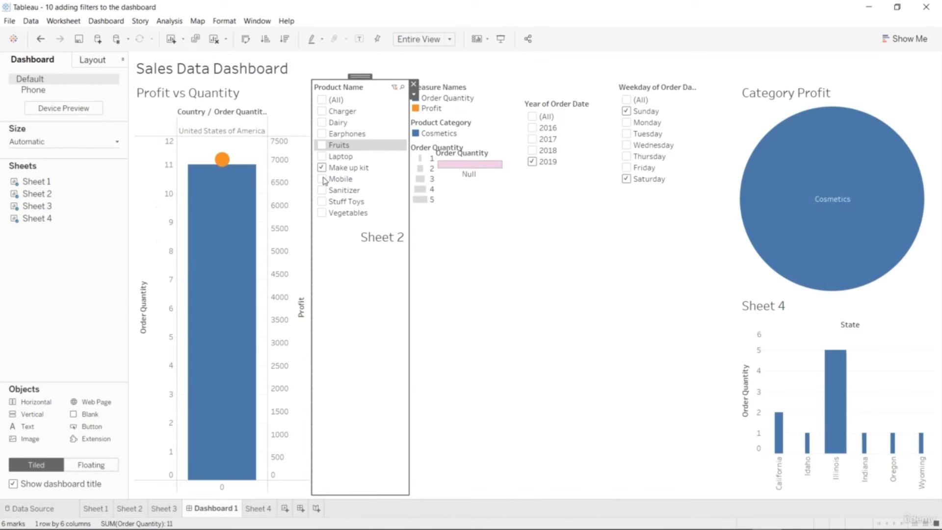
click(323, 179)
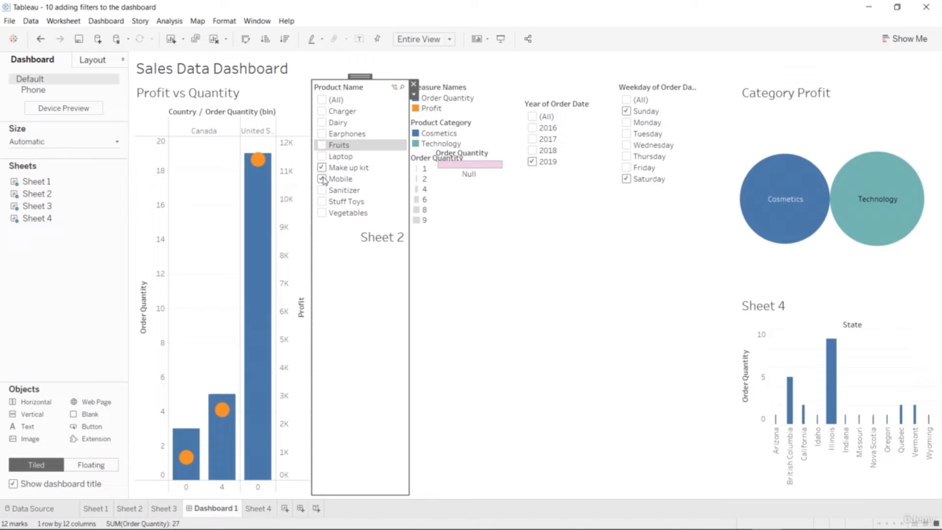
Select all years in the Year of Order Date filter, and limit Product Name to Charger, Earphones, Laptop and Mobile.
click(519, 296)
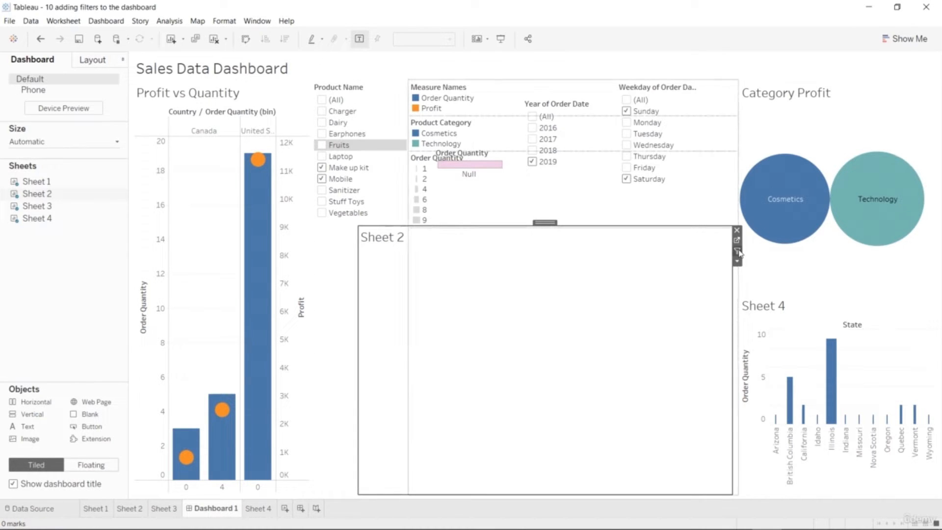
click(532, 116)
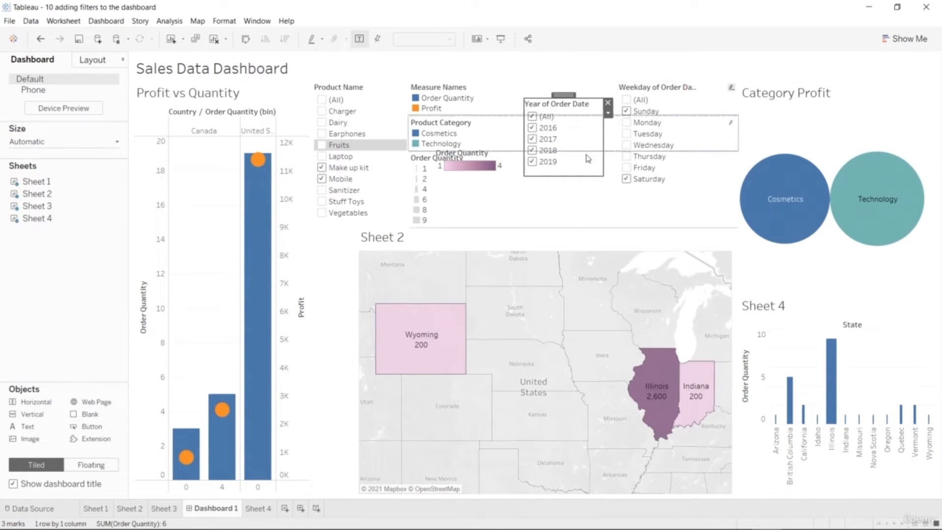
click(322, 167)
click(322, 156)
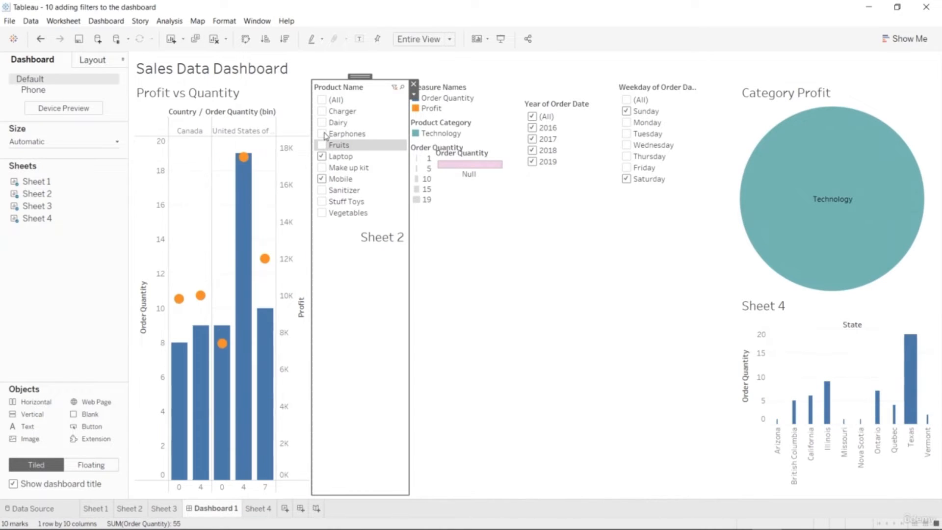
click(323, 134)
click(322, 112)
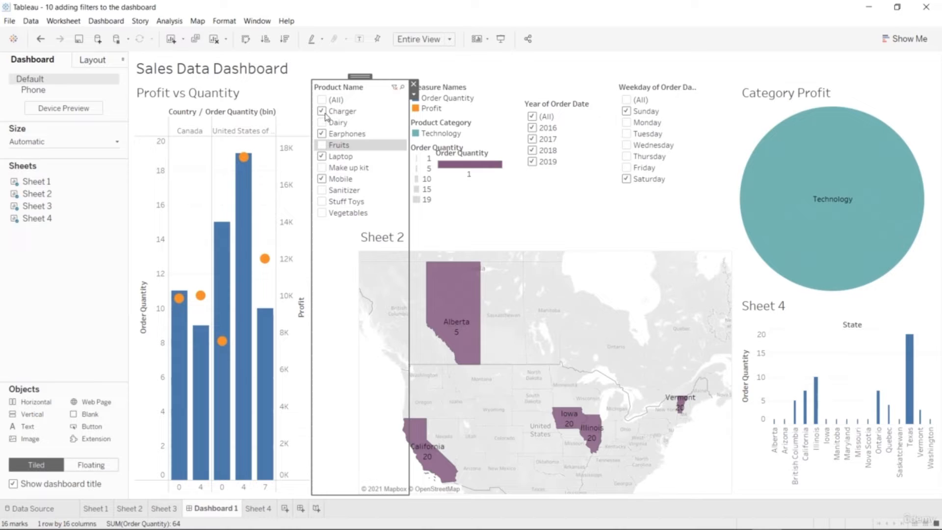
Exclude 2017 from the Year of Order Date filter, and add Monday and Tuesday to the weekday filter.
click(626, 111)
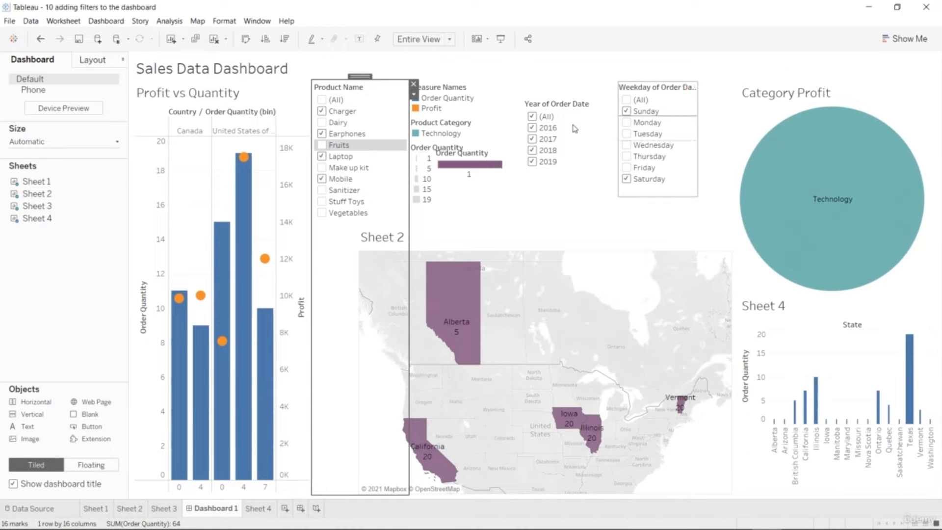
click(531, 139)
click(627, 133)
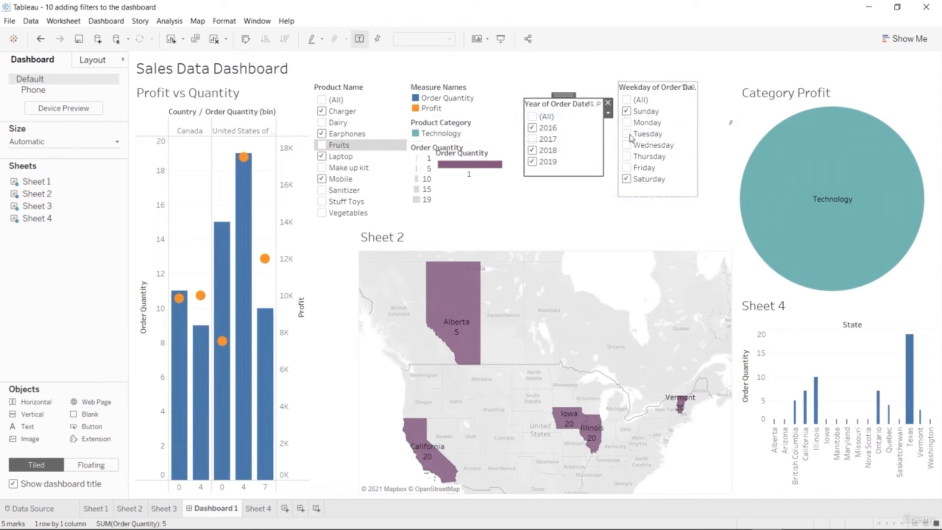
click(626, 124)
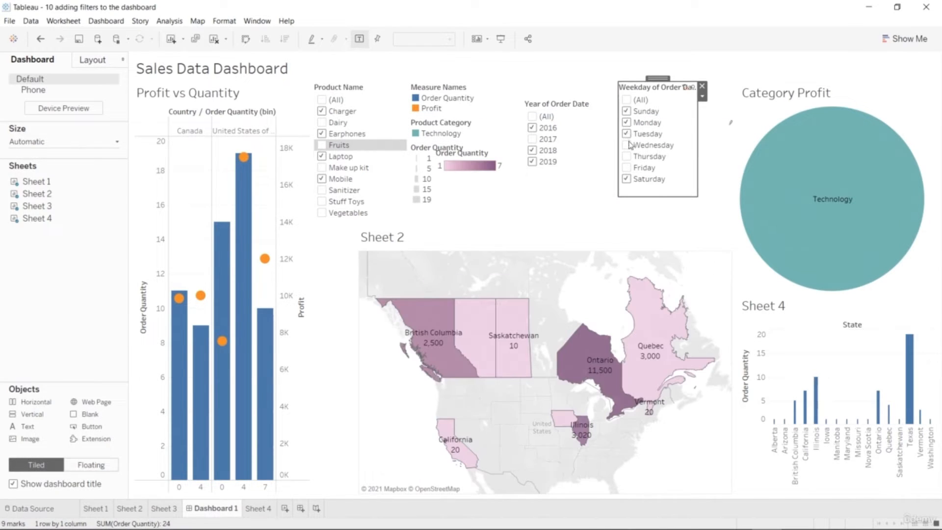
Remove Monday and Tuesday from the weekday filter, try Wednesday, Thursday and Friday, and keep only Wednesday and Friday alongside Sunday and Saturday.
click(626, 123)
click(627, 133)
click(626, 145)
click(627, 156)
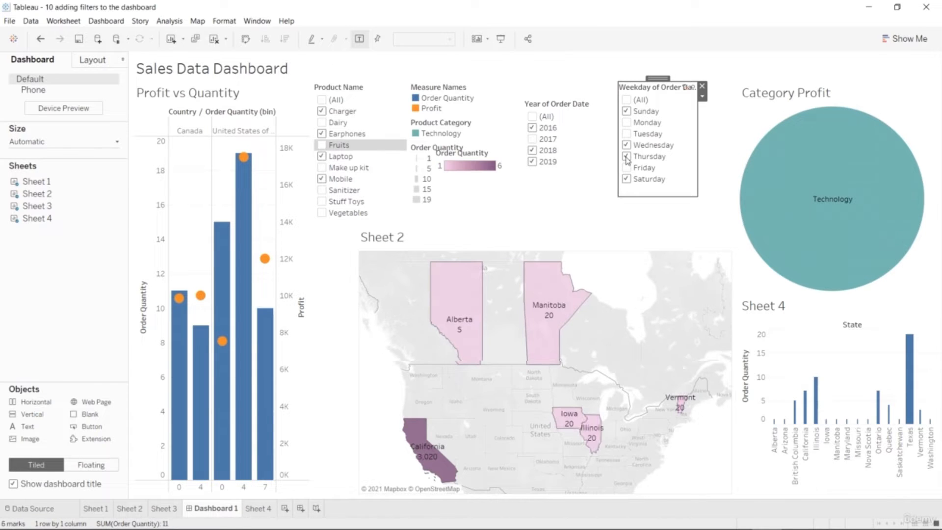
click(627, 167)
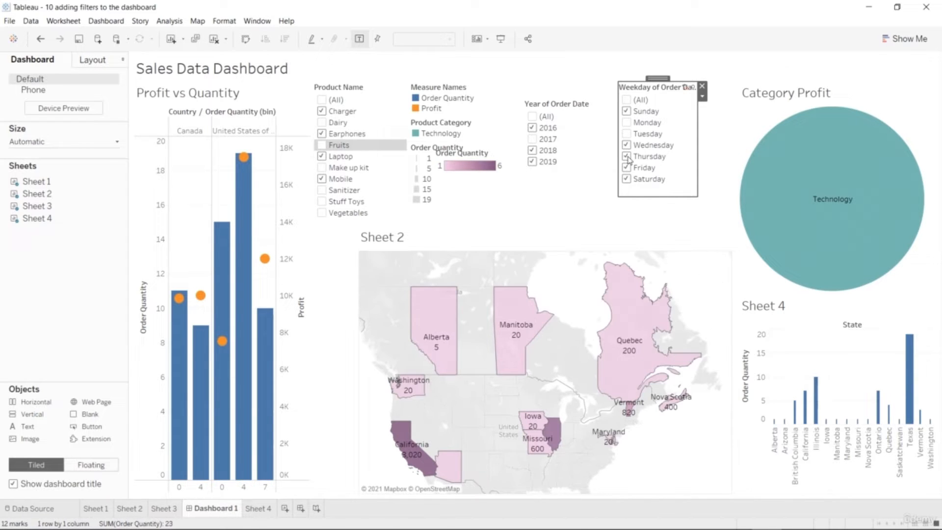
click(626, 156)
click(627, 145)
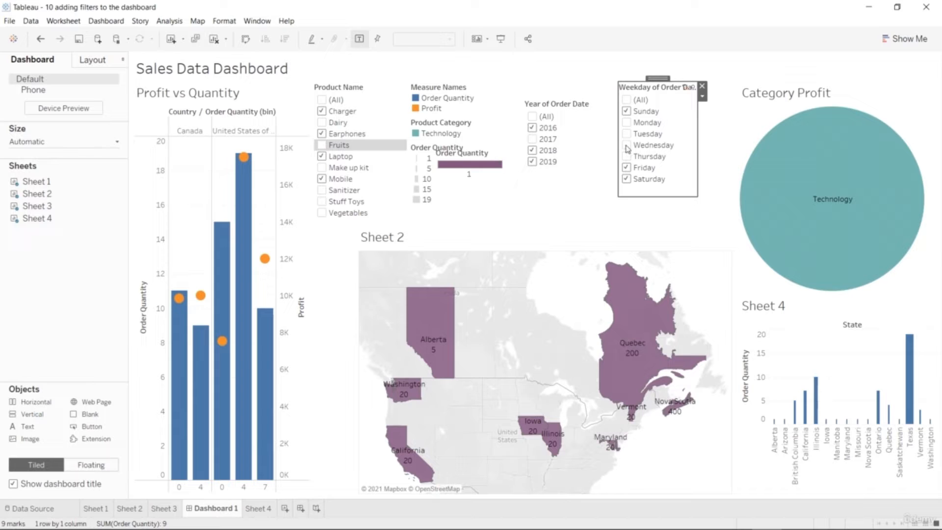
click(626, 145)
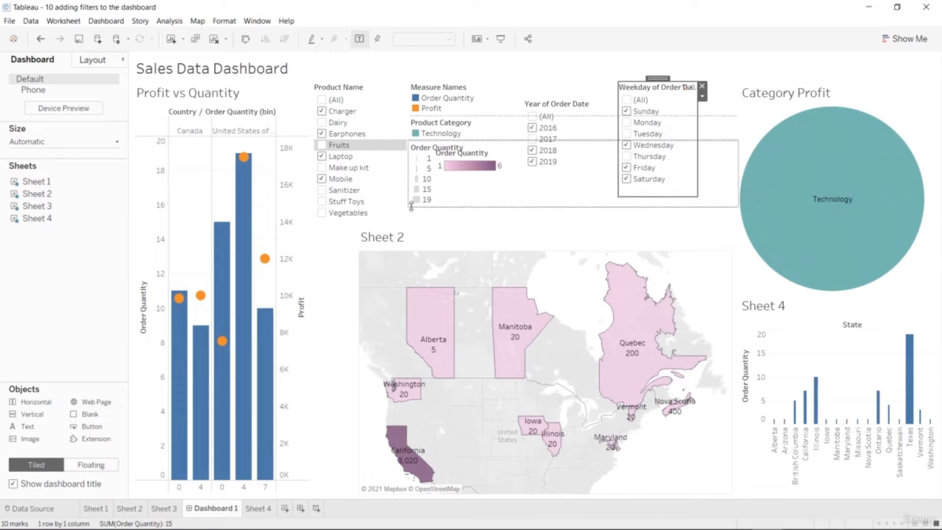
Limit the Product Name filter to Fruits, and move the map's Order Quantity color legend lower, clear of the size legend.
click(322, 100)
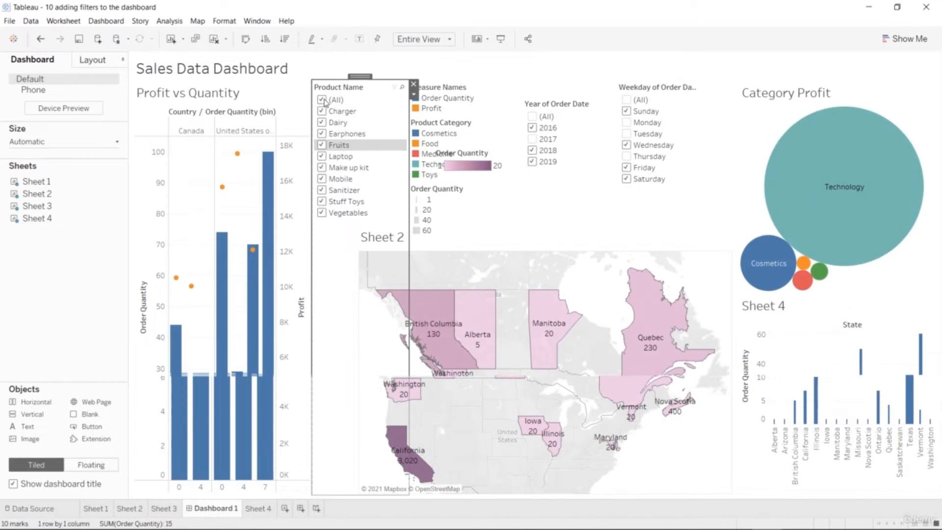
click(322, 100)
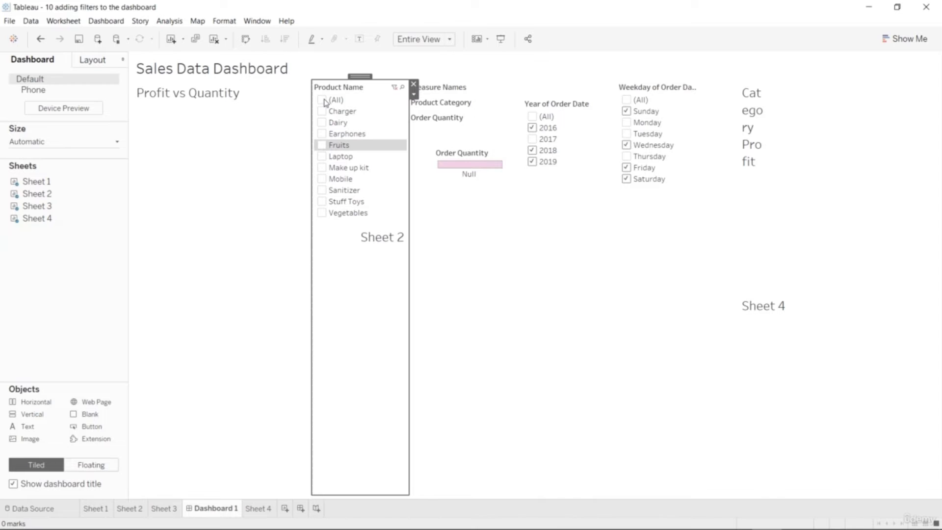
click(322, 147)
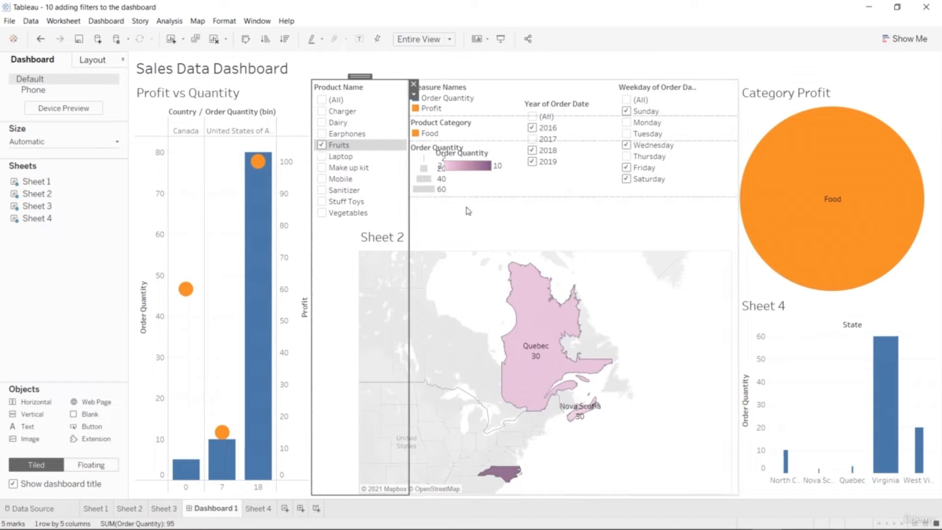
drag(480, 155, 499, 170)
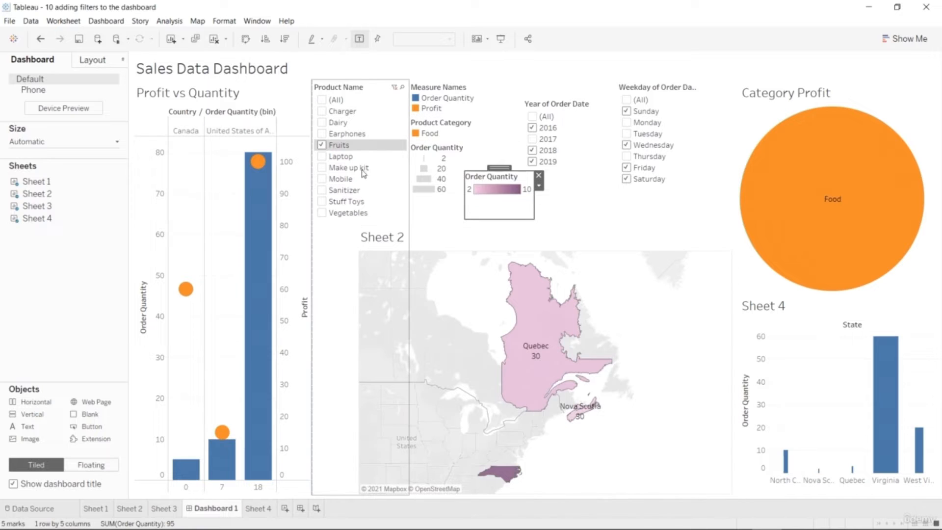
Examine the profit and state details for Fruits, and add Vegetables to the Product Name filter to compare the charts.
mouse_move(885, 422)
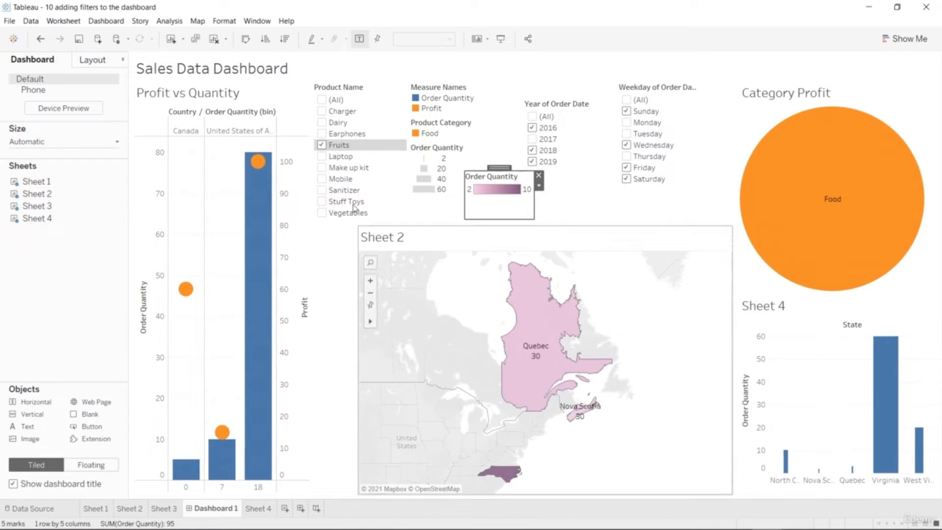
mouse_move(264, 164)
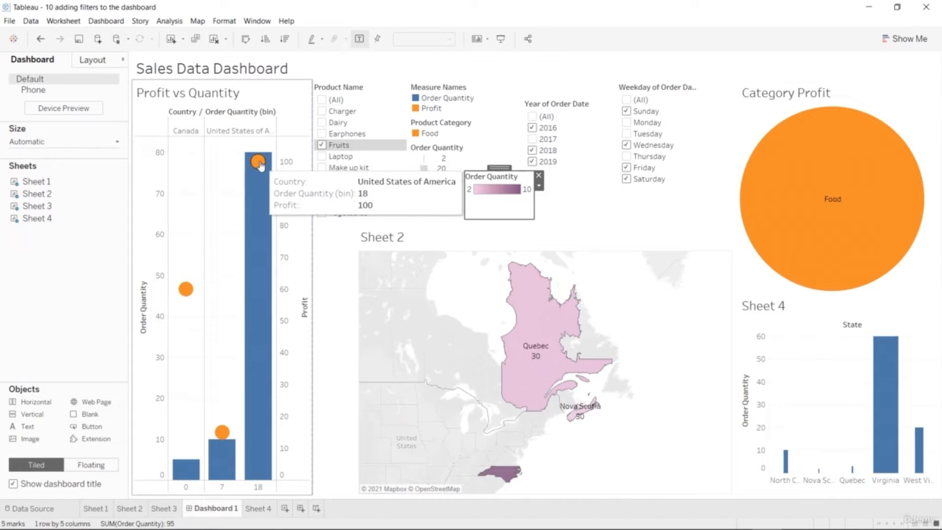
mouse_move(754, 247)
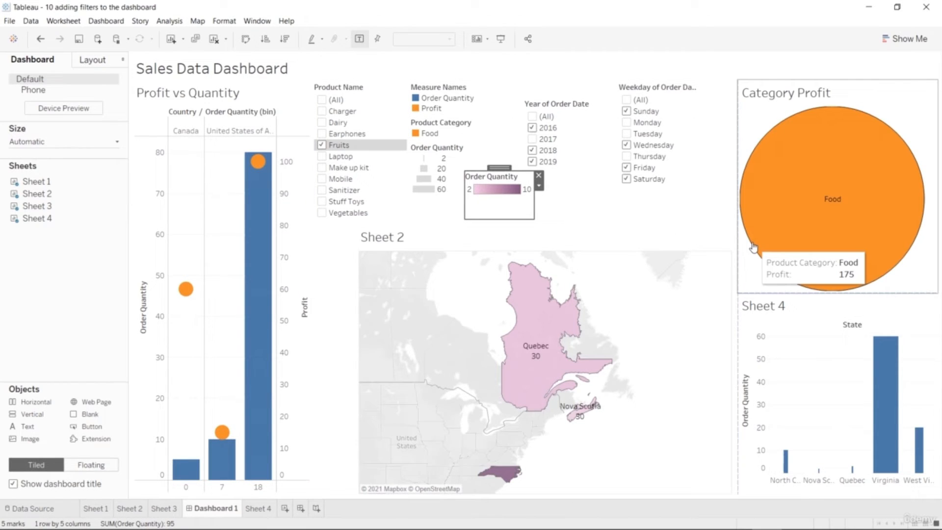
mouse_move(548, 346)
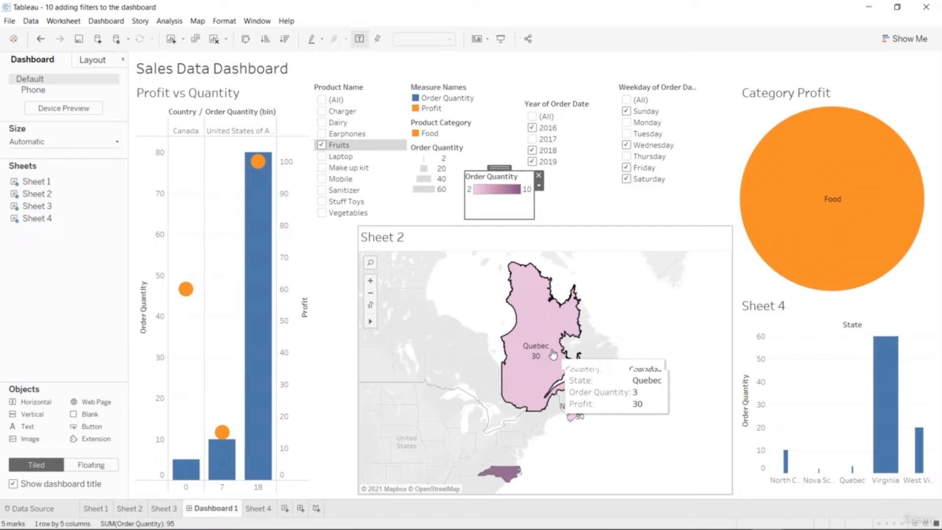
mouse_move(512, 472)
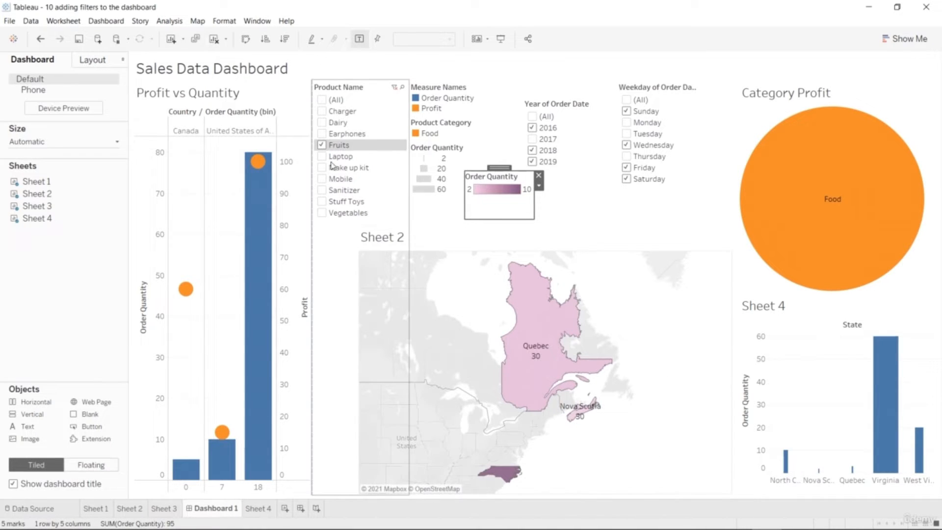
click(321, 213)
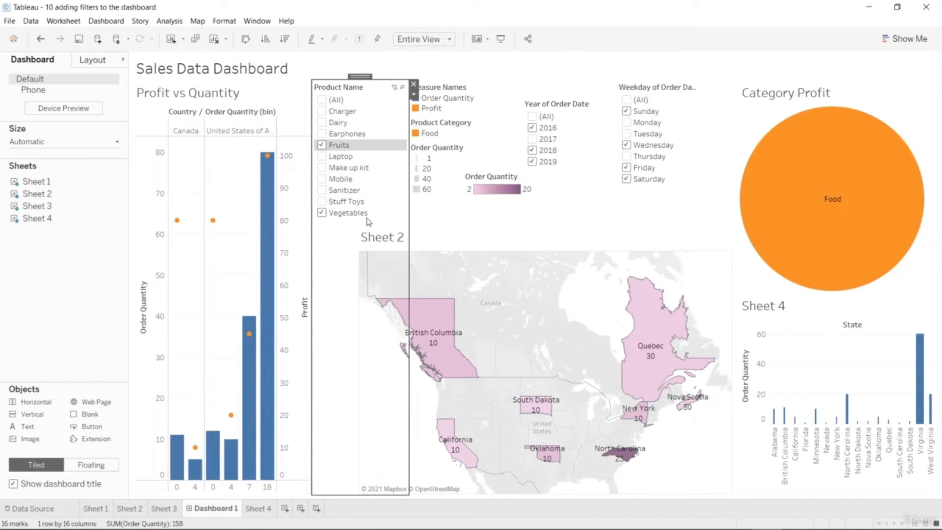
click(322, 213)
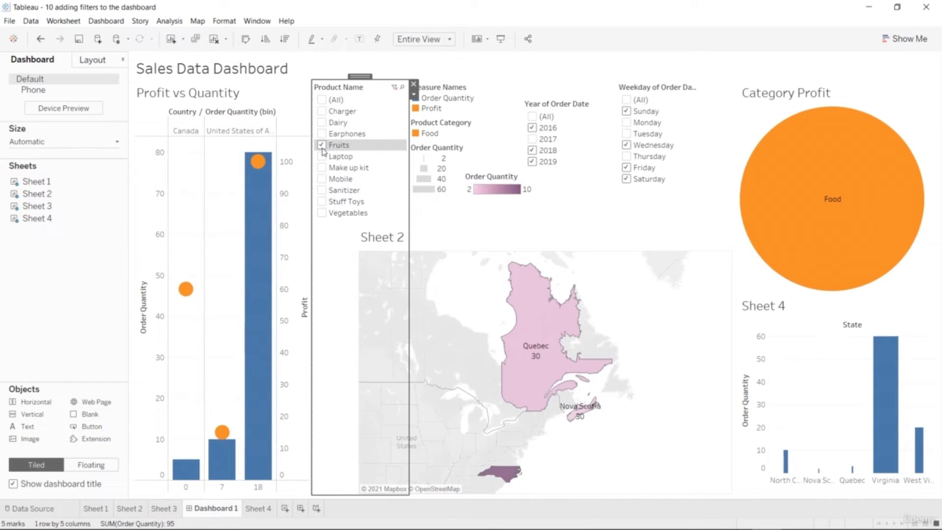
click(323, 213)
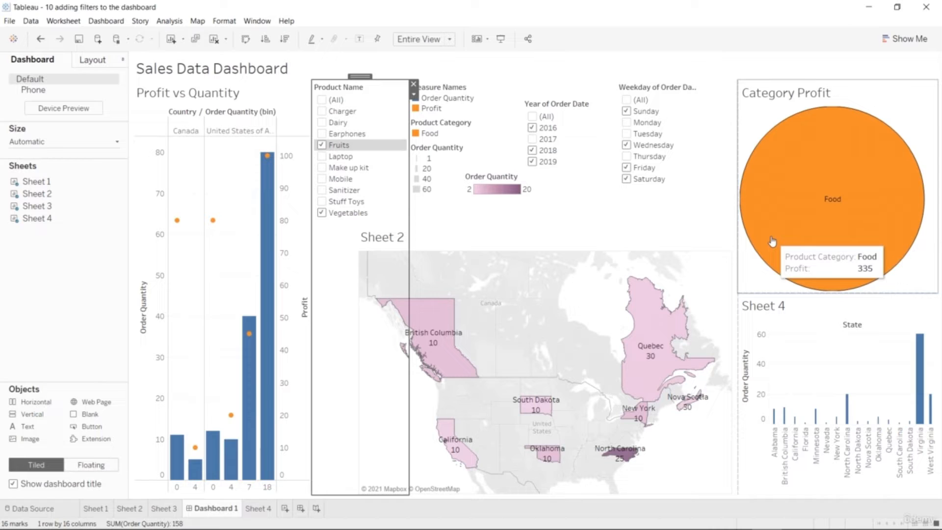
mouse_move(653, 371)
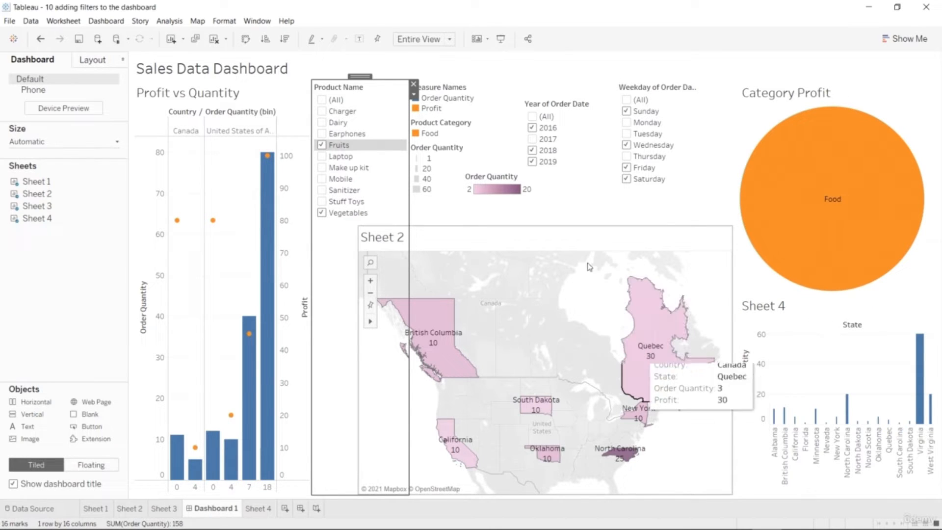
Clear the weekday filter and select only Sunday, Friday and Saturday.
click(627, 101)
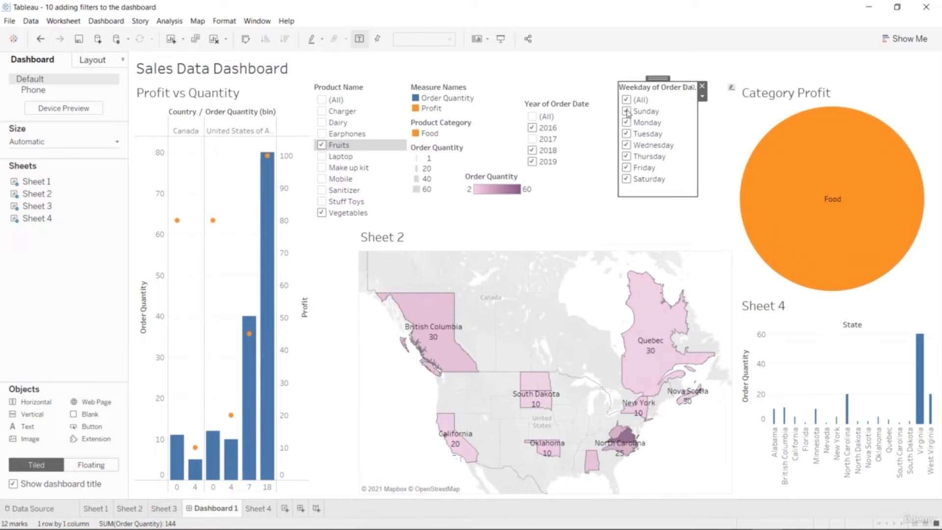
click(627, 100)
click(624, 112)
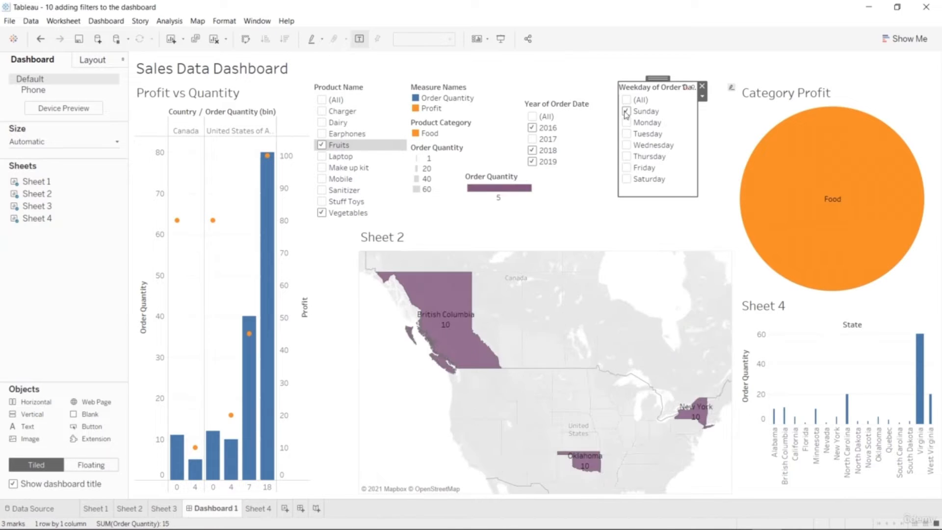
click(626, 179)
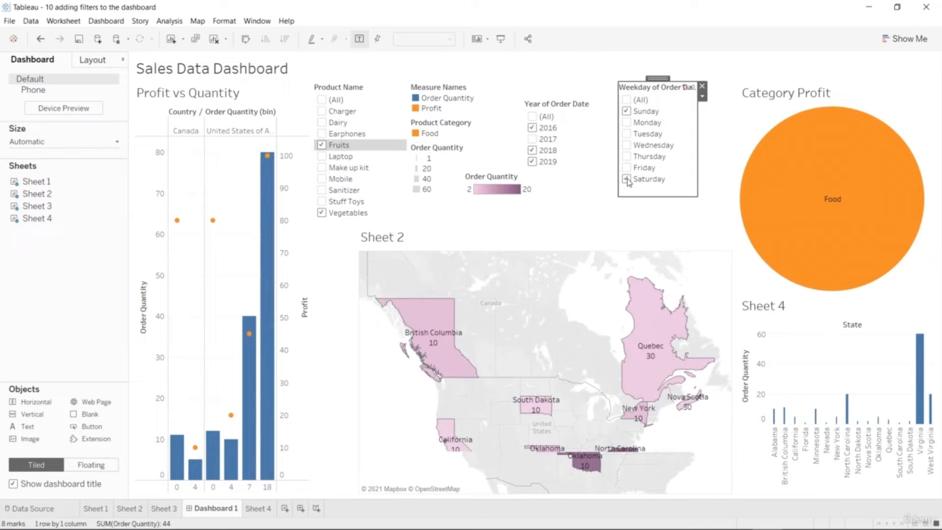
click(628, 123)
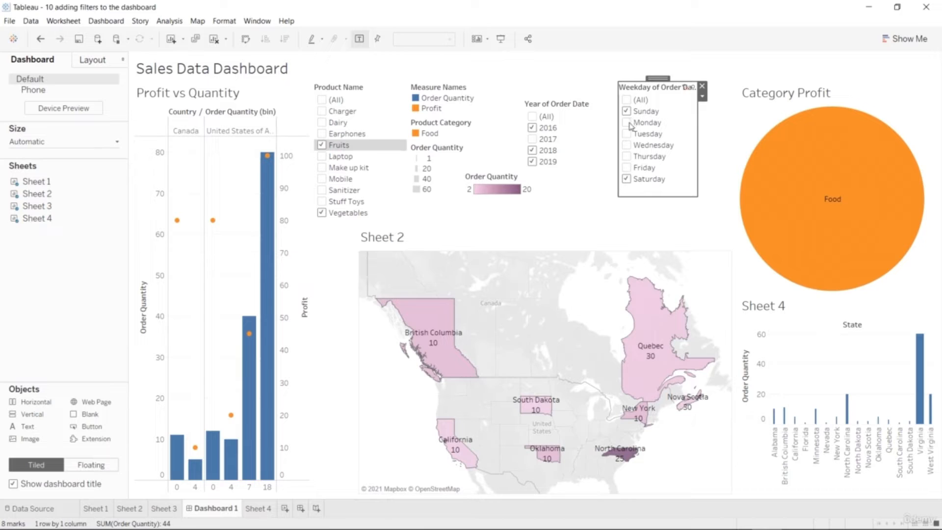
click(628, 123)
click(627, 168)
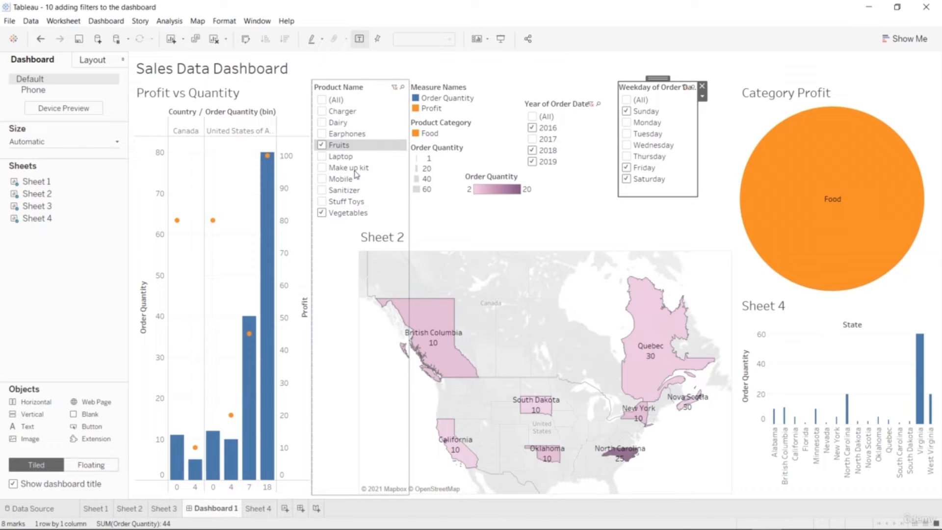
Try Make up kit in the Product Name filter, and replace the product selection with Dairy, Earphones, Fruits and Laptop.
click(321, 168)
click(322, 168)
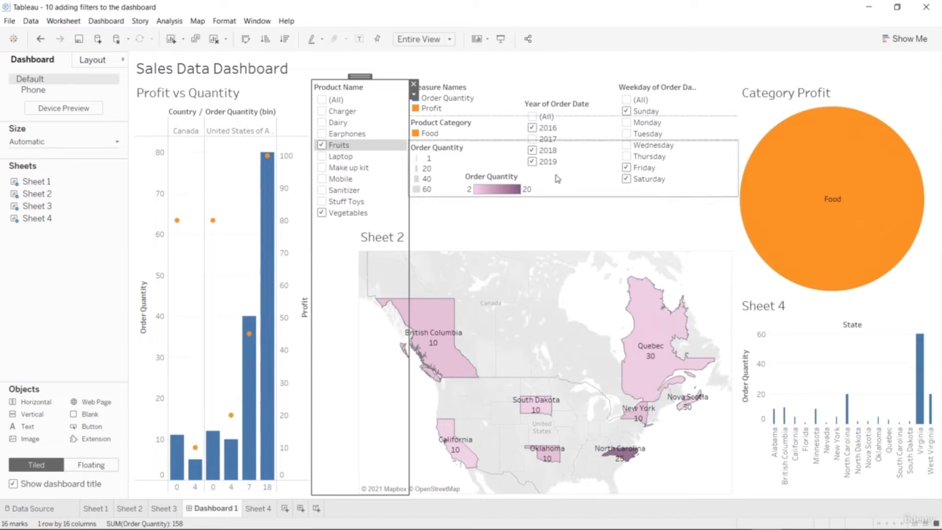
click(321, 99)
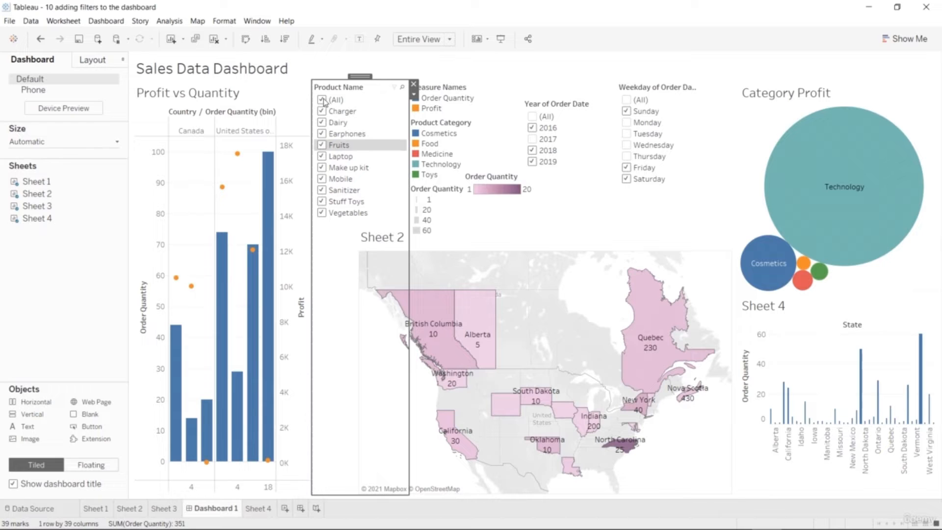
click(322, 100)
click(323, 133)
click(322, 122)
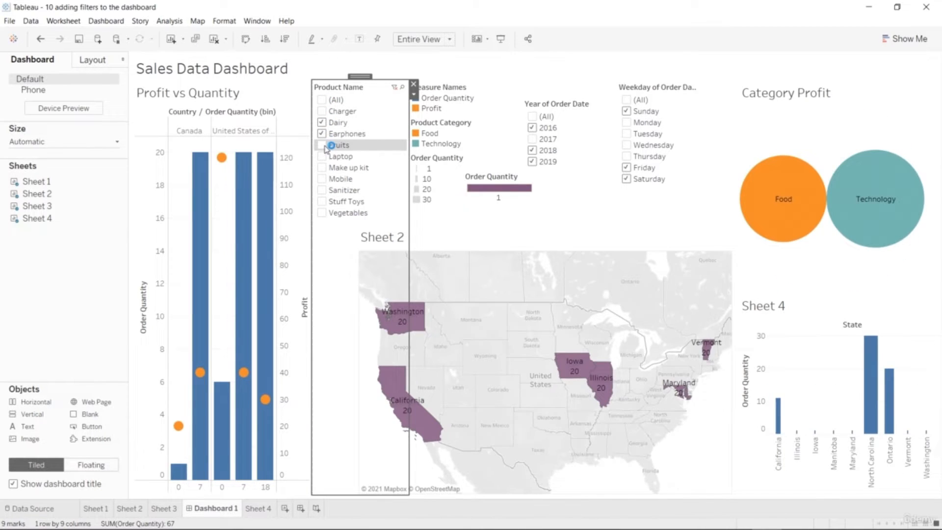
click(324, 145)
click(324, 156)
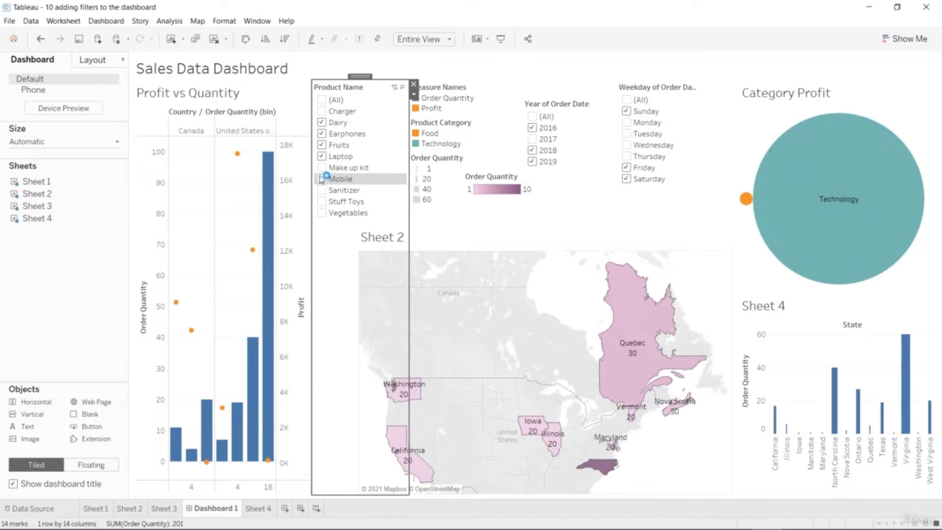
Limit the Product Name filter to Sanitizer, and test 2017 in the Year of Order Date filter, leaving it excluded.
click(322, 100)
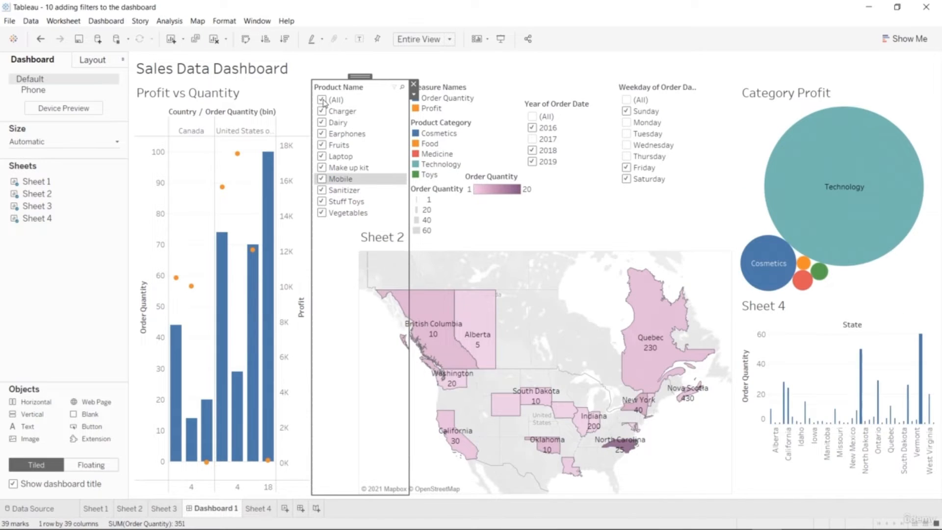
click(323, 100)
click(322, 190)
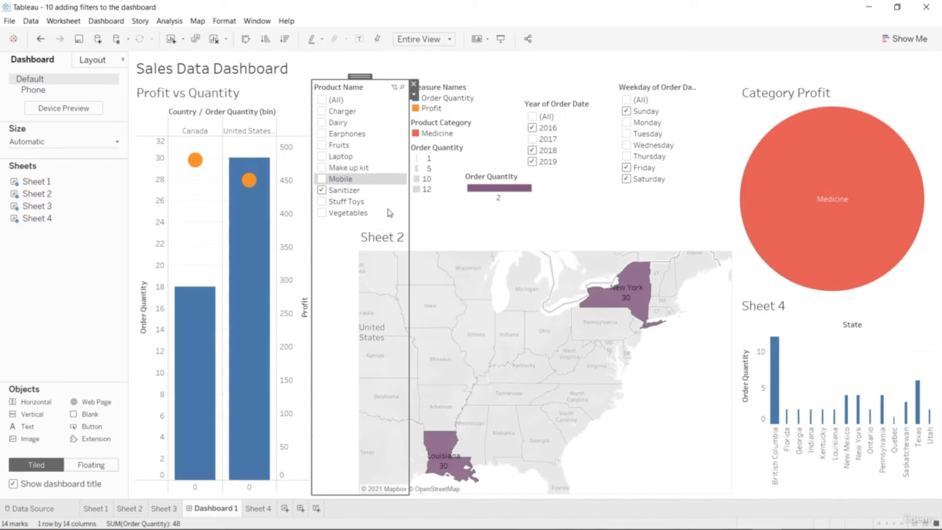
click(532, 140)
click(532, 139)
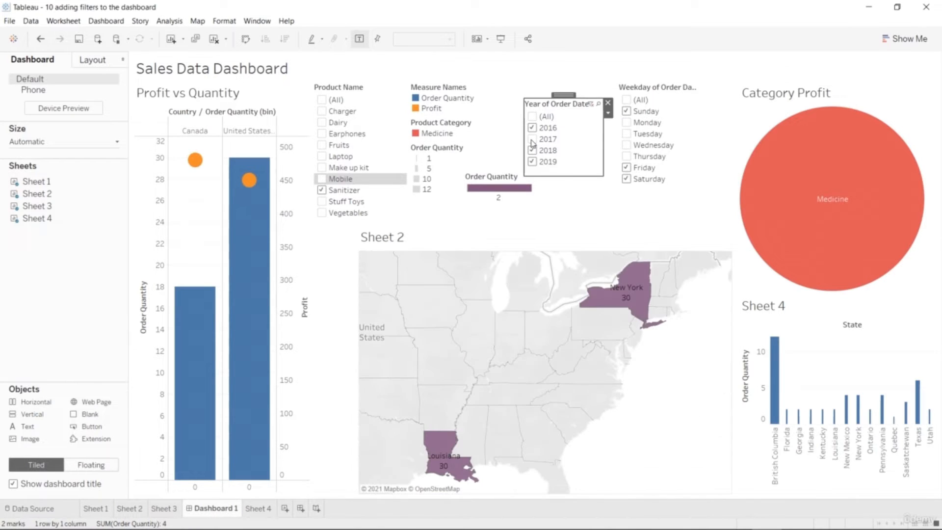
Select all weekdays in the Weekday of Order Date filter, and exclude Sunday and Saturday.
click(626, 100)
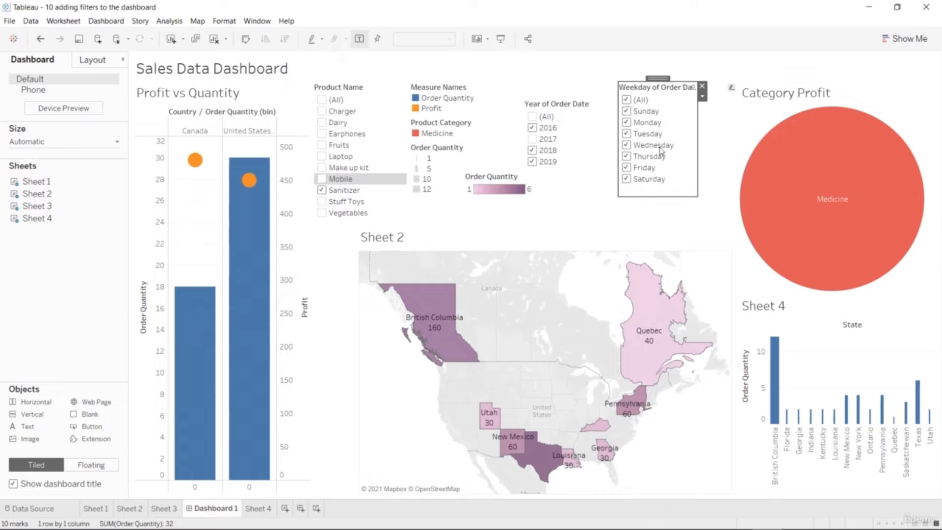
mouse_move(449, 334)
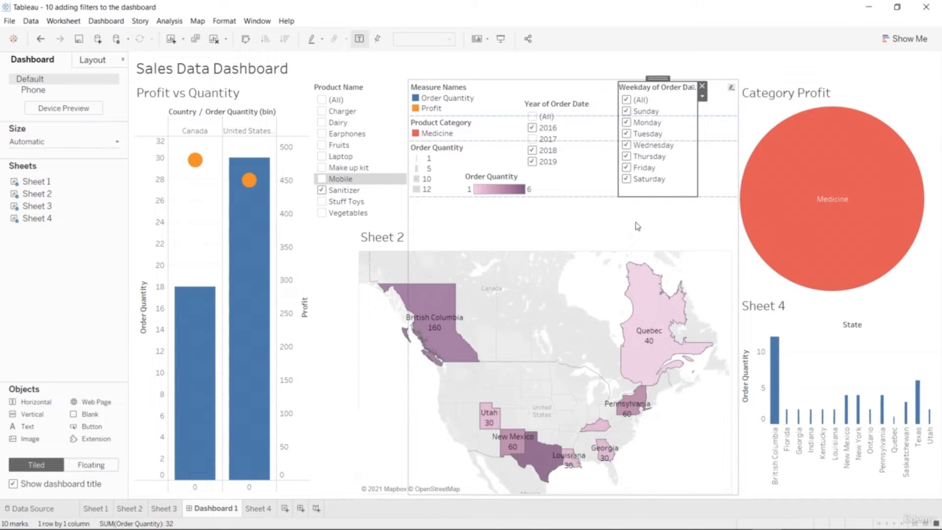
click(628, 112)
click(627, 179)
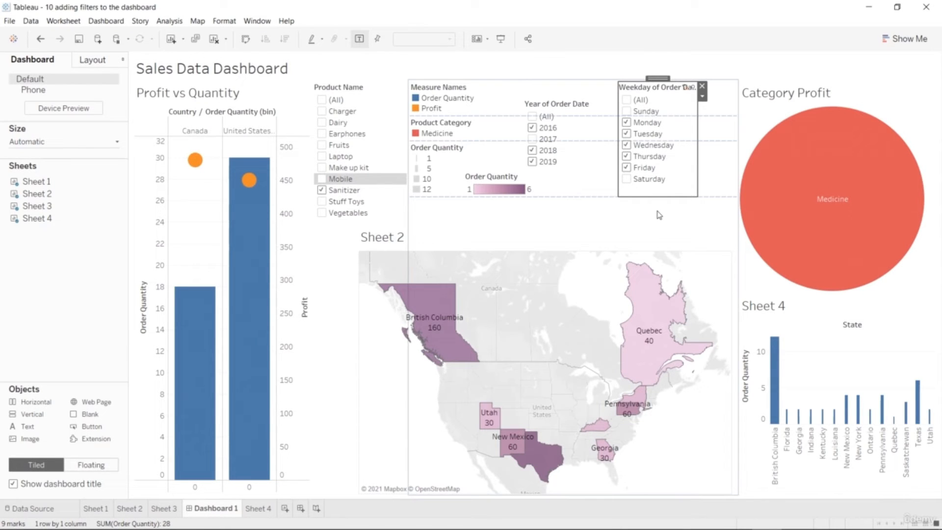
Exclude Friday from the Weekday of Order Date filter, and include 2017 but exclude 2019 in the Year of Order Date filter.
click(628, 168)
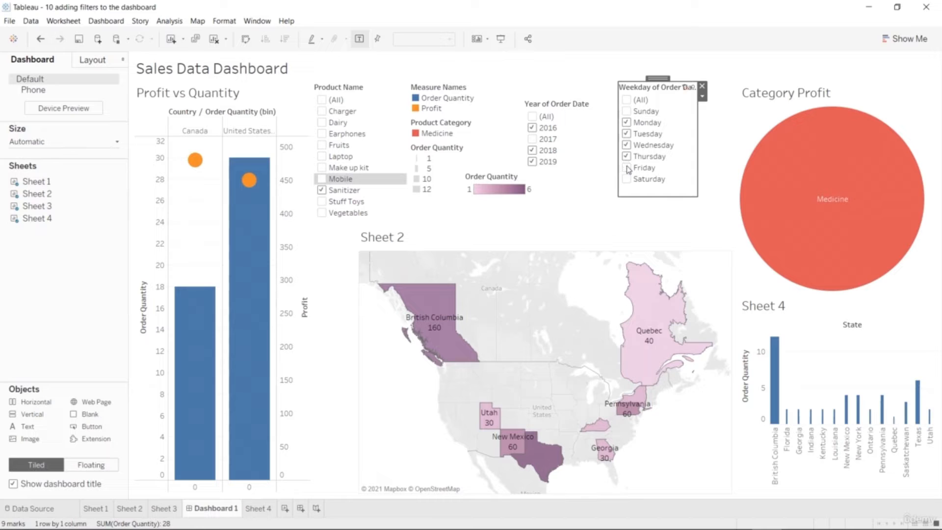
click(533, 140)
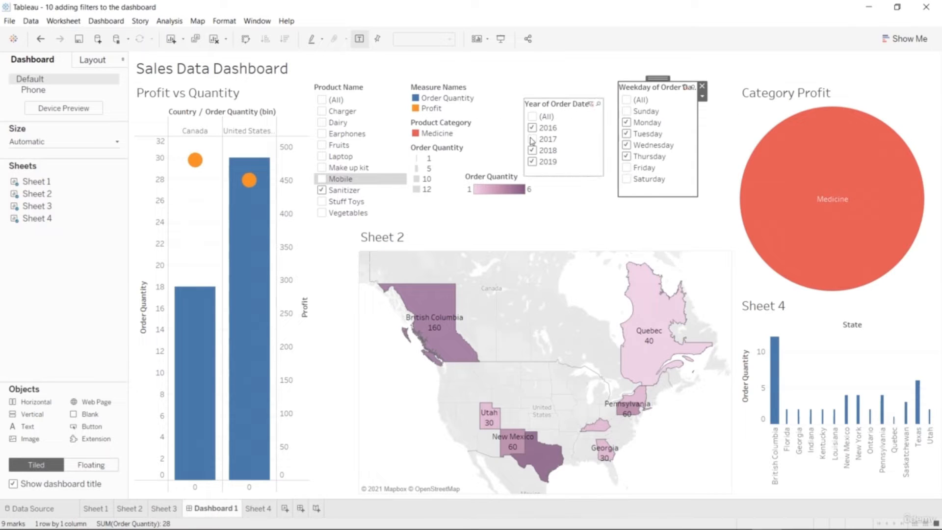
click(539, 163)
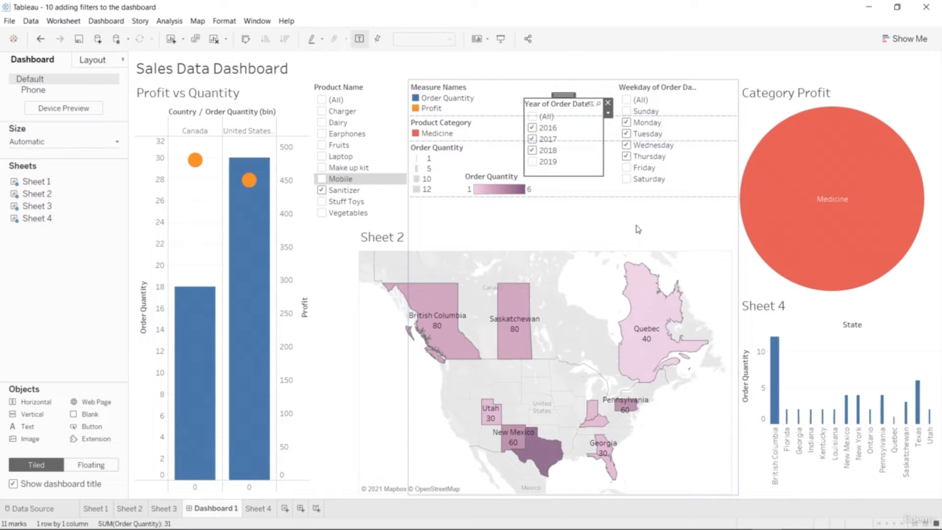
mouse_move(866, 239)
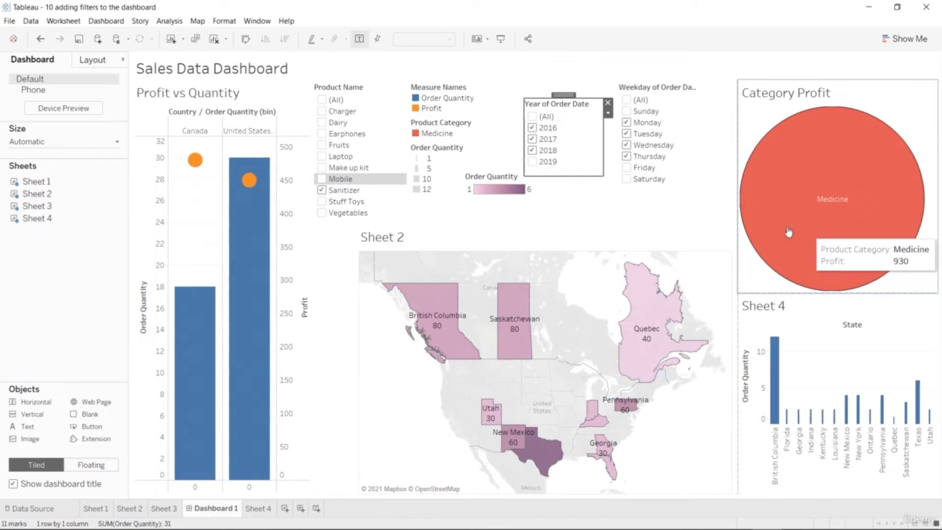
mouse_move(760, 255)
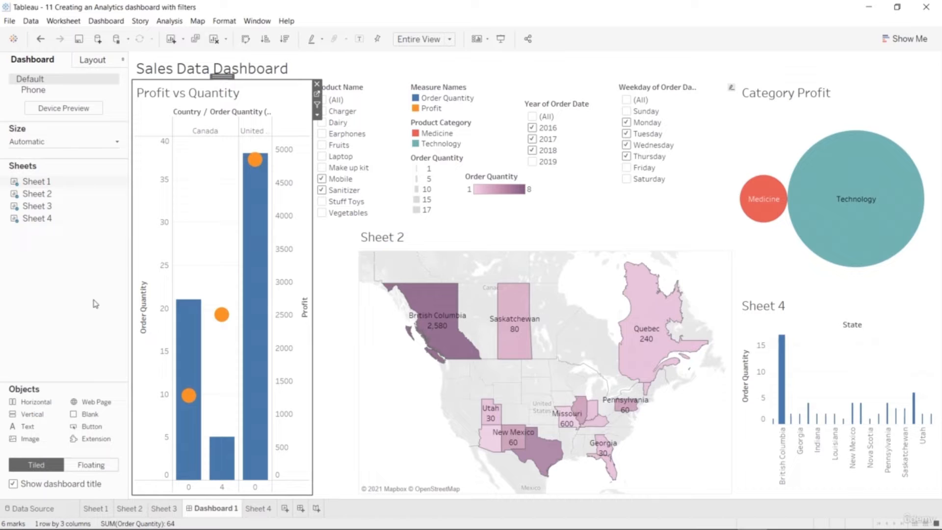
Go to Sheet 1 and start a new calculated field with its formula area ready for entry.
mouse_move(48, 184)
click(97, 507)
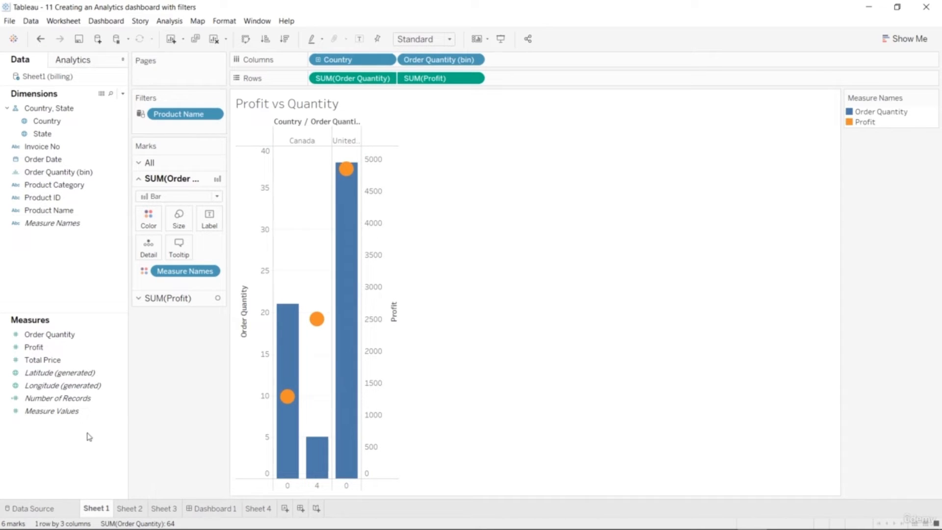
right_click(96, 456)
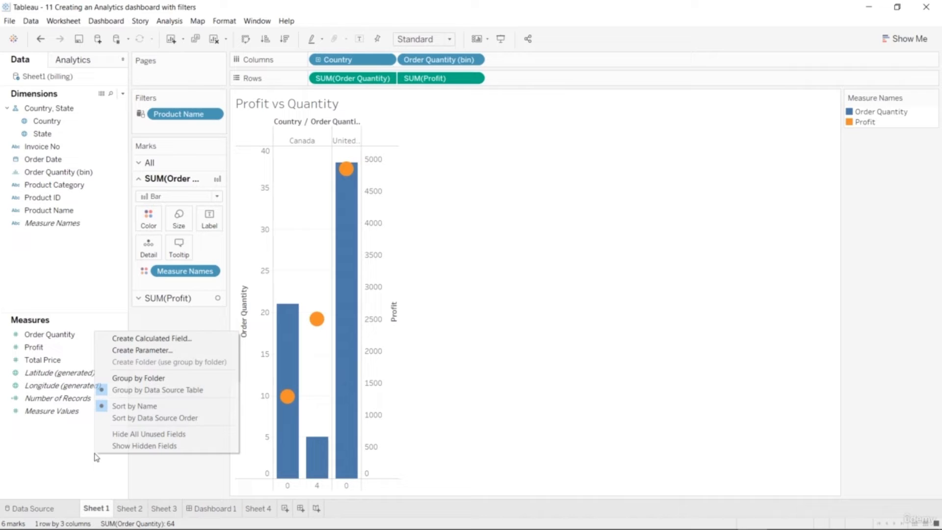
click(199, 344)
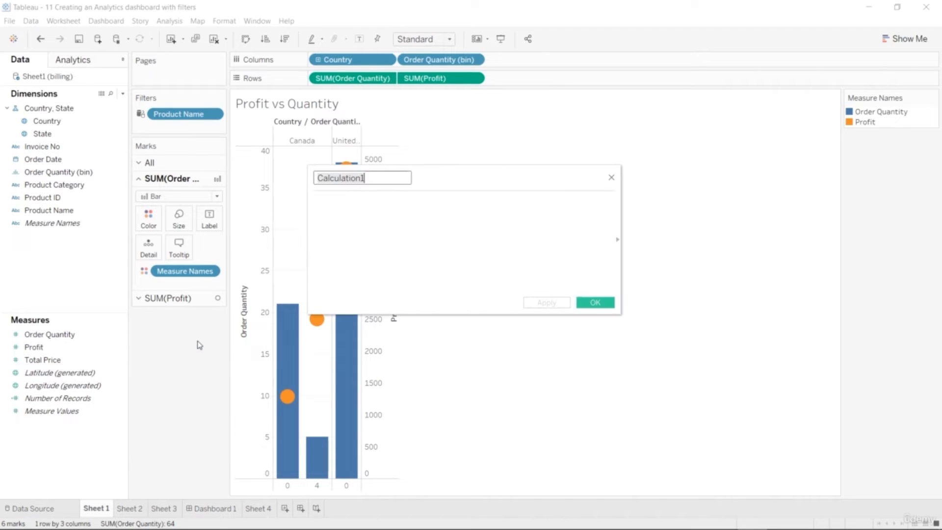
click(373, 231)
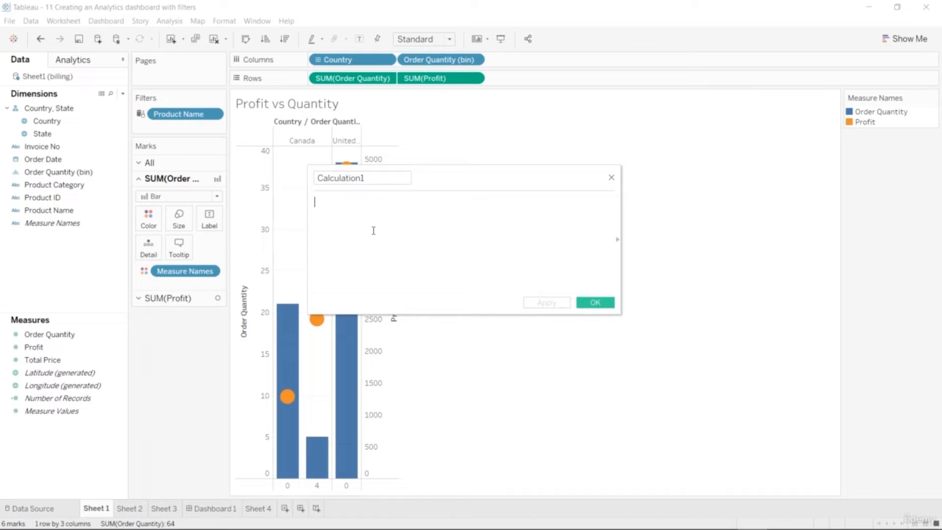
text(SUM)
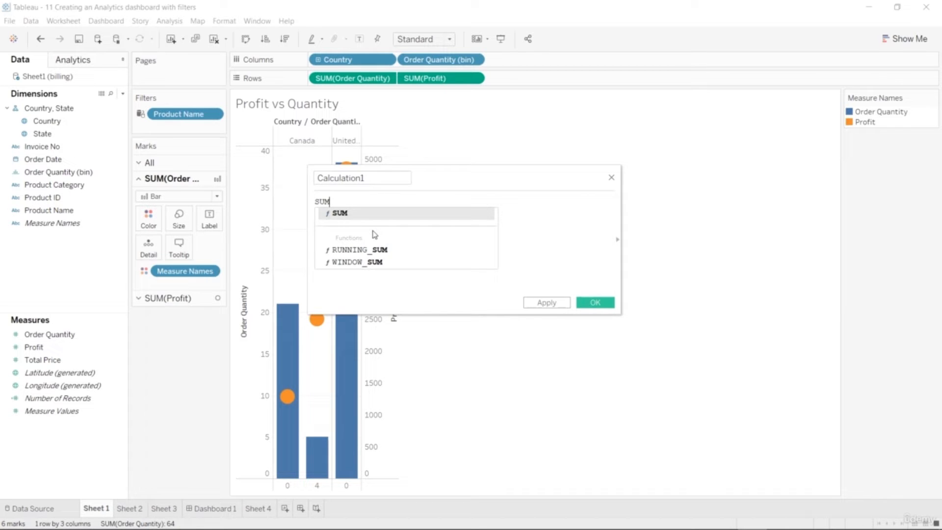
key(BackSpace)
key(BackSpace)
key(BackSpace)
text(AVG)
key(BackSpace)
key(BackSpace)
key(BackSpace)
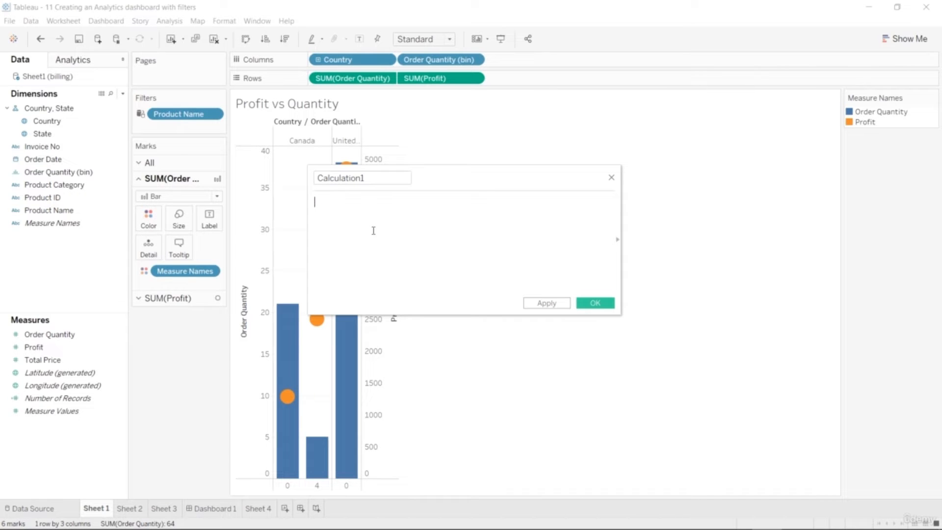
Enter the opening condition IF [Total Price]>1000 in the calculated field's formula.
text(IF)
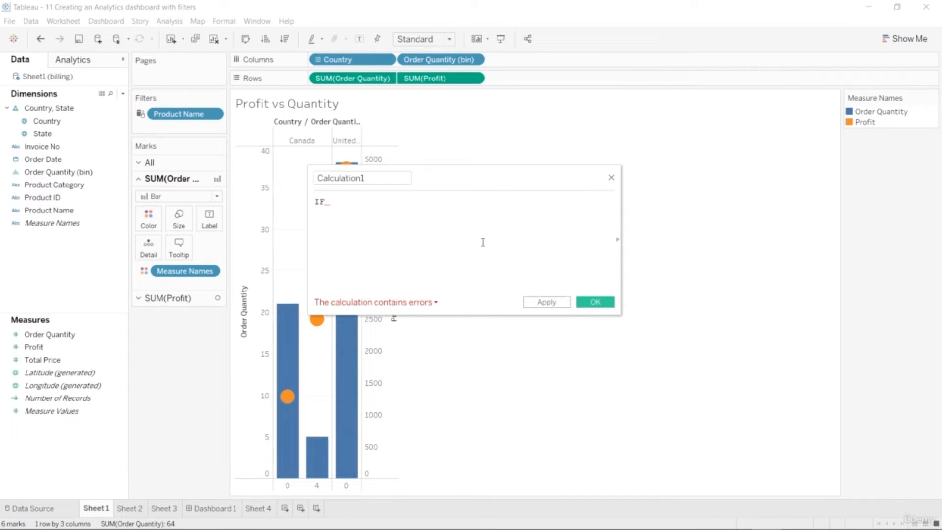
text( [P)
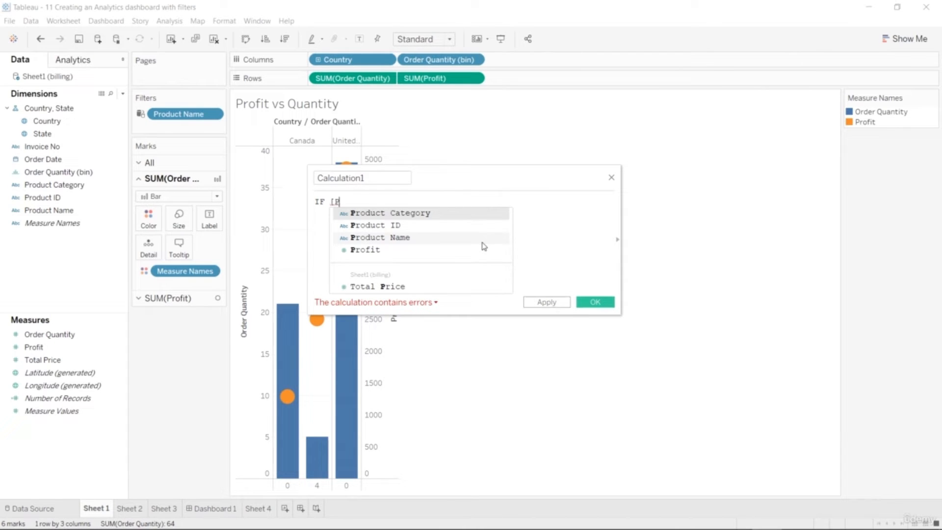
key(BackSpace)
text(To)
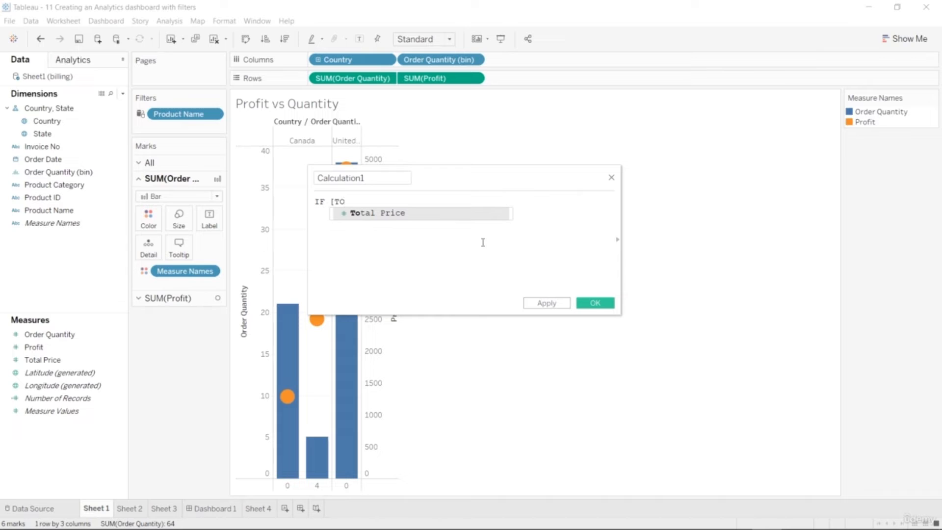
key(Return)
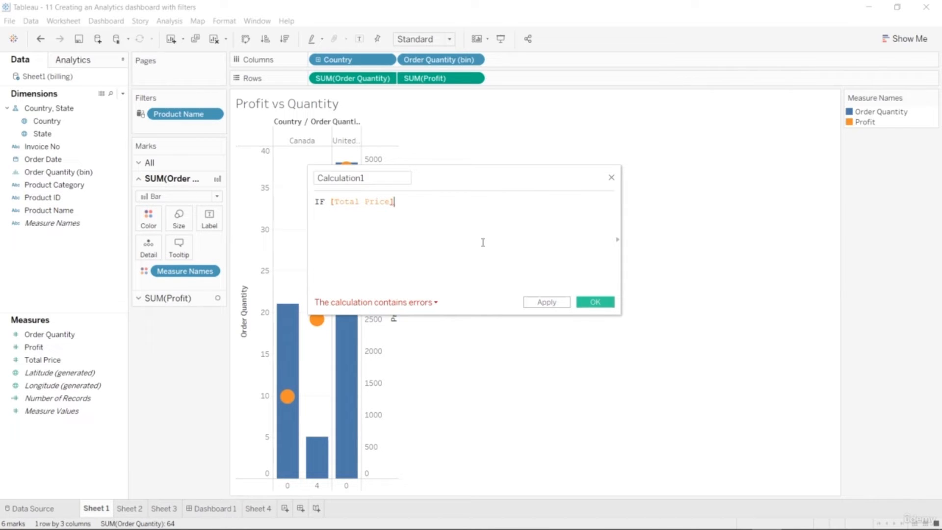
text(> )
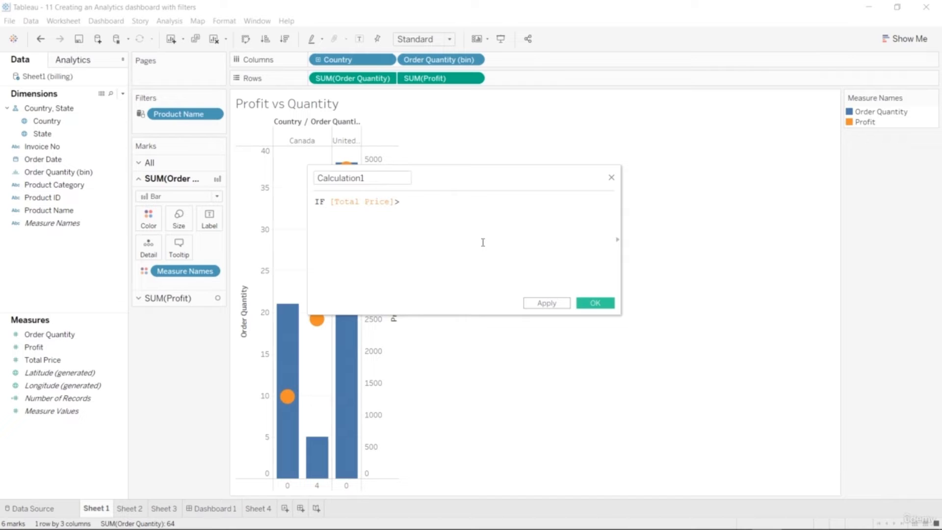
text(1000)
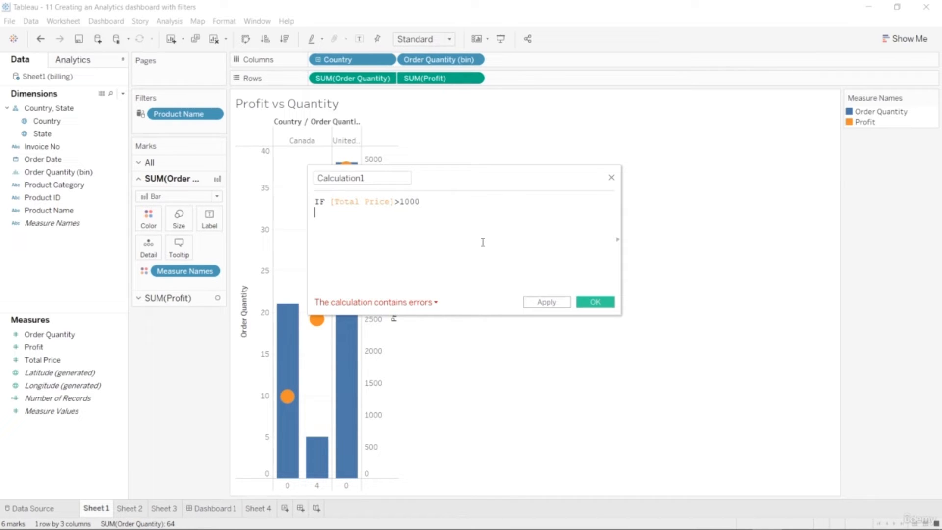
Add the line THEN [Total Price]=1 below the first condition of the formula.
key(Return)
text(THE)
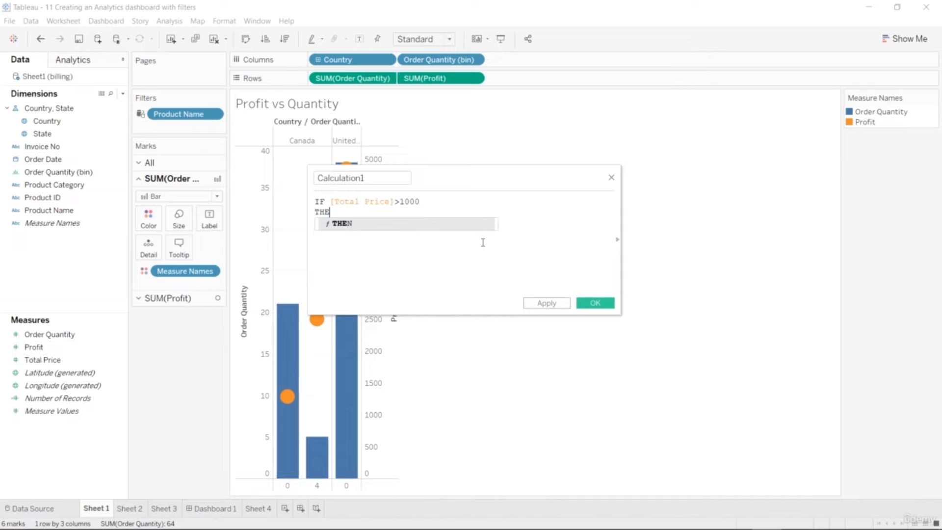
text(N [)
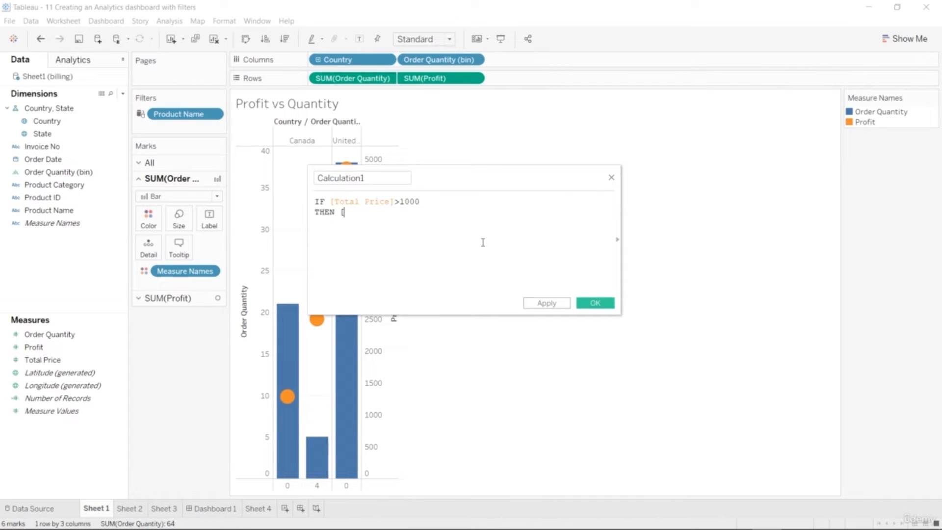
text(T)
key(Return)
text(=)
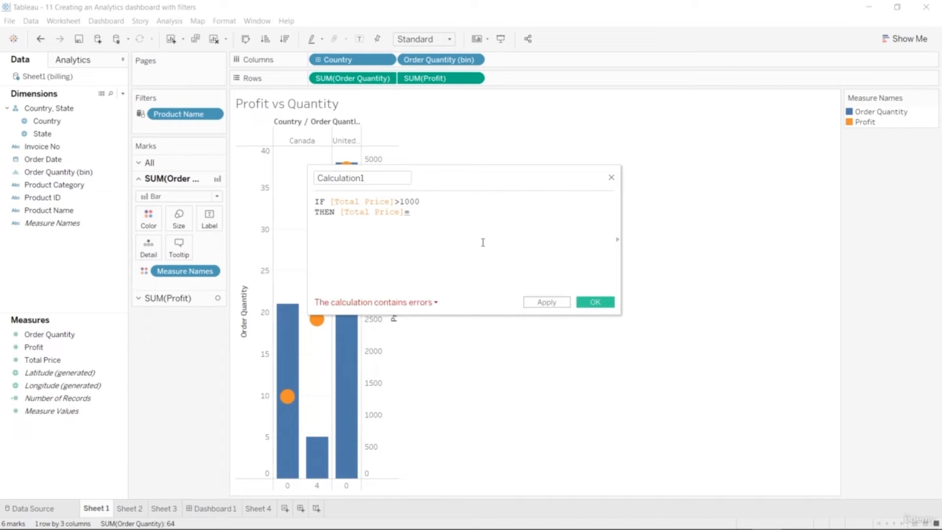
text(1 )
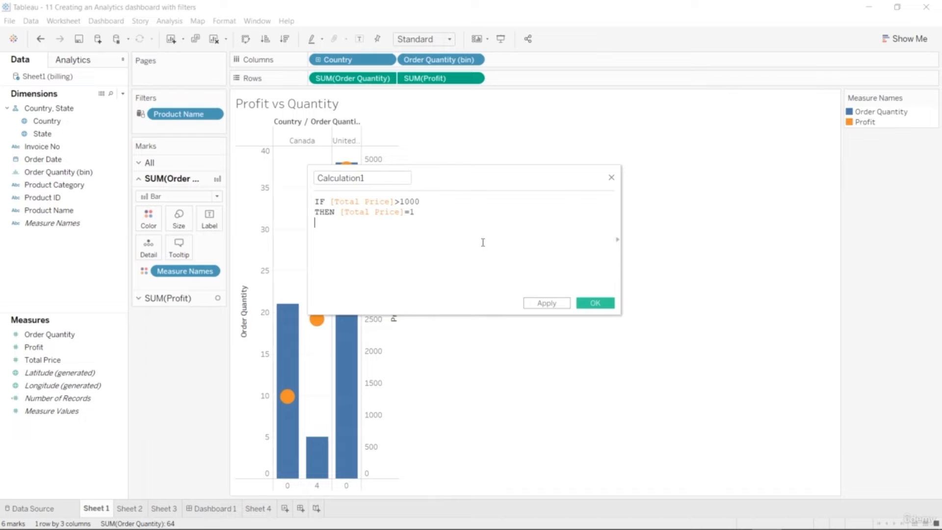
Add a second condition to the formula, ELSE IF [Total Price]=1000.
text(ELSE)
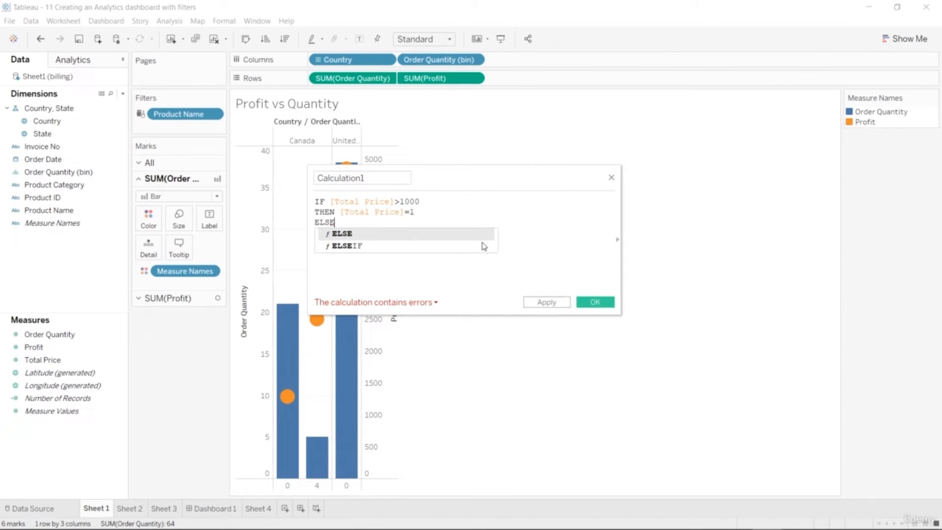
text(IF)
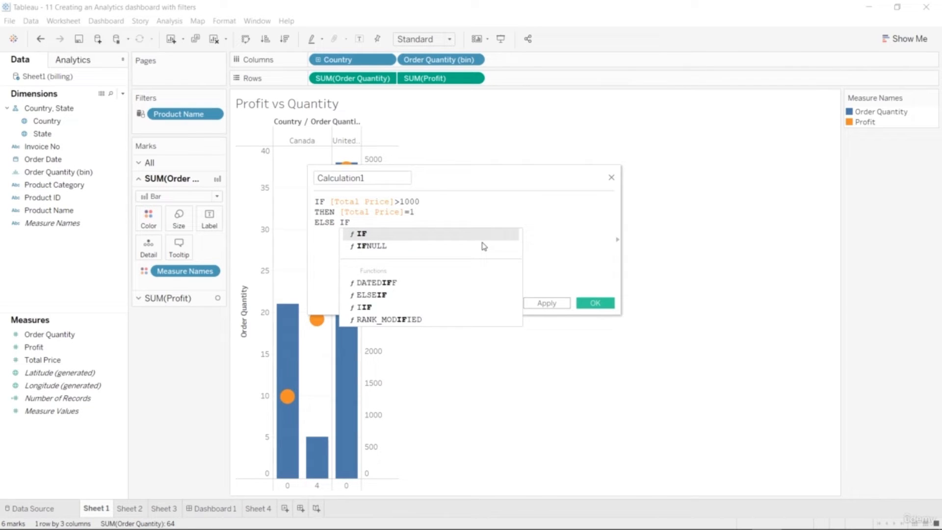
text( [)
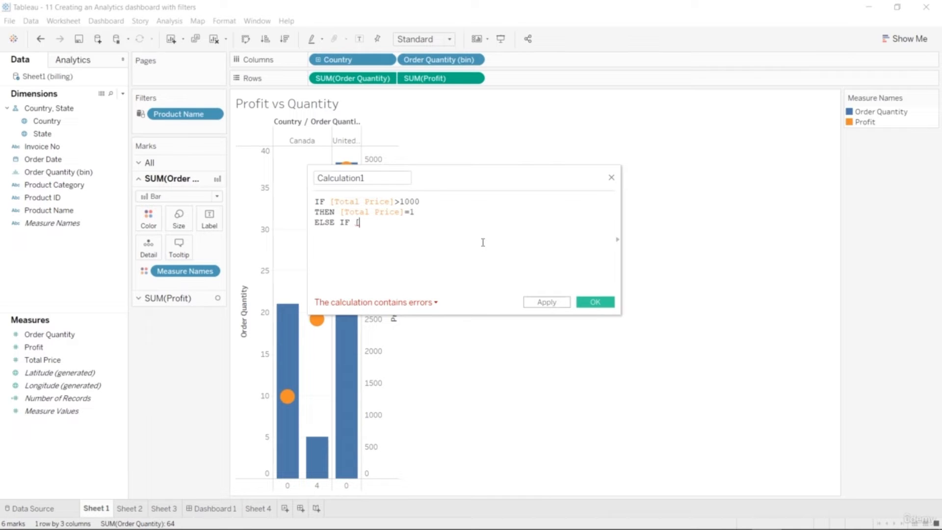
text(T)
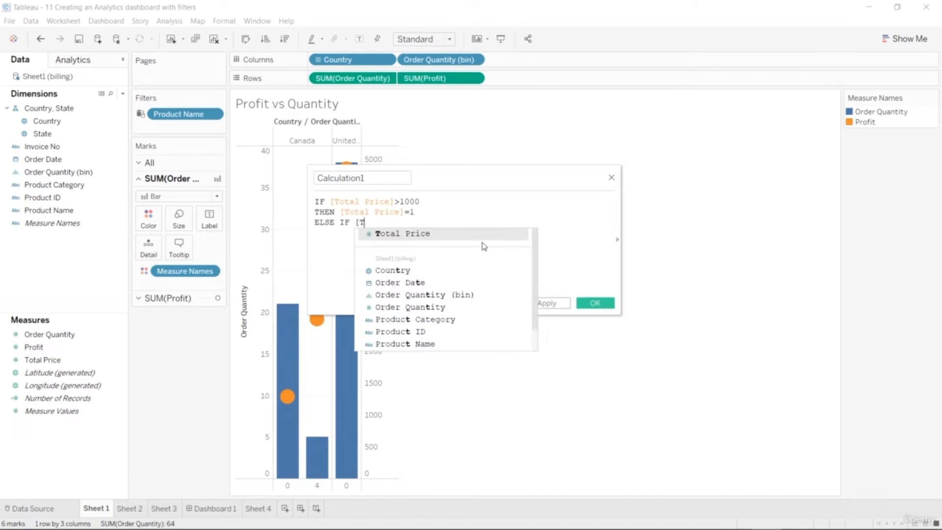
key(Return)
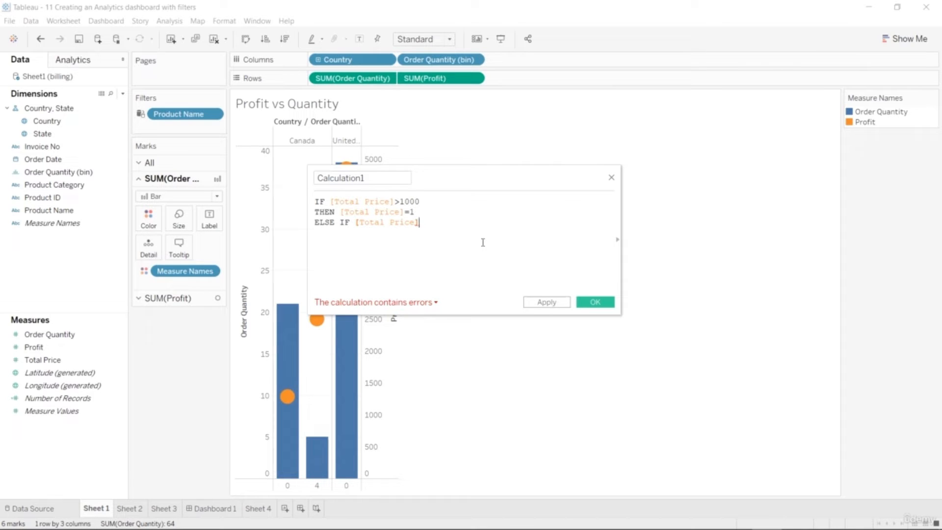
text(=)
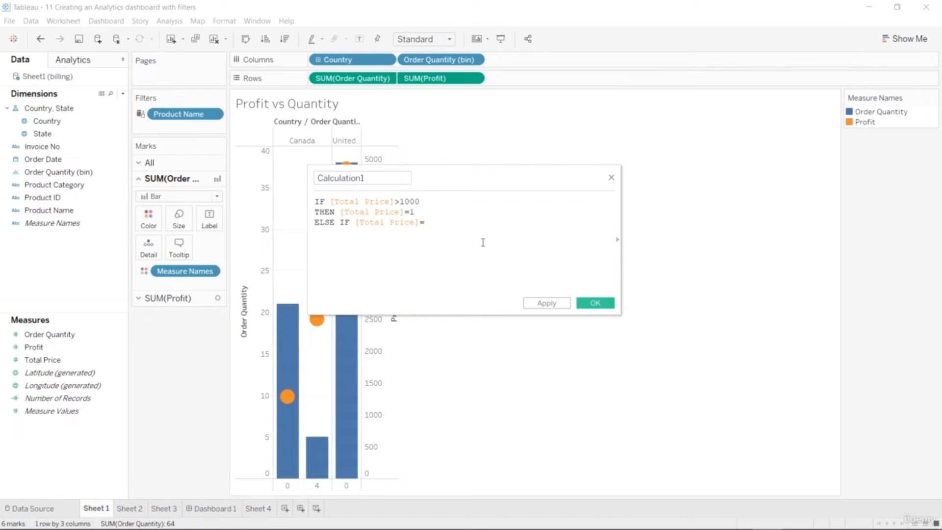
text(10)
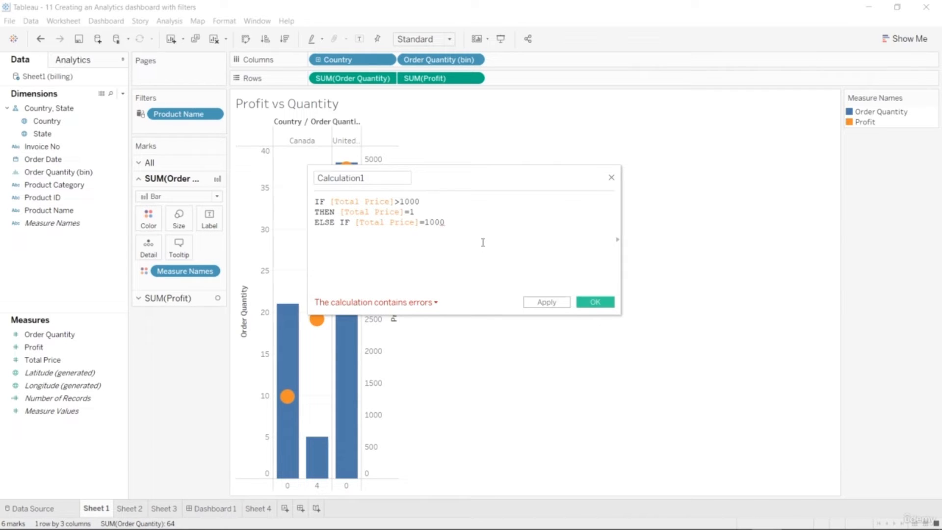
text(00)
Give the ELSE IF condition its own result line, THEN [Total Price]=1.
key(Return)
text(THEN)
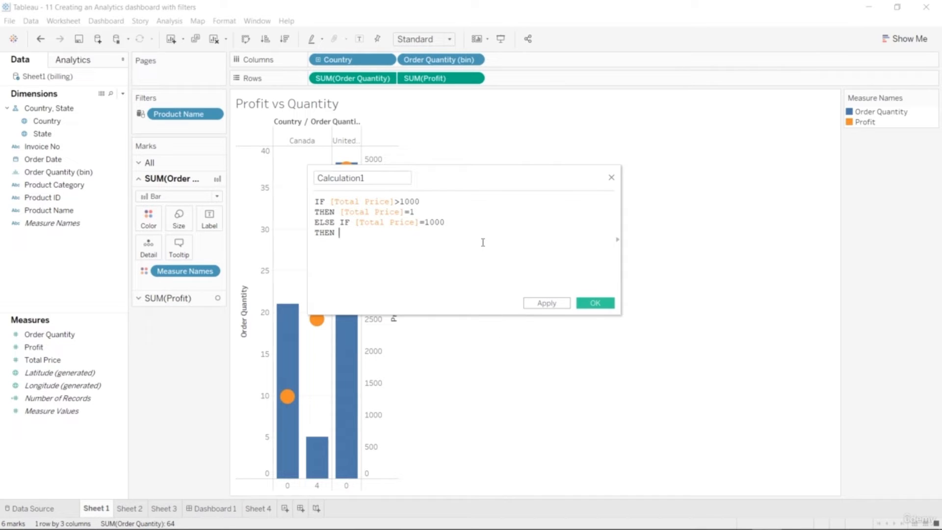
text( [TO)
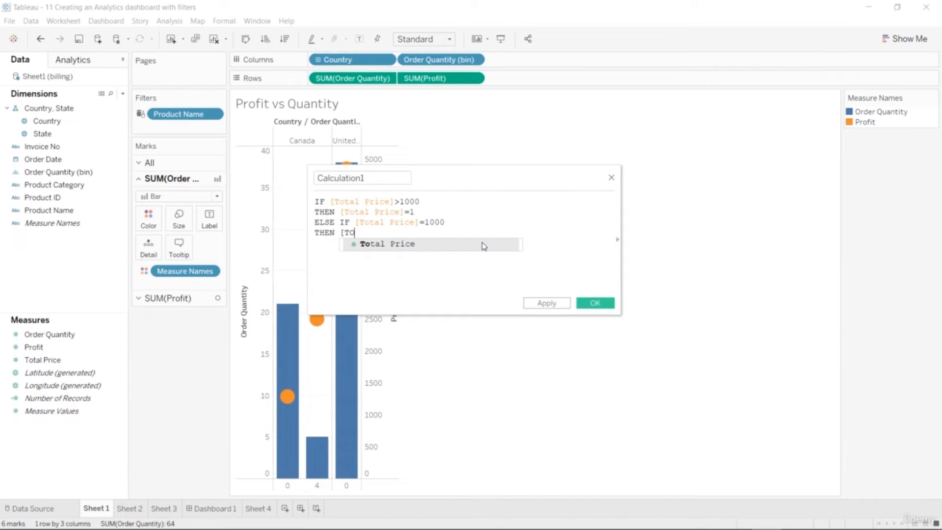
click(484, 244)
text(=)
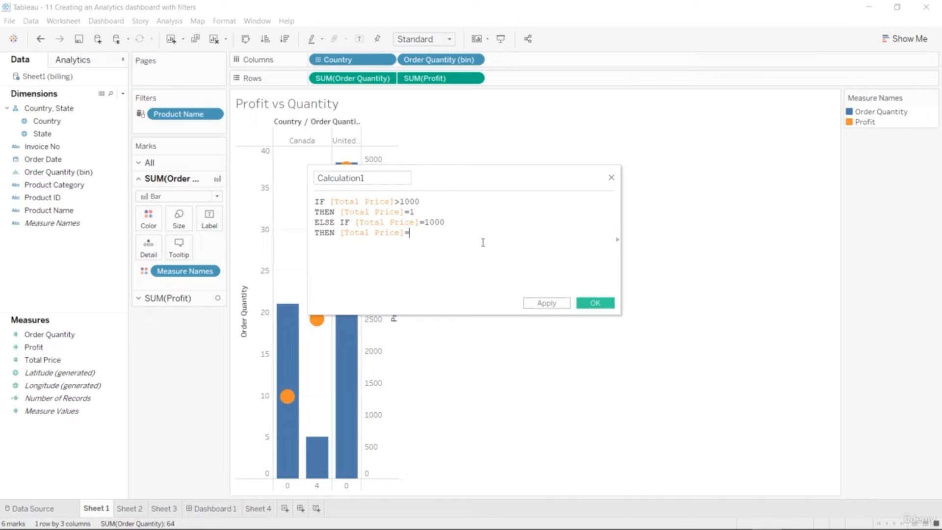
text(1)
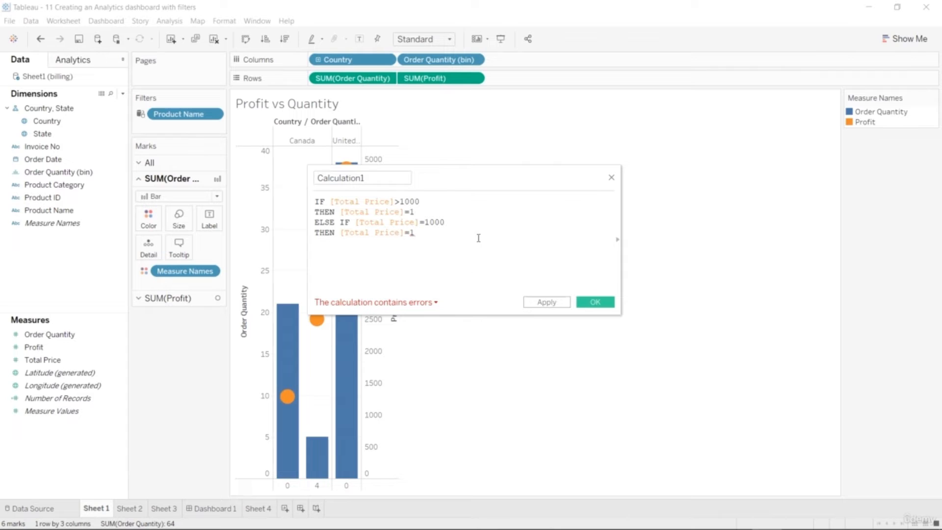
Change the result of the first THEN line to [Total Price]=2.
click(421, 209)
key(BackSpace)
text(2)
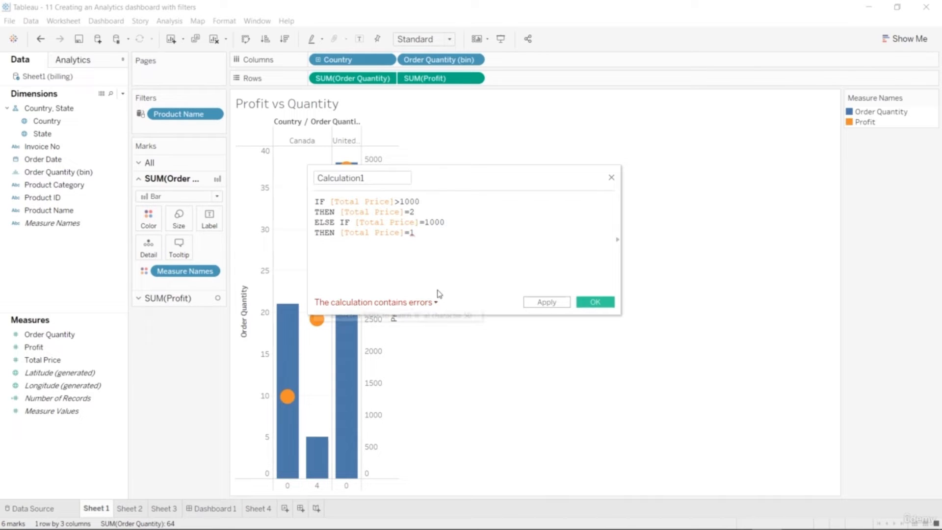
Add the fallback line ELSE [Total Price]=0 below the second THEN line and close the formula with END.
key(Return)
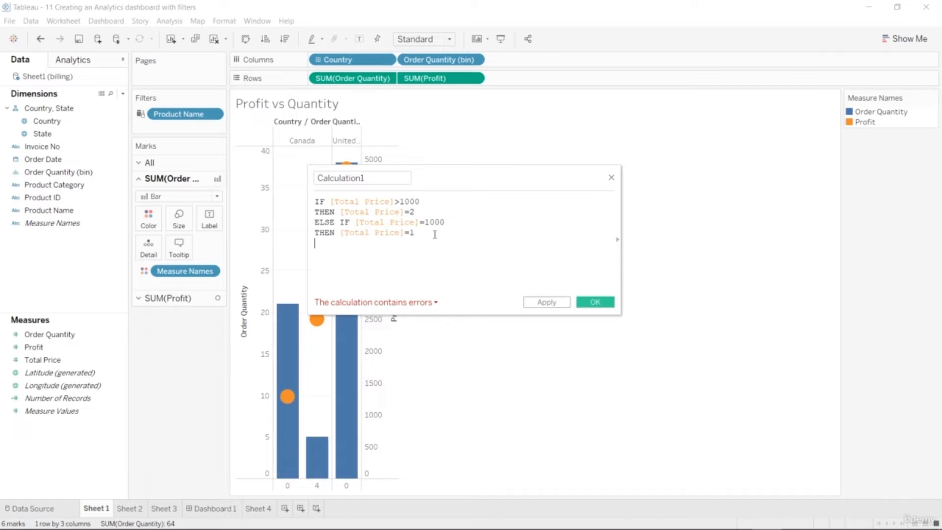
text(ELSE)
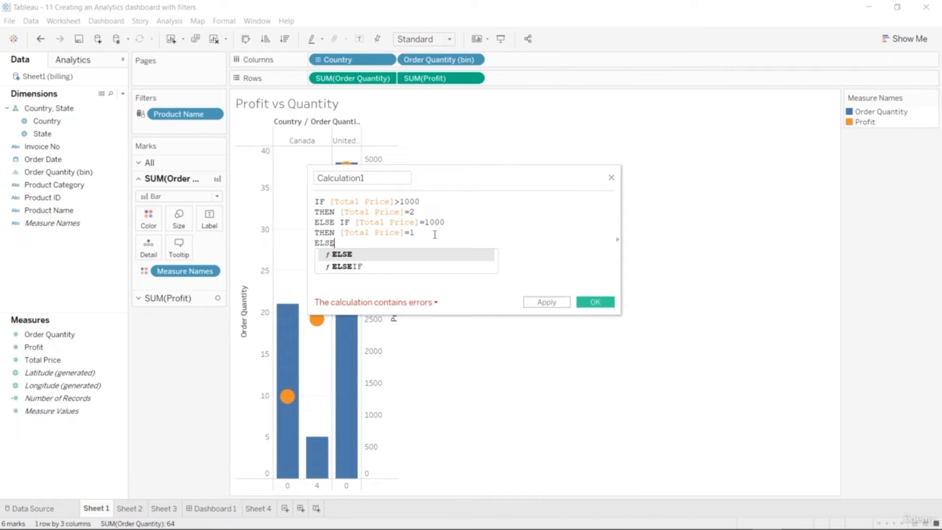
text( T)
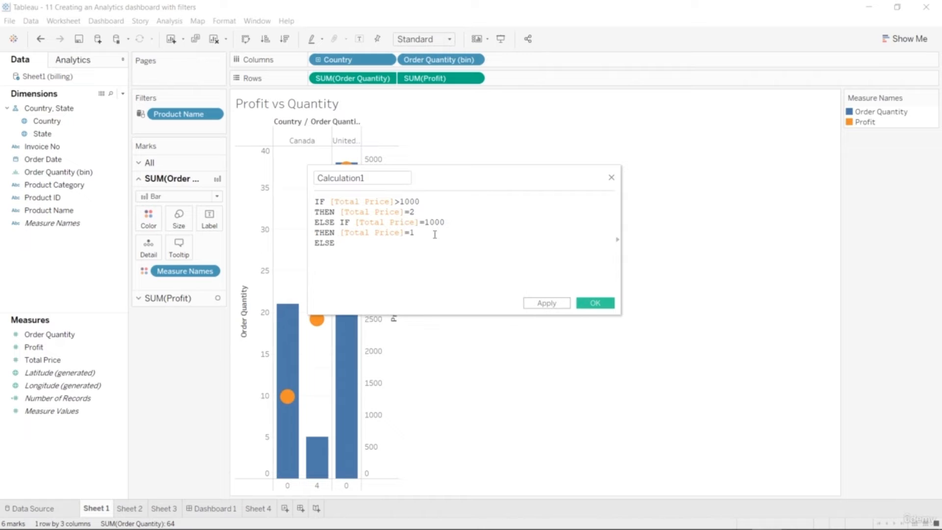
text(T)
key(Return)
text(=2 ELSE)
key(BackSpace)
key(BackSpace)
key(BackSpace)
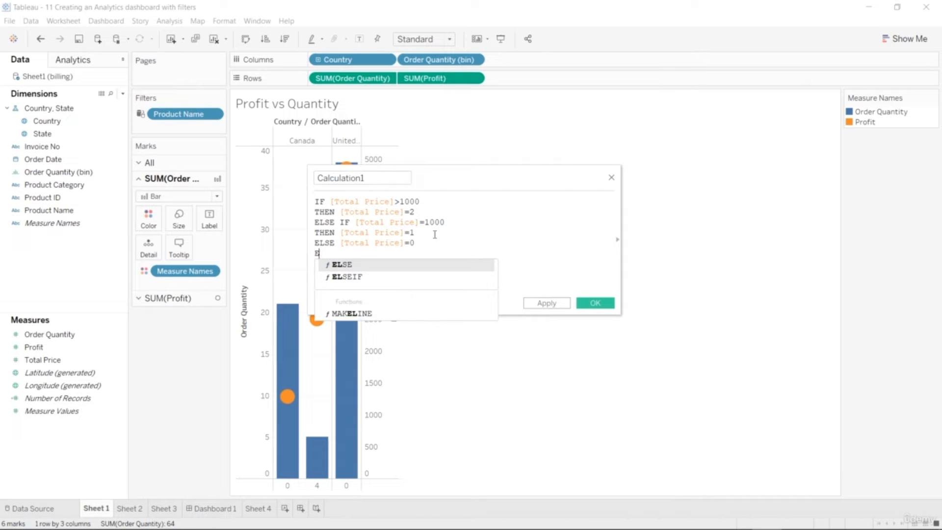
text(ND)
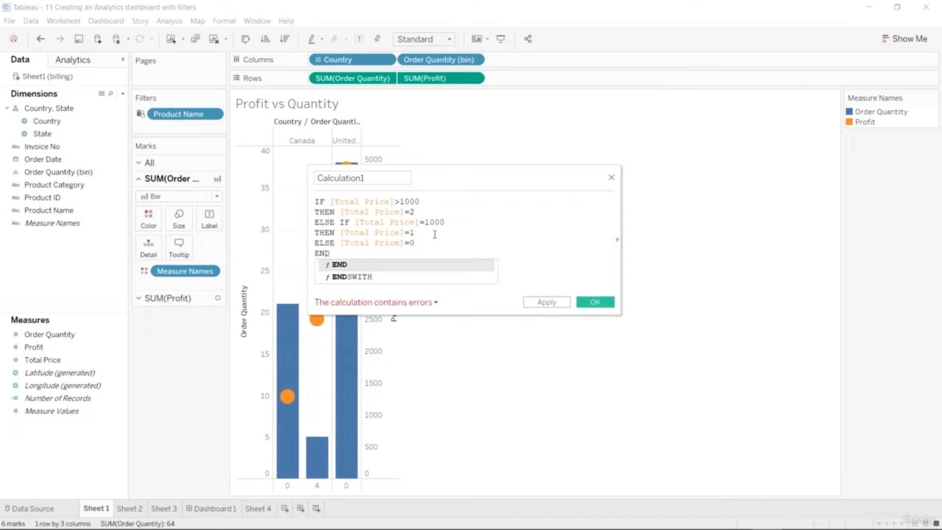
click(525, 248)
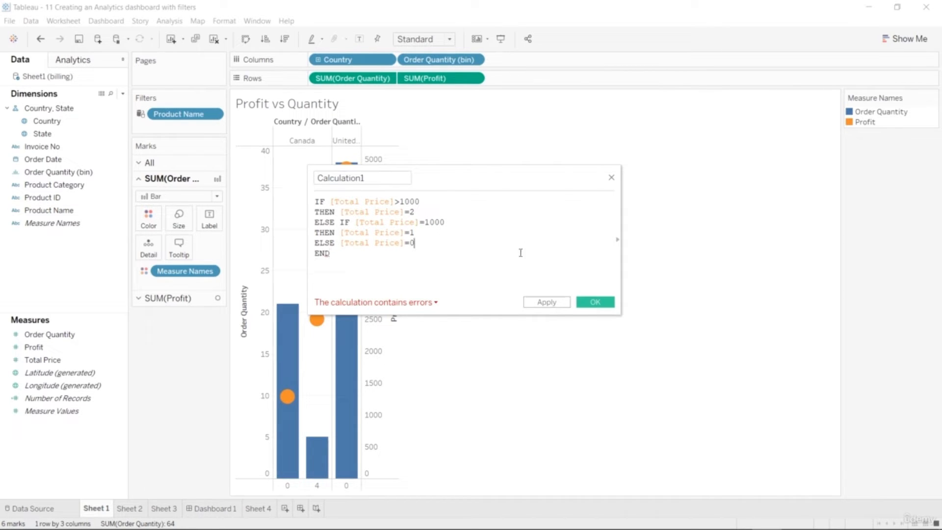
Check the formula's error detail, add a second END line, and save the calculated field.
click(426, 304)
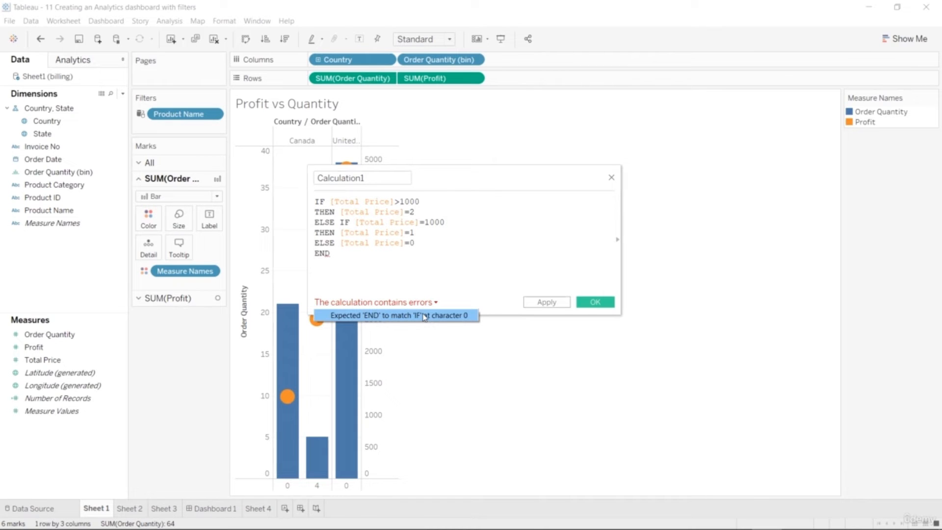
click(424, 316)
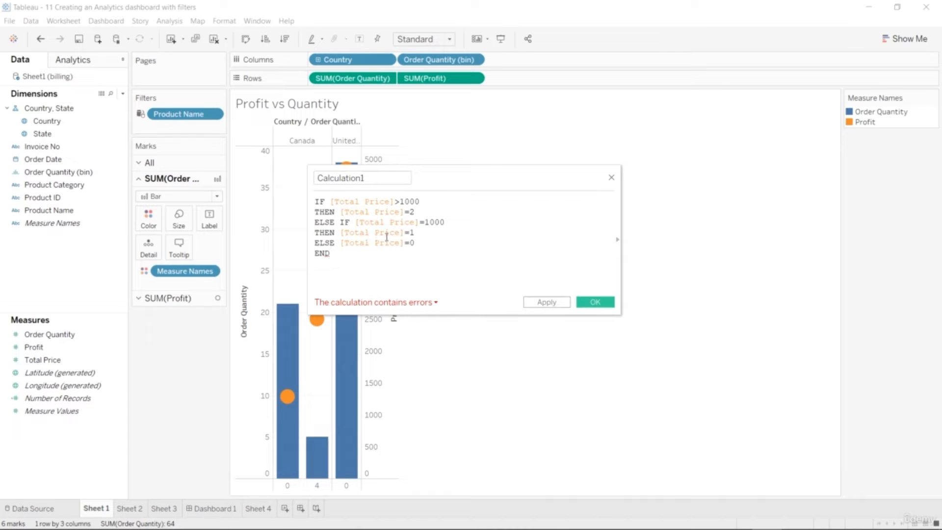
key(Return)
text(END)
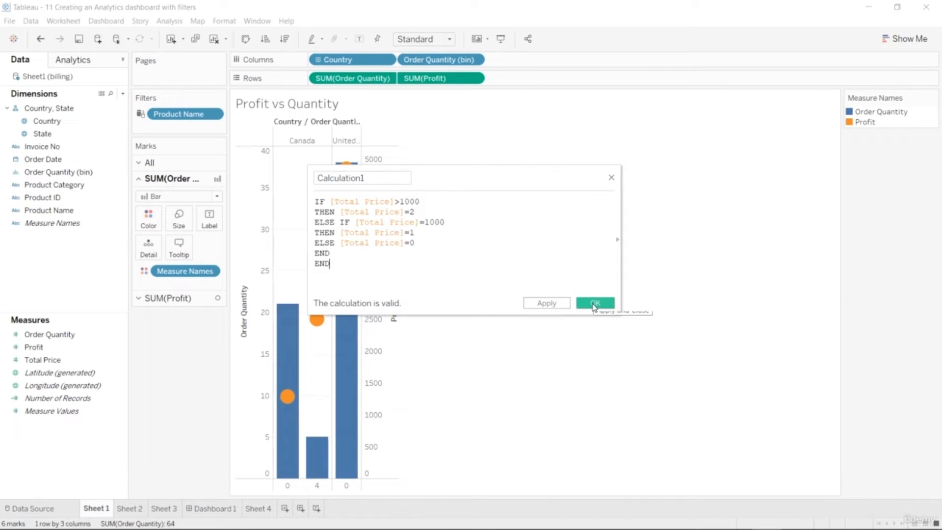
click(595, 305)
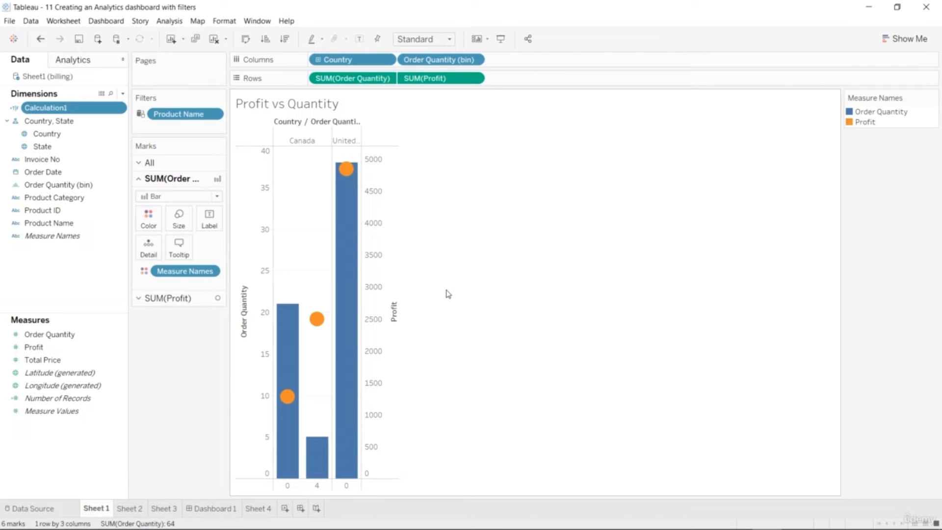
Try Calculation1 on the Columns shelf and as a mark label, taking it off the chart each time.
click(907, 41)
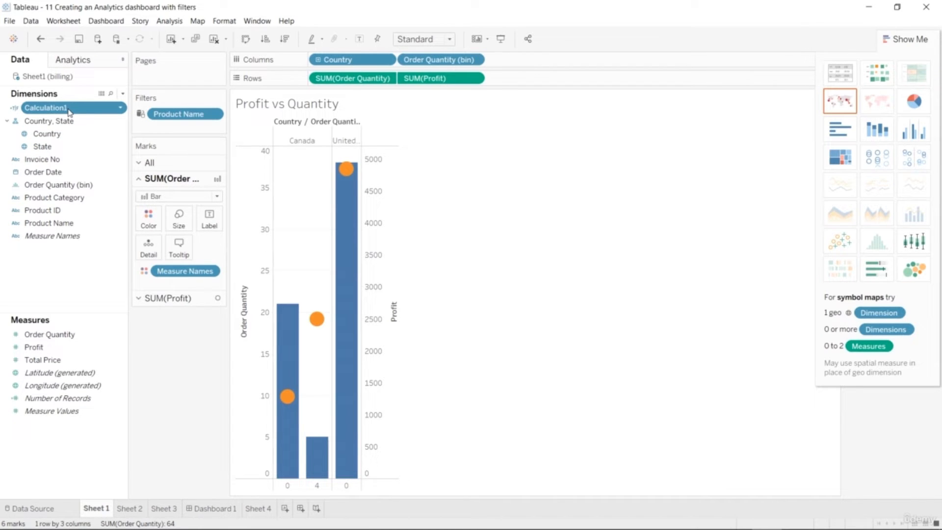
drag(69, 112, 546, 64)
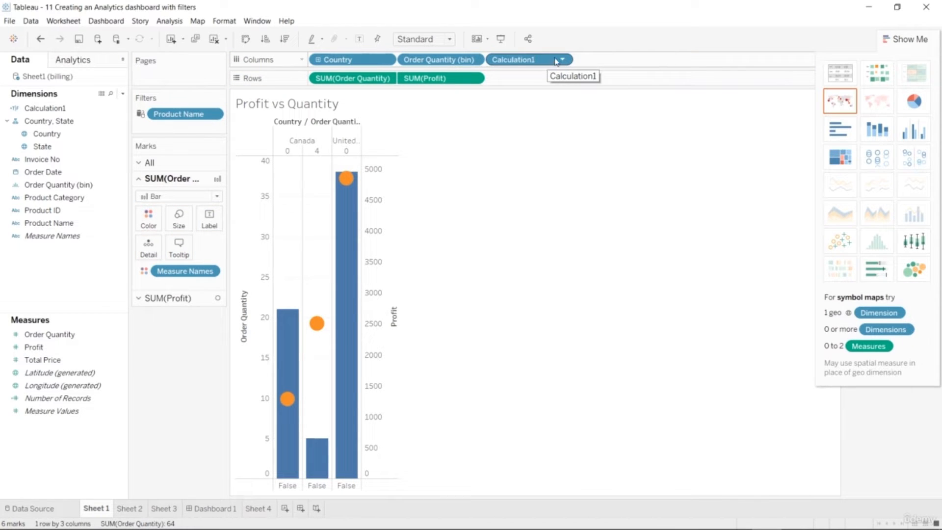
click(562, 61)
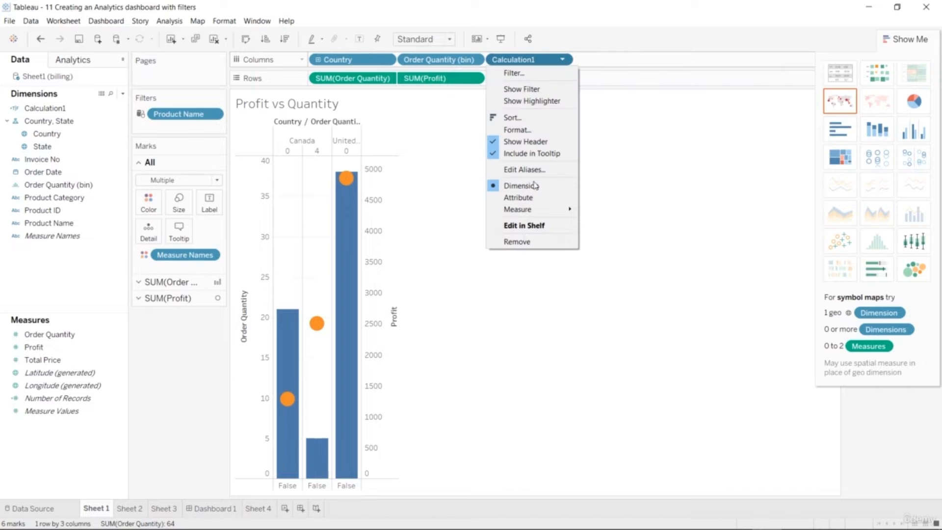
click(528, 244)
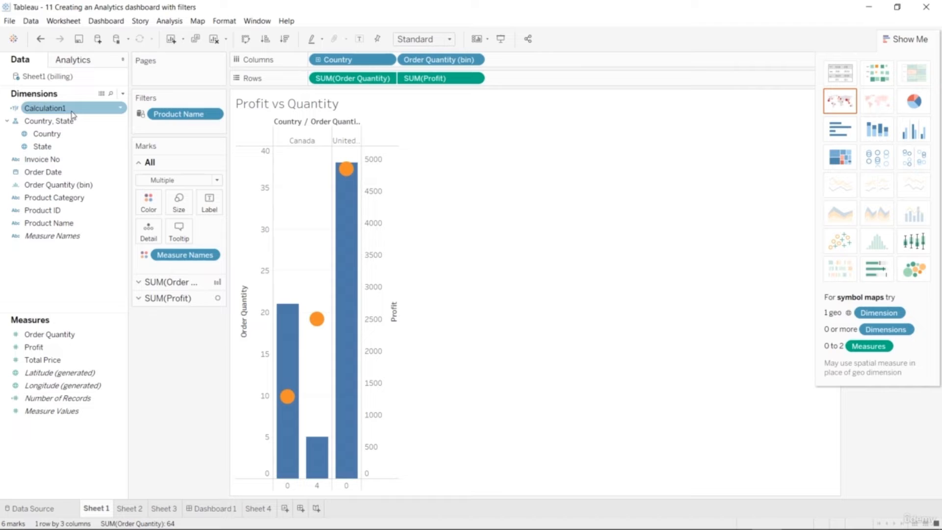
drag(73, 114, 212, 211)
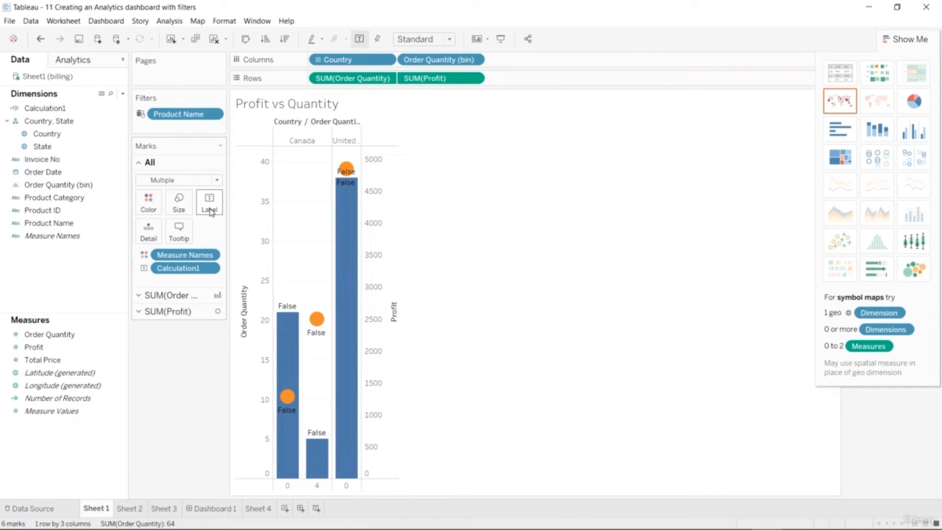
key(ctrl+z)
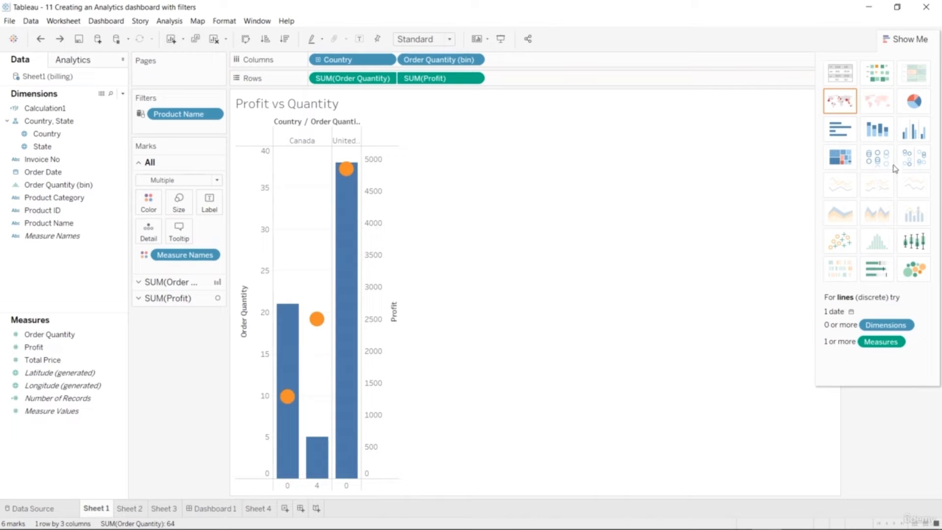
Change the data type of the Calculation1 dimension to Number (whole).
click(62, 213)
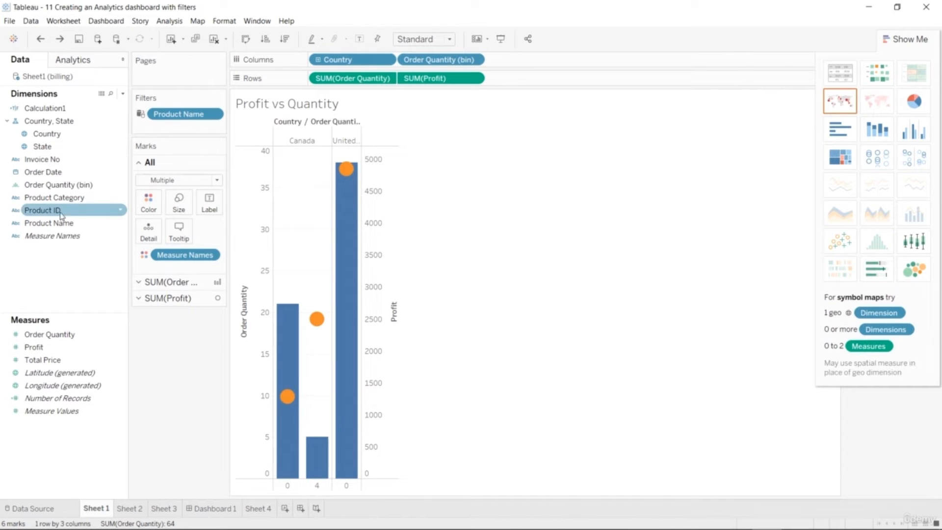
click(73, 110)
right_click(74, 111)
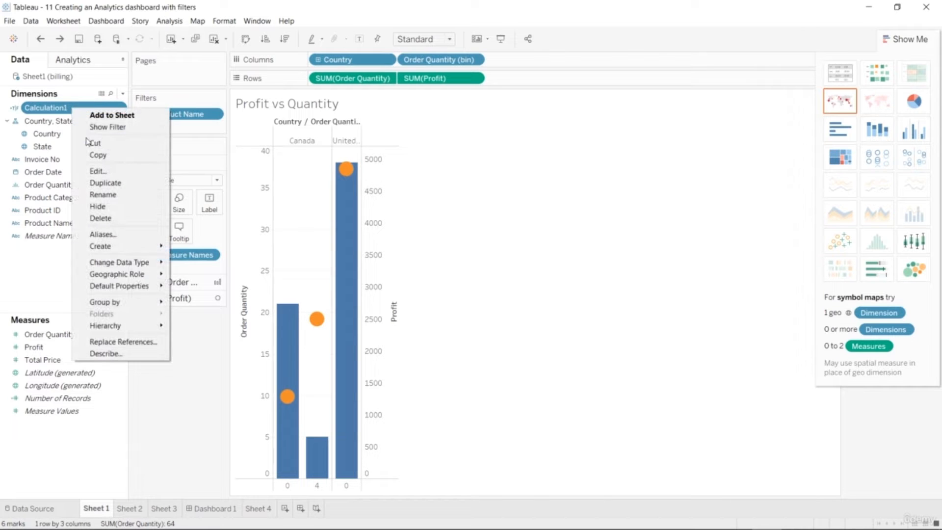
mouse_move(146, 265)
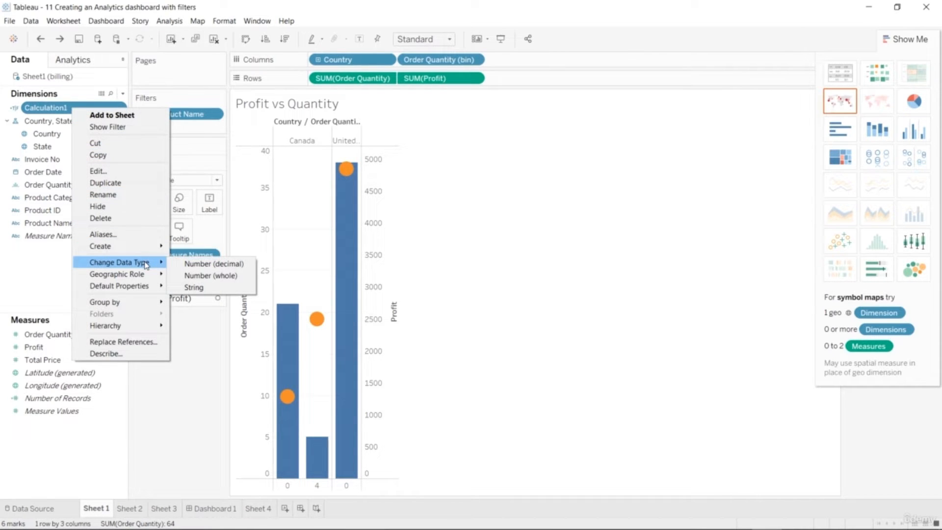
click(187, 275)
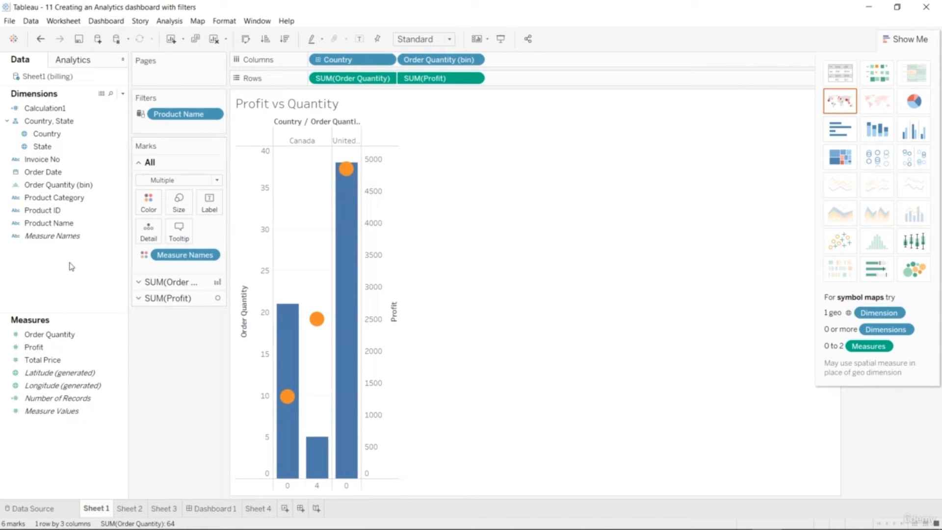
Convert the Calculation1 dimension to a measure.
right_click(56, 112)
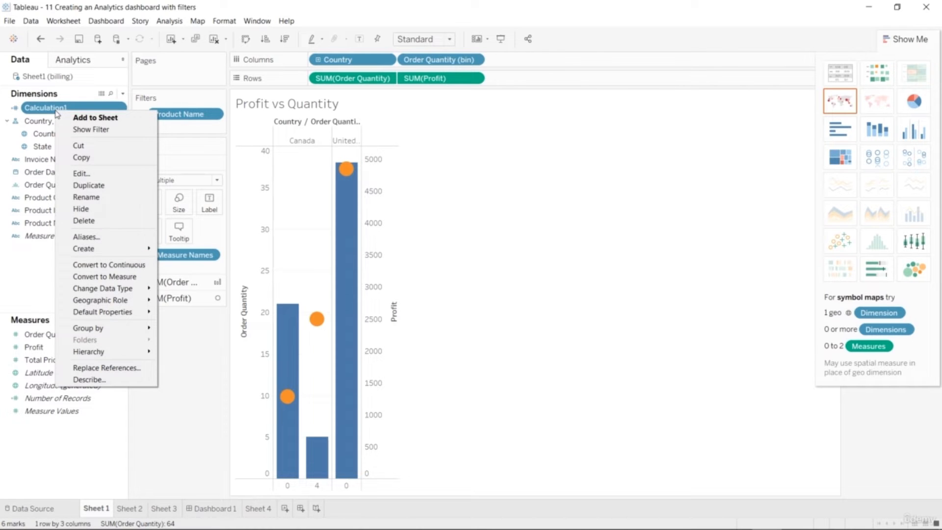
click(132, 276)
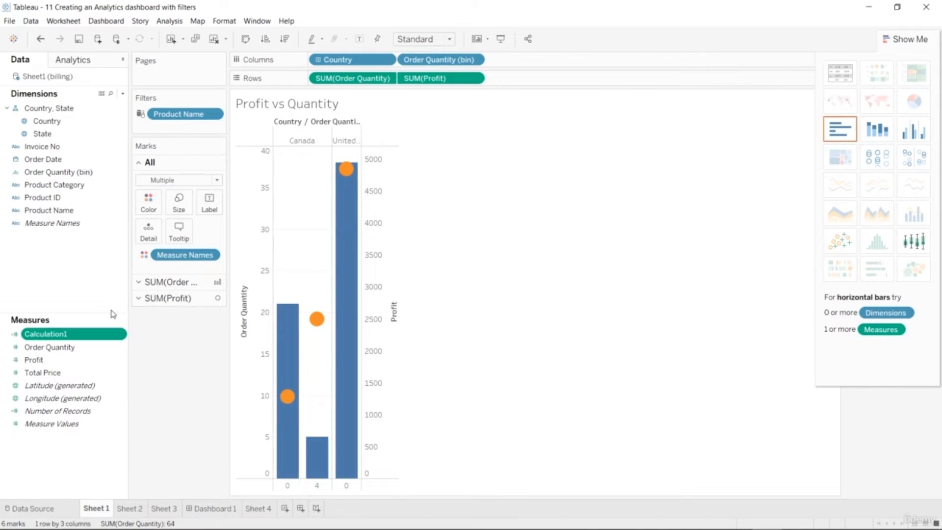
click(75, 456)
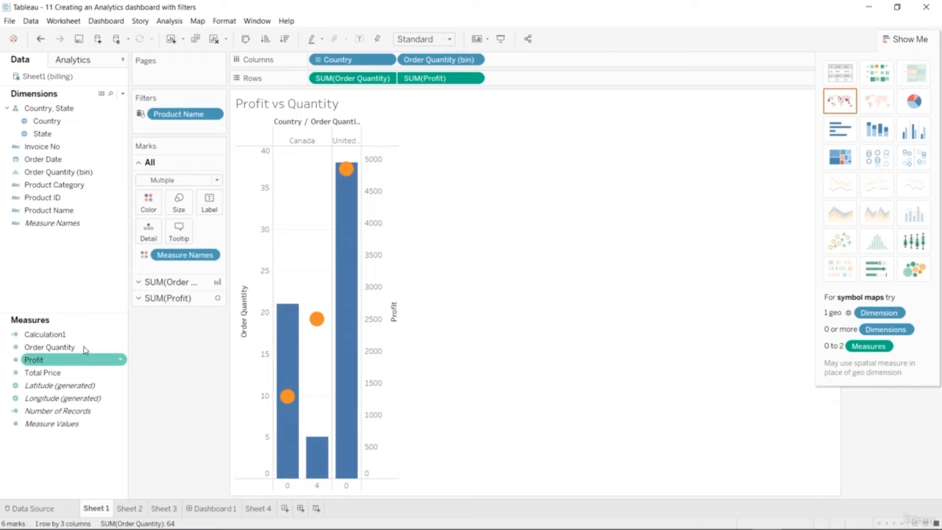
Try Calculation1 on the Rows shelf and view the chart as stacked bars, side-by-side bars, side-by-side circles and a box-and-whisker plot.
drag(87, 339, 596, 82)
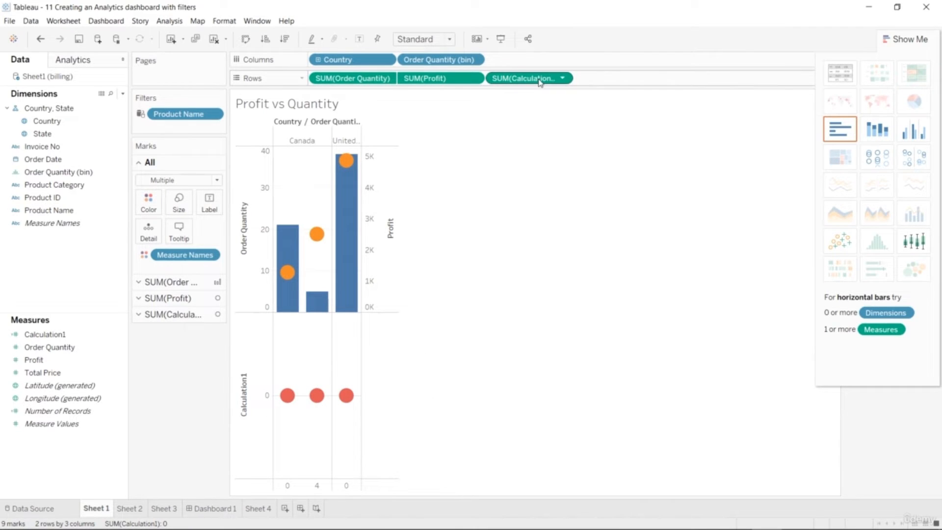
click(884, 139)
click(913, 139)
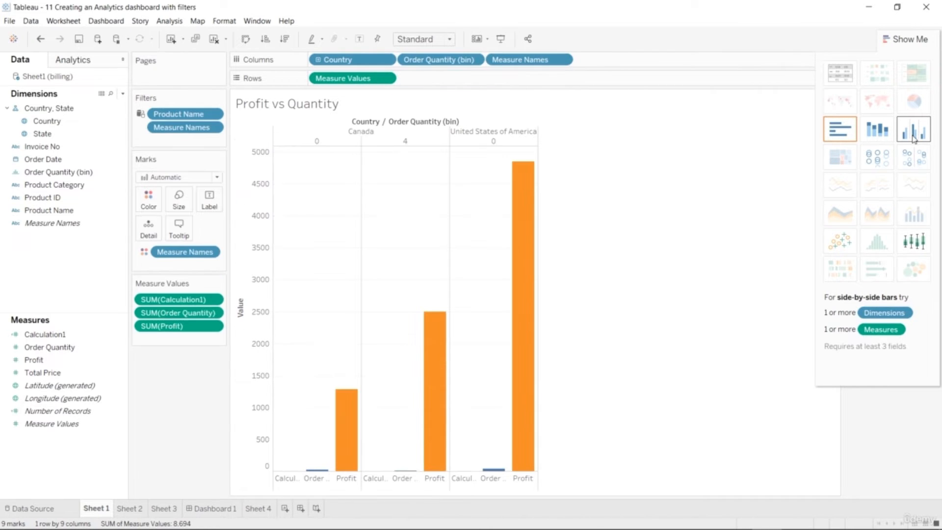
click(915, 160)
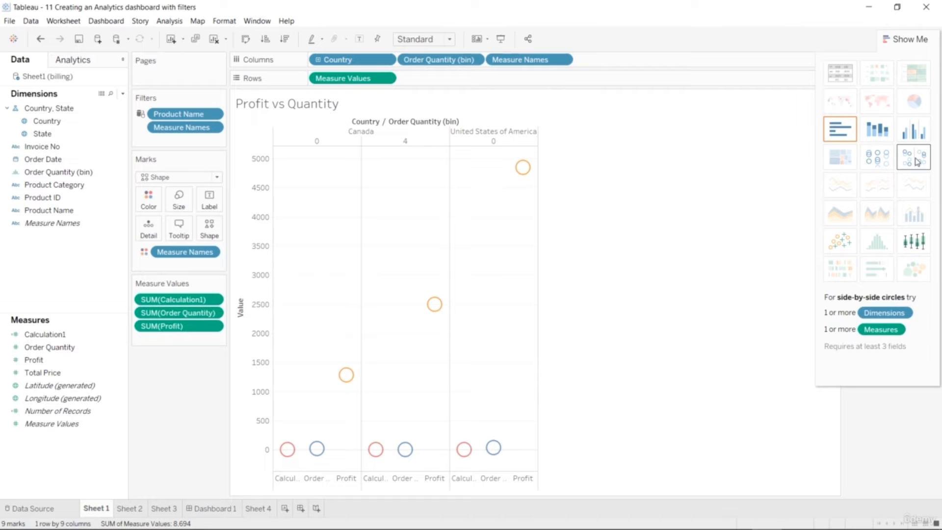
mouse_move(463, 450)
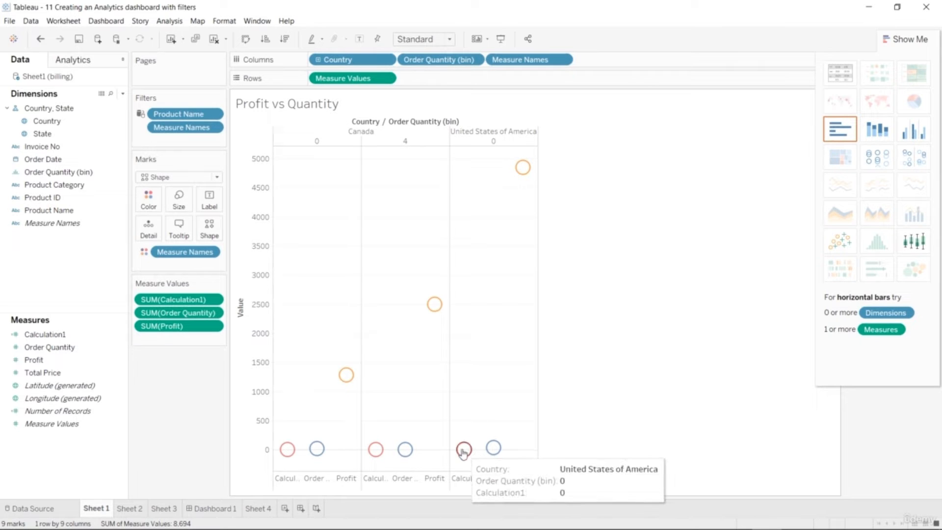
mouse_move(287, 449)
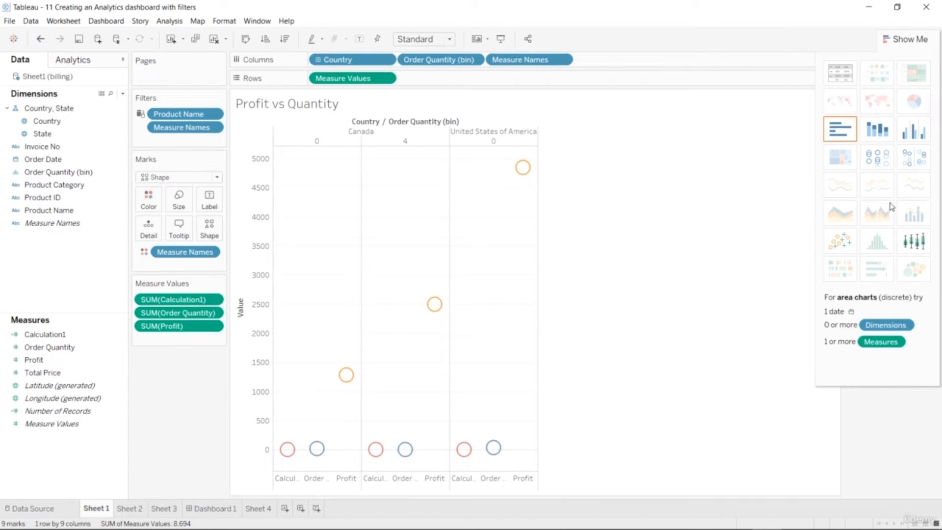
click(917, 244)
Undo the trial chart types and the placement of Calculation1 on the Rows shelf.
key(ctrl+z)
key(ctrl+z)
key(ctrl+z)
key(ctrl+z)
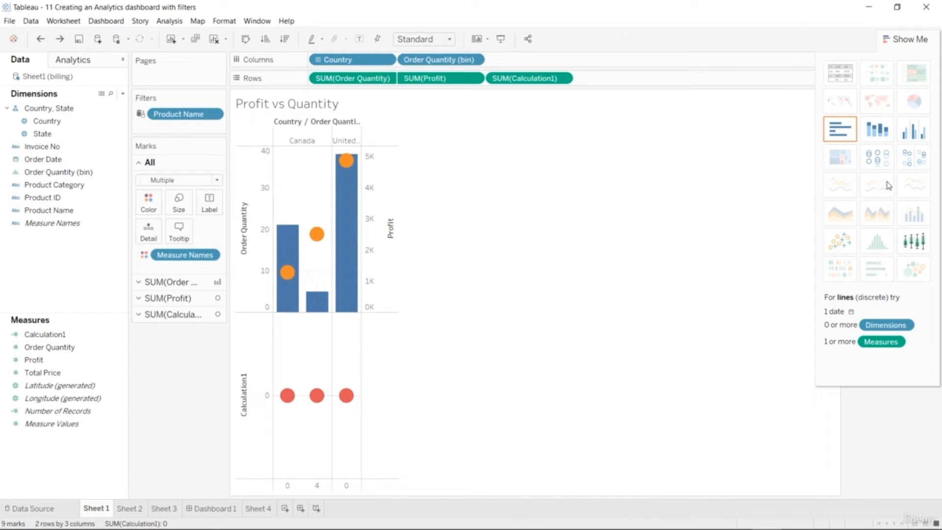
key(ctrl+z)
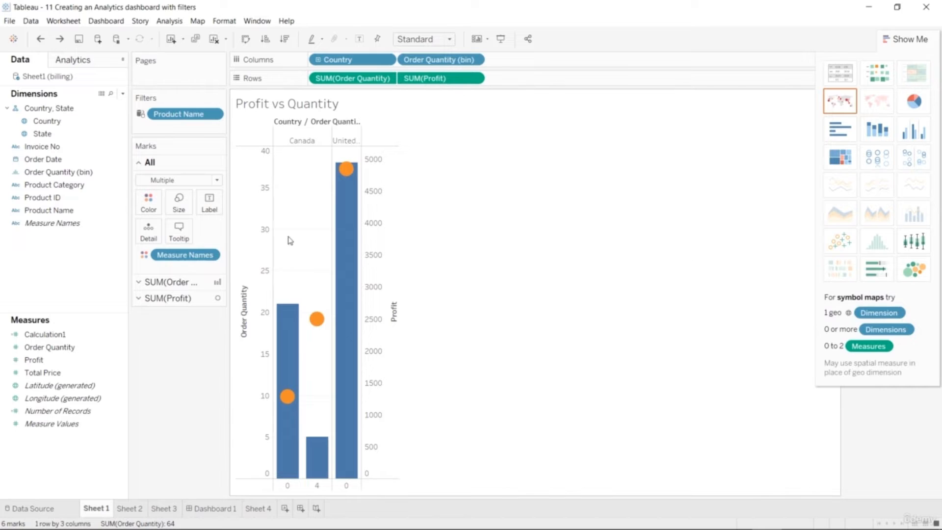
Add the Calculation1 measure as a filter on all values, using the range of values 0 to 0.
click(88, 336)
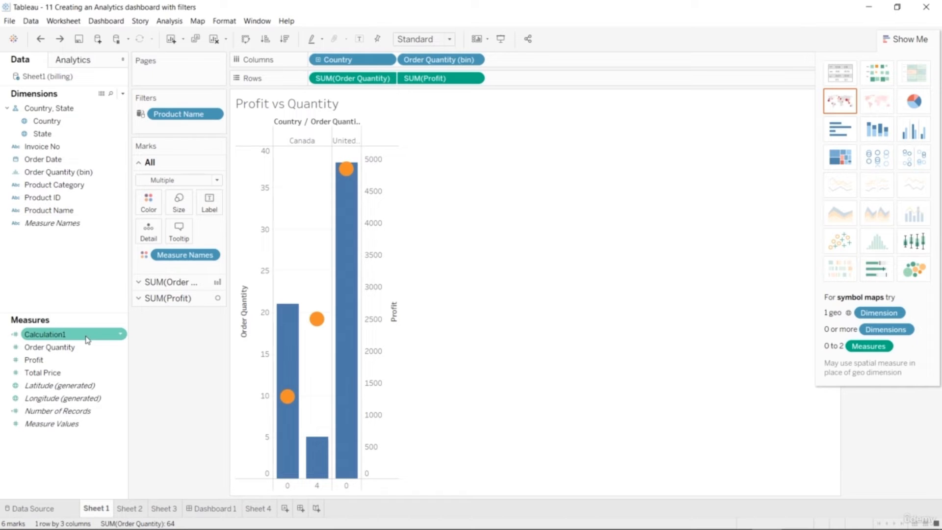
drag(88, 339, 207, 131)
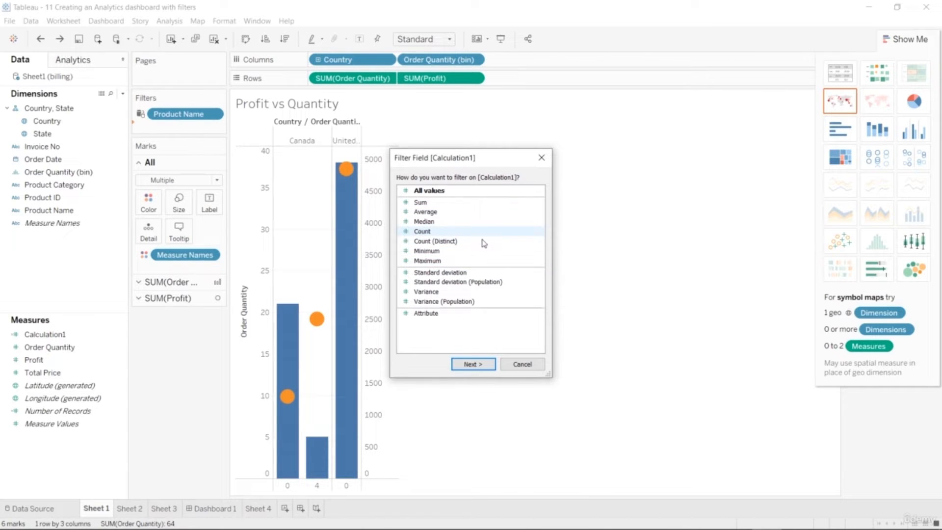
click(485, 365)
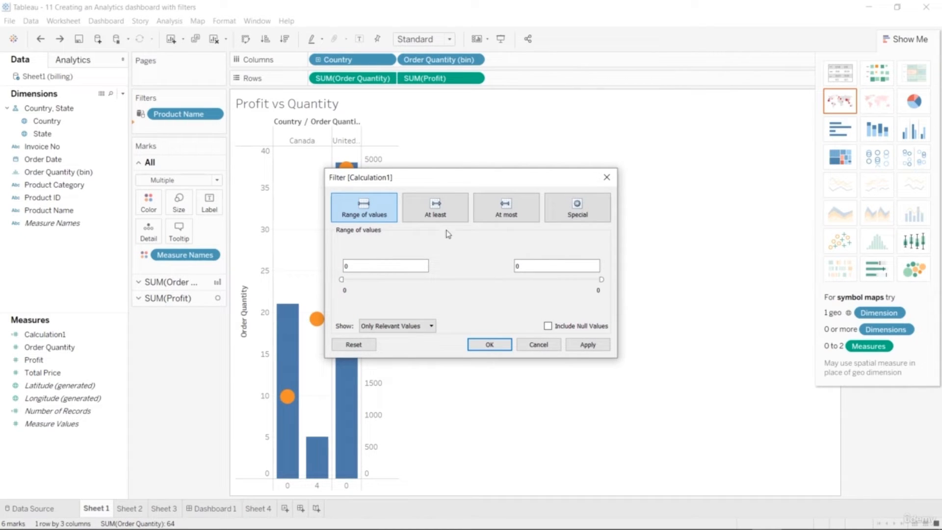
click(490, 345)
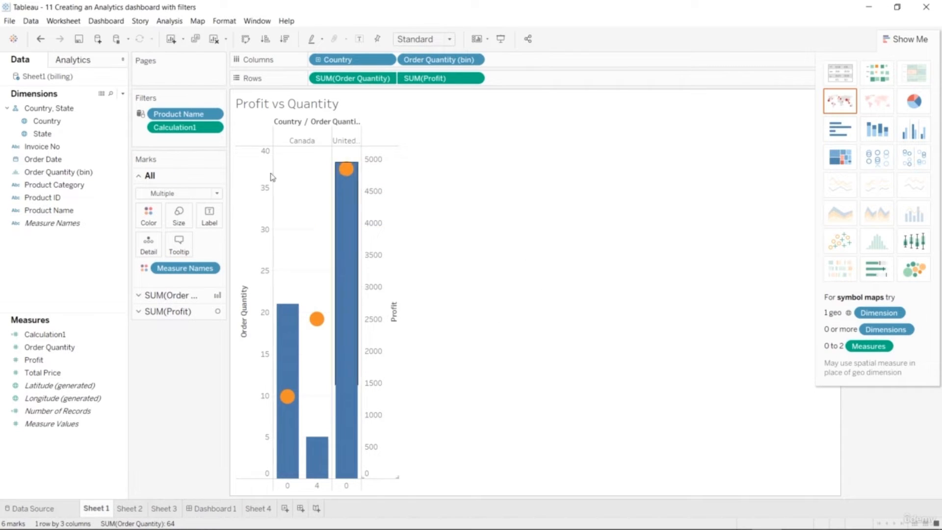
Show the Calculation1 filter control on Sheet 1 and close the chart type suggestions.
click(214, 128)
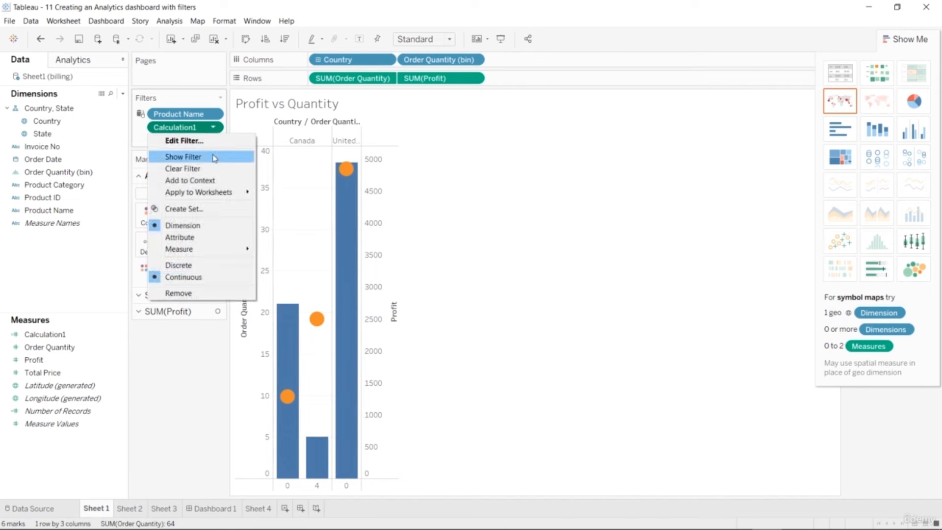
click(183, 156)
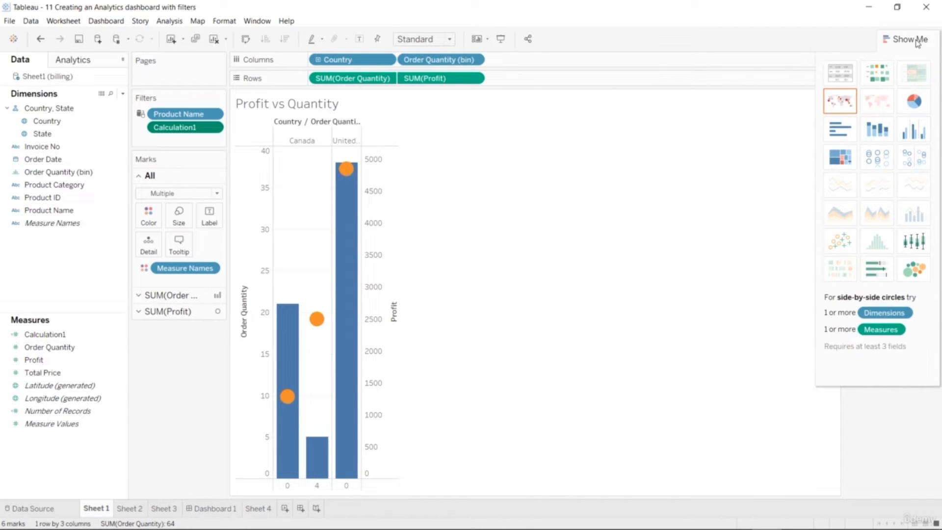
click(930, 41)
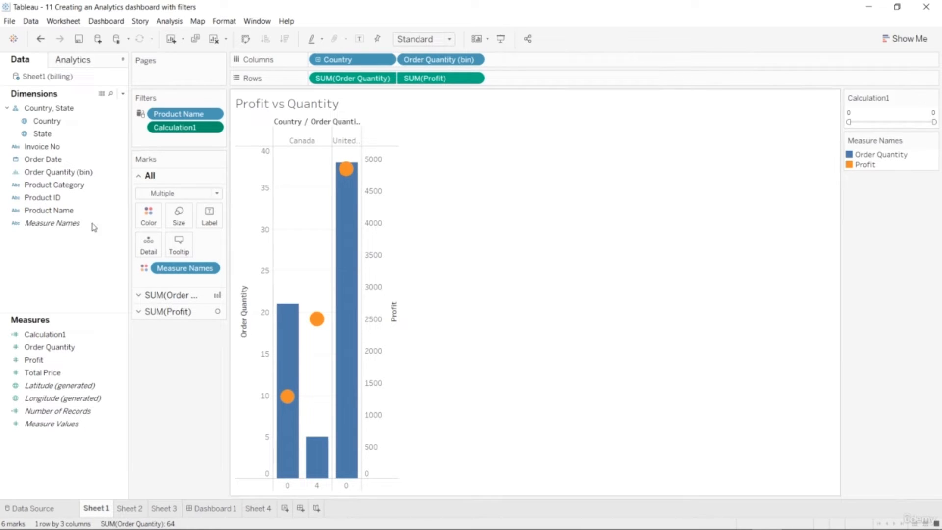
On Dashboard 1, set the Year of Order Date and Product Name filters to include all values.
click(226, 510)
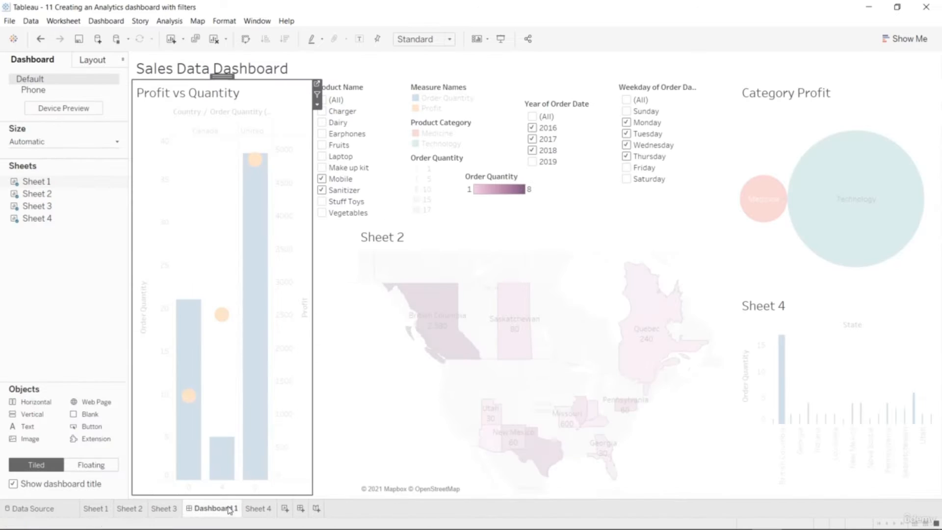
click(532, 116)
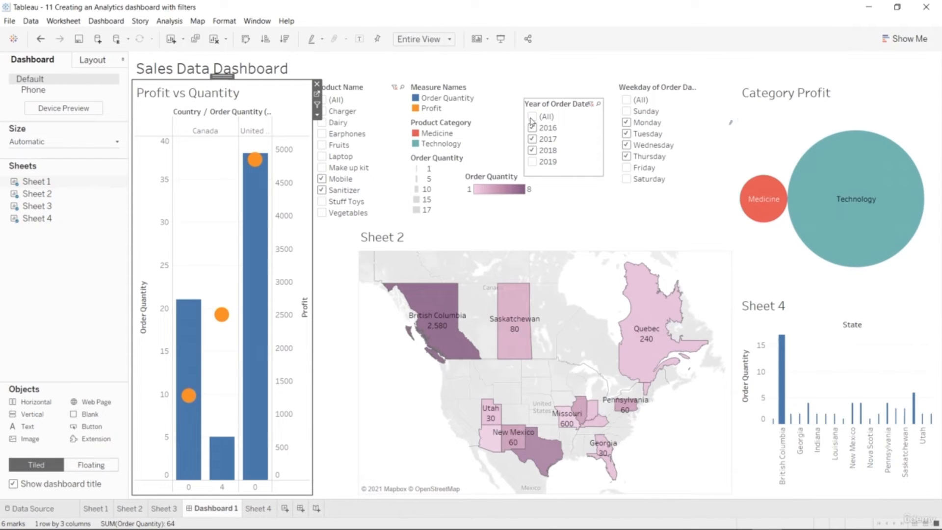
click(322, 100)
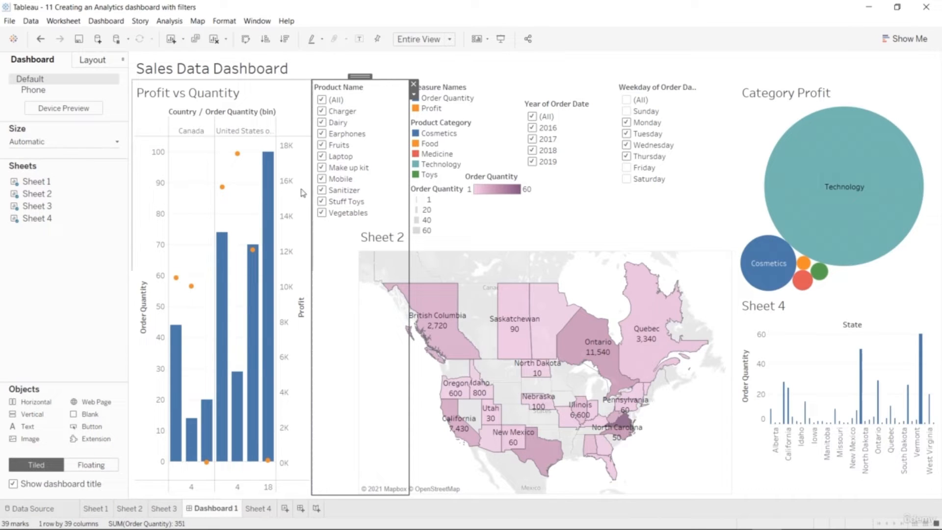
Remove Sheet 1 from the dashboard and add it back so its Calculation1 filter is included.
mouse_move(64, 186)
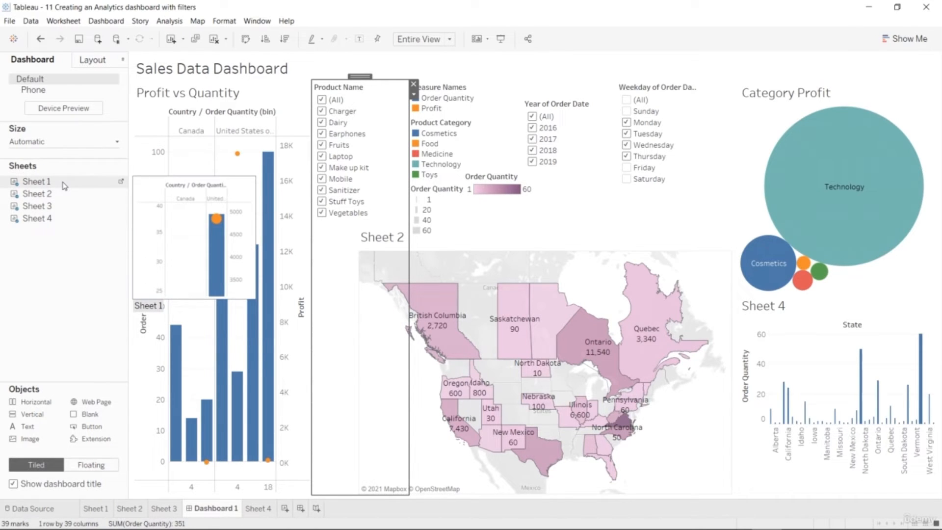
right_click(64, 185)
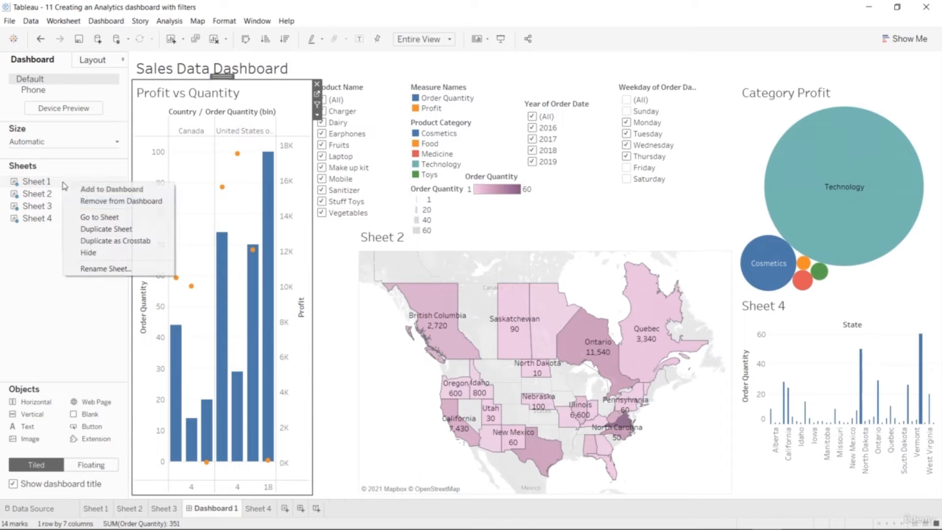
click(112, 202)
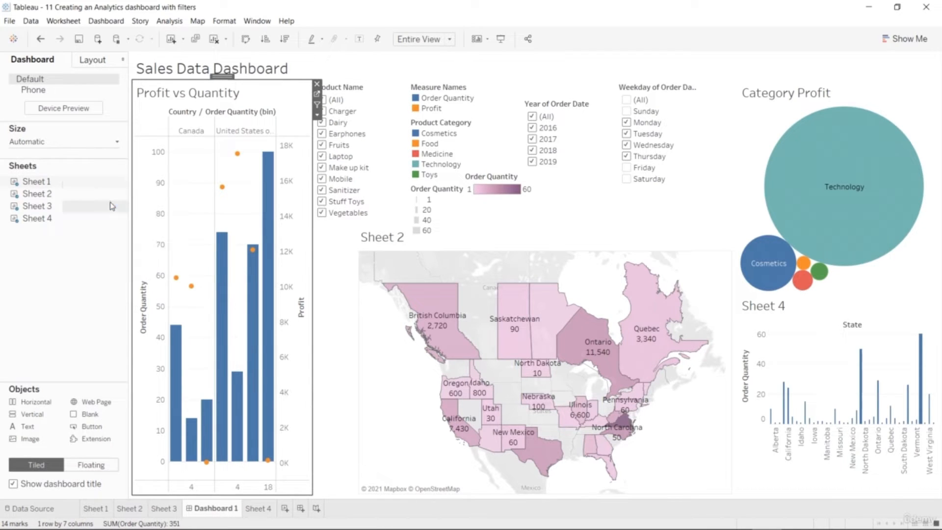
double_click(69, 185)
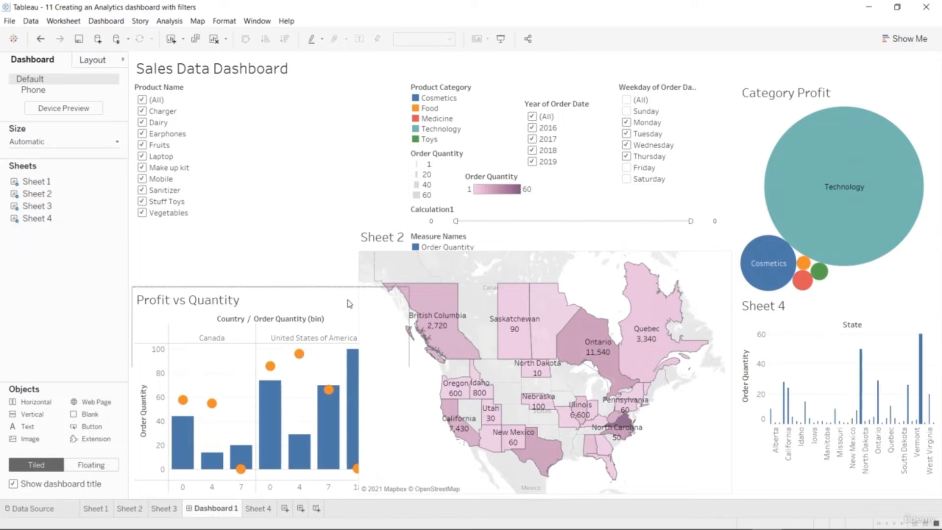
Narrow the floating Sheet 2 map to uncover the Profit vs Quantity chart, and make that chart taller below the Product Name filter.
click(299, 304)
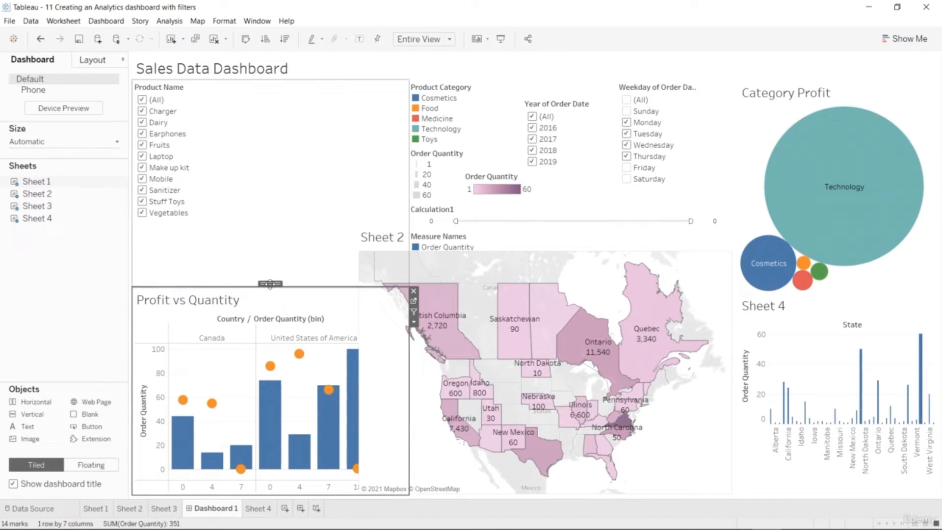
click(369, 264)
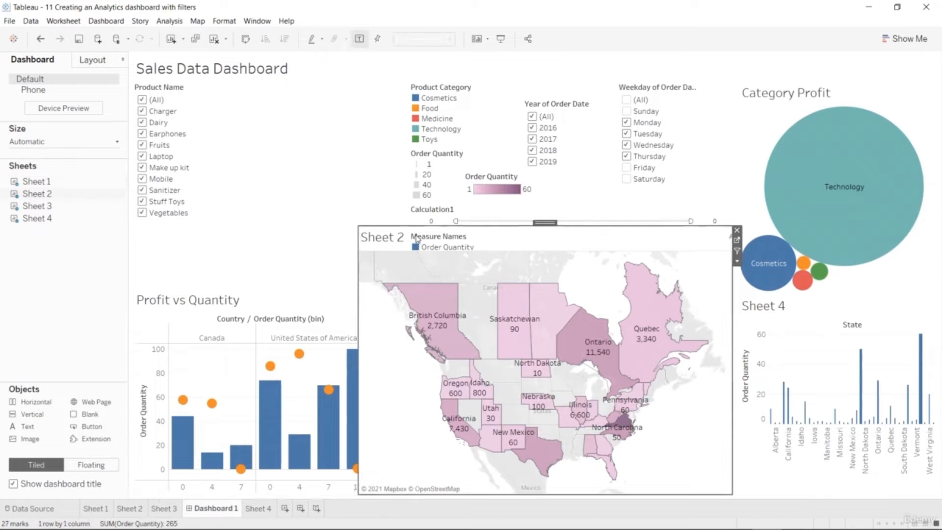
drag(544, 222, 530, 284)
click(360, 379)
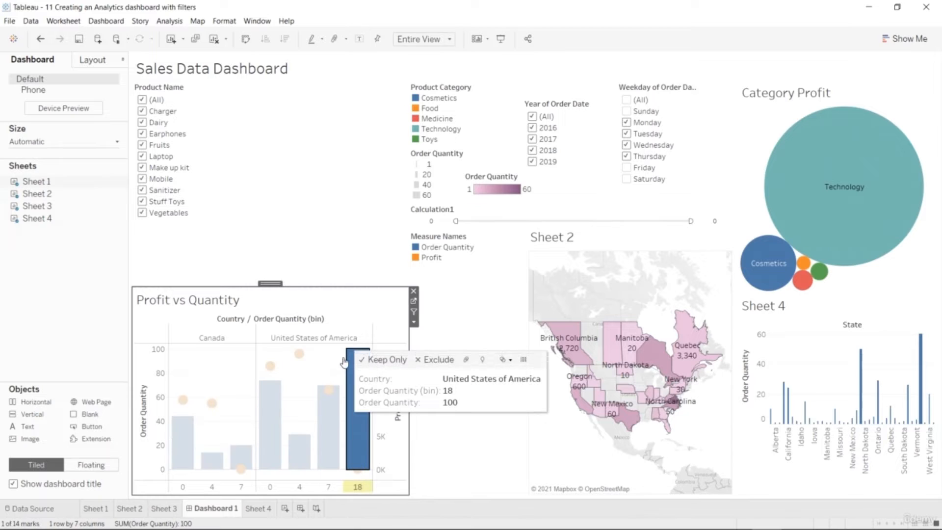
click(296, 420)
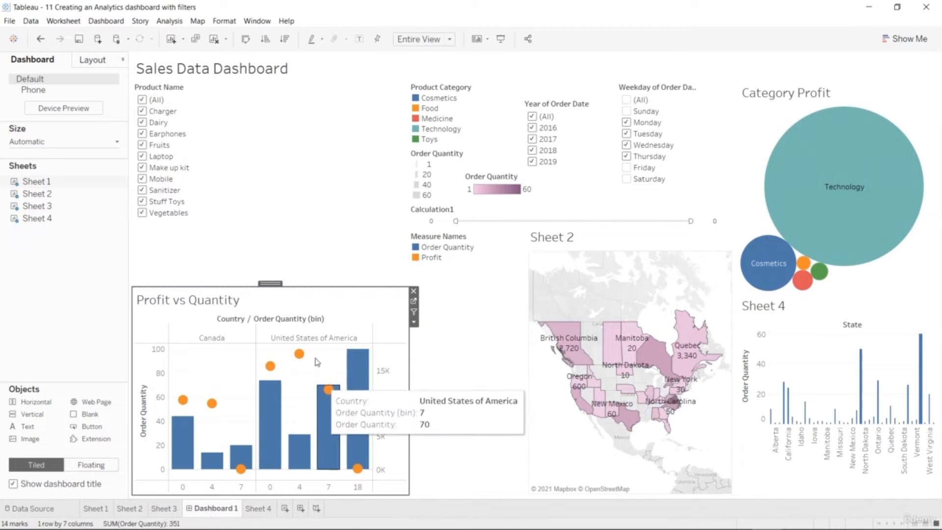
drag(254, 287, 254, 233)
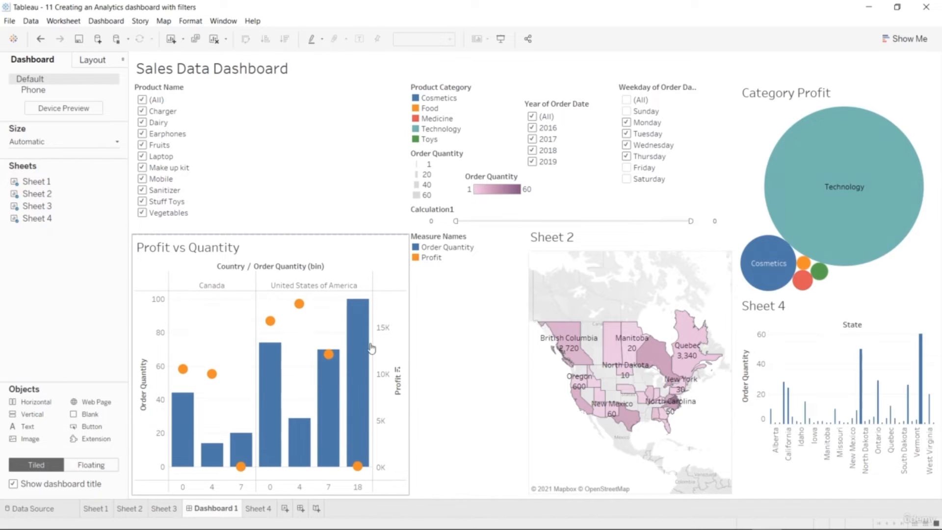
click(373, 291)
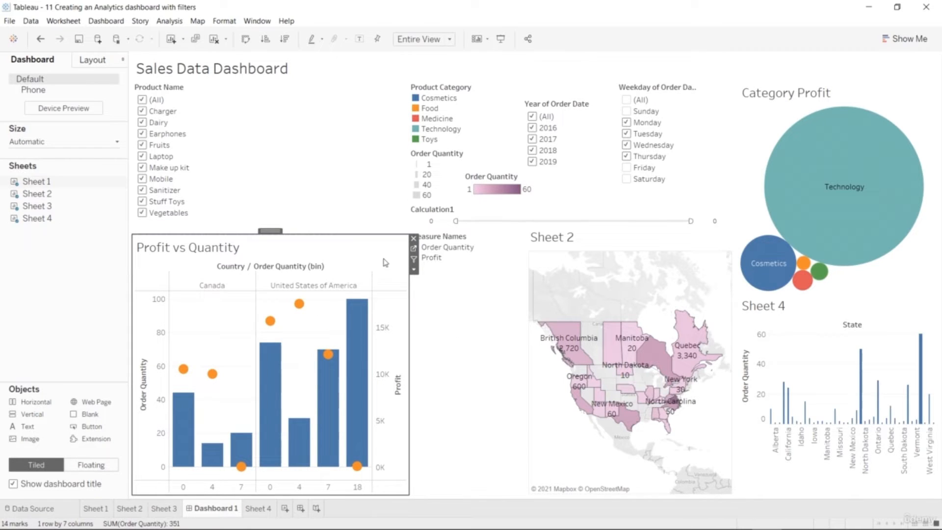
Try the Calculation1 measure on the Rows shelf of Sheet 1 and undo its placement.
click(413, 249)
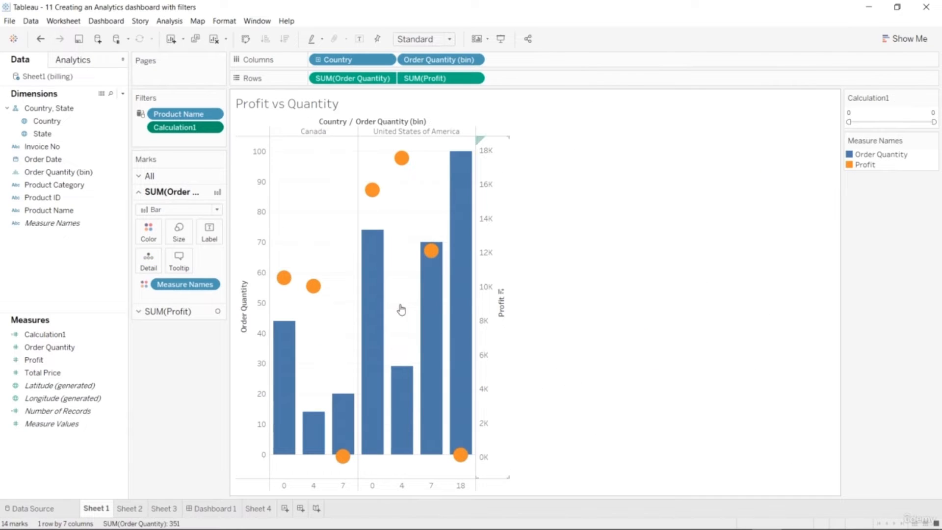
click(72, 336)
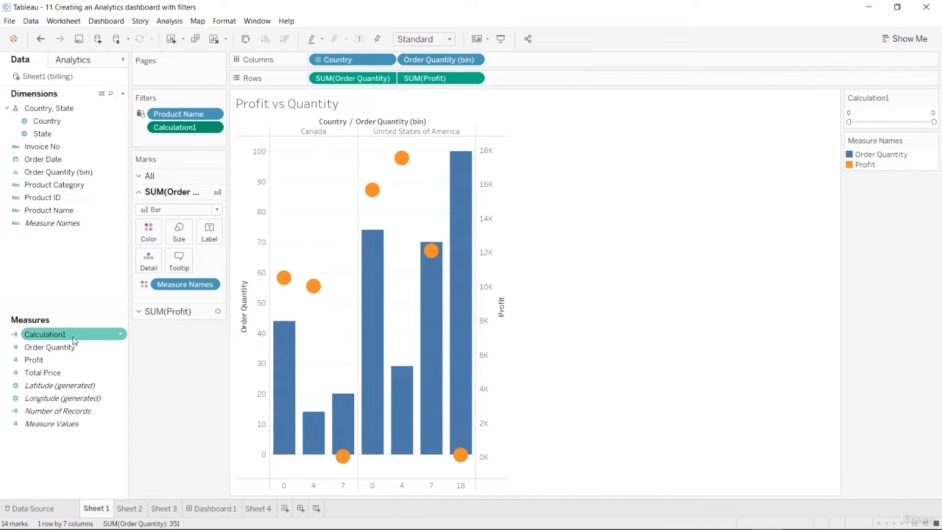
drag(73, 340, 563, 88)
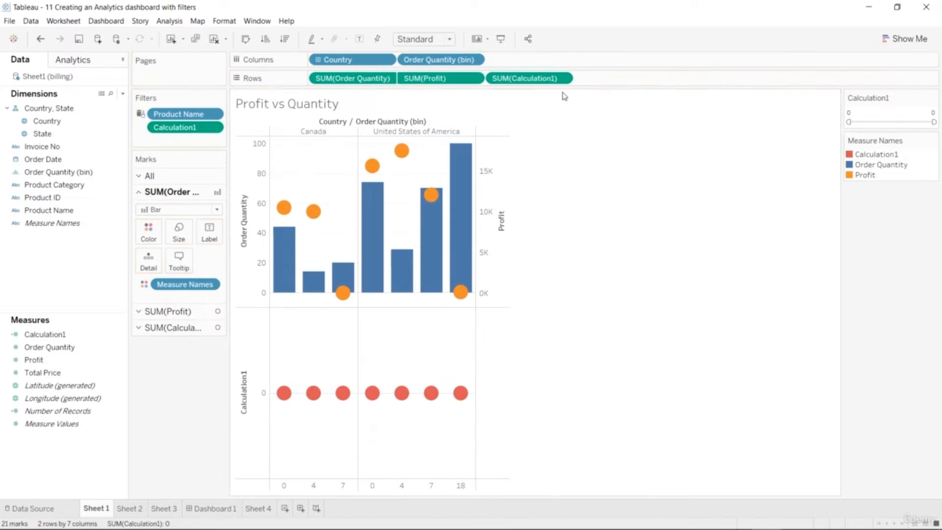
mouse_move(463, 409)
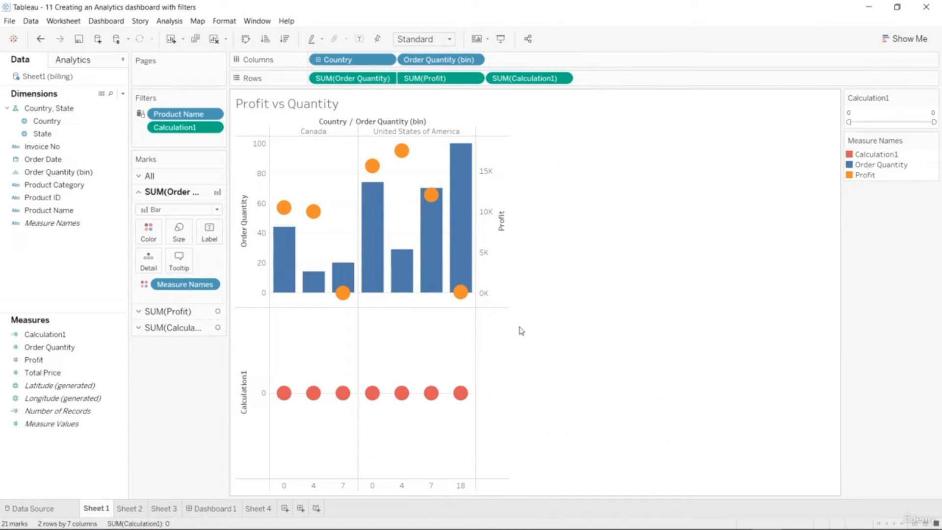
key(ctrl+z)
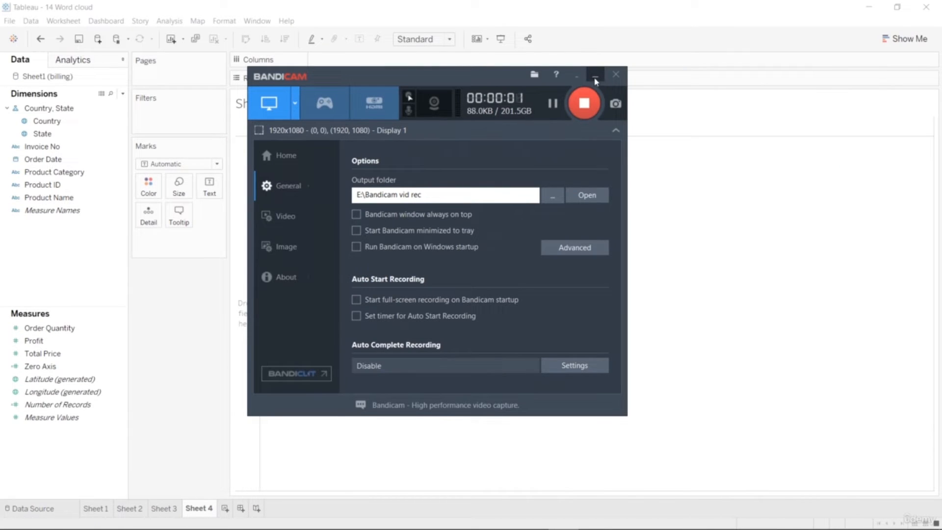
On the empty Sheet 4 of the Word cloud workbook, place Total Price and Profit on Columns and State on Rows.
click(595, 78)
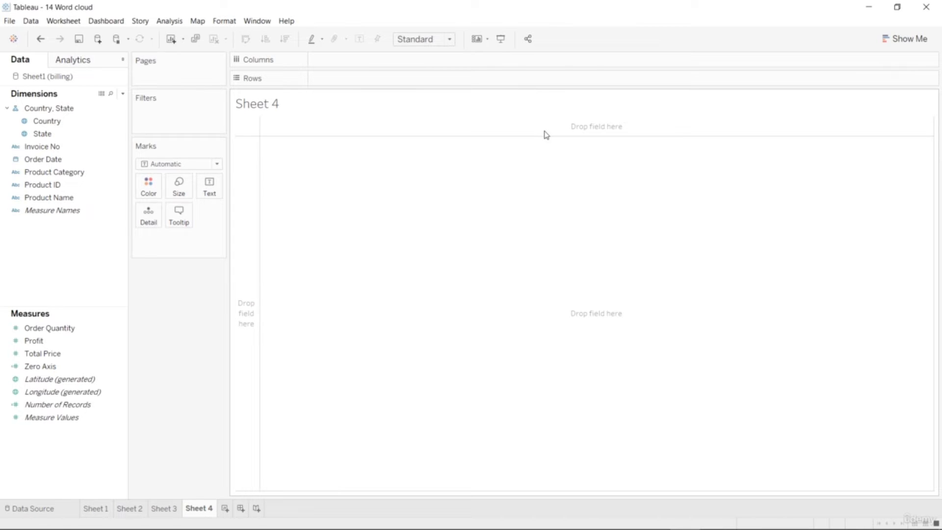
click(86, 342)
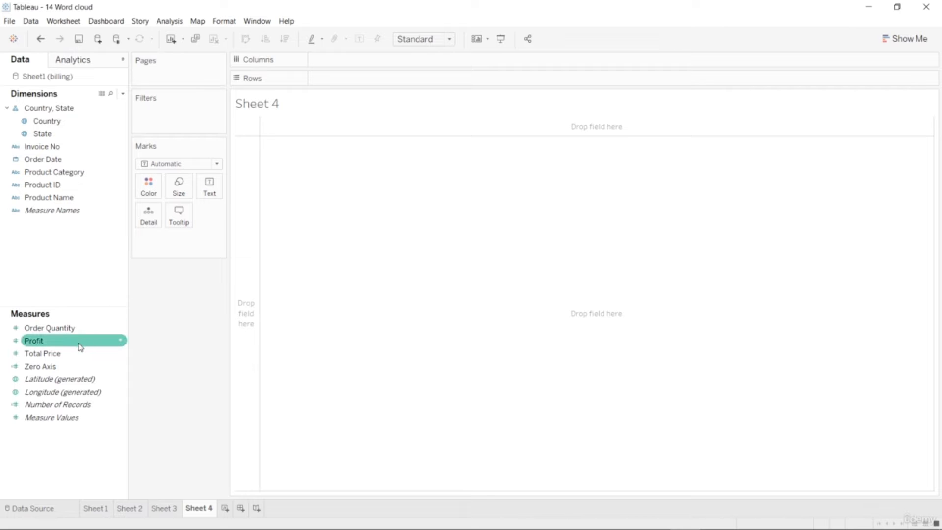
click(75, 353)
drag(75, 353, 364, 55)
mouse_move(48, 340)
mouse_down()
mouse_move(453, 79)
mouse_move(450, 69)
mouse_up()
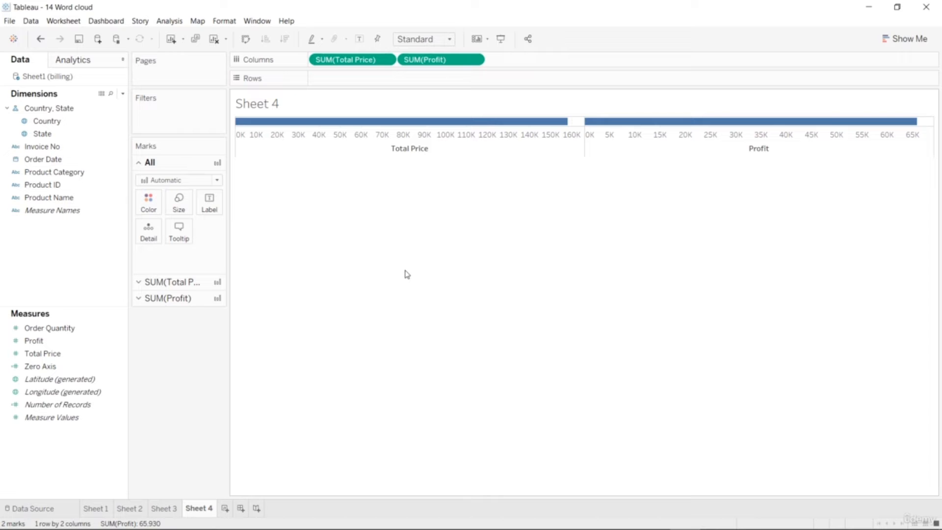
drag(42, 133, 358, 83)
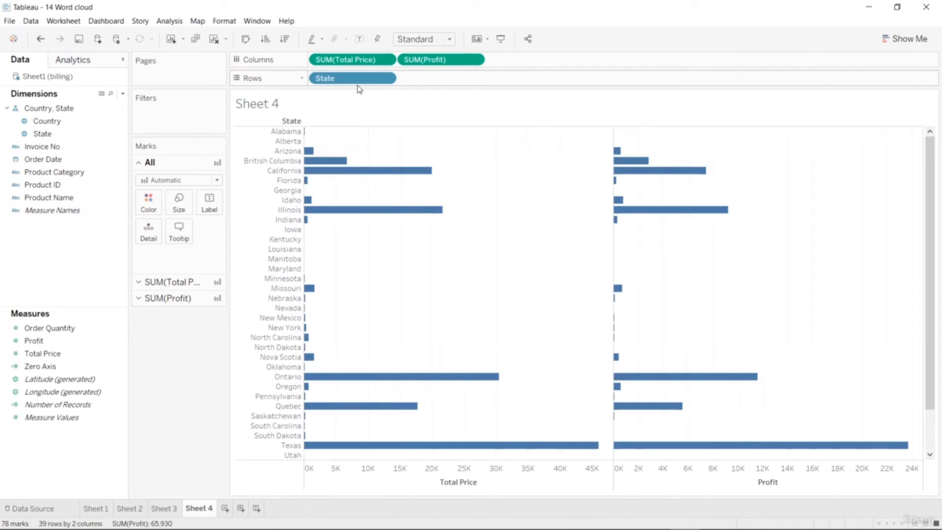
Replace Total Price with Order Quantity on the Columns shelf and place Profit again as the second measure.
scroll(510, 273, down, 2)
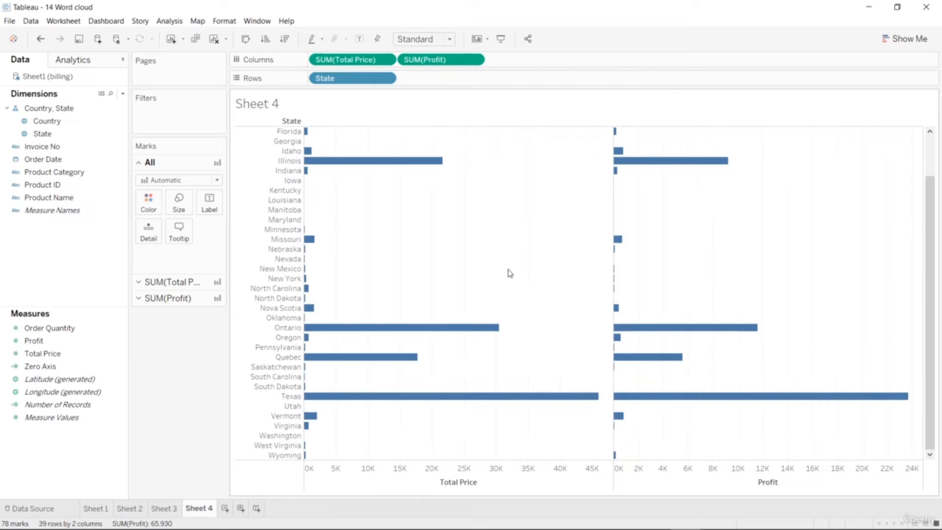
scroll(510, 273, up, 2)
scroll(510, 273, down, 2)
scroll(510, 274, up, 2)
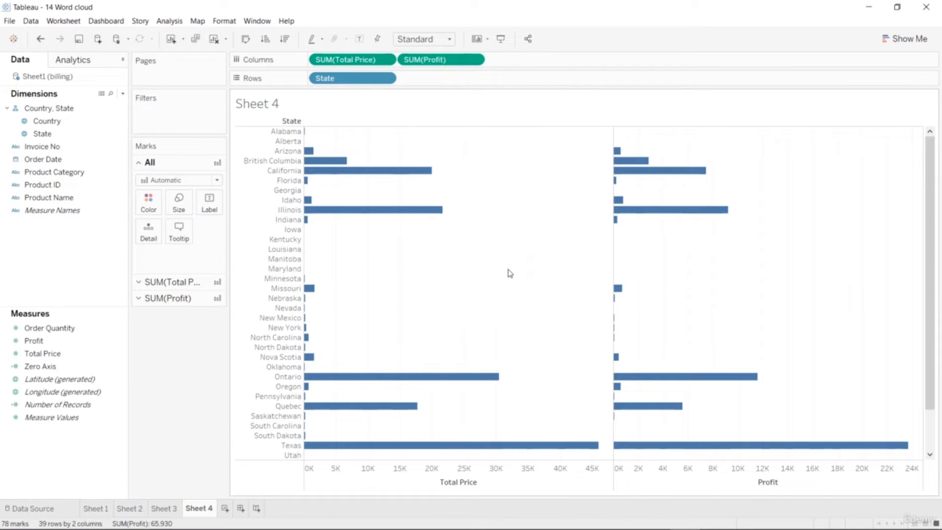
drag(49, 327, 361, 67)
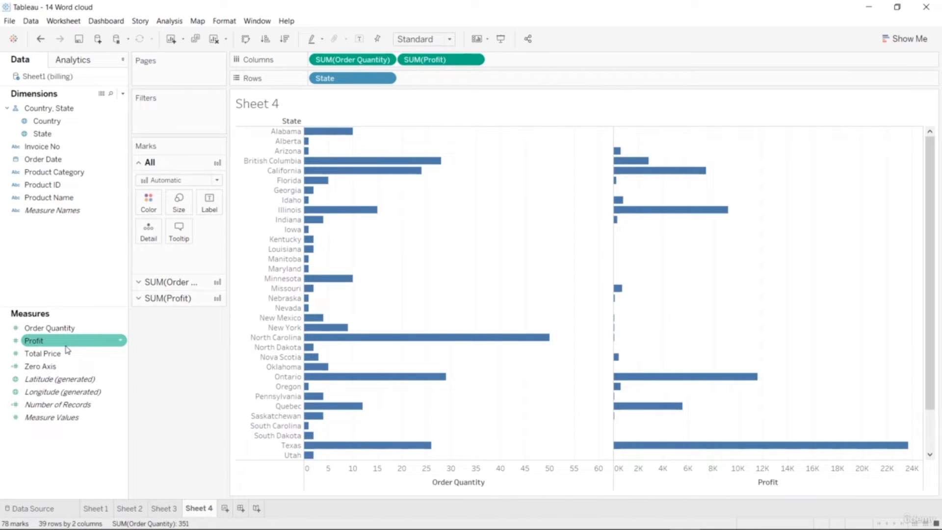
drag(68, 349, 452, 69)
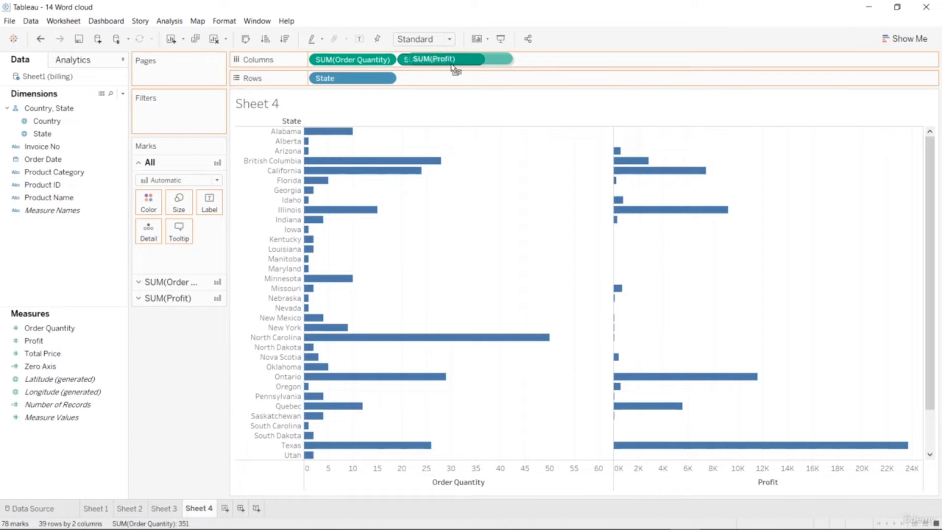
drag(452, 69, 453, 68)
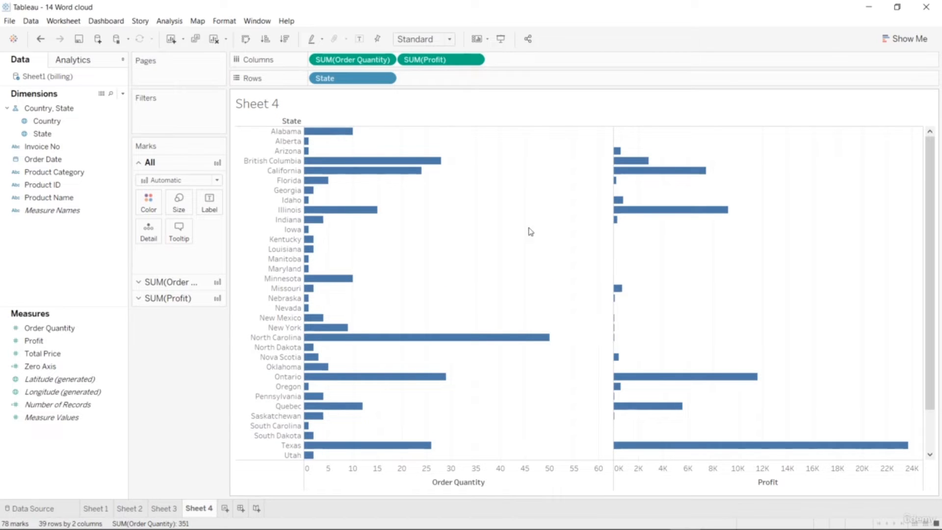
Change the aggregation of Profit on the Columns shelf to Average.
click(423, 61)
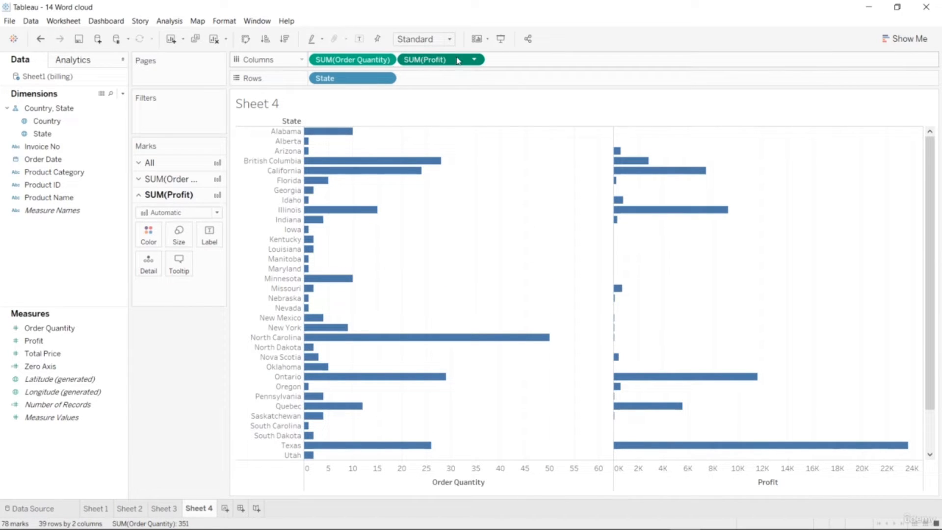
click(474, 60)
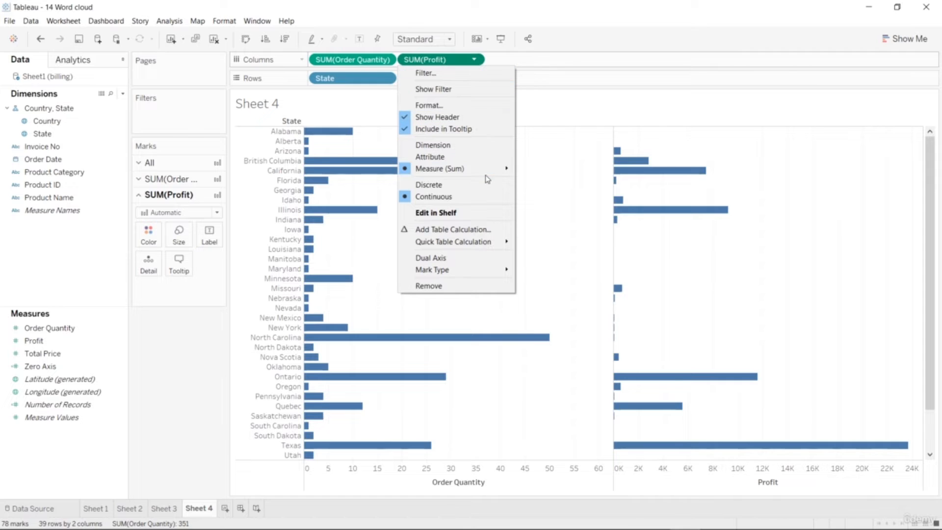
mouse_move(486, 170)
click(527, 182)
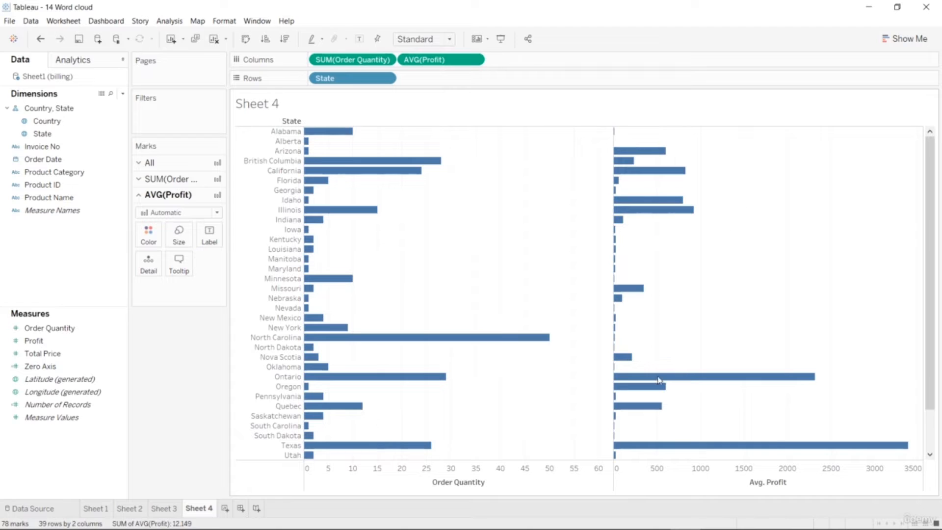
Change the aggregation of Order Quantity on the Columns shelf to Average.
click(387, 60)
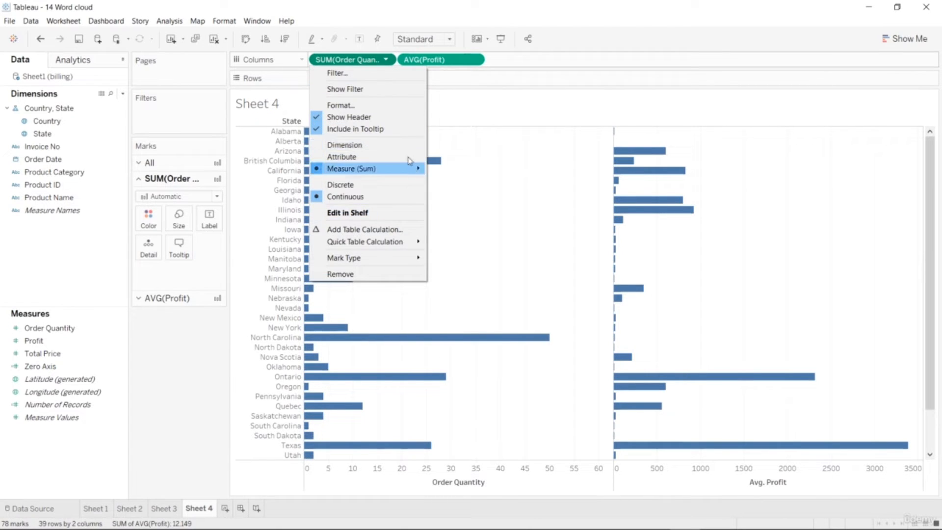
mouse_move(405, 170)
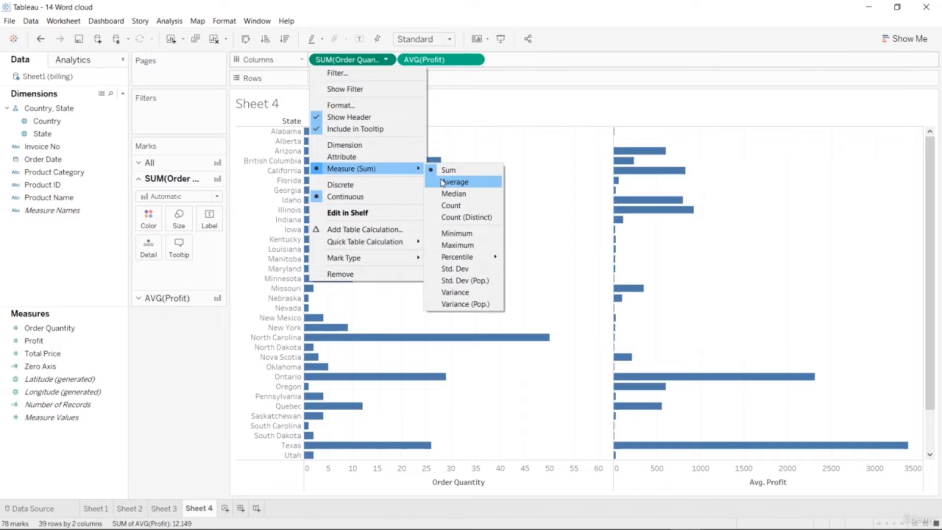
click(443, 184)
mouse_move(347, 276)
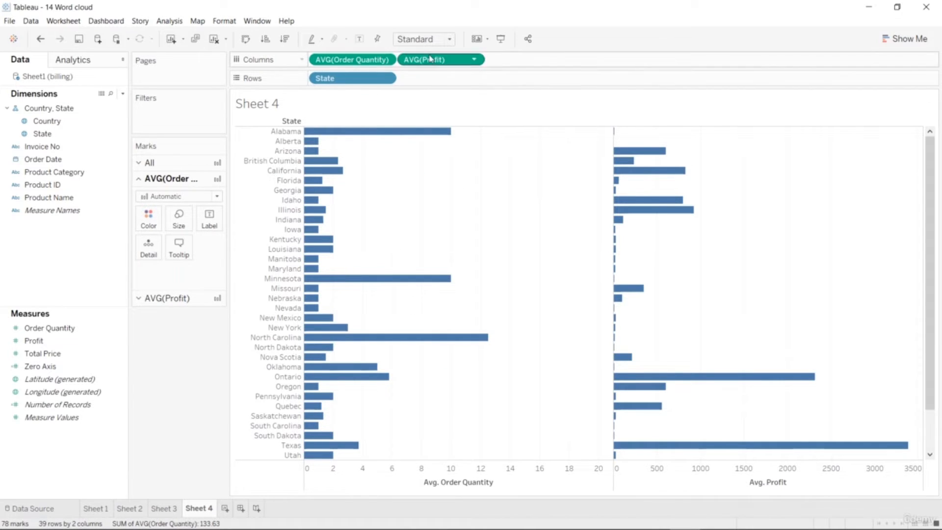
scroll(579, 379, down, 3)
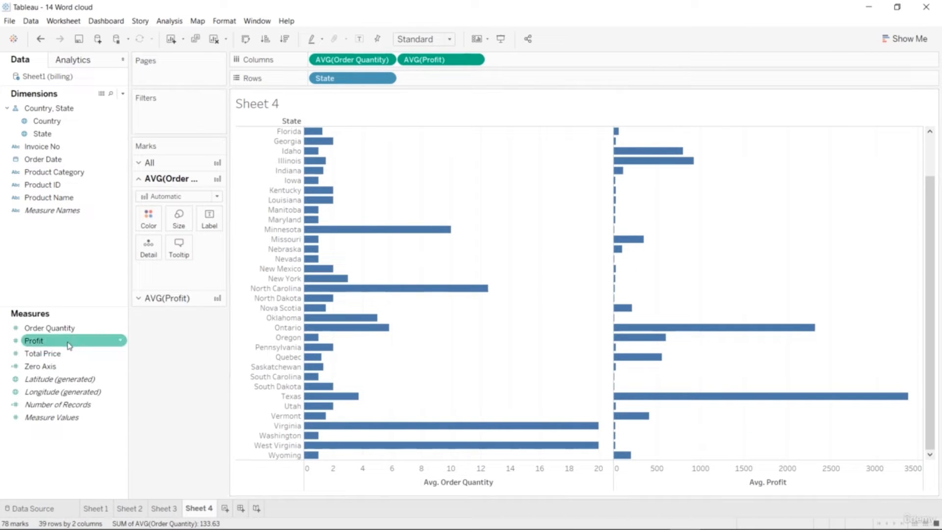
Replace Order Quantity with Total Price on the Columns shelf and set its aggregation to Average.
drag(68, 352, 351, 59)
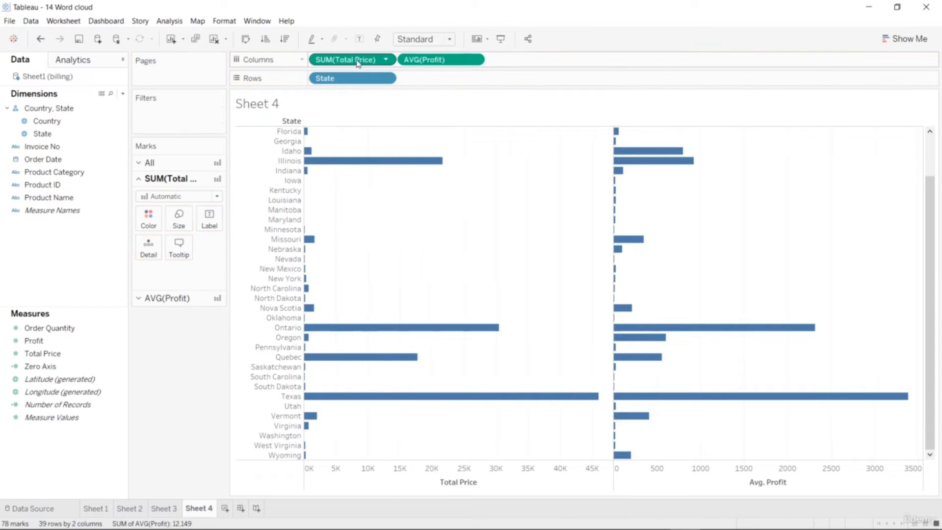
click(386, 60)
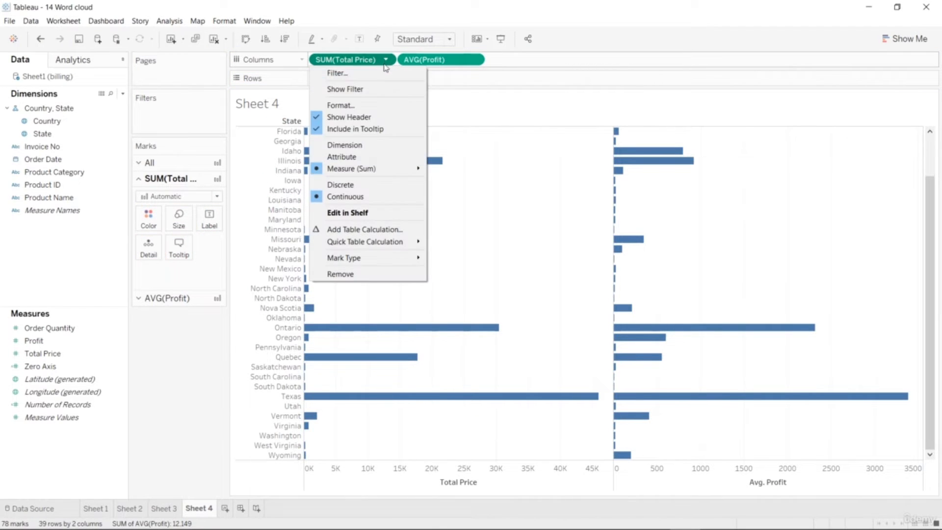
mouse_move(391, 169)
click(433, 183)
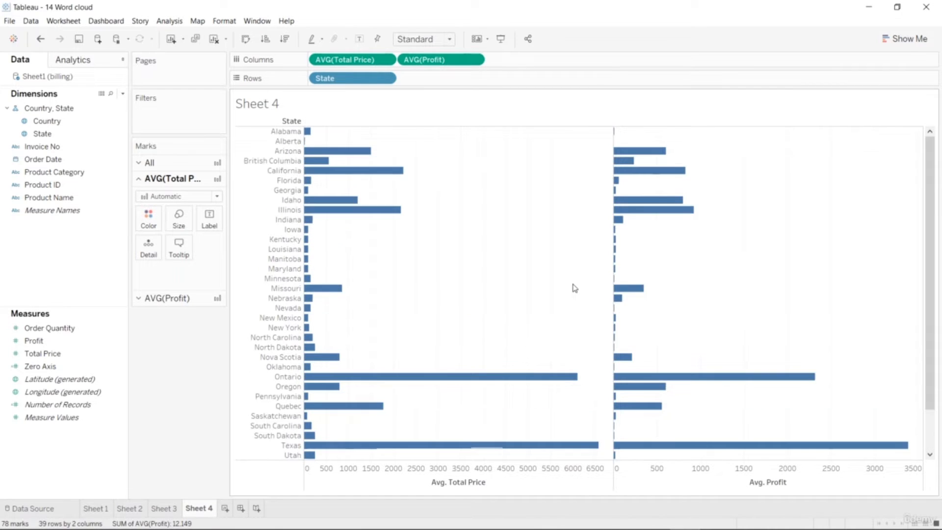
scroll(574, 284, up, 2)
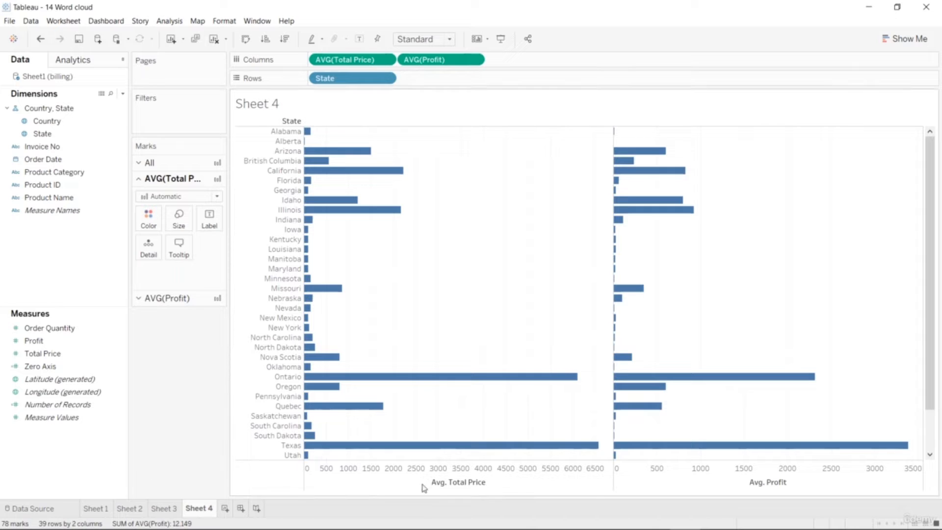
Edit the Avg. Total Price axis so that its scale is reversed.
mouse_move(439, 487)
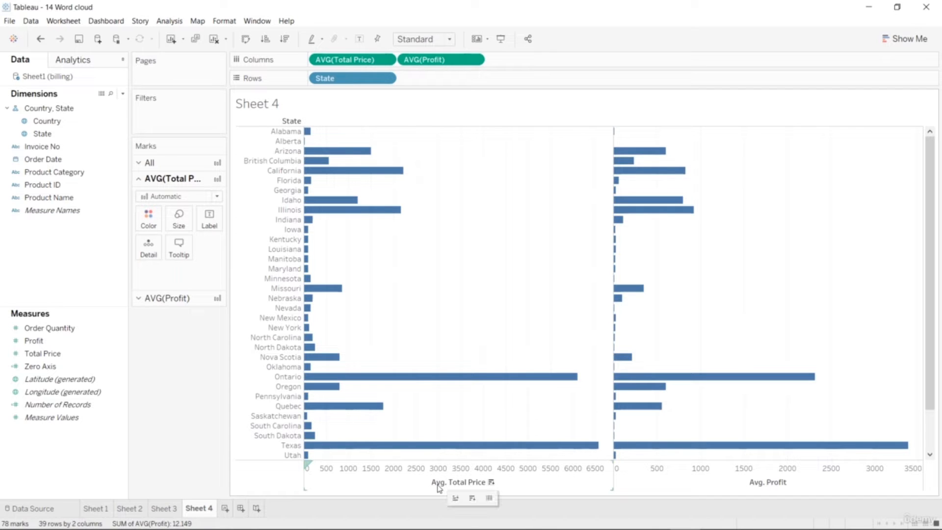
right_click(439, 486)
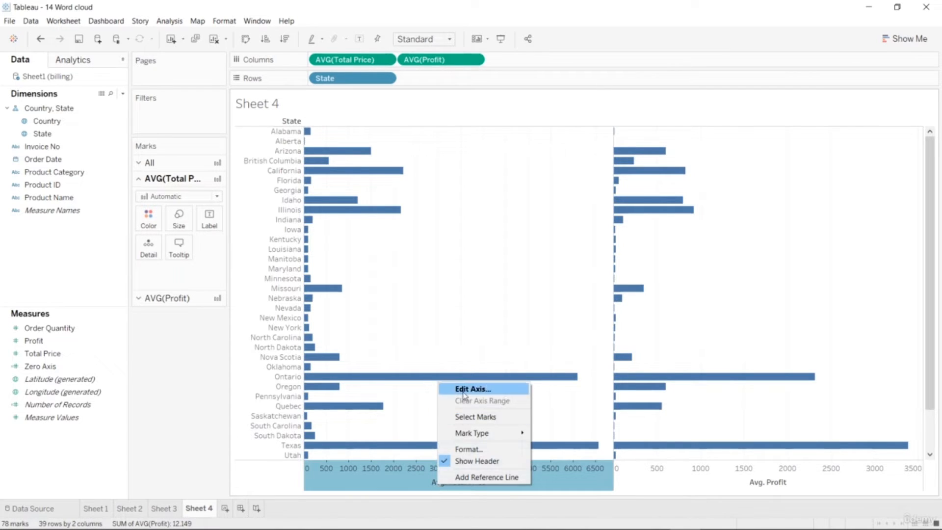
click(456, 387)
click(349, 268)
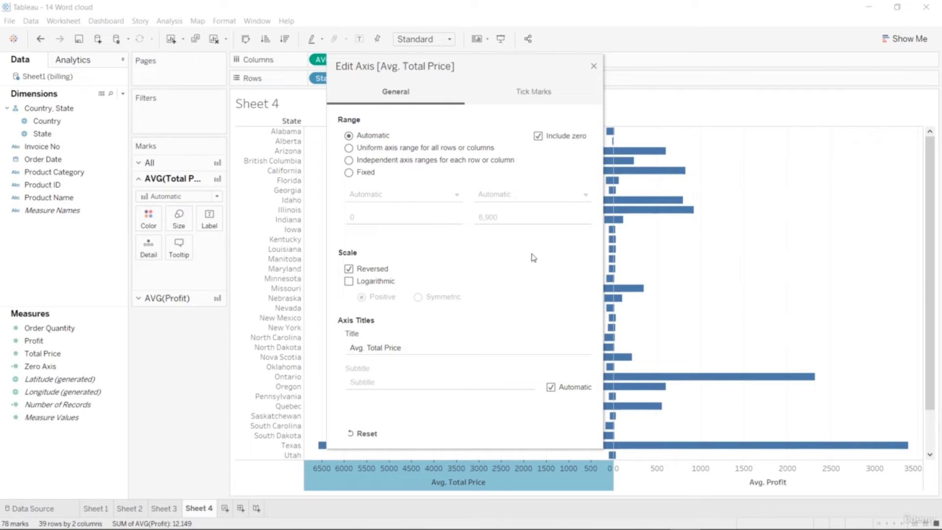
Close the axis settings for Avg. Total Price and clear the selection in the chart.
click(593, 67)
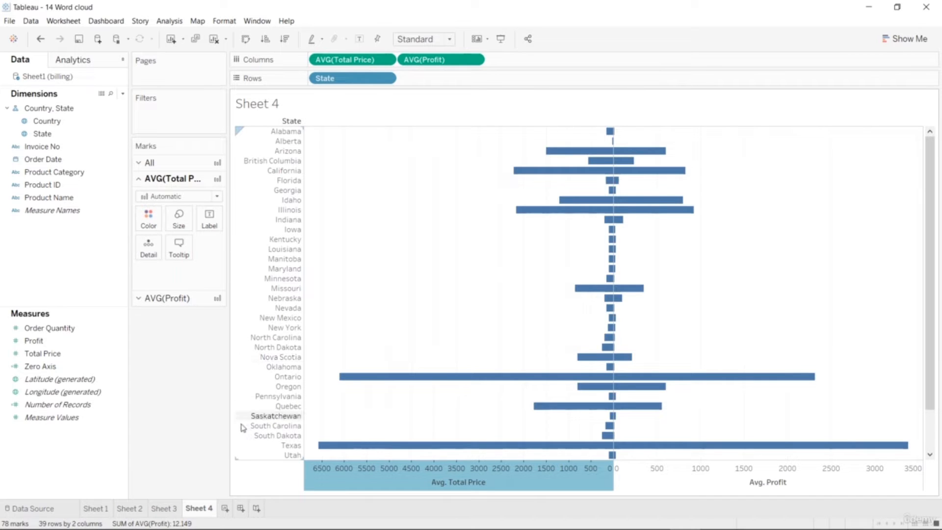
click(241, 396)
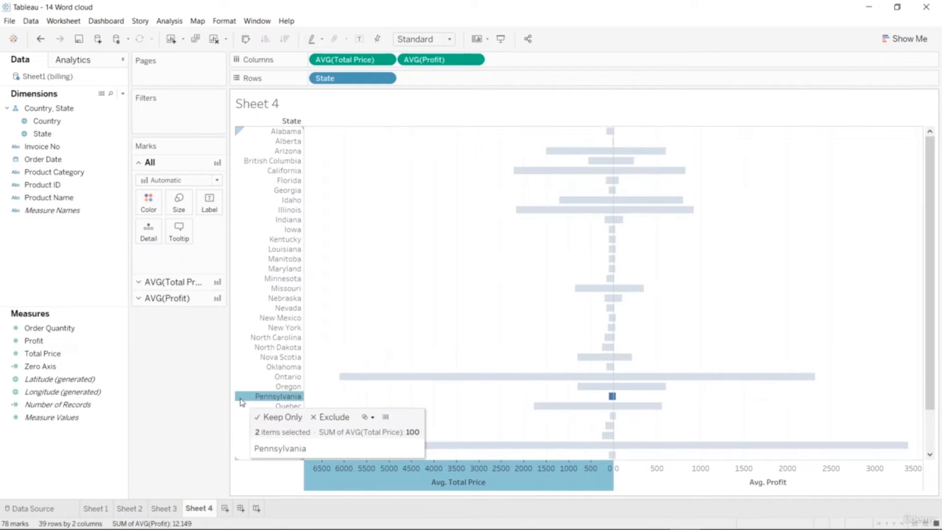
key(Escape)
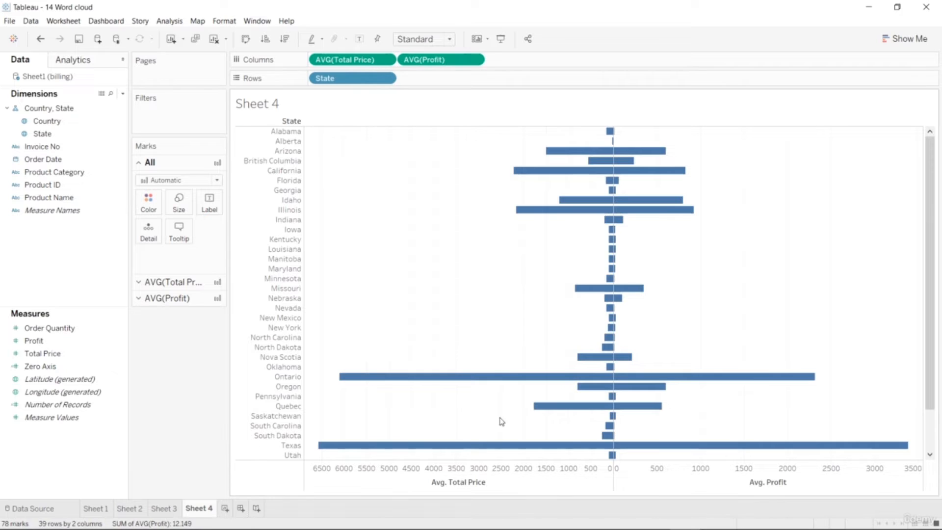
Color the Avg. Total Price bars red.
click(538, 382)
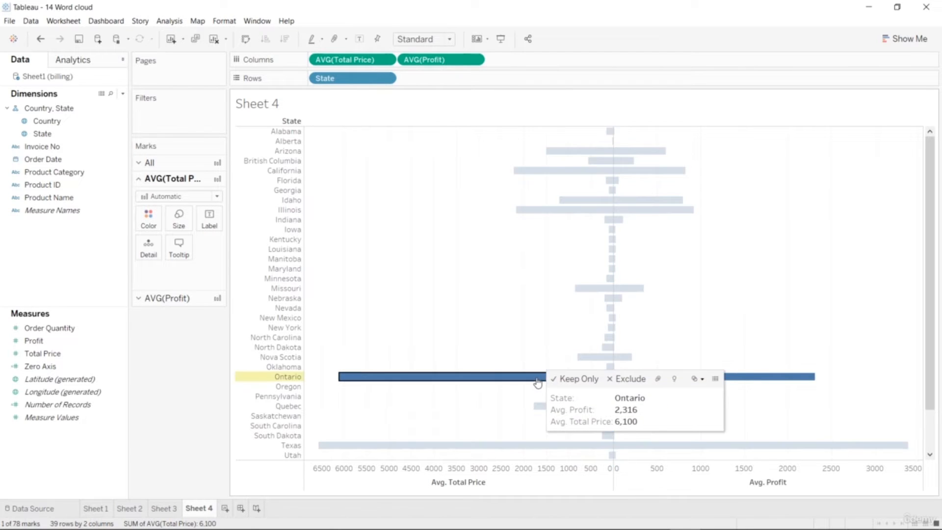
click(146, 225)
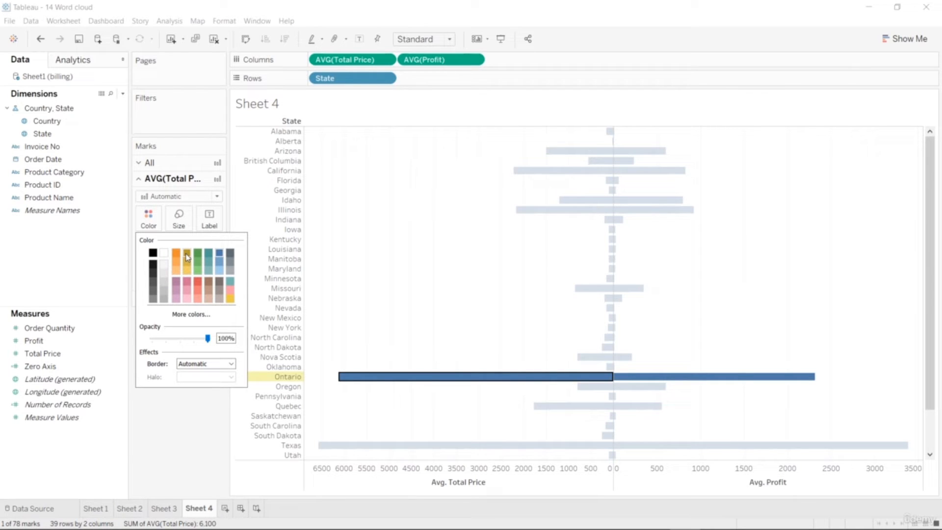
click(196, 284)
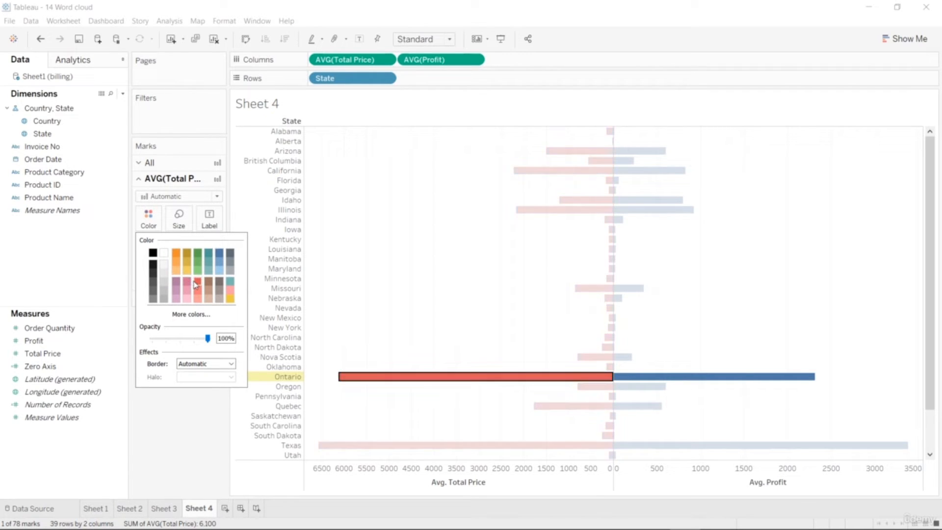
click(193, 419)
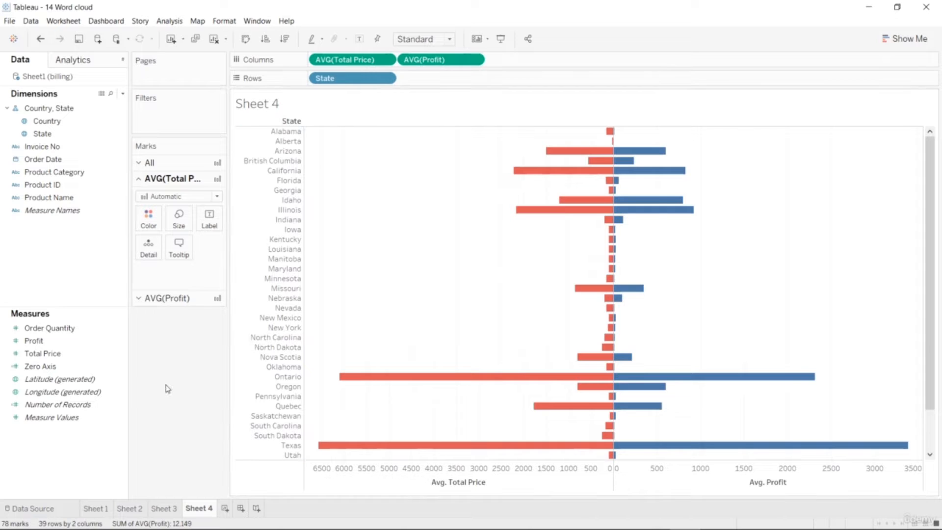
Try labelling only the Avg. Total Price bars with Country, and undo the labelling.
click(55, 124)
drag(56, 127, 133, 173)
drag(207, 220, 210, 222)
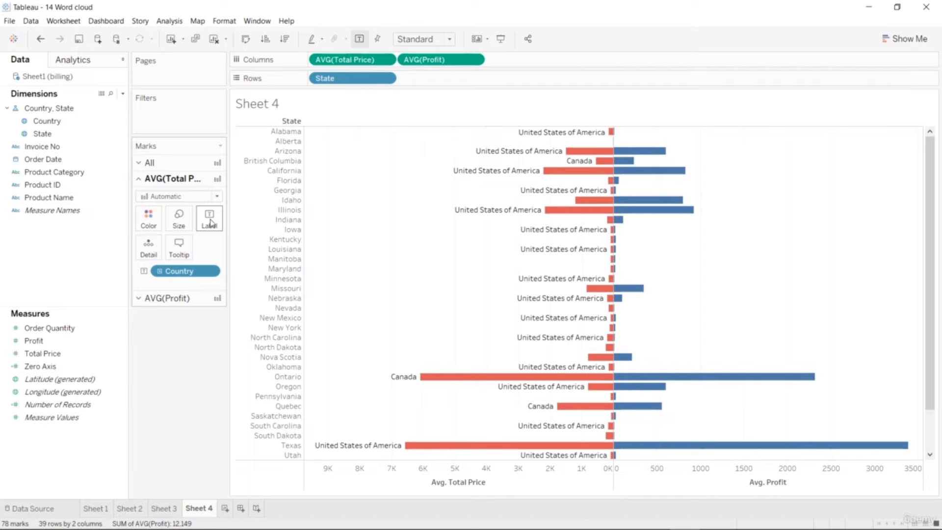
key(ctrl+z)
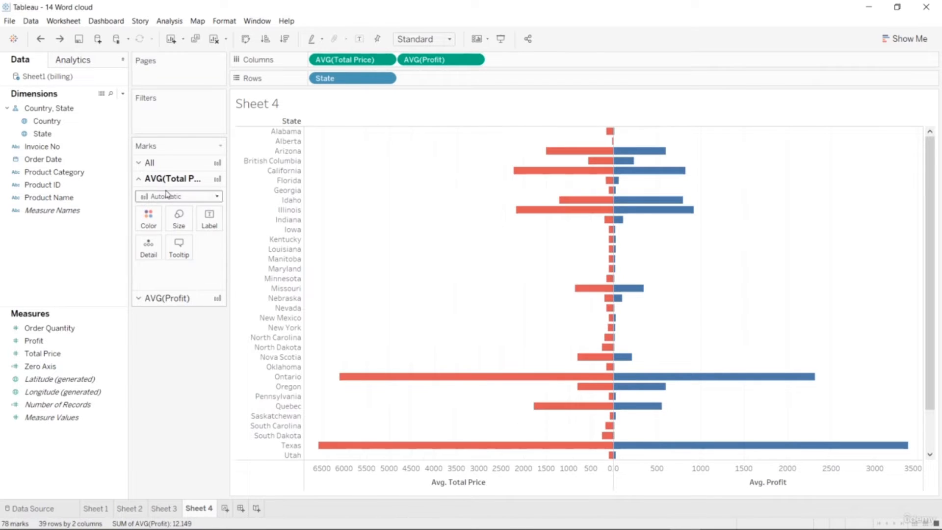
Try adding Country as a label to the marks of both measures, and undo it.
click(170, 164)
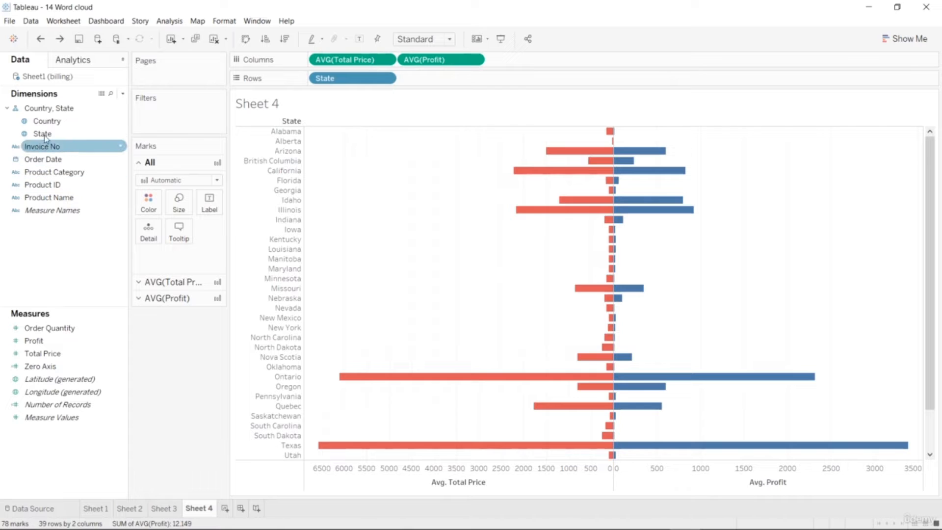
drag(44, 121, 208, 205)
key(ctrl+z)
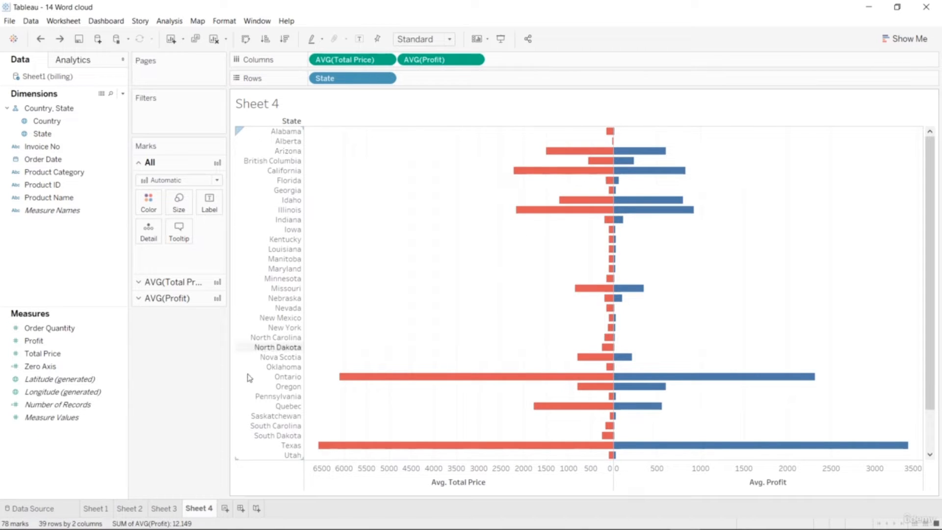
Hide the State row header in the bar chart.
click(257, 447)
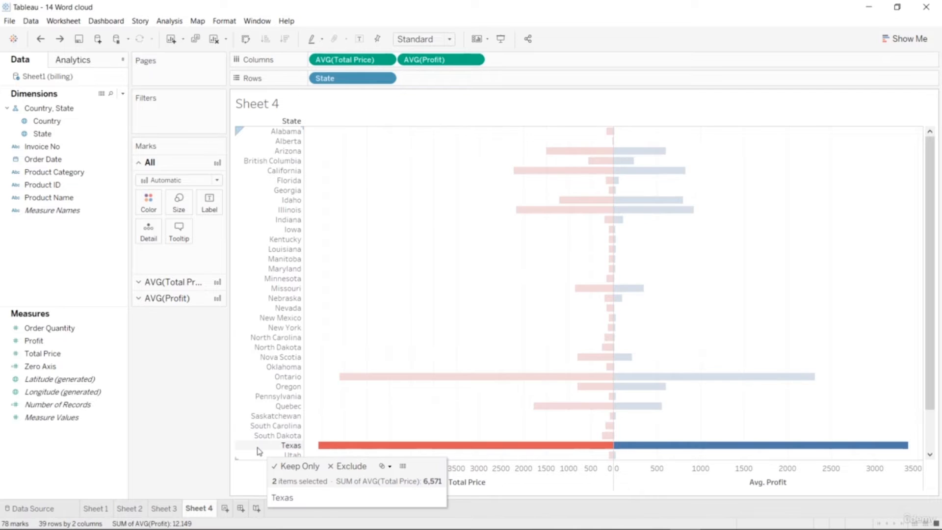
right_click(247, 418)
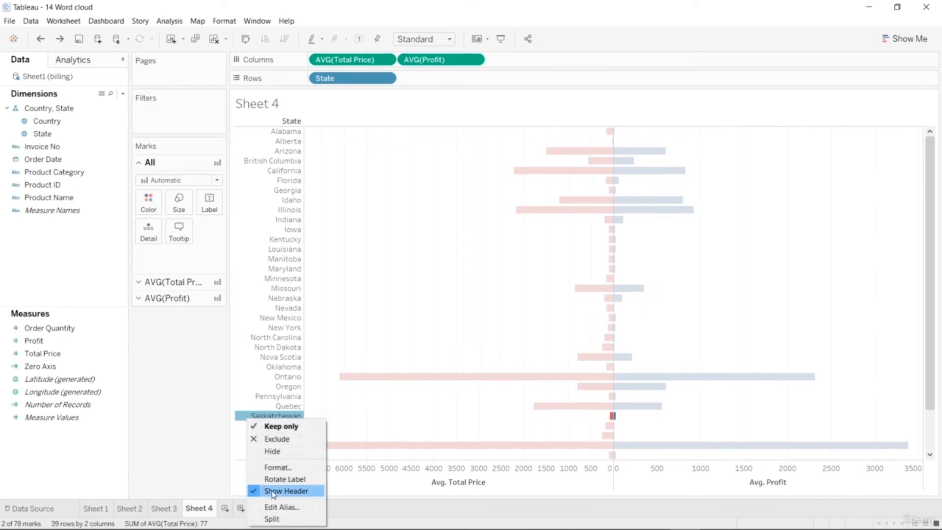
click(256, 490)
click(167, 435)
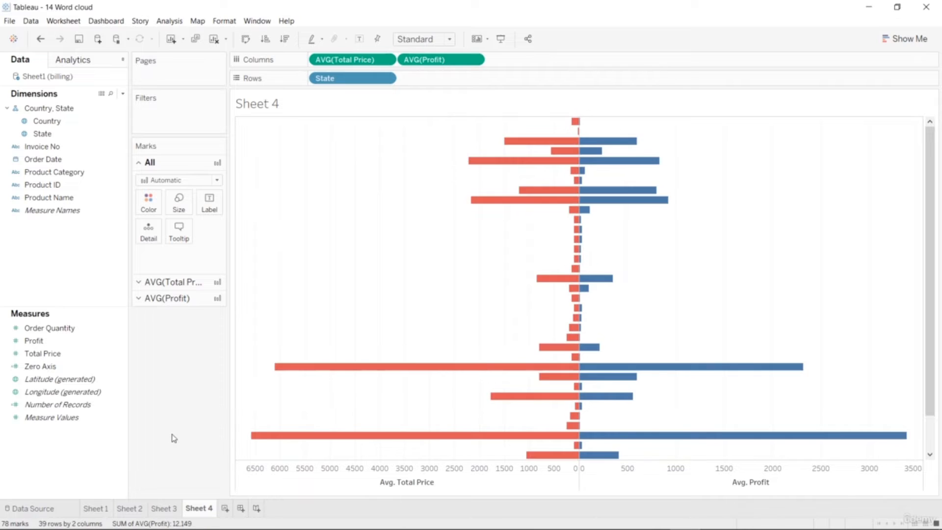
Lower the opacity of the red Avg. Total Price bars.
click(176, 282)
click(153, 225)
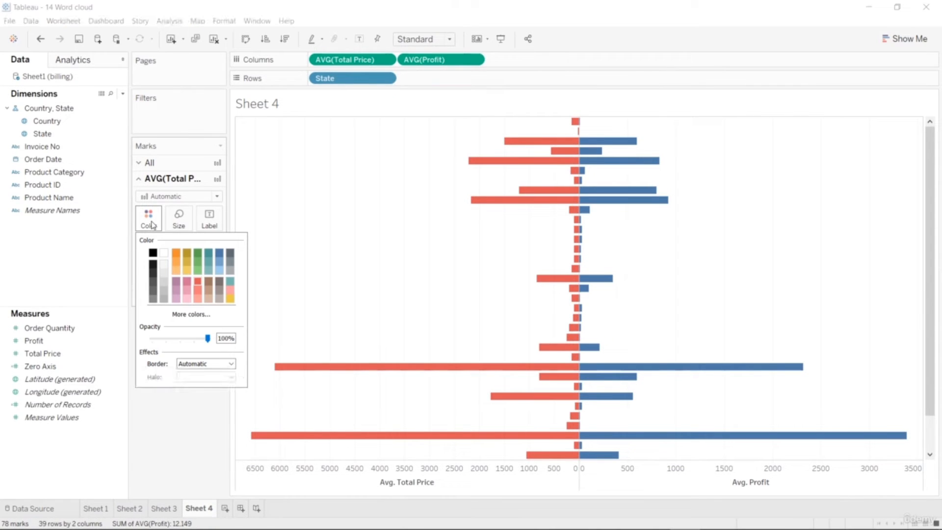
drag(207, 338, 194, 338)
click(197, 436)
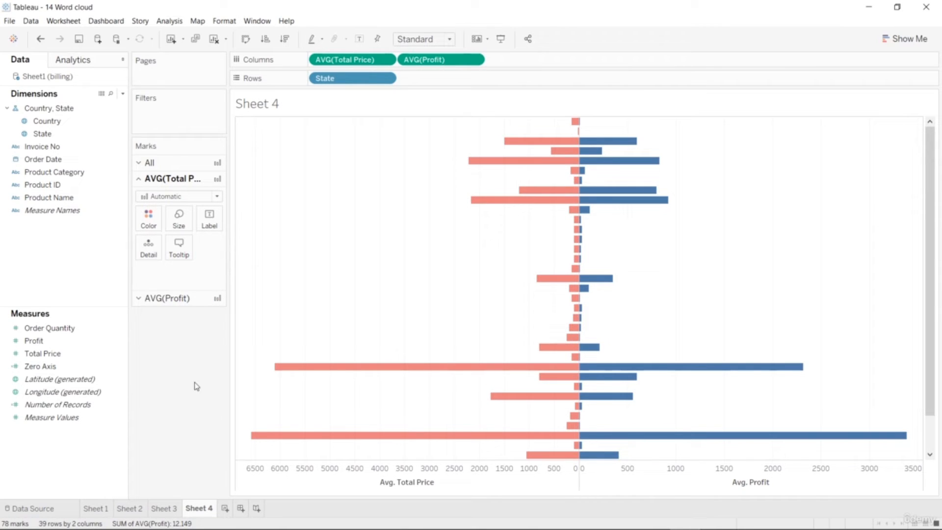
Lower the opacity of the Avg. Profit bars to about 76%.
click(185, 304)
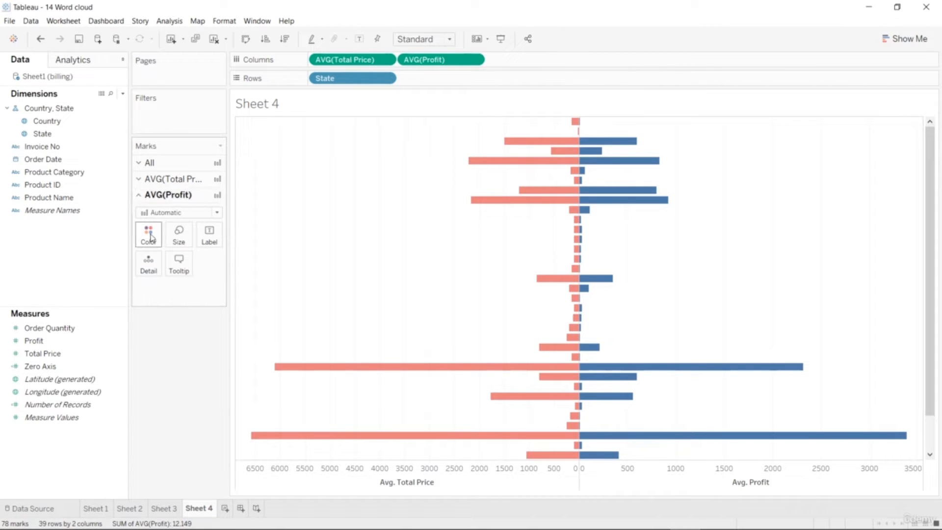
click(149, 236)
drag(207, 358, 196, 359)
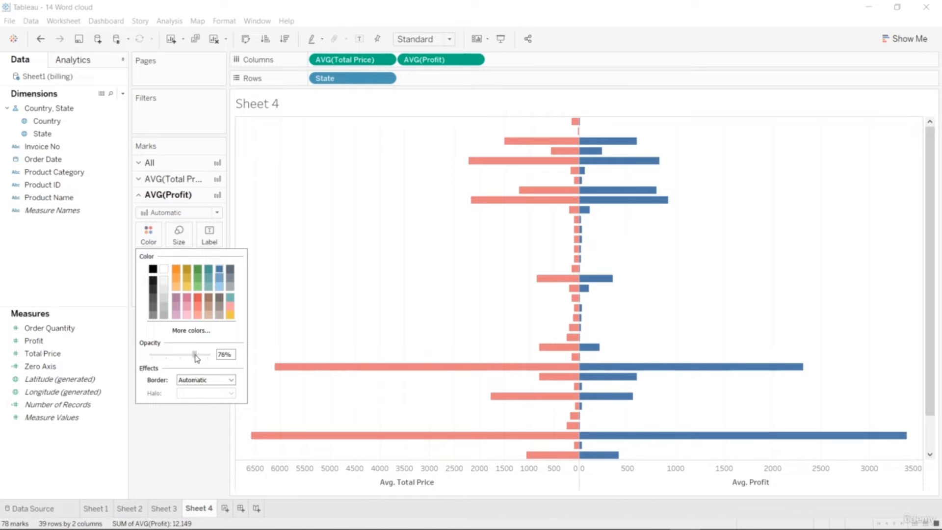
click(206, 427)
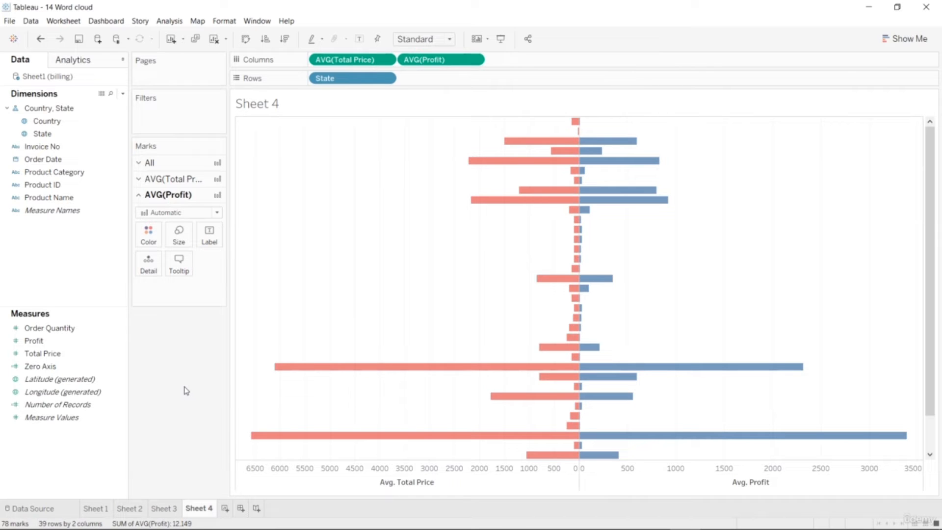
Create a calculated field named Axis Zero with the formula 0.
right_click(86, 456)
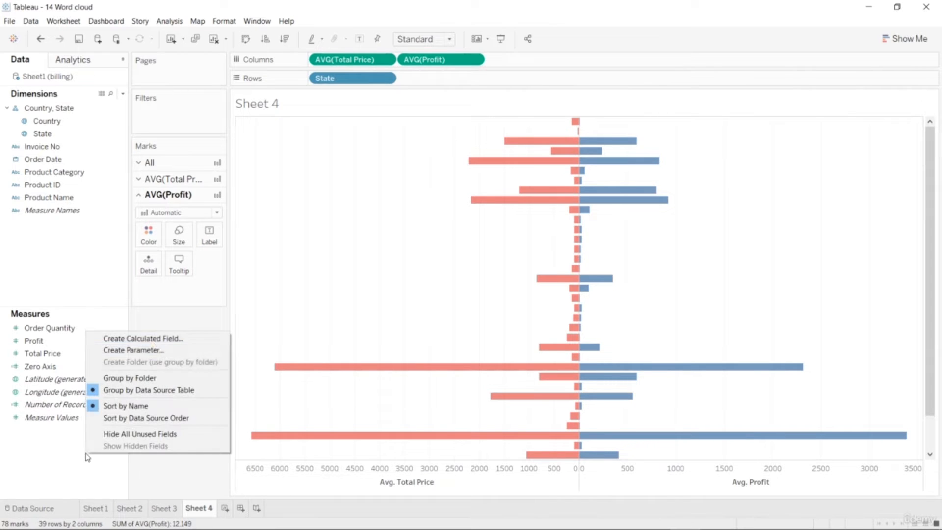
click(157, 338)
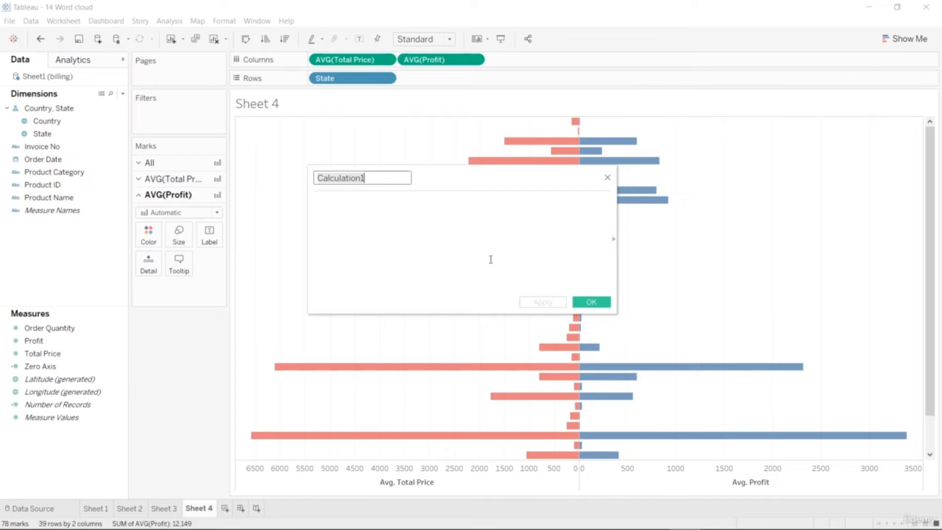
text(Axis)
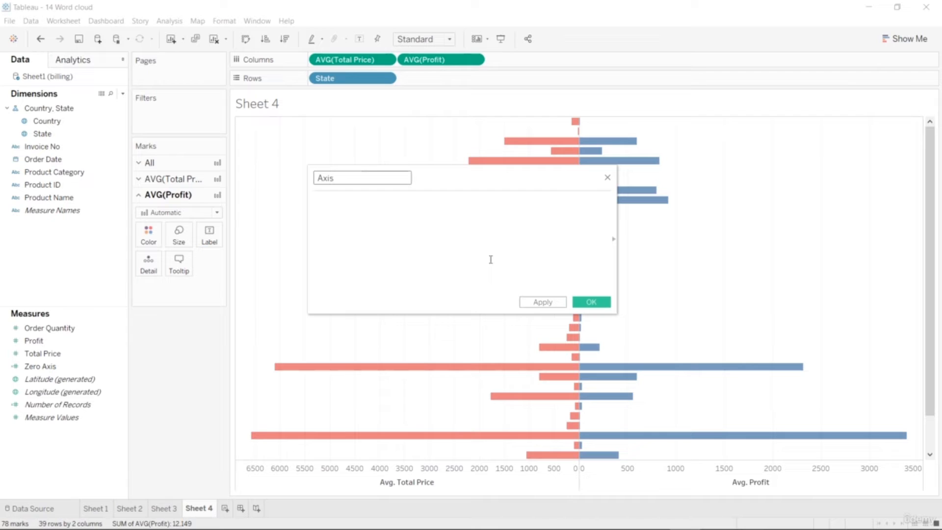
click(491, 258)
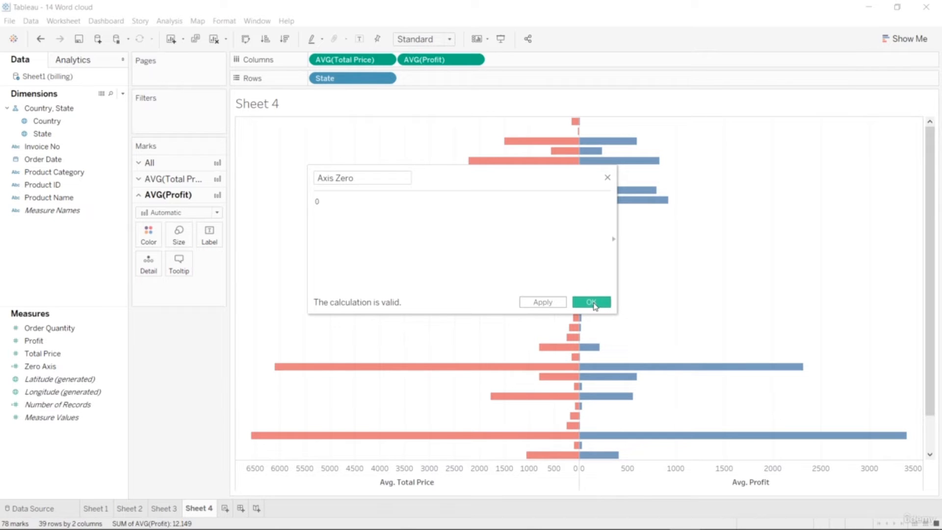
click(591, 302)
Place the Axis Zero measure in the columns between AVG(Total Price) and AVG(Profit).
click(74, 404)
click(89, 328)
drag(89, 329, 393, 56)
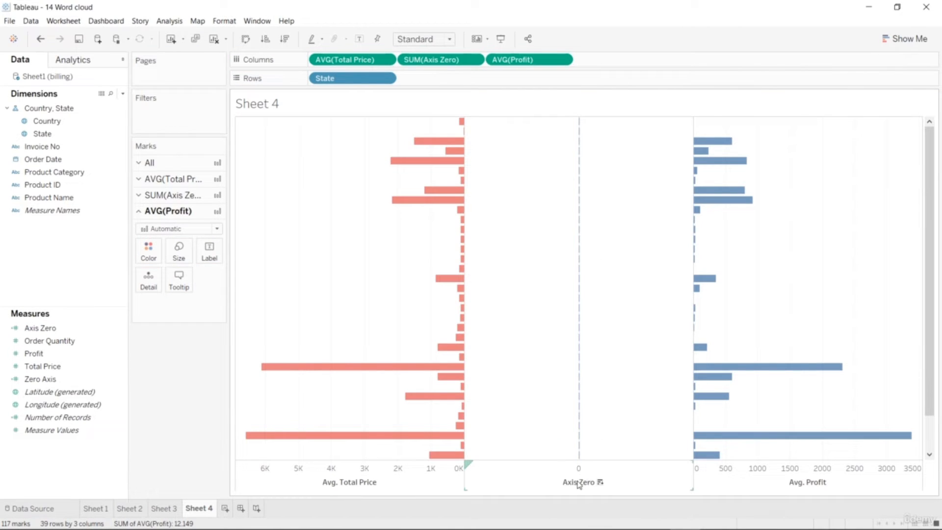
Label the SUM(Axis Zero) marks with the State field.
click(559, 480)
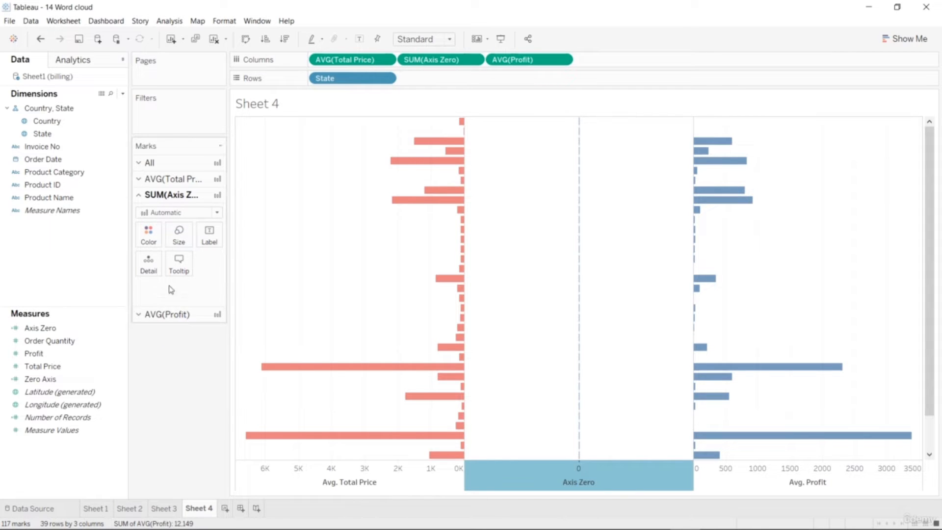
click(95, 209)
click(98, 198)
click(73, 158)
click(60, 136)
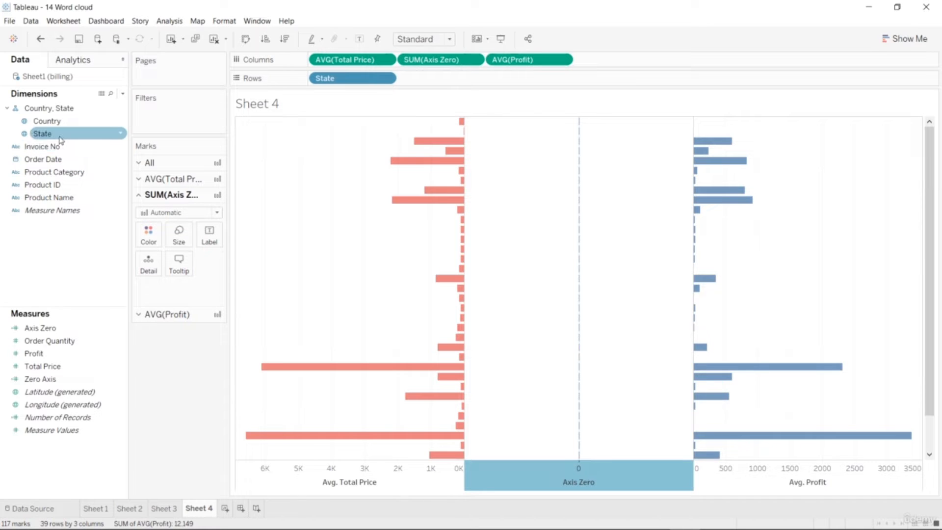
drag(61, 140, 215, 243)
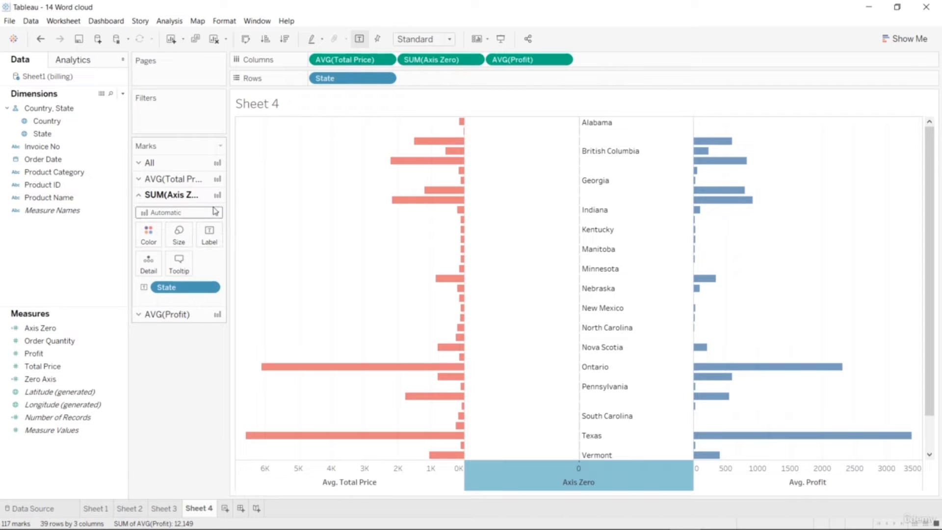
Set the mark type of SUM(Axis Zero) to Text.
scroll(567, 237, down, 2)
scroll(571, 240, up, 2)
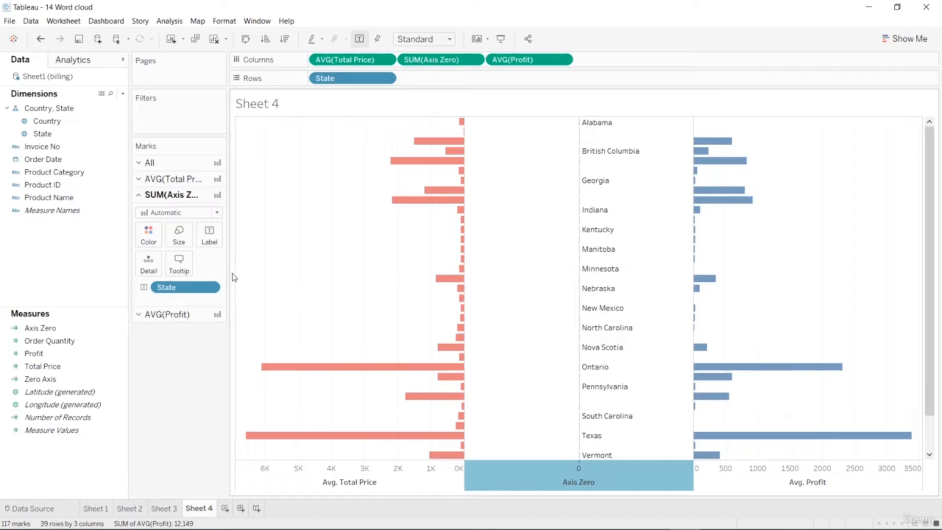
click(217, 212)
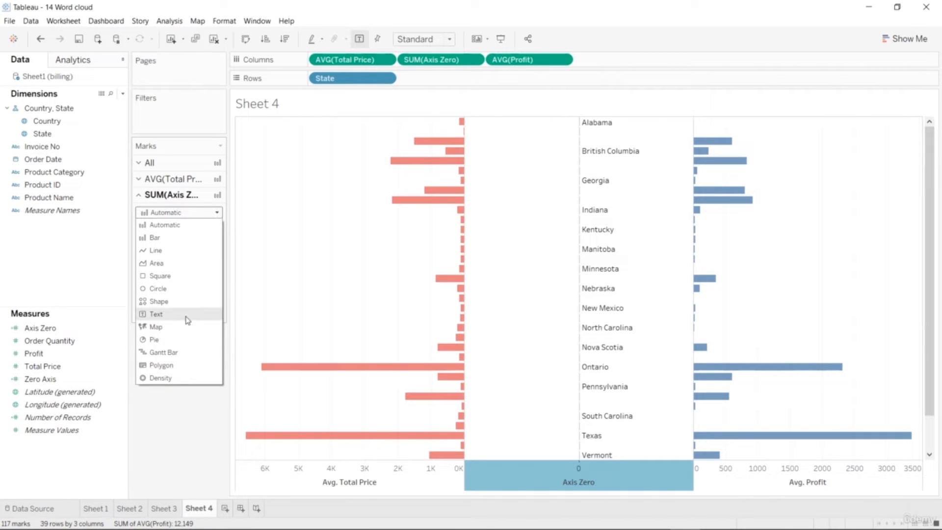
click(156, 314)
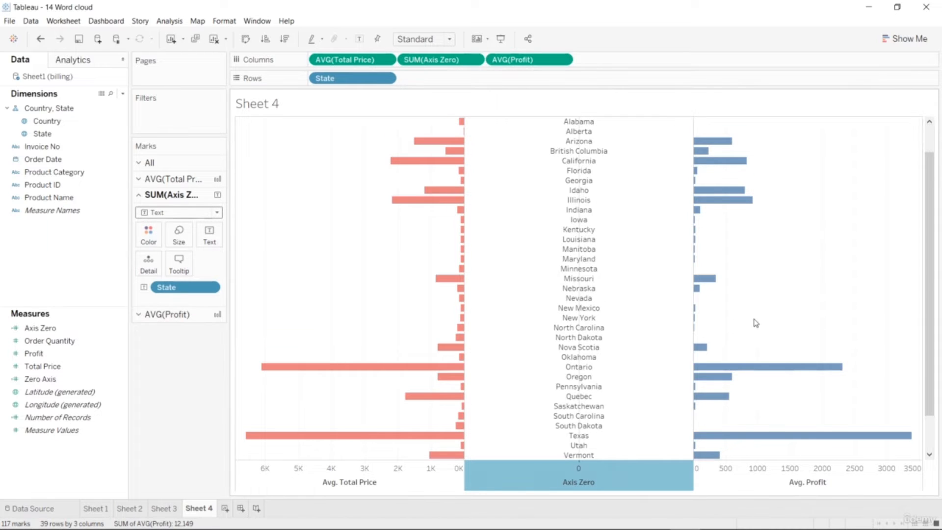
drag(935, 294, 930, 262)
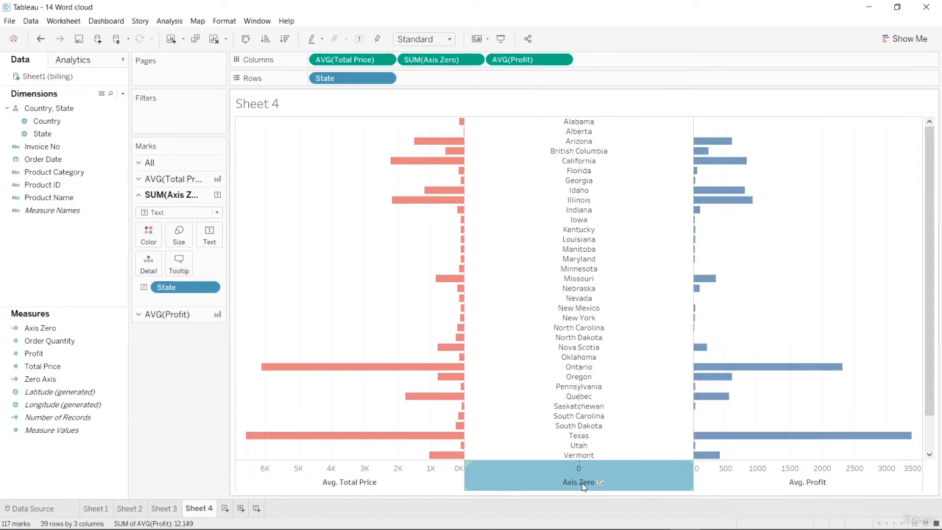
Hide the axis header of Axis Zero together with the chart's other measure axes.
right_click(583, 485)
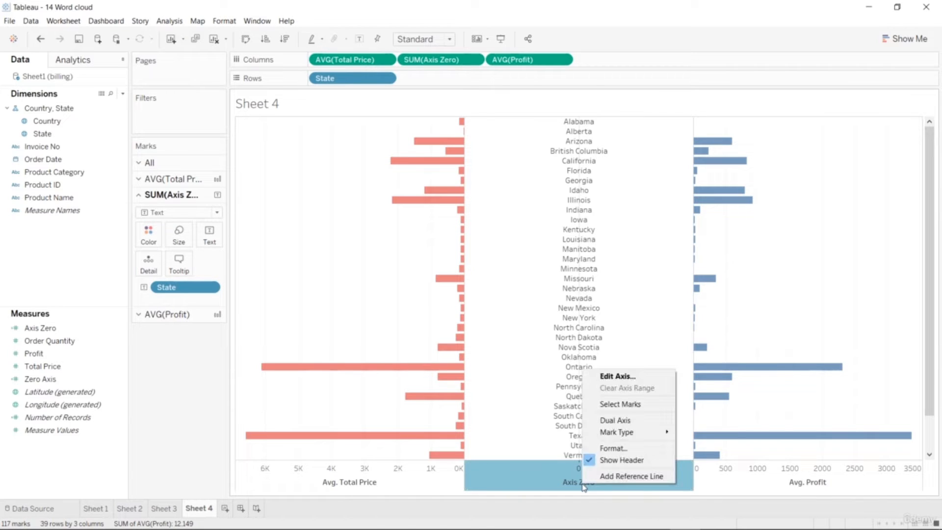
click(589, 460)
scroll(607, 377, down, 1)
scroll(607, 376, up, 1)
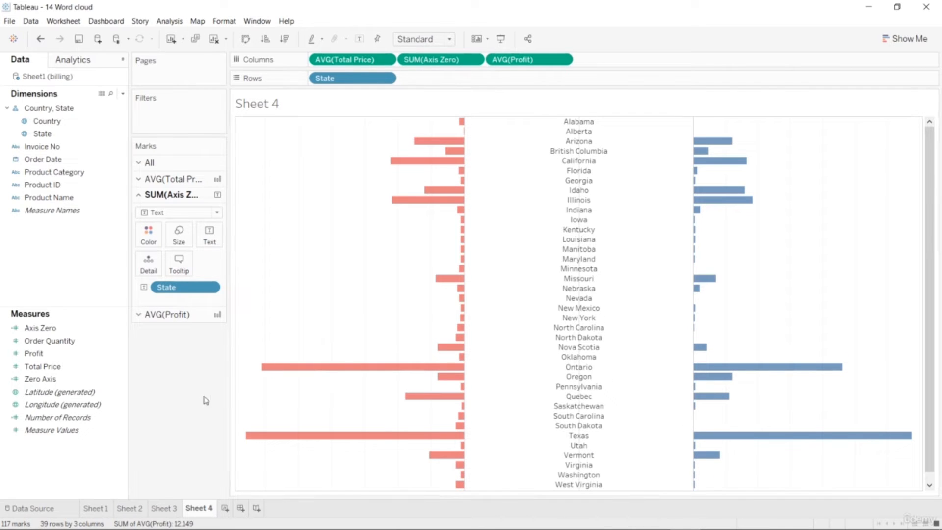
mouse_move(462, 289)
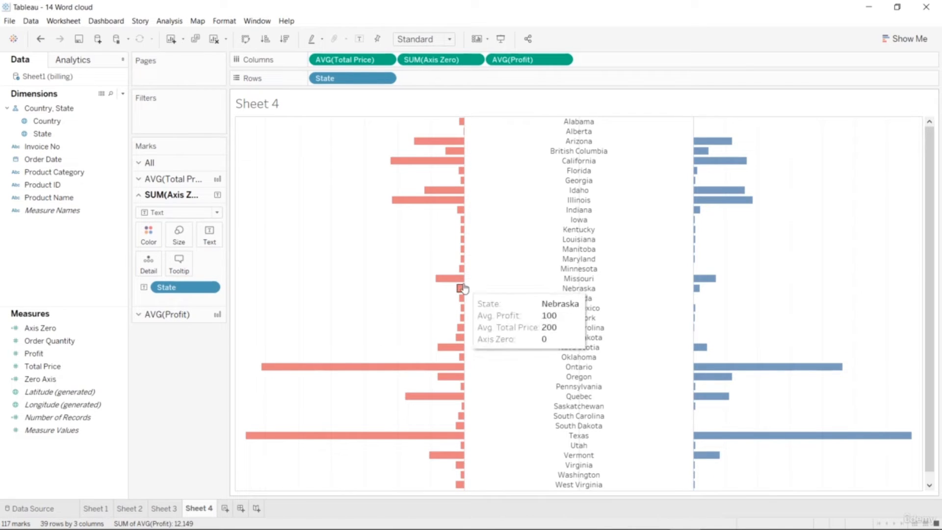
mouse_move(695, 331)
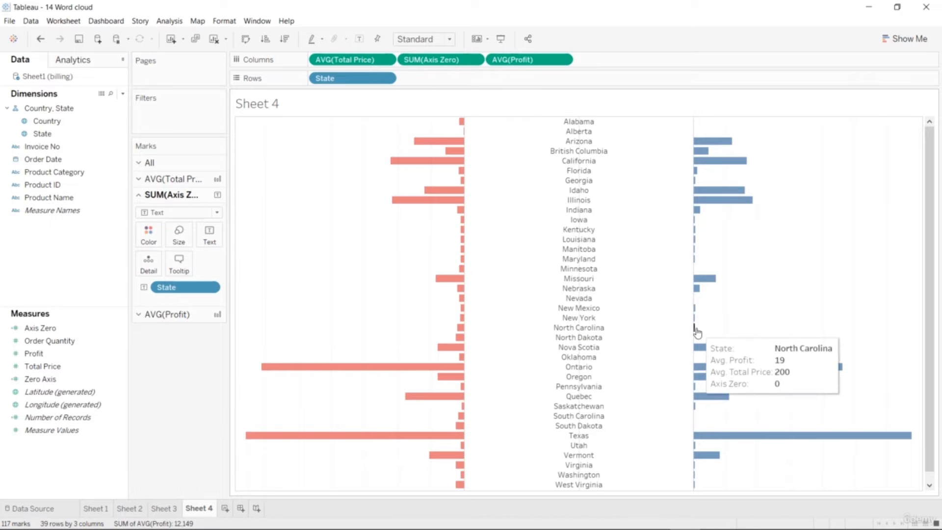
scroll(654, 385, down, 1)
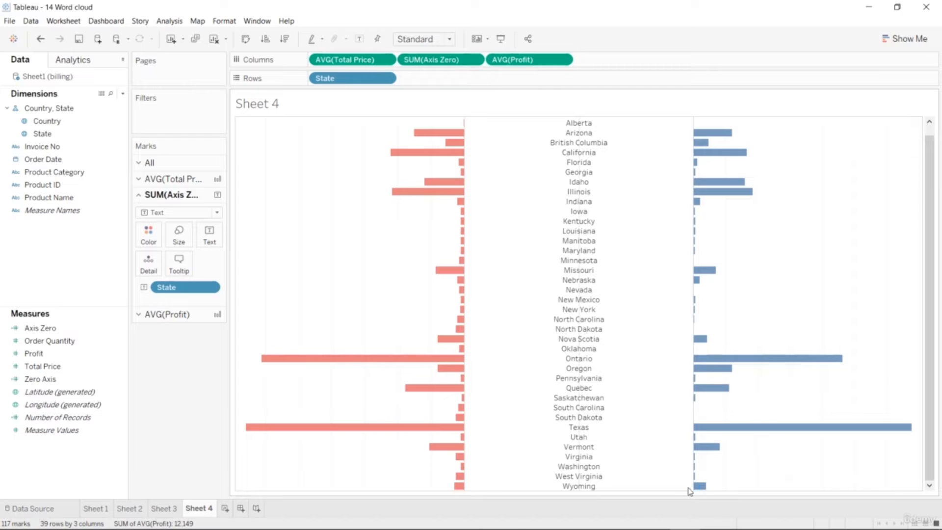
right_click(534, 493)
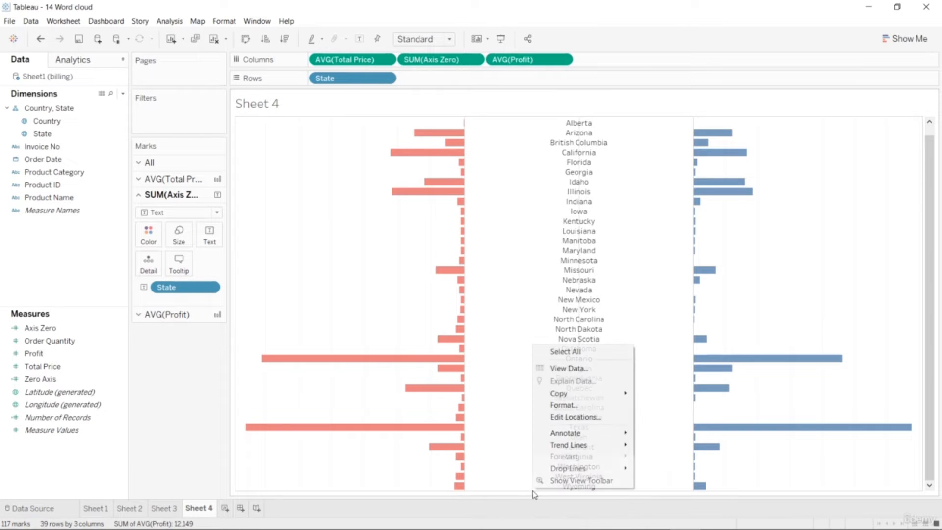
right_click(528, 499)
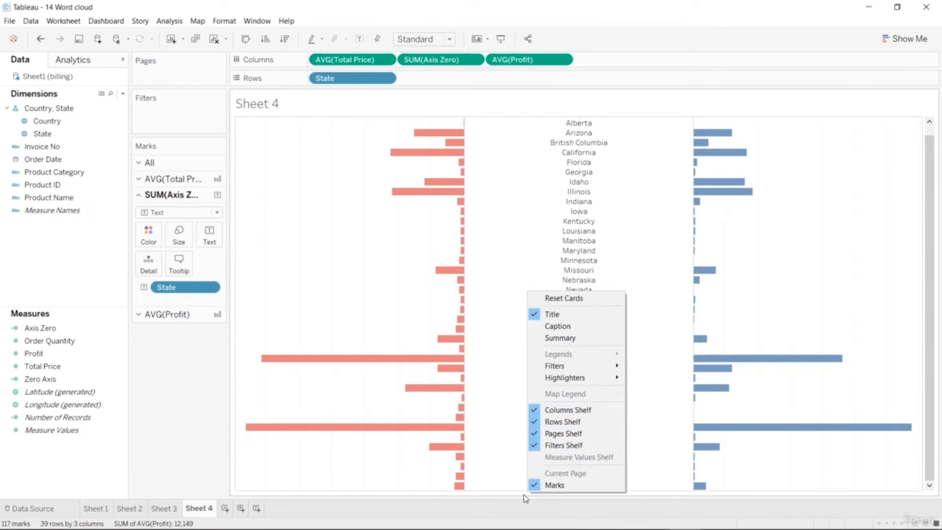
click(525, 498)
scroll(481, 337, up, 1)
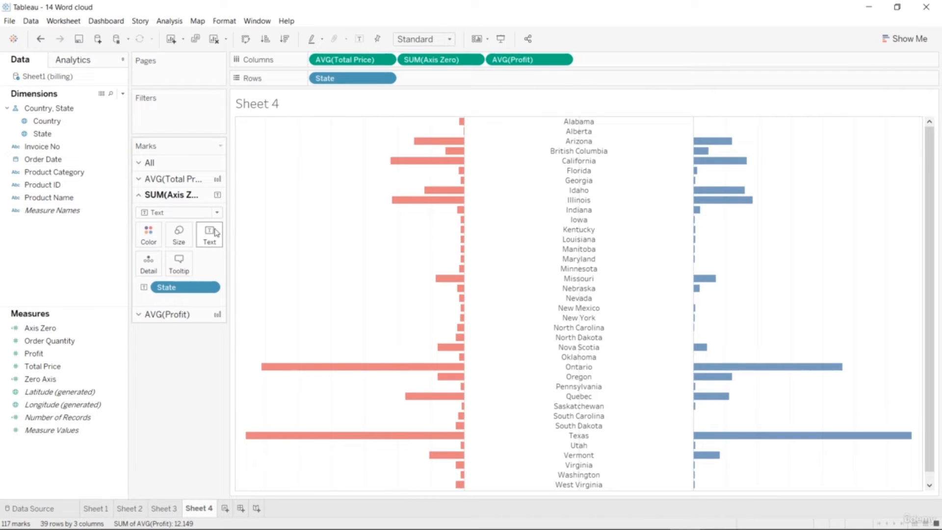
Colour the central state name labels of SUM(Axis Zero) by the Country field.
click(54, 124)
drag(55, 129, 149, 236)
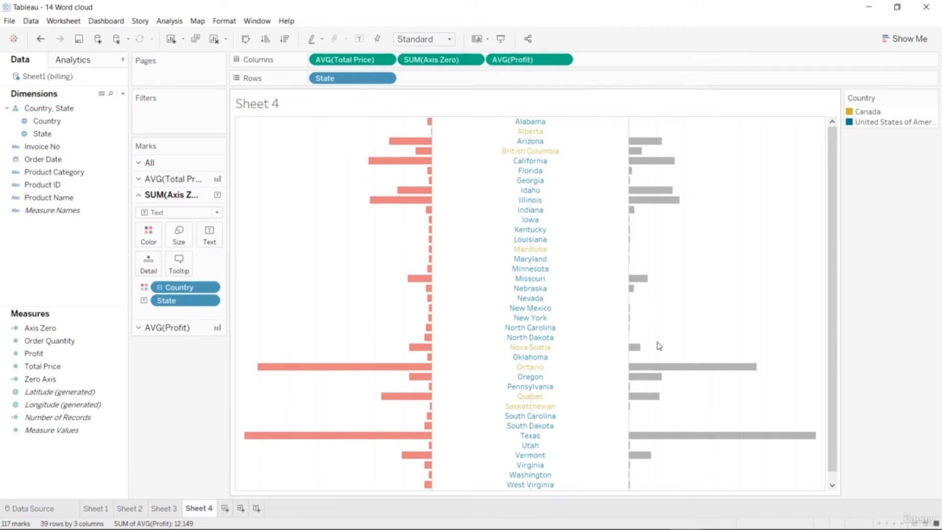
Raise the opacity of the AVG(Profit) bars to 100% and check the opacity of the SUM(Axis Zero) labels.
click(186, 328)
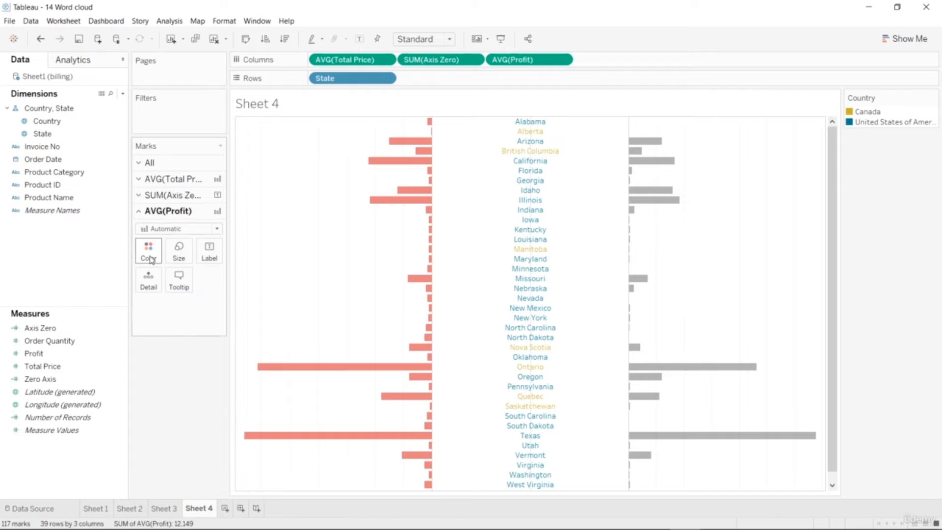
click(148, 249)
click(184, 431)
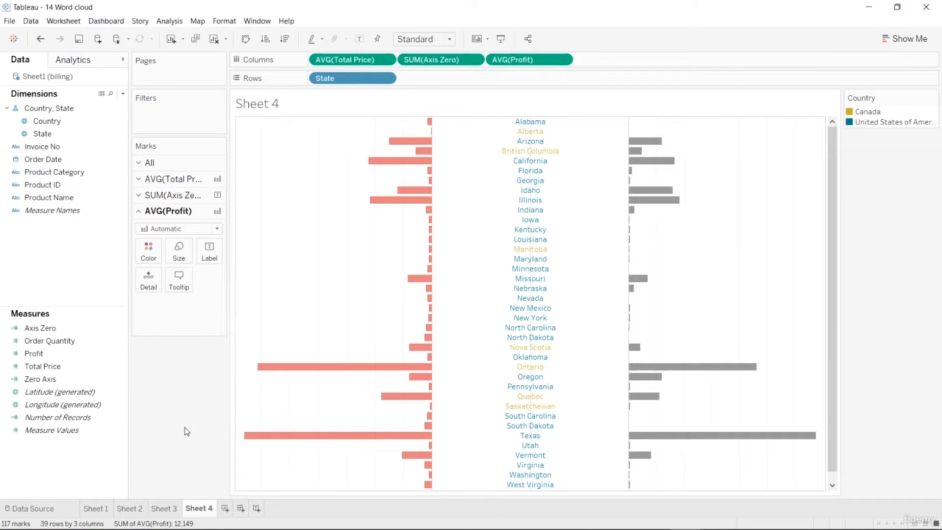
click(172, 195)
click(148, 235)
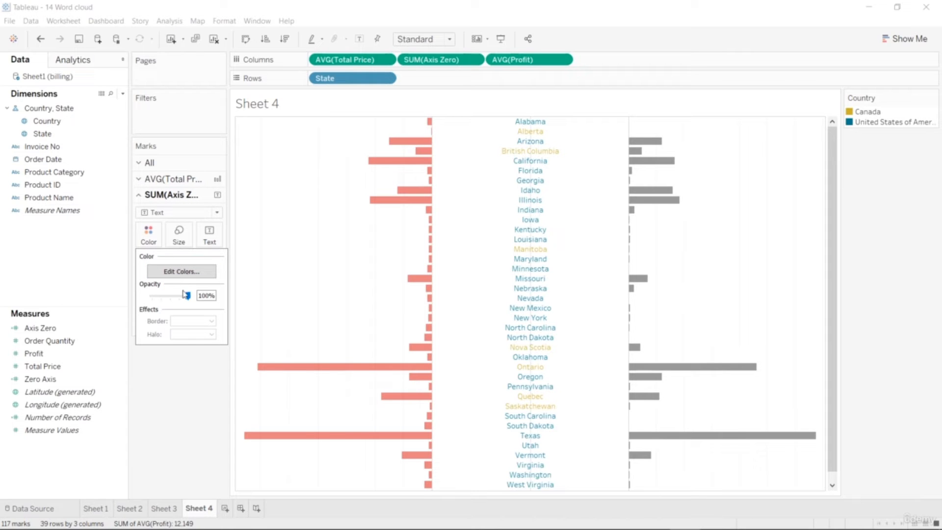
click(181, 383)
Raise the AVG(Total Price) bars to full opacity.
click(172, 178)
click(148, 217)
drag(194, 338, 211, 338)
click(189, 417)
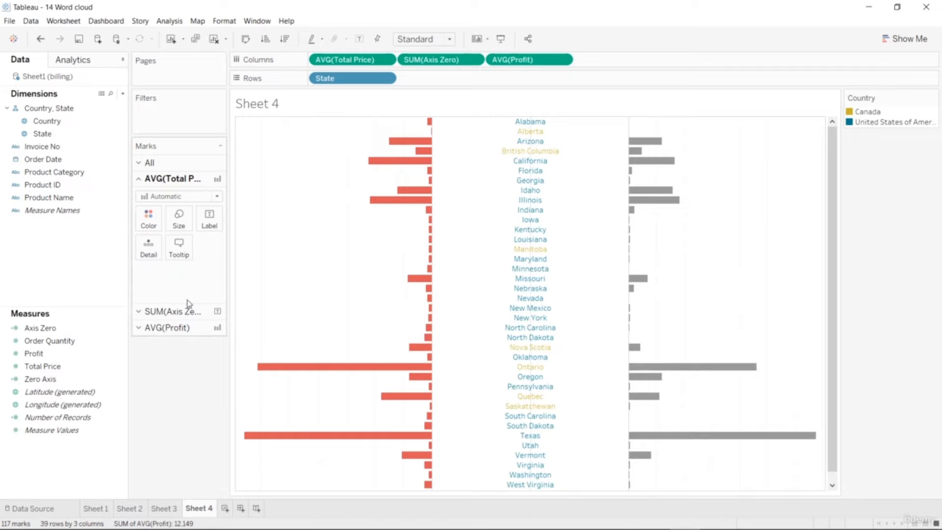
Try several colours on the AVG(Profit) bars and settle on dark teal.
click(171, 326)
click(151, 256)
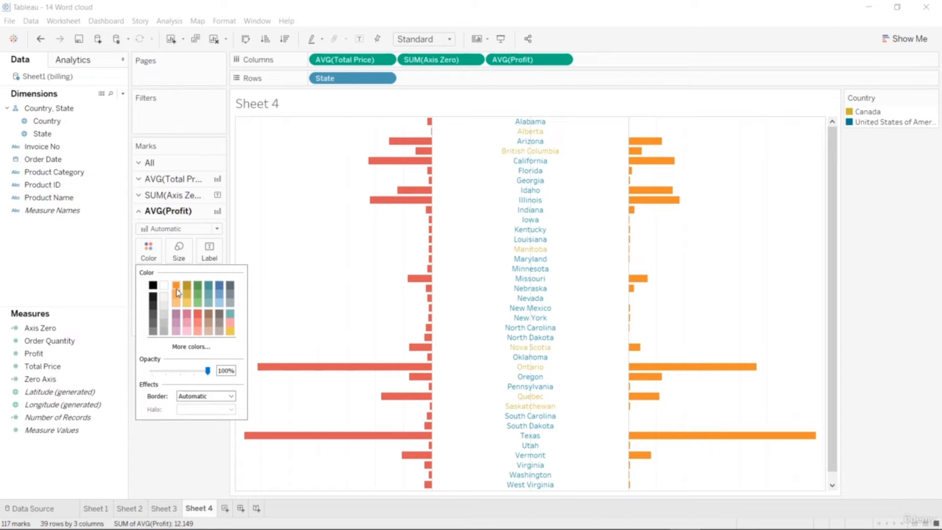
click(176, 315)
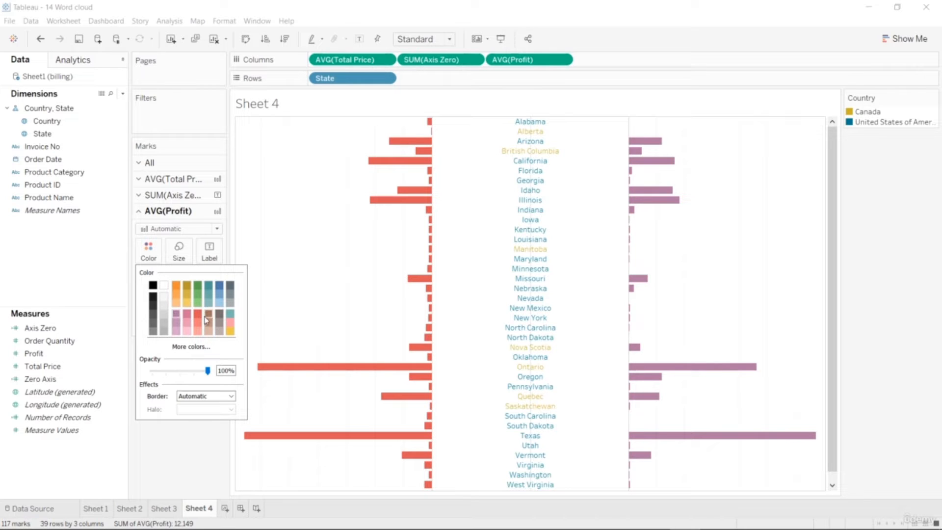
click(219, 288)
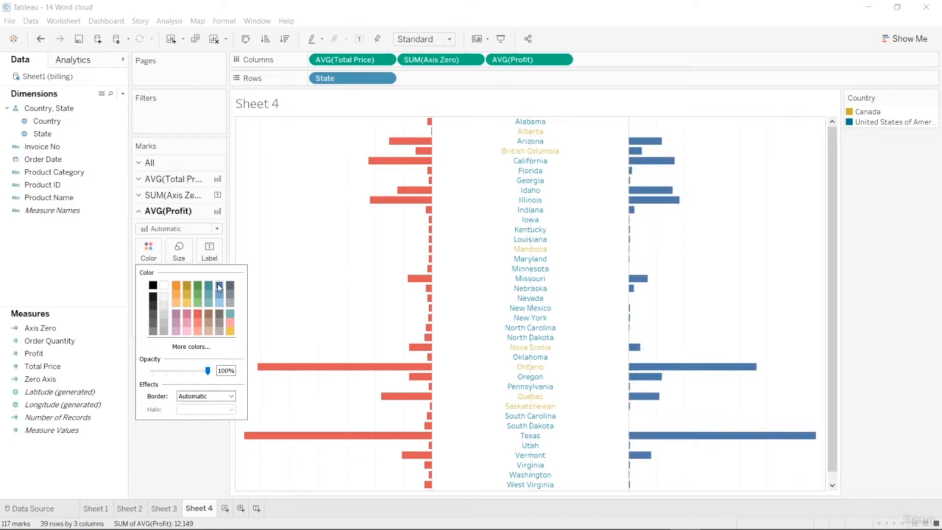
click(208, 288)
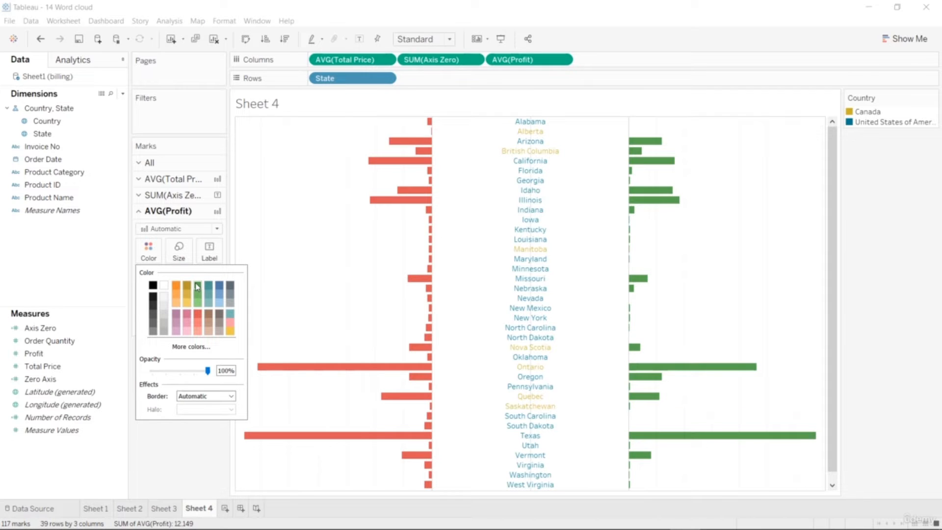
click(229, 290)
click(214, 296)
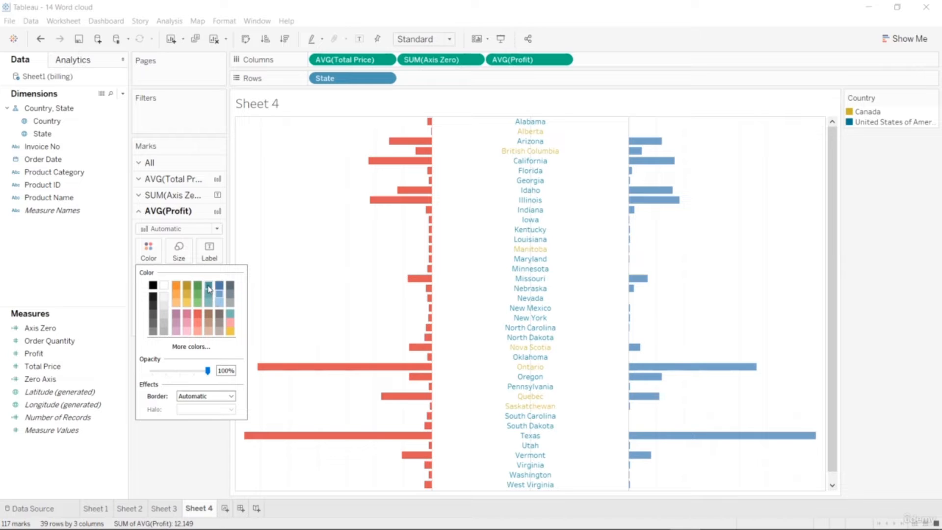
click(209, 289)
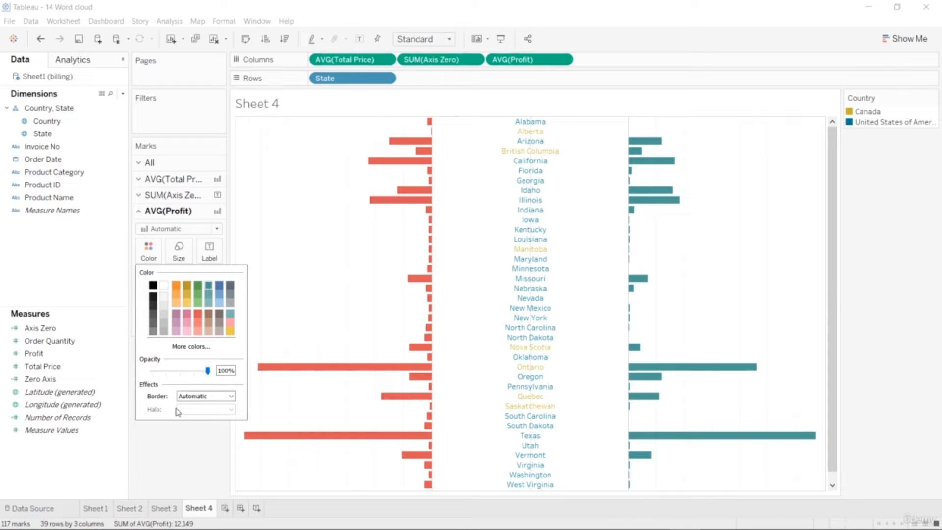
click(151, 450)
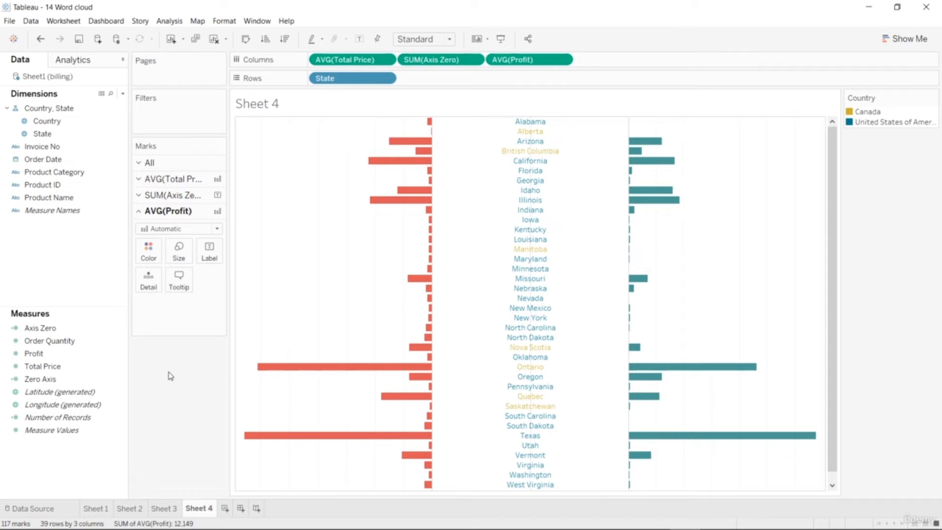
Recolour the state labels from the Traffic Light palette, with dark red for United States of America and dark green for Canada.
click(165, 196)
click(149, 235)
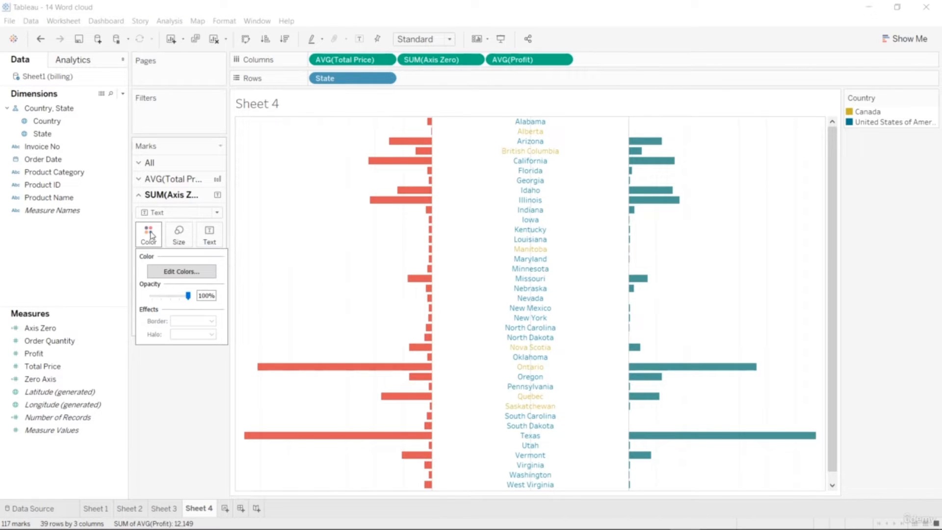
click(178, 273)
drag(528, 158, 811, 109)
click(810, 143)
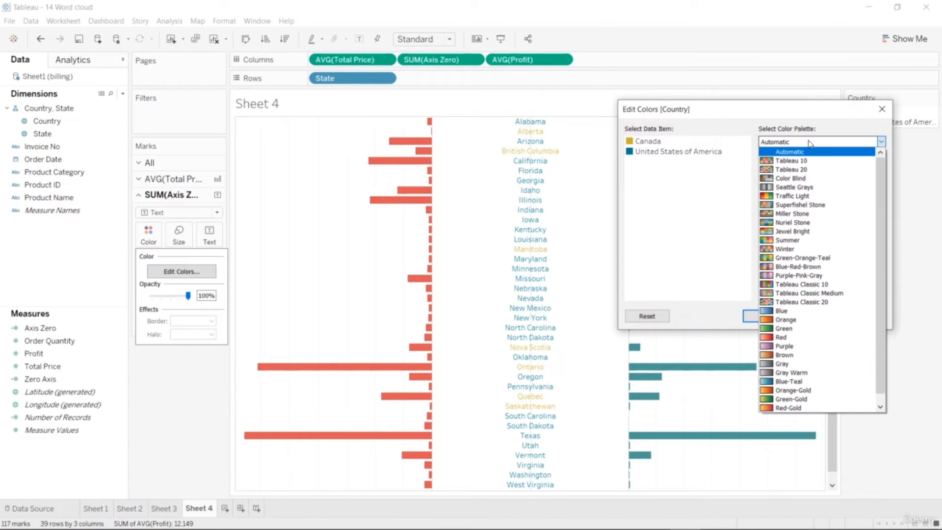
click(809, 197)
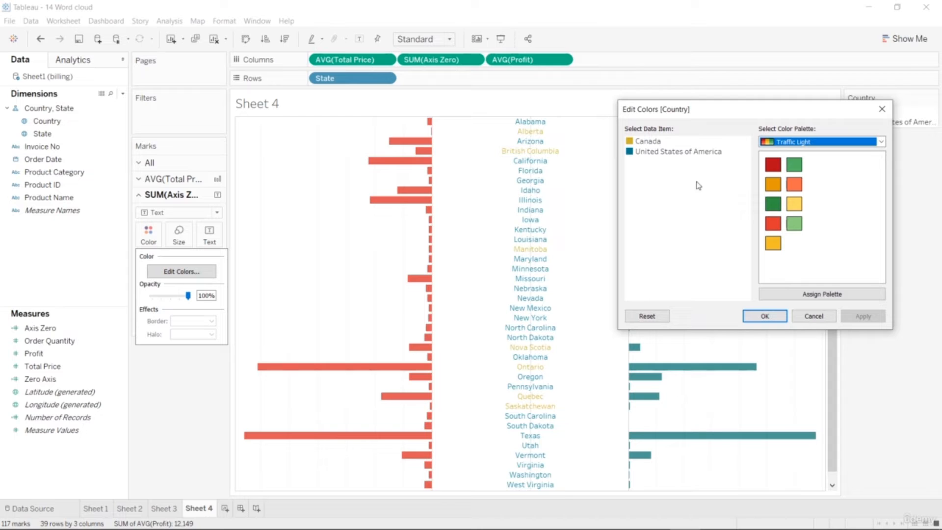
click(633, 154)
click(772, 164)
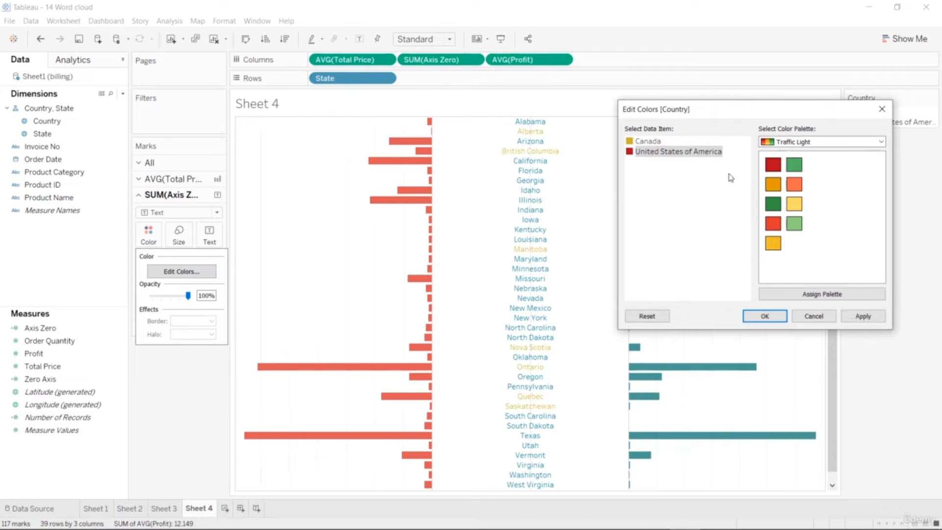
click(691, 191)
click(631, 144)
click(772, 204)
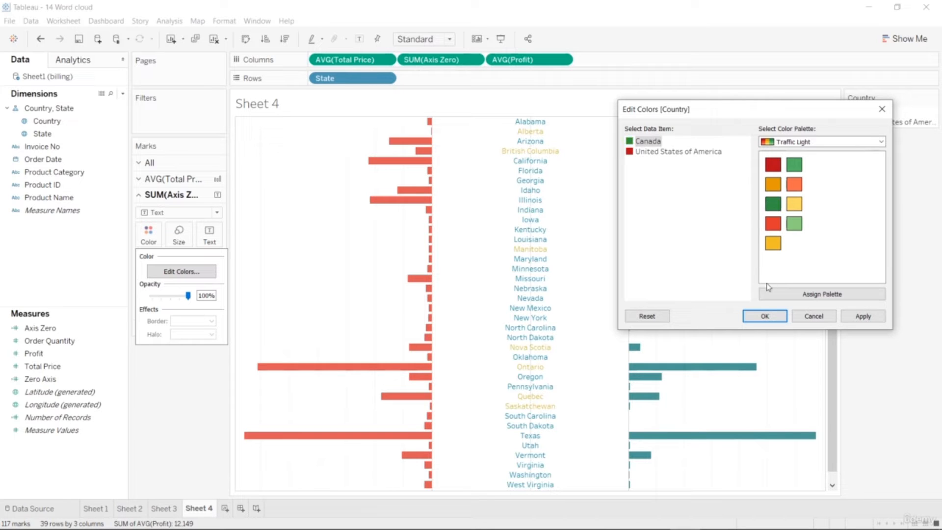
click(862, 316)
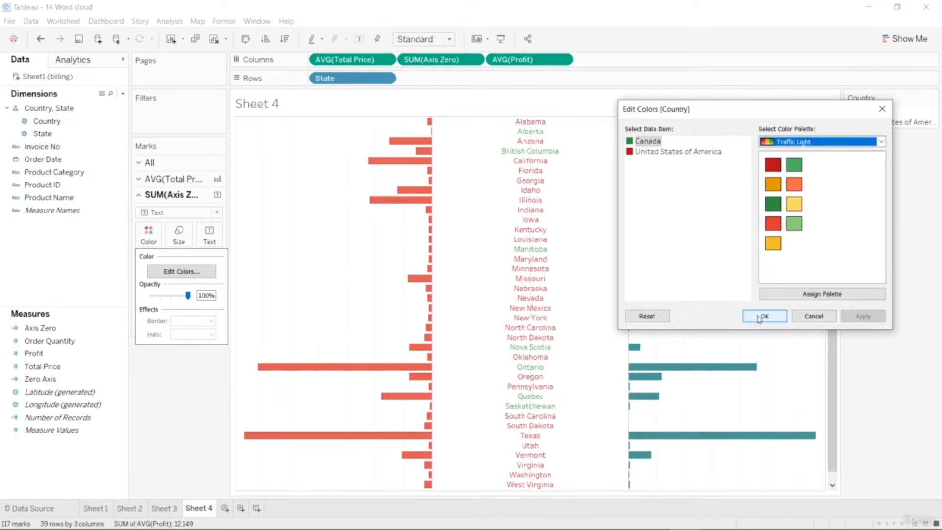
Recolour the state labels from the Nuriel Stone palette, with dark blue for Canada and dark gold for United States of America.
click(882, 143)
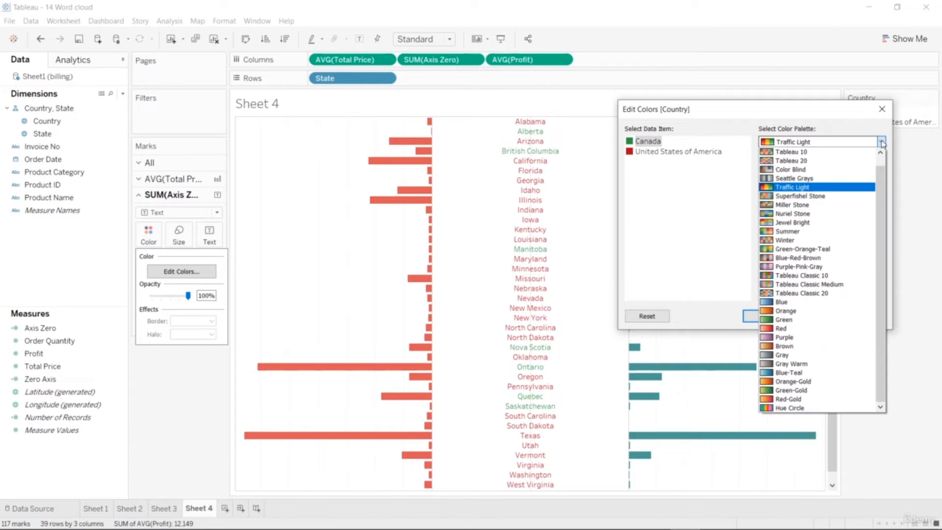
click(857, 220)
click(774, 205)
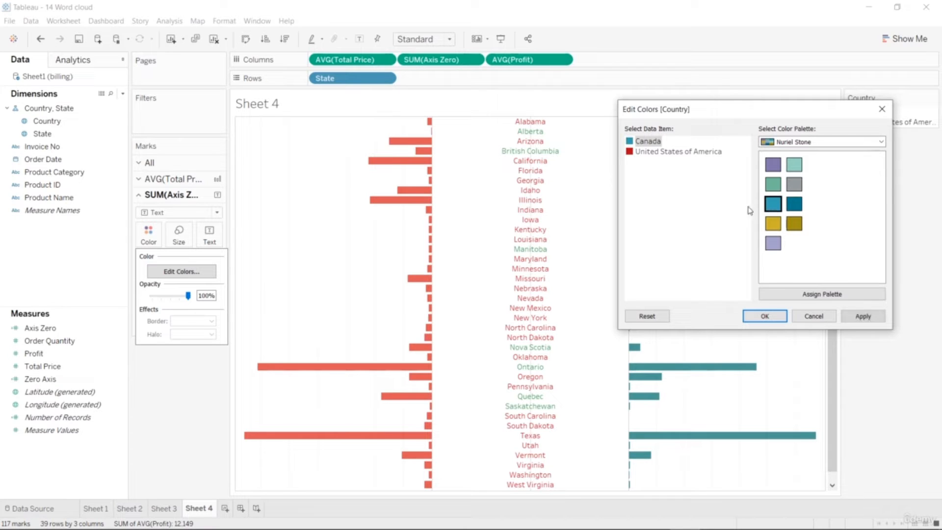
click(629, 142)
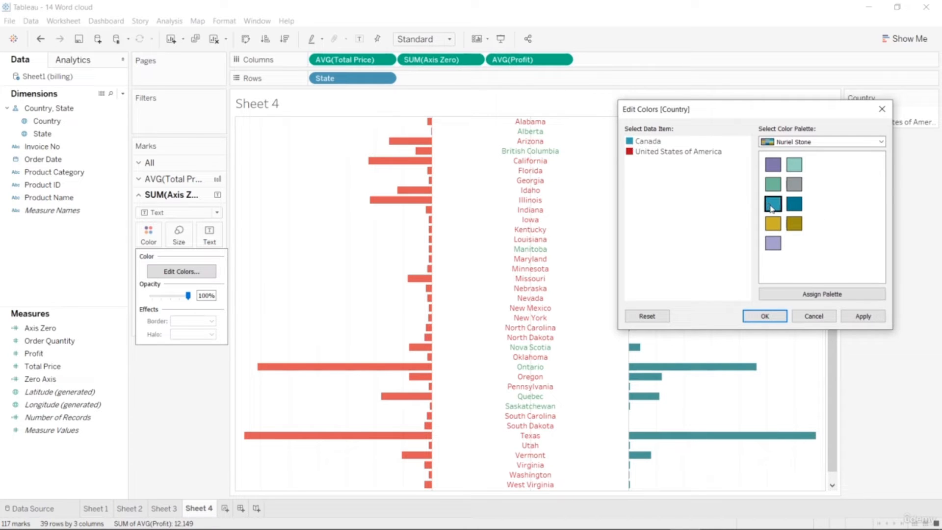
click(632, 153)
click(773, 165)
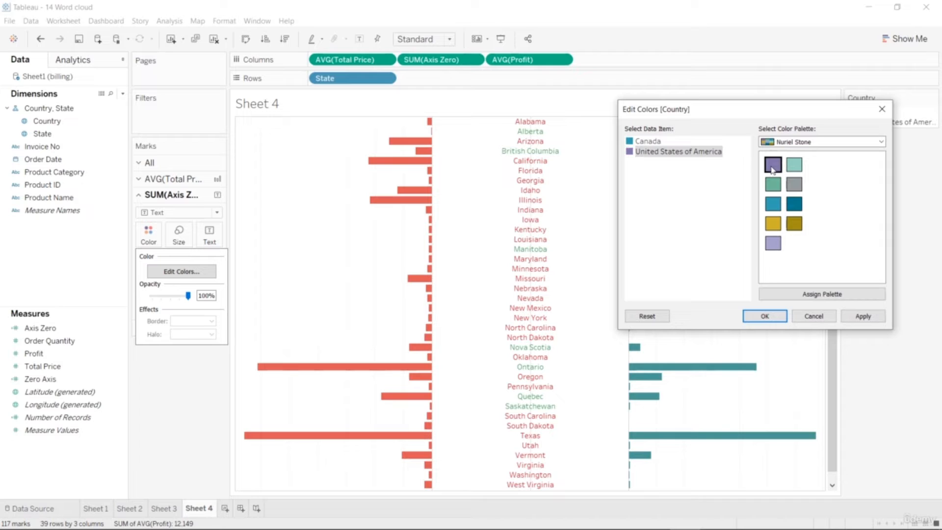
click(637, 145)
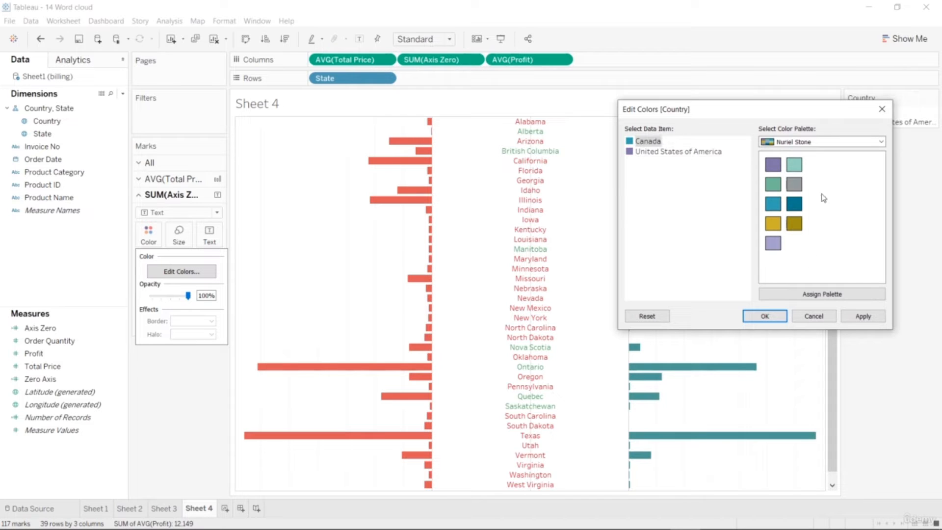
click(791, 210)
click(632, 153)
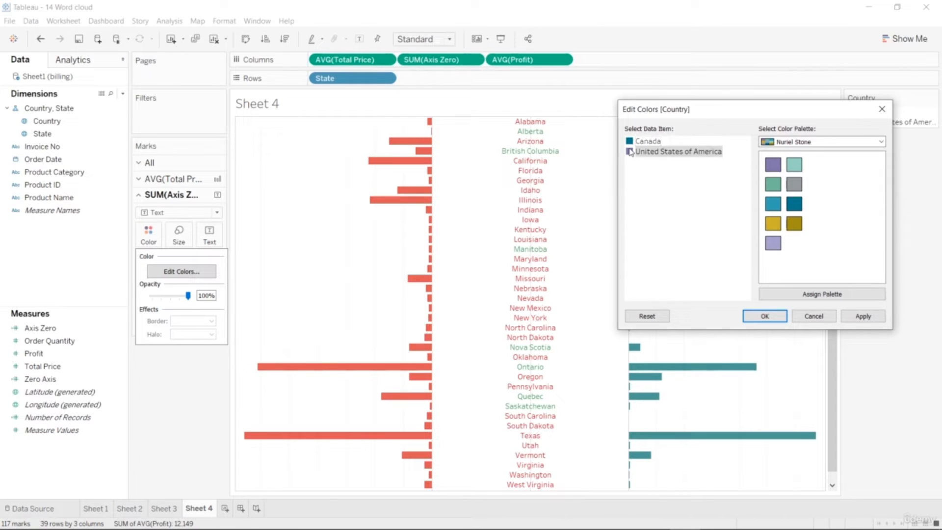
click(792, 226)
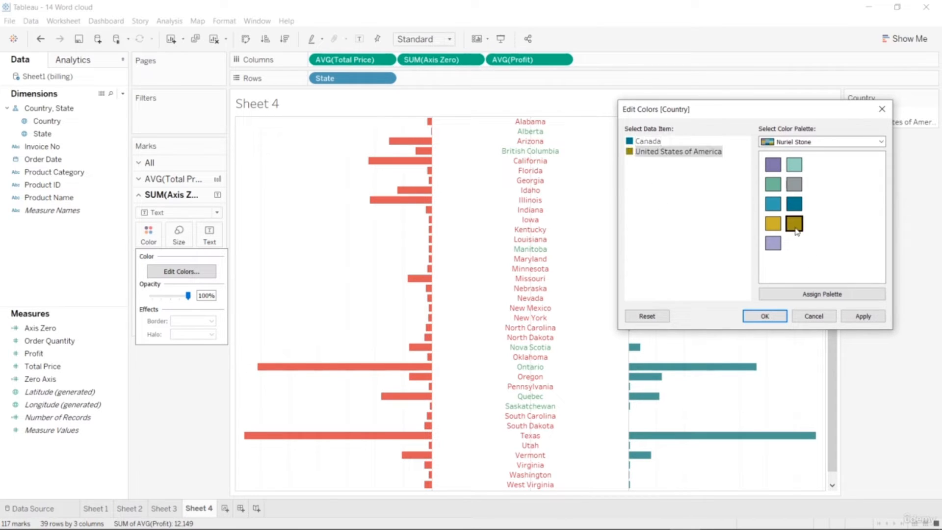
click(767, 316)
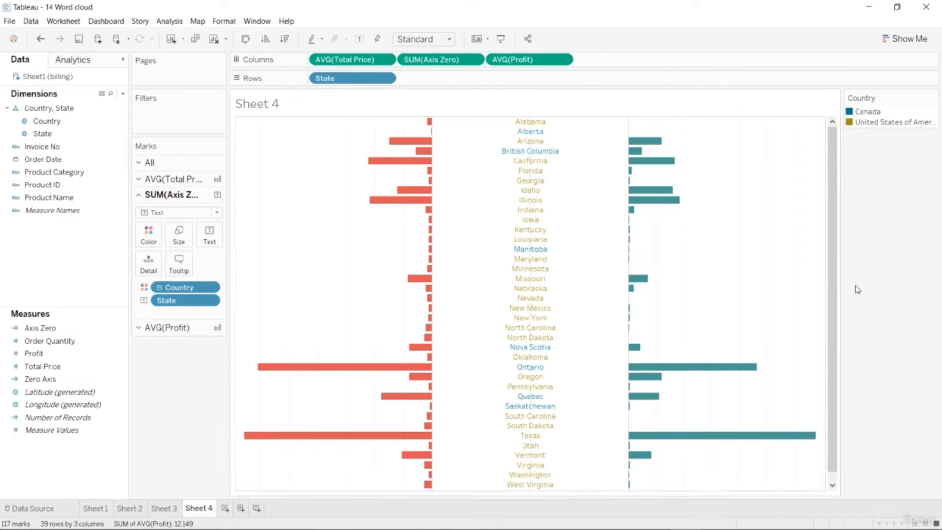
Recolour the state labels from the Automatic palette, with purple for United States of America and red for Canada.
click(146, 241)
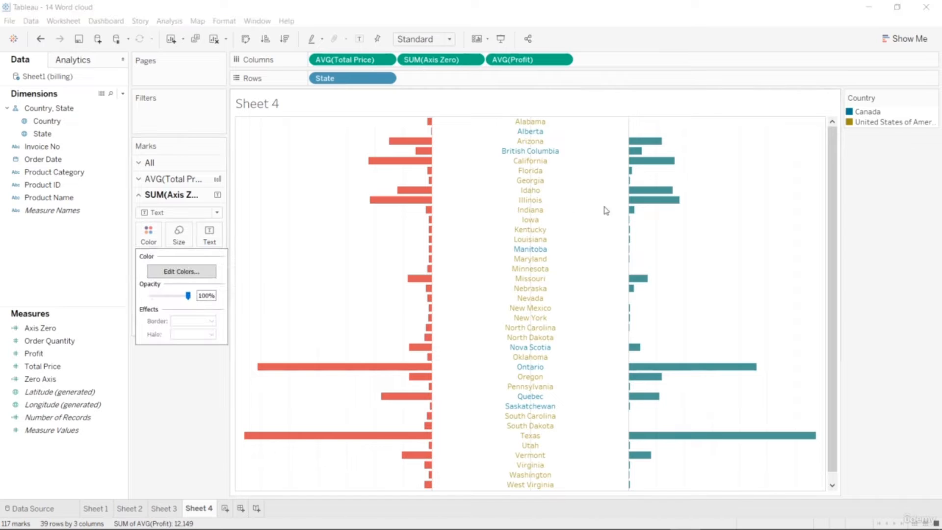
click(196, 273)
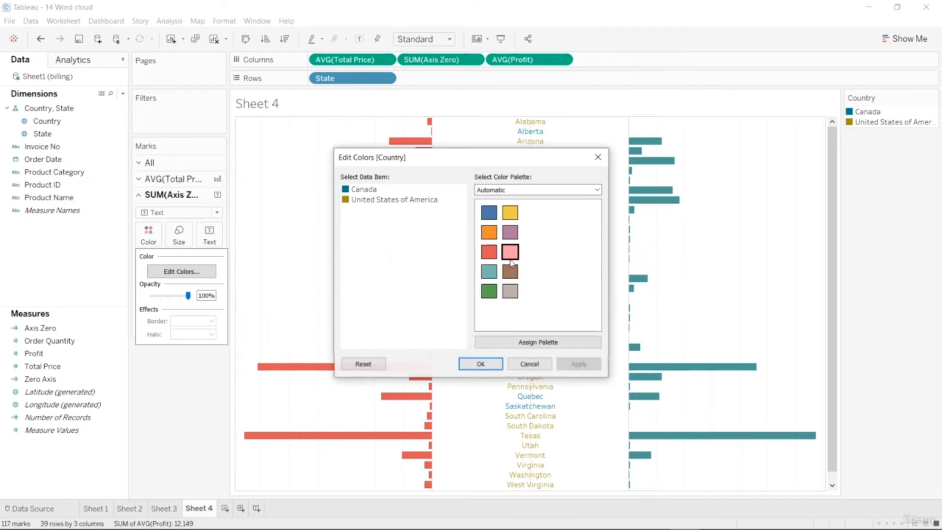
click(347, 200)
click(509, 232)
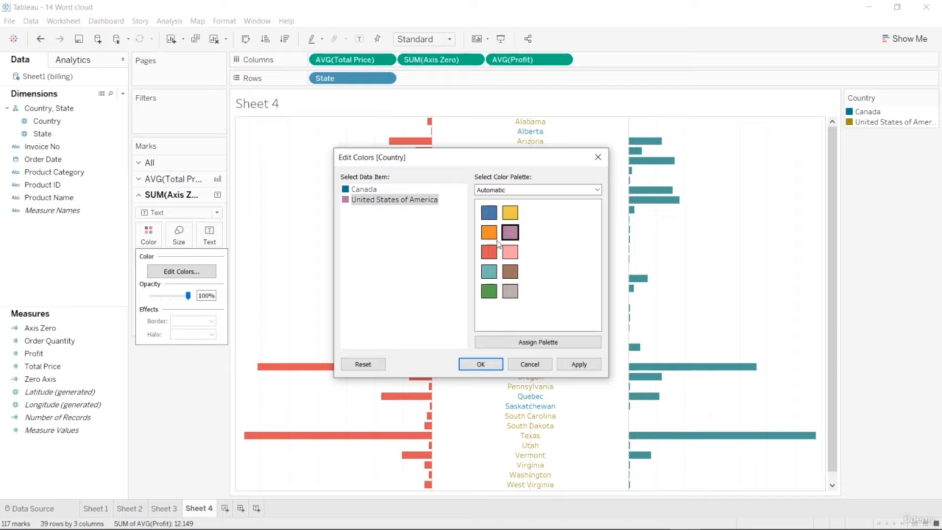
click(347, 190)
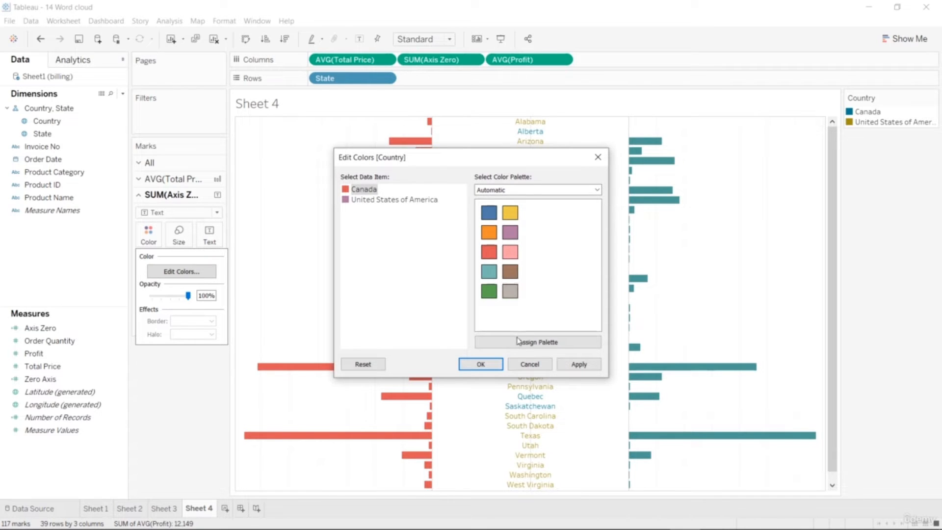
click(483, 364)
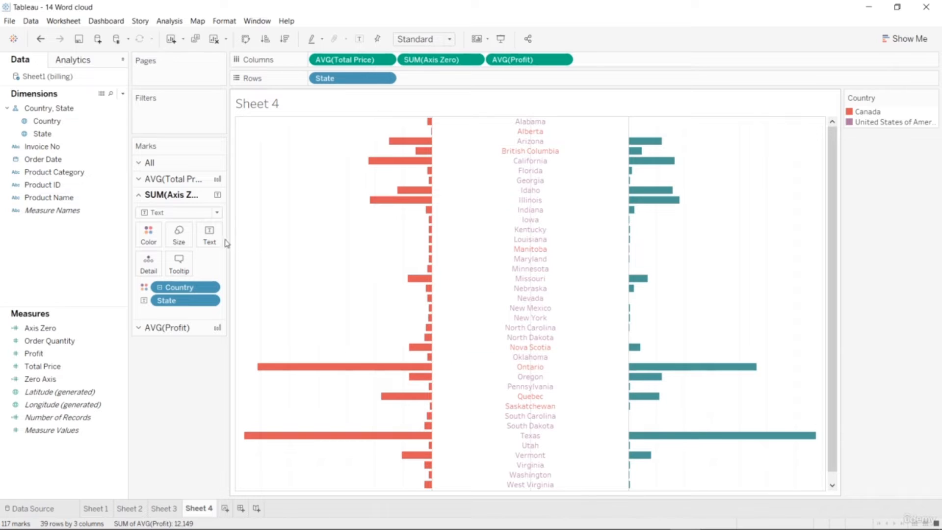
Recolour the United States of America state labels blue from the Automatic palette.
click(149, 239)
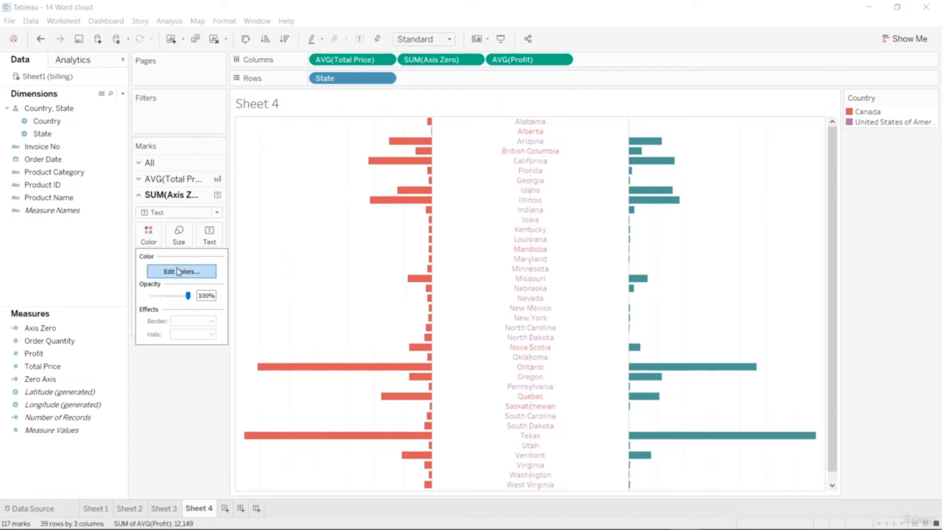
click(181, 271)
drag(502, 162, 794, 112)
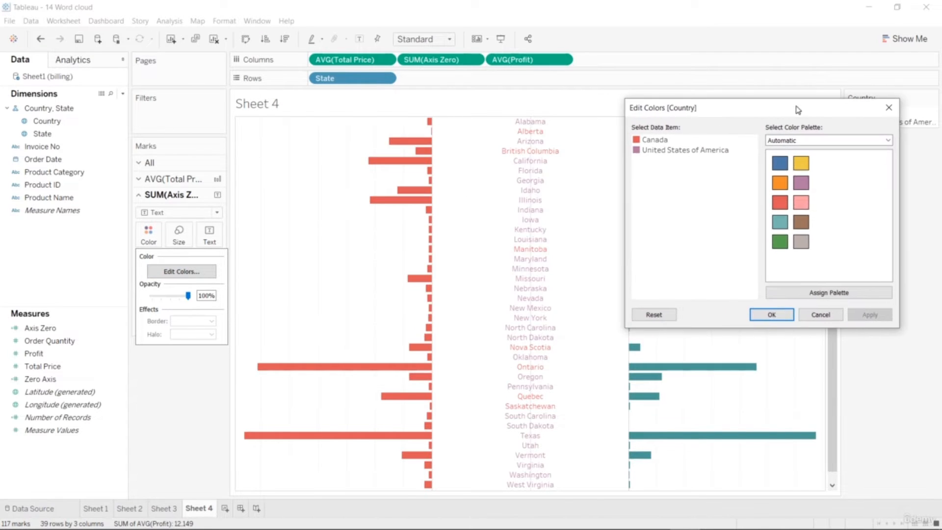
click(652, 150)
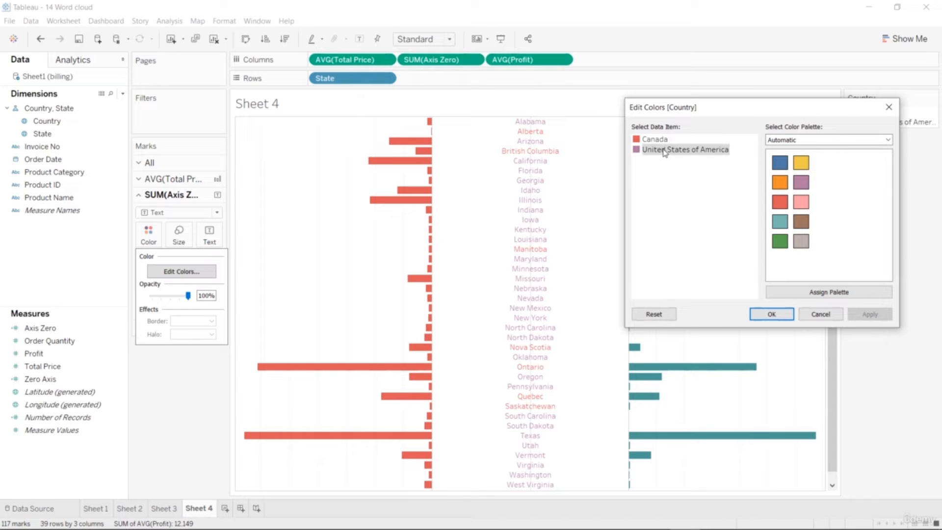
click(779, 163)
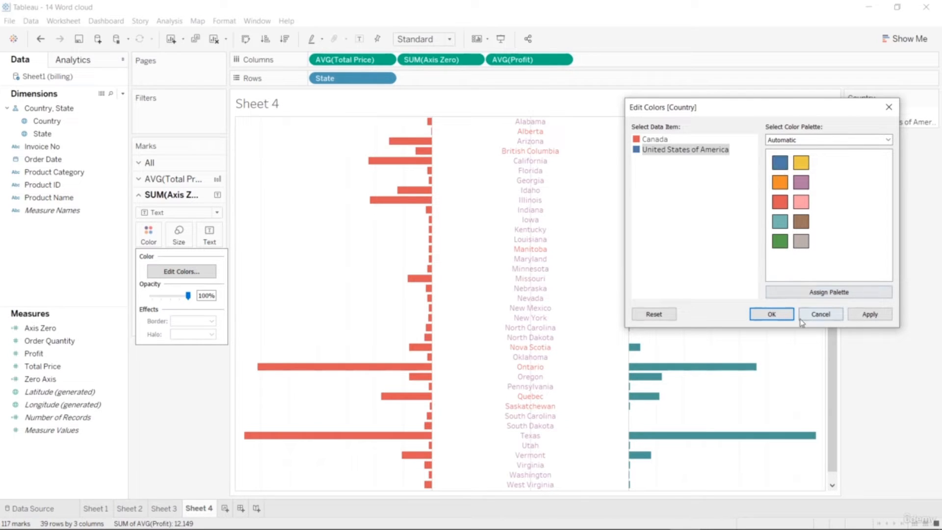
click(755, 311)
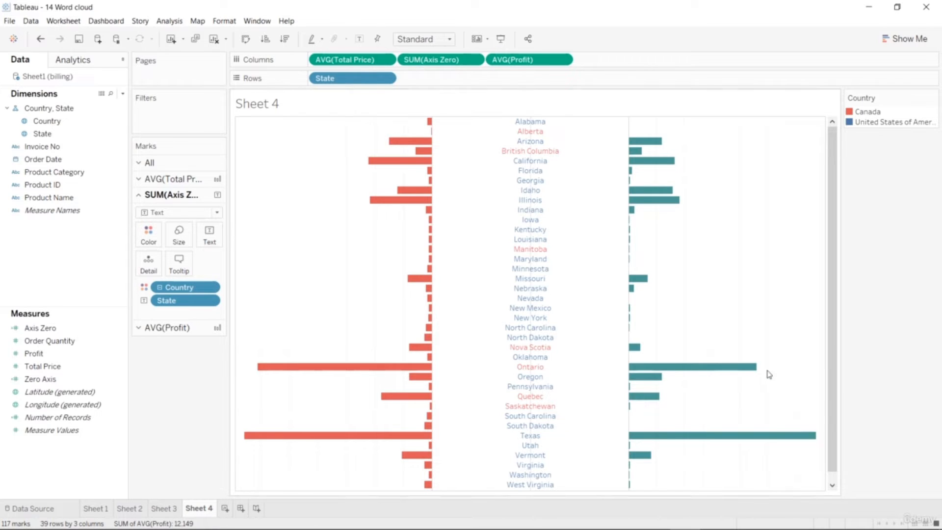
Examine the AVG(Profit) bar details for Ontario and Texas and the remaining states at the end of the chart.
mouse_move(744, 375)
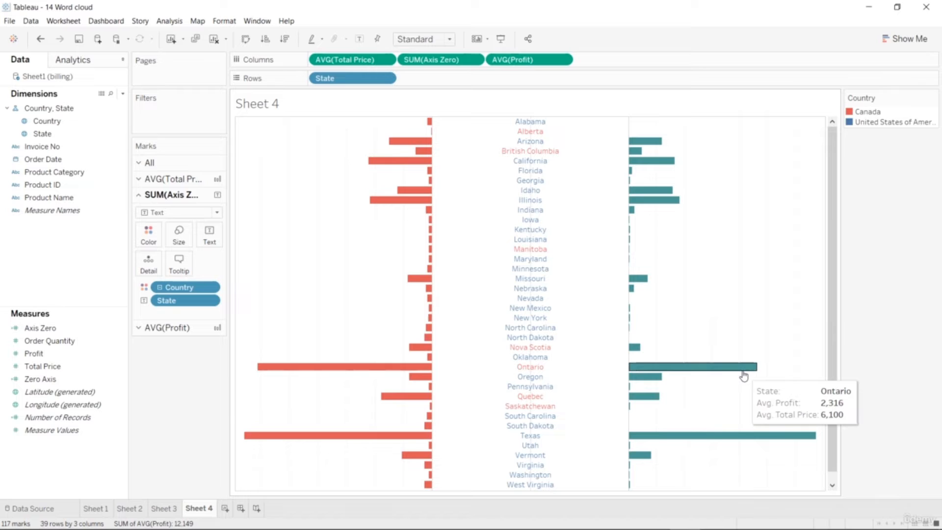
mouse_move(737, 443)
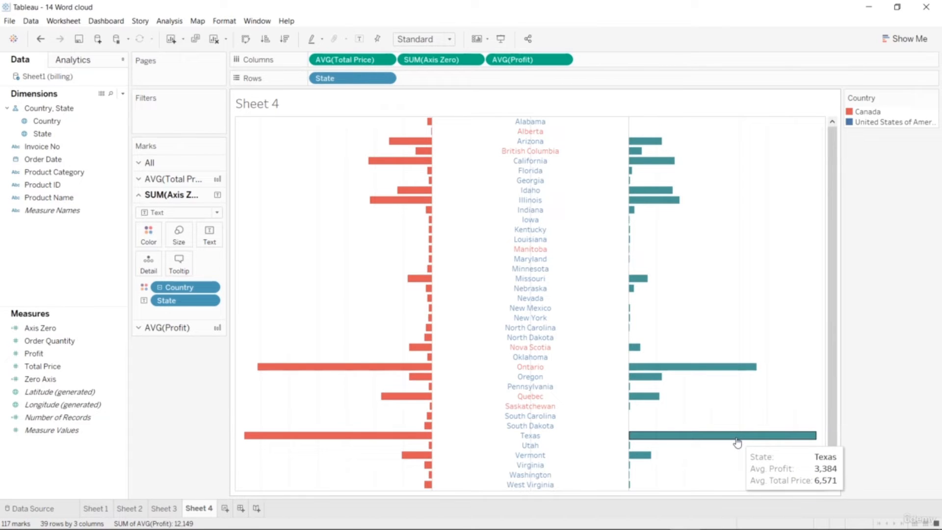
drag(834, 343, 822, 402)
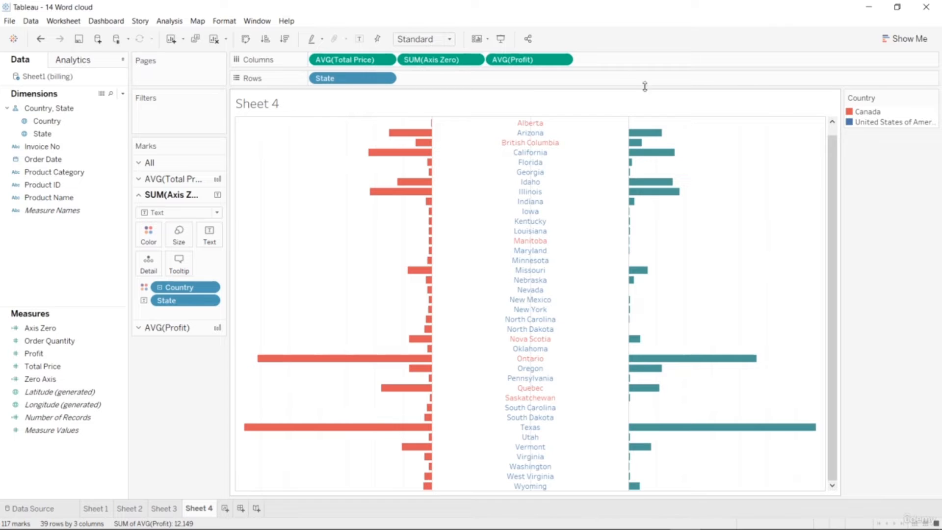
Try removing SUM(Axis Zero) from the columns and undo the removal.
click(474, 60)
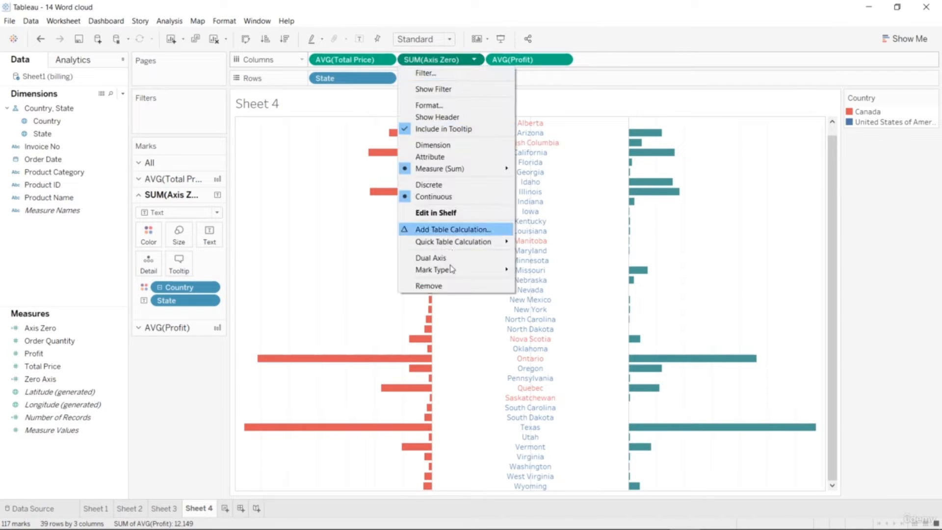
click(448, 288)
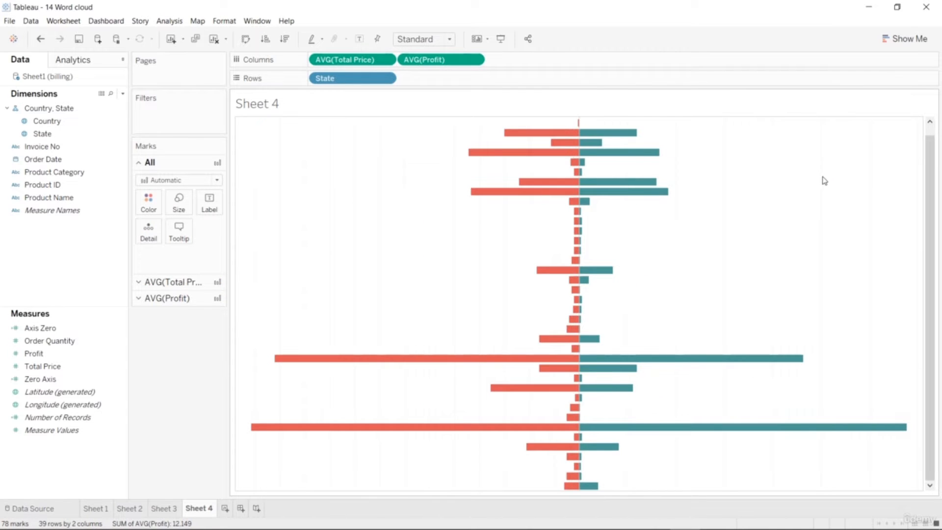
key(ctrl+z)
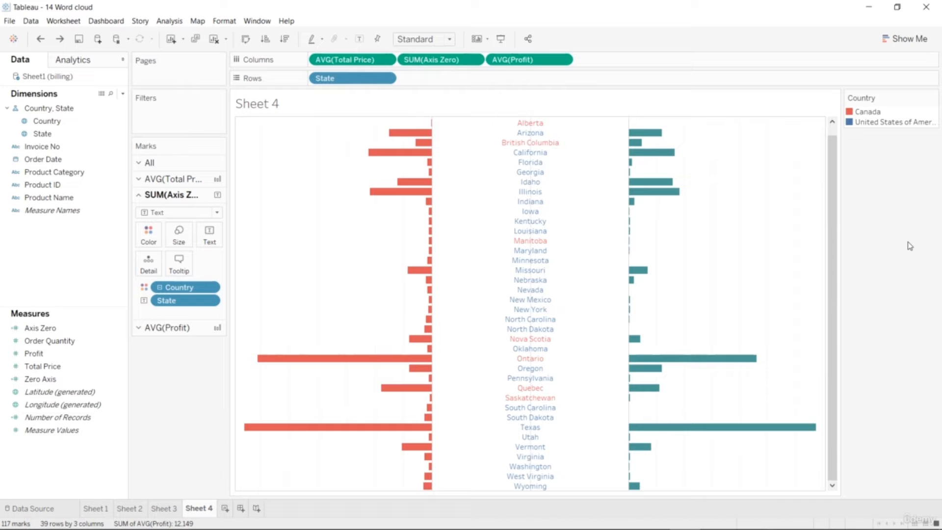
Try Left horizontal alignment on the state labels and settle on Center, leaving the label text as <State>.
click(209, 235)
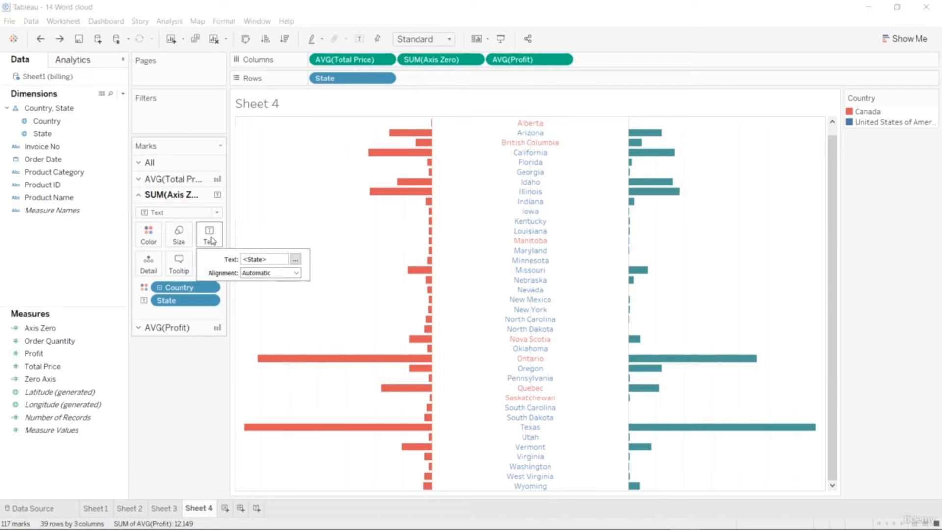
click(295, 259)
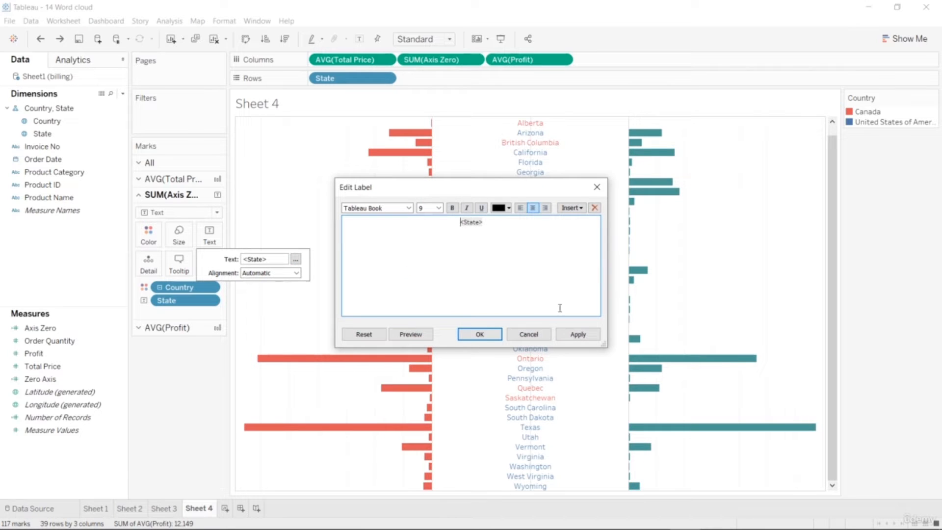
click(529, 334)
click(296, 273)
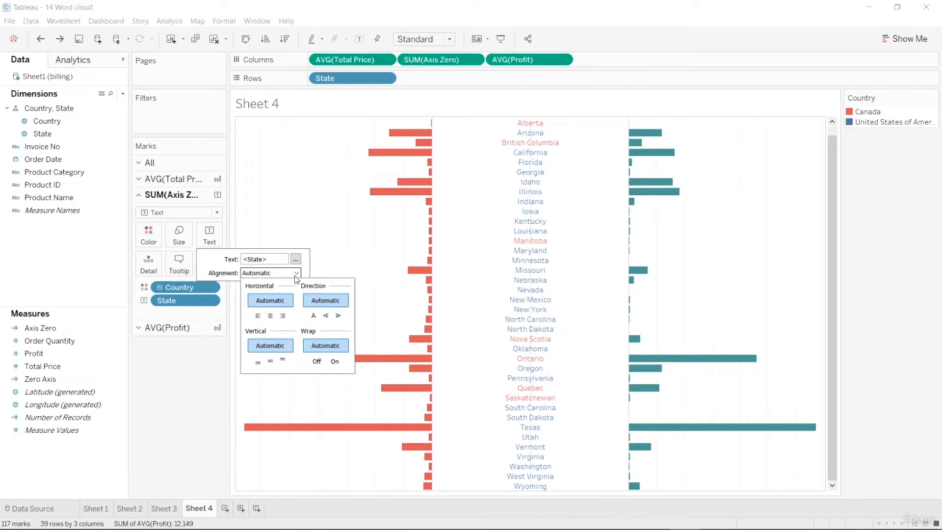
click(257, 316)
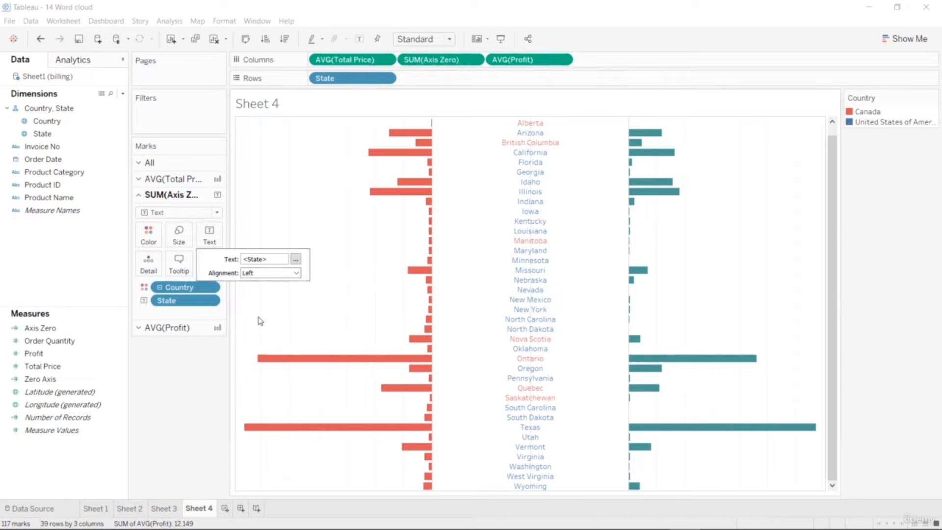
click(296, 273)
click(269, 316)
click(296, 273)
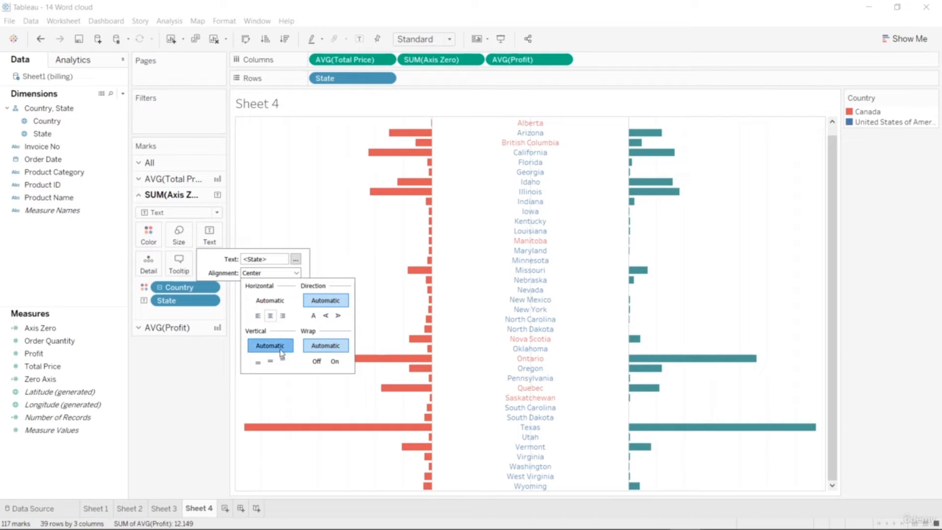
click(313, 349)
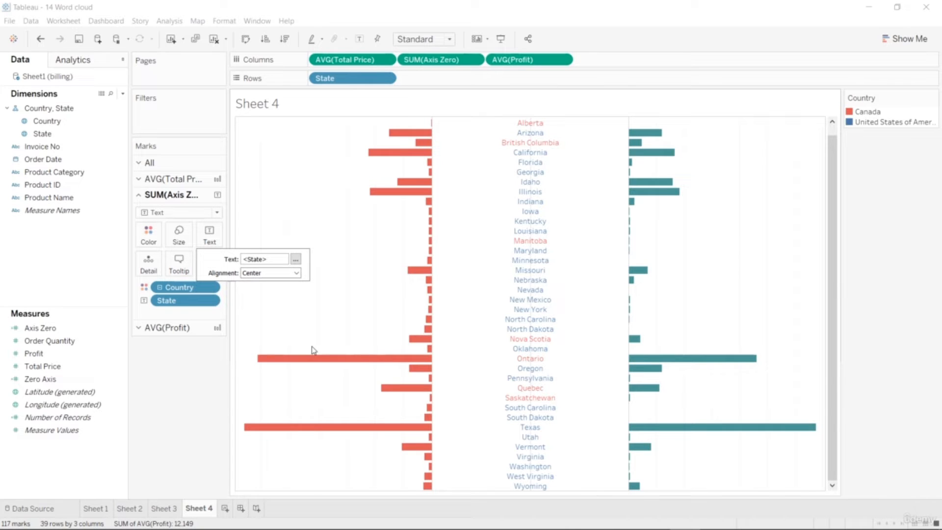
click(167, 381)
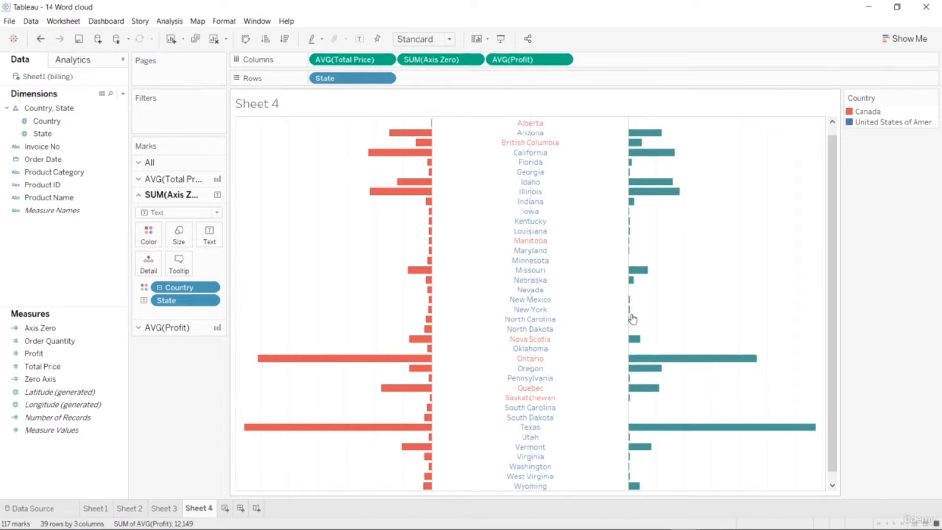
scroll(632, 319, up, 2)
scroll(766, 364, down, 2)
scroll(765, 364, up, 2)
scroll(765, 366, down, 2)
mouse_move(318, 364)
mouse_move(569, 527)
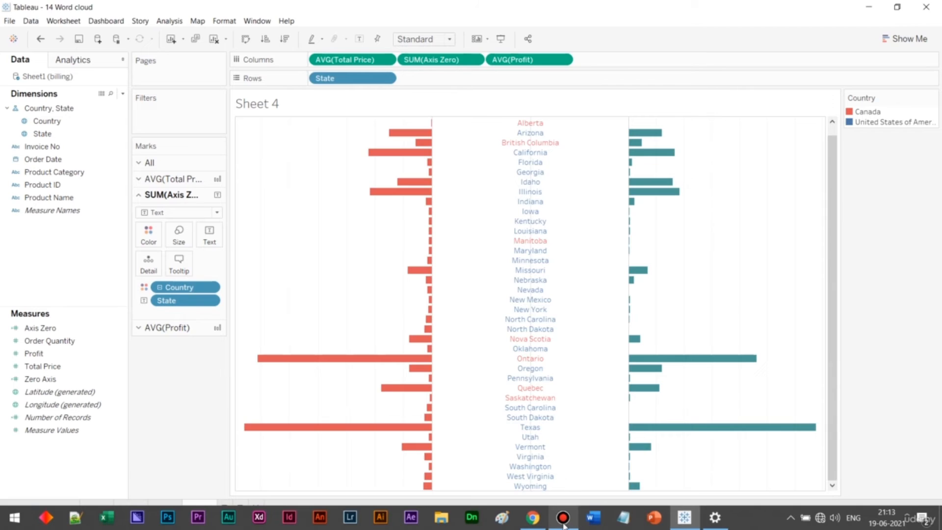
click(563, 525)
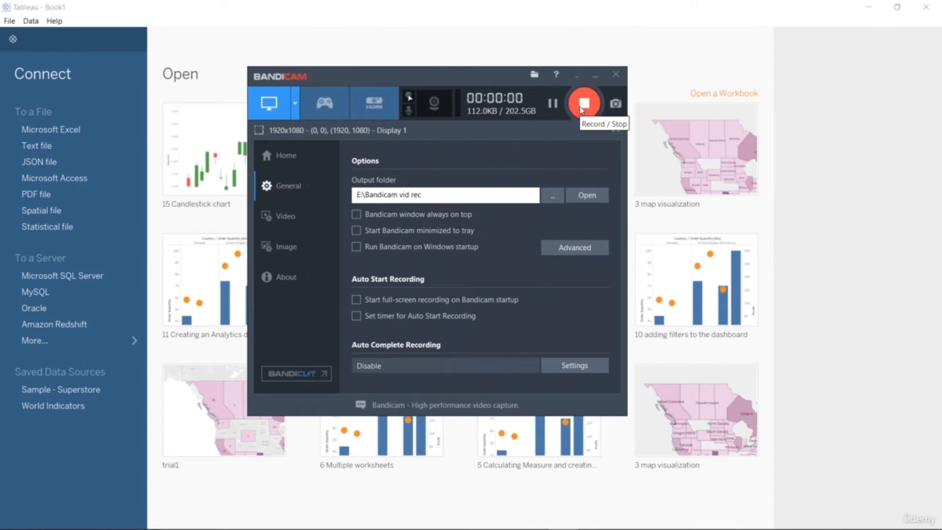
click(583, 104)
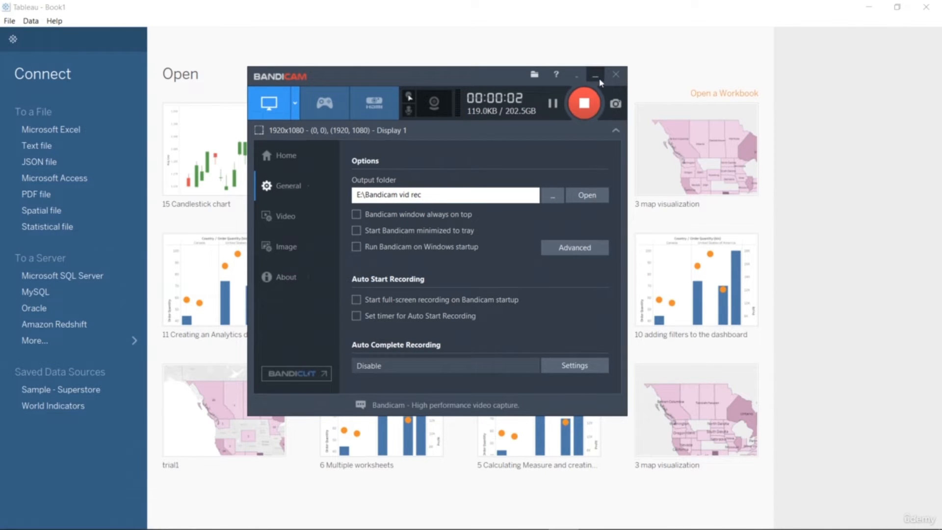
click(594, 76)
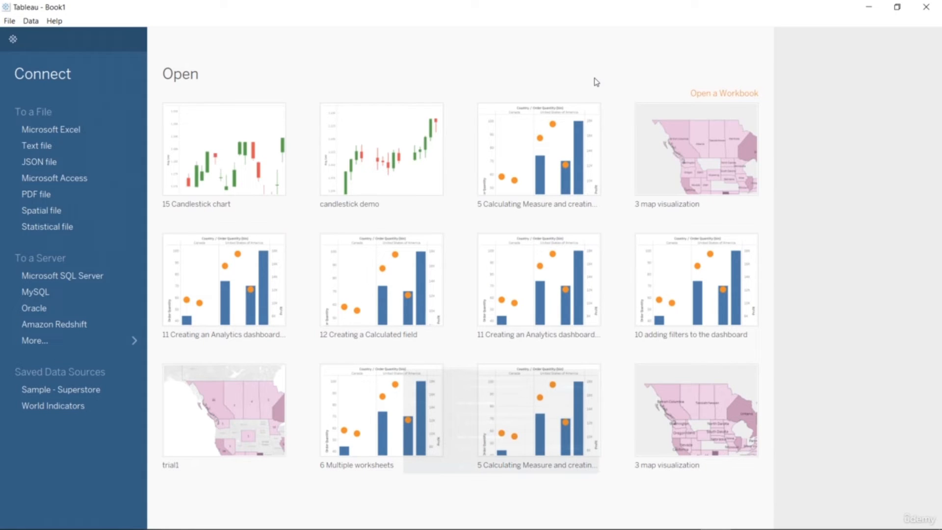
Connect the new workbook to the Excel file billing.xls and go to Sheet 1.
click(69, 130)
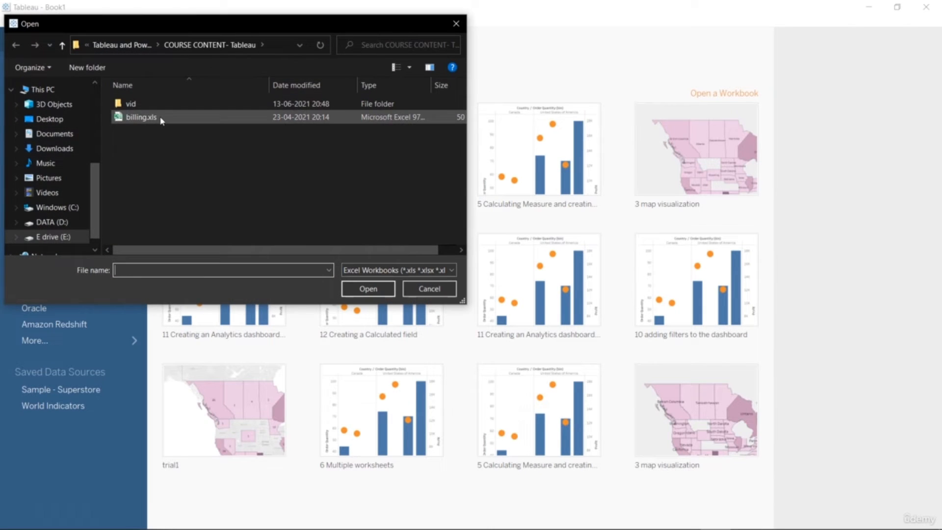
double_click(162, 122)
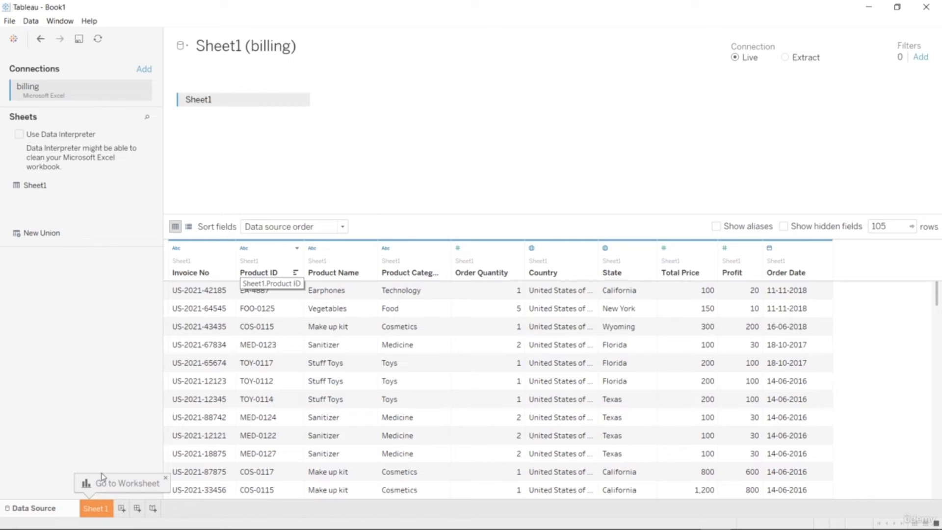
click(100, 507)
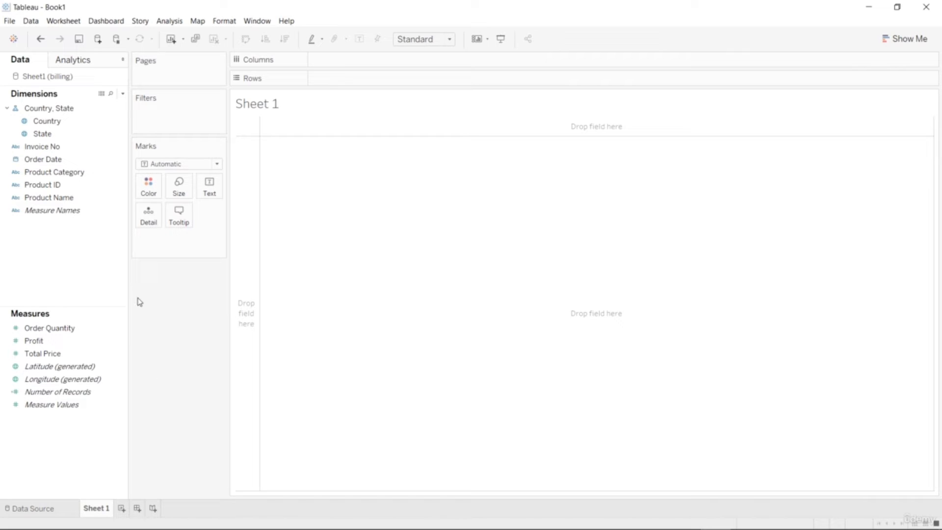
click(77, 210)
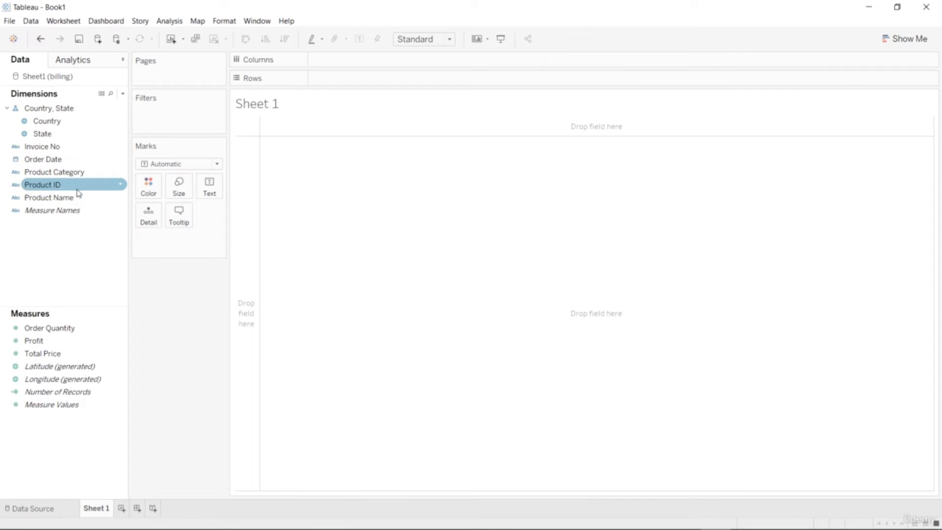
Label and colour the marks by Product Name and size them by Profit.
drag(77, 200, 215, 184)
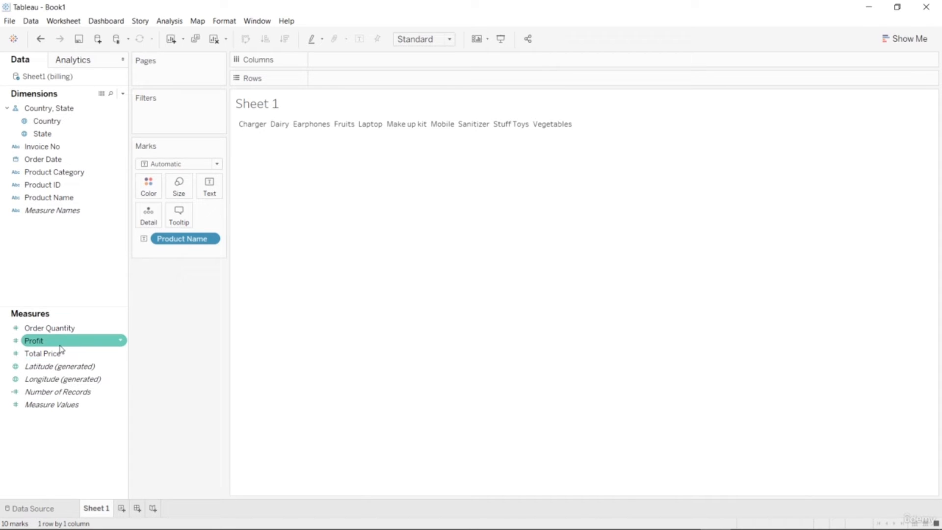
drag(60, 350, 178, 193)
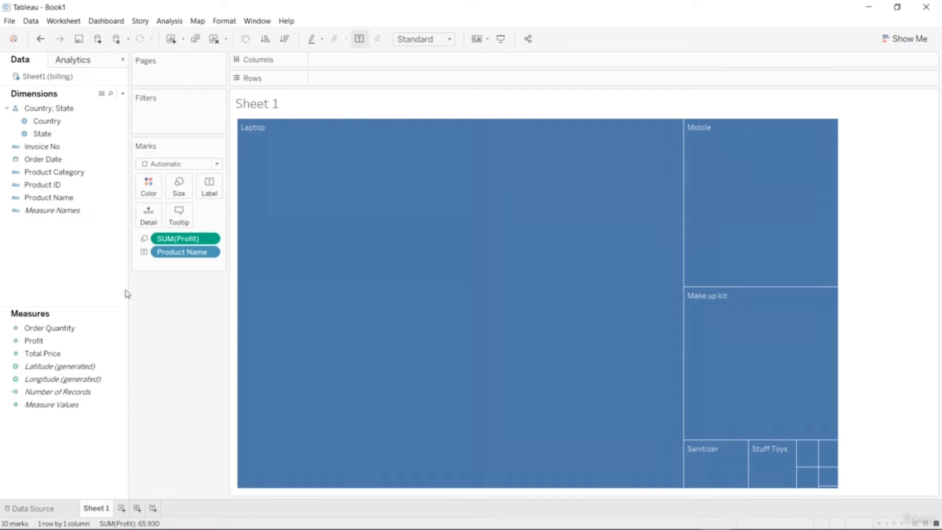
drag(86, 203, 152, 188)
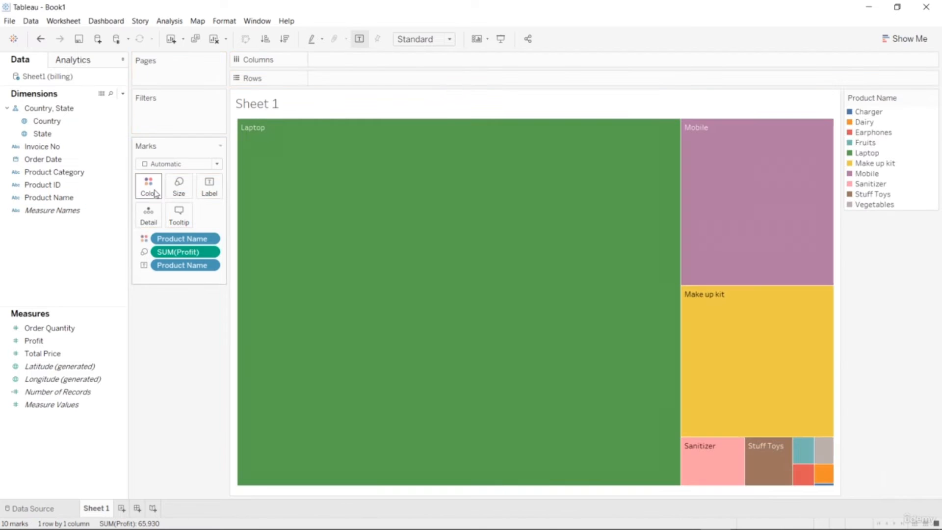
Replace SUM(Profit) with Order Quantity as the measure that sizes the product marks.
click(122, 327)
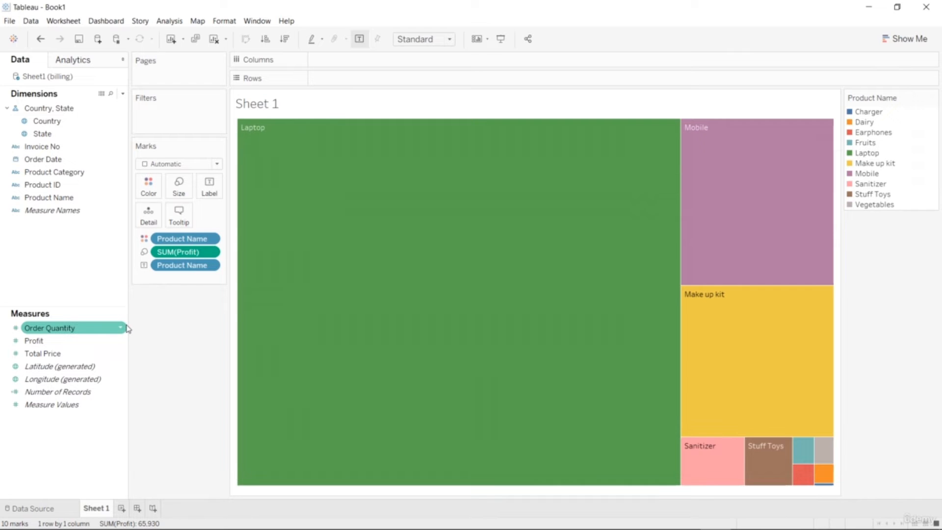
click(210, 252)
click(205, 437)
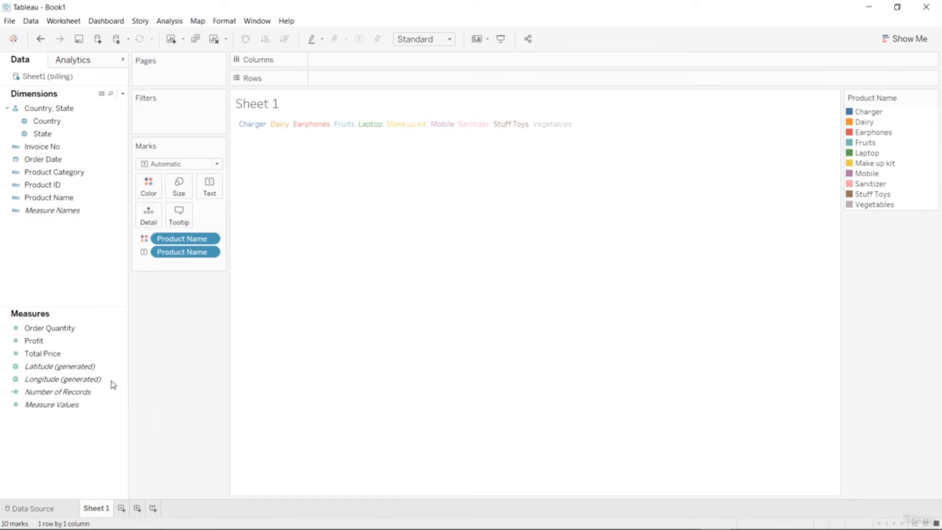
drag(49, 327, 181, 189)
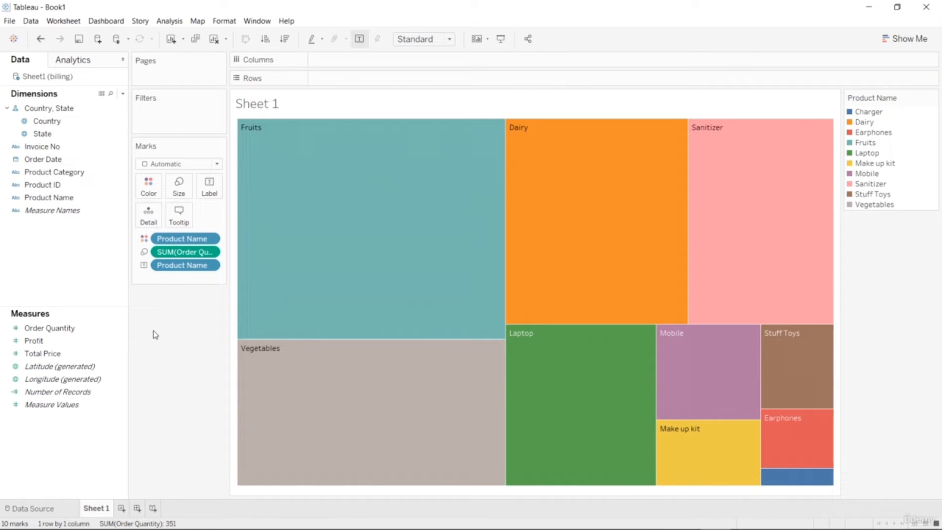
Recolour the Vegetables product light green using the Tableau 20 palette.
click(148, 187)
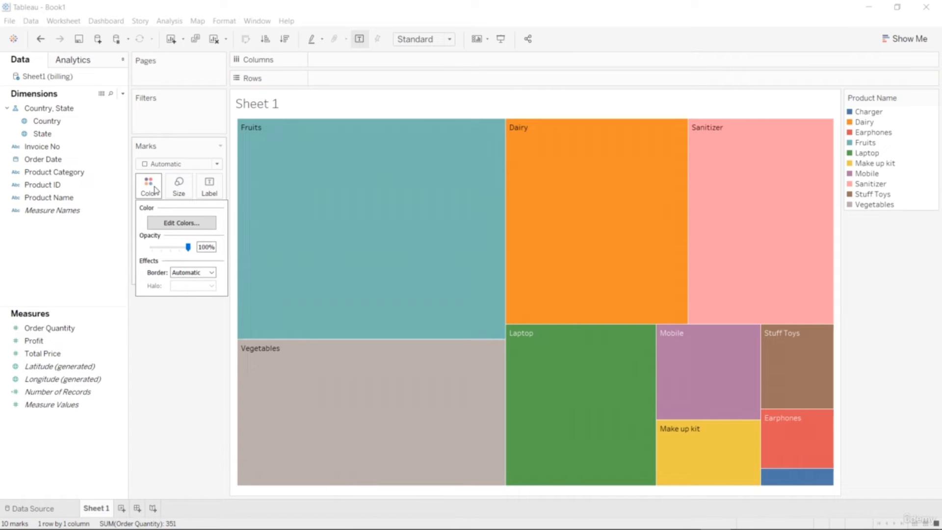
click(189, 224)
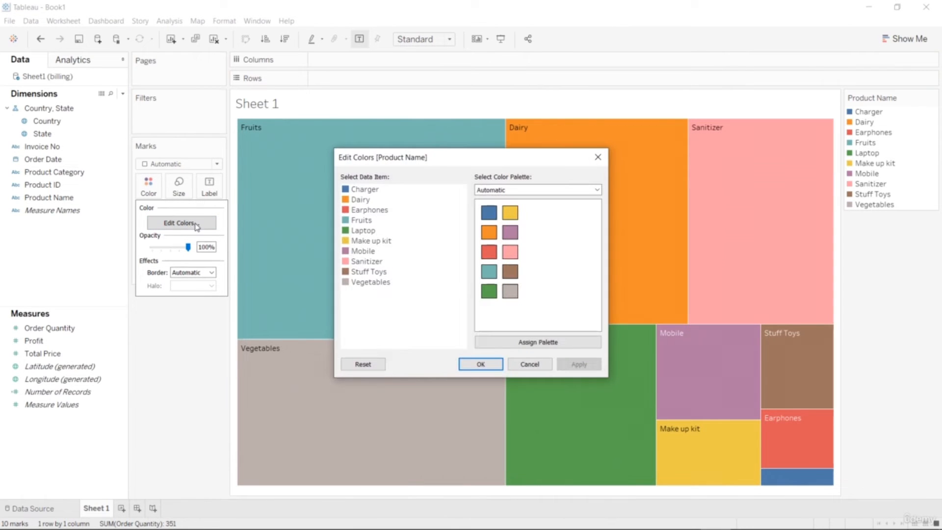
click(347, 283)
click(597, 190)
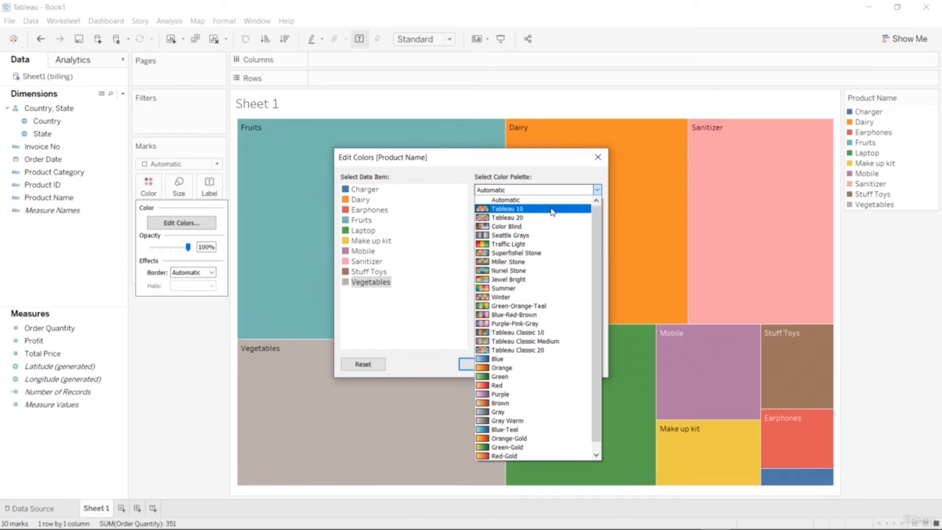
click(552, 210)
click(597, 190)
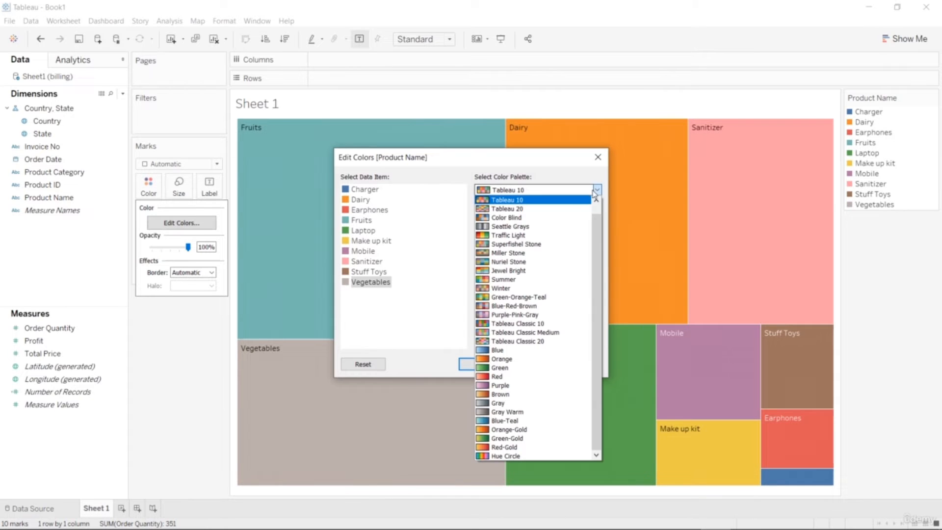
click(563, 210)
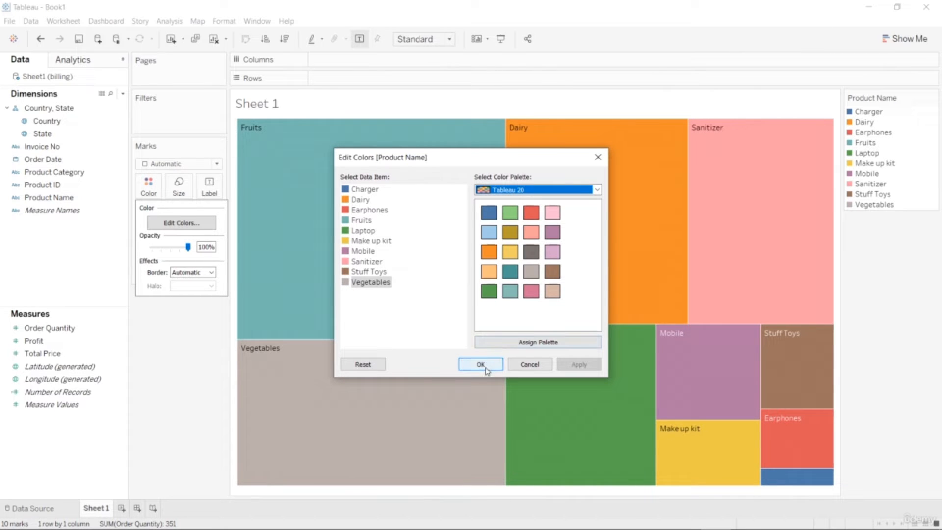
click(491, 274)
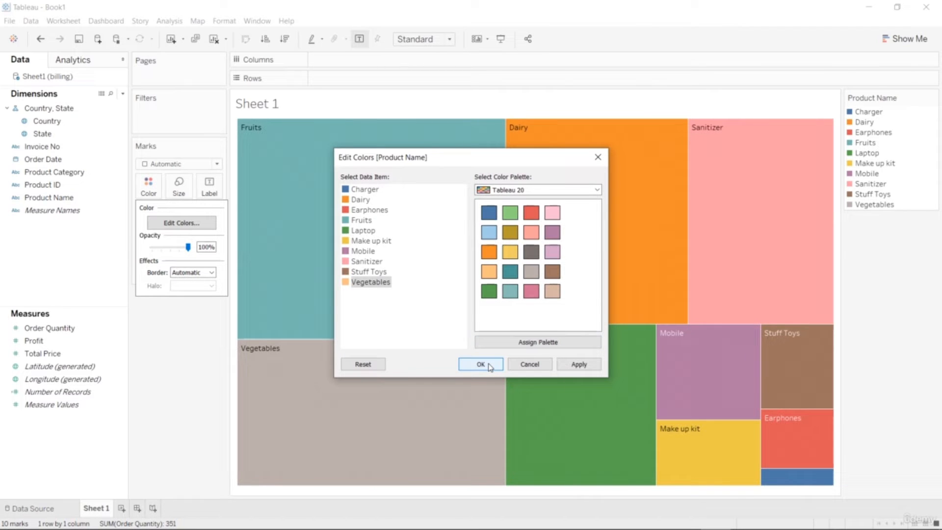
click(510, 213)
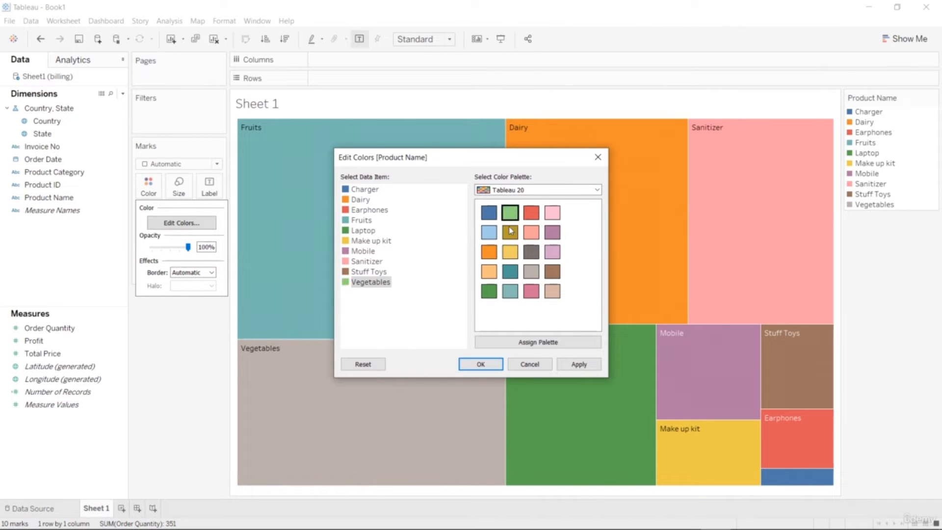
click(481, 364)
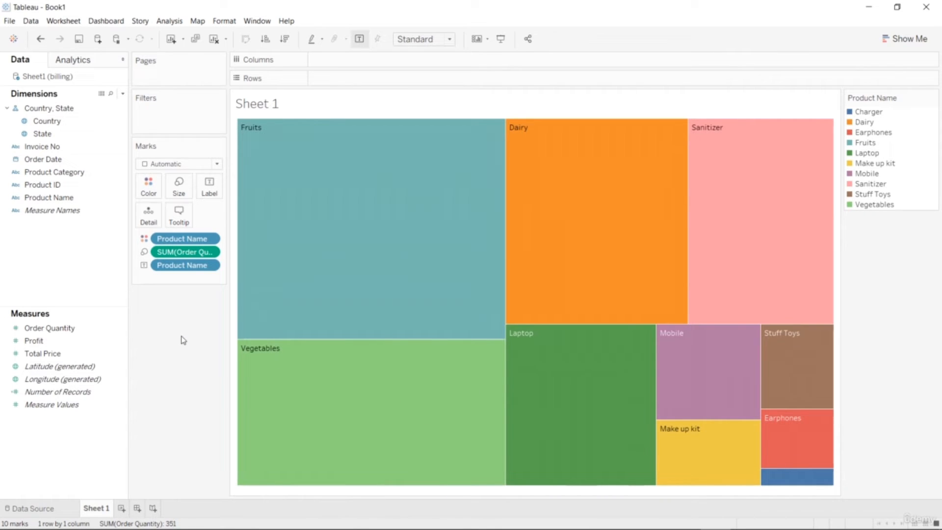
Change the mark type to Text and narrow the Product Name legend to give the word cloud more width.
click(217, 165)
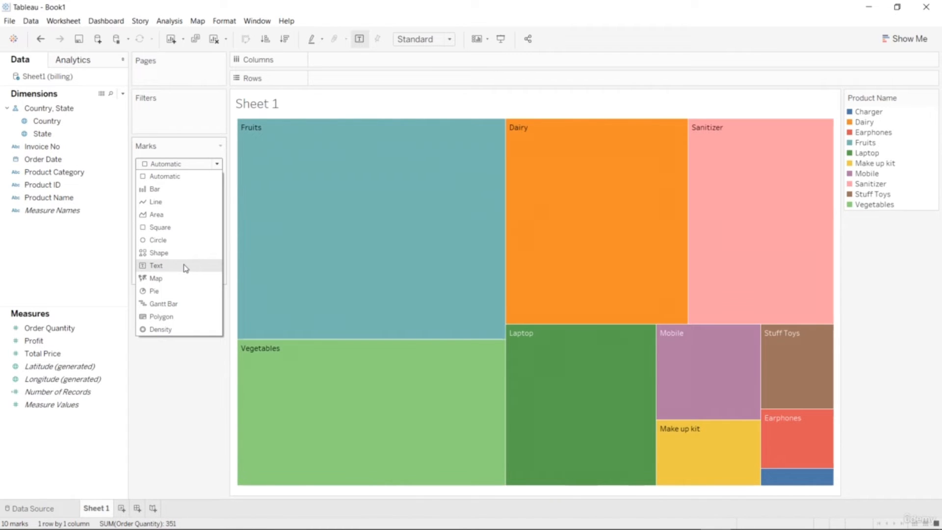
click(155, 265)
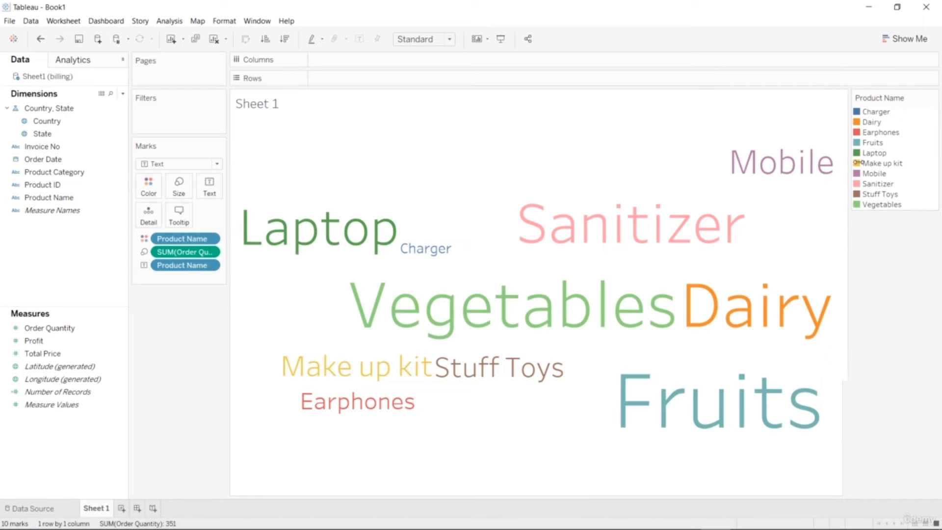
drag(857, 162, 902, 170)
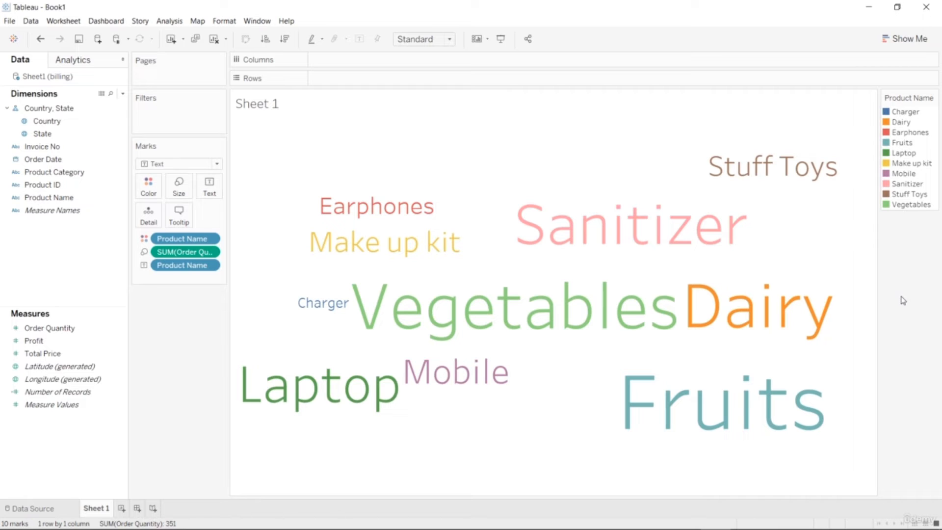
Add Order Quantity to the marks' tooltip and check the tooltips of several product words.
mouse_move(630, 303)
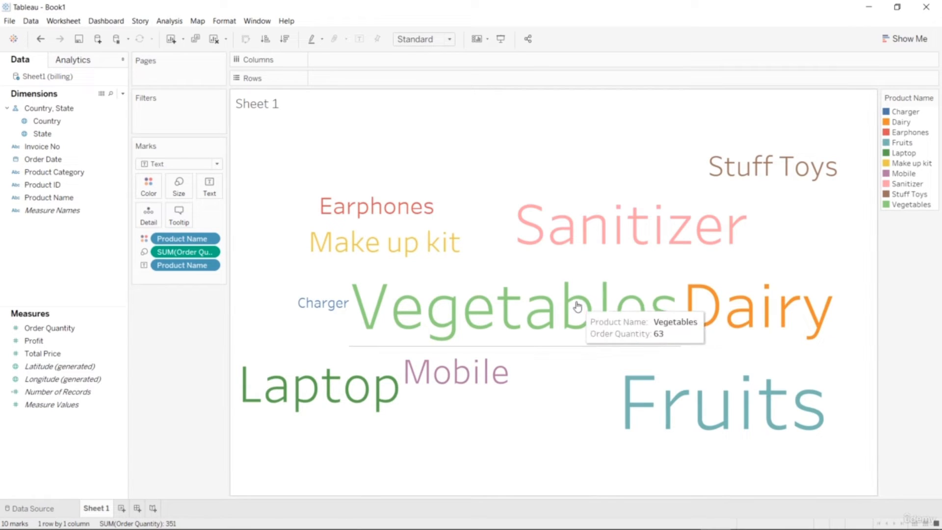
mouse_move(717, 301)
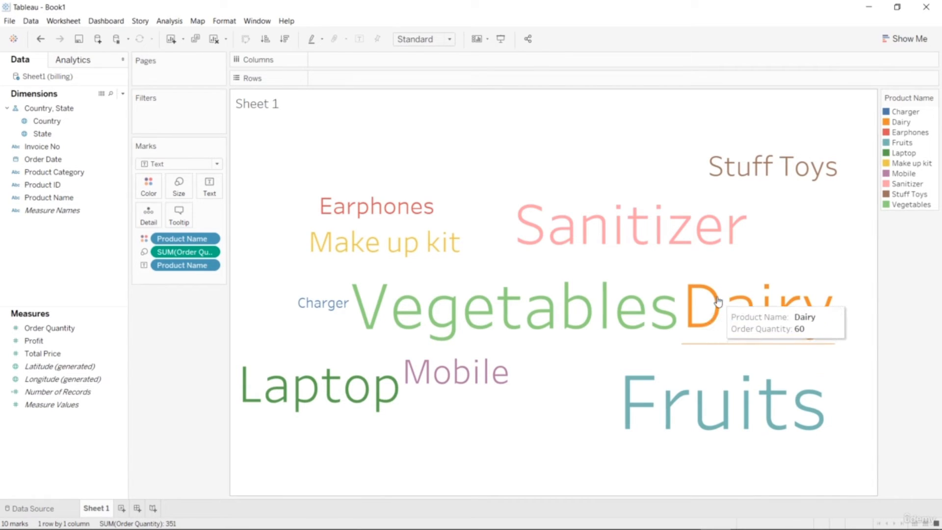
mouse_move(614, 317)
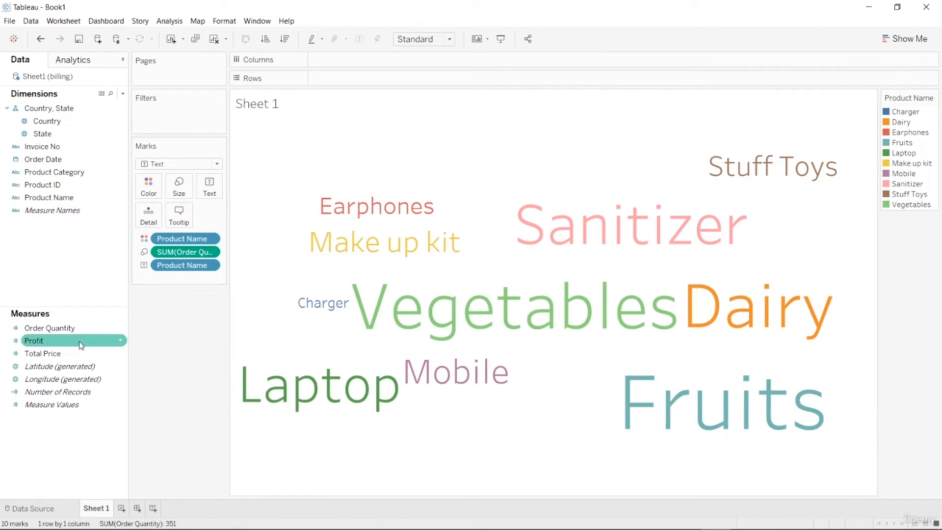
drag(70, 336, 180, 221)
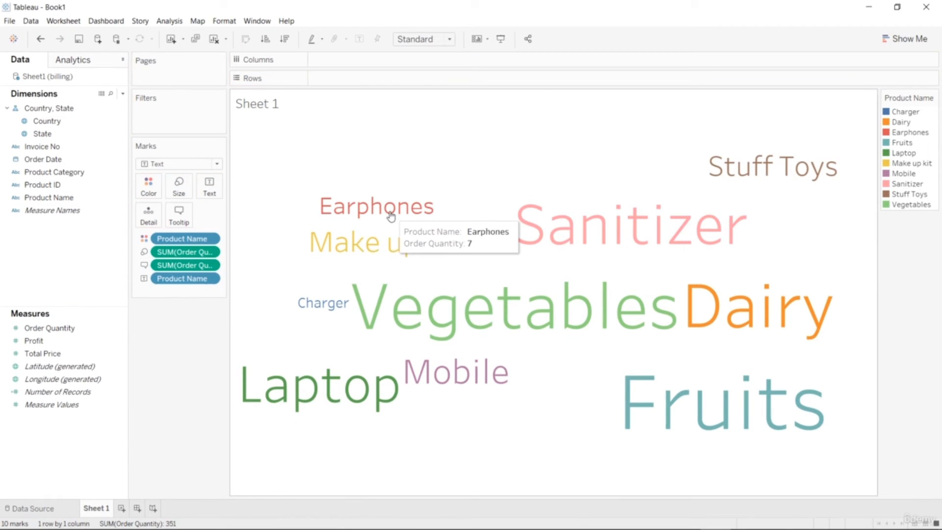
mouse_move(389, 246)
mouse_move(326, 305)
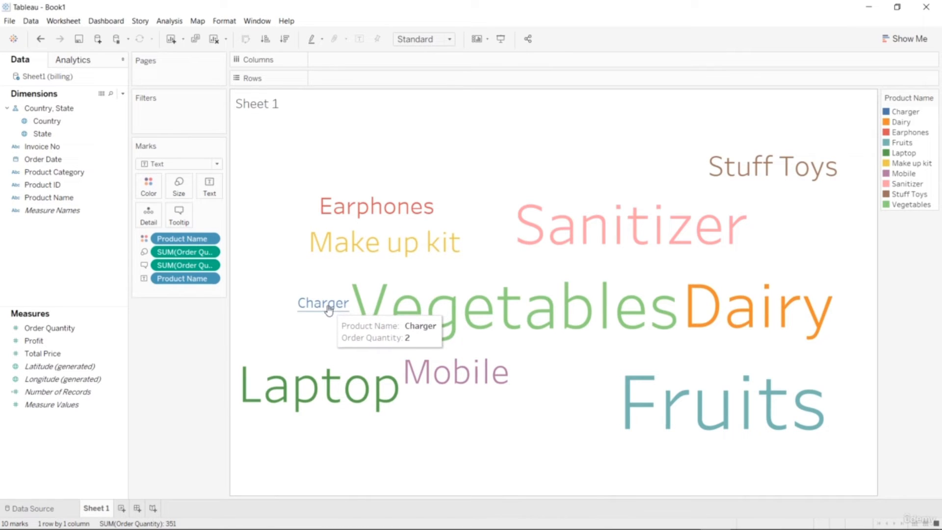
mouse_move(722, 430)
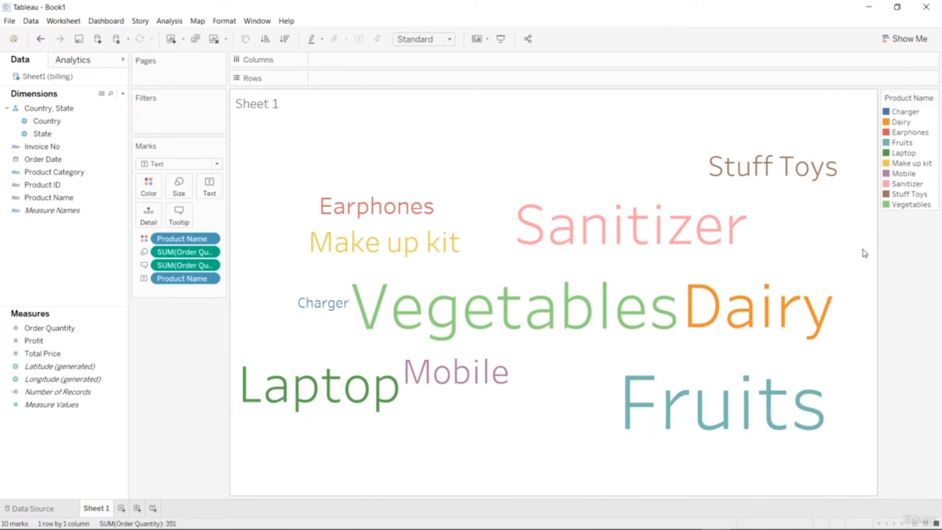
Create a new worksheet and show the State field as text marks.
click(121, 508)
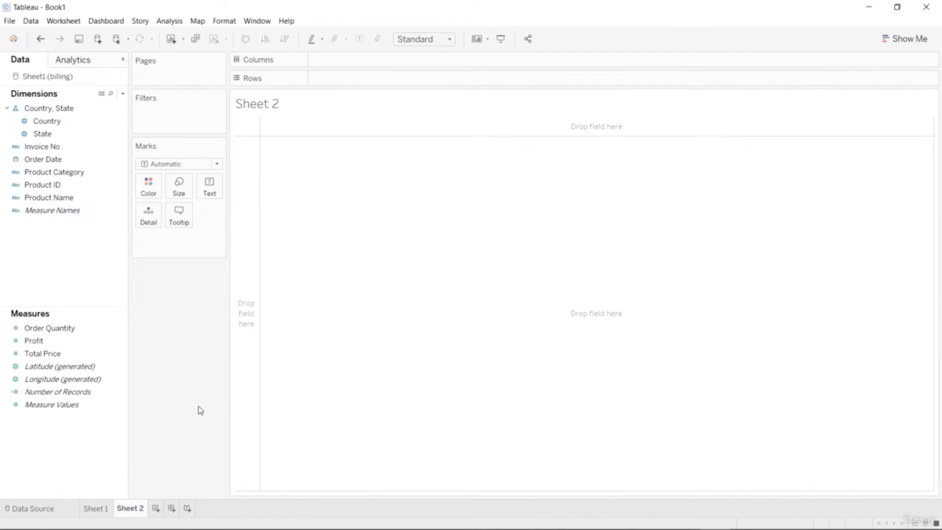
click(62, 197)
click(53, 135)
drag(53, 135, 209, 187)
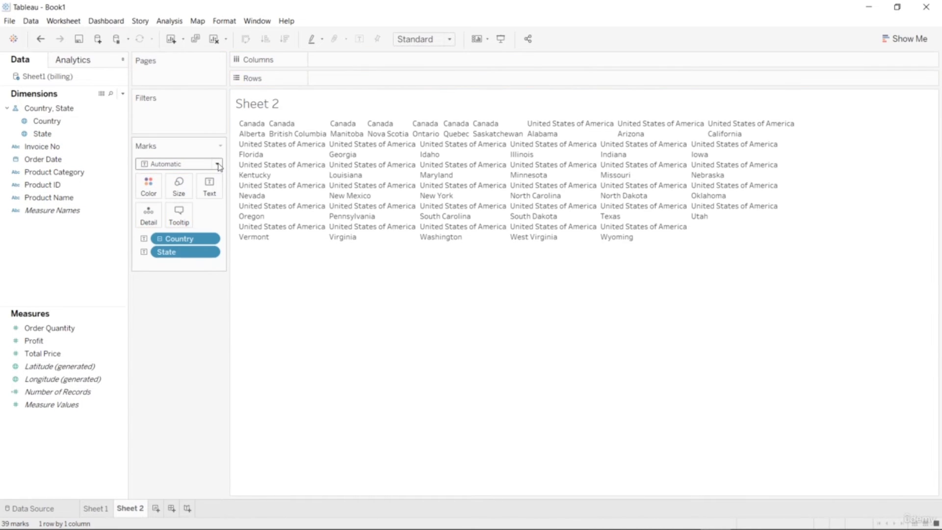
Set the mark type to Text and remove Country from the marks so only State remains.
click(218, 165)
click(190, 265)
click(210, 238)
click(205, 410)
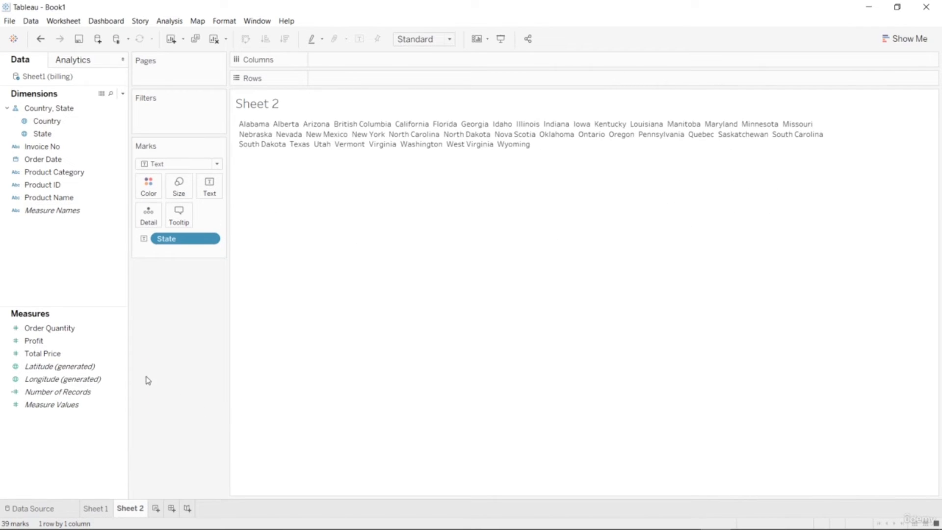
Size the state words by Profit, colour them by State and narrow the State legend.
drag(79, 340, 177, 187)
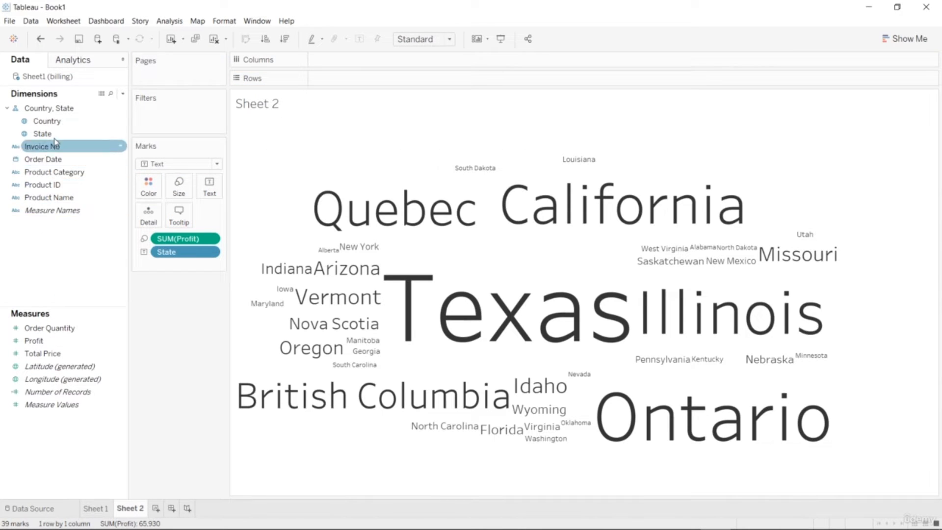
drag(59, 136, 155, 186)
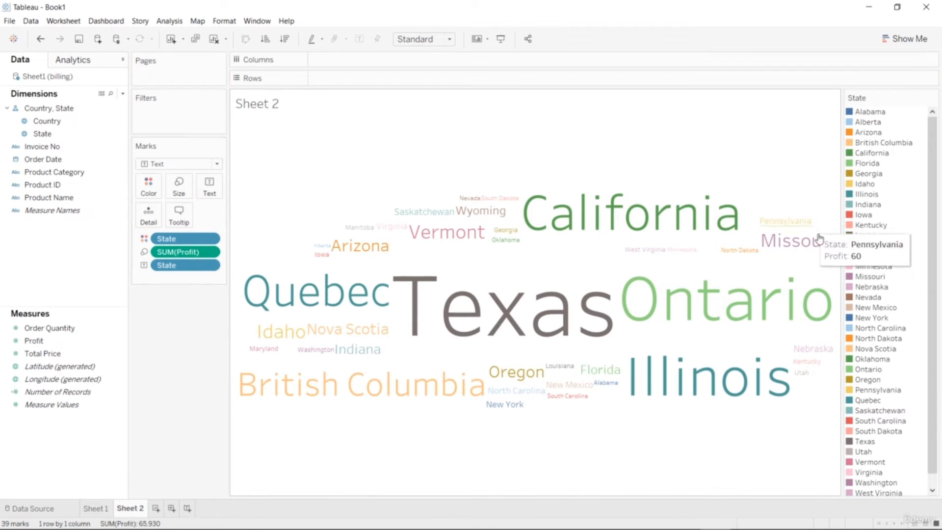
drag(842, 242, 879, 243)
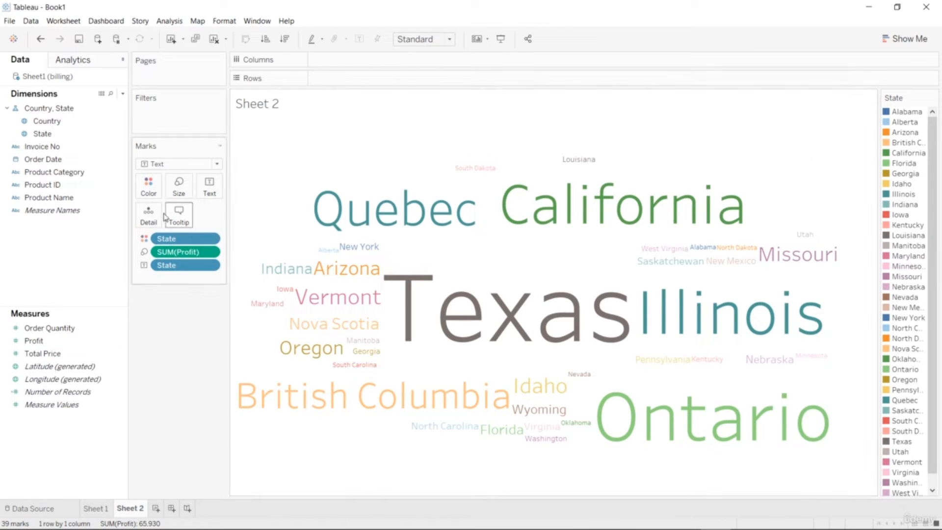
Try to recolour the state words by choosing the Purple-Pink-Gray palette without assigning it.
click(149, 189)
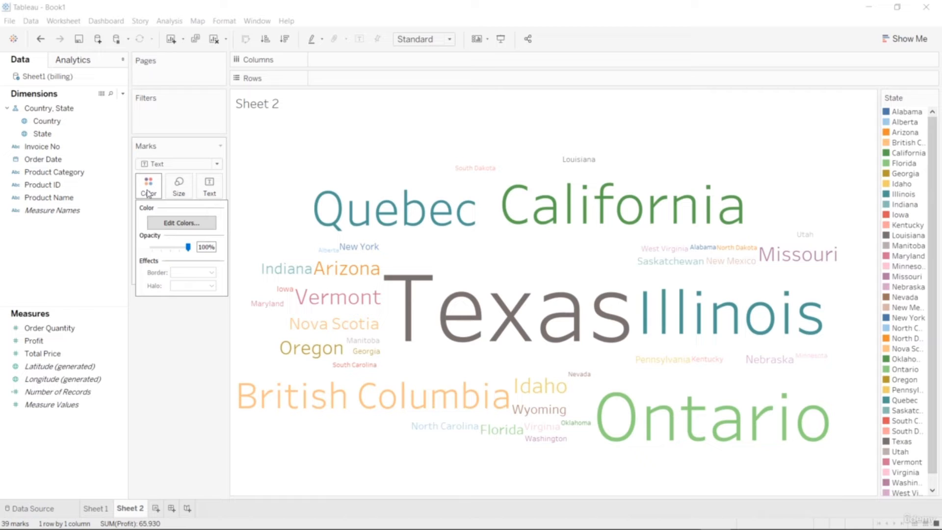
click(191, 223)
drag(527, 156, 740, 109)
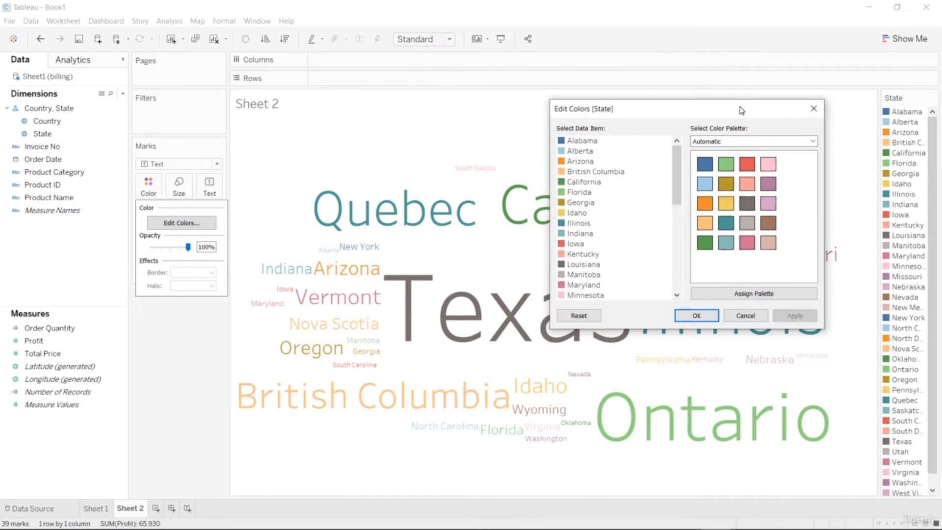
click(755, 142)
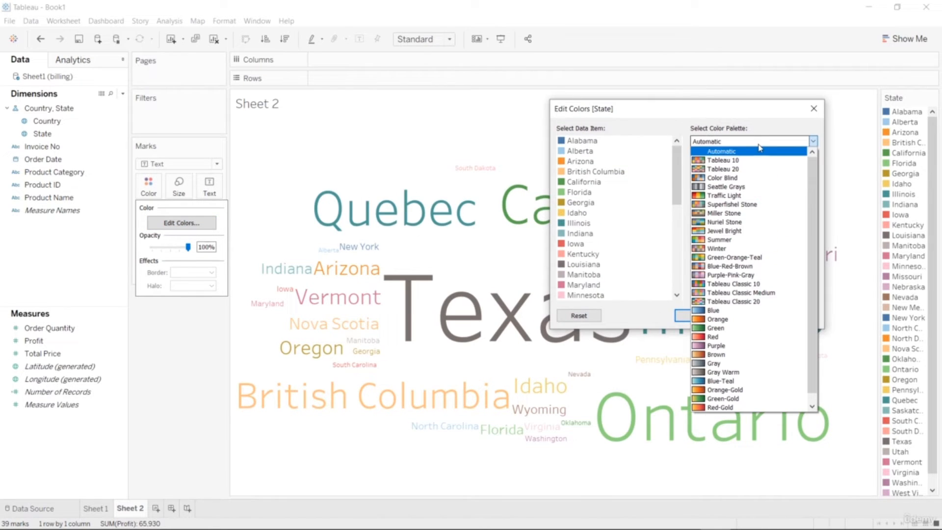
click(762, 275)
click(692, 315)
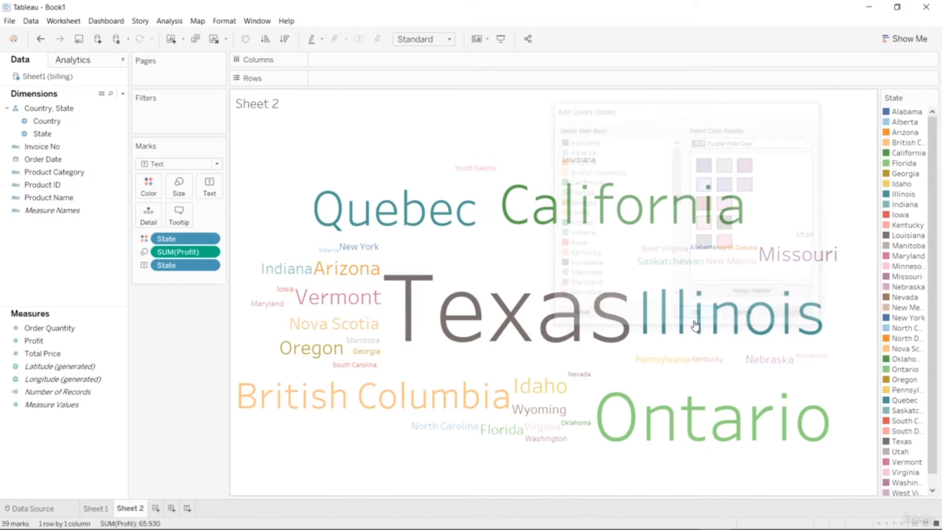
Recolour Texas dark pink using the Purple-Pink-Gray palette.
click(148, 193)
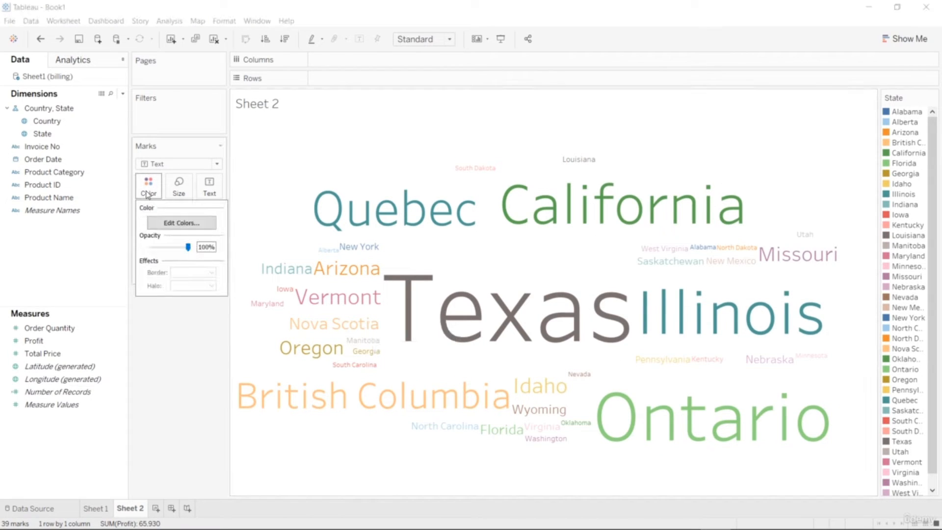
click(181, 222)
click(597, 190)
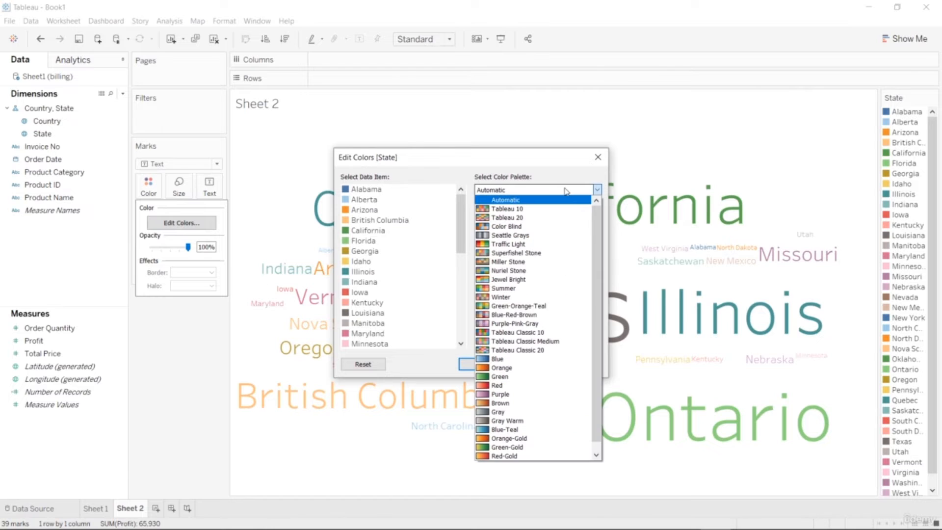
click(535, 326)
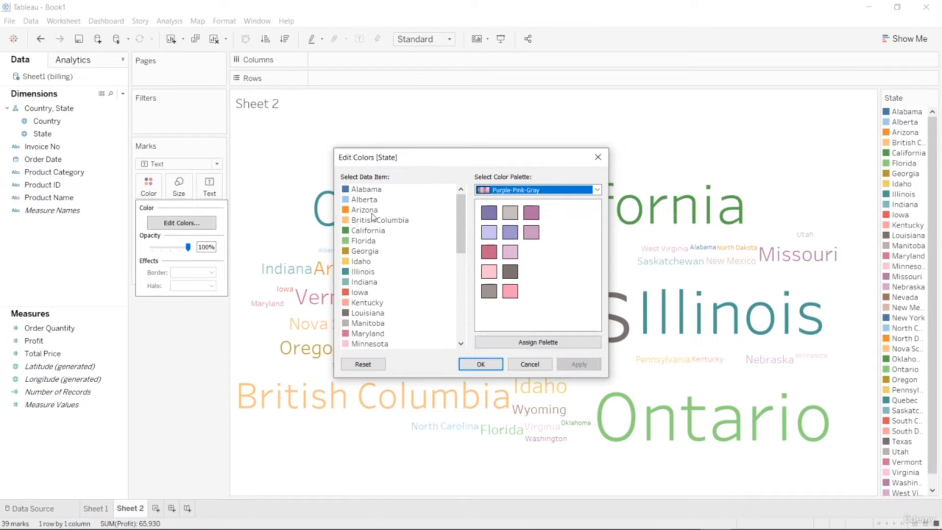
drag(415, 158, 655, 111)
scroll(611, 267, down, 7)
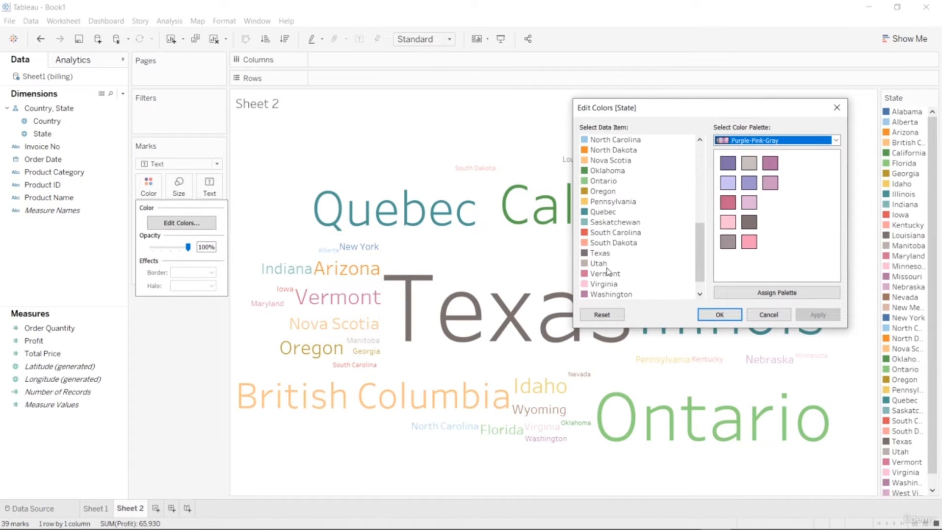
click(598, 254)
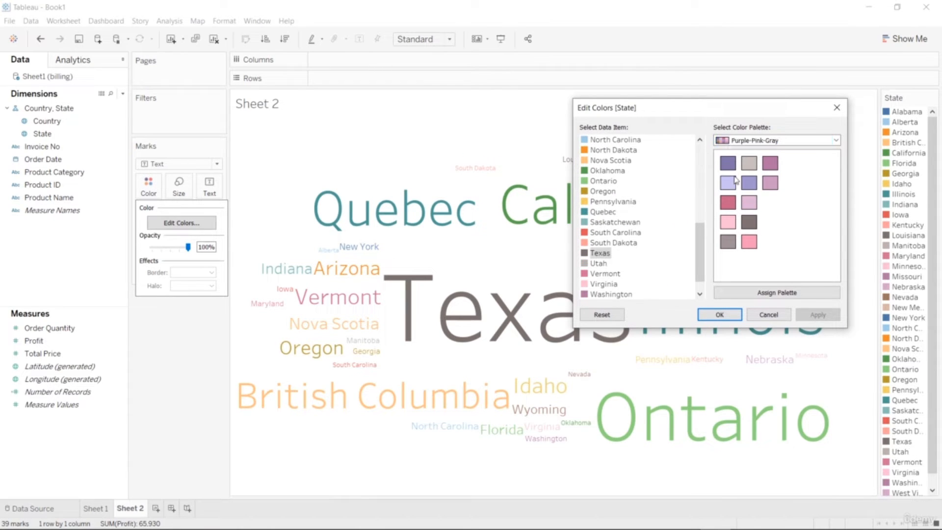
click(728, 163)
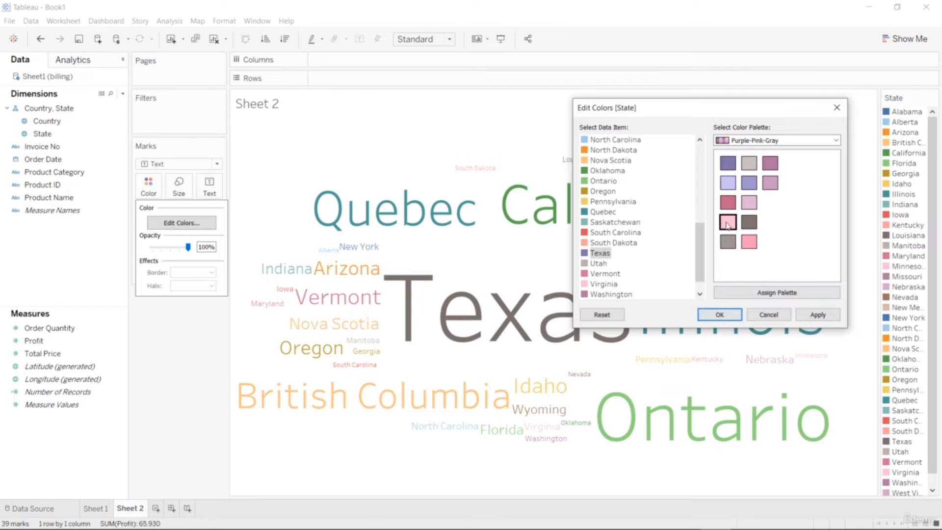
click(727, 202)
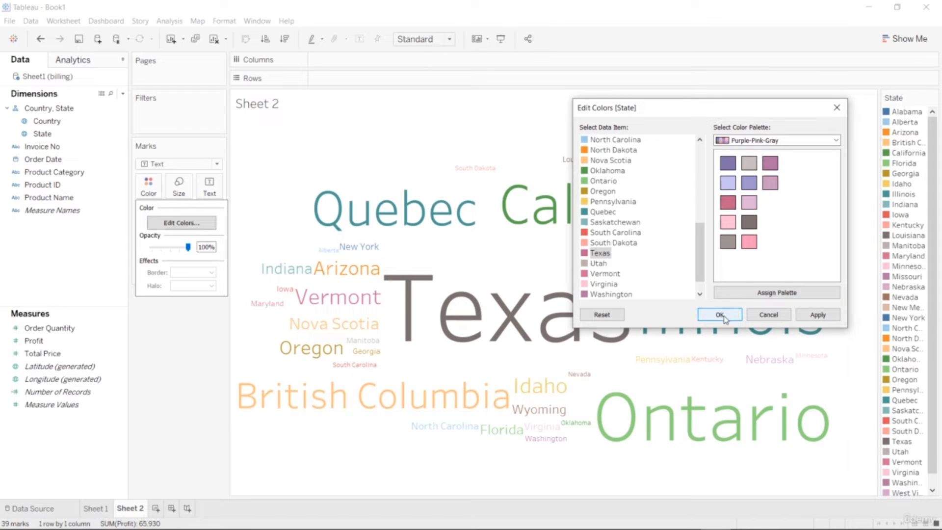
click(719, 315)
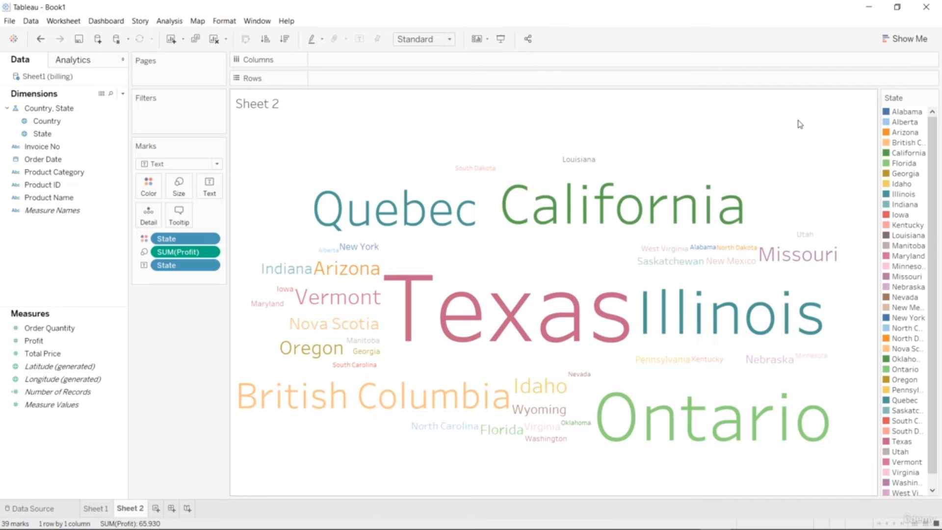
Compare the state word cloud on Sheet 2 with the product word cloud on Sheet 1.
mouse_move(454, 235)
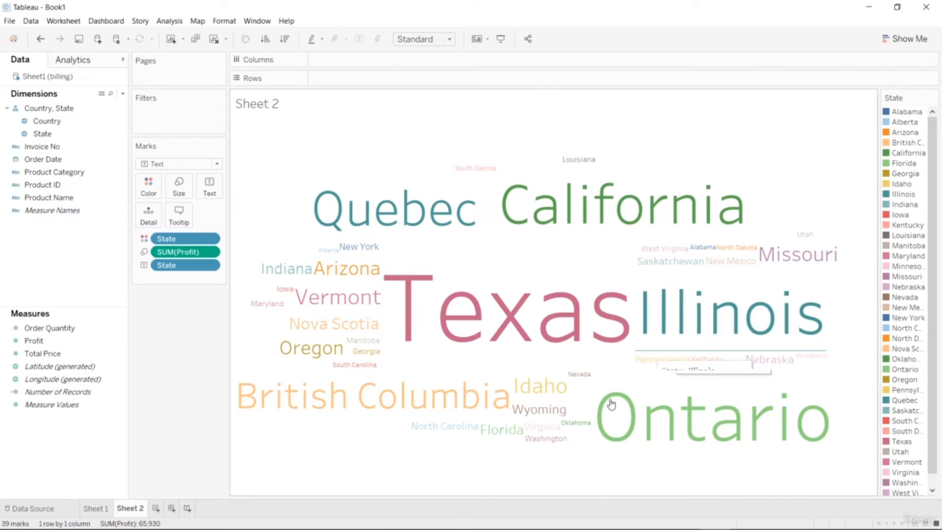
click(367, 408)
click(332, 440)
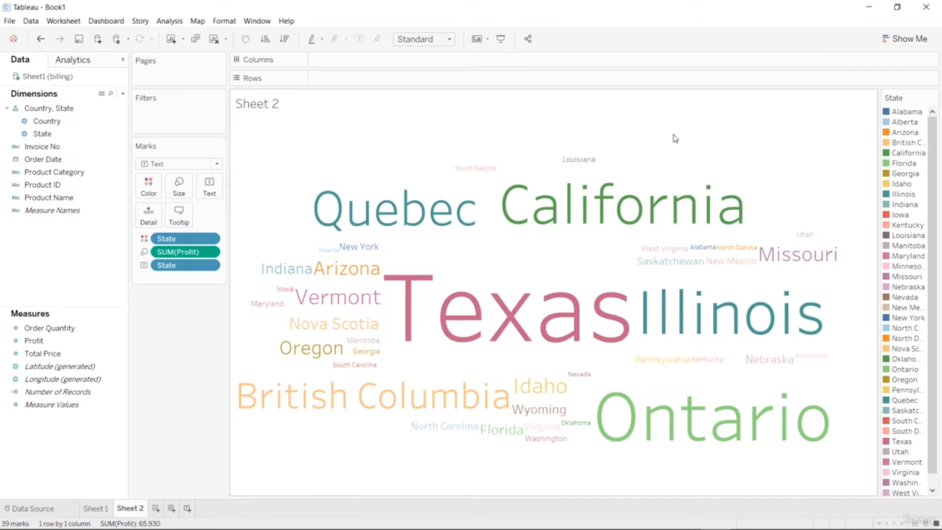
click(93, 507)
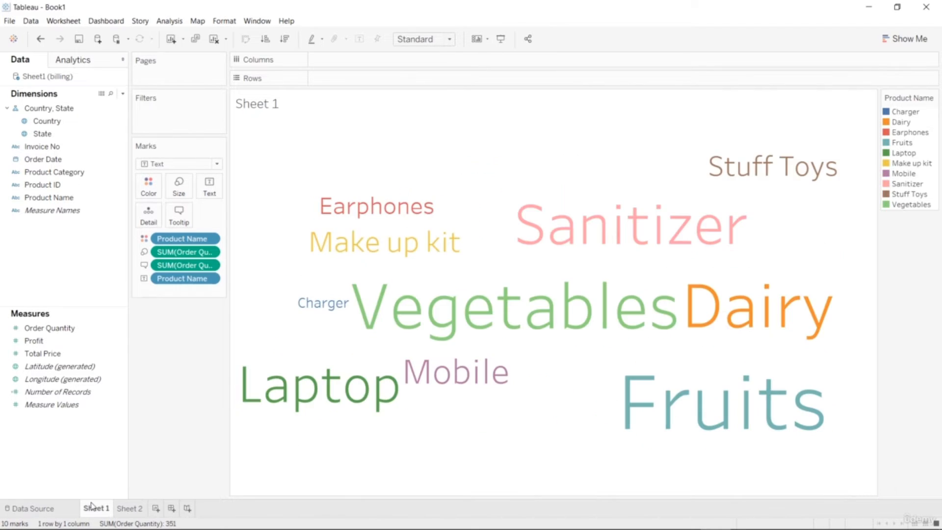
click(124, 510)
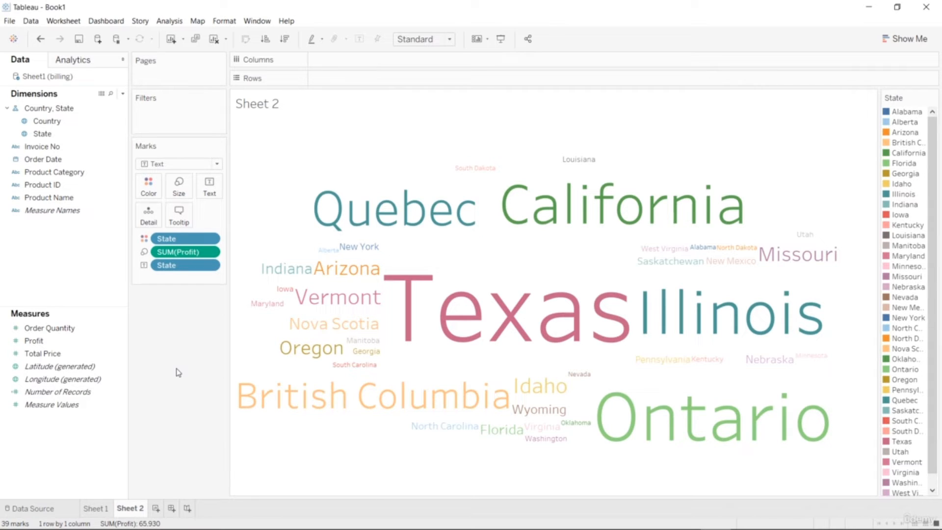
click(98, 508)
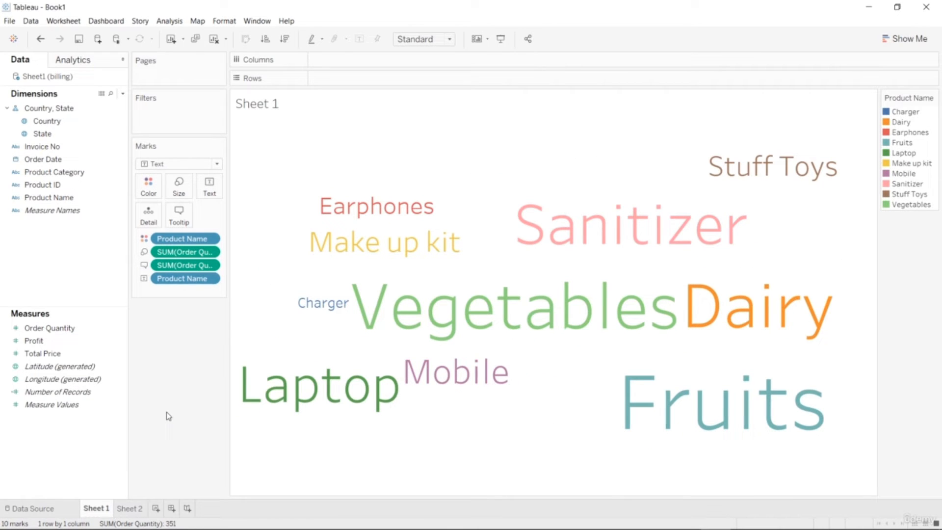
click(129, 508)
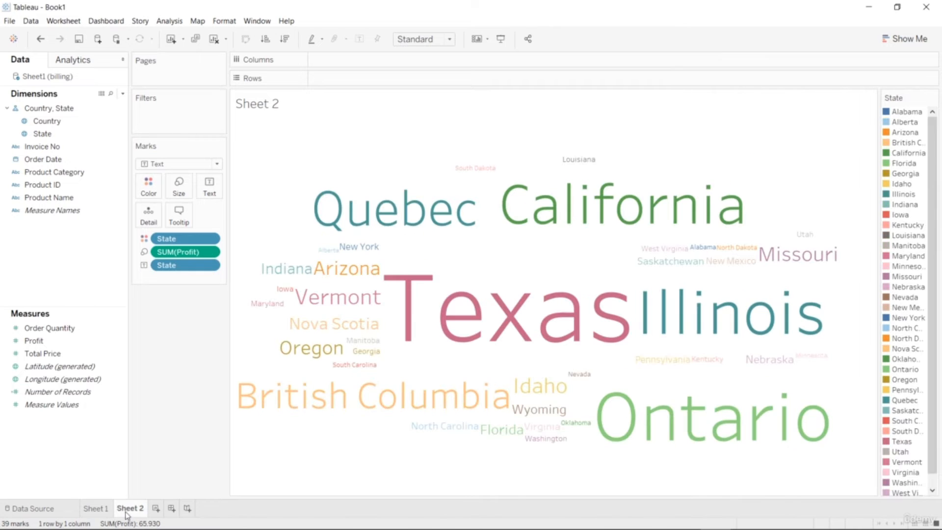
Remove Profit from the state word cloud's marks on Sheet 2 and size the words by Total Price.
click(210, 251)
click(201, 444)
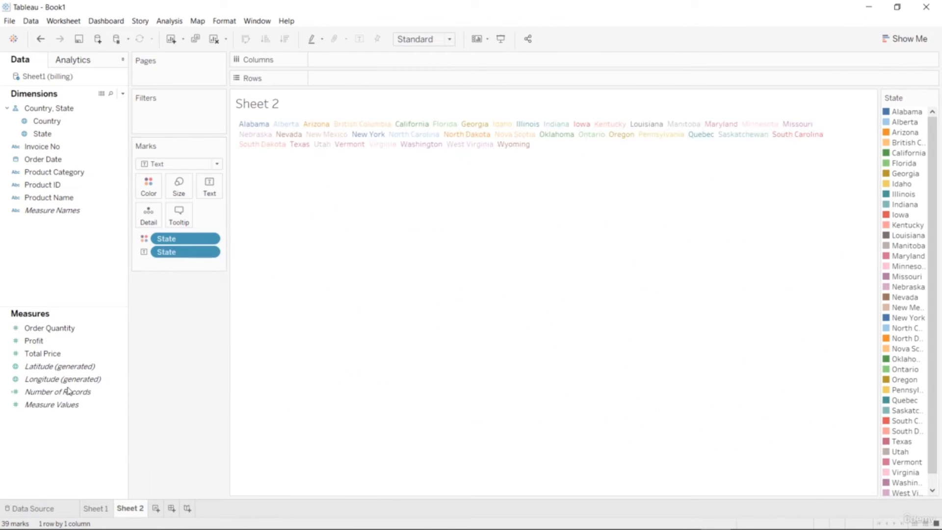
drag(60, 357, 173, 186)
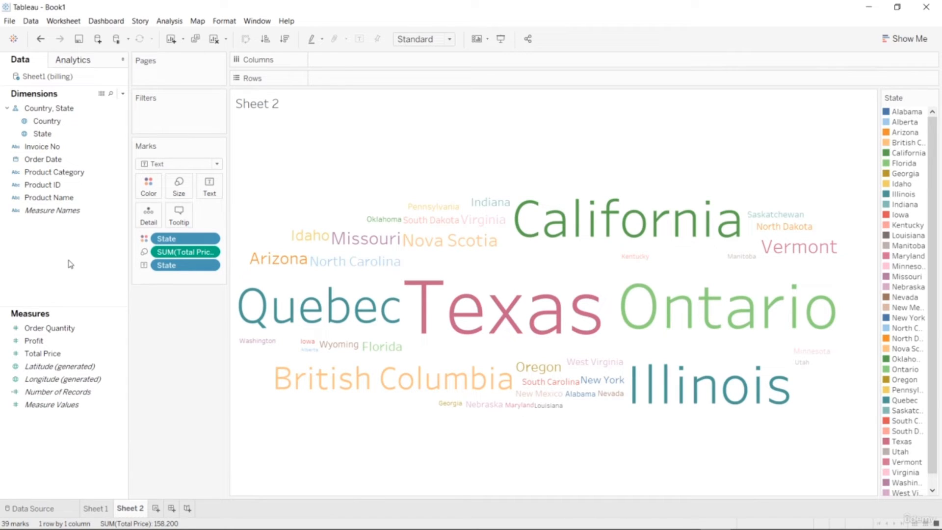
Try adding the Order Date year to the state words as text and remove it again.
drag(44, 159, 211, 183)
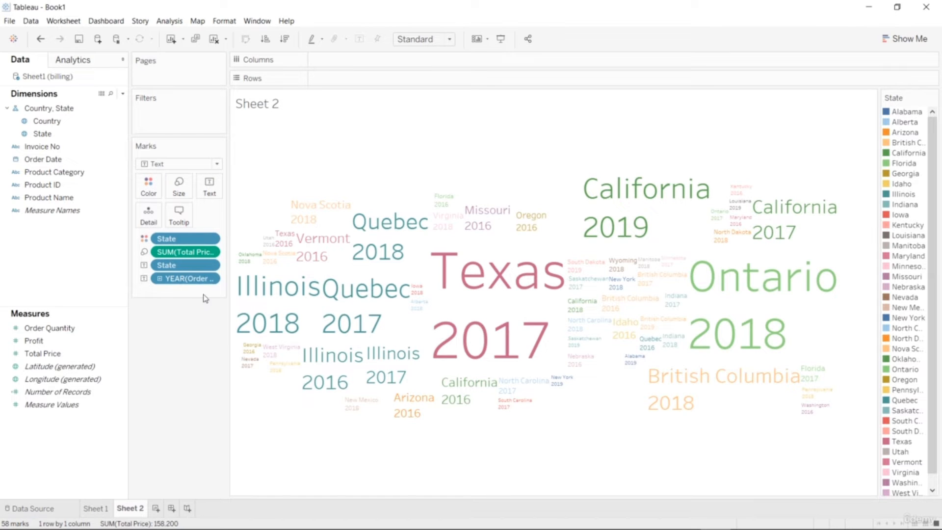
click(213, 278)
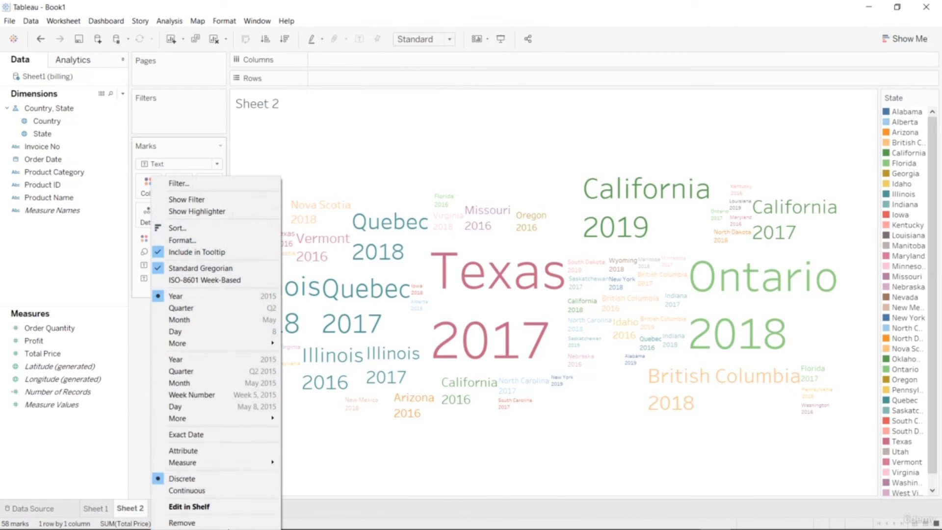
click(196, 521)
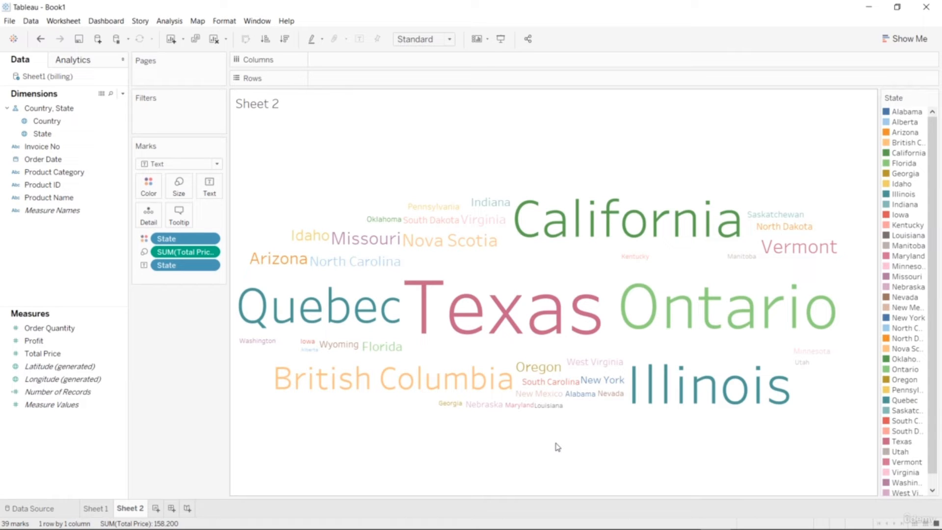
Switch to the AWS Management Console in the browser, search for "quick" and open the QuickSight service.
click(716, 517)
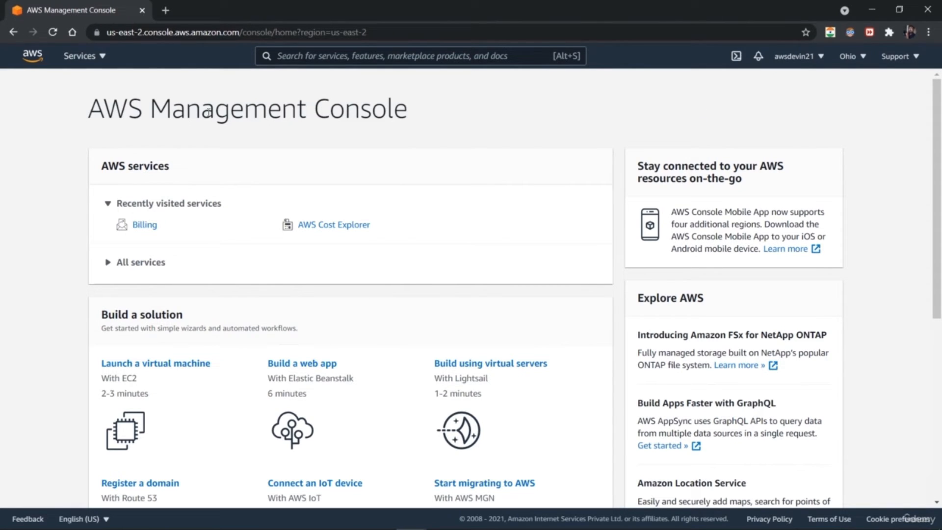
click(95, 58)
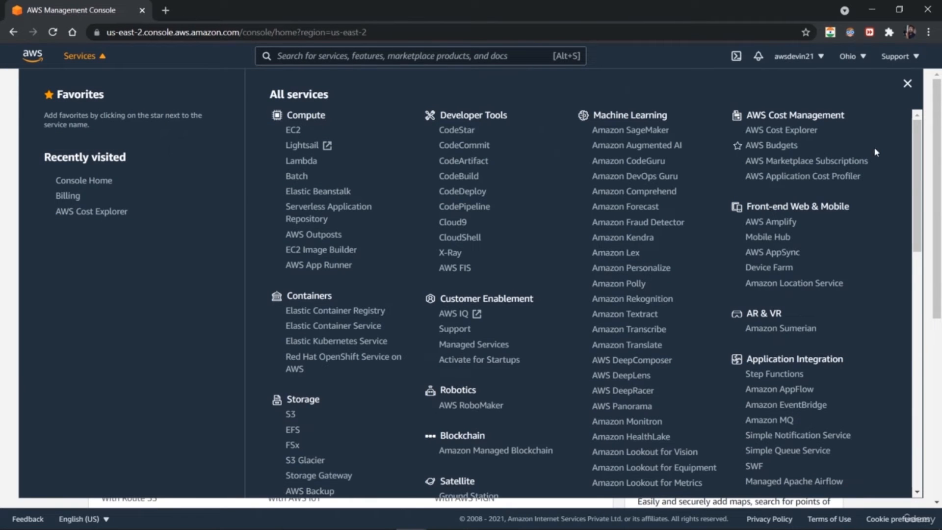
drag(913, 191, 925, 322)
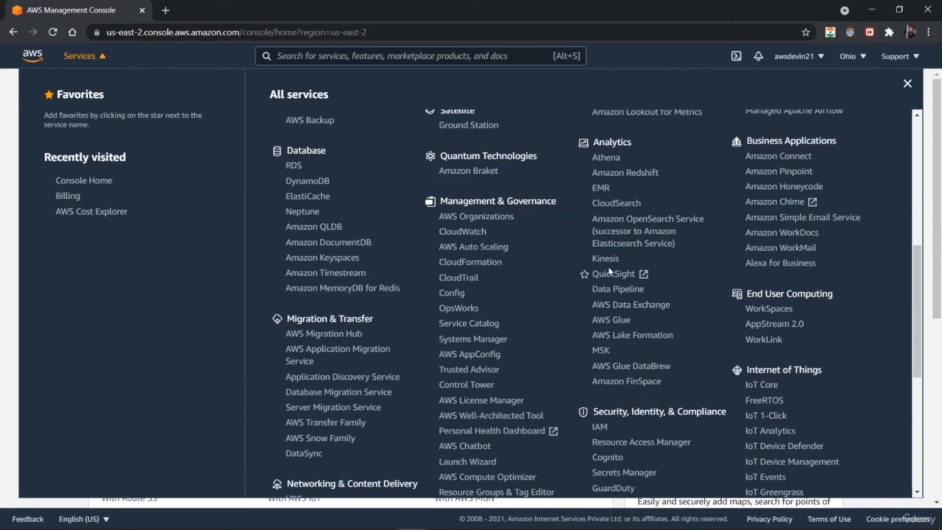
click(417, 55)
text(quick)
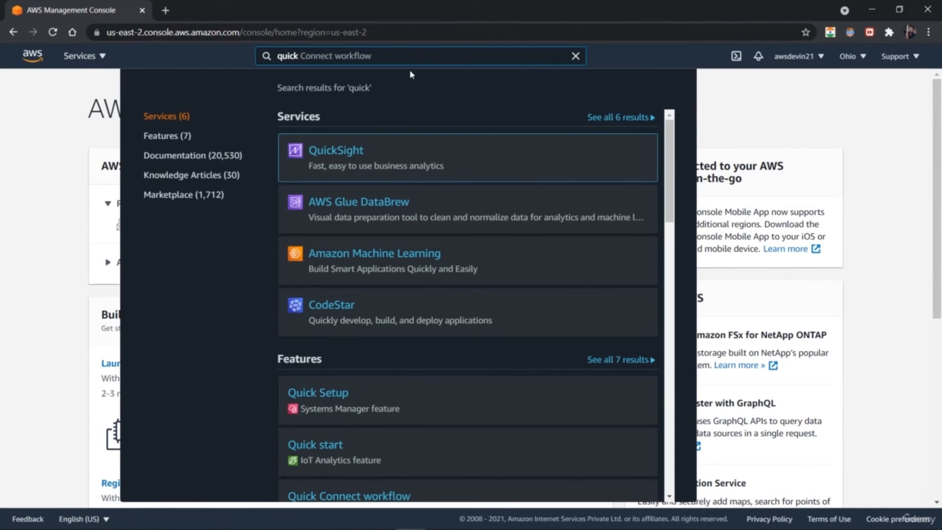
click(356, 161)
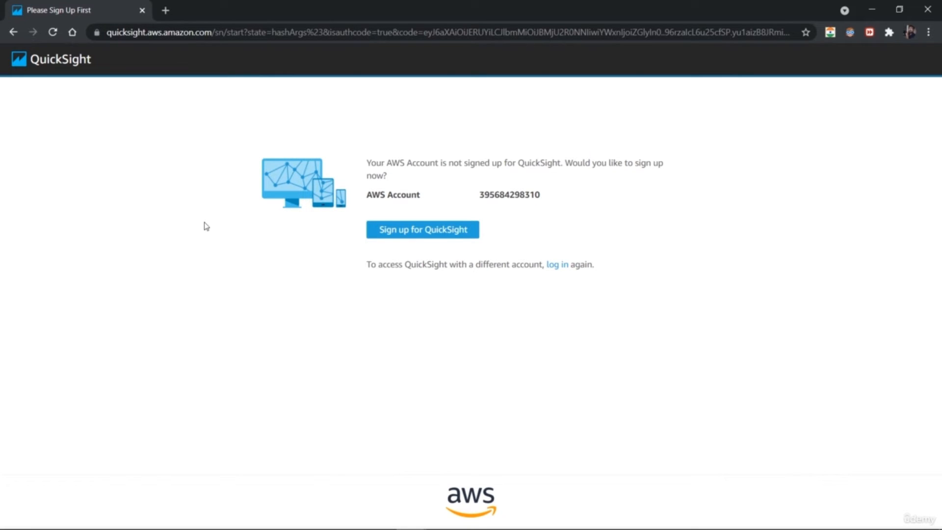
Start the QuickSight sign-up, review the Enterprise plan comparison and choose the Standard edition.
click(418, 237)
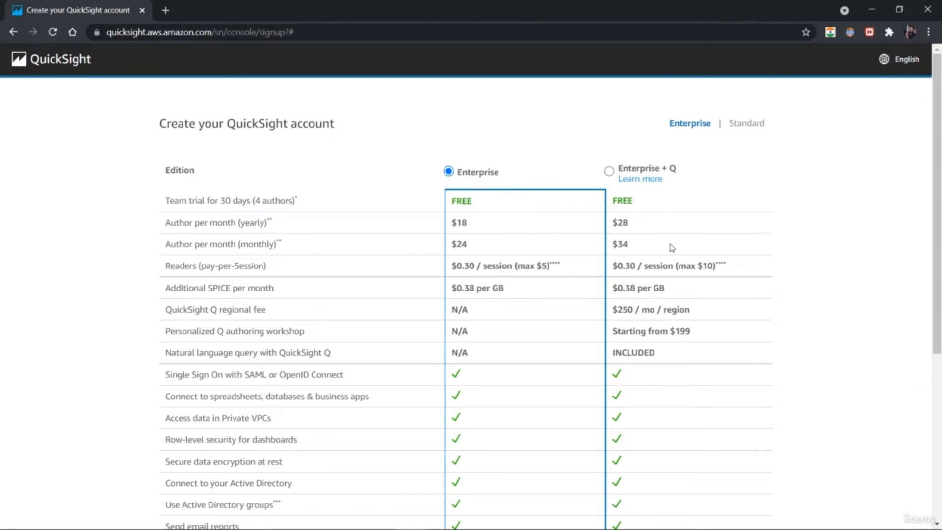
drag(939, 163, 928, 243)
scroll(921, 160, up, 3)
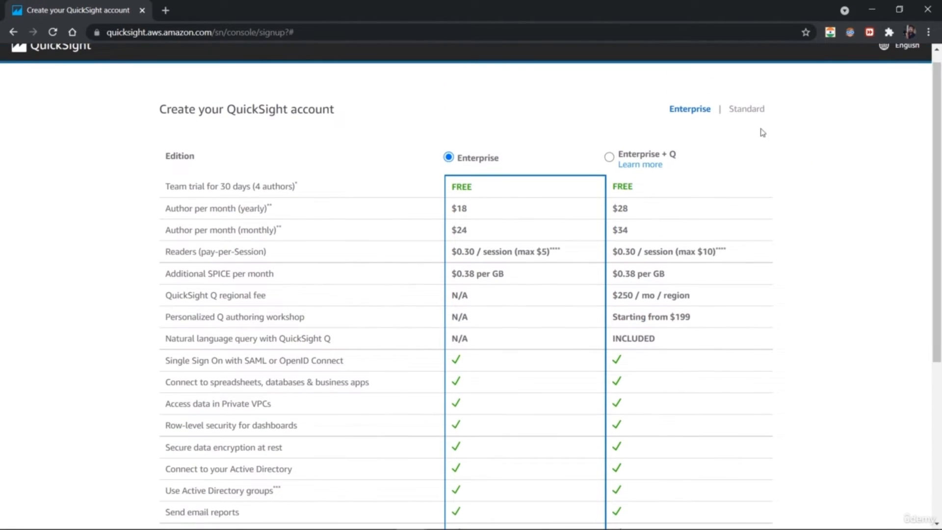
drag(939, 146, 940, 347)
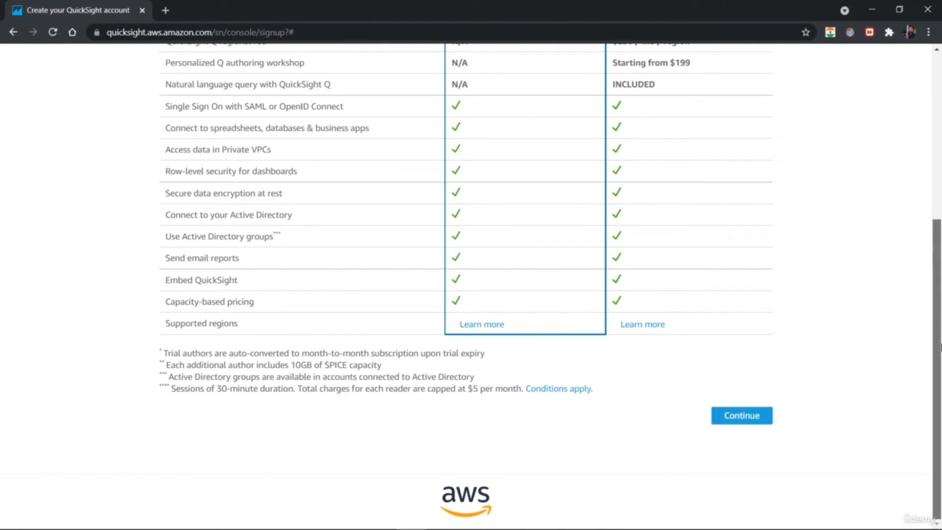
drag(938, 305, 934, 125)
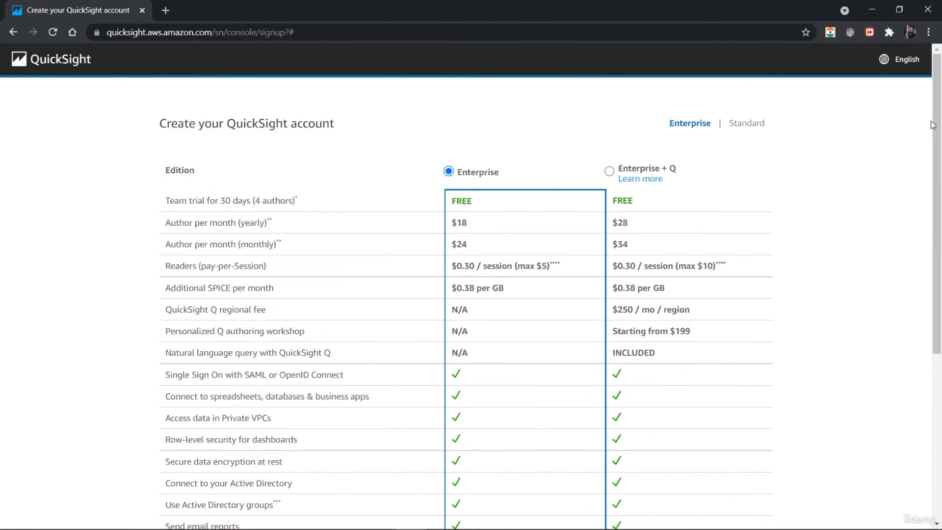
click(739, 127)
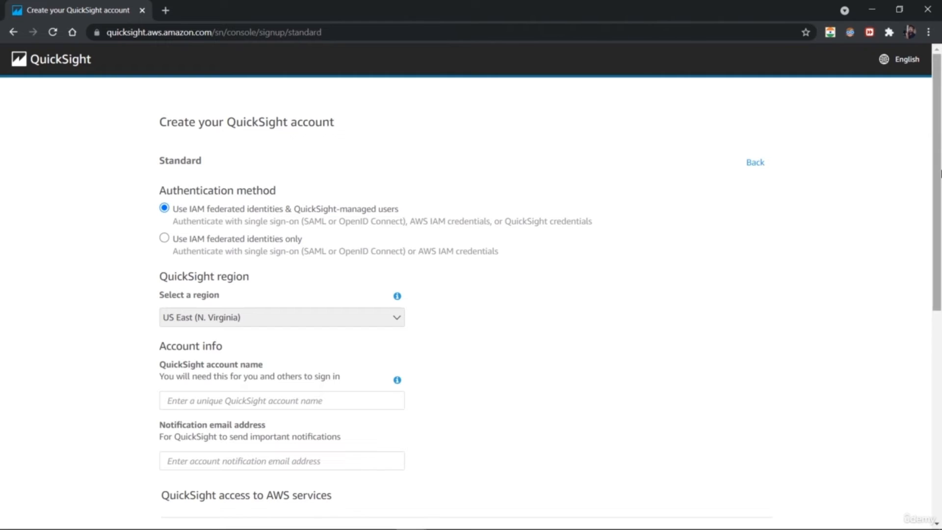
Enter AWSBI_repo as the QuickSight account name and fill in the notification email address.
scroll(939, 275, down, 3)
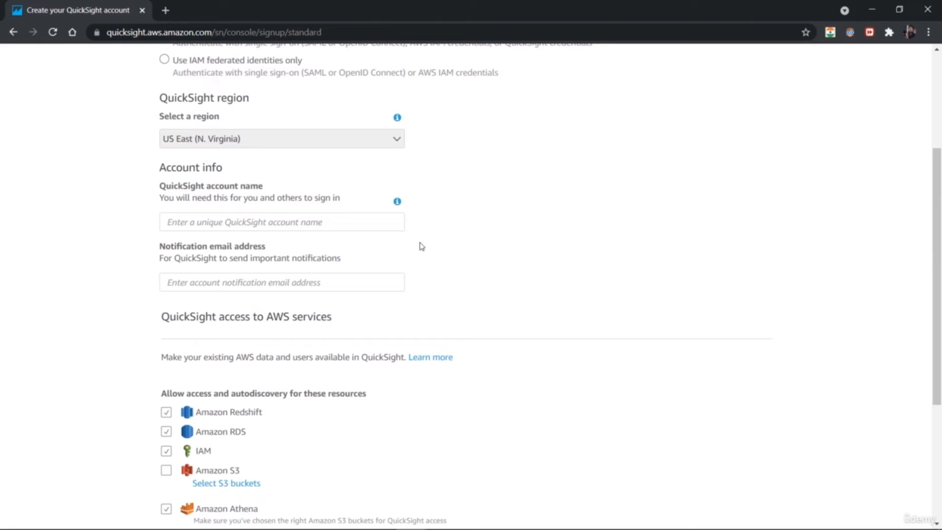
click(339, 224)
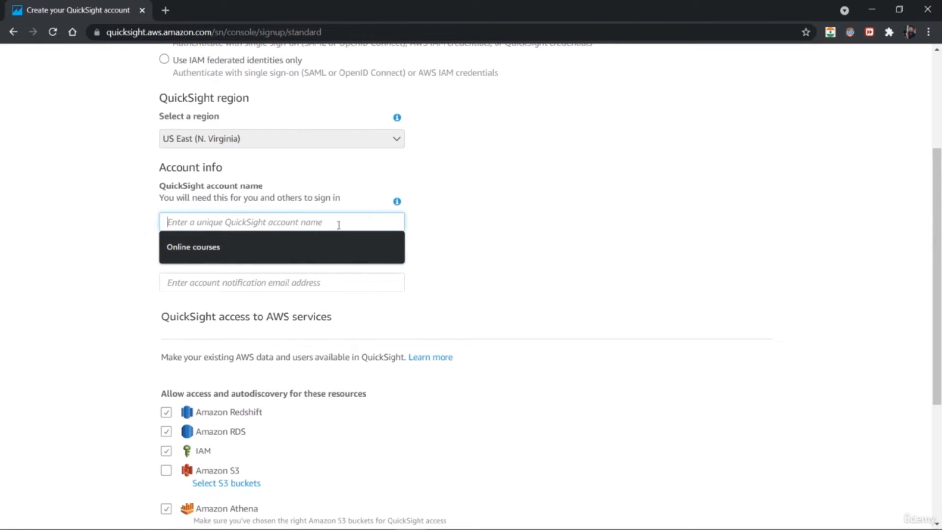
text(AWS)
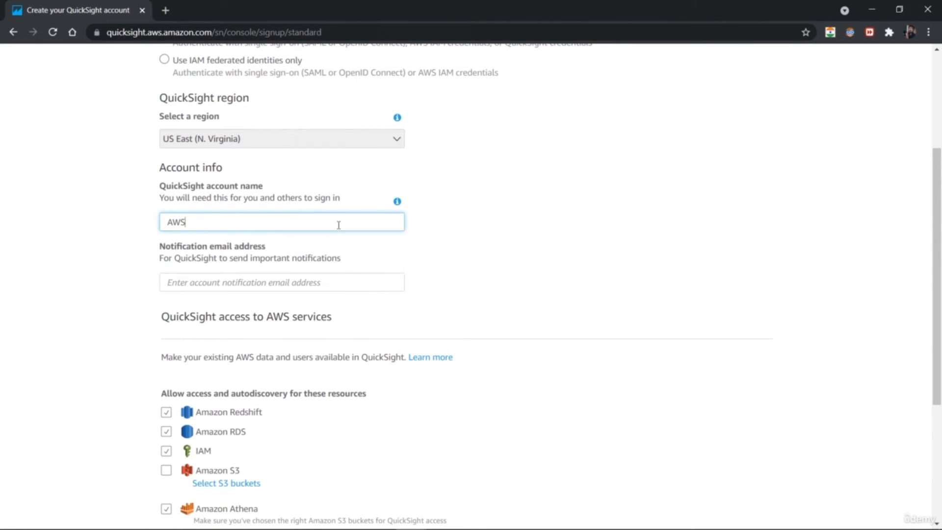
text(BI)
text(repo)
key(Left)
key(Left)
key(Left)
key(Left)
text(_)
click(307, 285)
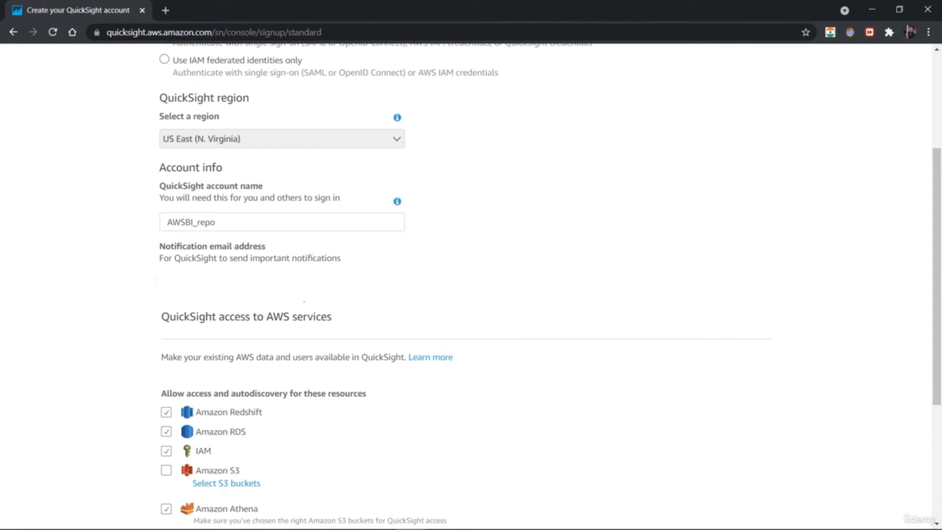
Open the Amazon S3 bucket selection for QuickSight access and close it without choosing a bucket.
drag(940, 221, 940, 312)
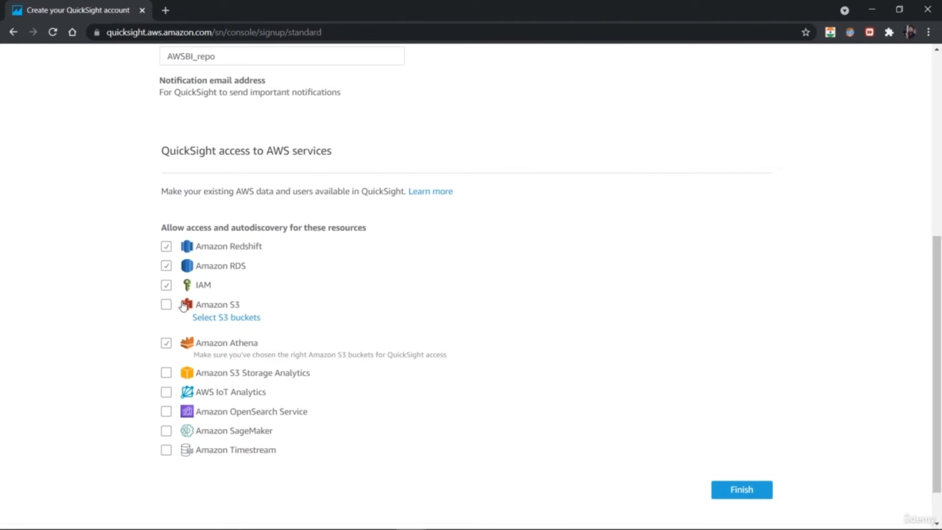
click(165, 306)
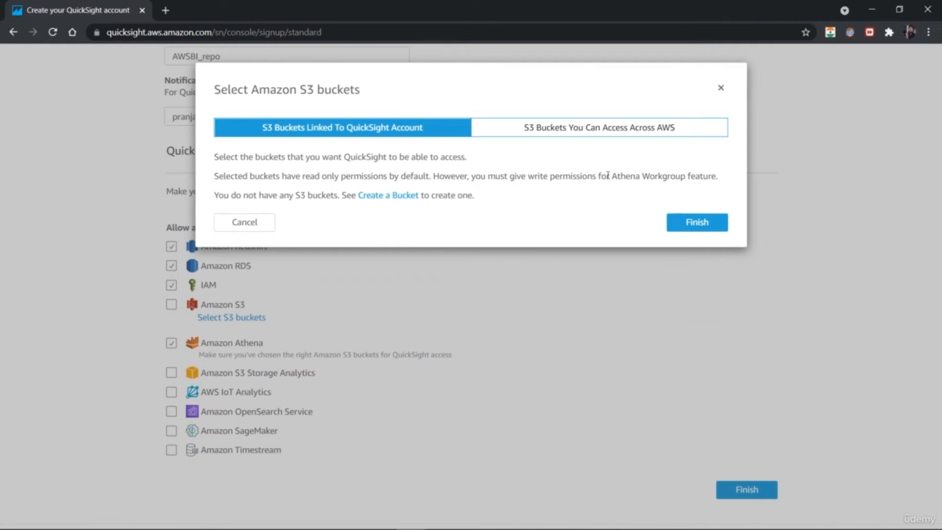
click(720, 88)
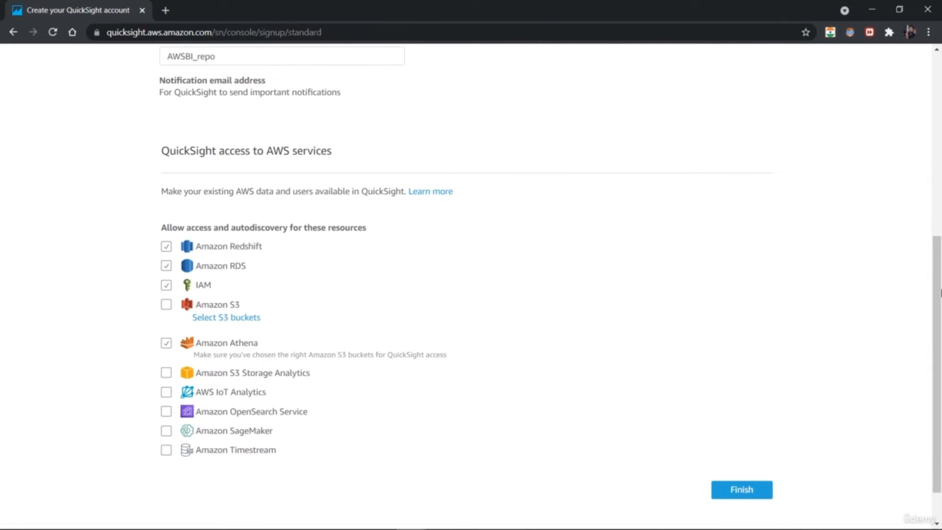
Try to submit the Standard account sign-up with the name AWSBI_repo and go back to the form.
mouse_move(936, 289)
mouse_down()
mouse_move(939, 120)
mouse_move(938, 291)
mouse_up()
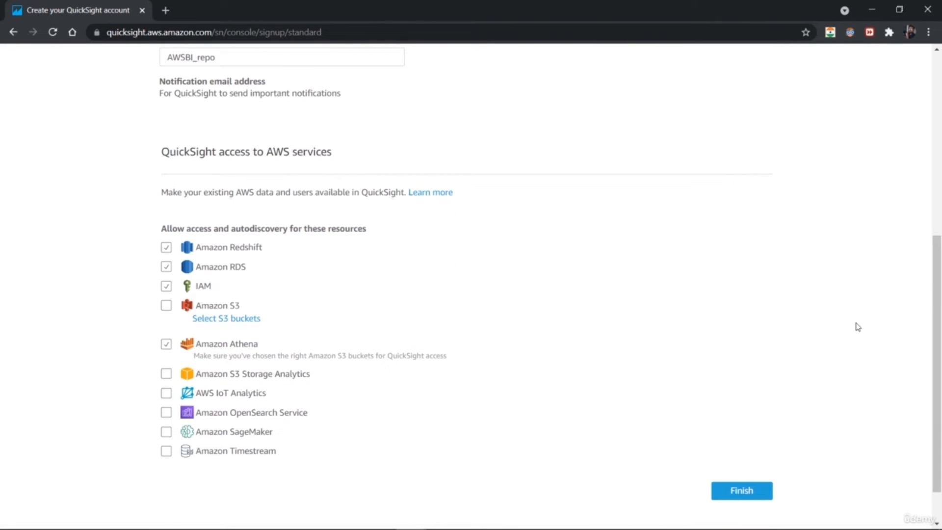
click(731, 493)
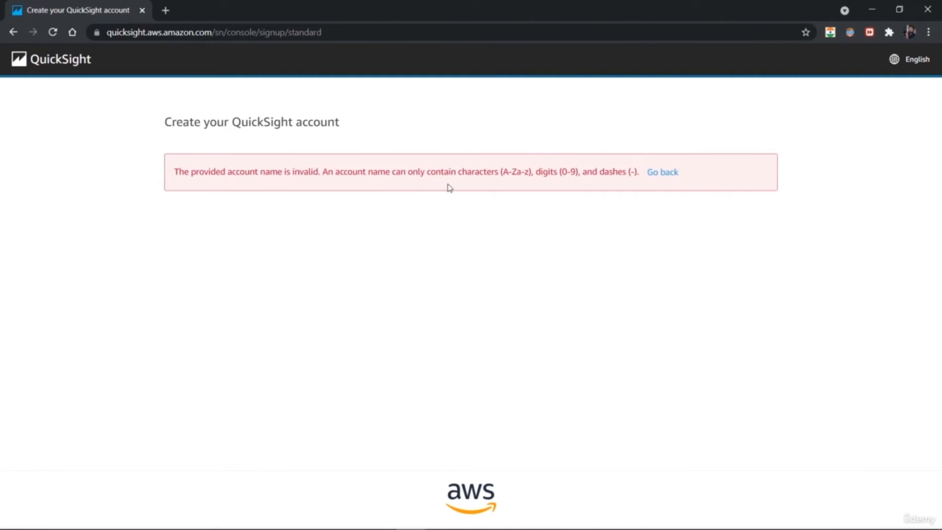
click(663, 175)
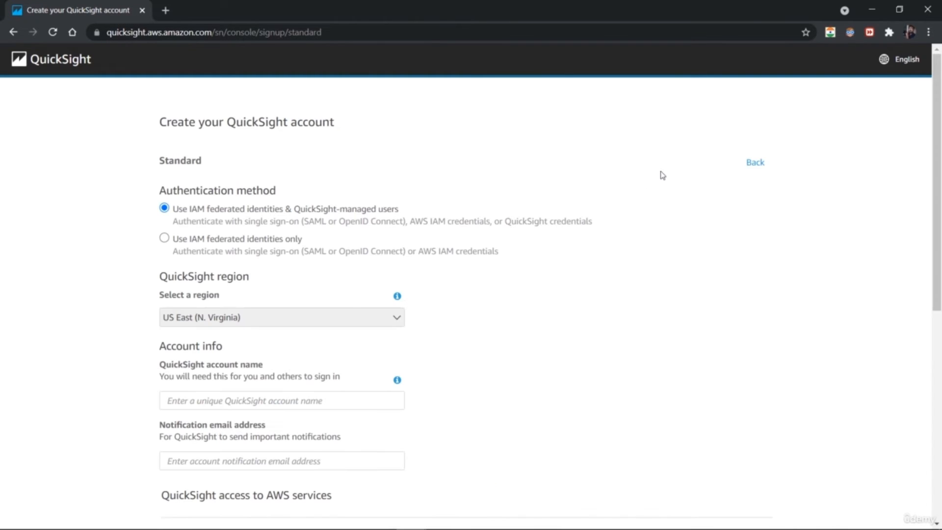
Enter AWSBI-repo as the QuickSight account name, with a dash in place of the underscore.
scroll(940, 182, down, 2)
scroll(168, 183, down, 1)
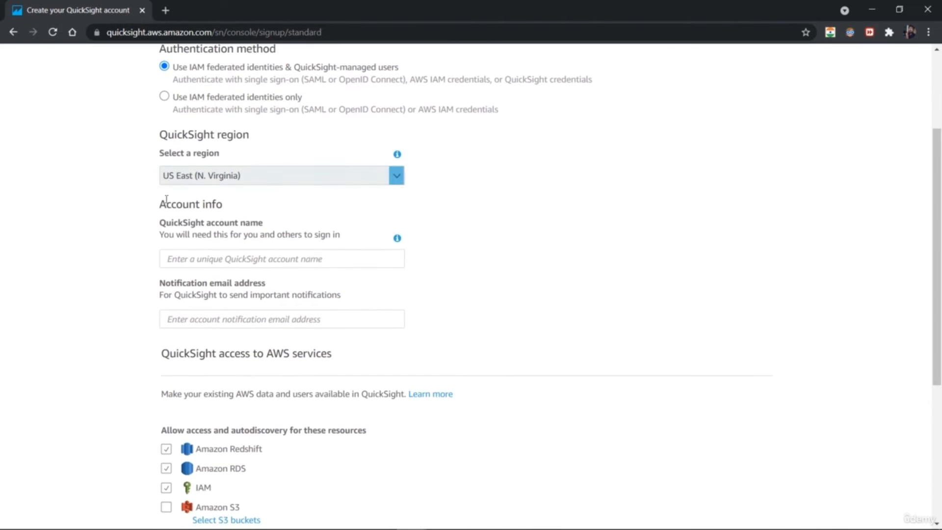
click(241, 260)
text(AWS)
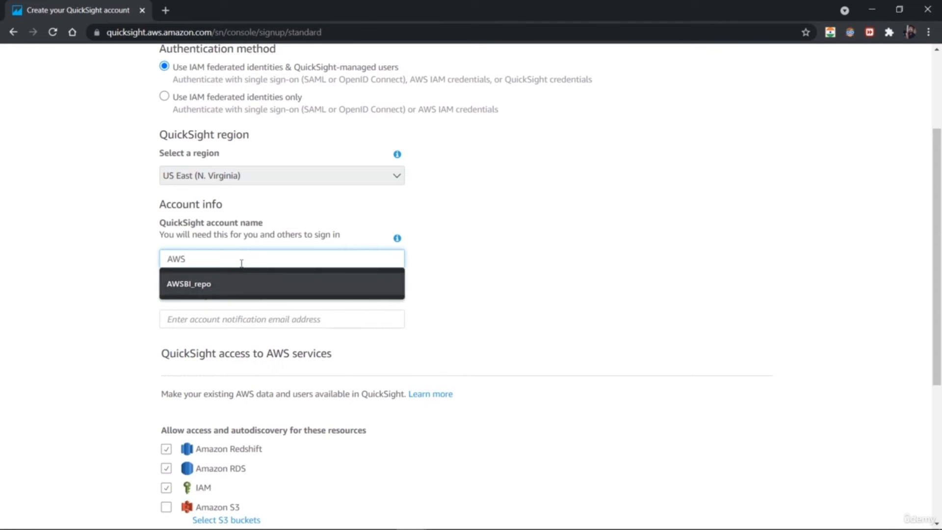
key(Down)
key(Return)
click(197, 260)
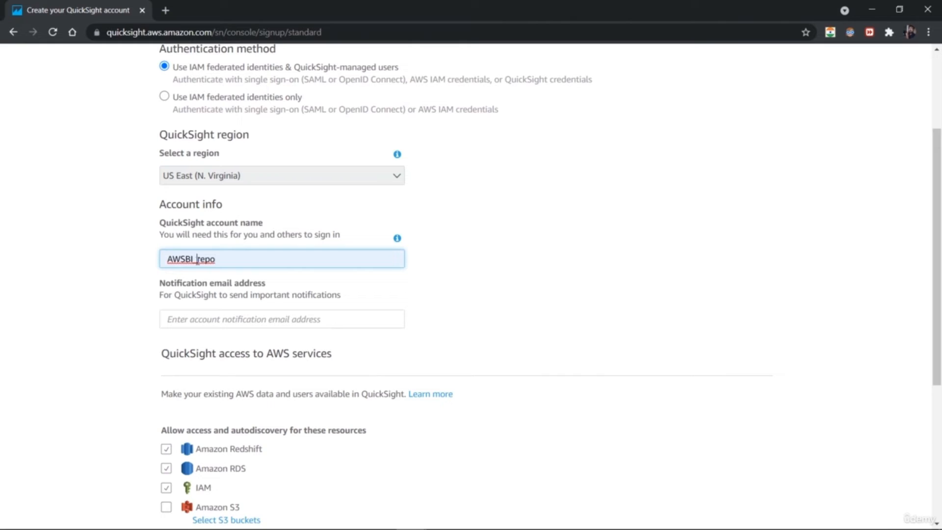
key(BackSpace)
text(-)
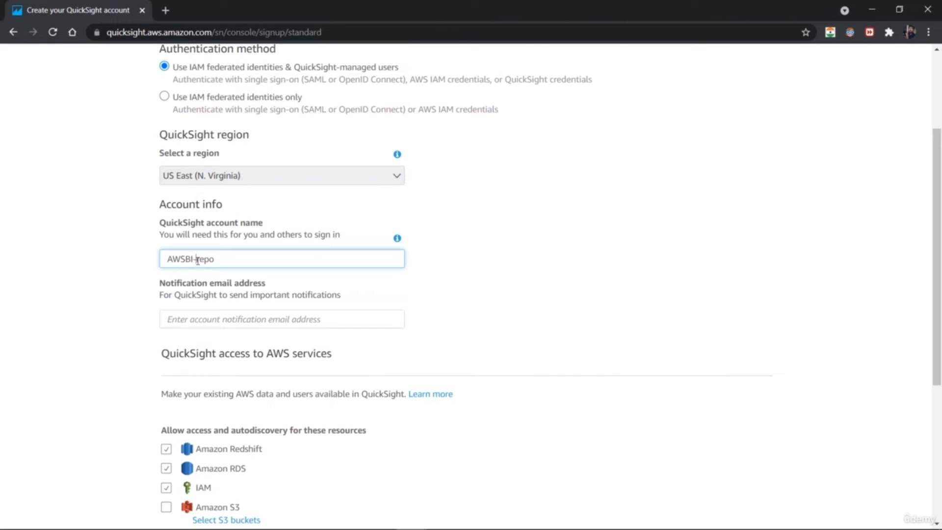
Fill in the notification email address and submit the Standard account sign-up.
click(231, 319)
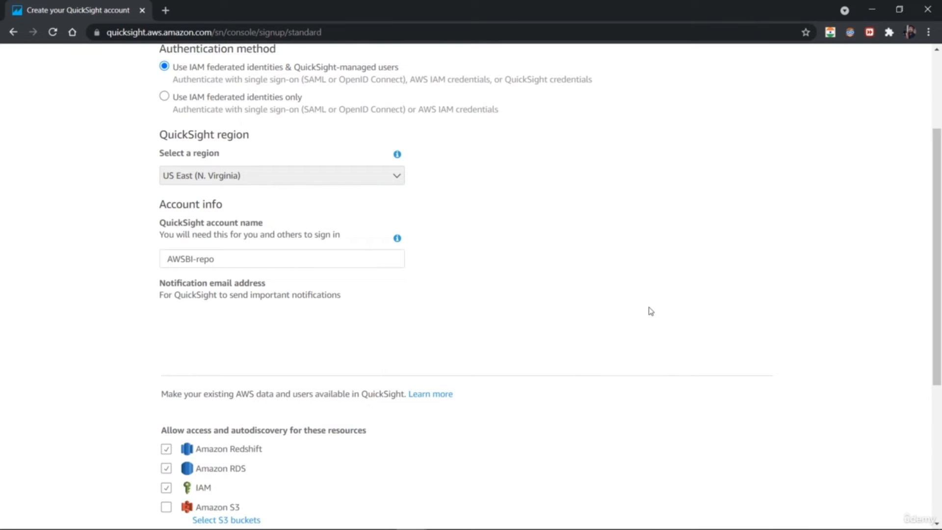
drag(936, 255, 939, 375)
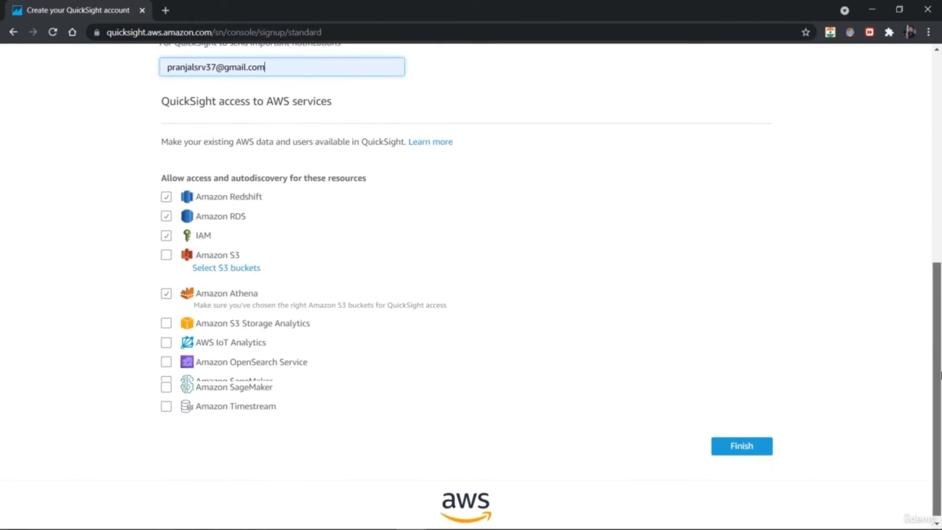
click(741, 440)
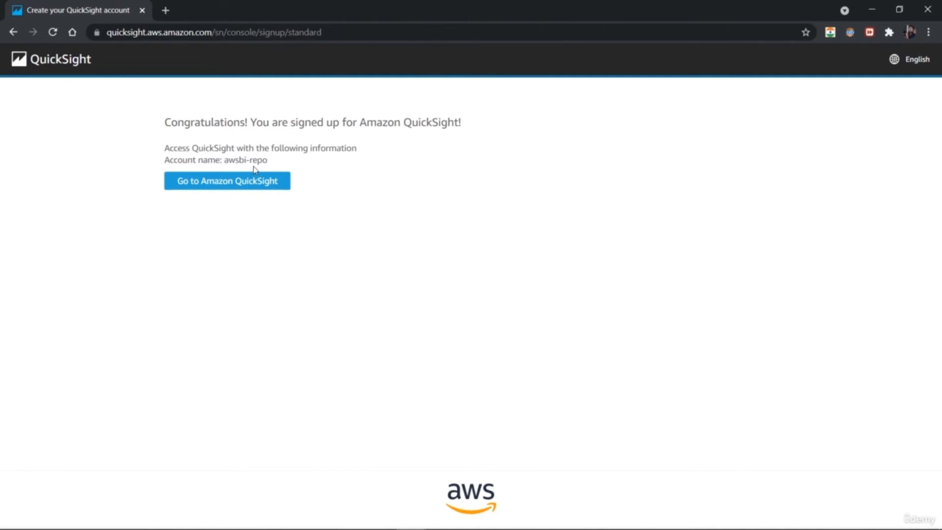
Go to Amazon QuickSight from the sign-up confirmation and go through the welcome tour to its end.
click(262, 183)
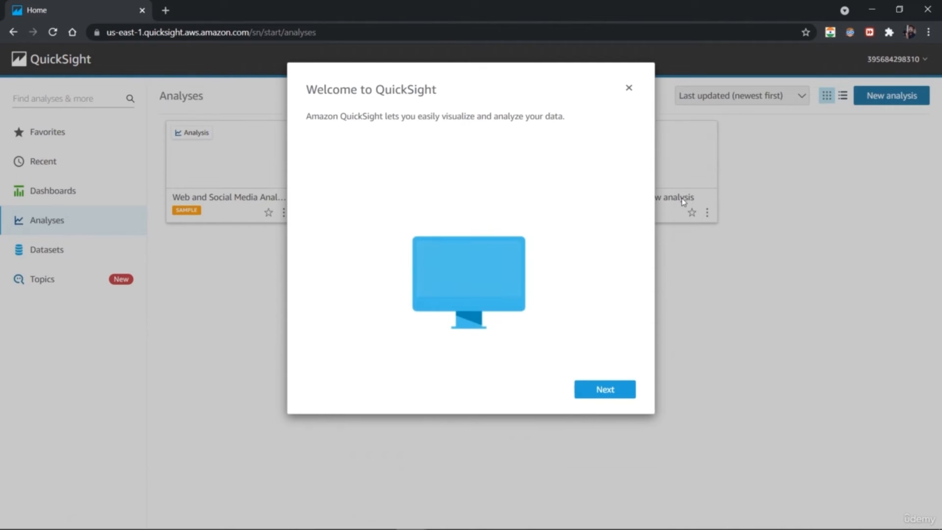
click(606, 392)
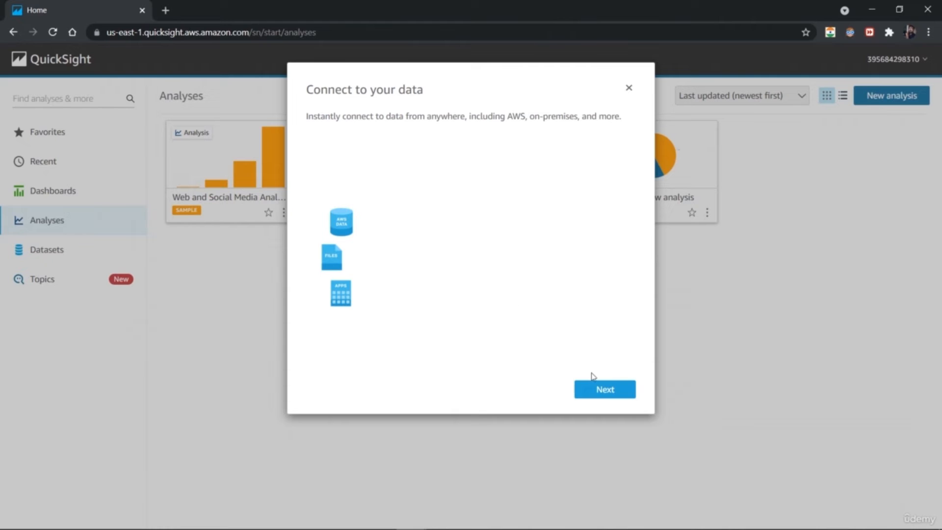
click(603, 393)
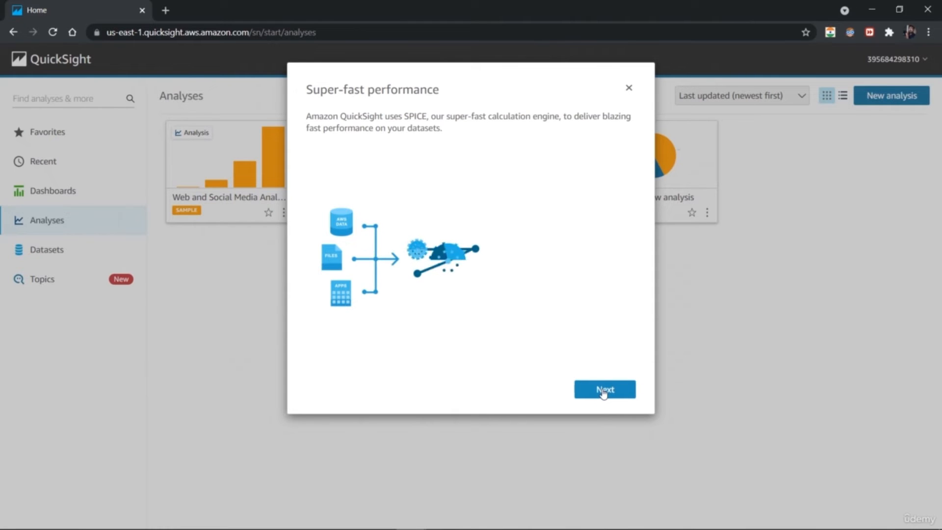
click(604, 393)
click(604, 391)
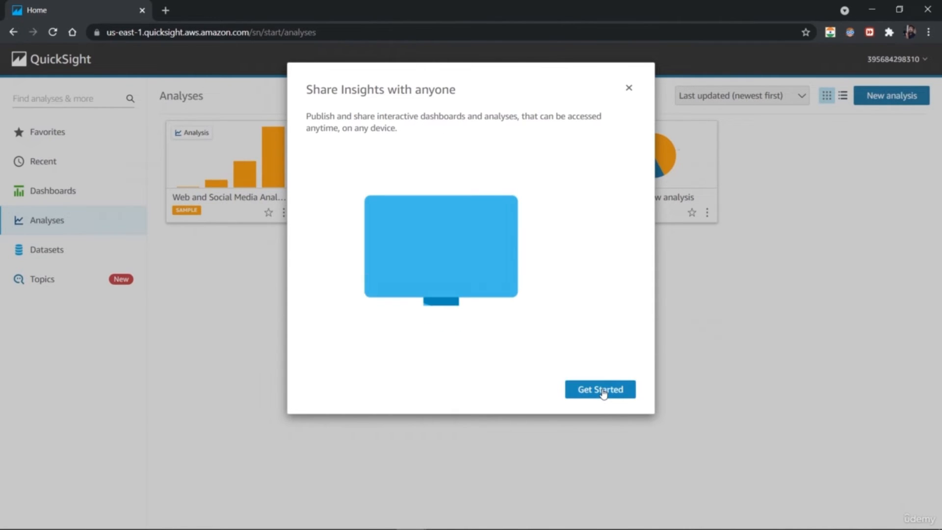
click(604, 390)
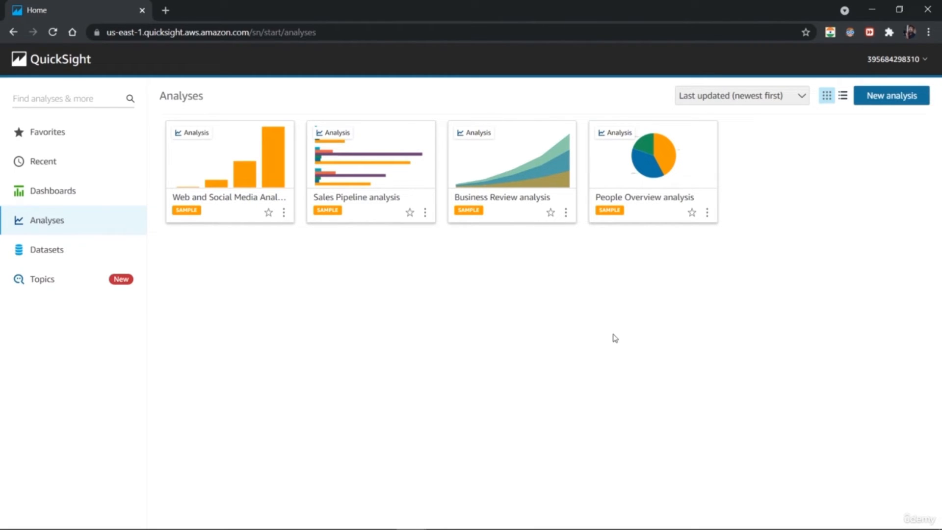
Open the Business Review sample analysis, dismiss the import notice and examine its visuals and the fields each one uses.
click(525, 198)
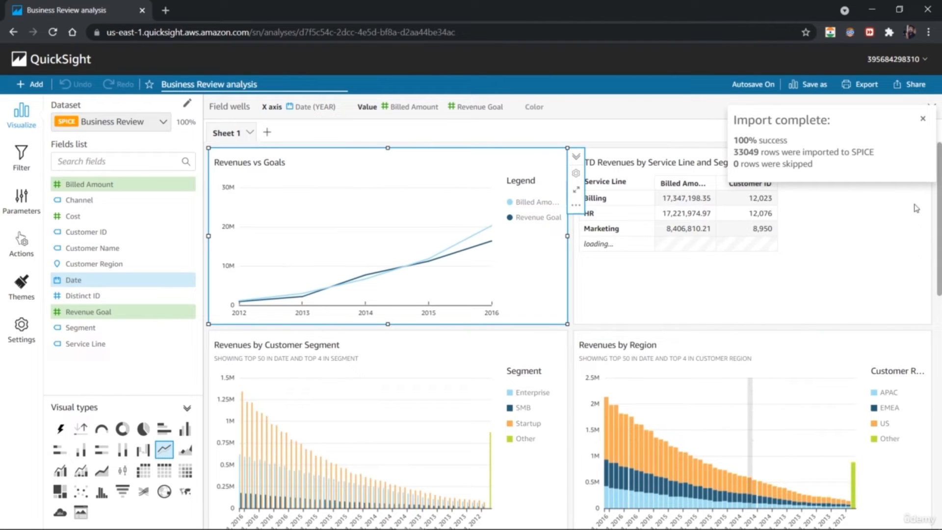
click(925, 123)
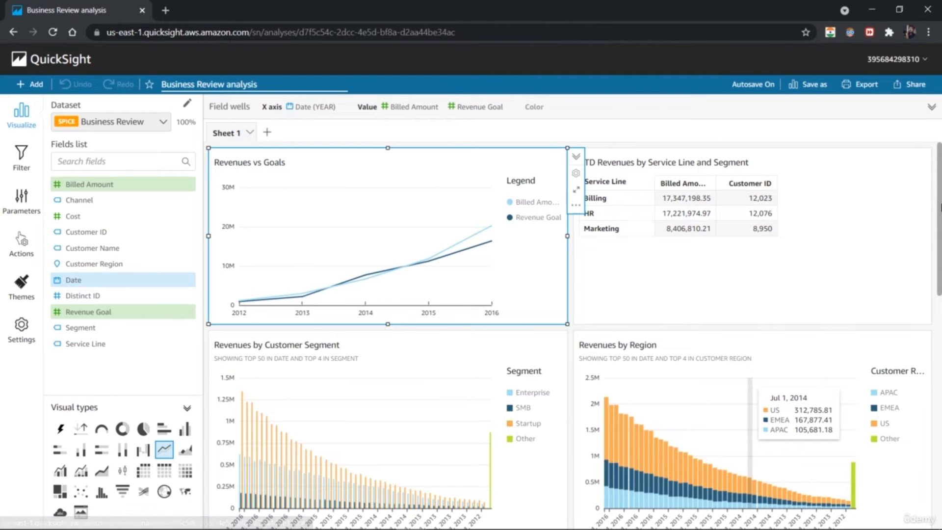
scroll(940, 307, down, 4)
drag(940, 307, 901, 177)
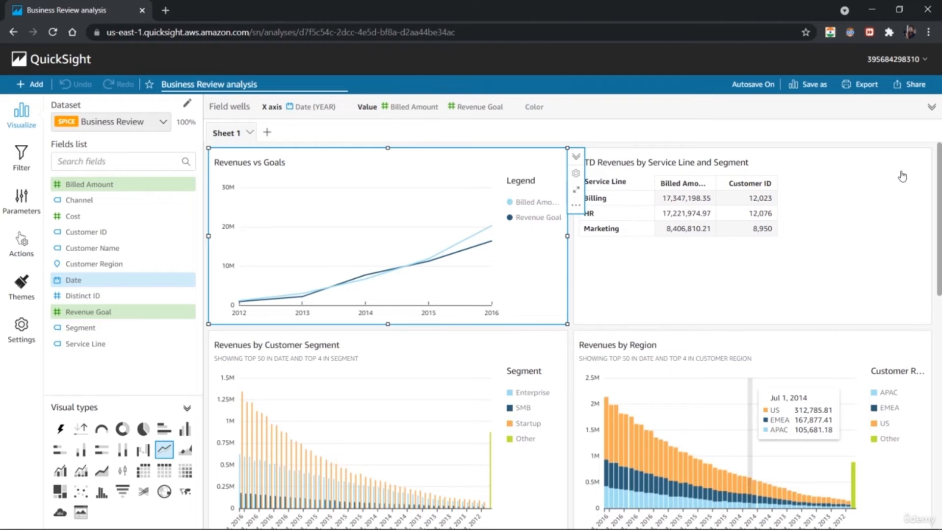
click(842, 251)
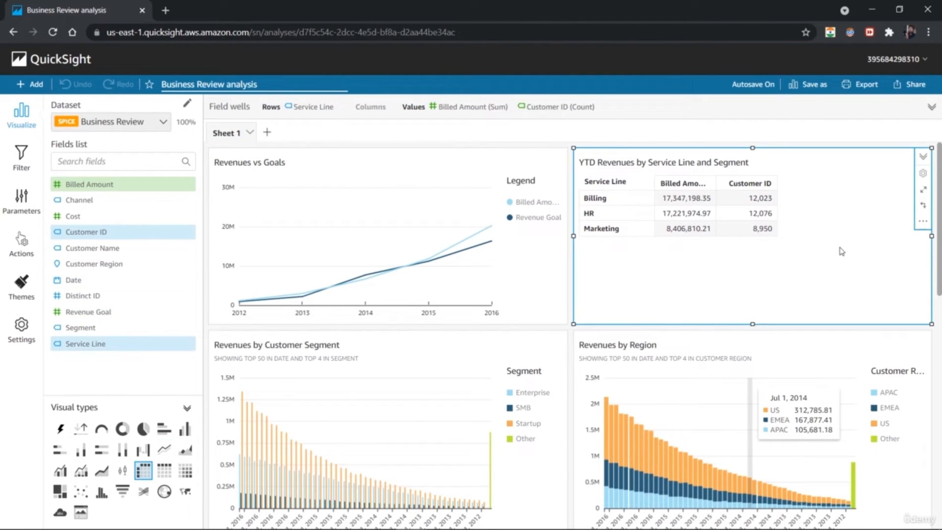
click(542, 465)
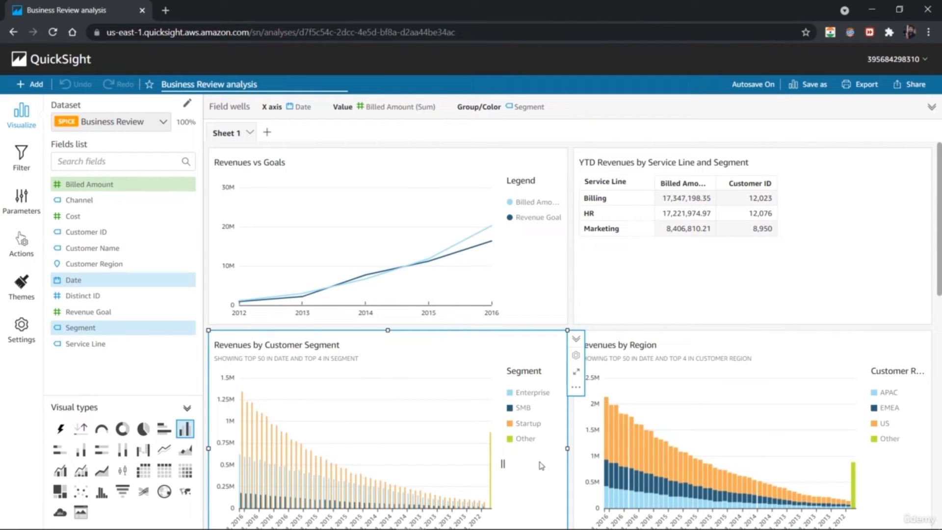
click(890, 464)
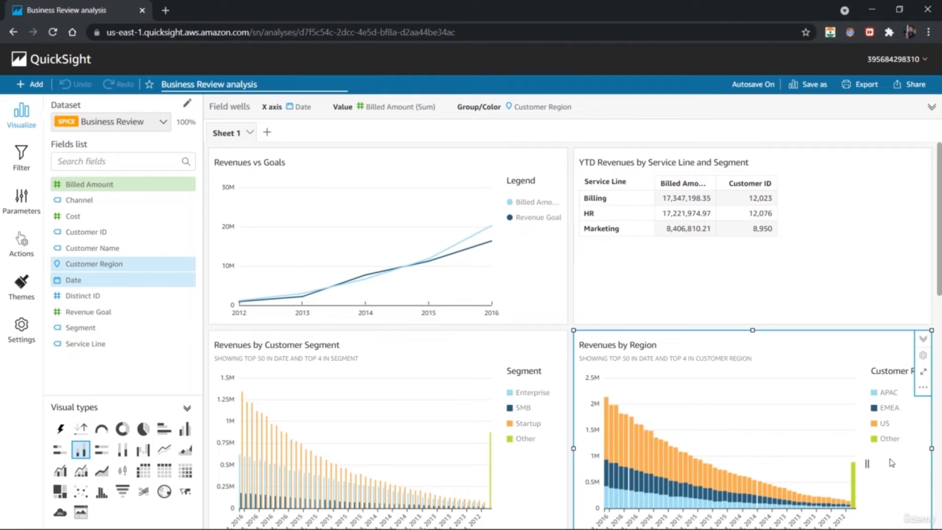
drag(939, 245, 939, 480)
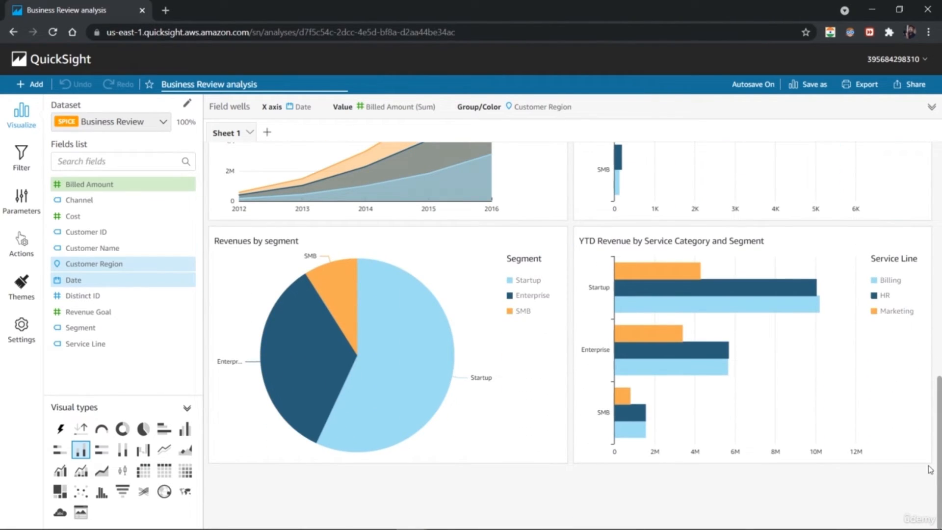
drag(938, 456, 939, 184)
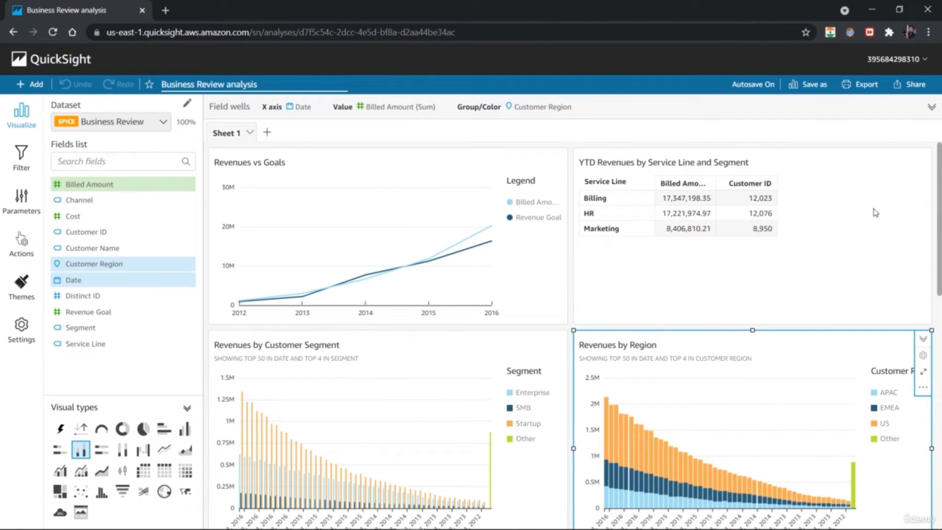
View the options for saving a copy of the Business Review analysis and close them without saving.
click(822, 94)
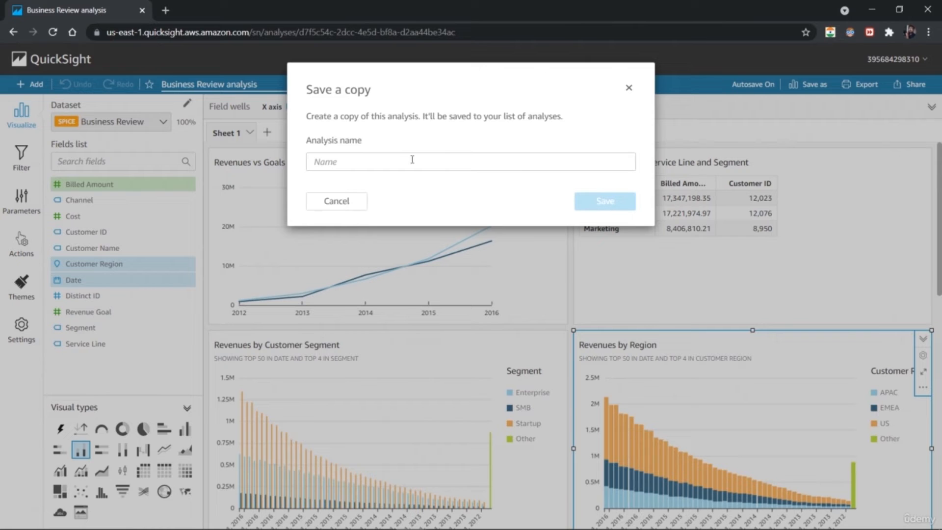
click(467, 164)
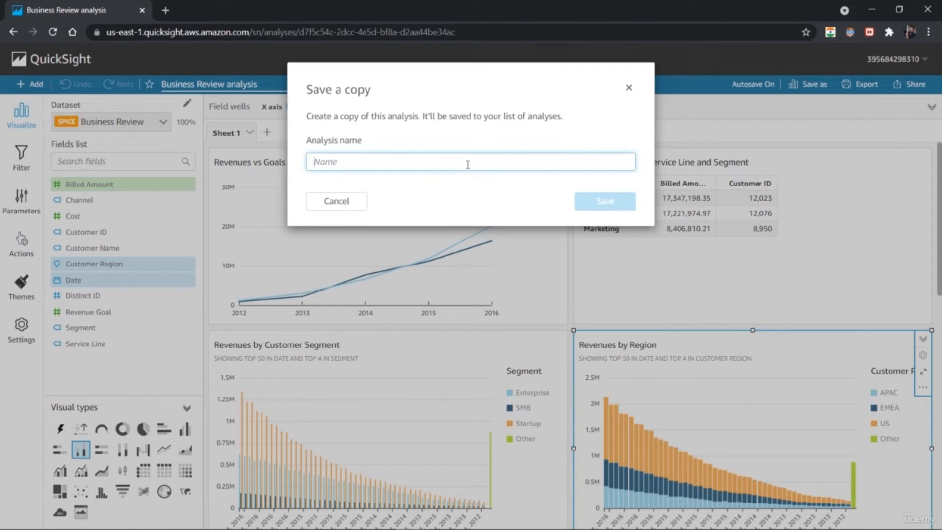
click(628, 88)
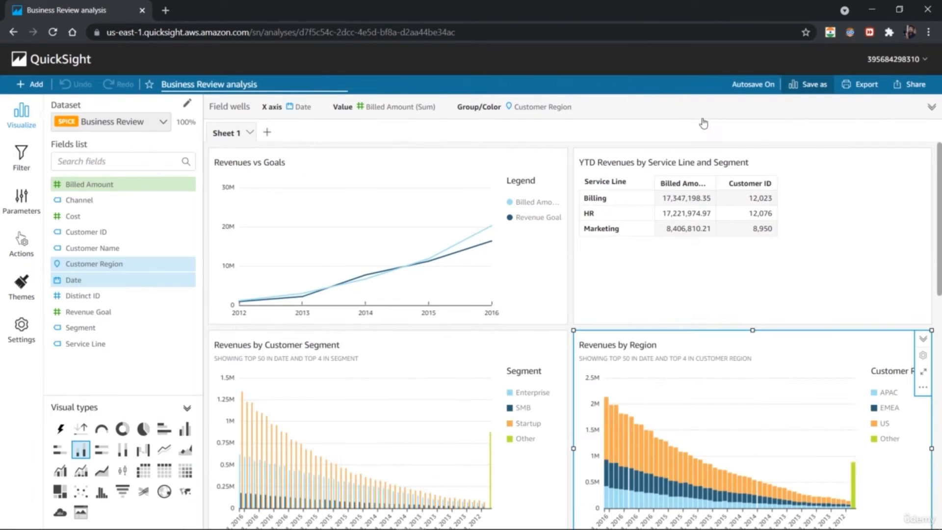
Export the Business Review analysis as a PDF and view the sharing options without choosing one.
click(862, 85)
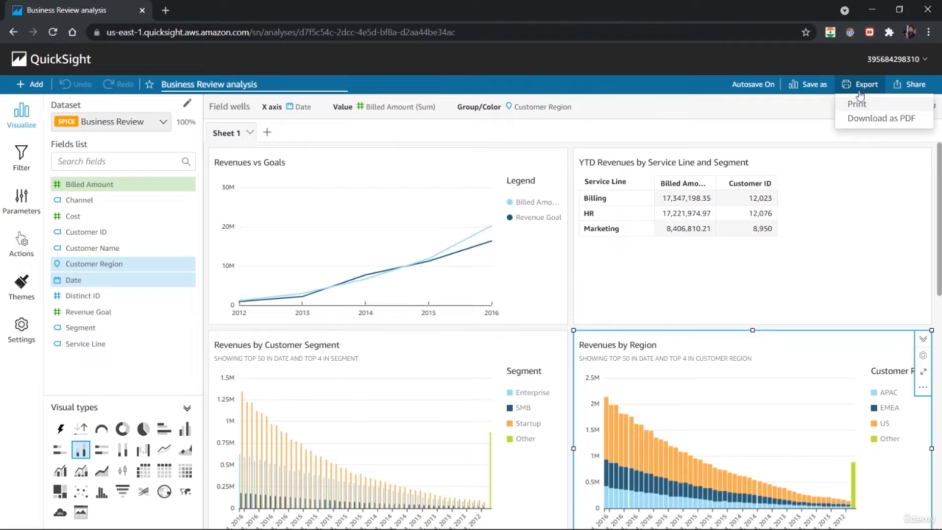
click(857, 119)
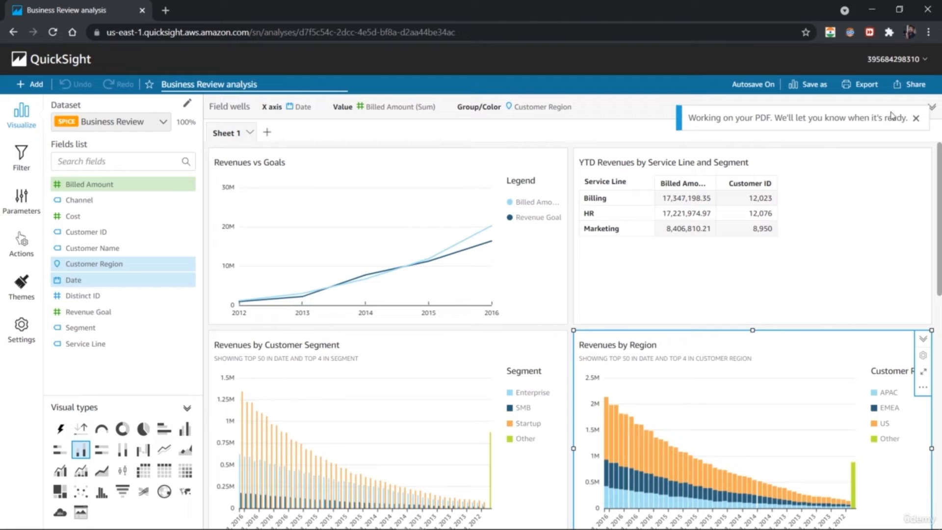
click(911, 86)
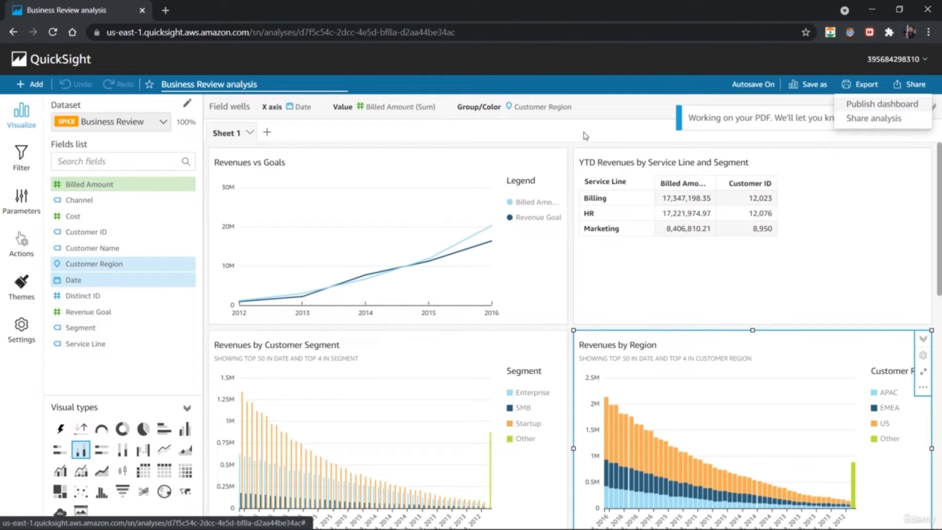
click(567, 136)
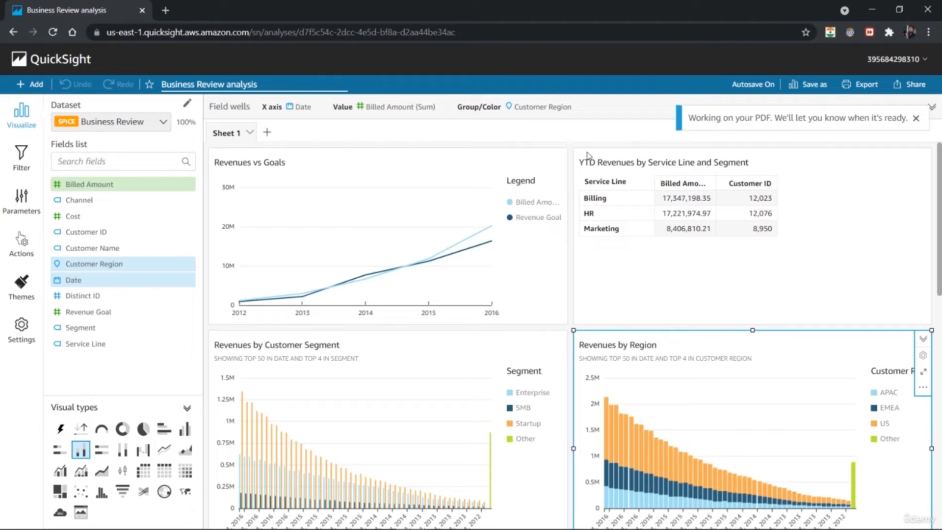
Return to the QuickSight list of analyses and close the What's New announcement.
click(30, 65)
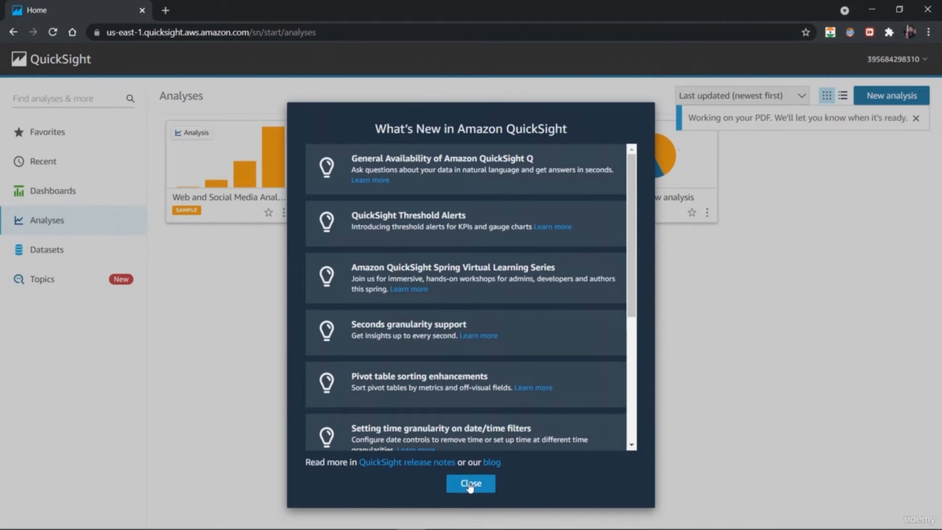
click(469, 485)
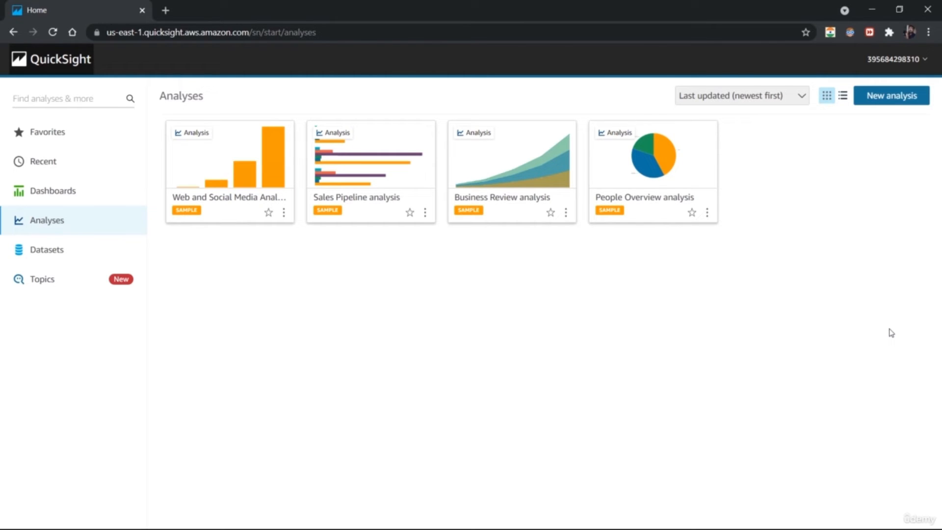
Start a new analysis with a new dataset and look through the available new and existing data sources.
click(888, 99)
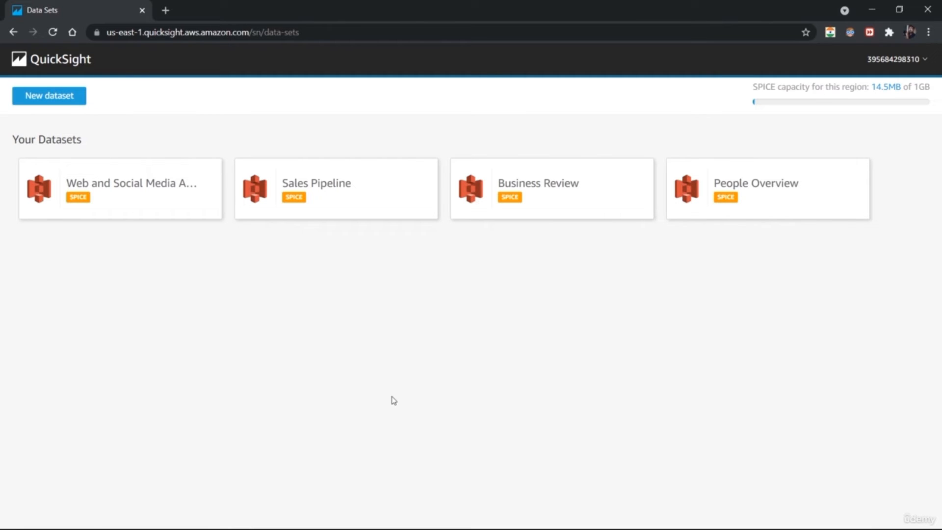
click(59, 104)
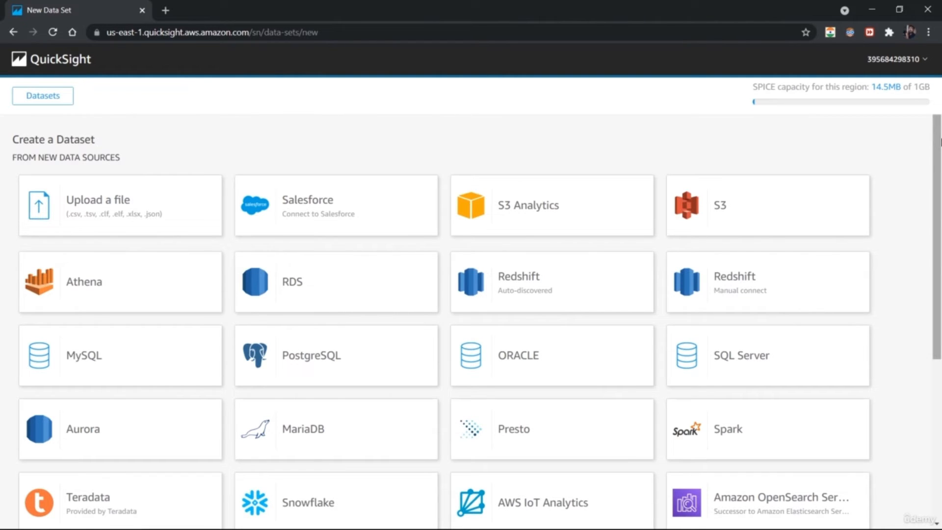
drag(939, 155, 940, 252)
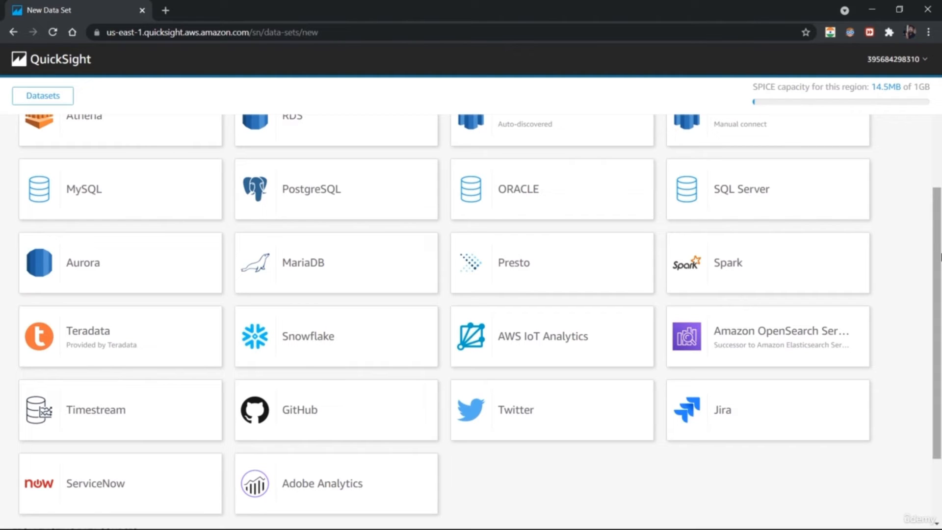
drag(940, 260, 940, 335)
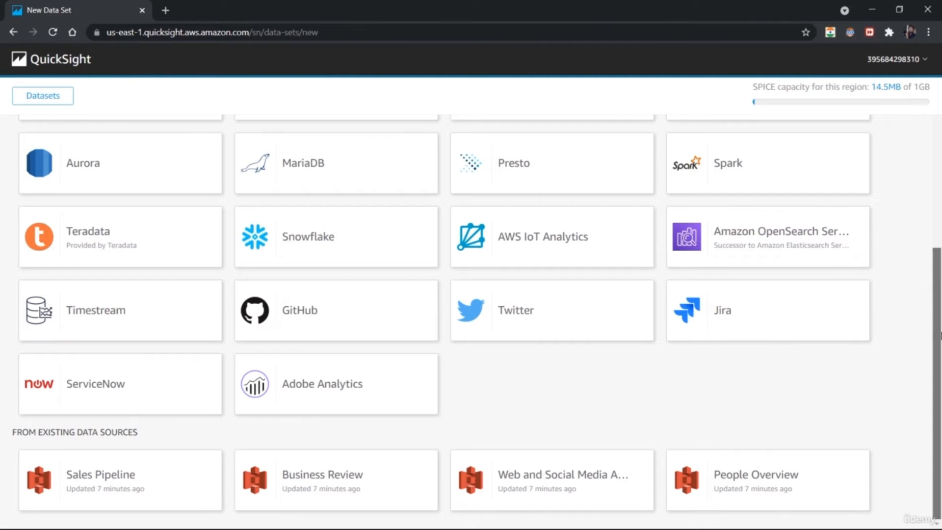
drag(940, 335, 940, 196)
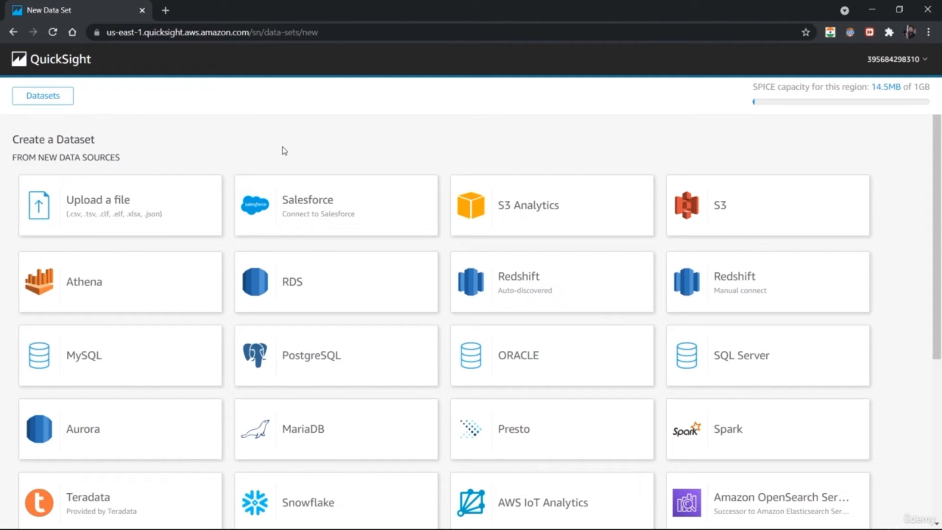
Upload Grocery Price.xlsx as the dataset source, choose Sheet1 and accept the file upload settings.
click(128, 212)
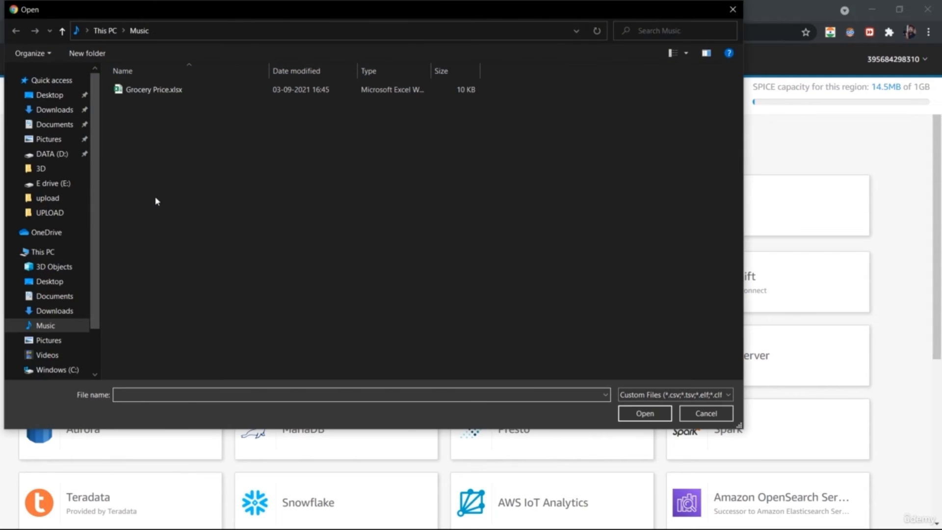
double_click(202, 90)
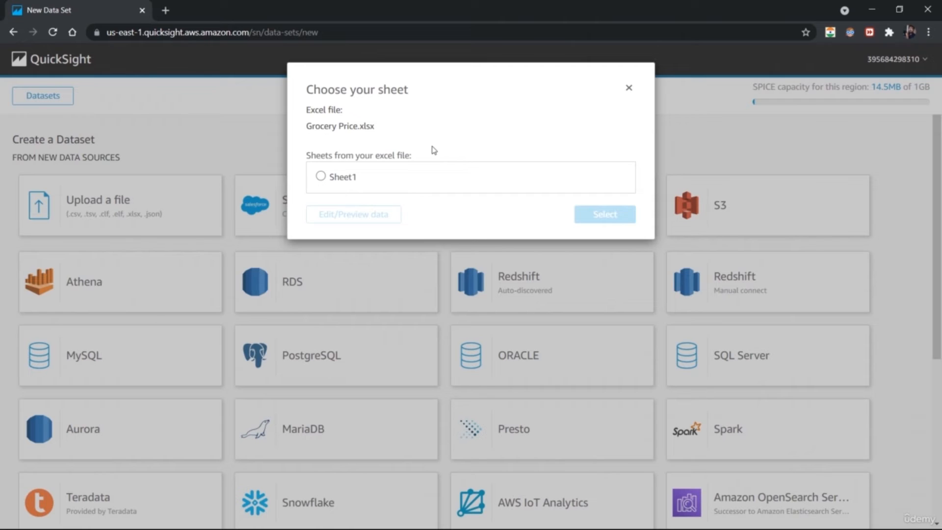
click(320, 176)
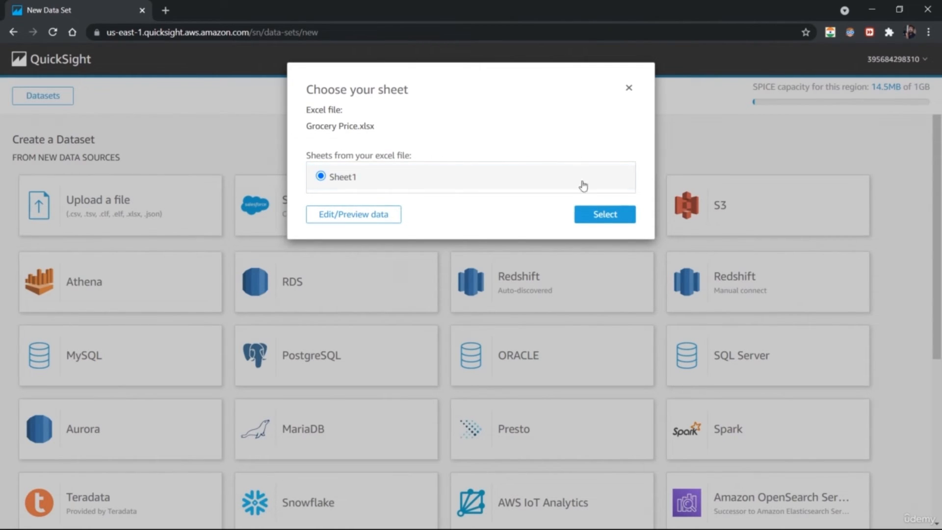
click(605, 219)
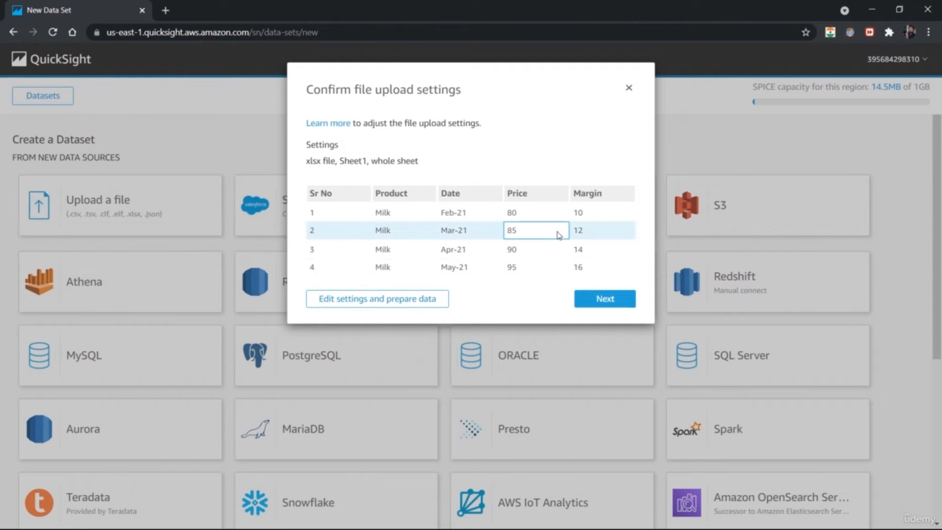
click(599, 307)
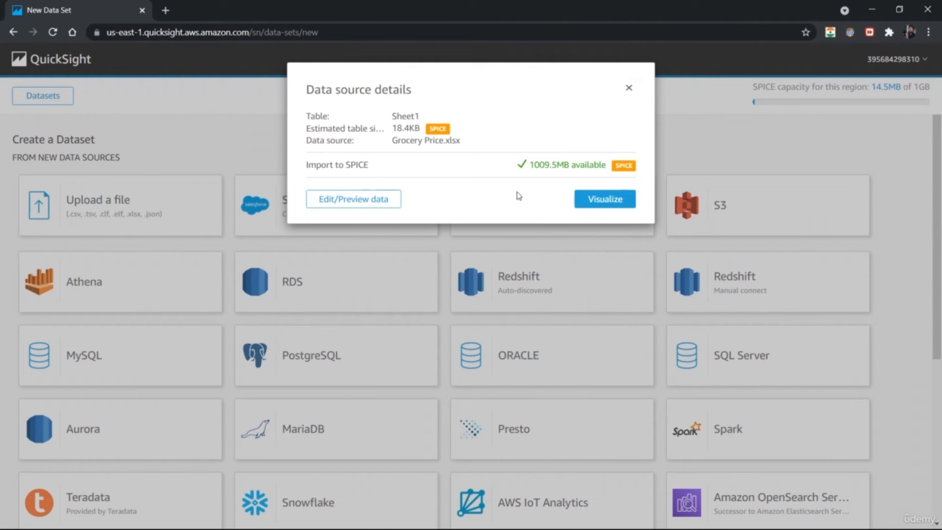
Visualize the imported Grocery Price.xlsx data, dismiss the import notice and duplicate the empty AutoGraph visual.
click(596, 205)
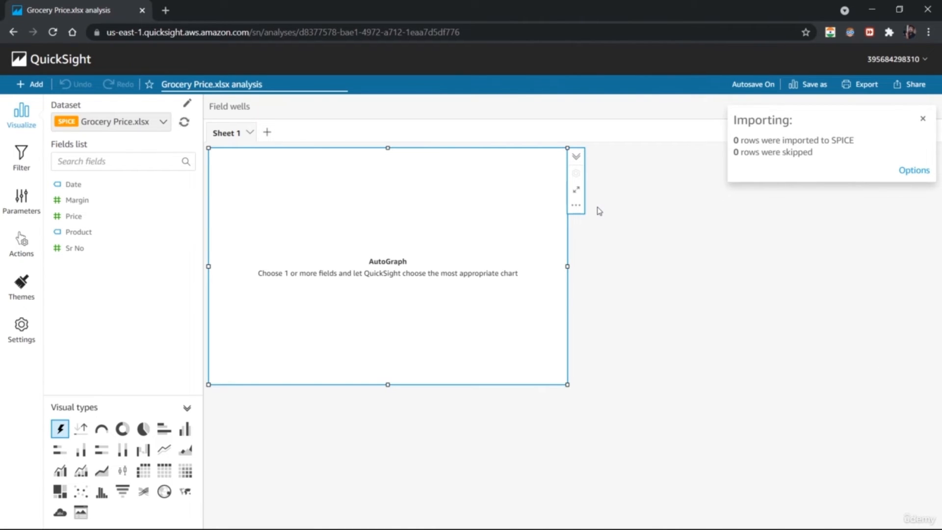
click(922, 120)
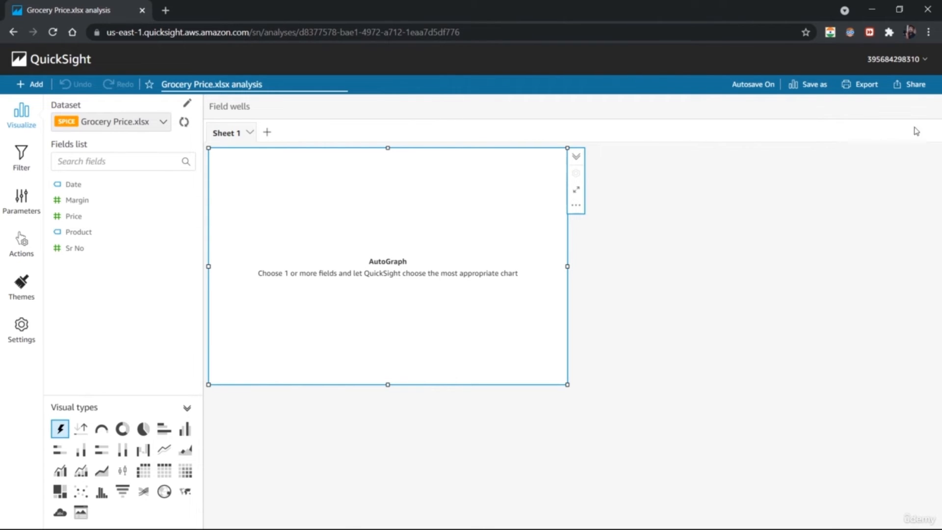
click(577, 206)
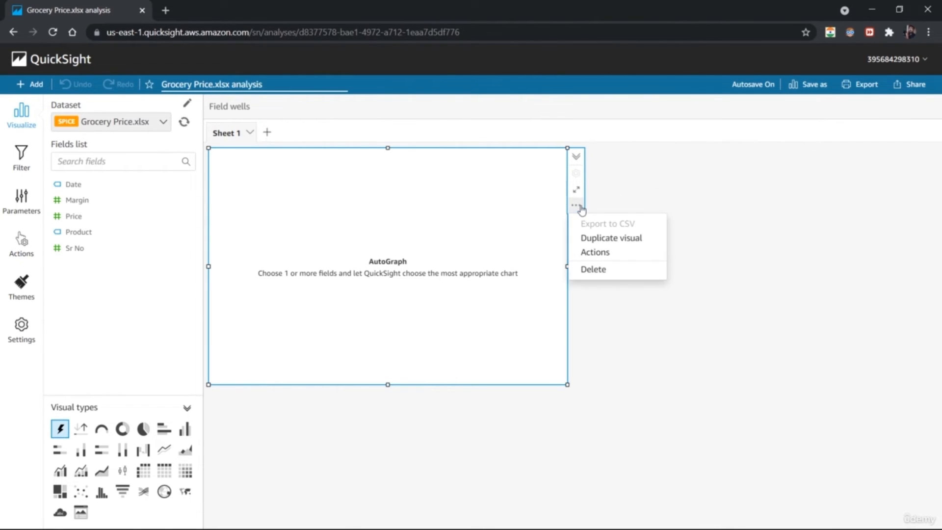
click(593, 239)
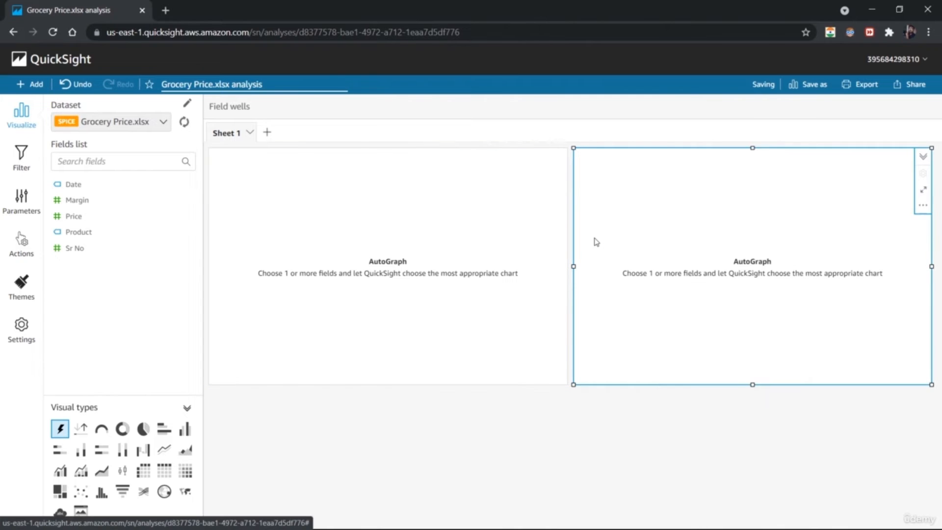
Make the first visual a pie chart with Product as Group/Color and Price as Value.
click(510, 446)
click(383, 285)
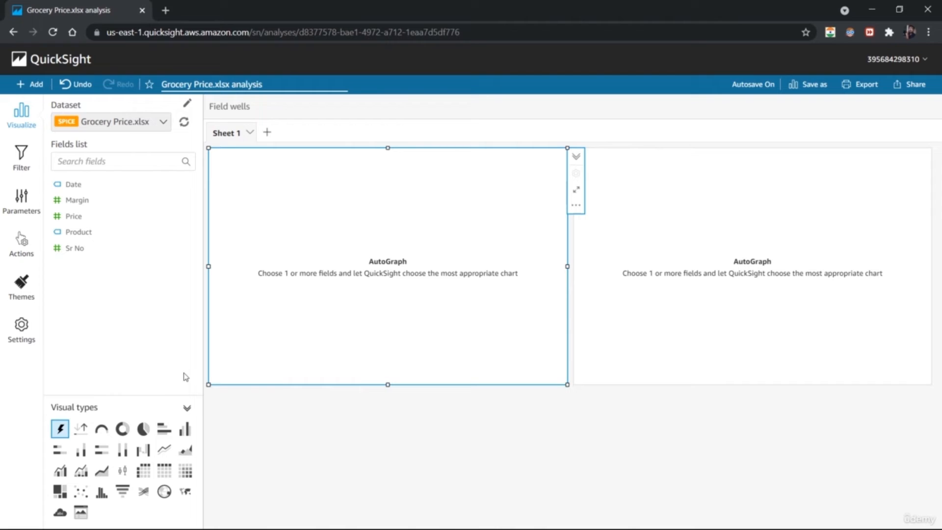
click(143, 429)
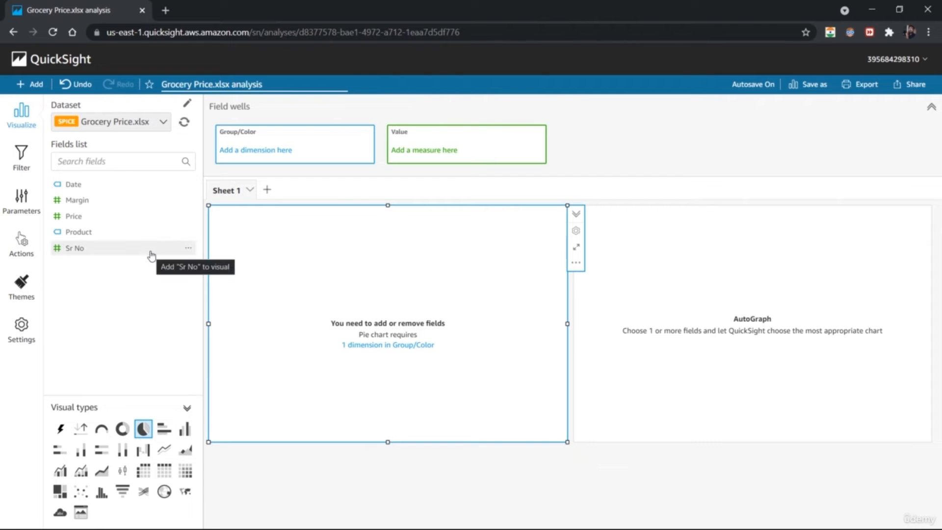
drag(135, 238, 260, 153)
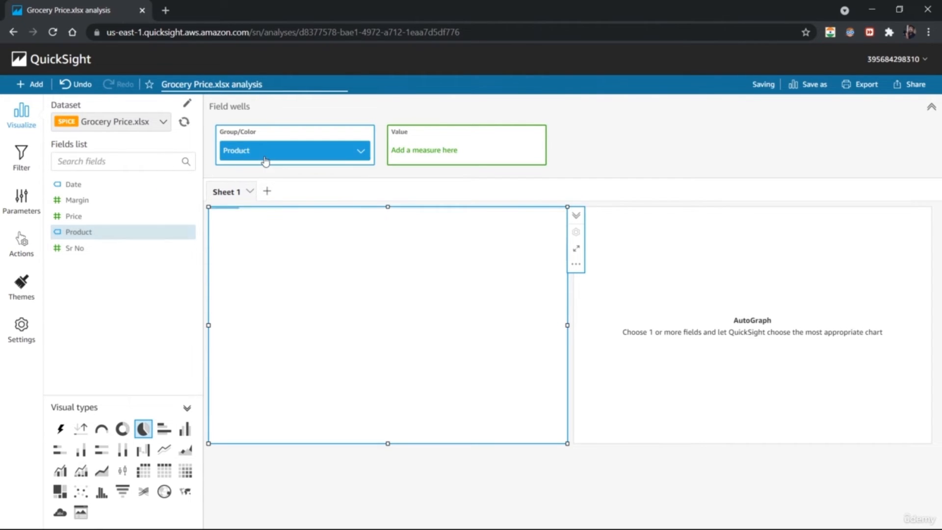
drag(121, 218, 435, 154)
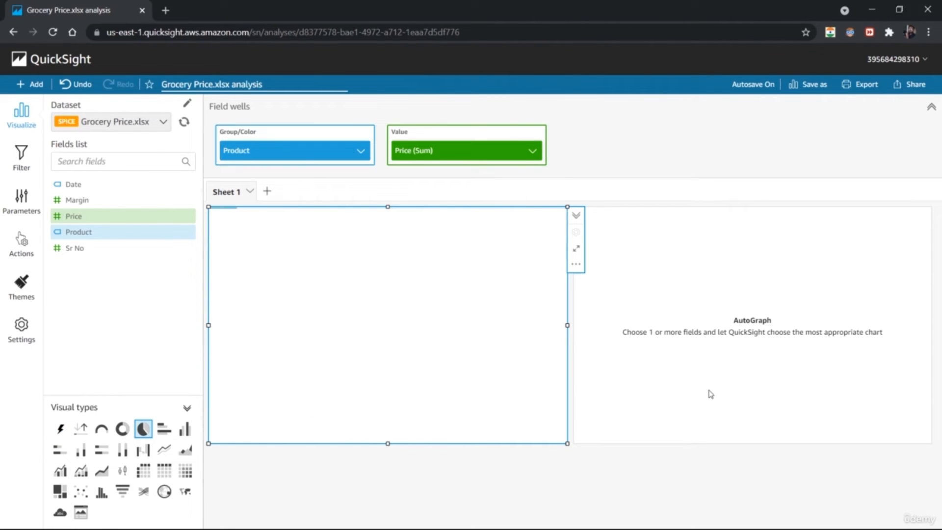
Add the Product and Price fields to the second AutoGraph visual and compare it with the pie chart.
click(707, 349)
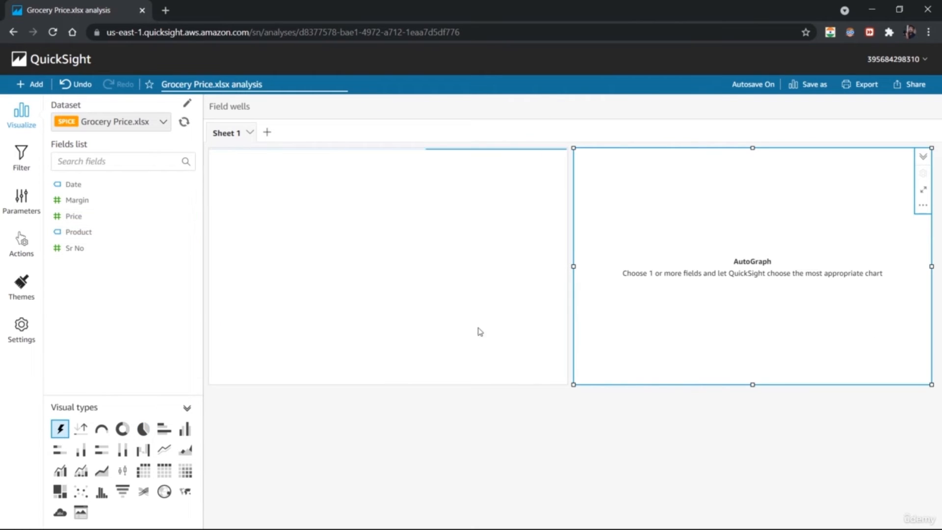
click(98, 234)
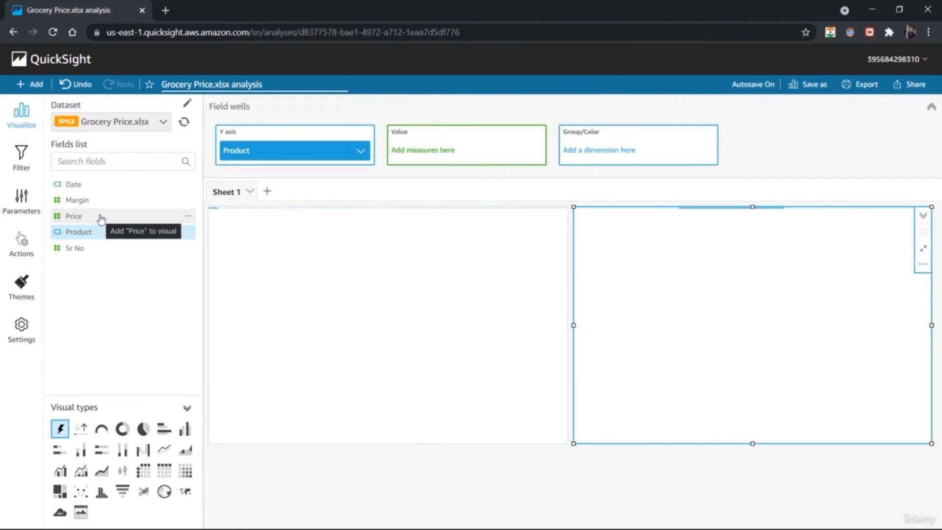
click(101, 219)
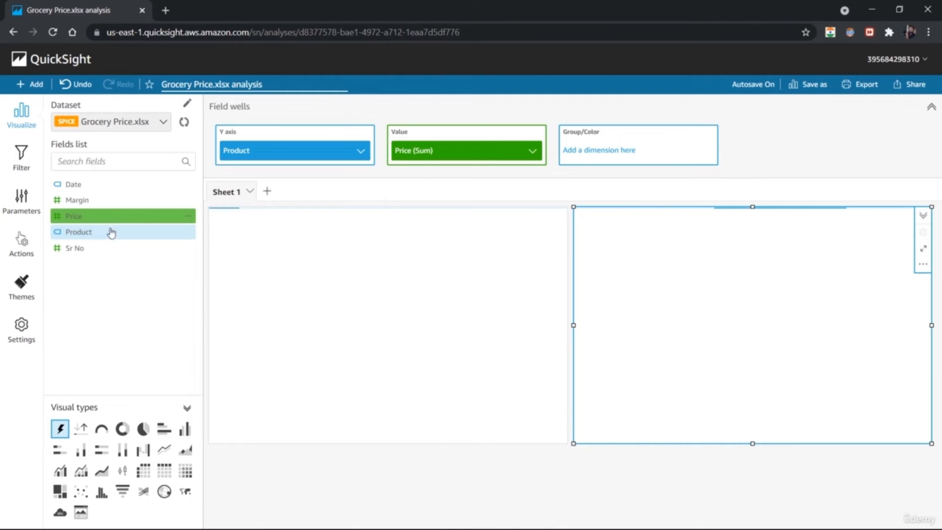
click(296, 376)
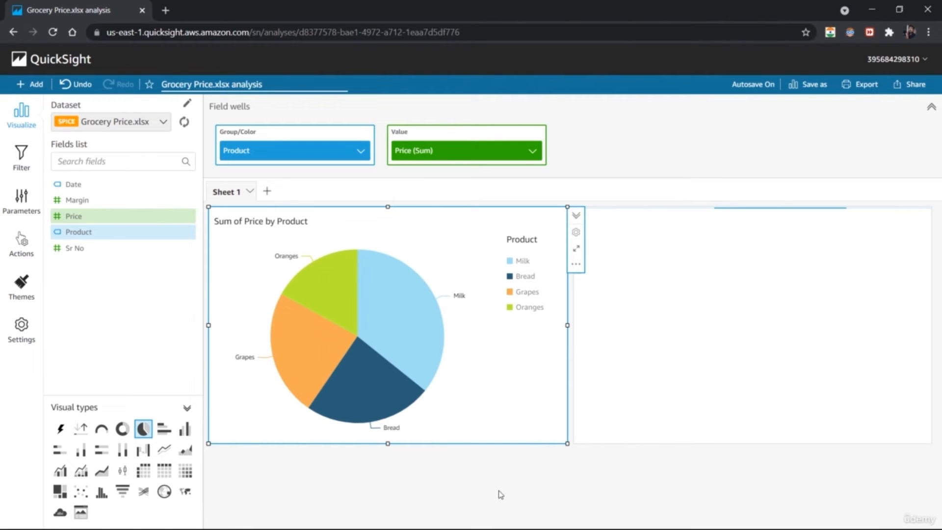
click(792, 381)
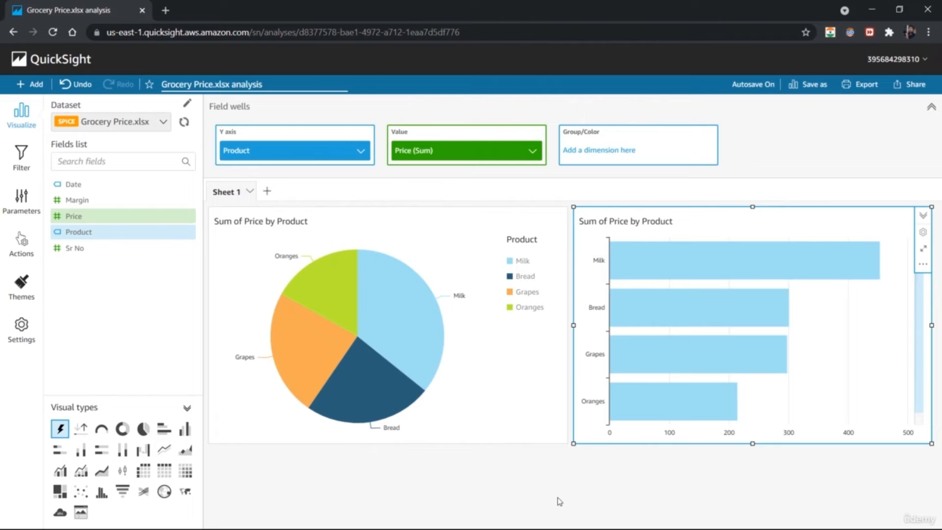
Duplicate the Sum of Price by Product bar chart as a third visual.
click(922, 264)
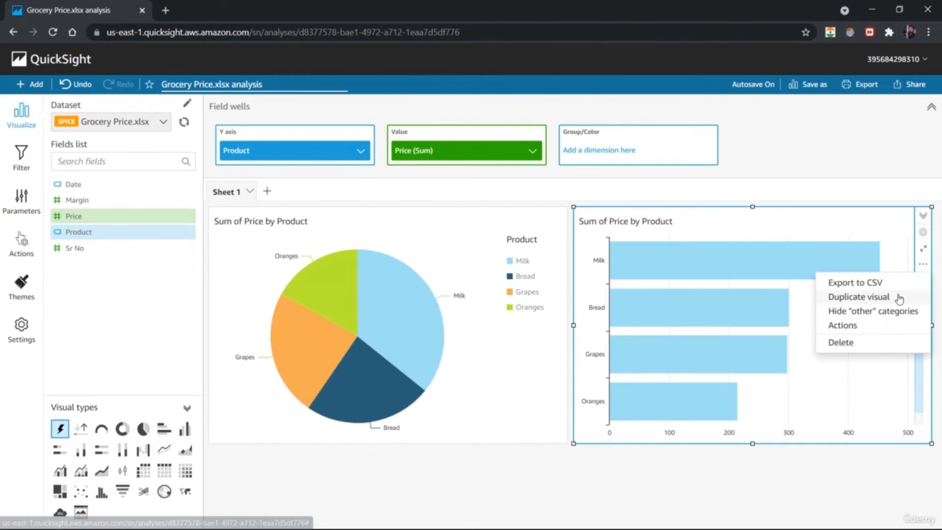
click(897, 298)
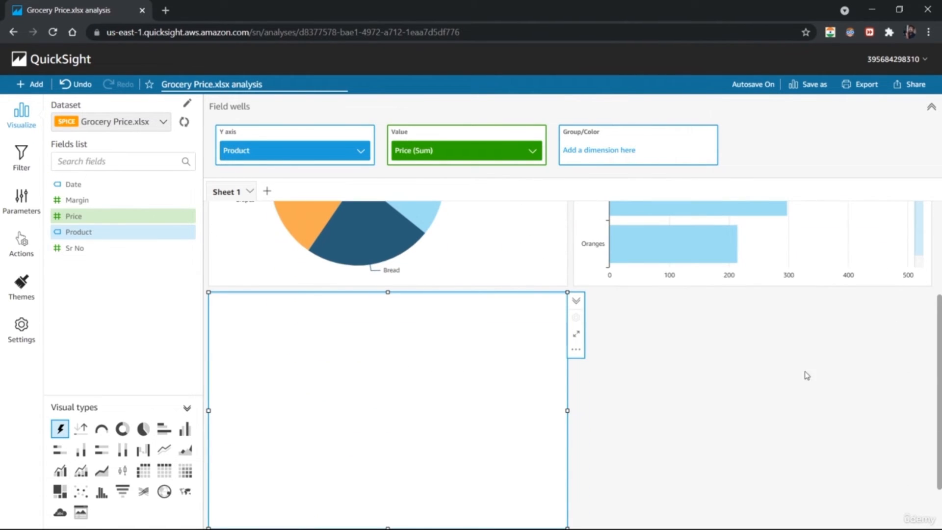
scroll(940, 366, up, 3)
scroll(938, 391, down, 4)
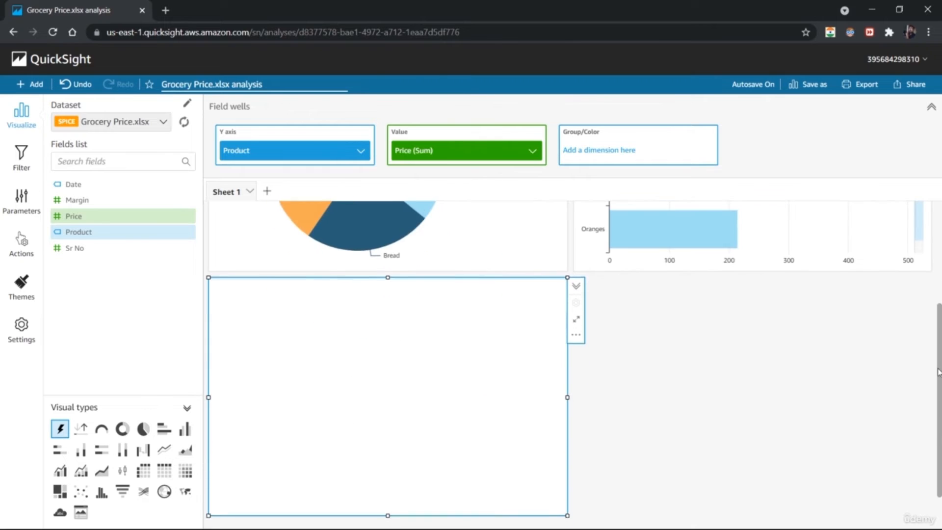
drag(937, 391, 940, 263)
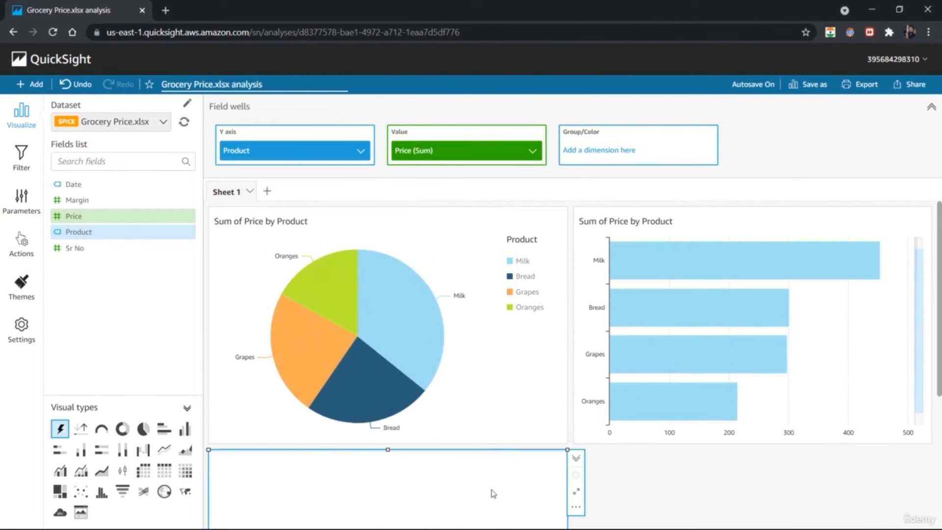
Remove the Price value and the Product axis field from the duplicated bar chart.
click(532, 151)
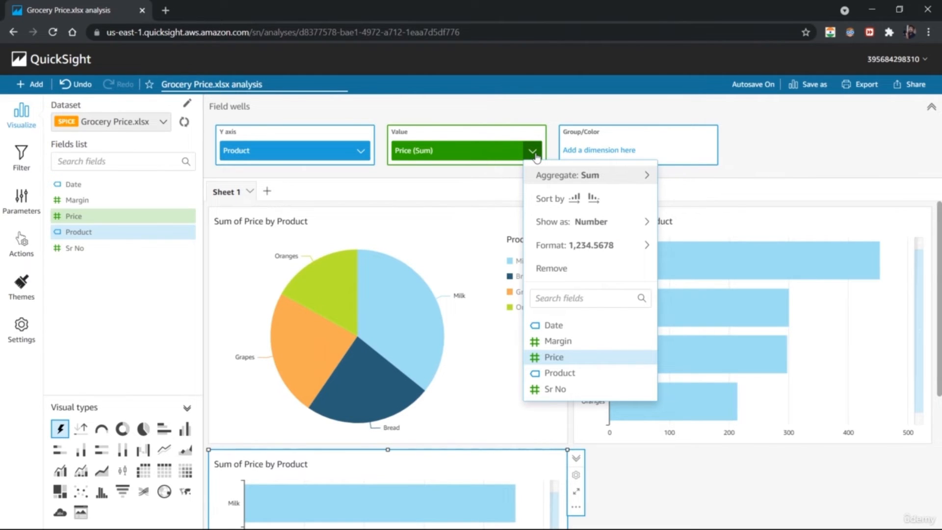
click(551, 268)
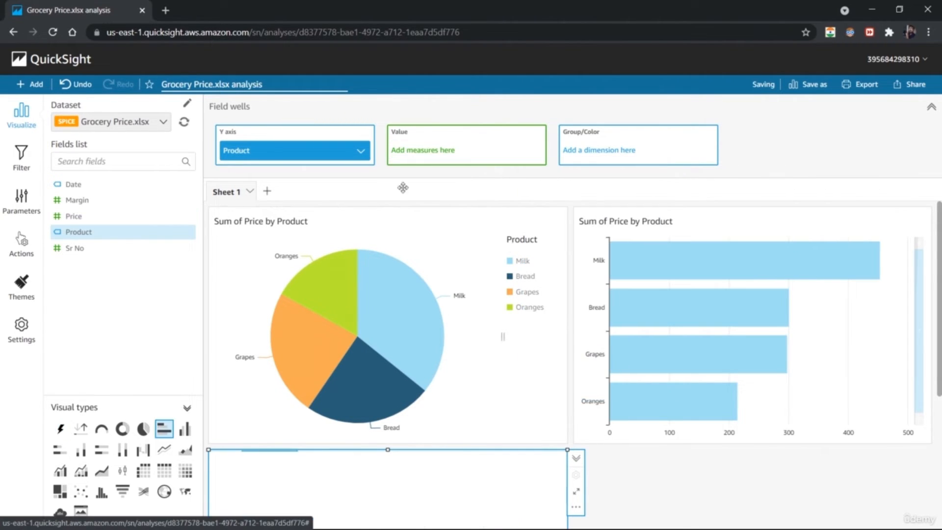
click(361, 152)
click(409, 238)
Turn the emptied third visual into a tree map grouped by Date, sized by Margin and colored by Price.
drag(938, 278, 937, 371)
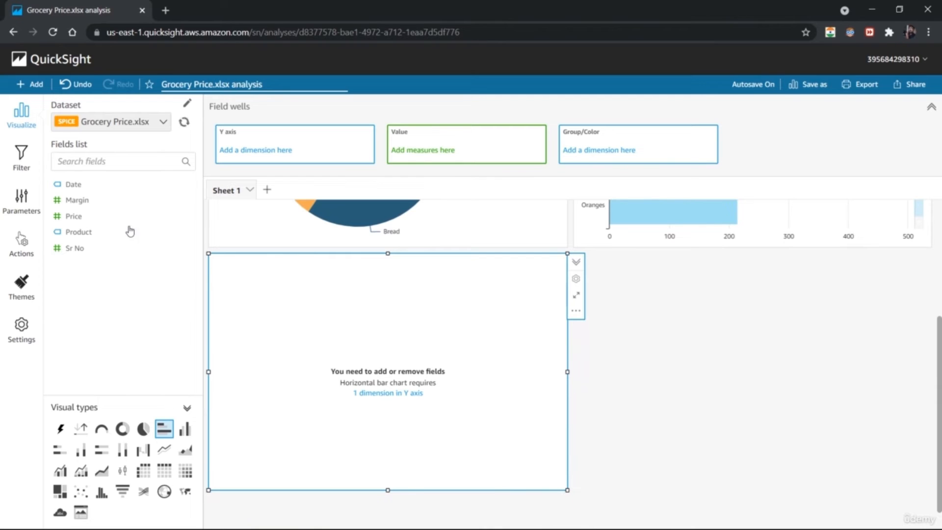
click(111, 185)
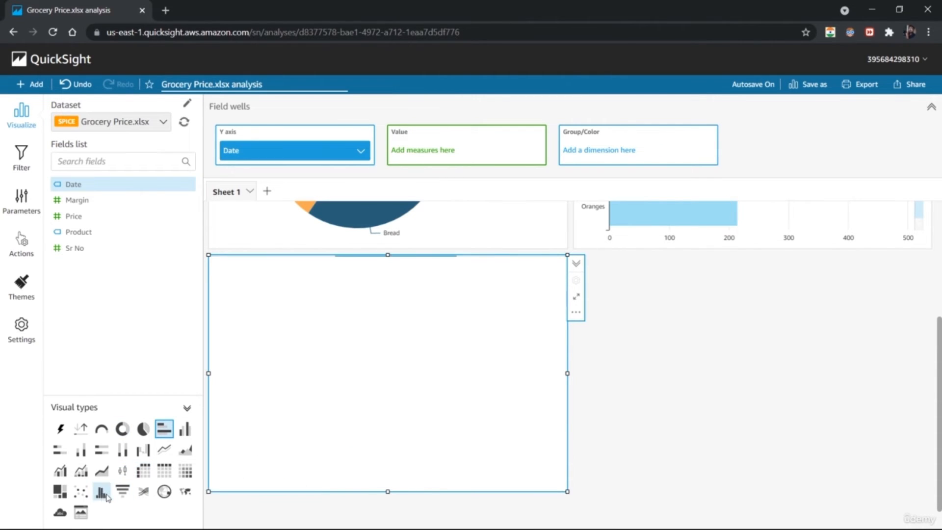
click(63, 496)
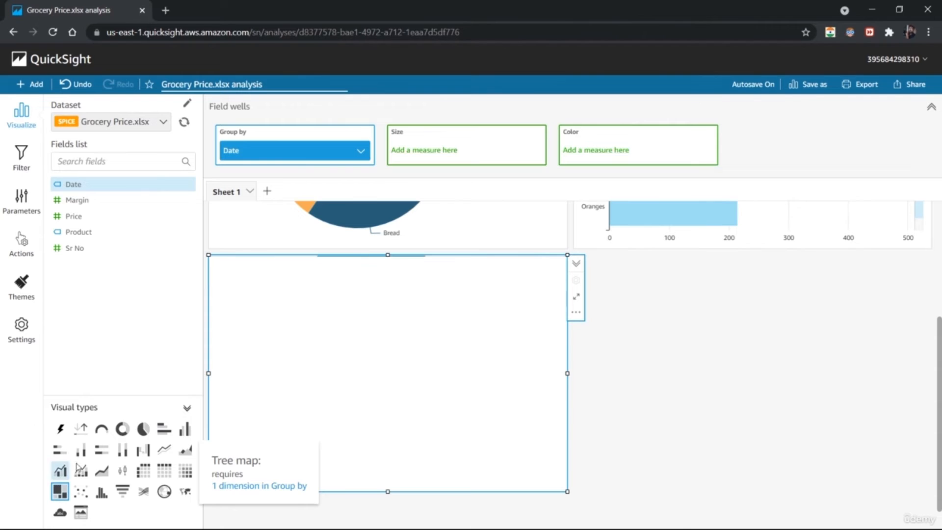
click(117, 205)
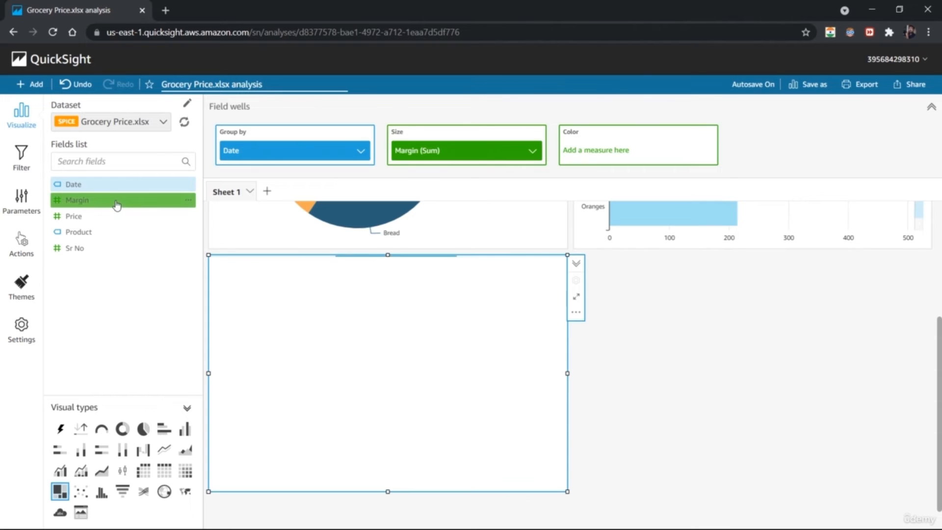
click(112, 219)
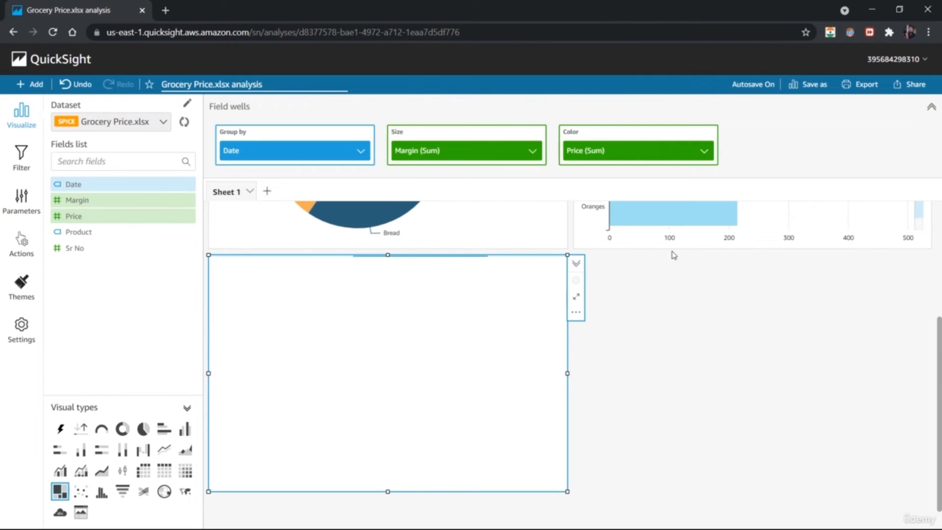
Change the aggregation of the tree map's Margin size field to Count and look over the sheet.
click(531, 152)
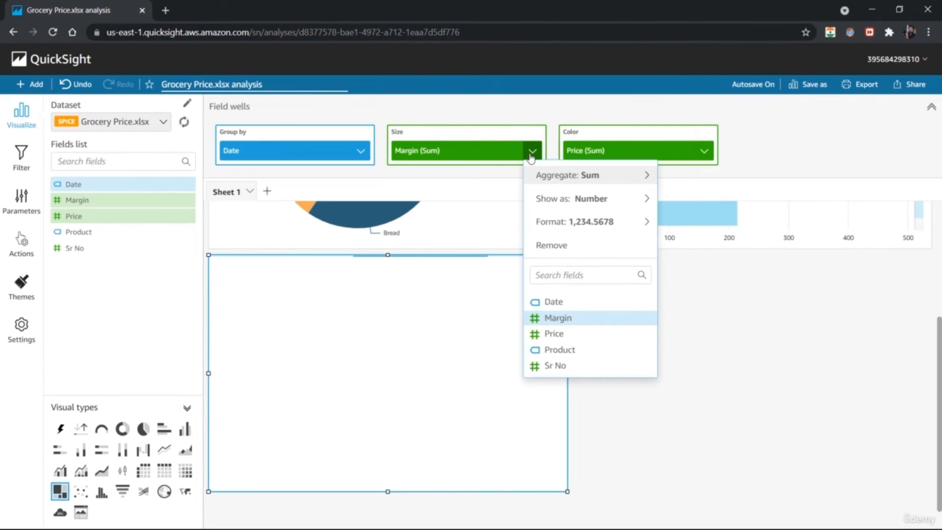
mouse_move(630, 183)
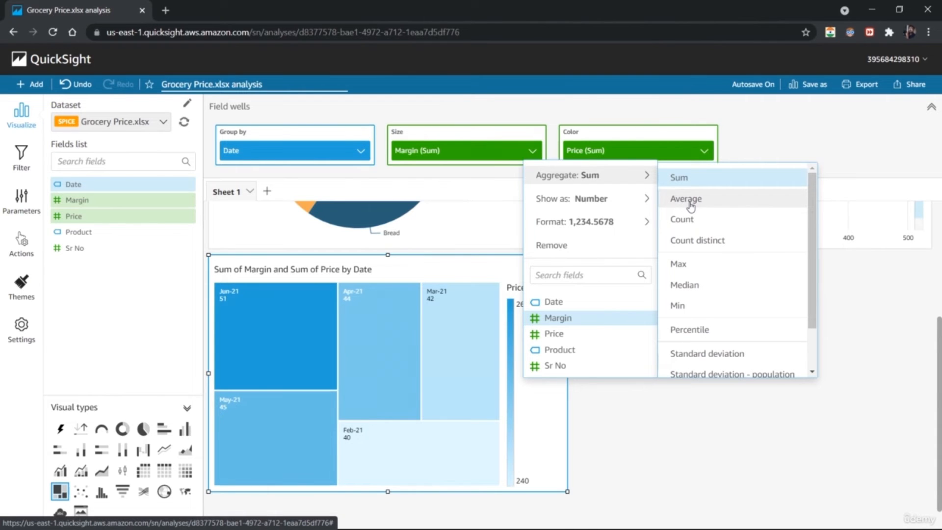
click(692, 219)
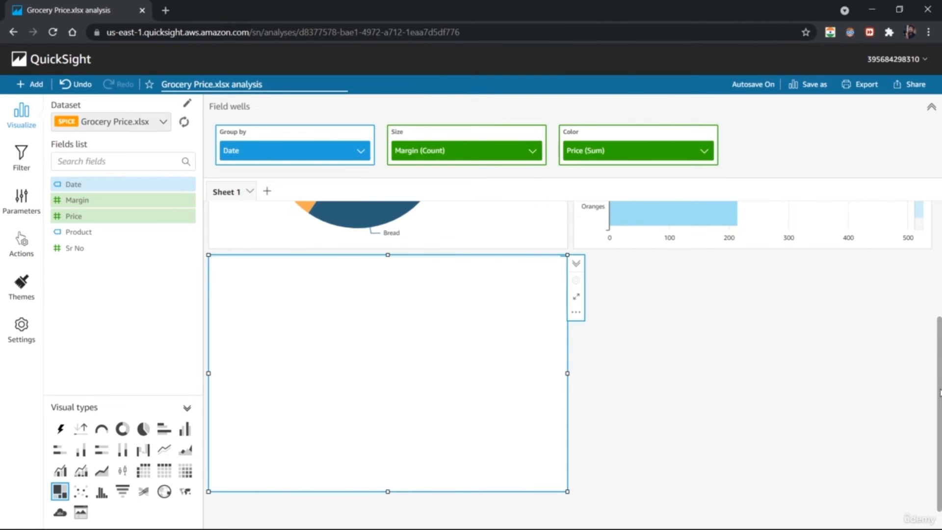
drag(939, 337, 940, 204)
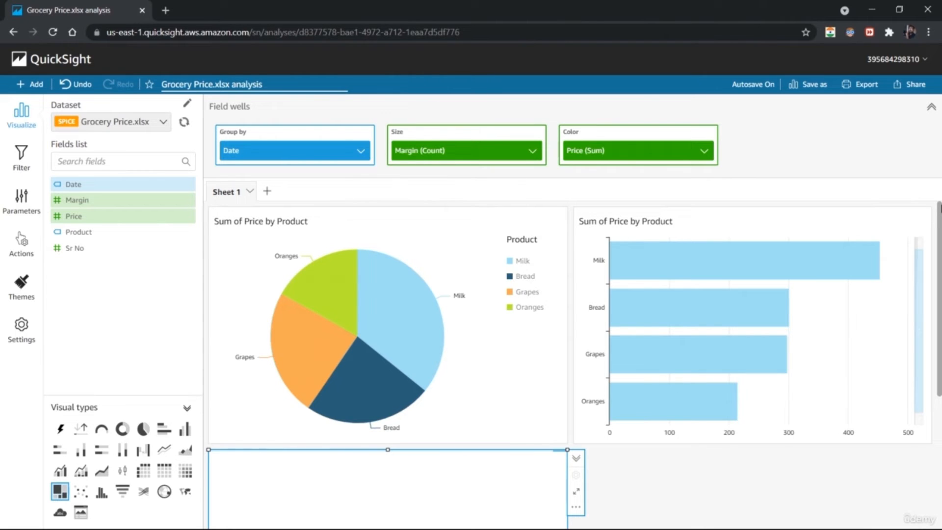
scroll(569, 358, down, 2)
drag(939, 413, 939, 257)
Try a stronger blue on the pie chart's Milk slice, and set the slice back to light blue.
click(500, 380)
click(437, 271)
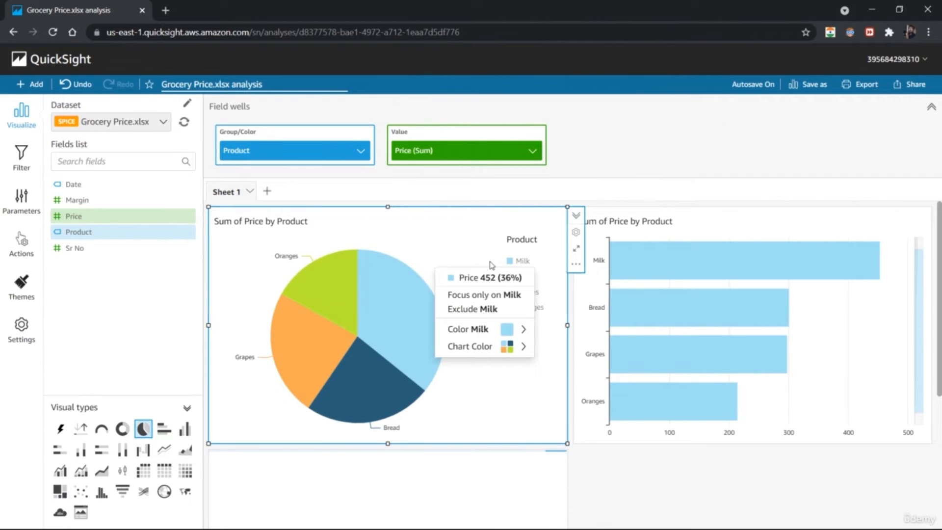
click(522, 332)
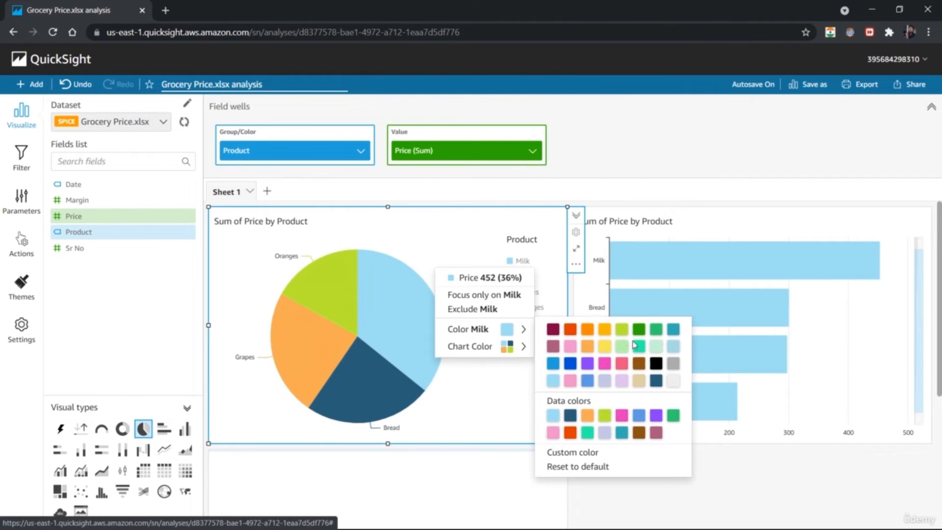
click(553, 364)
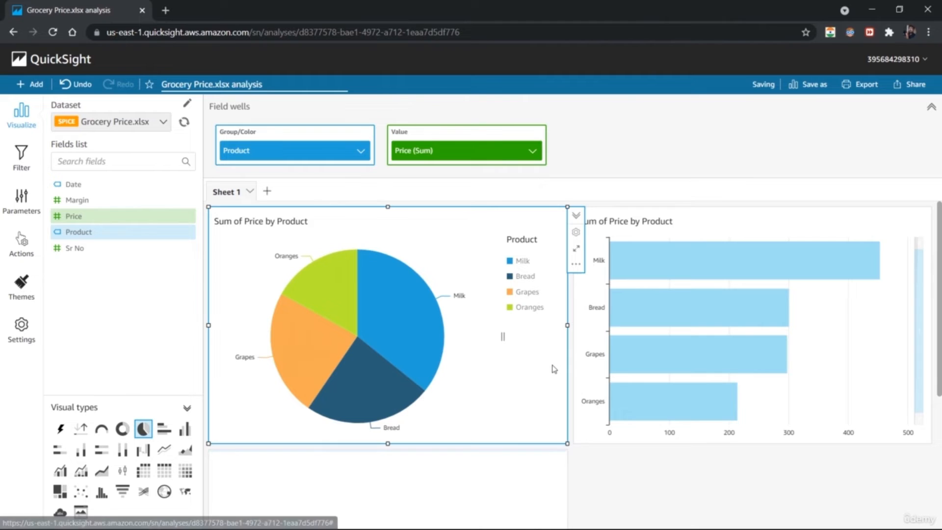
click(422, 324)
mouse_move(505, 389)
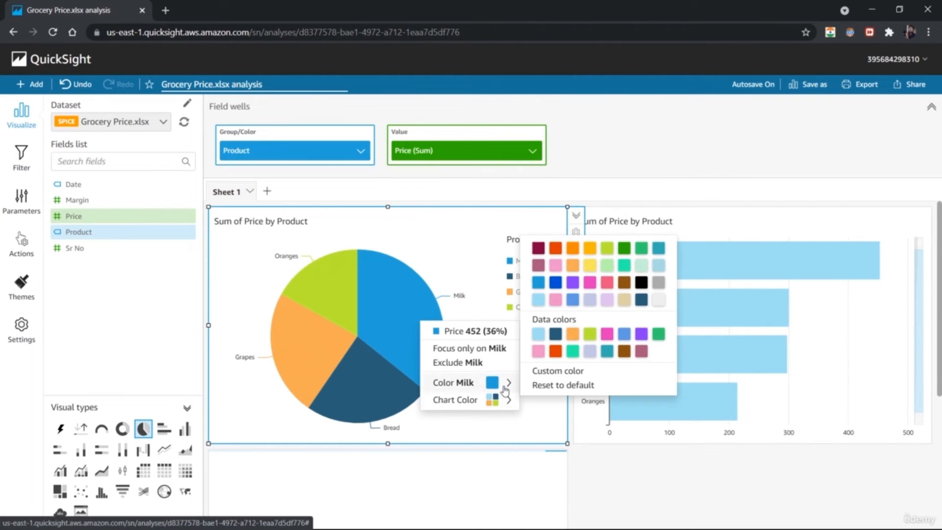
click(539, 333)
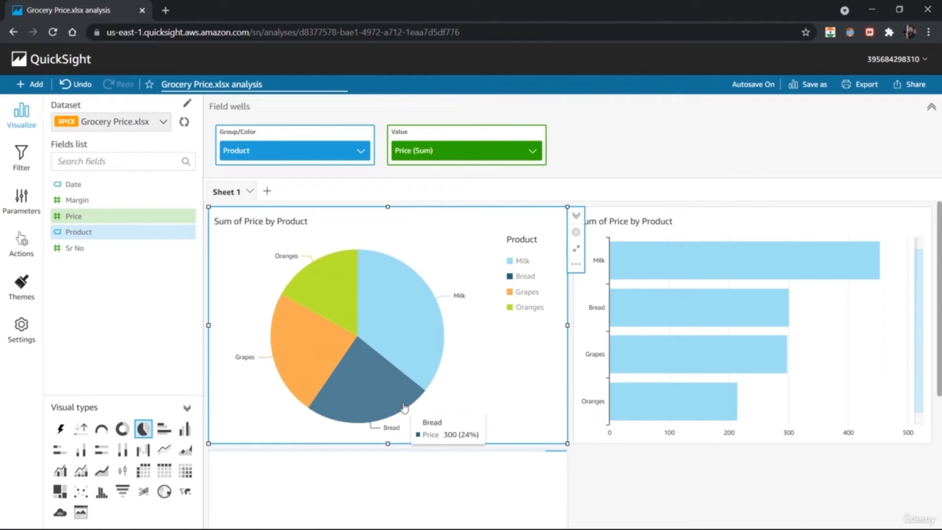
Change the color of the pie chart's Oranges slice to dark orange.
click(315, 270)
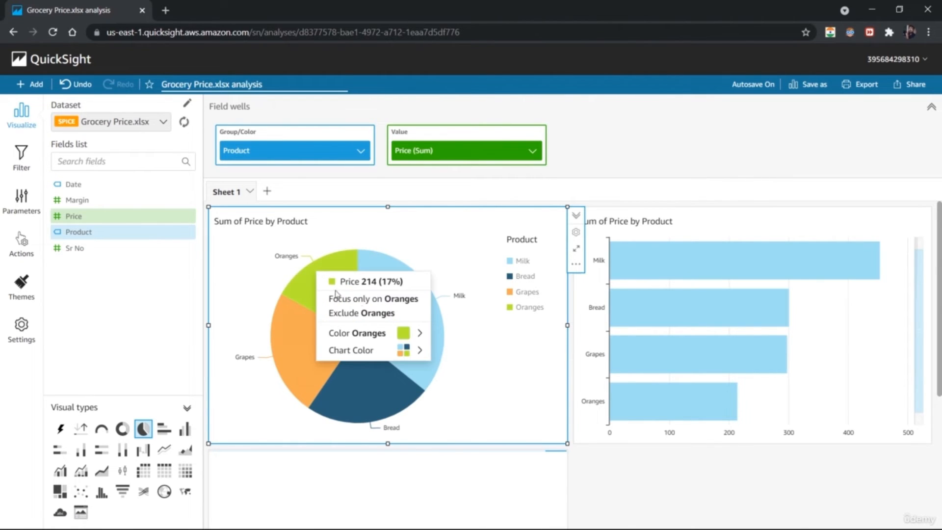
mouse_move(403, 334)
click(488, 334)
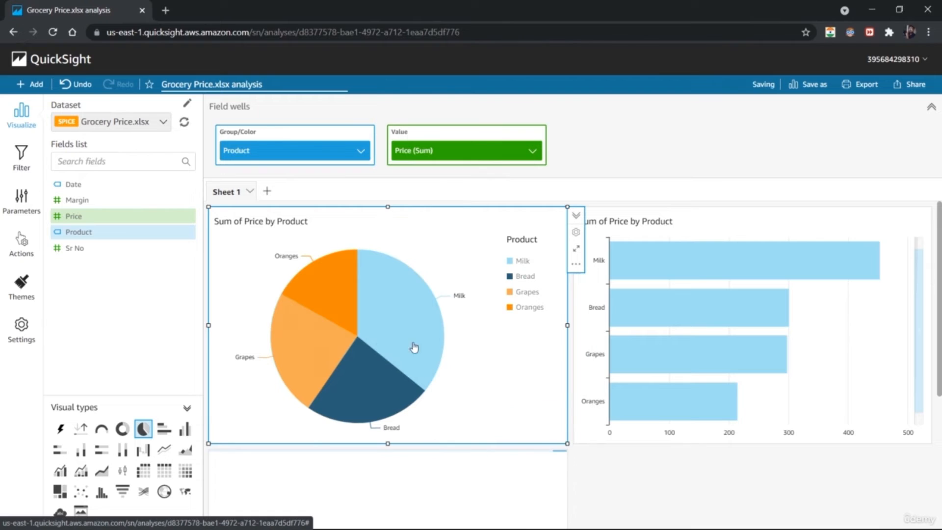
Try purple on the pie chart's Grapes slice, and set the slice to teal.
click(325, 345)
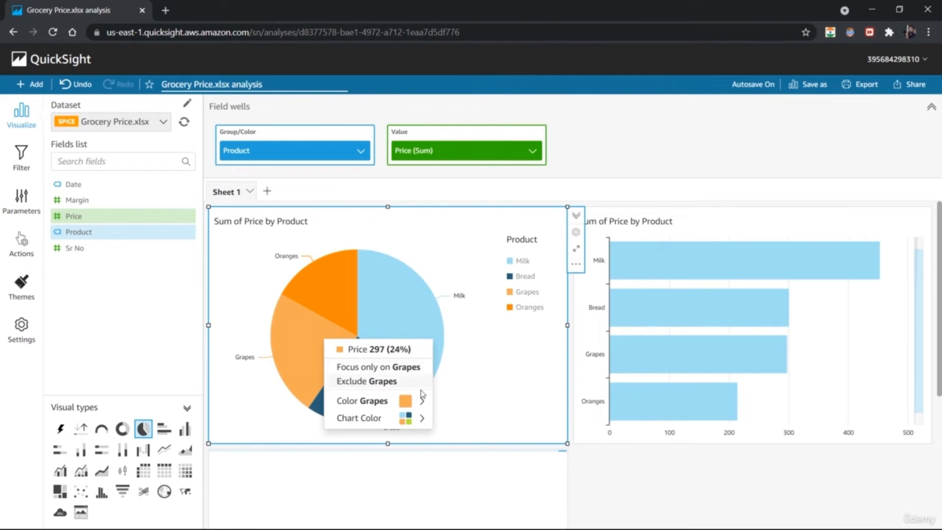
mouse_move(422, 399)
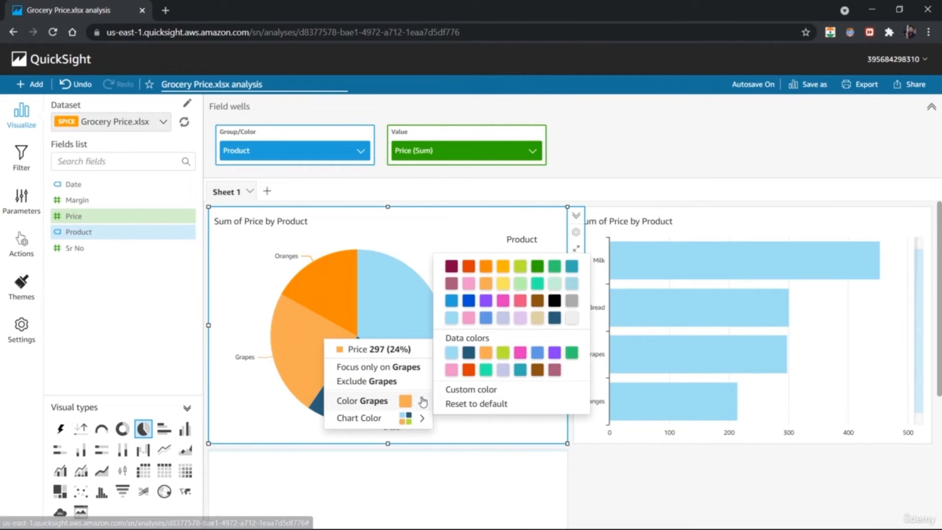
click(554, 353)
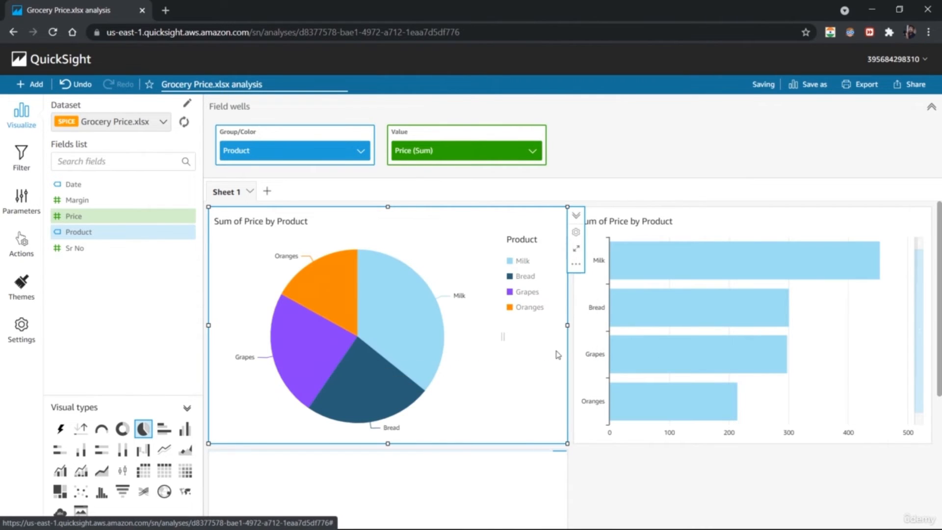
click(295, 347)
mouse_move(387, 404)
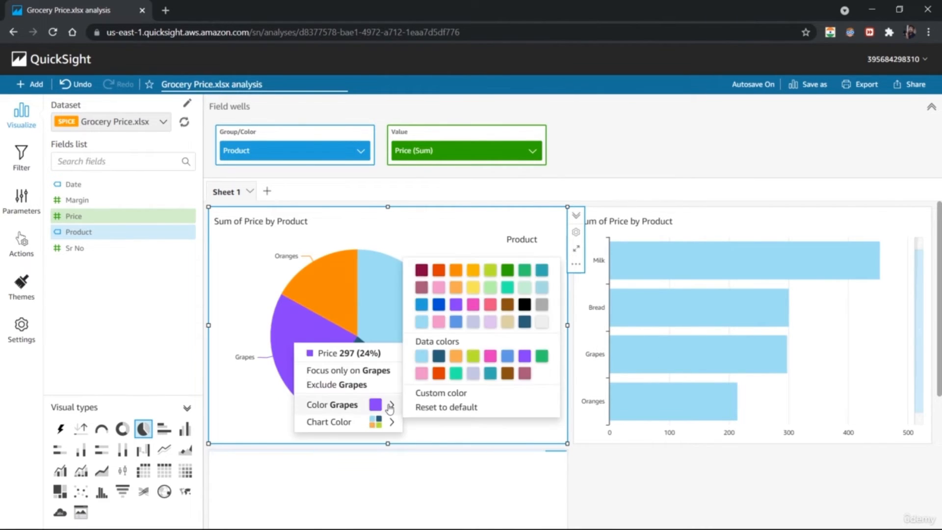
click(540, 272)
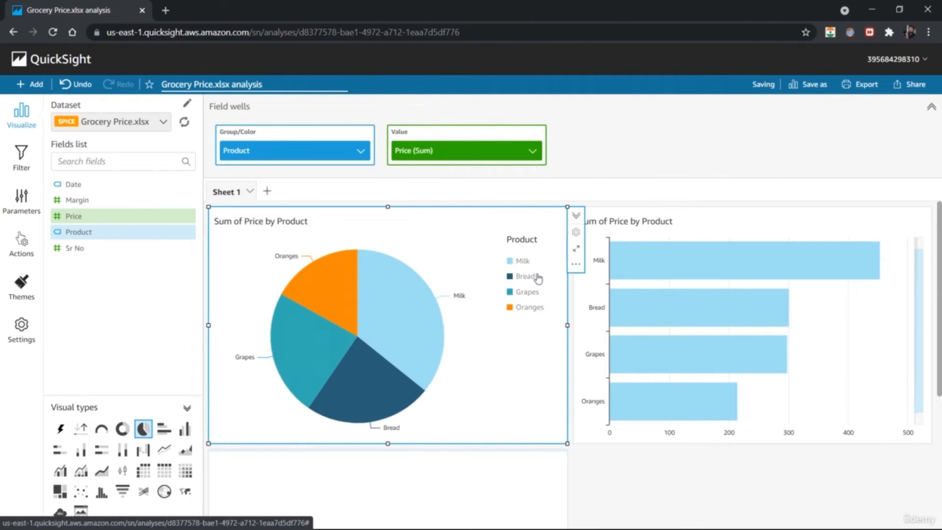
Change the color of the pie chart's Bread slice to beige and its Oranges slice to amber yellow.
click(389, 392)
mouse_move(468, 451)
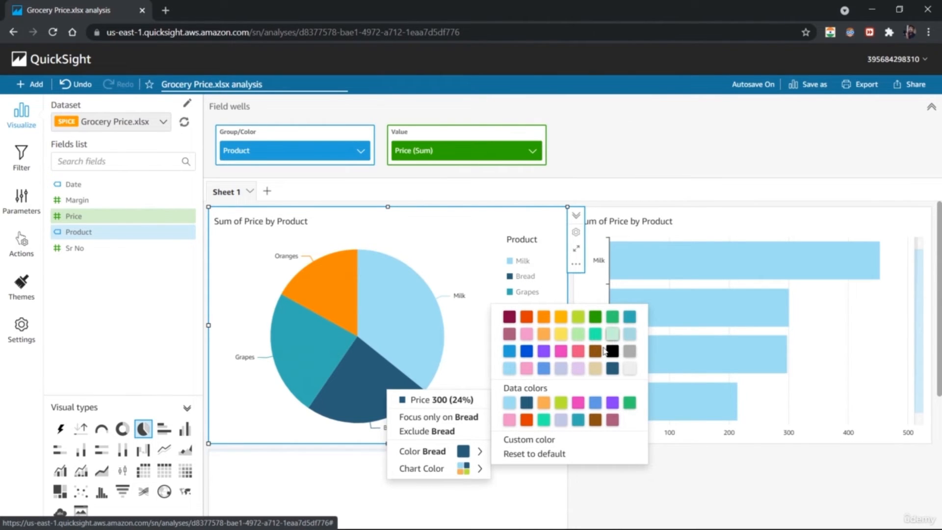
click(595, 368)
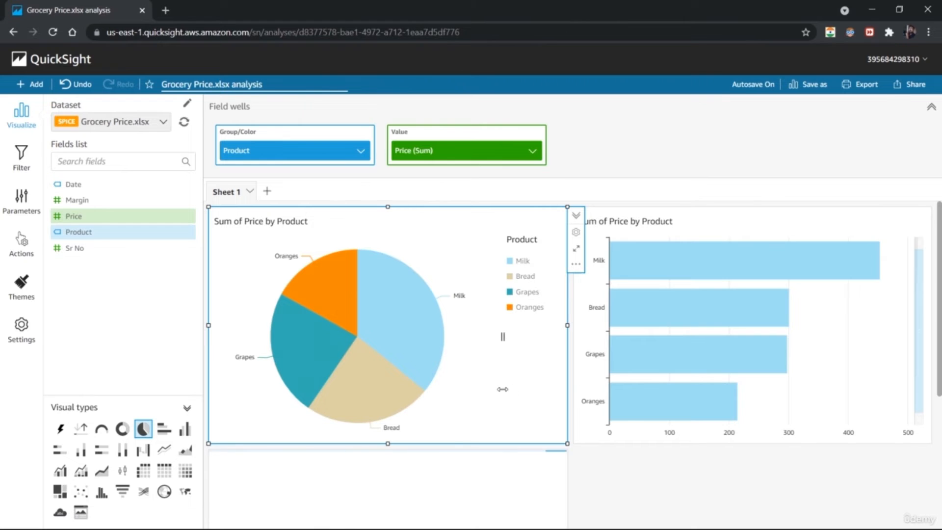
click(328, 302)
mouse_move(432, 363)
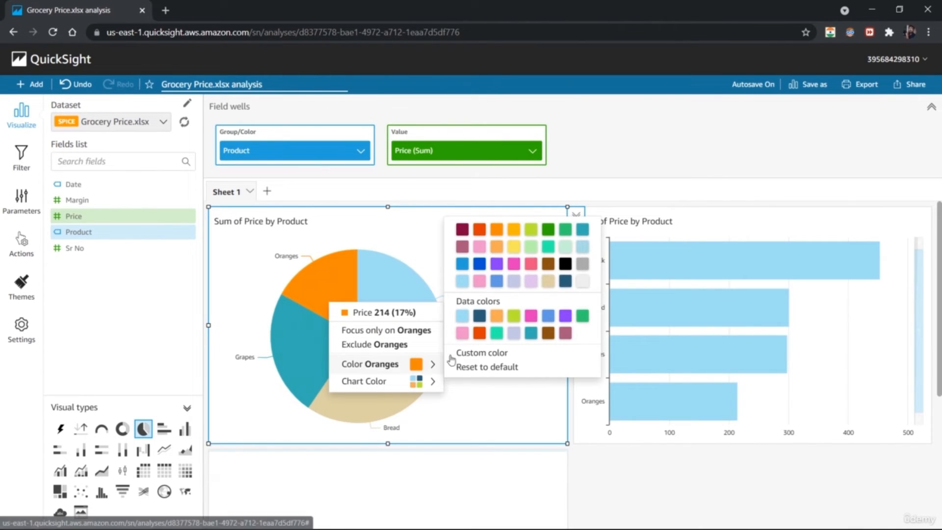
click(514, 229)
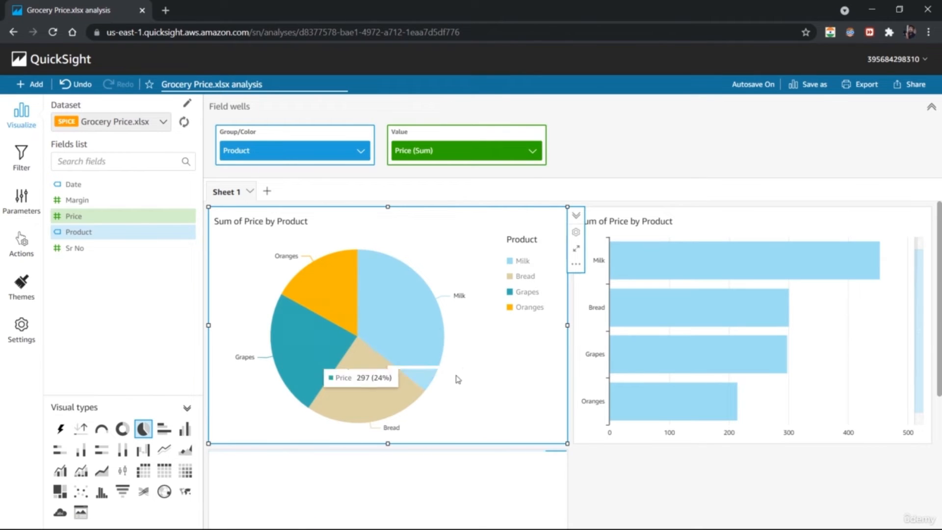
Change the color of the pie chart's Milk slice to medium blue.
click(440, 354)
mouse_move(513, 411)
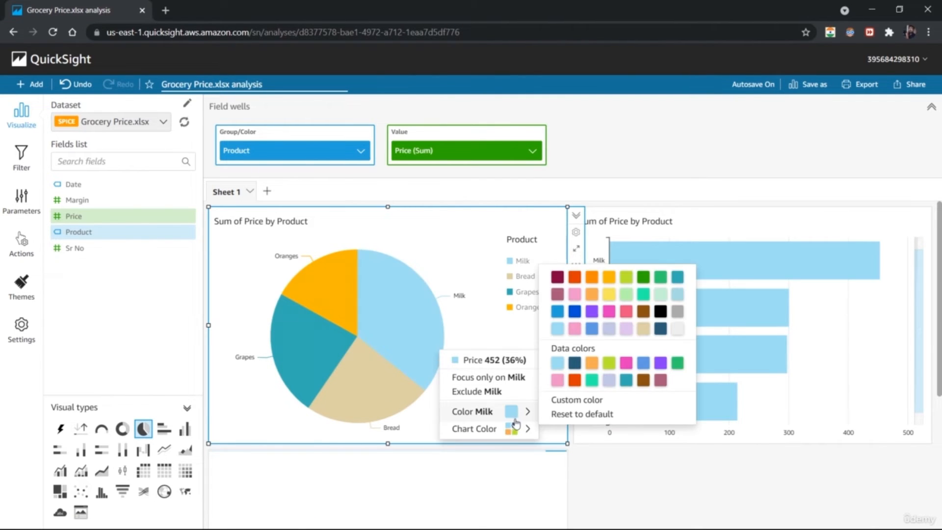
click(558, 312)
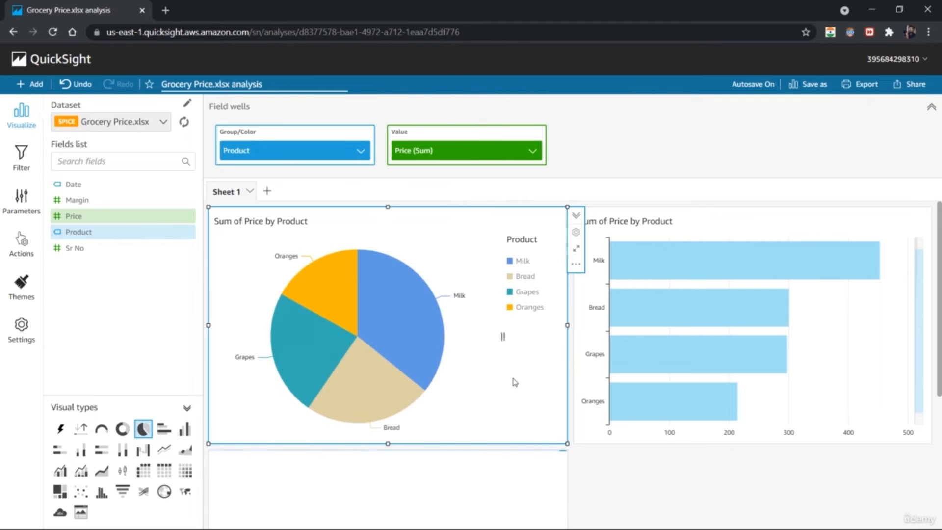
drag(939, 284, 938, 265)
Save a copy of the analysis under the name Grocery repo1.
click(823, 91)
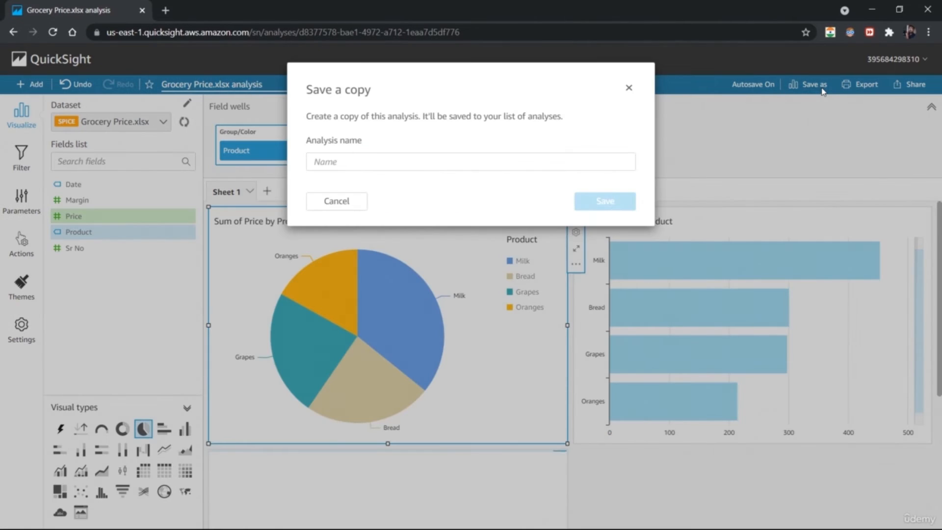
click(500, 165)
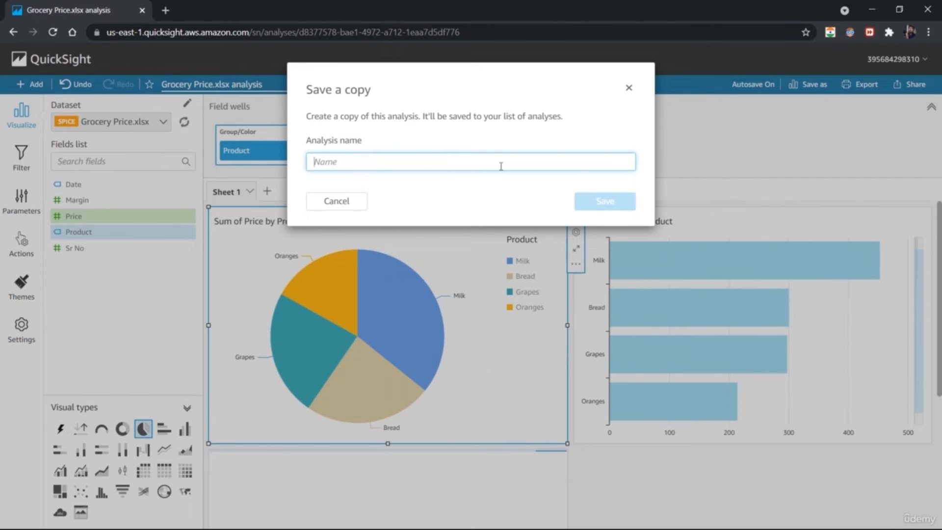
text(Grocer)
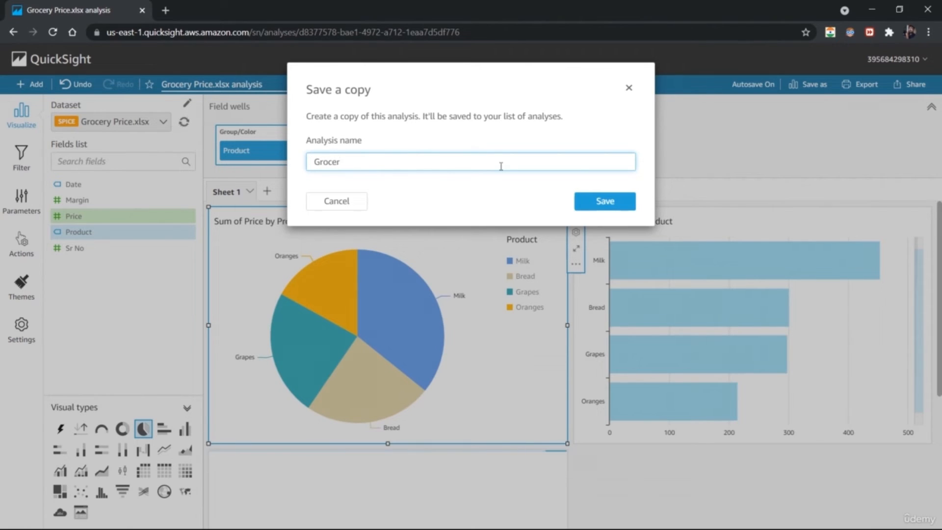
text(y vi)
key(BackSpace)
key(BackSpace)
text(repo)
click(601, 202)
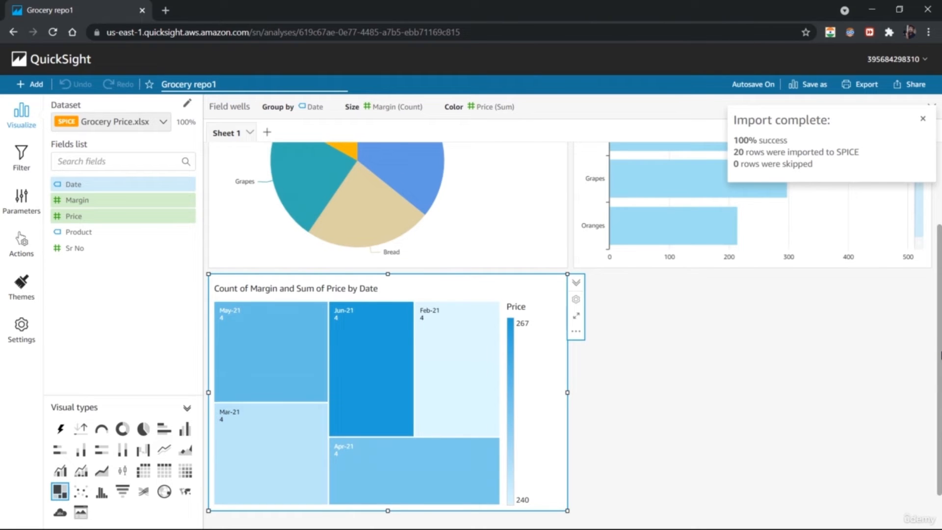
Dismiss the import notification and export the Grocery repo1 sheet as a PDF.
scroll(940, 357, up, 3)
scroll(940, 358, down, 2)
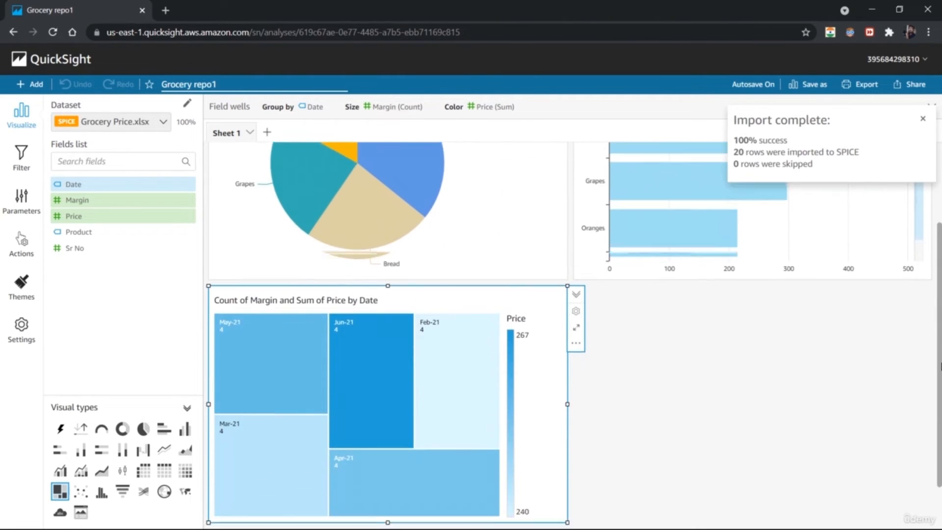
scroll(939, 361, up, 3)
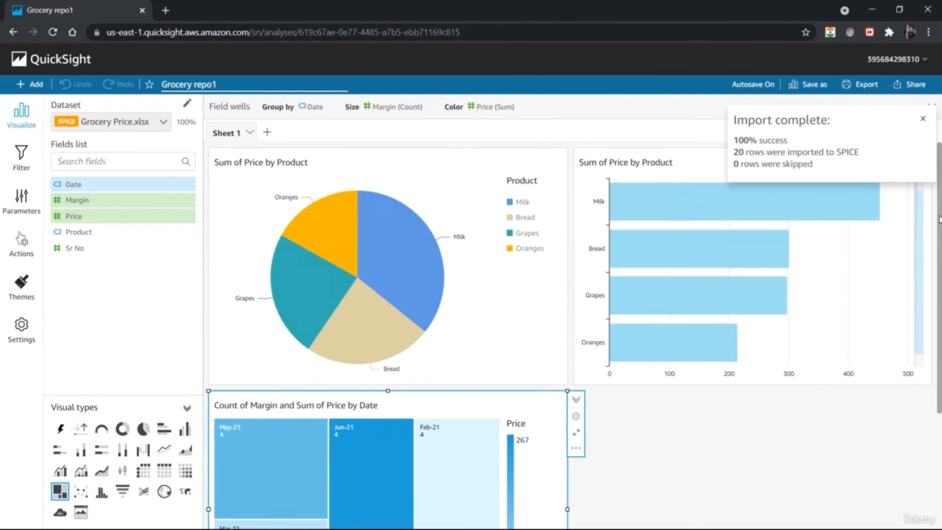
click(923, 121)
click(866, 84)
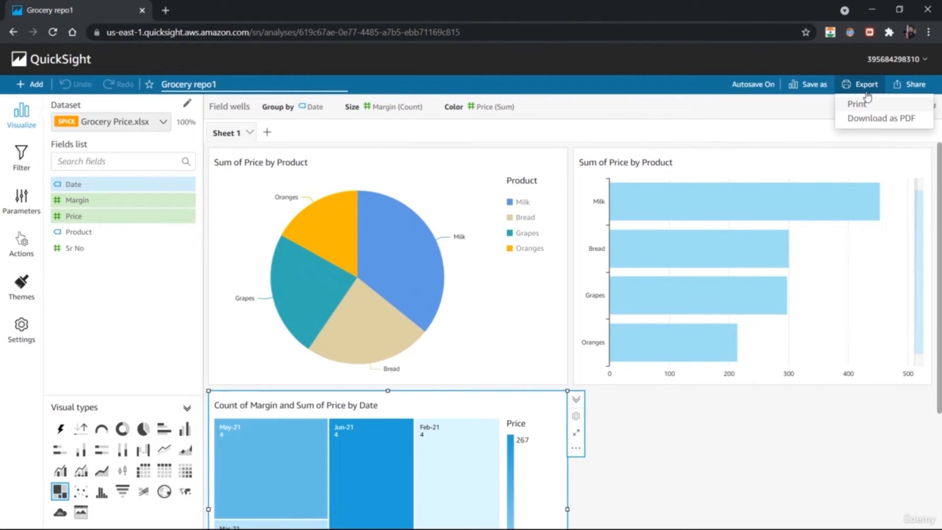
click(868, 119)
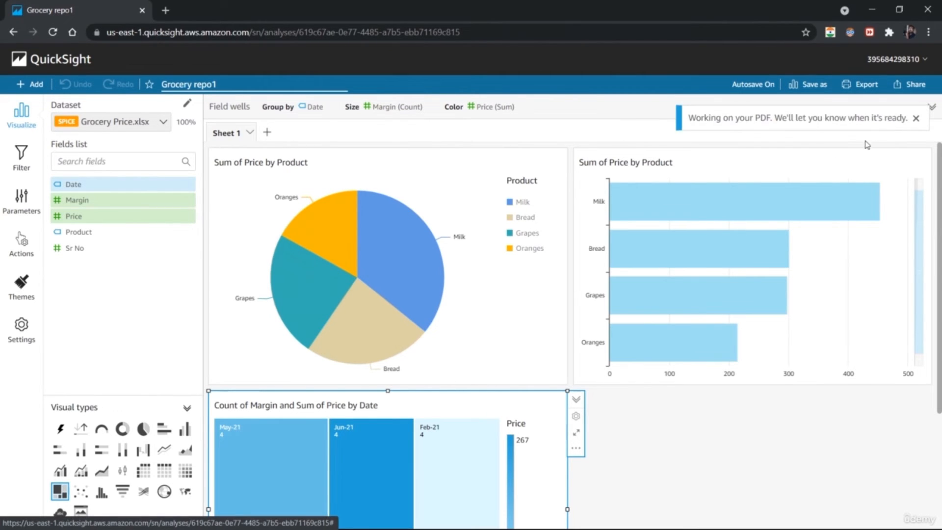
mouse_move(939, 304)
mouse_down()
mouse_move(939, 376)
mouse_move(933, 297)
mouse_up()
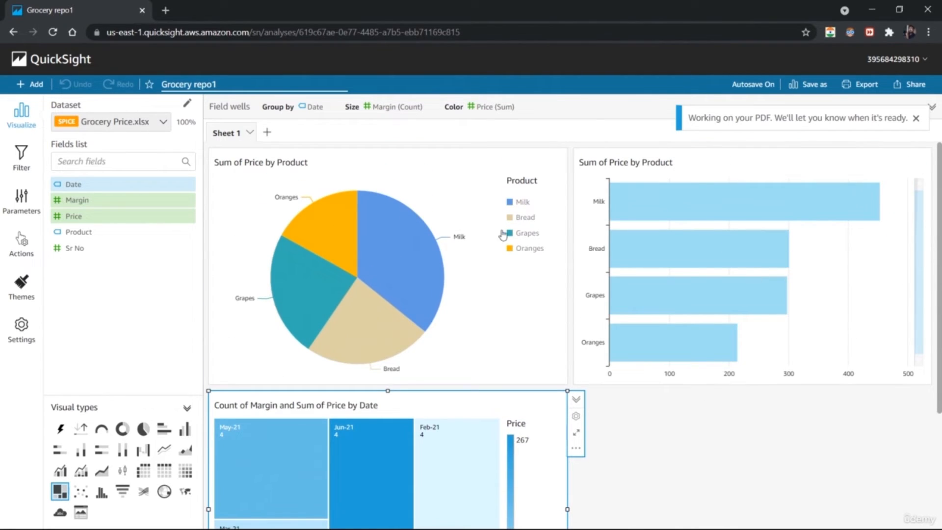
Return to the list of analyses and reopen the Grocery repo1 analysis.
click(57, 60)
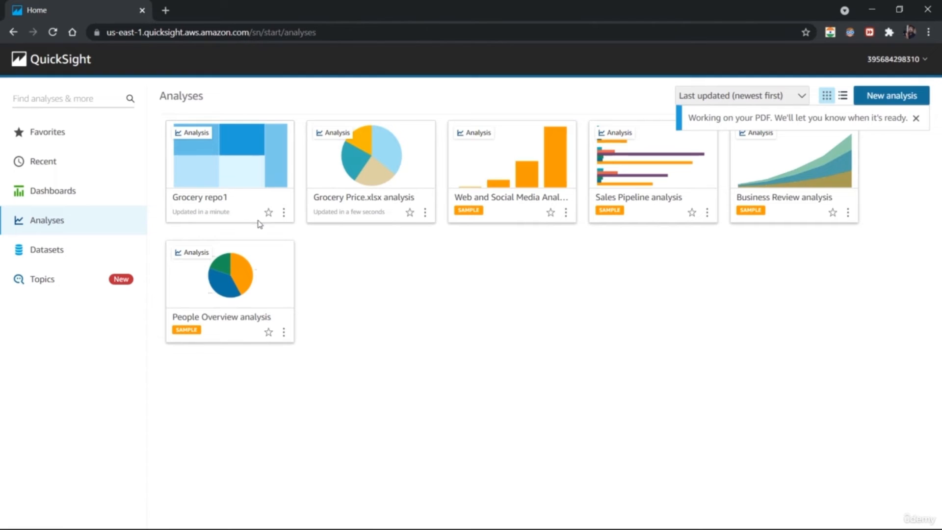
click(208, 205)
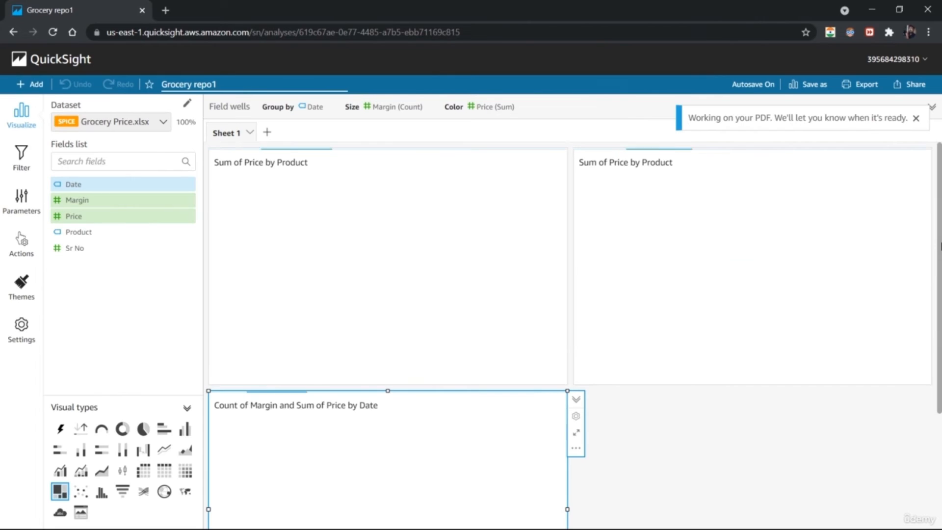
drag(941, 336, 940, 302)
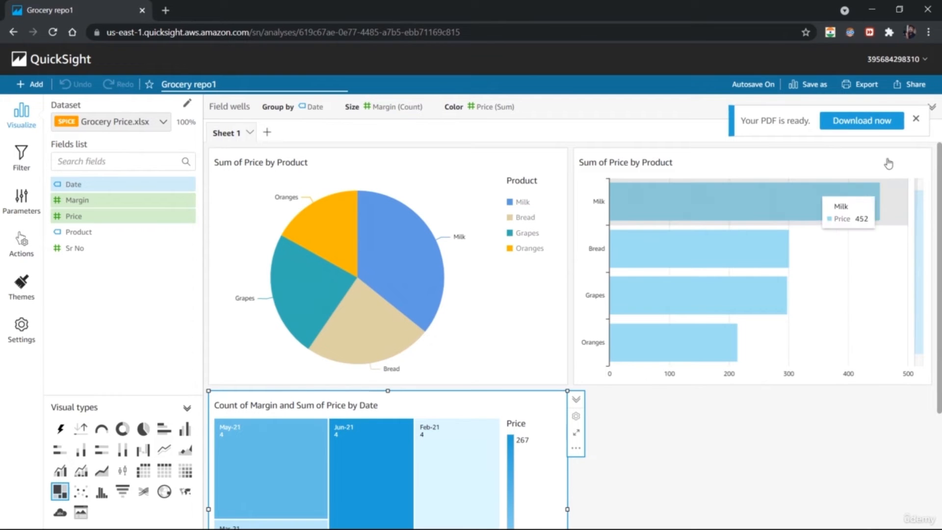
Download the generated PDF and open it with the whole page fitted to the window.
click(874, 123)
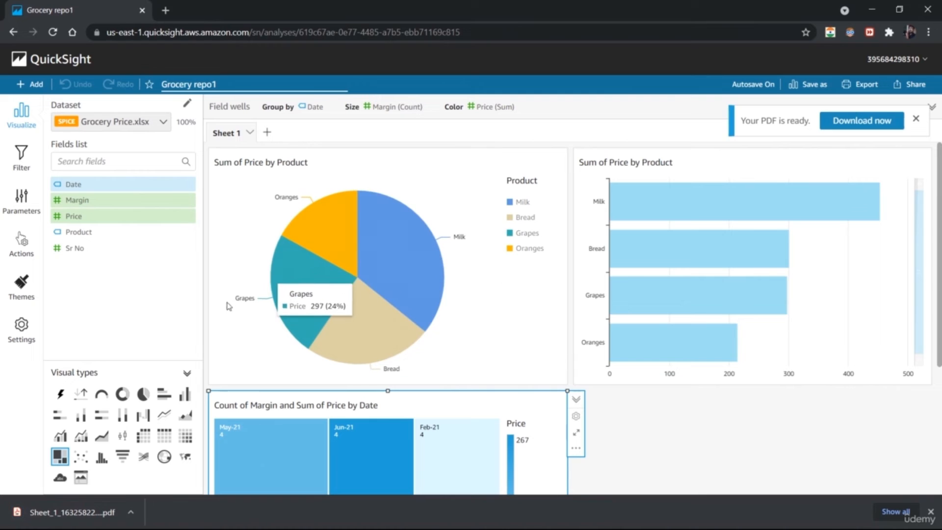
click(104, 505)
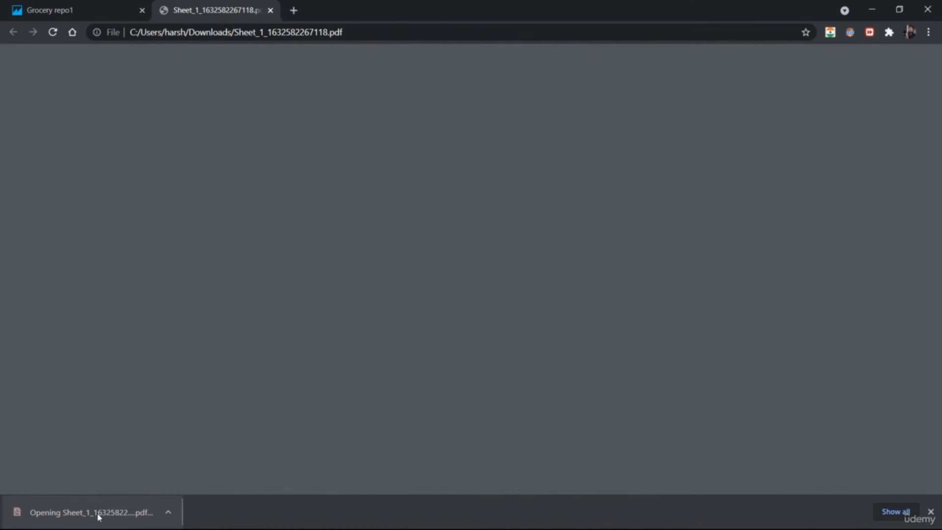
scroll(938, 348, down, 3)
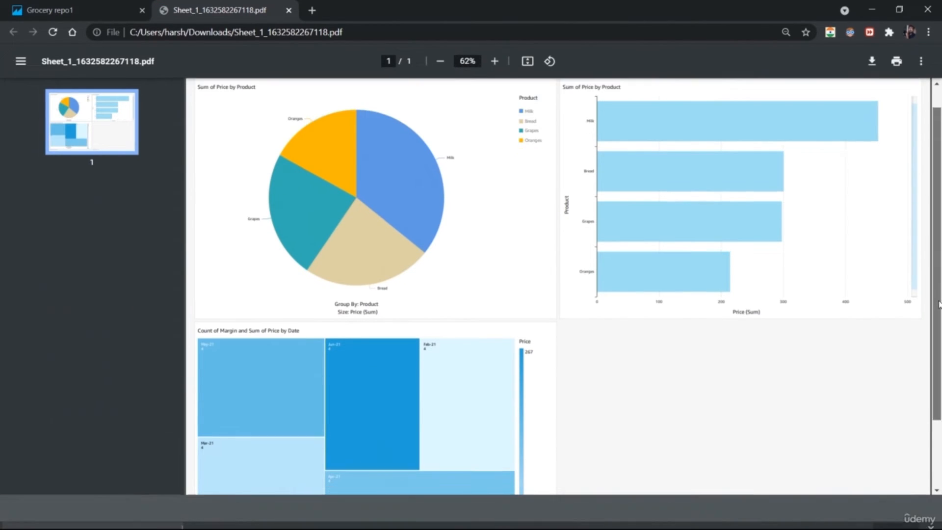
scroll(937, 318, up, 2)
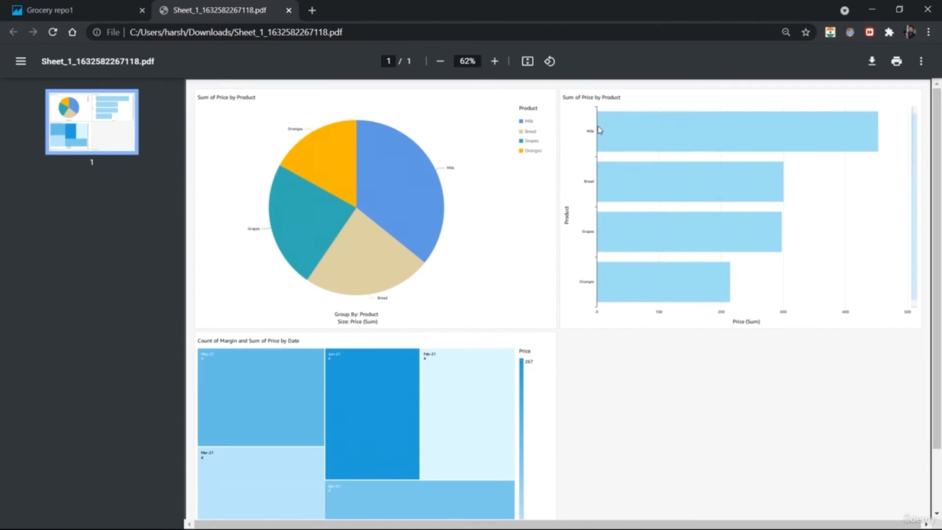
click(526, 62)
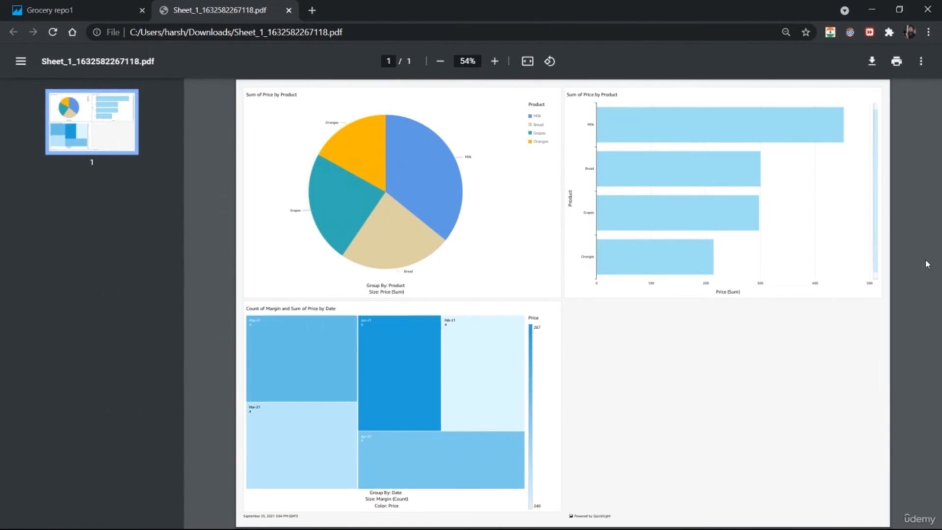
Open the print preview of the PDF and zoom the preview out.
click(896, 63)
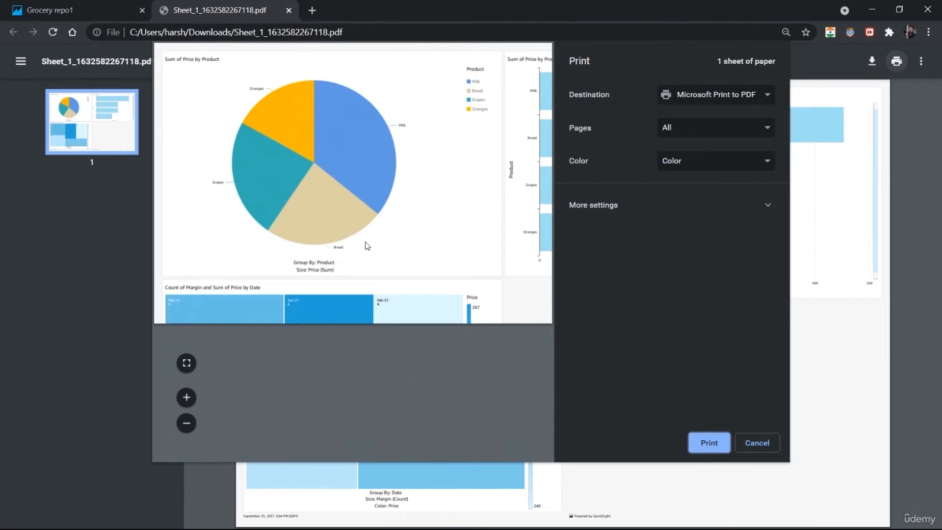
click(186, 364)
click(185, 424)
click(186, 424)
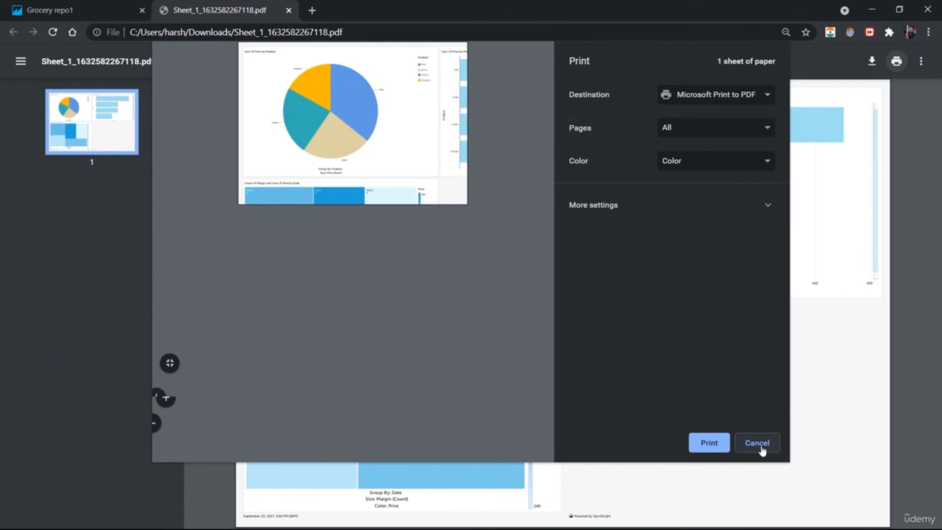
Expand the additional print settings and set the paper size to Tabloid.
click(772, 206)
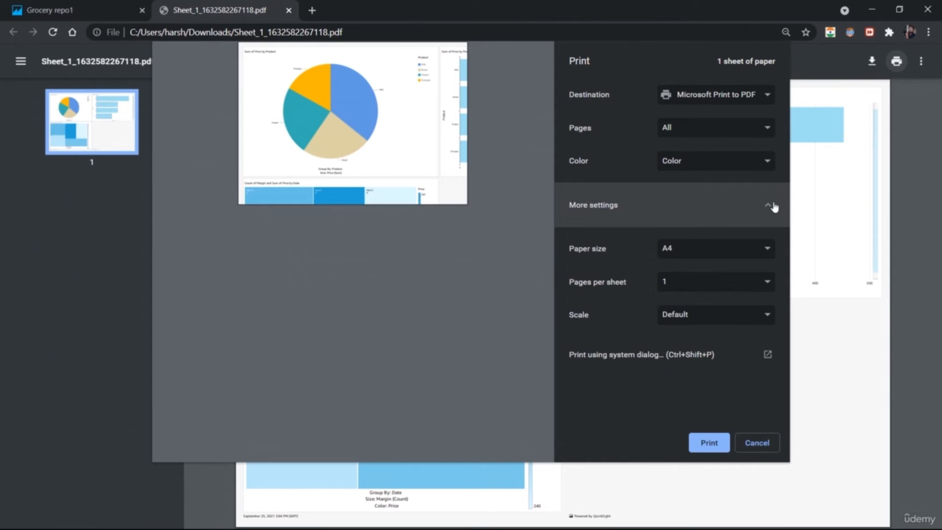
click(765, 249)
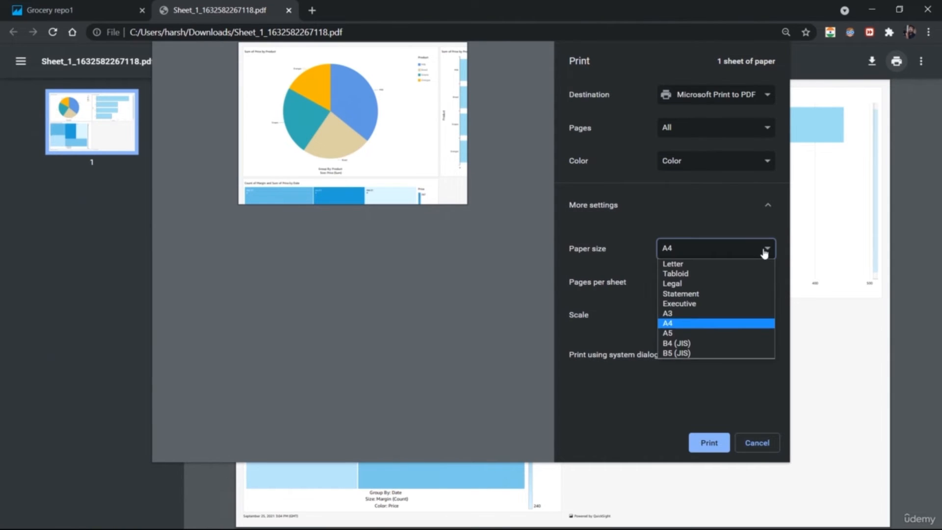
click(747, 274)
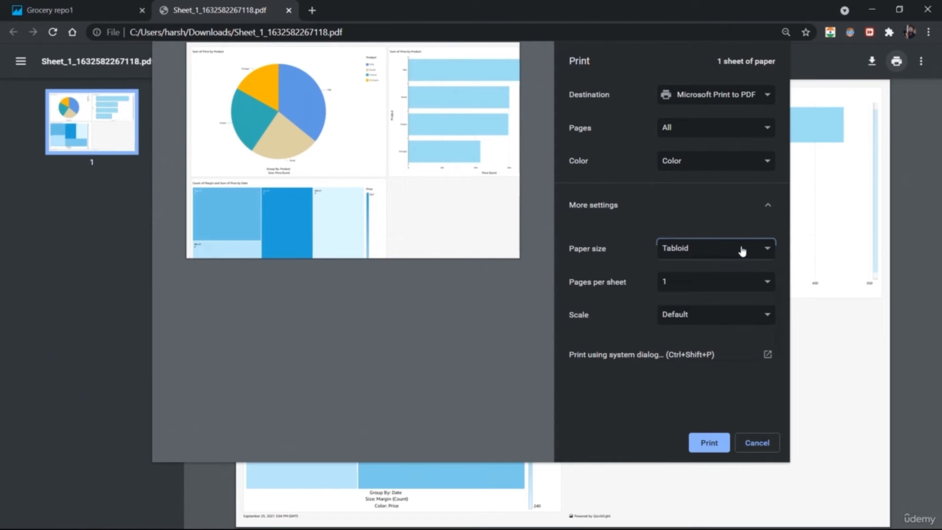
click(739, 248)
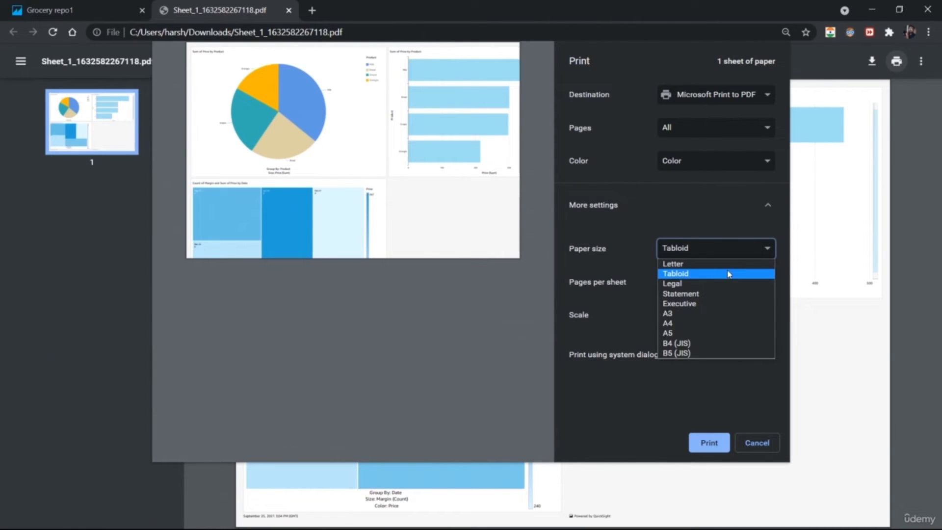
click(665, 395)
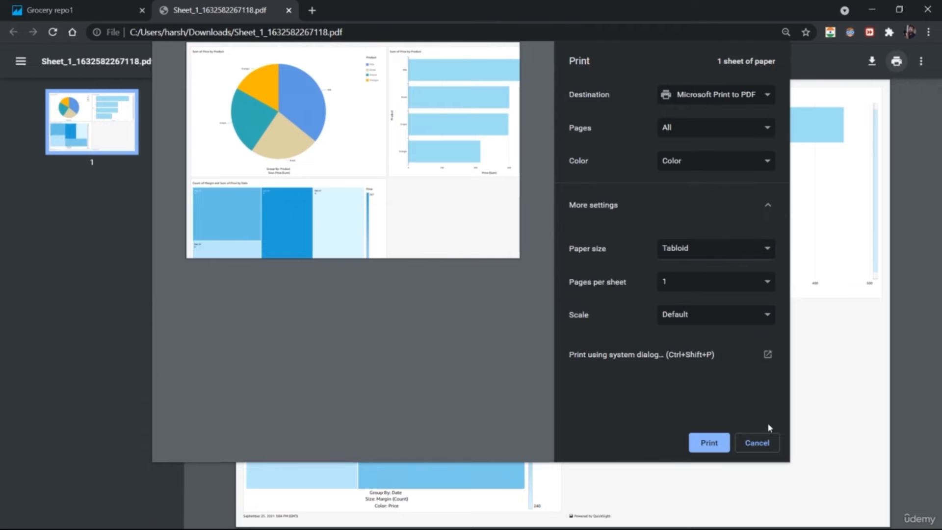
Cancel printing the PDF and return to the Grocery repo1 analysis.
click(762, 446)
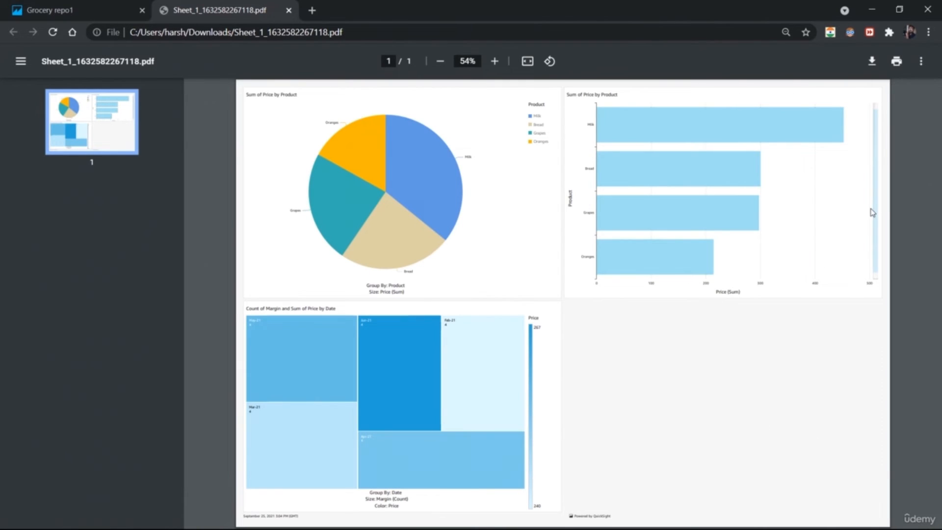
click(48, 4)
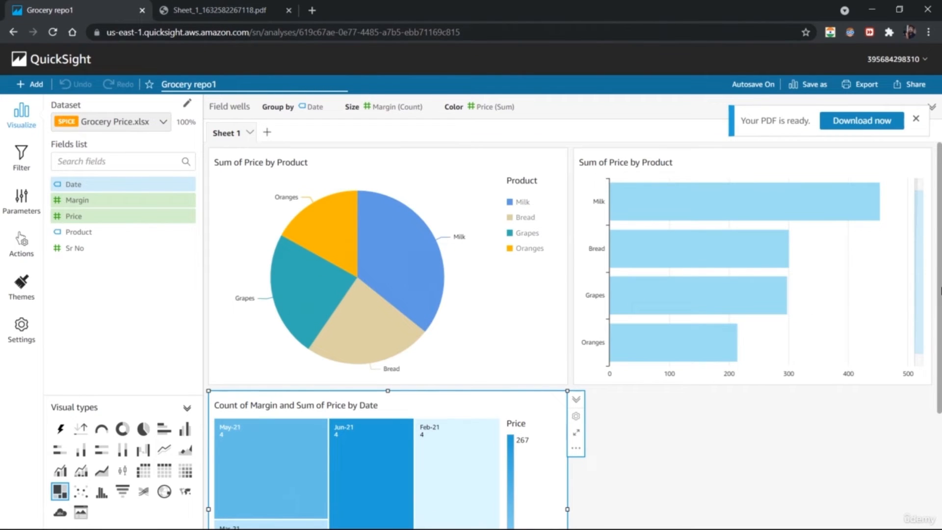
scroll(776, 450, down, 3)
scroll(776, 450, up, 3)
Clear the tree map selection and dismiss the PDF download notification.
click(768, 457)
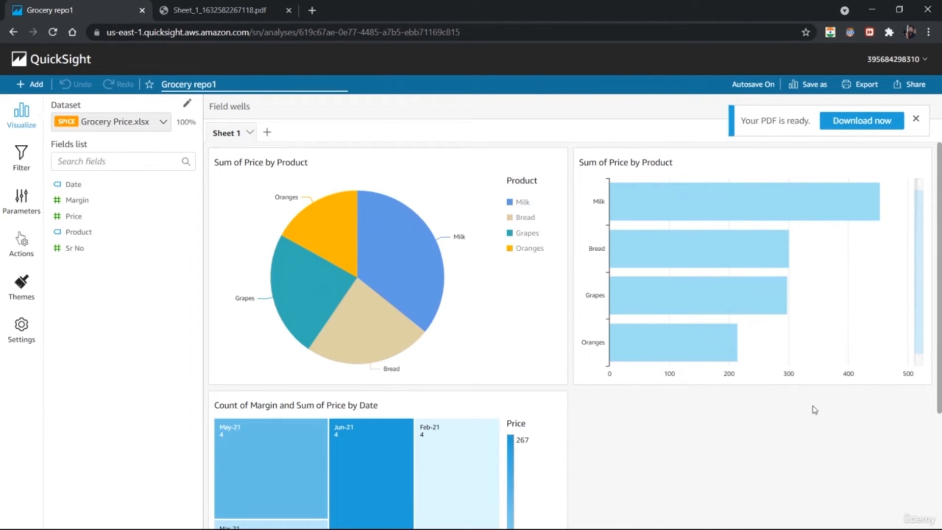
click(916, 119)
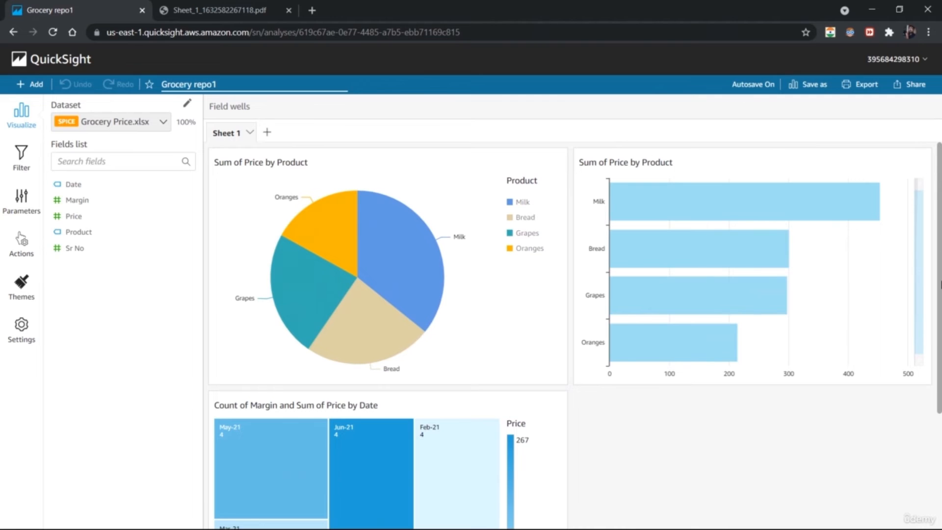
scroll(799, 411, down, 2)
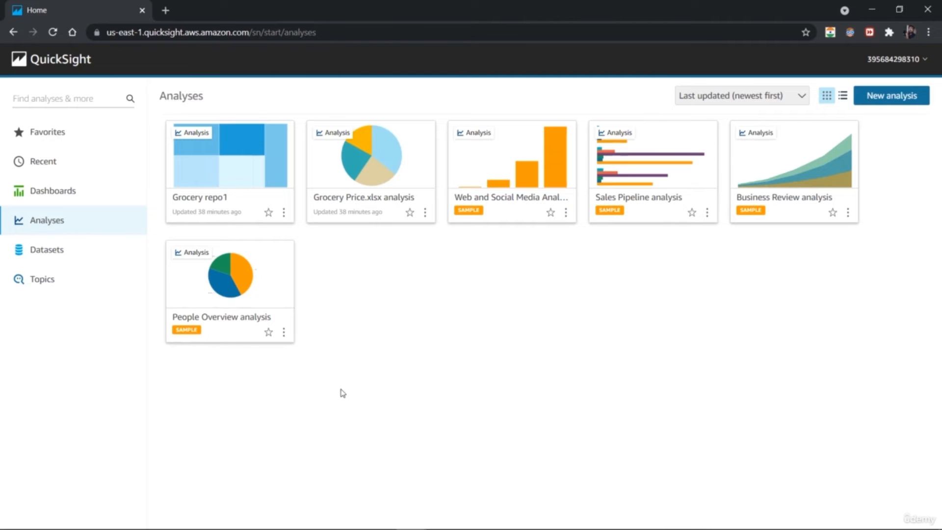
click(892, 96)
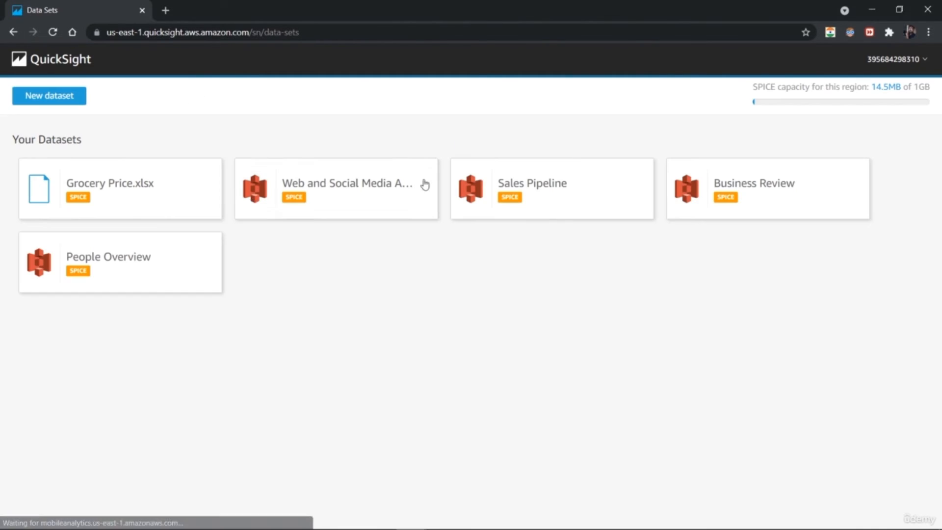
click(155, 196)
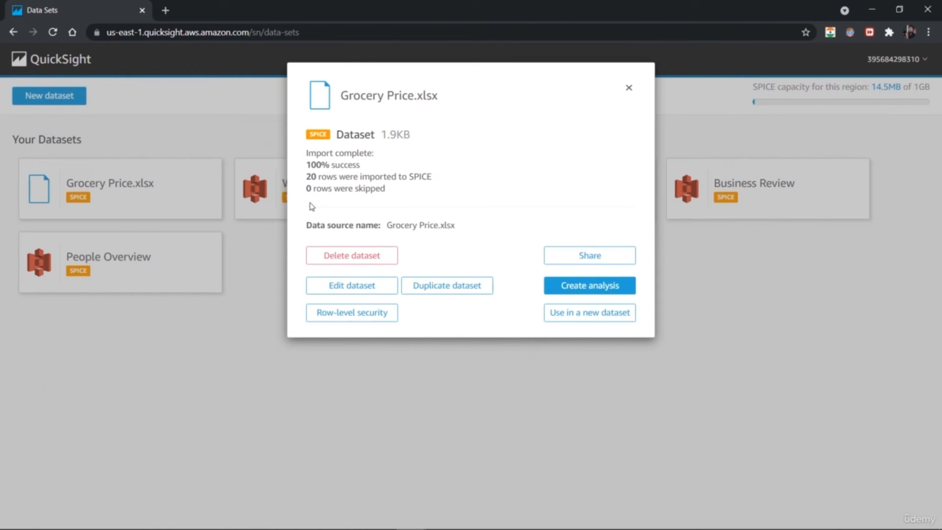
click(342, 290)
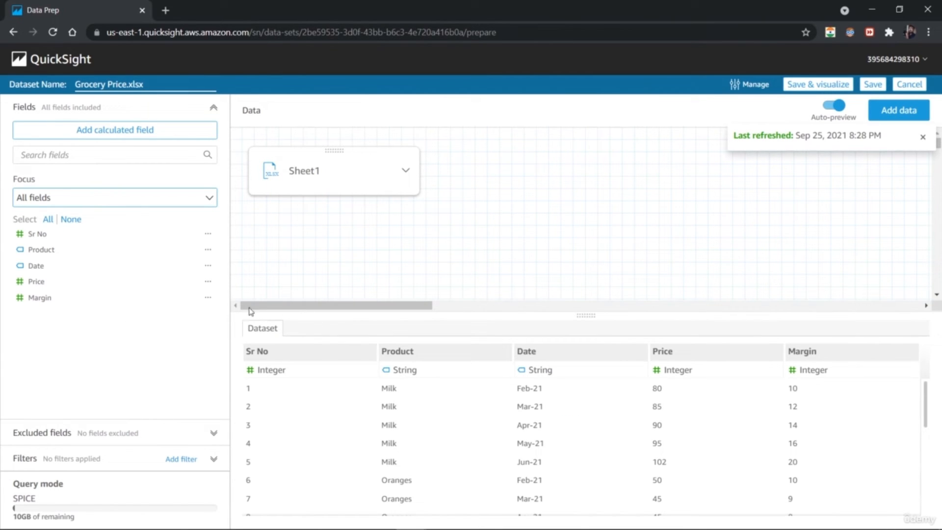
click(44, 69)
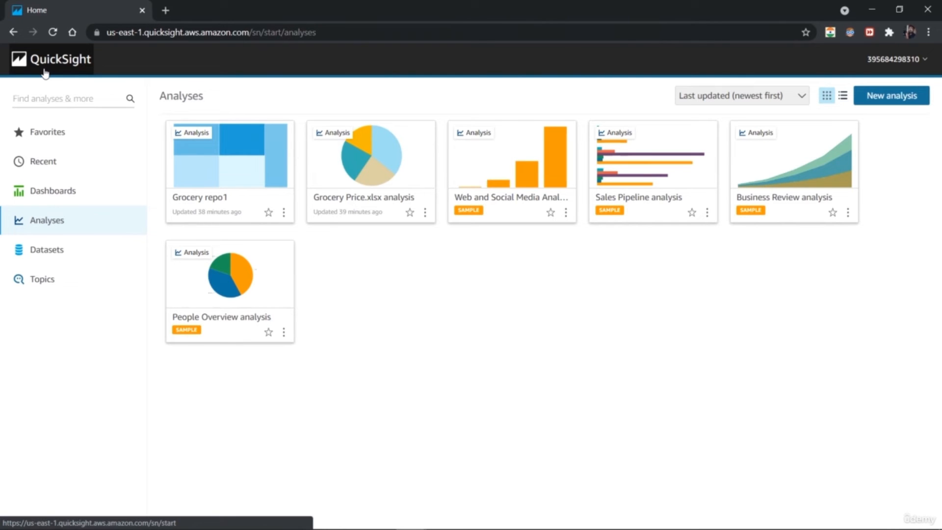
Start a new analysis with a new dataset and upload the Grocery Price.xlsx file as its source.
click(894, 98)
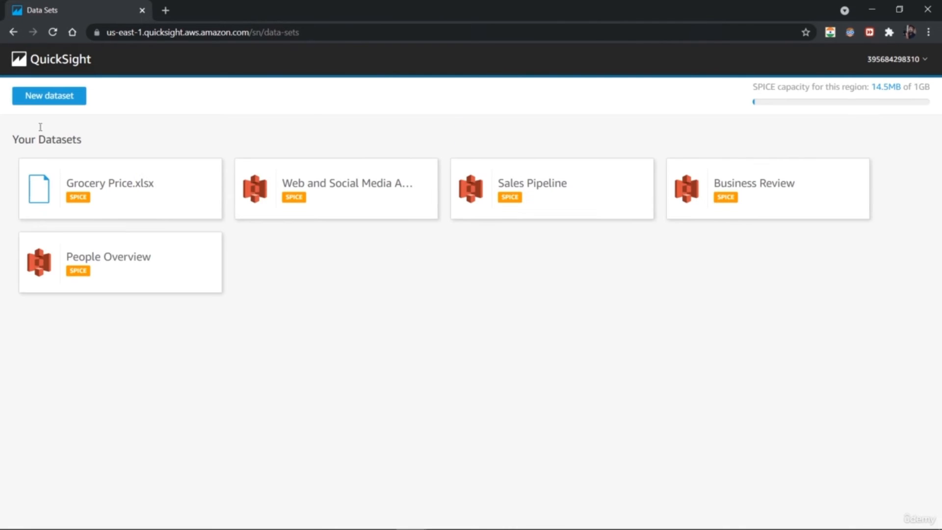
click(39, 96)
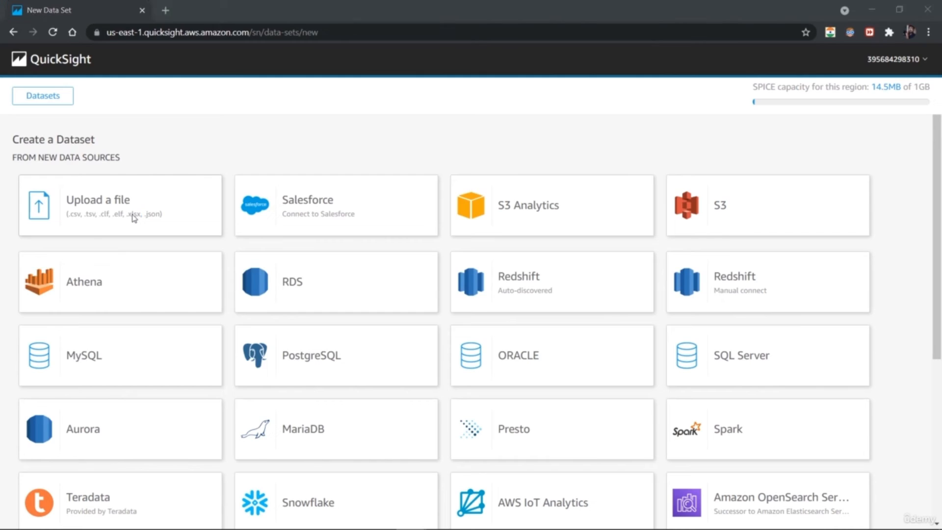
click(133, 216)
click(145, 92)
double_click(144, 92)
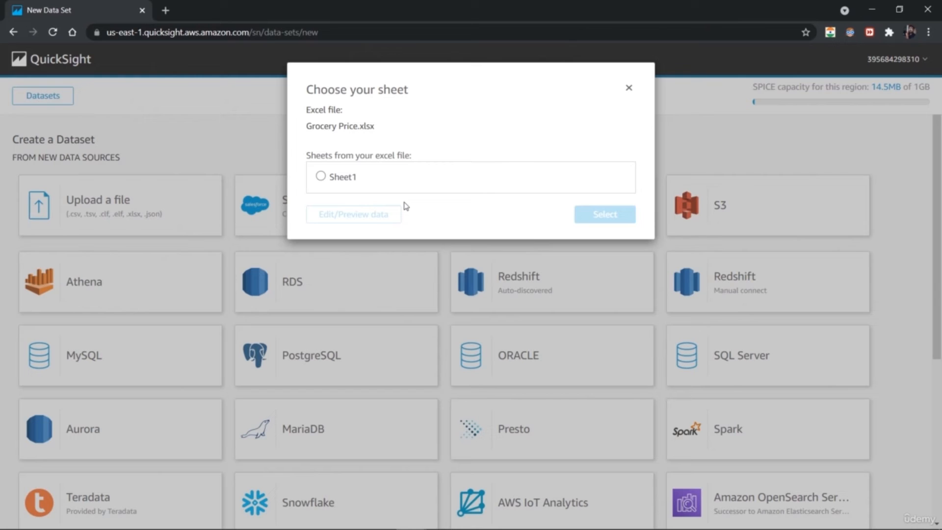
Choose Sheet1 from the Excel file and open its data for editing and preview.
click(349, 182)
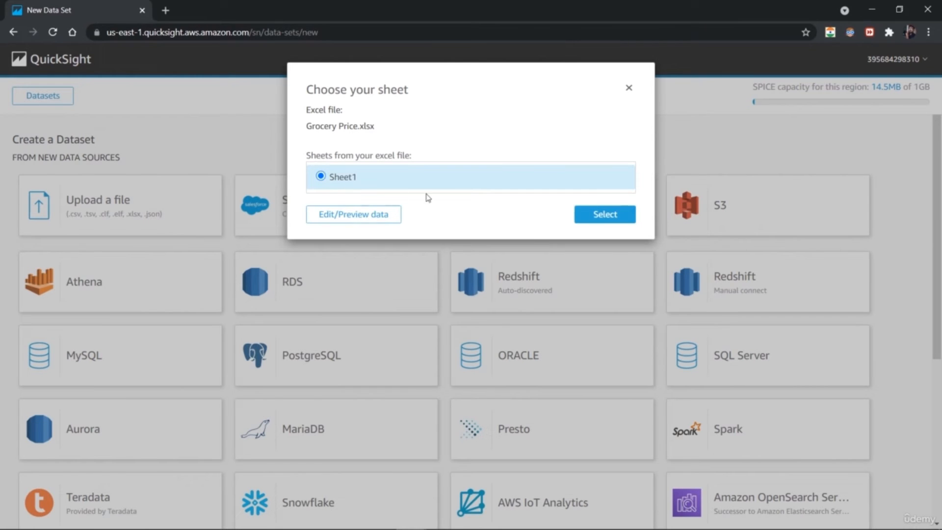
click(368, 214)
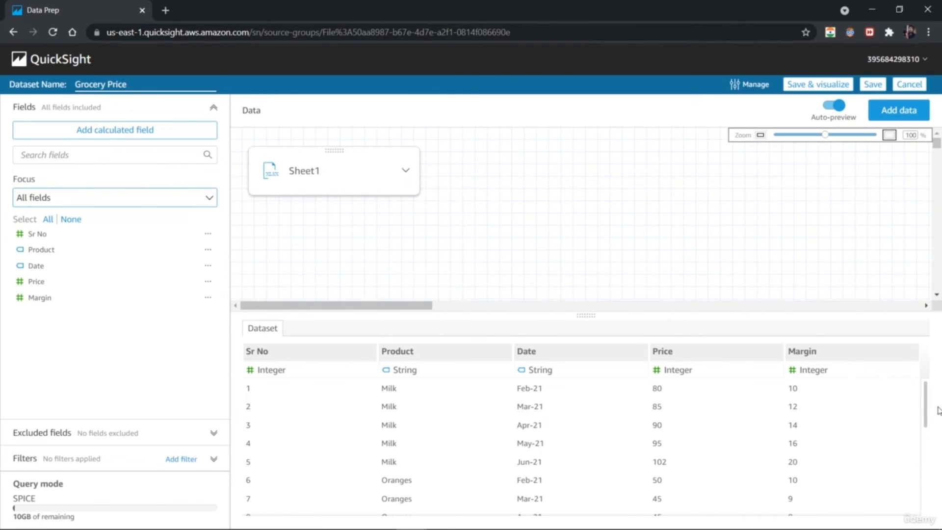
mouse_move(925, 407)
mouse_down()
mouse_move(925, 500)
mouse_move(920, 410)
mouse_up()
Browse the functions offered for a calculated field, check the floor function's description, and leave without creating a field.
click(135, 131)
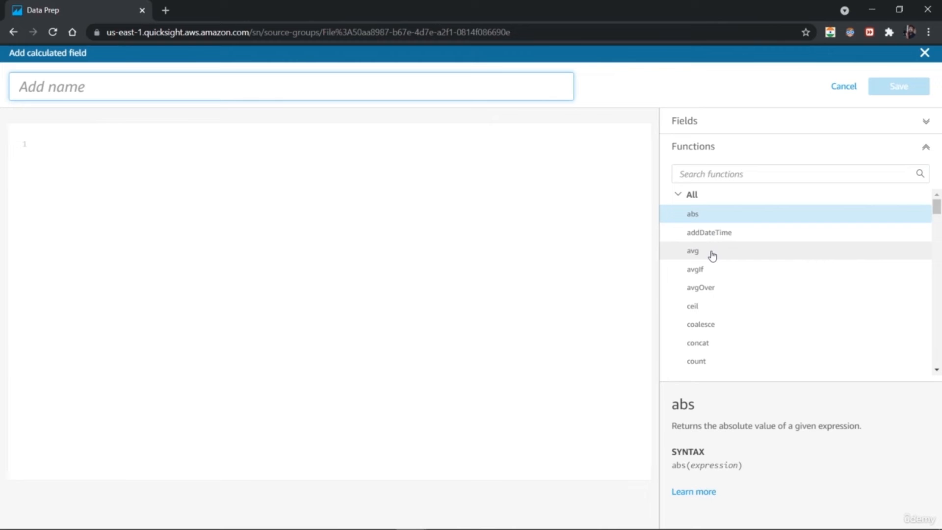
drag(937, 206, 940, 238)
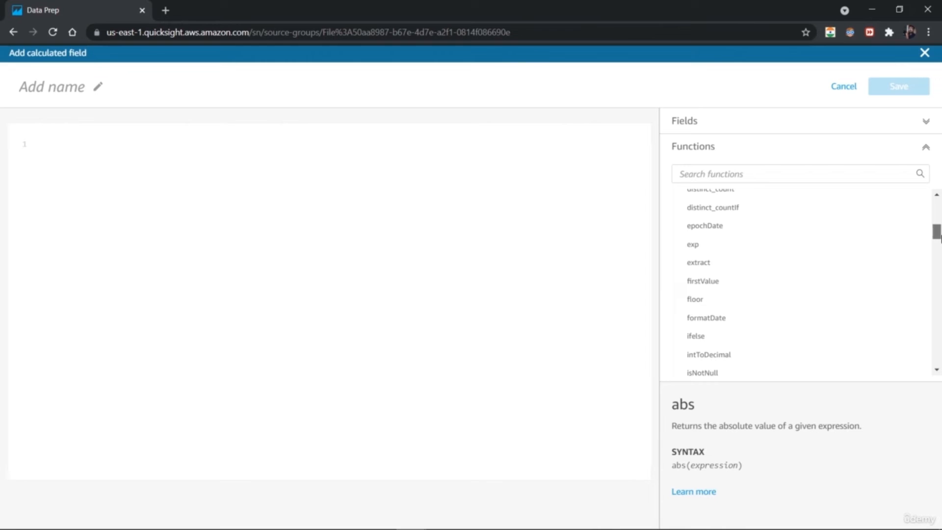
click(772, 307)
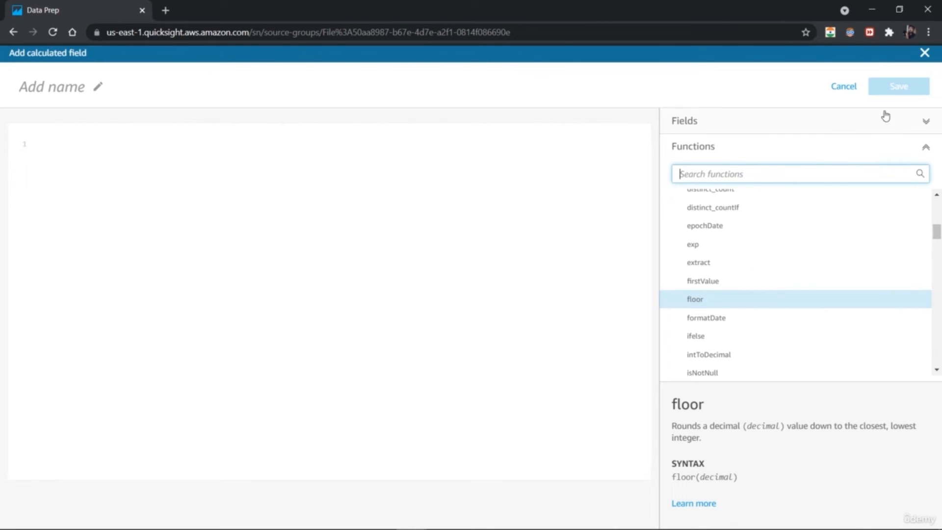
click(842, 86)
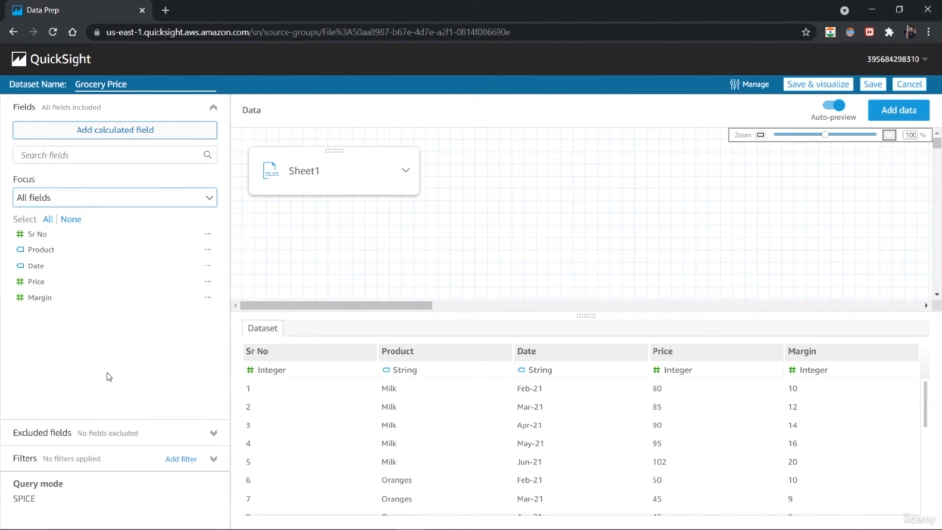
Add a dataset filter on the Sr No field with the condition Equals 5 and apply it.
click(179, 461)
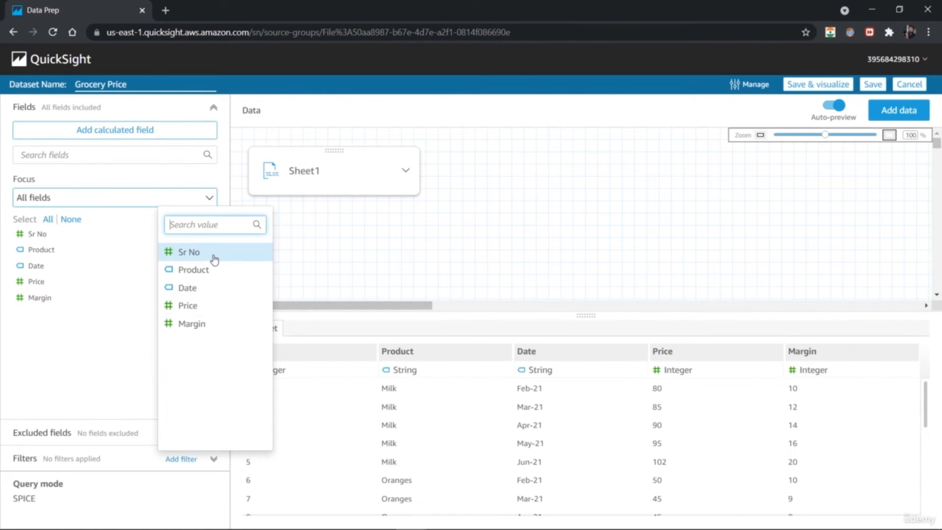
click(187, 252)
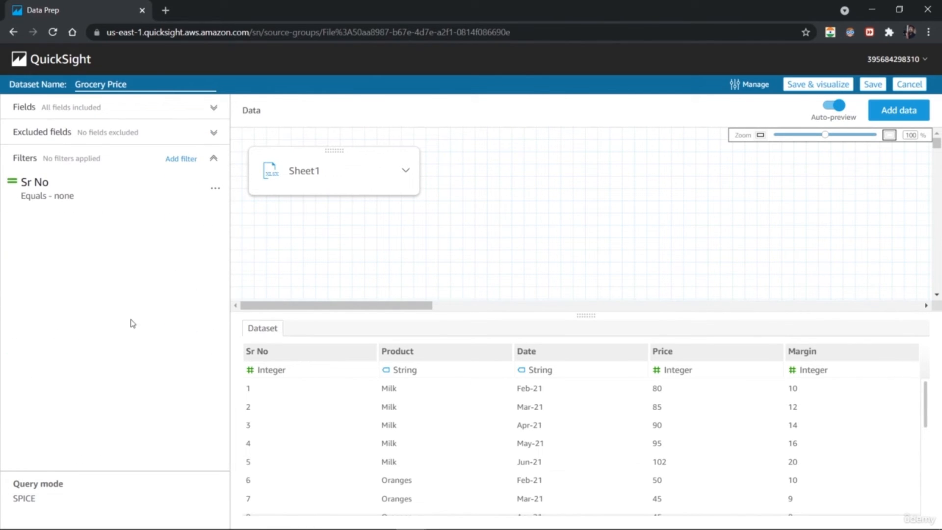
click(214, 191)
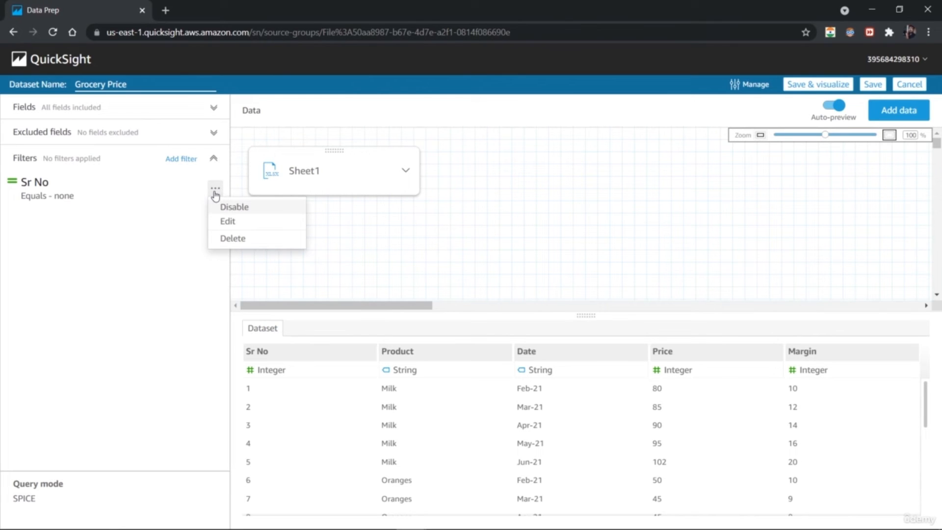
click(228, 221)
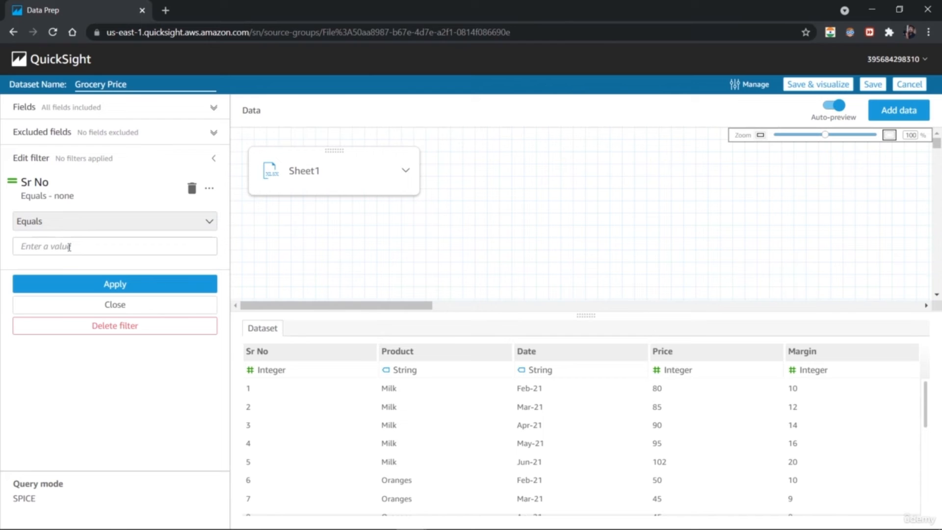
click(69, 247)
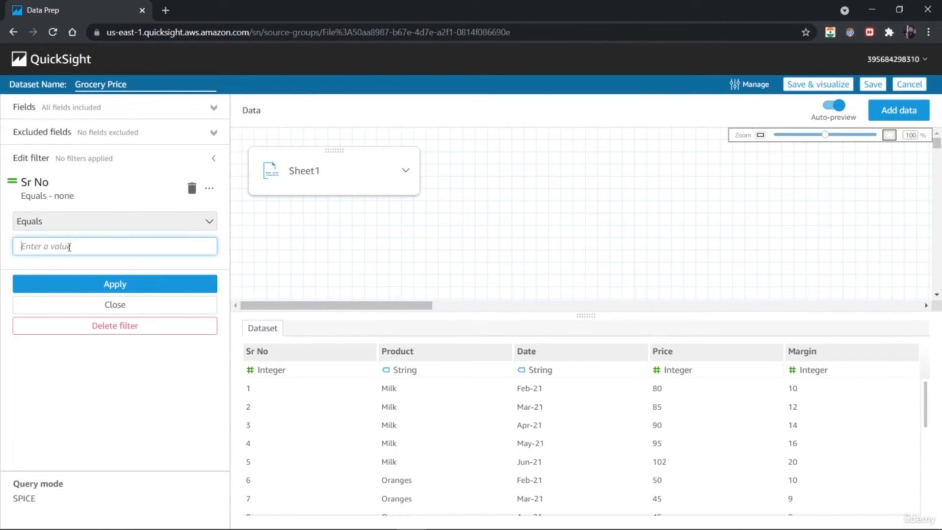
text(1)
click(104, 283)
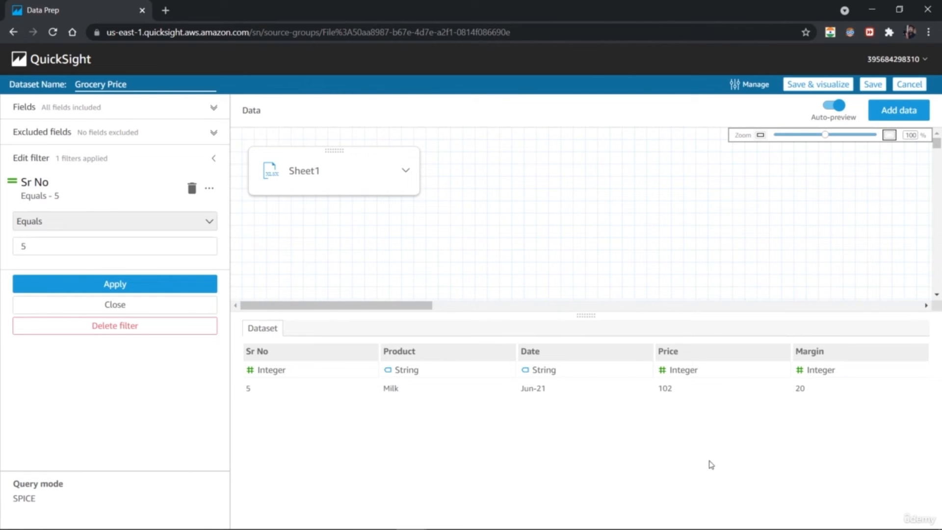
click(127, 288)
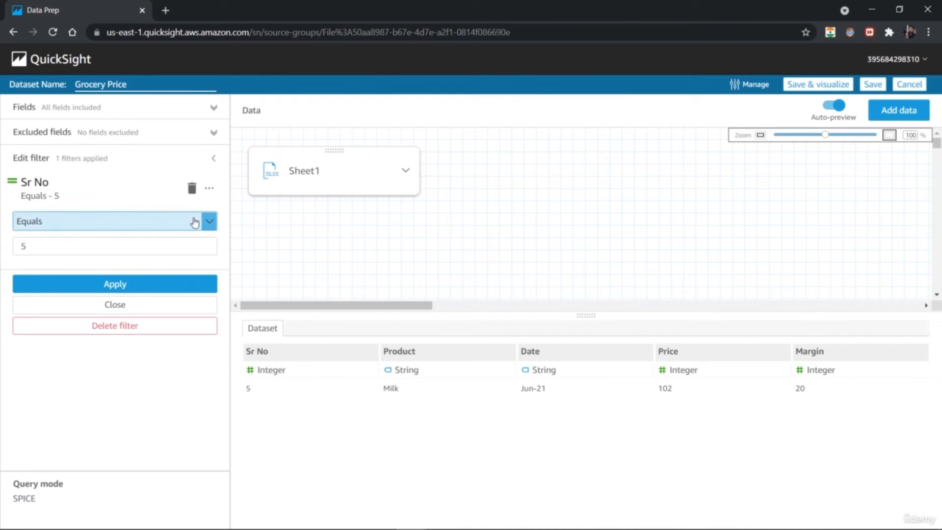
Change the Sr No filter's condition to Does not equal, apply it, and look through the filtered rows.
click(210, 222)
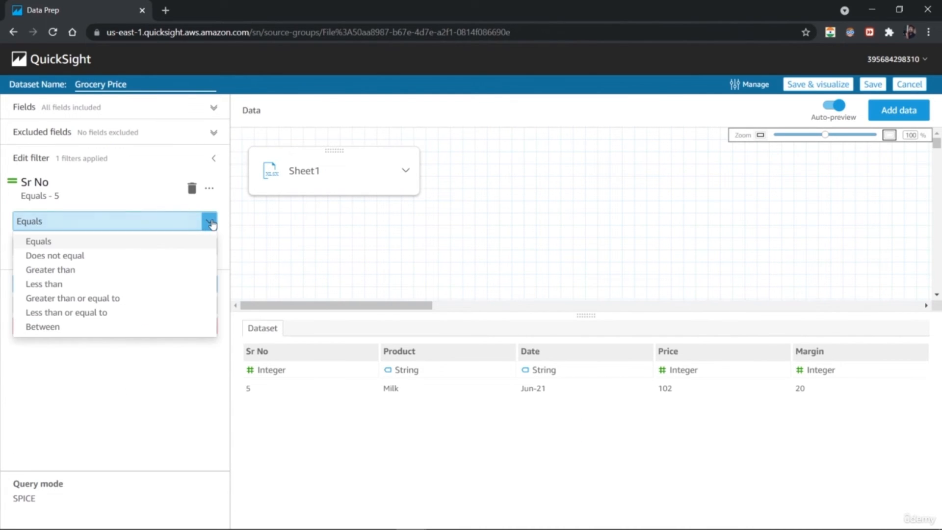
click(174, 255)
click(139, 291)
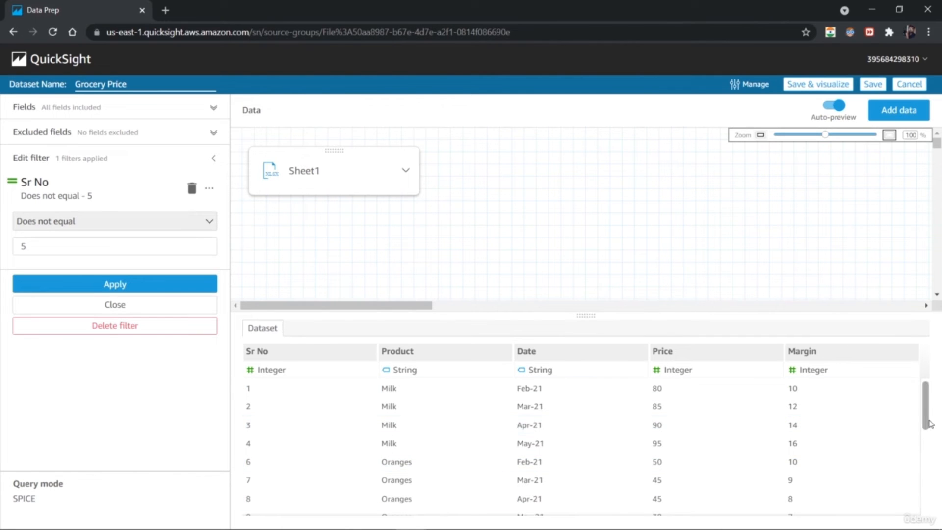
scroll(921, 463, down, 1)
scroll(920, 463, down, 5)
scroll(919, 414, up, 5)
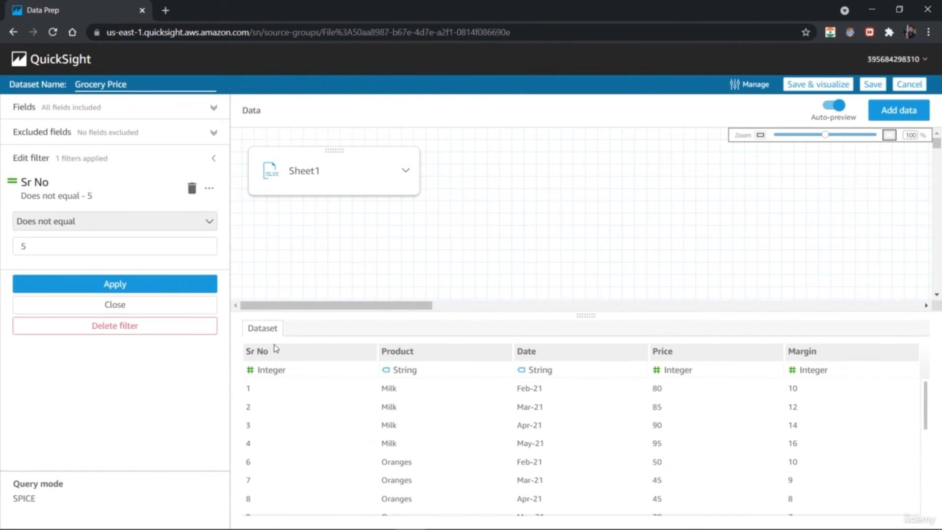
Switch the Sr No filter's condition to Less than and apply it.
click(209, 223)
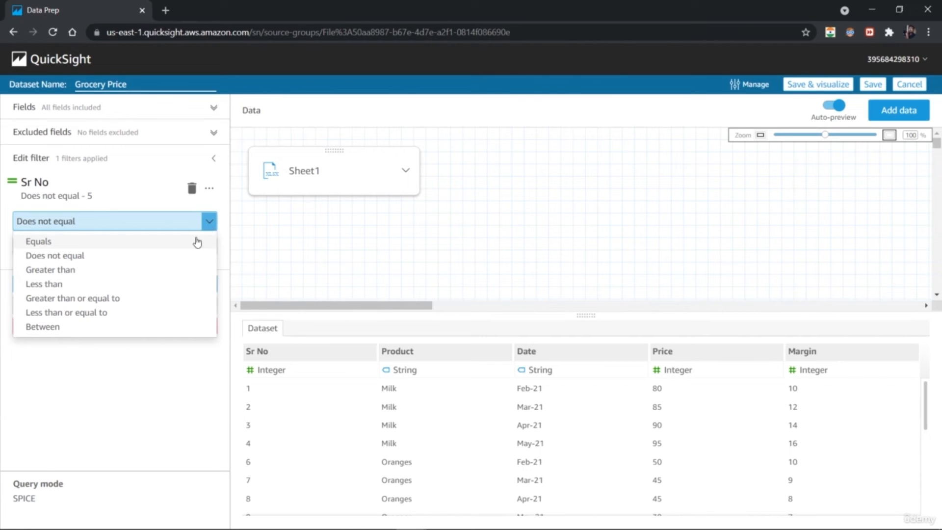
click(170, 286)
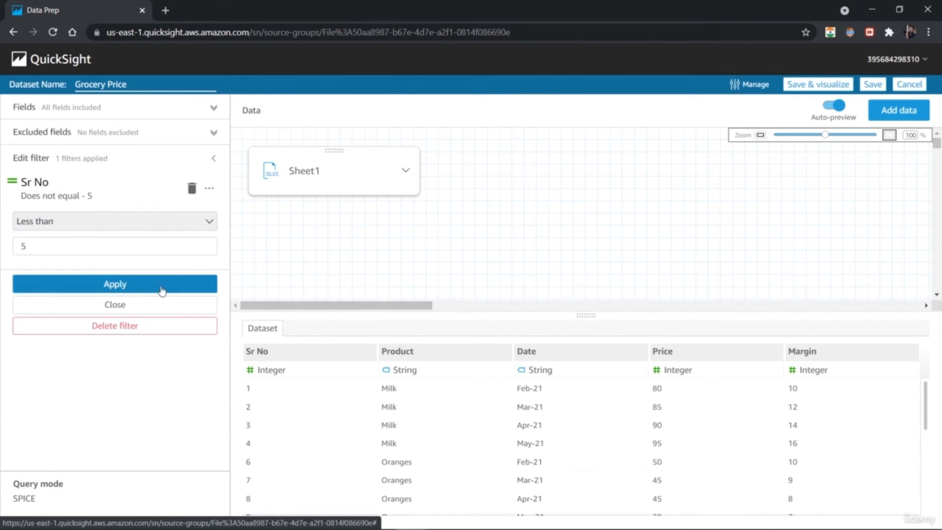
click(137, 288)
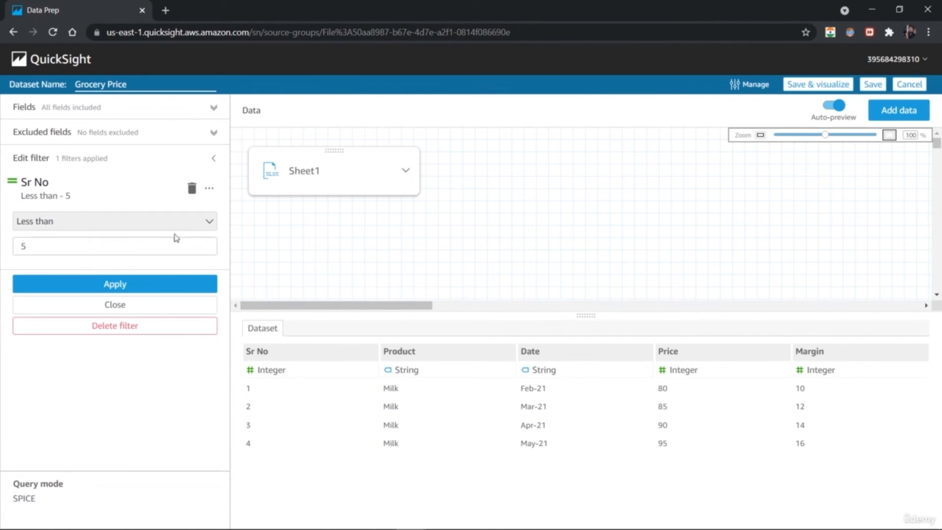
Set the Sr No filter's condition to Greater than or equal to, apply it, and check the dataset rows.
click(207, 221)
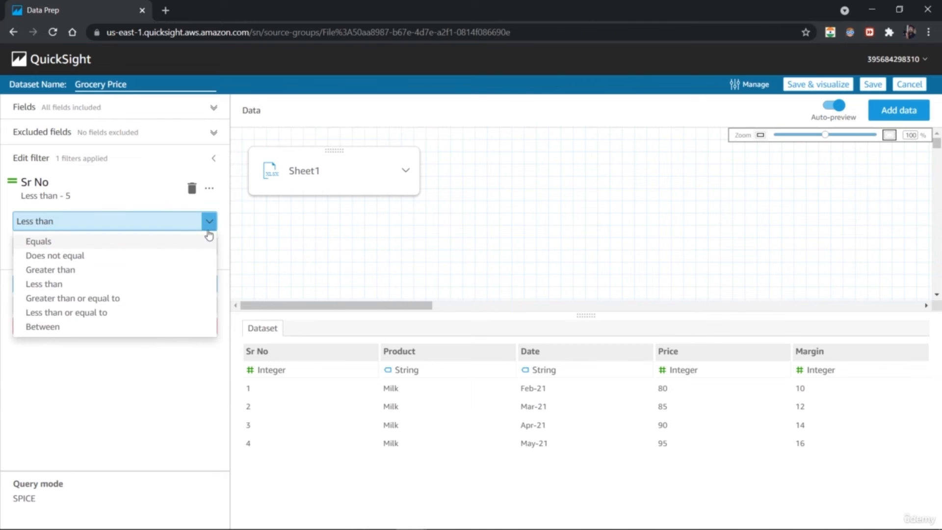
click(177, 298)
click(147, 288)
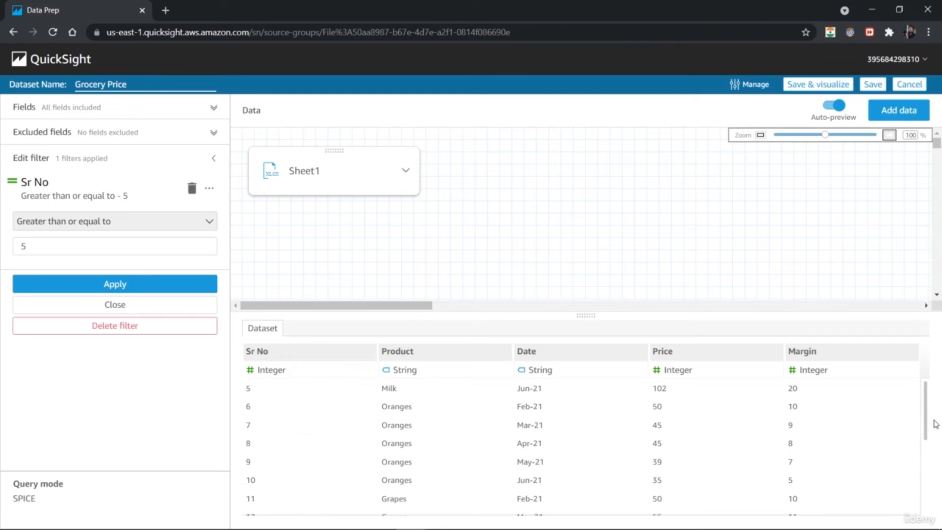
mouse_move(926, 426)
mouse_down()
mouse_move(925, 498)
mouse_move(922, 408)
mouse_up()
Set the Sr No filter's condition to Between with minimum 4 and maximum 8, apply it, and close the filter editor.
click(210, 221)
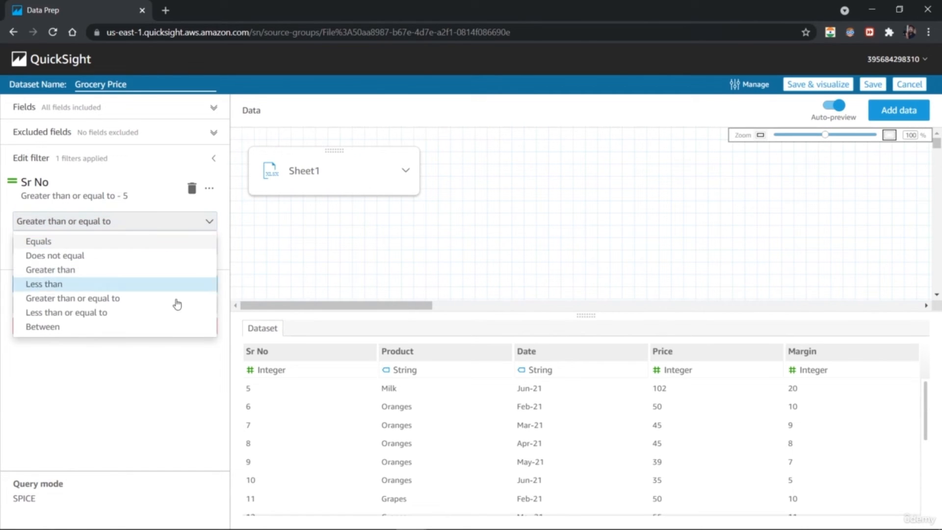
click(168, 326)
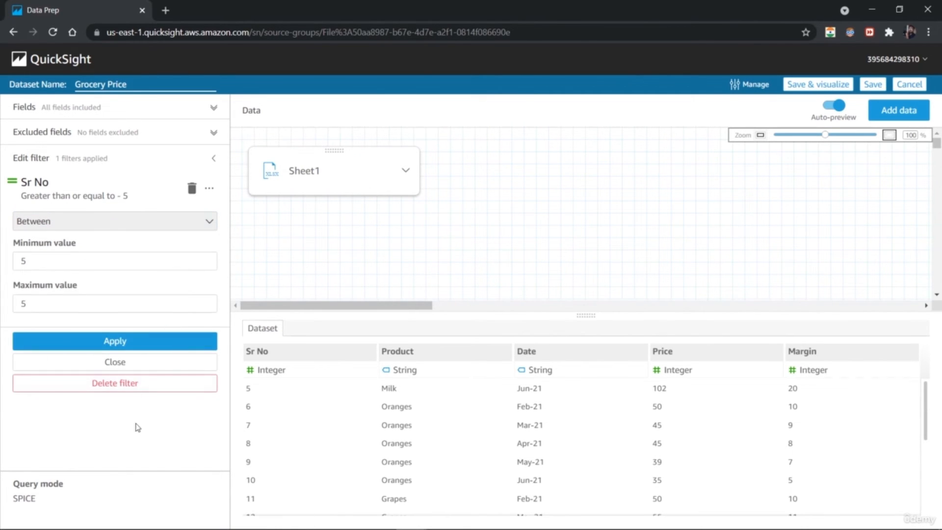
drag(57, 266, 15, 267)
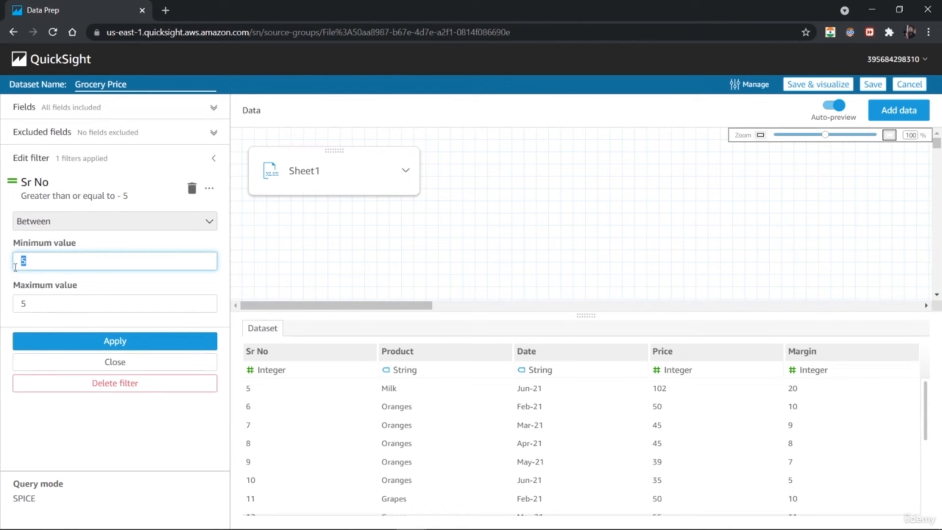
drag(33, 304, 6, 307)
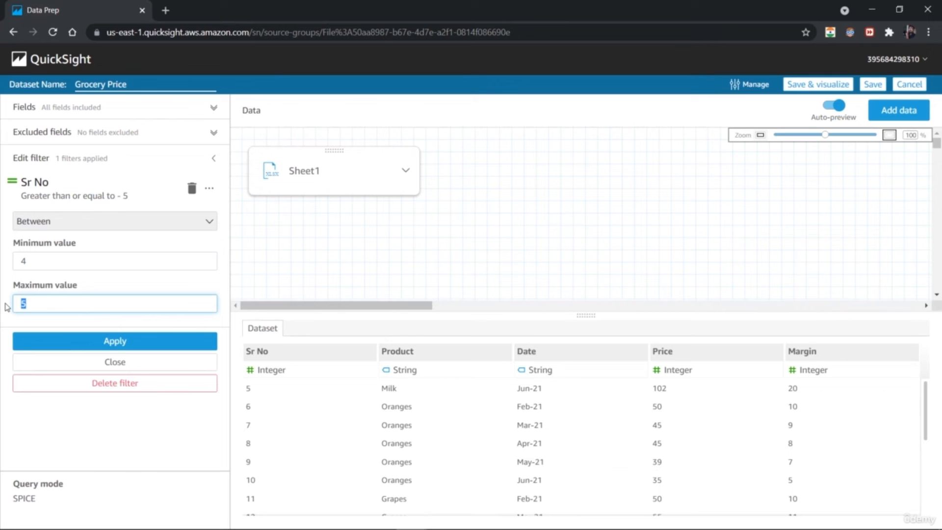
text(8)
click(106, 344)
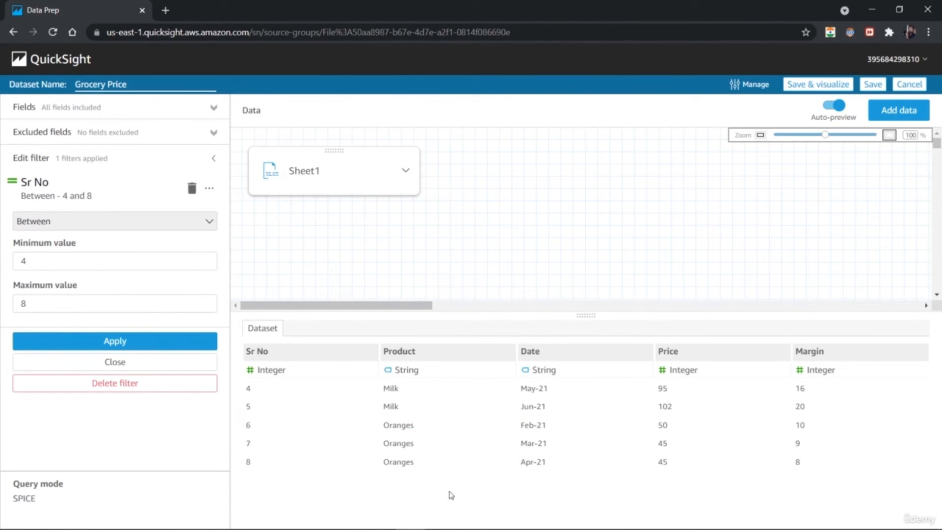
click(160, 363)
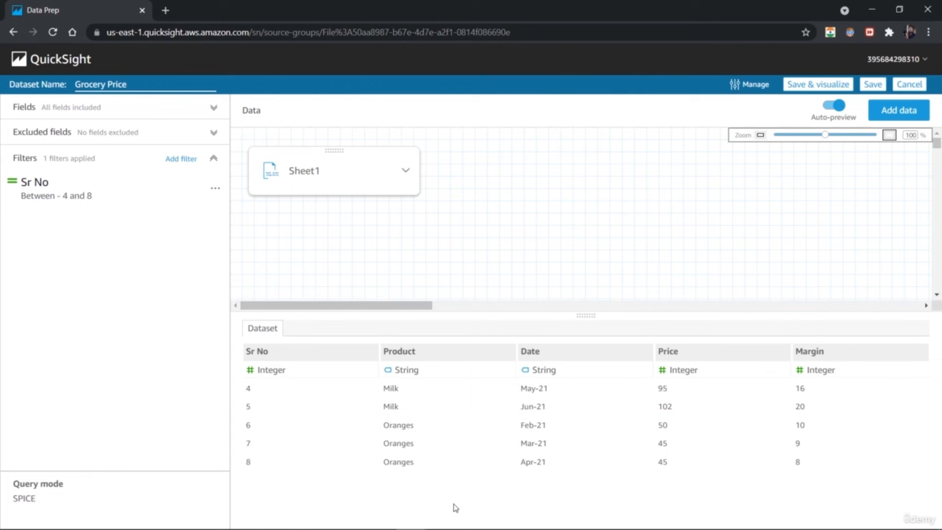
Try County as the Sr No field's data type and restore it to Integer.
click(456, 353)
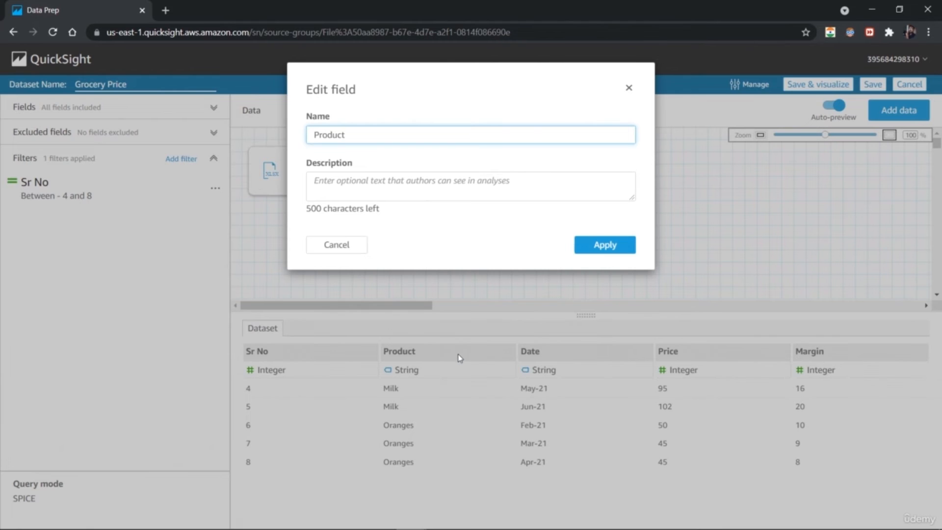
click(628, 88)
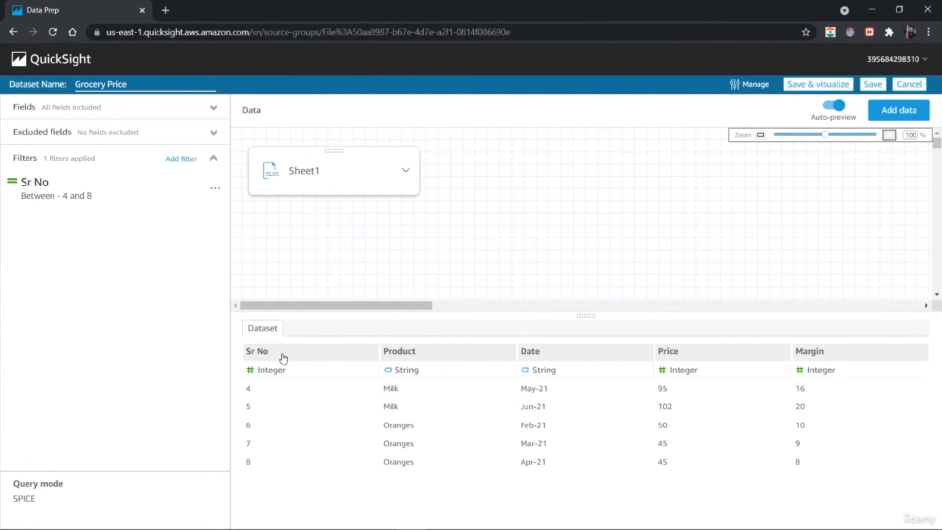
click(255, 370)
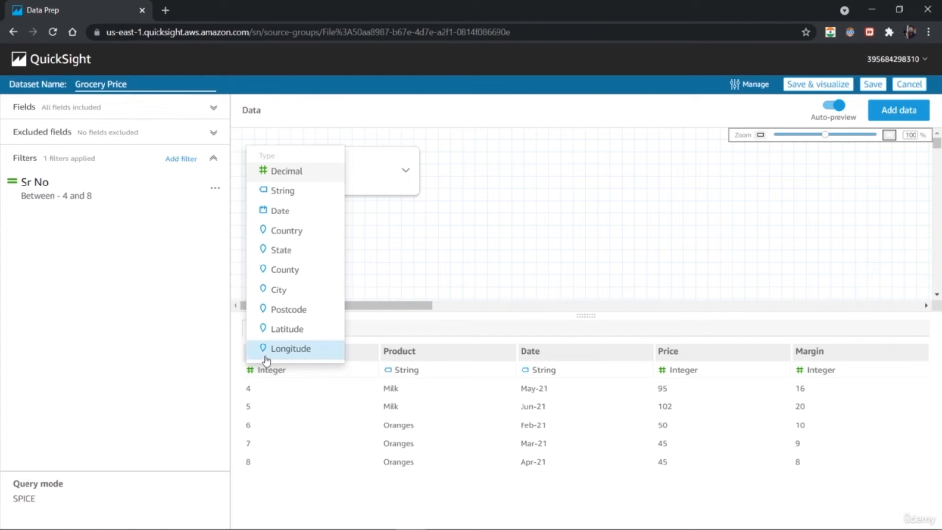
click(308, 271)
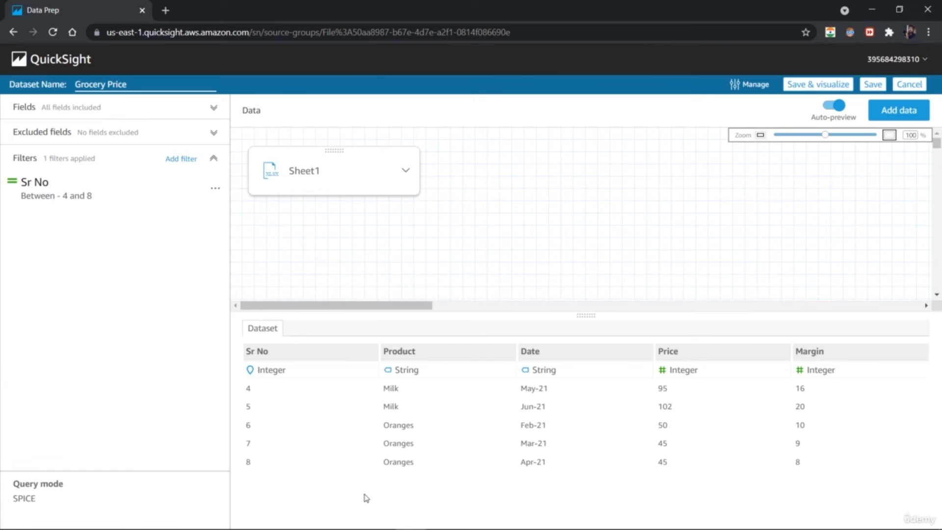
click(251, 371)
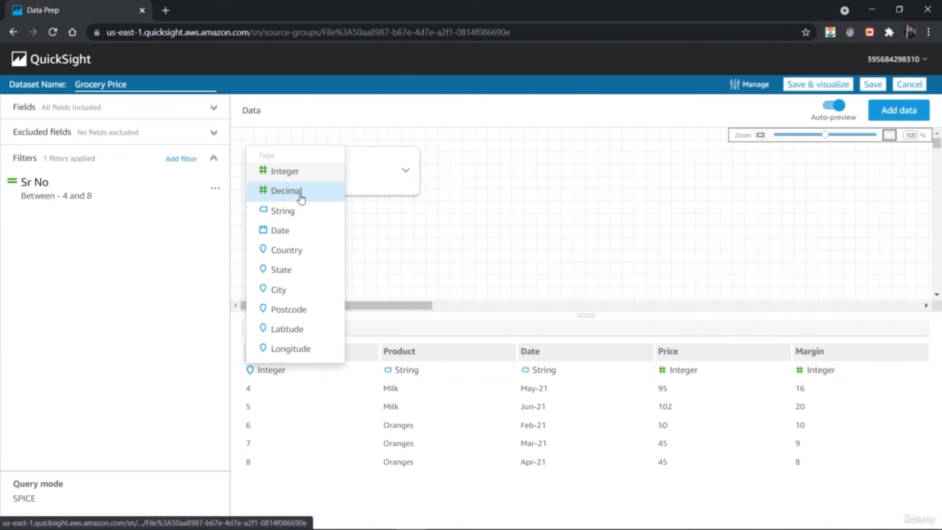
click(294, 172)
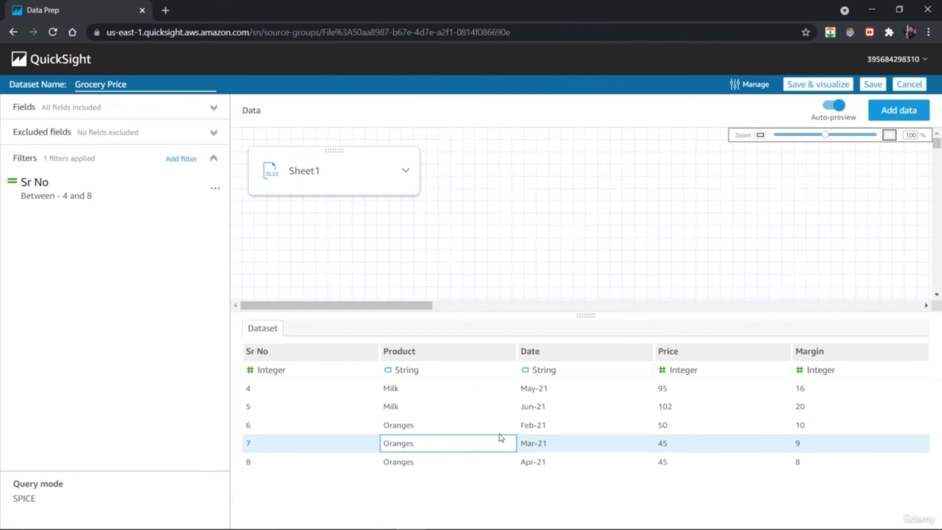
Try City as the Product field's data type and restore it to String.
click(391, 371)
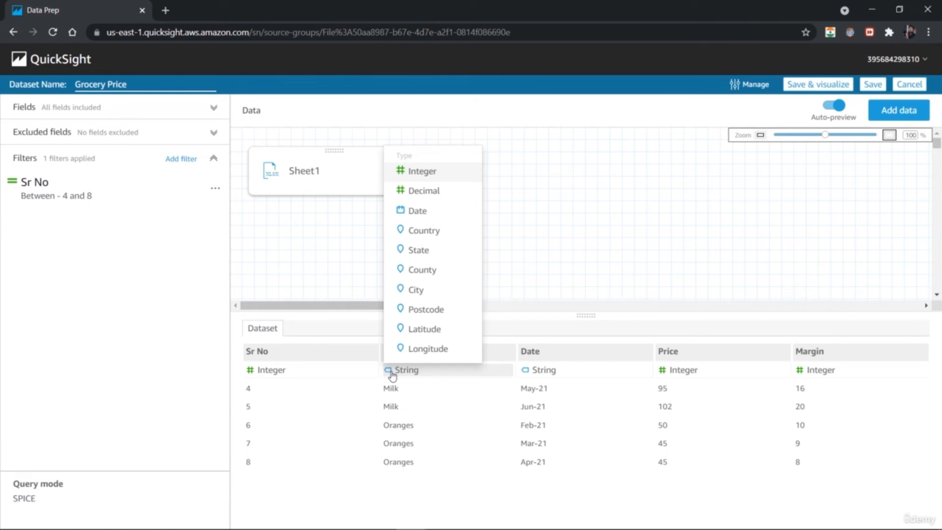
click(413, 291)
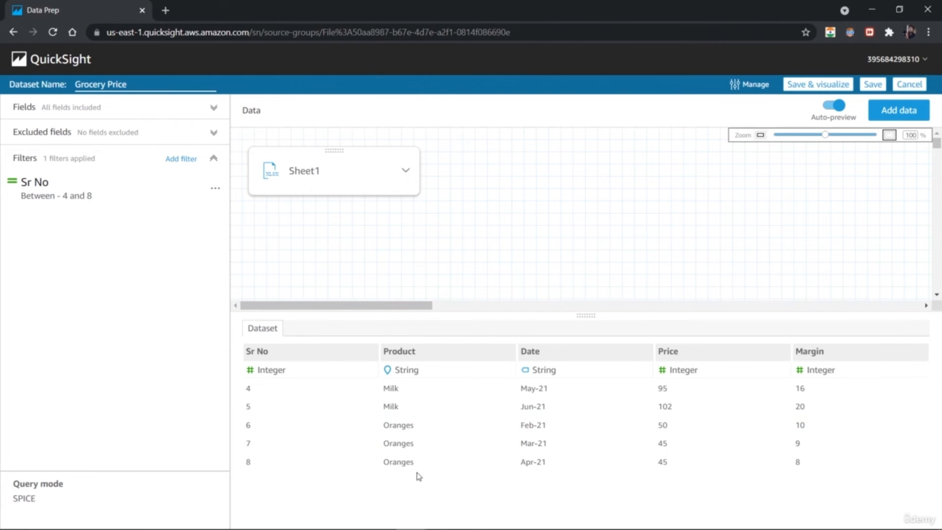
click(387, 370)
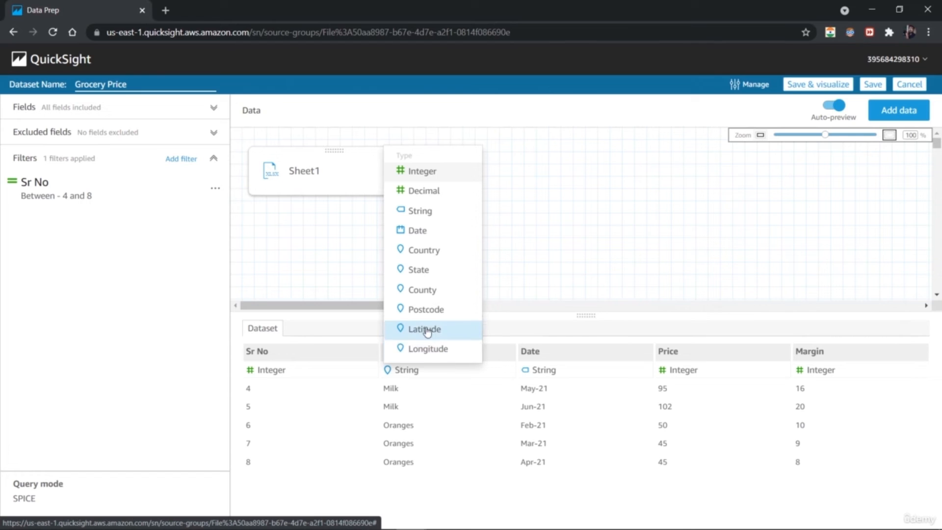
click(441, 214)
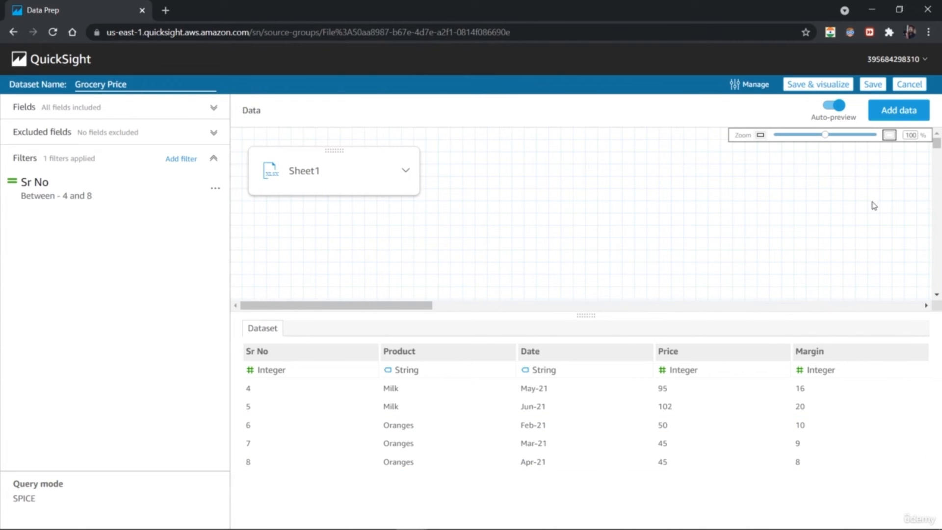
Change the data types of the Price and Margin fields to Decimal.
click(666, 375)
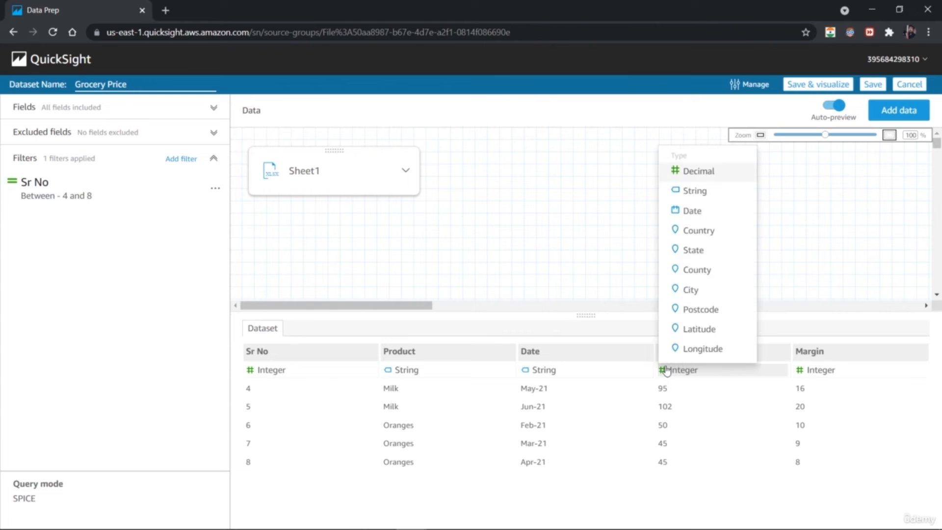
click(713, 181)
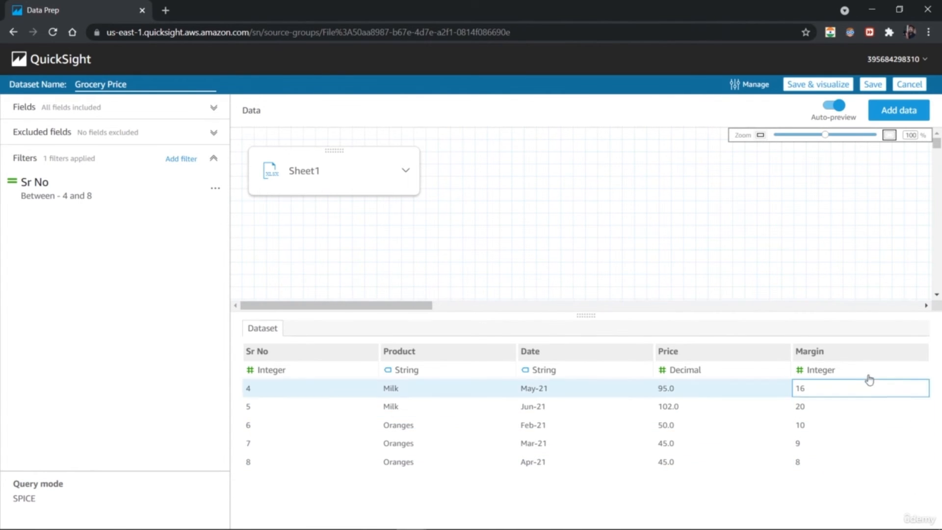
click(851, 357)
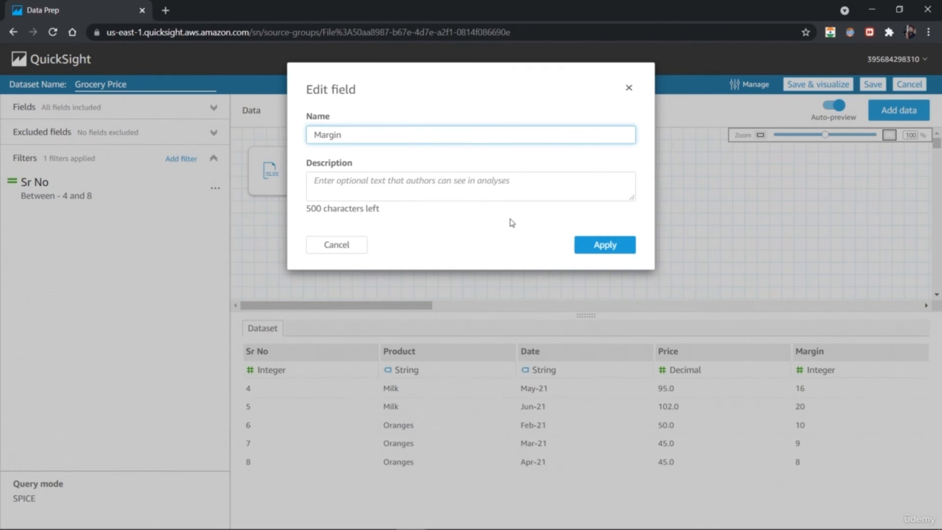
click(629, 88)
click(801, 369)
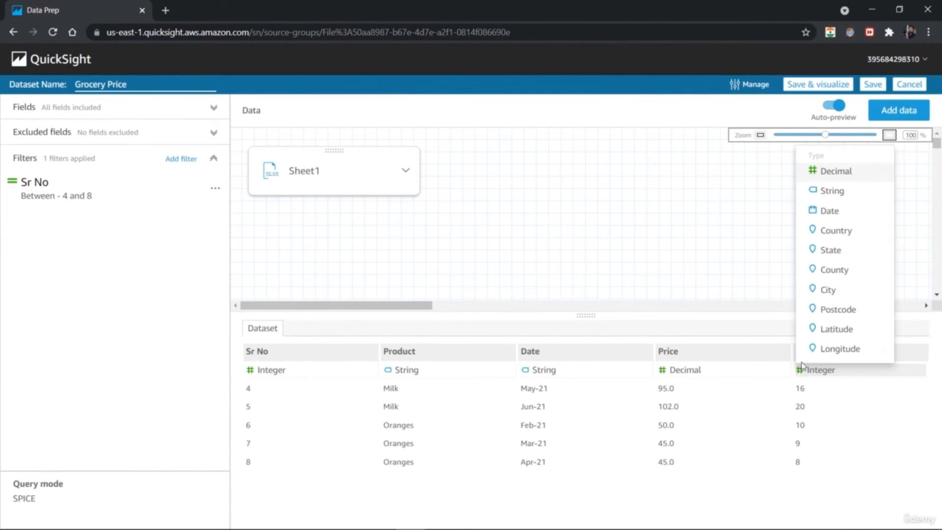
click(813, 170)
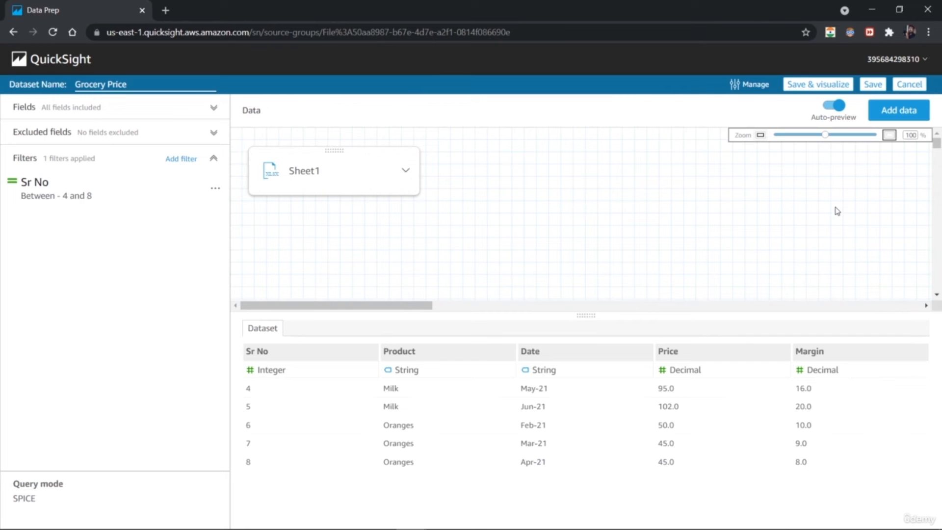
Save and visualize the dataset, and chart the count of records by Product in the empty visual.
click(827, 86)
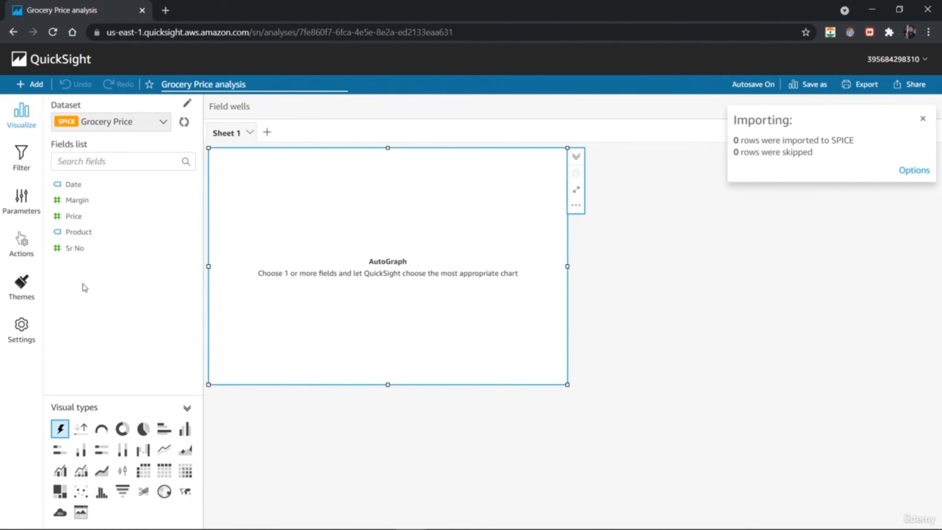
click(102, 231)
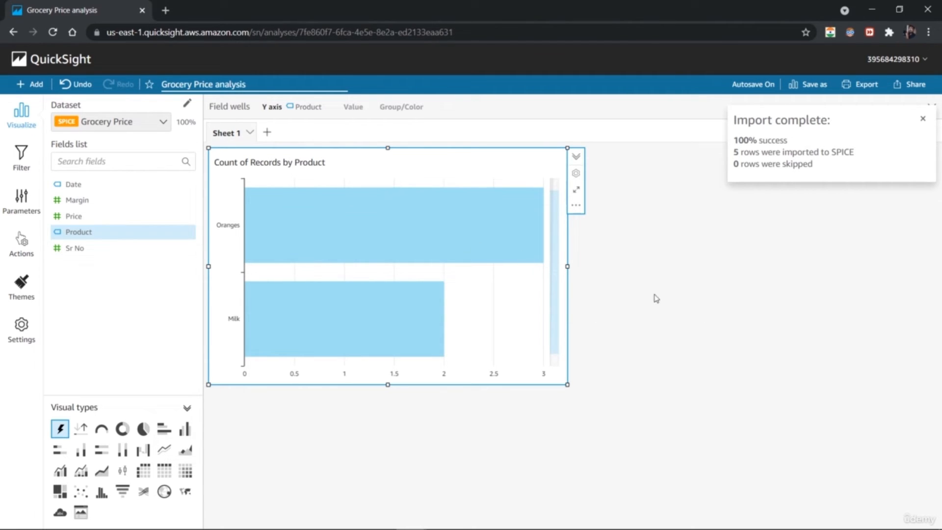
Duplicate the Product bar chart visual and dismiss the import notification.
click(577, 206)
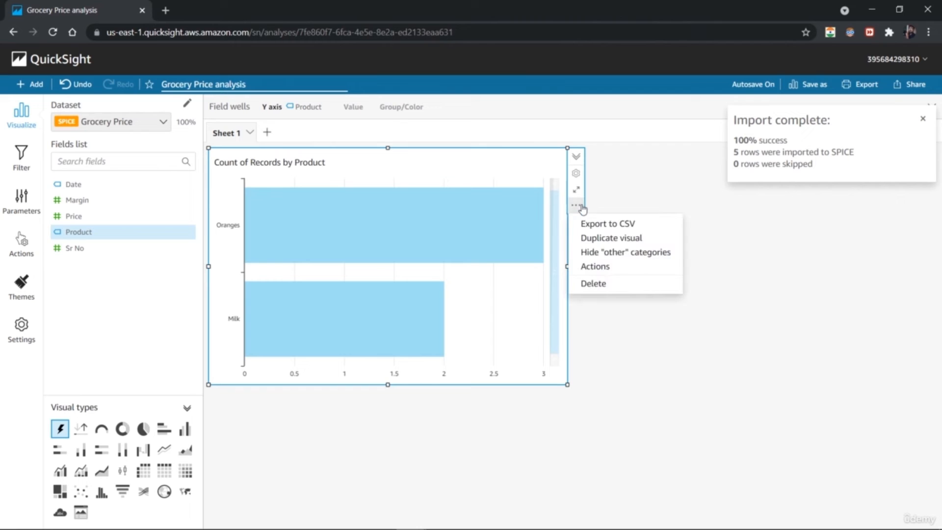
click(612, 239)
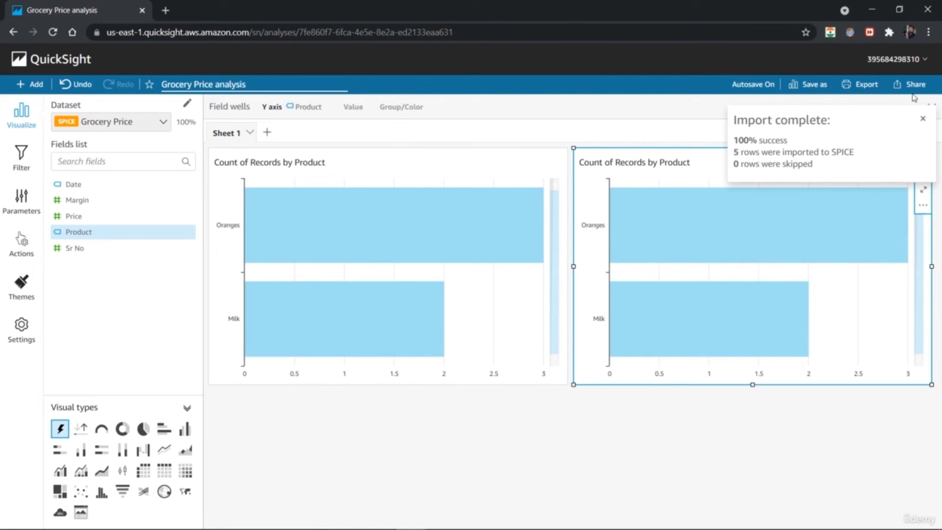
click(924, 121)
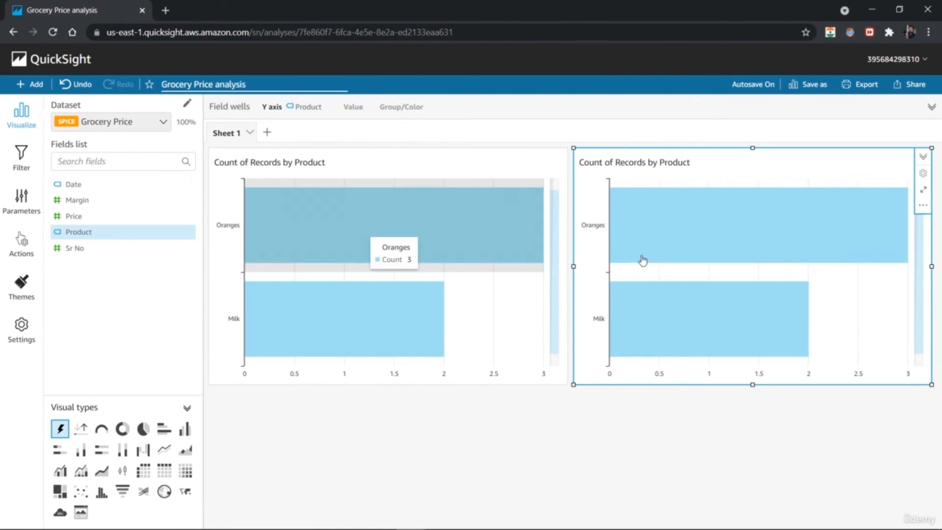
Turn the original bar chart into a gauge chart with Margin as the value and Price as the target value.
click(435, 163)
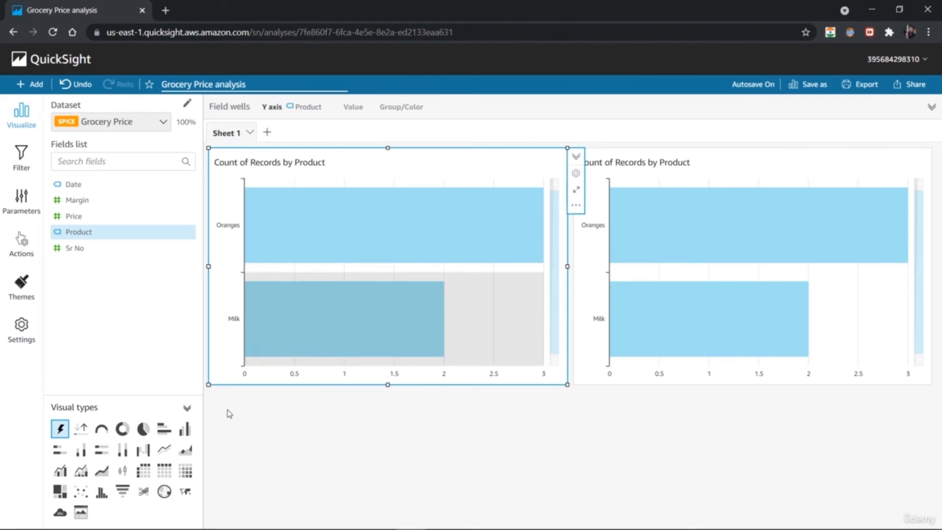
click(101, 429)
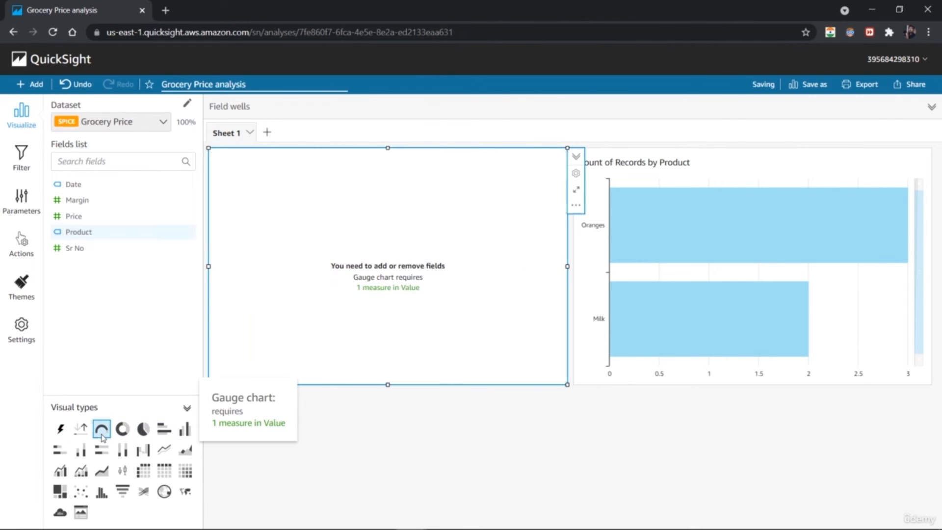
click(108, 208)
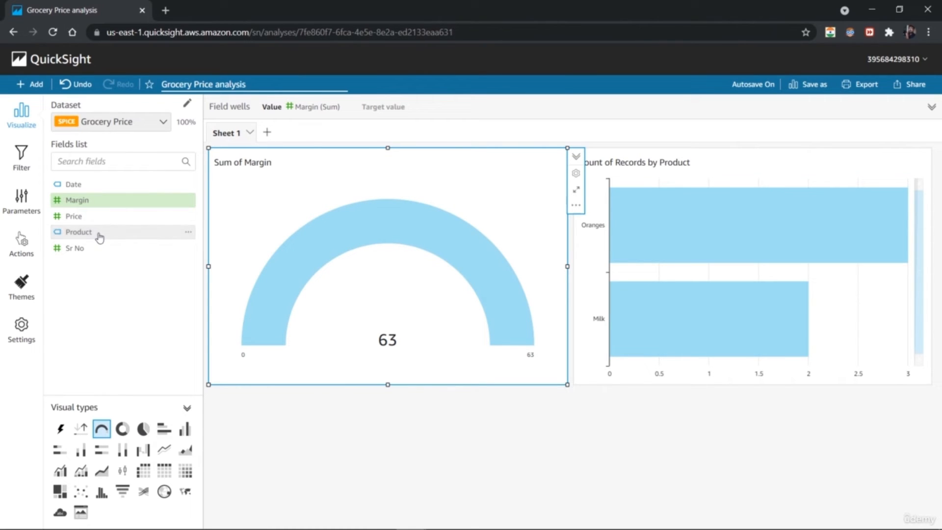
click(127, 216)
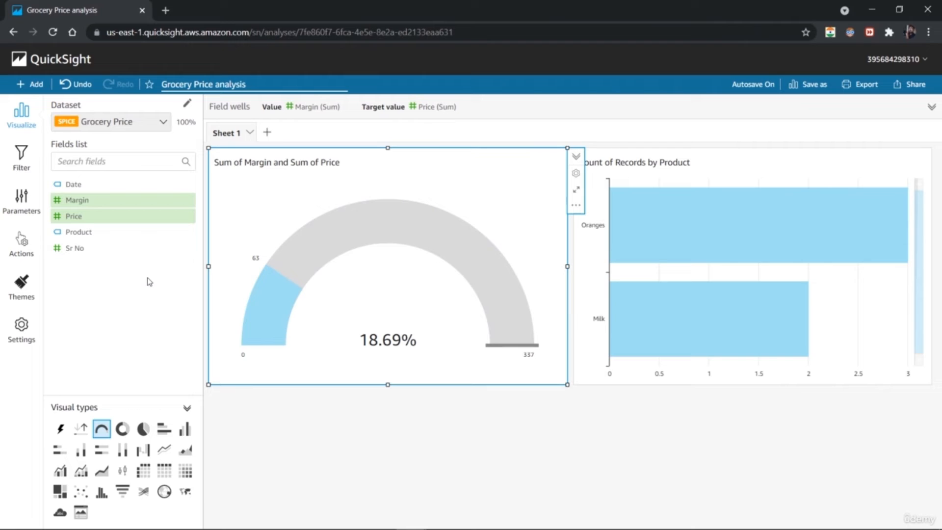
click(494, 456)
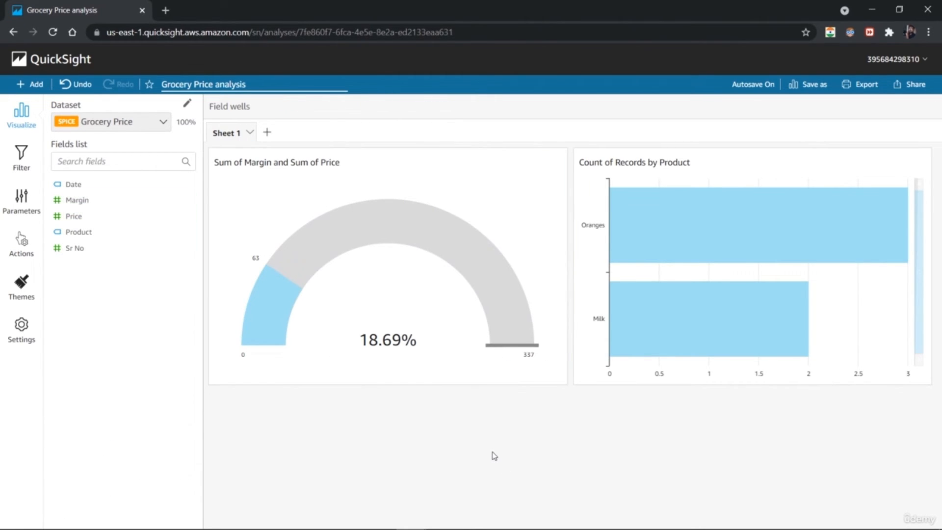
Color the Oranges bar orange and the Milk bar light blue in the Count of Records by Product chart.
click(312, 179)
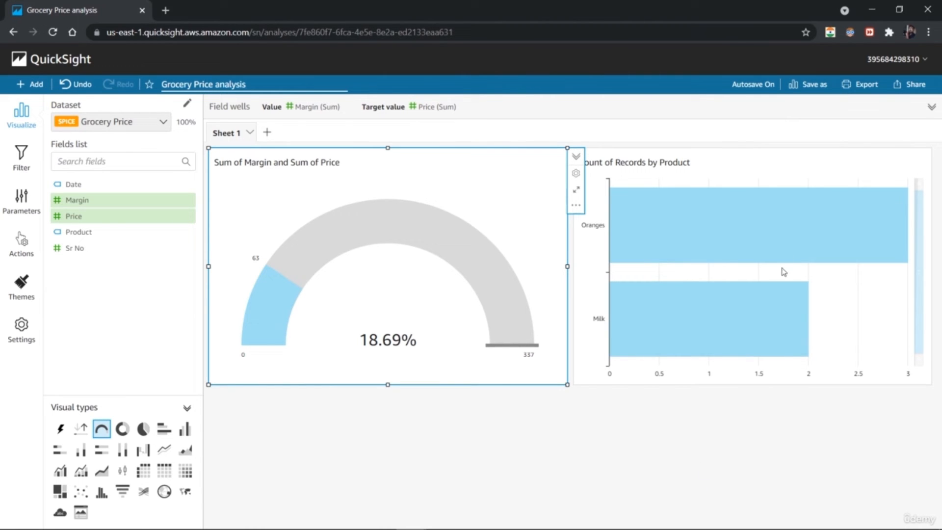
click(801, 216)
mouse_move(864, 271)
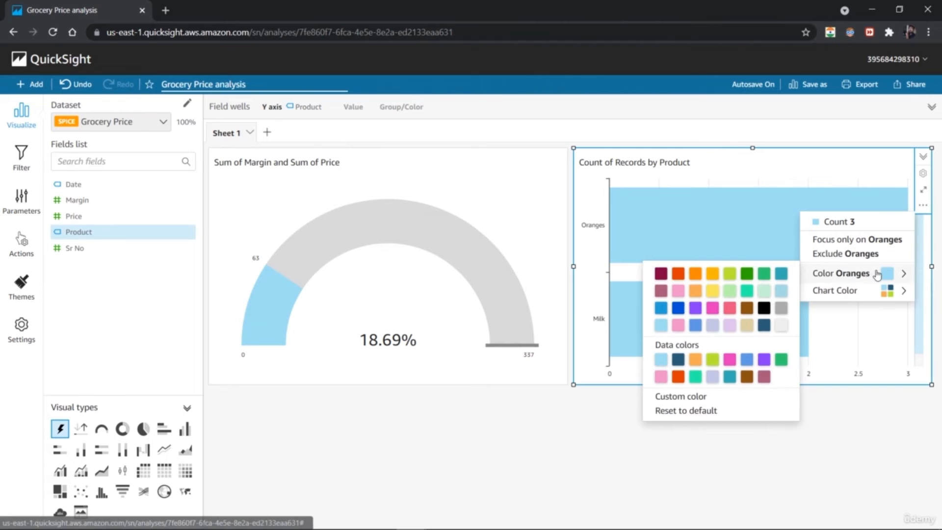
click(700, 296)
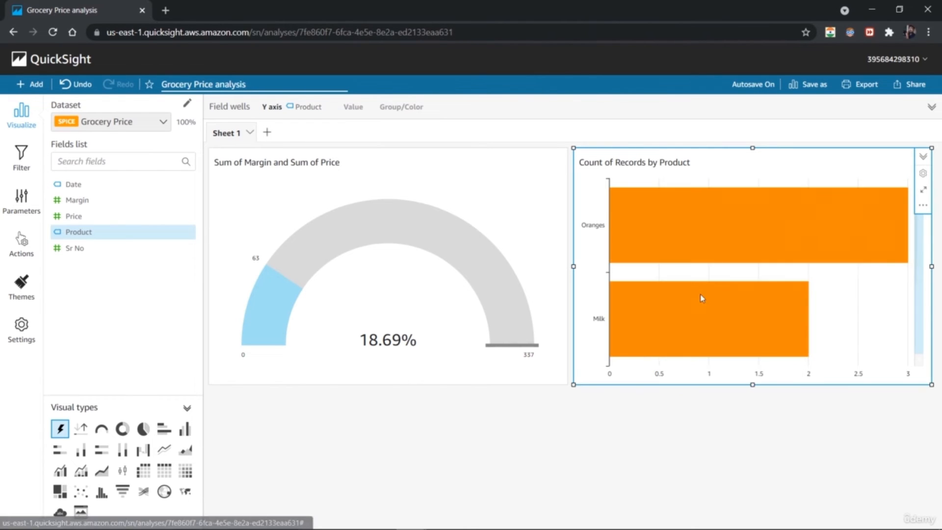
click(733, 322)
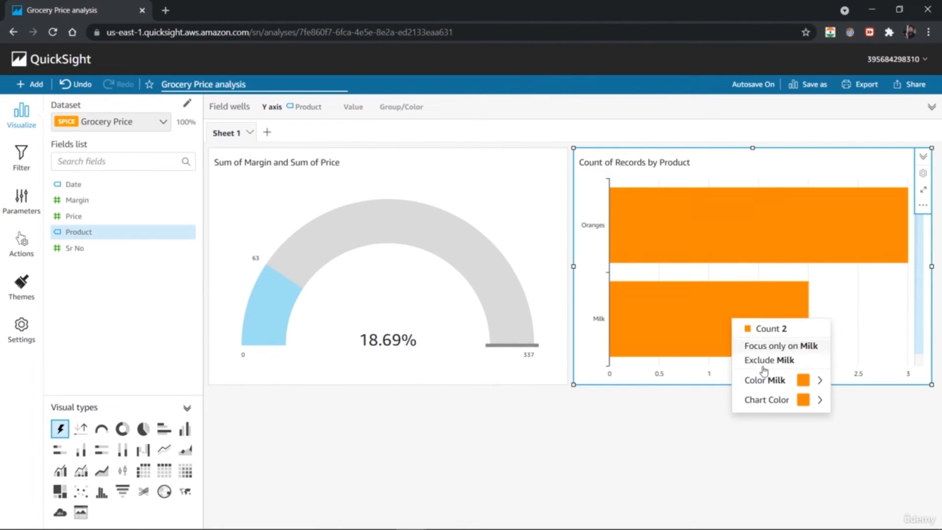
mouse_move(809, 384)
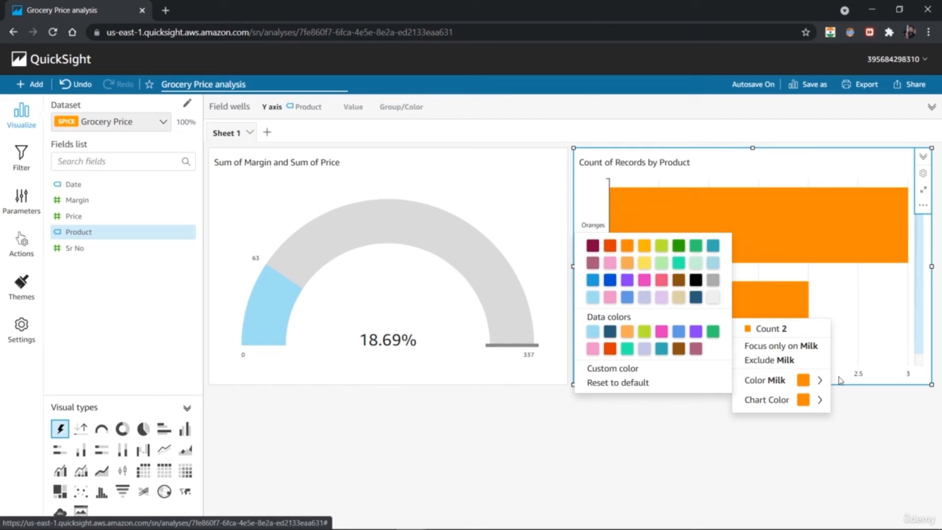
click(593, 331)
click(712, 470)
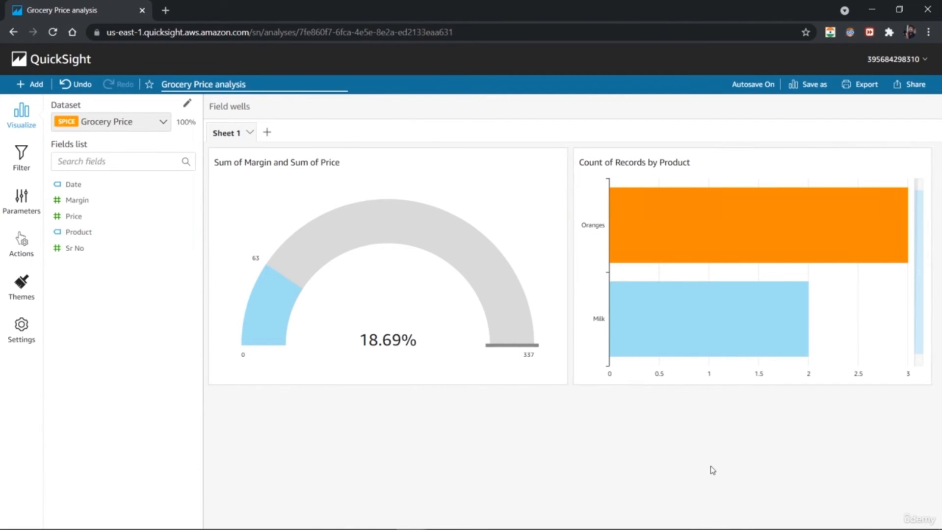
Recolor the Oranges bar in the Count of Records by Product chart to light orange, and select the gauge visual.
click(745, 235)
mouse_move(784, 293)
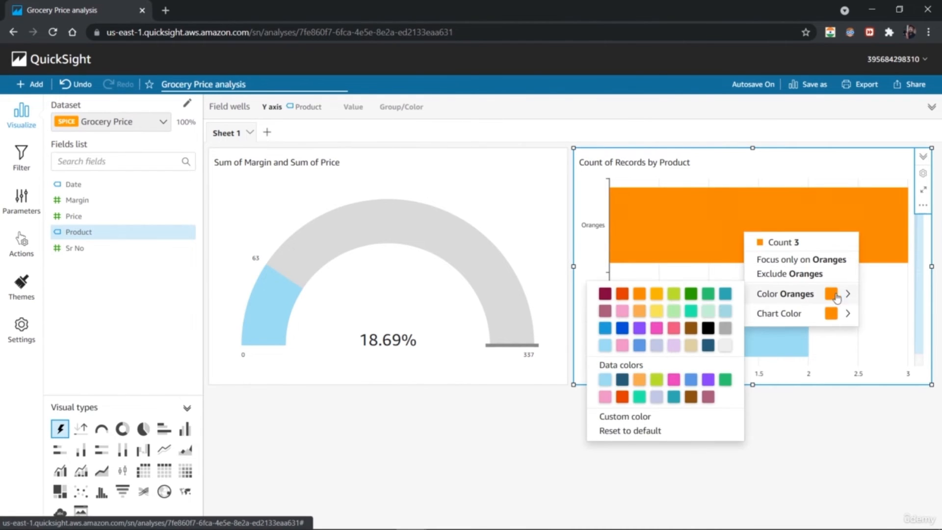
click(639, 311)
click(594, 482)
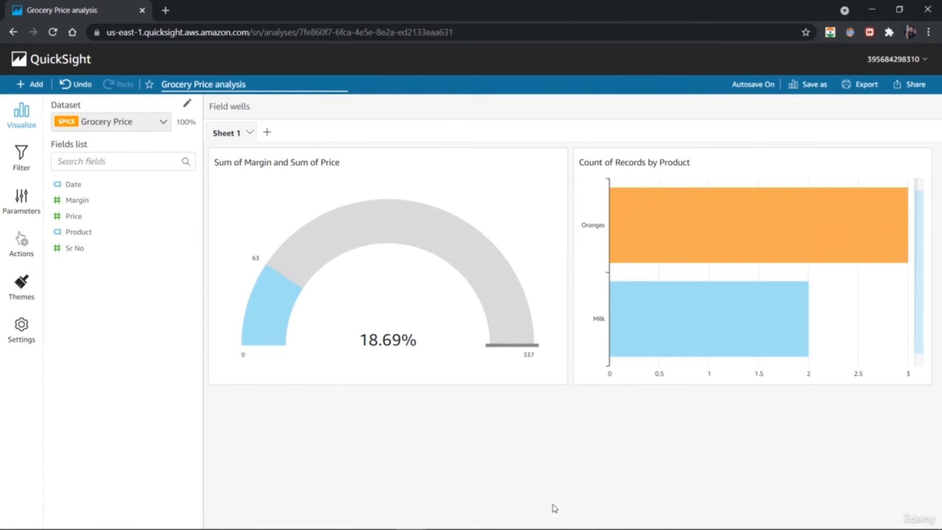
click(534, 223)
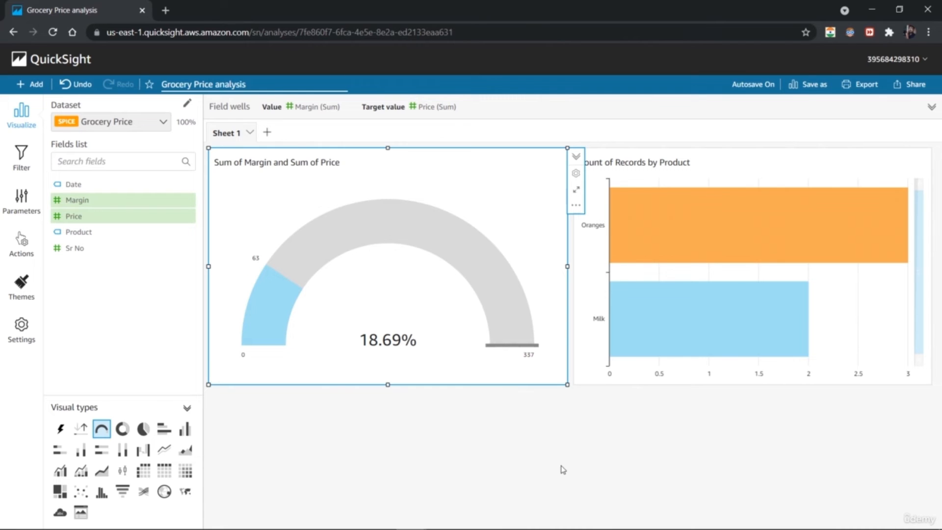
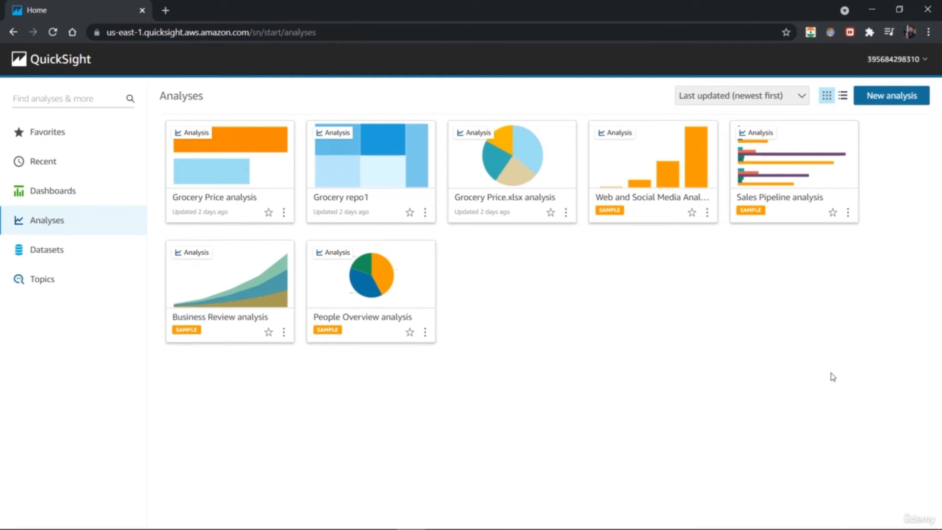
Show the analyses as a list and begin a new analysis from a new dataset.
click(840, 97)
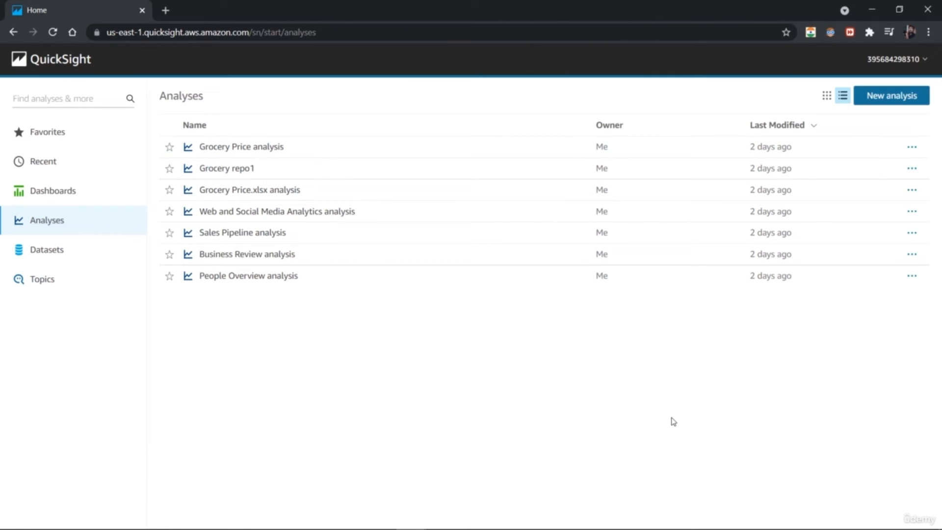
click(877, 102)
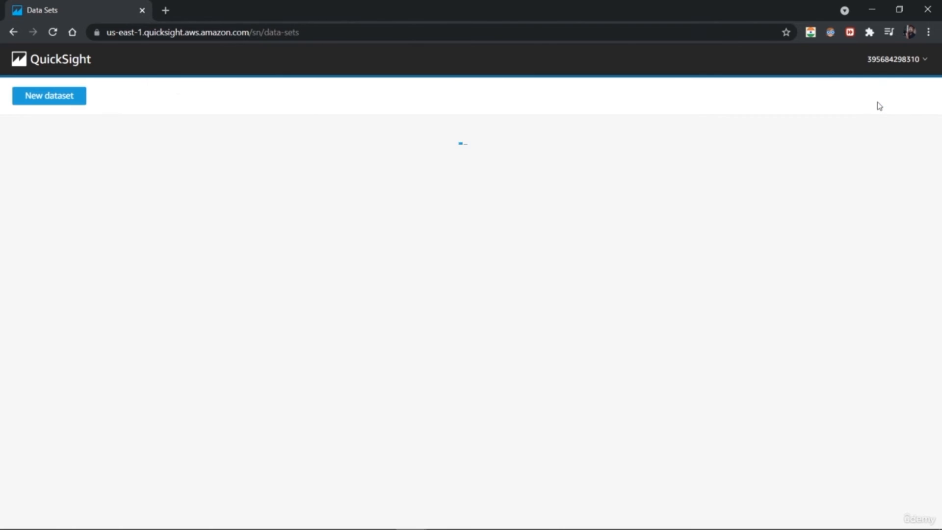
click(55, 108)
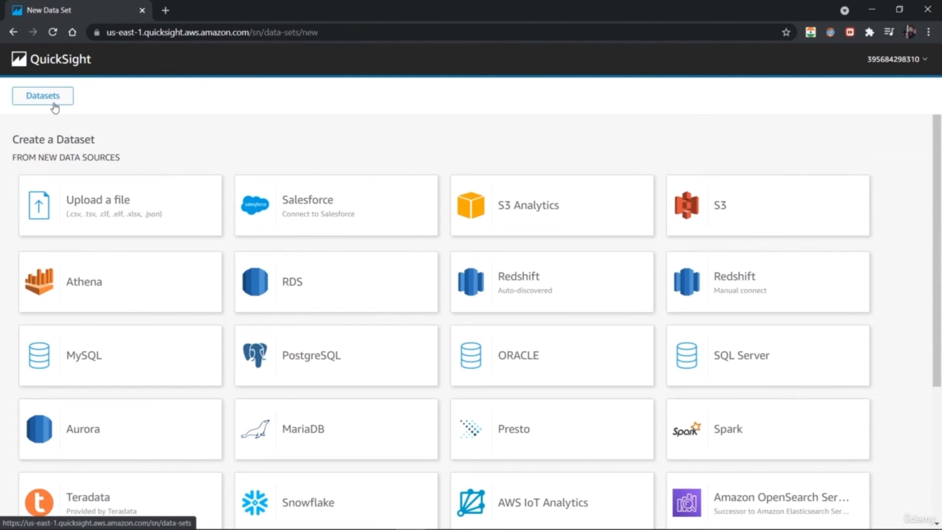
Upload the Excel file Billing2.xlsx as the data source and open its Sheet1 for editing and preview.
click(122, 201)
double_click(253, 94)
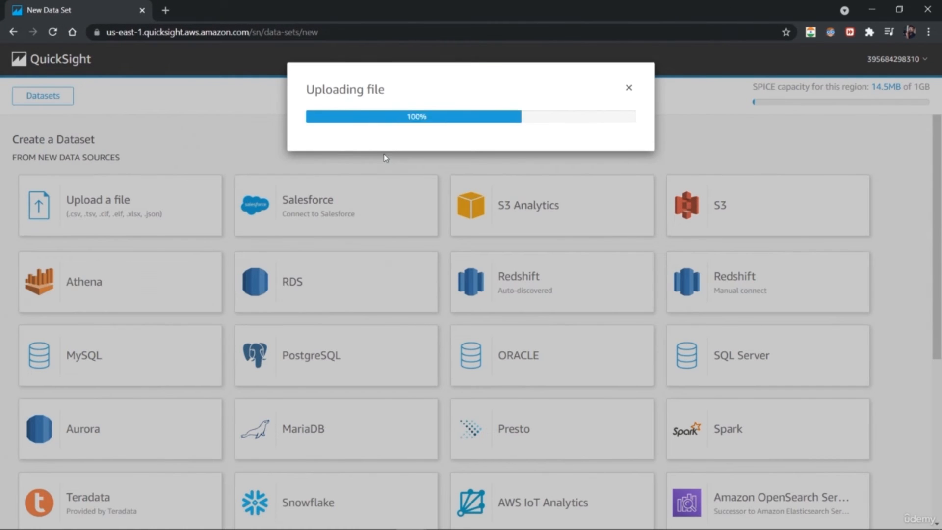
click(350, 186)
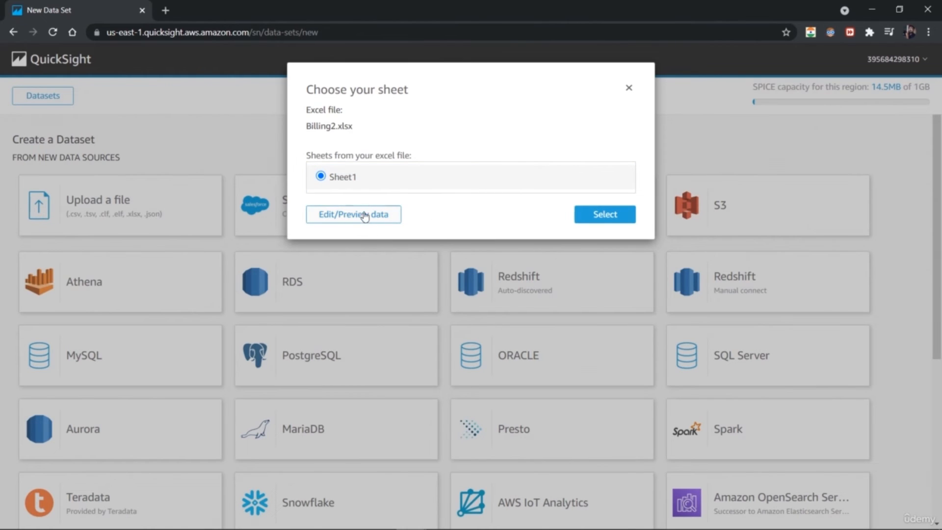
click(363, 219)
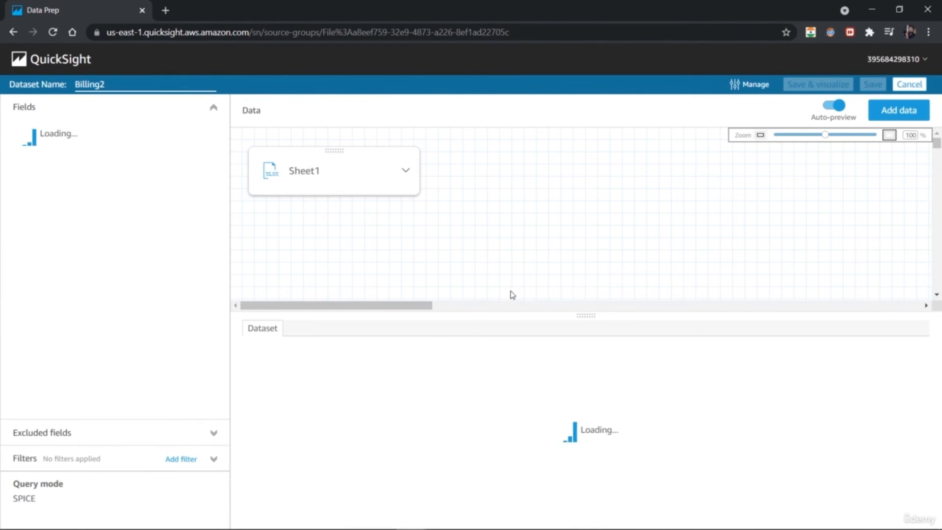
Change the data type of the Total Price and Profit columns to Decimal.
drag(524, 316, 529, 227)
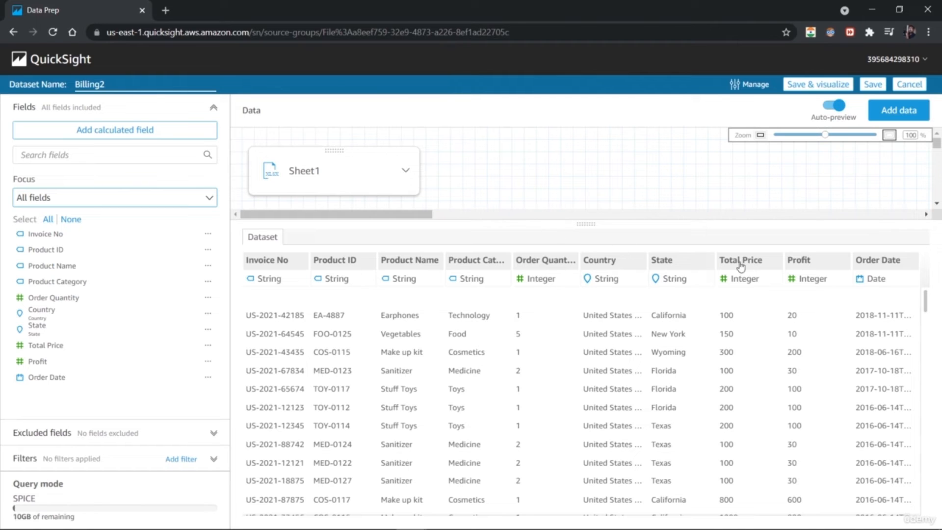
click(742, 279)
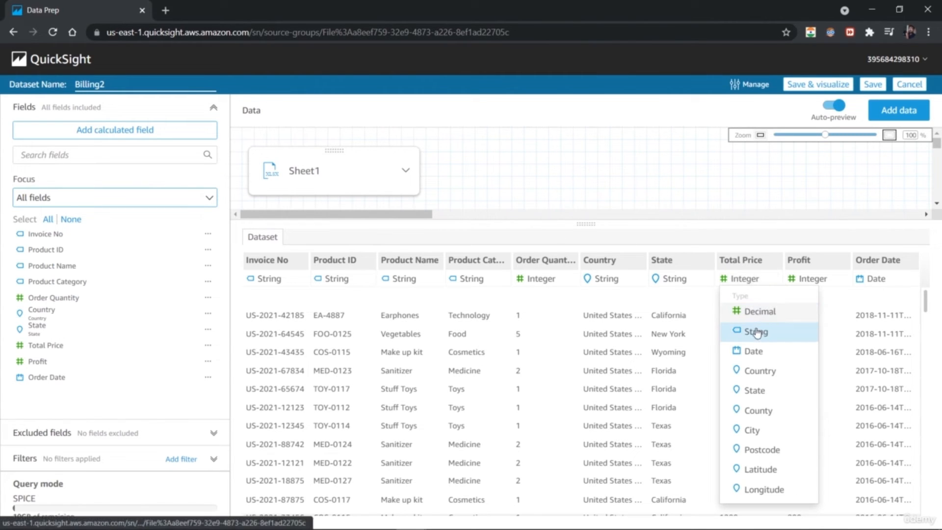
click(759, 313)
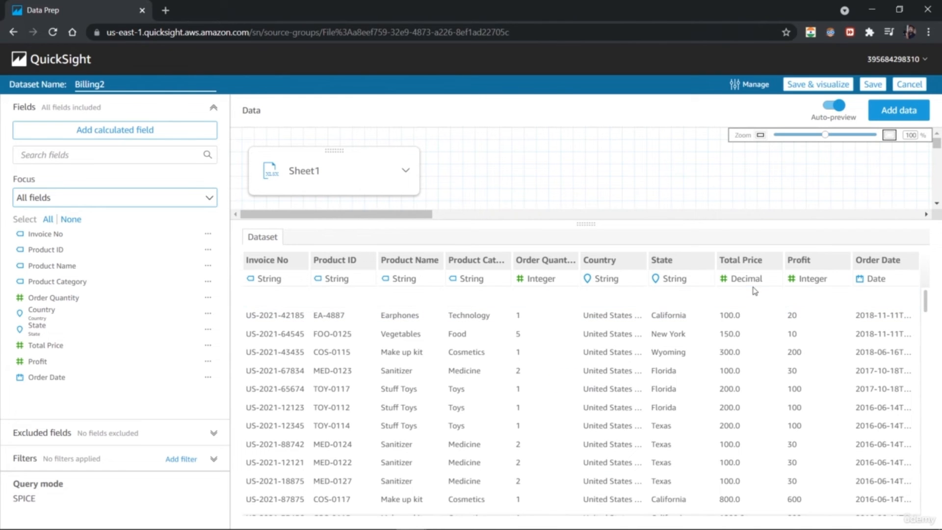
click(796, 280)
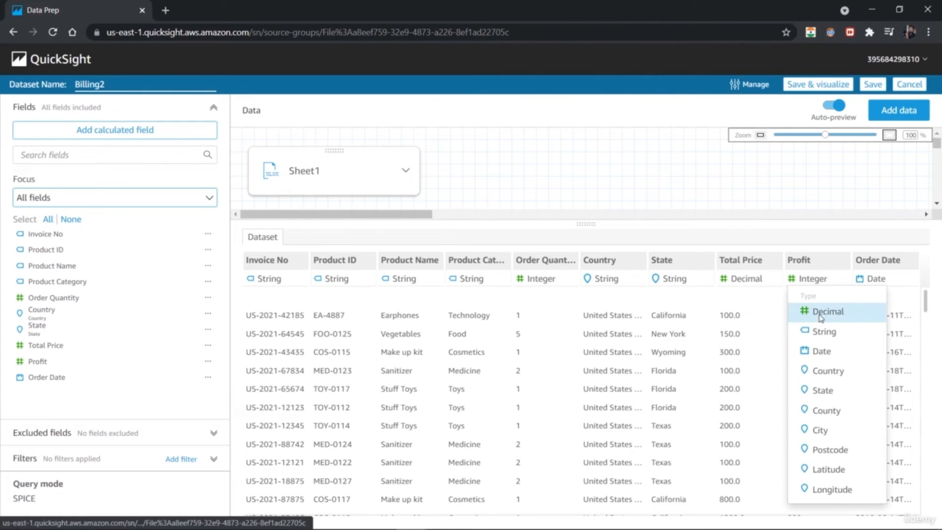
click(820, 314)
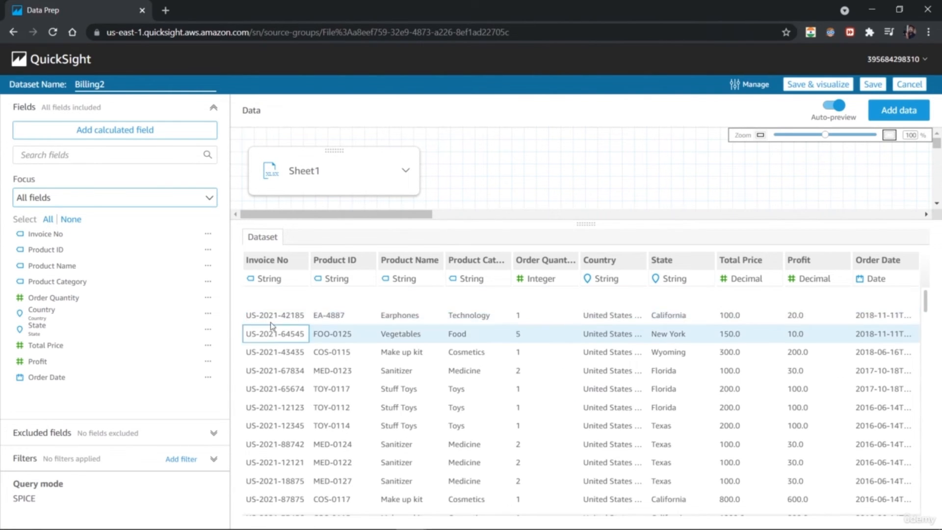
Add a calculated field that rounds profit up with the formula ceil({Profit}).
click(141, 137)
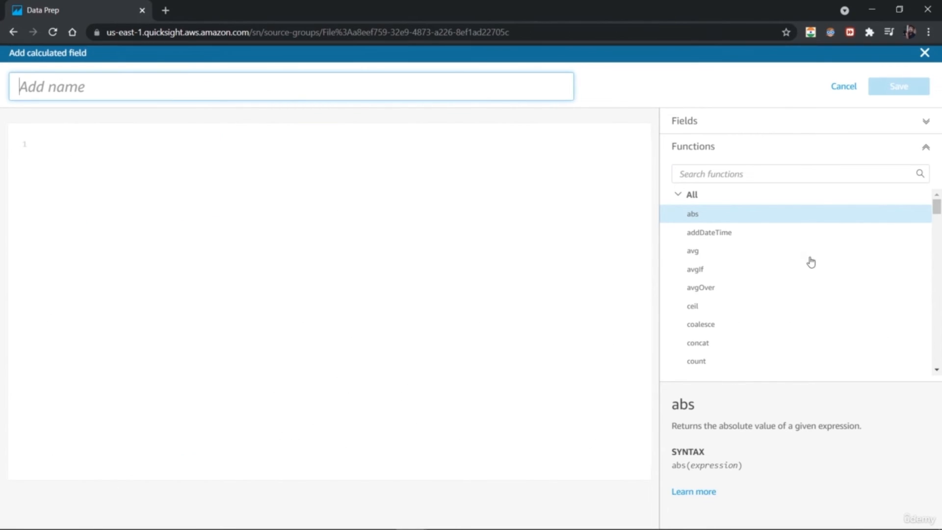
click(756, 313)
click(756, 313)
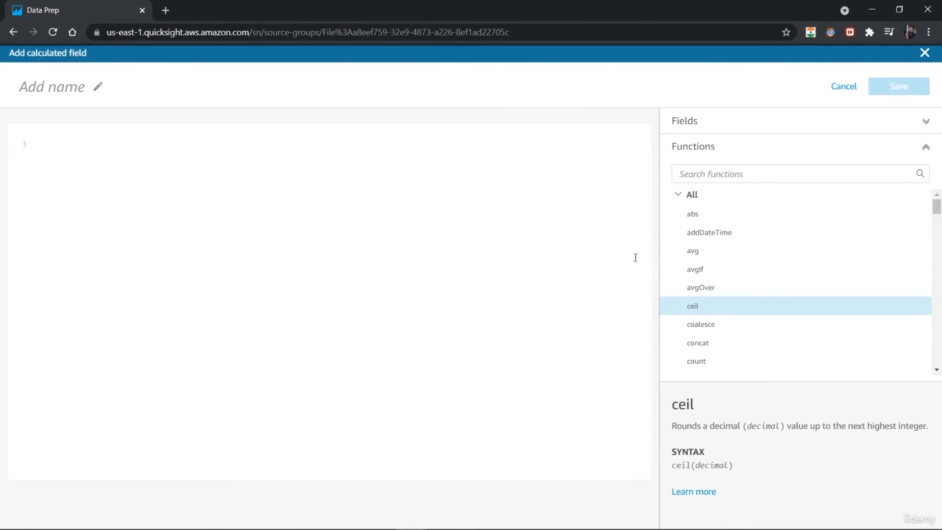
click(292, 210)
text(cei)
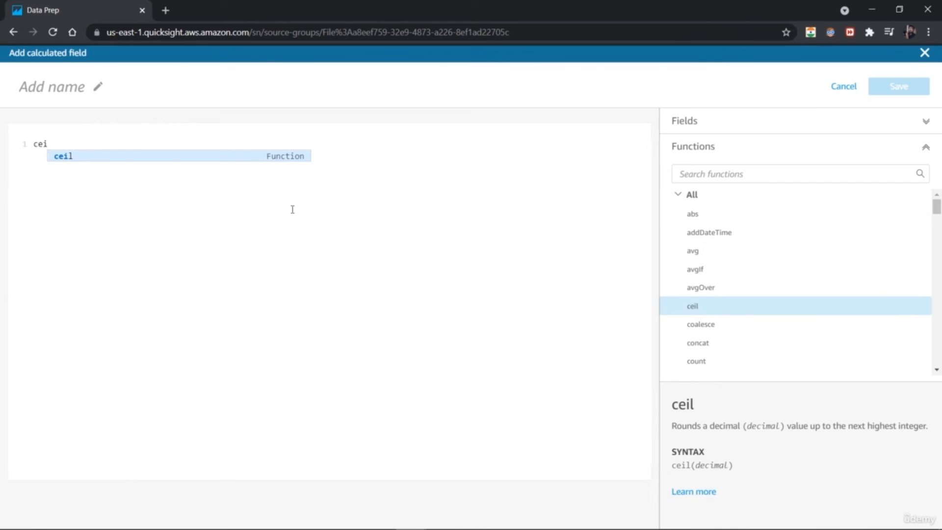
key(Return)
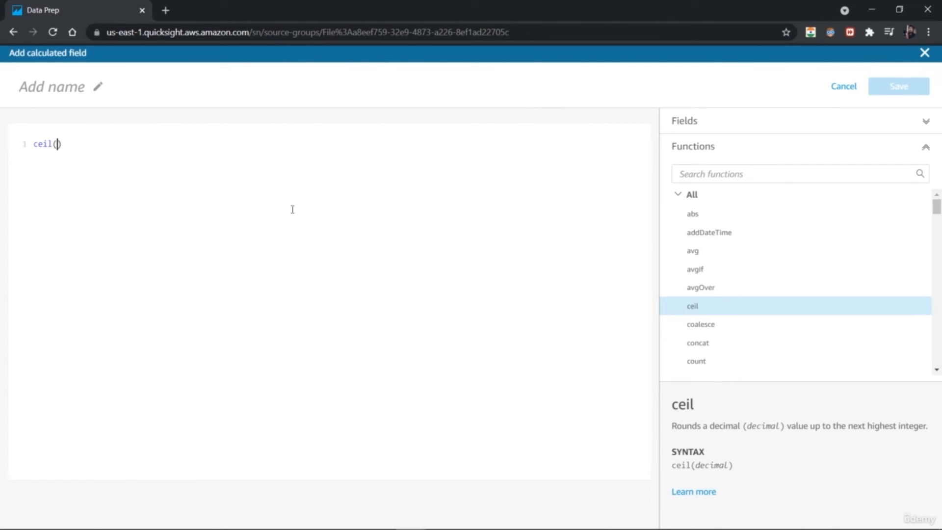
text(pro)
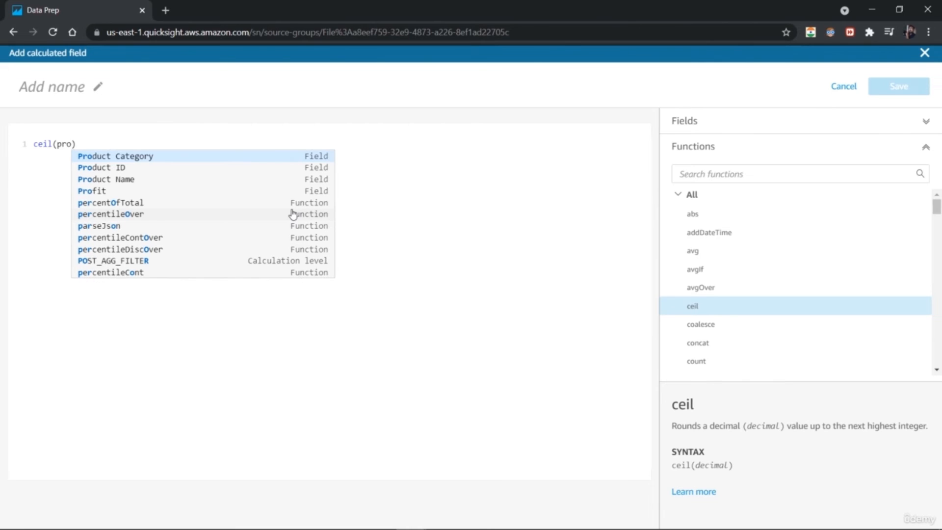
click(99, 191)
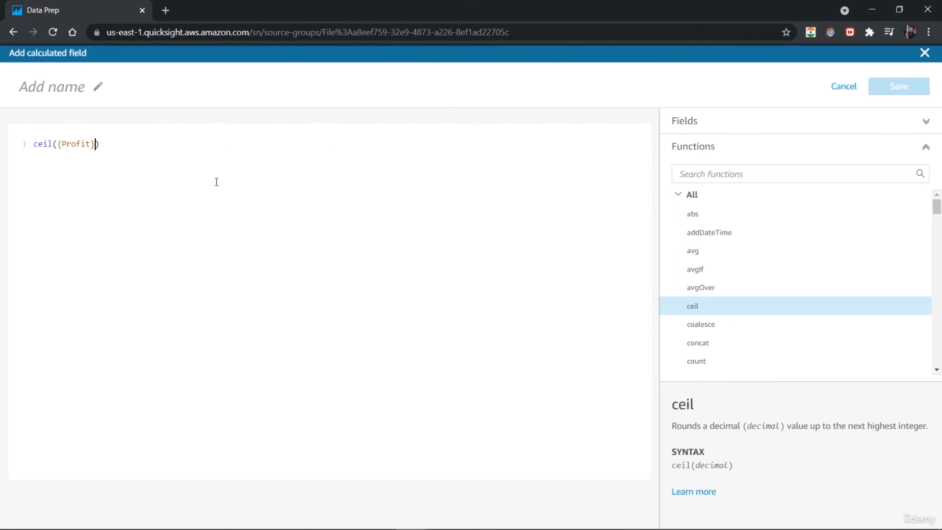
Name the calculated field "Ceiling of Profit values" and save it.
click(80, 87)
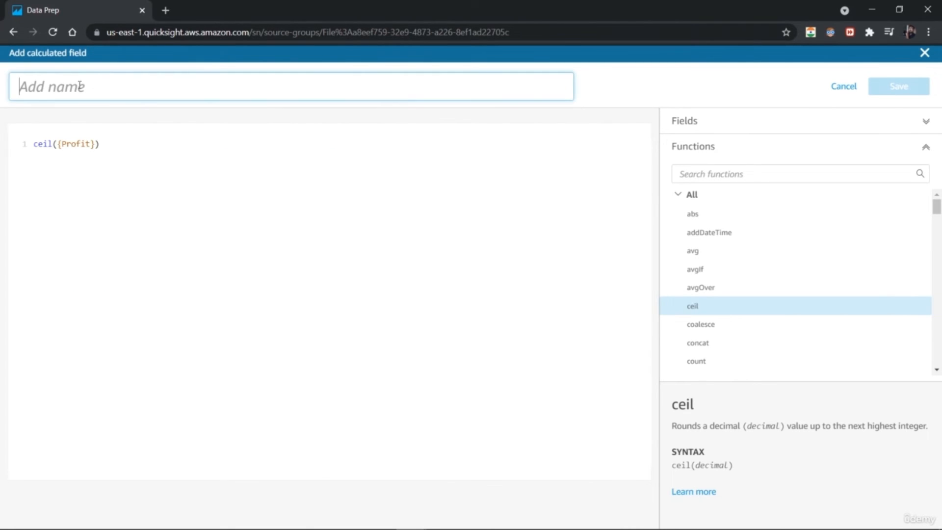
text(Ceiling of P)
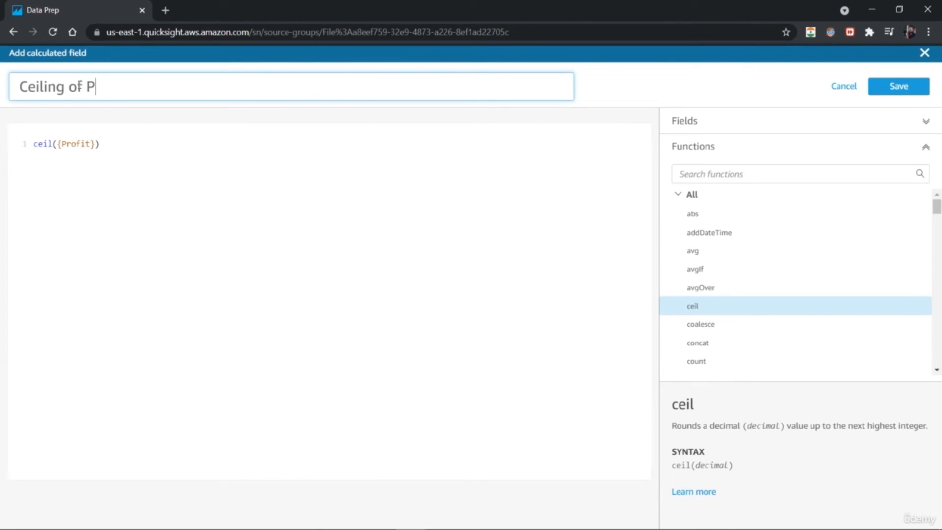
text(rofit values)
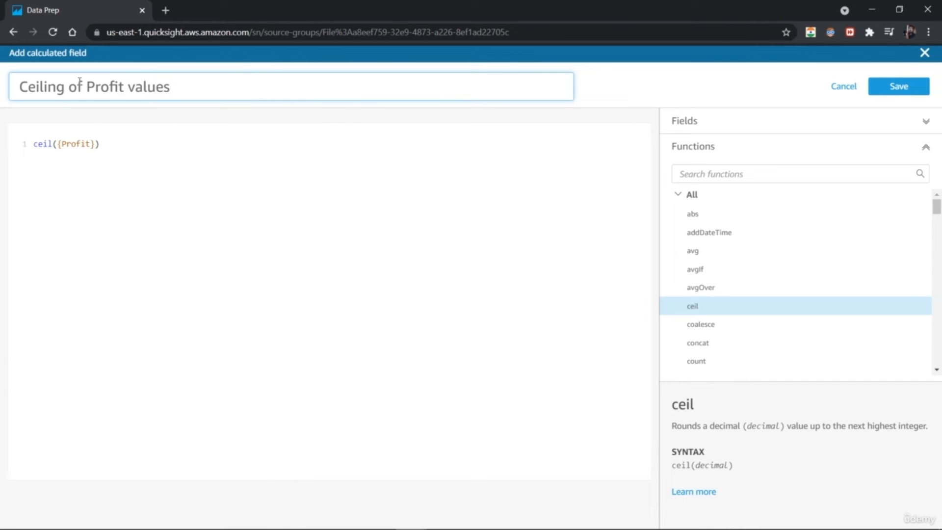
click(877, 91)
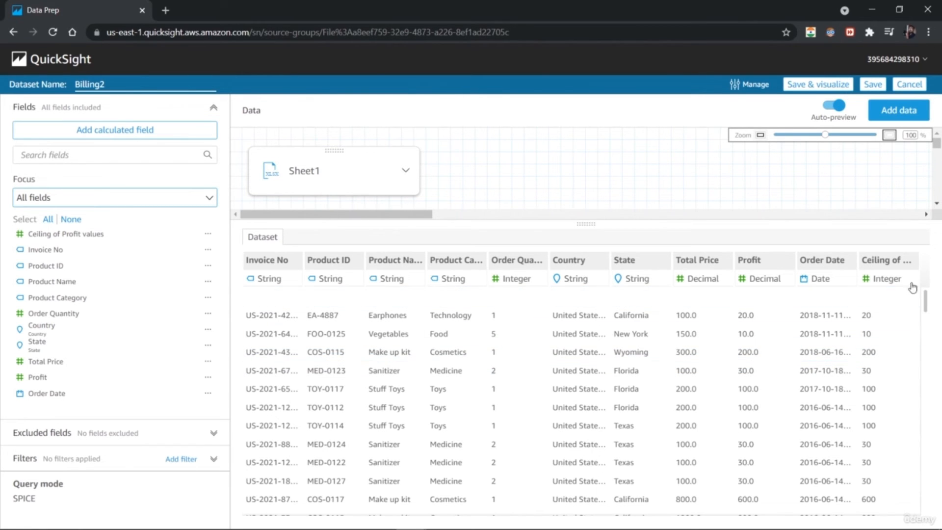
Edit the calculation of the Ceiling of Profit values field to ceil({Profit}+1) and save it.
click(207, 235)
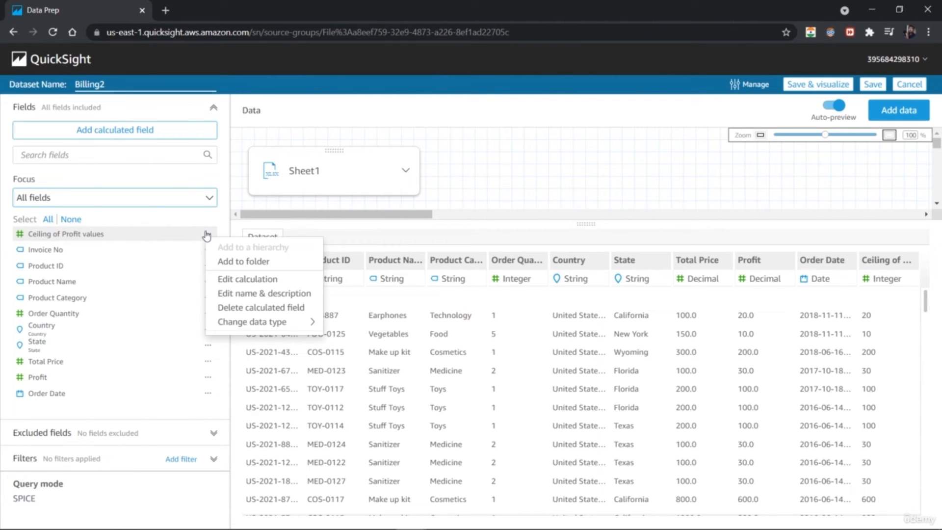
click(231, 278)
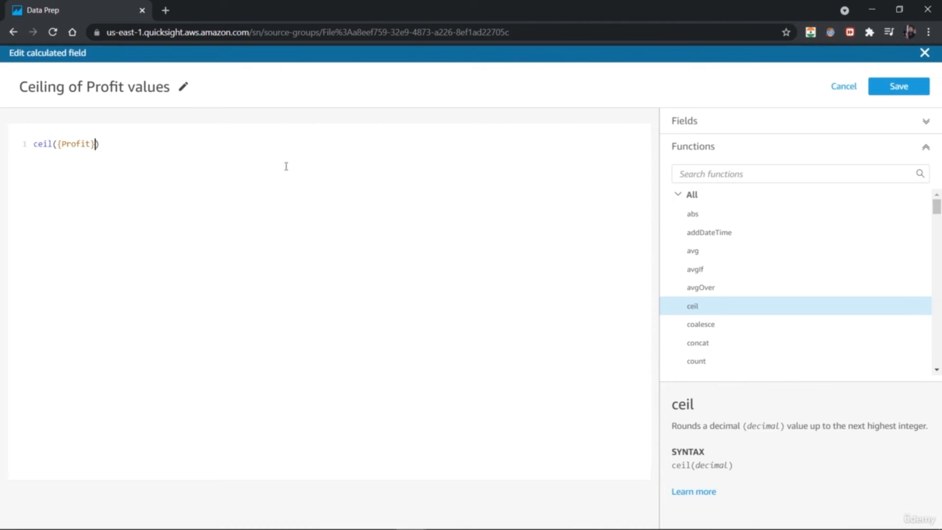
text(+1)
click(899, 86)
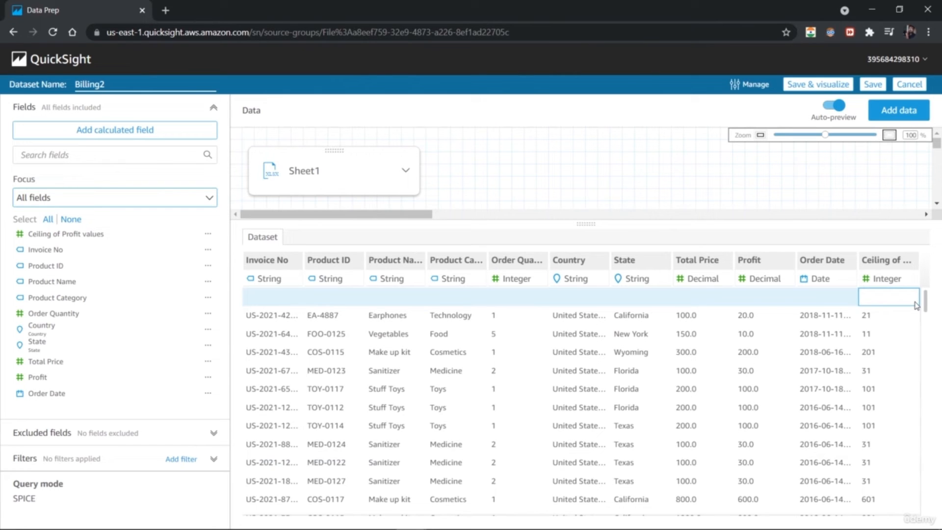
Open the Ceiling of Profit values calculated field for editing and rename it "Tax from Profit".
click(208, 234)
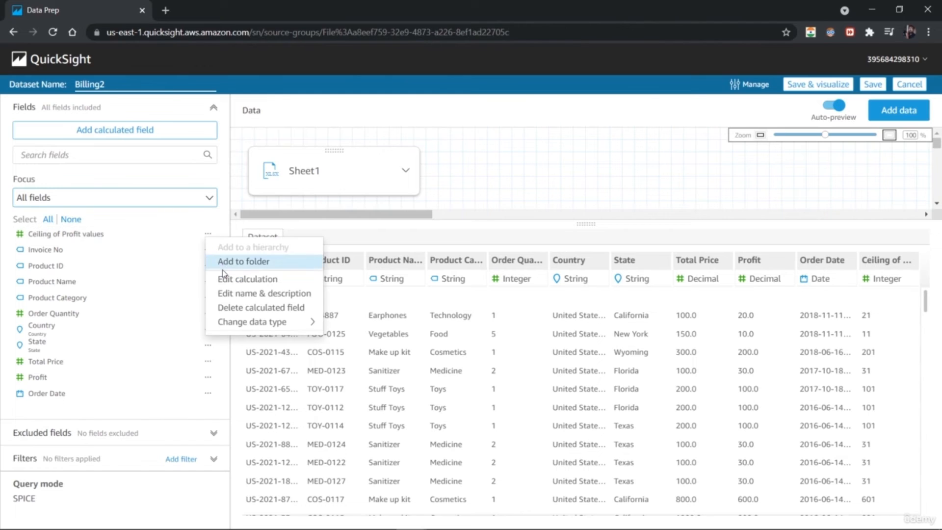
click(231, 279)
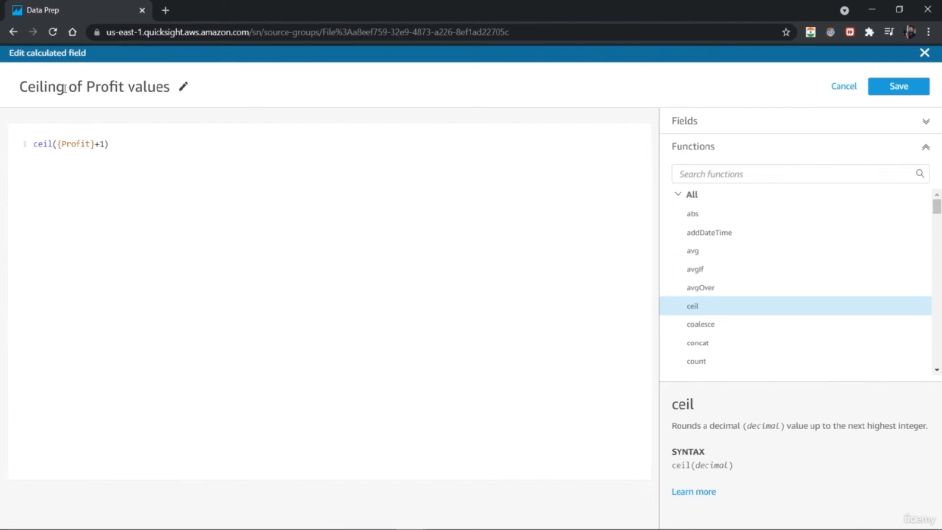
drag(81, 87, 10, 87)
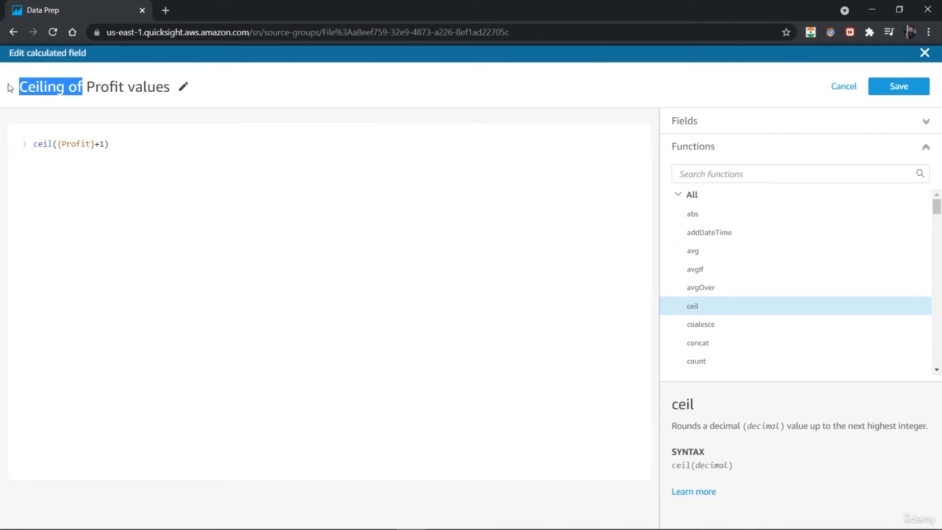
click(184, 87)
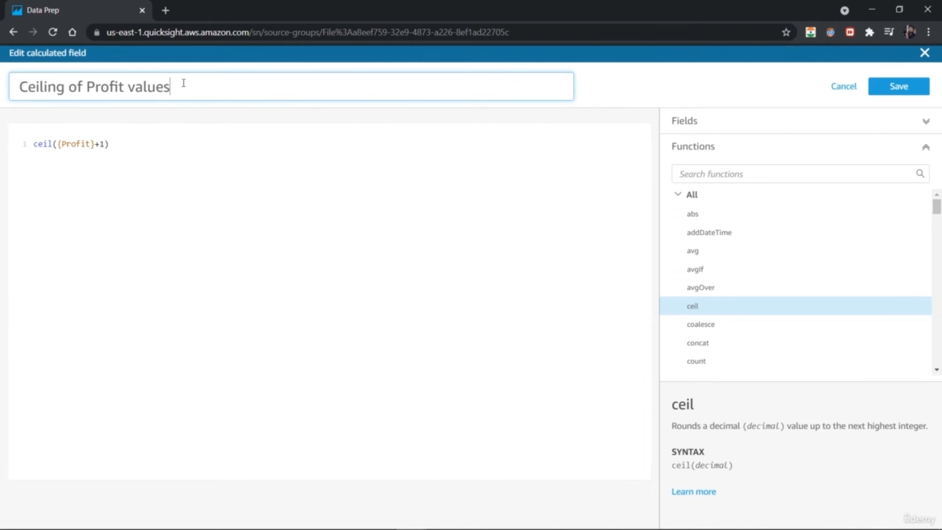
drag(77, 88, 16, 88)
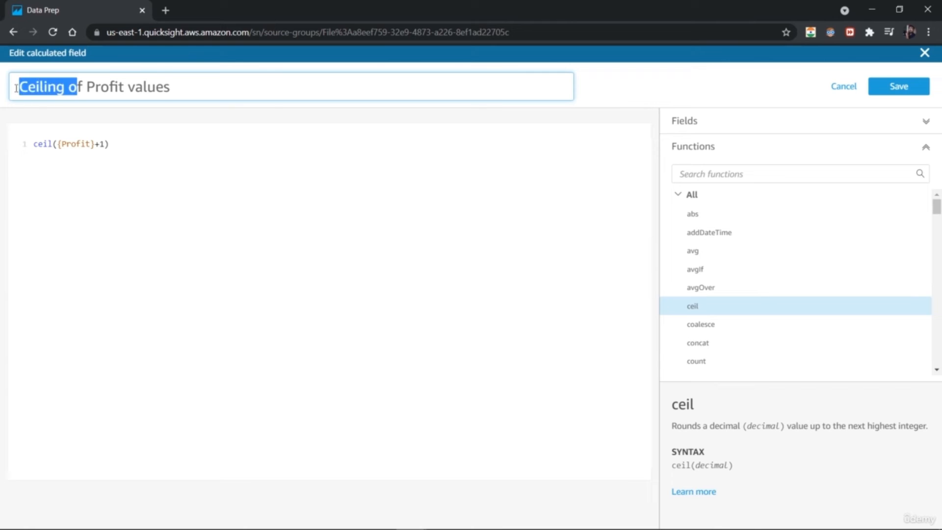
key(BackSpace)
key(Delete)
text(Tax)
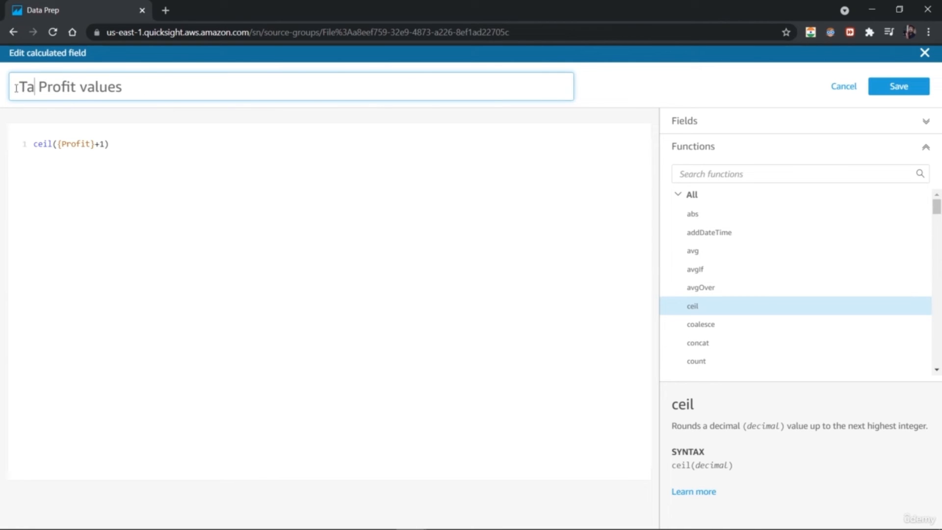
text( from)
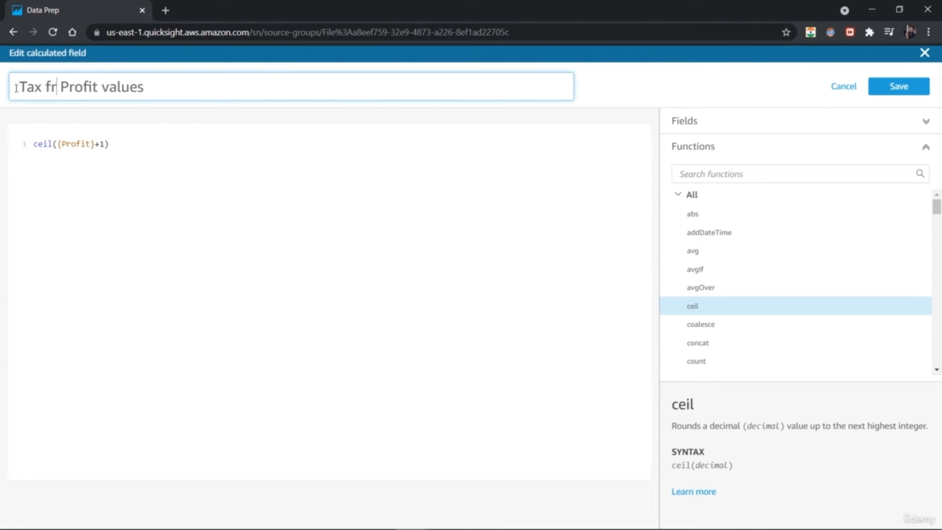
key(Right)
key(Right)
key(Right)
key(Right)
key(Right)
key(Right)
key(Right)
key(Right)
key(Right)
key(Right)
key(Right)
key(Right)
key(Right)
key(Right)
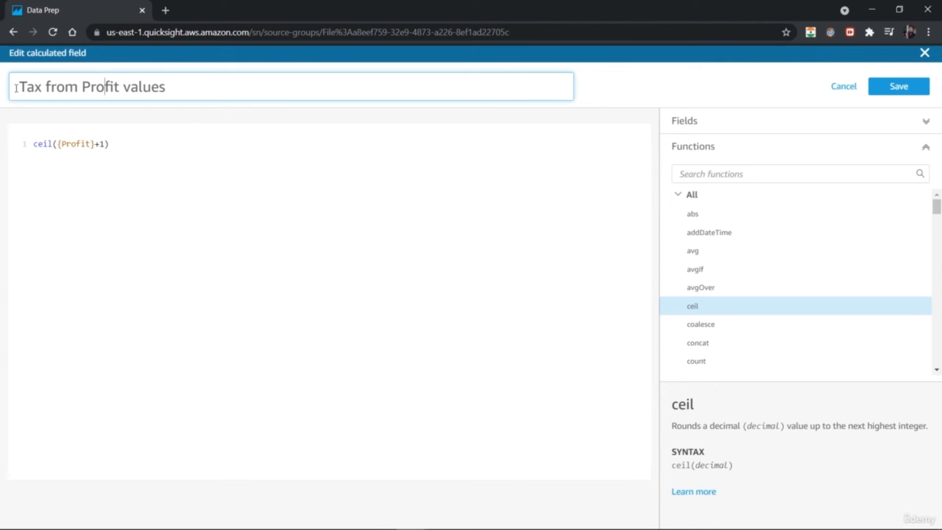
key(BackSpace)
key(BackSpace)
key(BackSpace)
key(BackSpace)
key(BackSpace)
key(BackSpace)
Change the formula of the Tax from Profit field to ceil({Profit}/10).
click(128, 143)
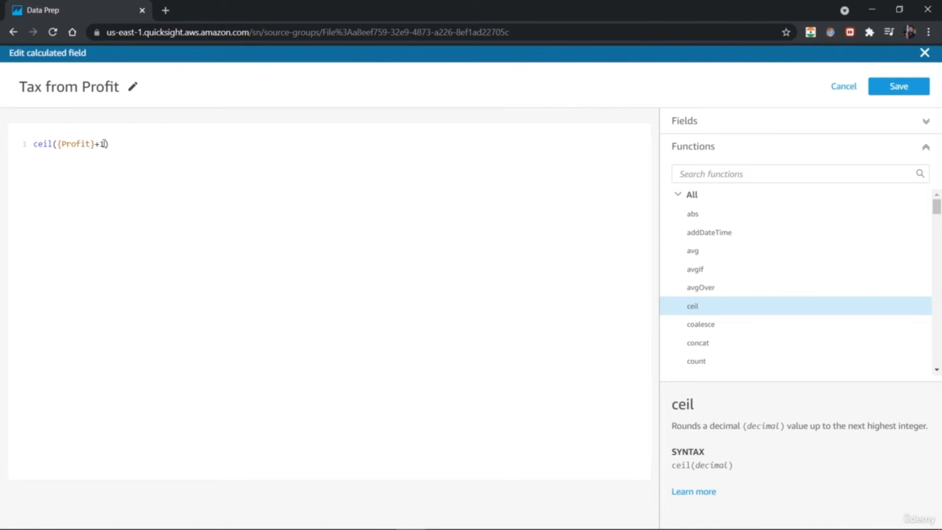
key(BackSpace)
key(BackSpace)
text(/10)
click(131, 87)
text((10)
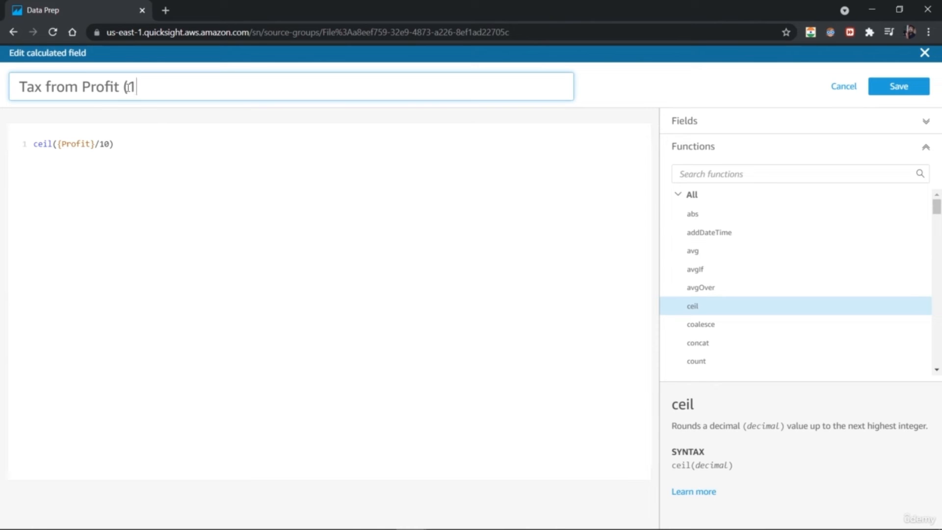
key(BackSpace)
key(BackSpace)
key(BackSpace)
text(10%)
key(BackSpace)
key(BackSpace)
key(BackSpace)
key(BackSpace)
Save the edited Tax from Profit calculated field.
click(217, 214)
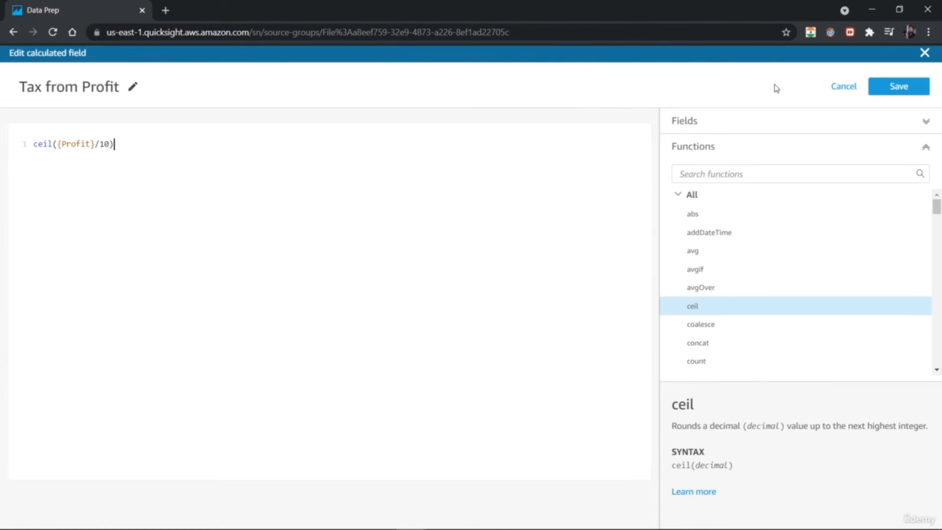
click(908, 88)
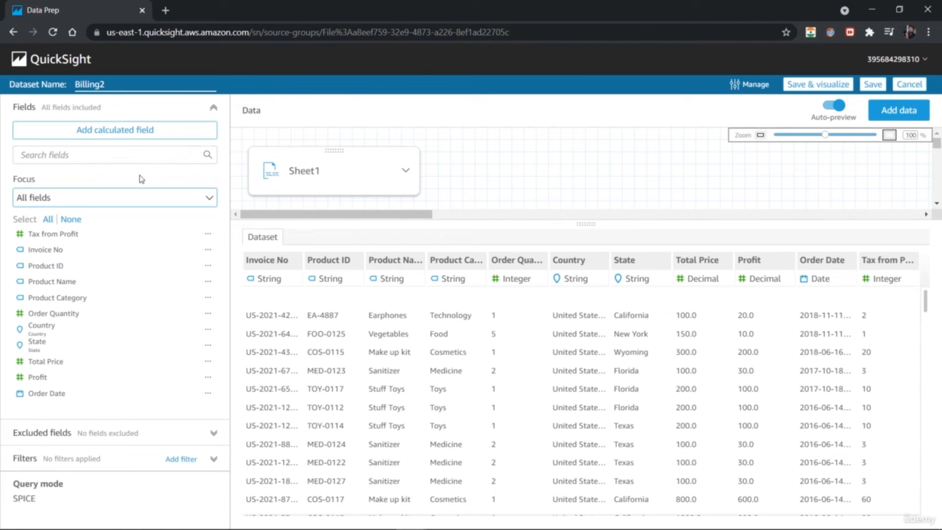
Add a calculated field that uses the concat function with Product ID as its first argument.
click(122, 131)
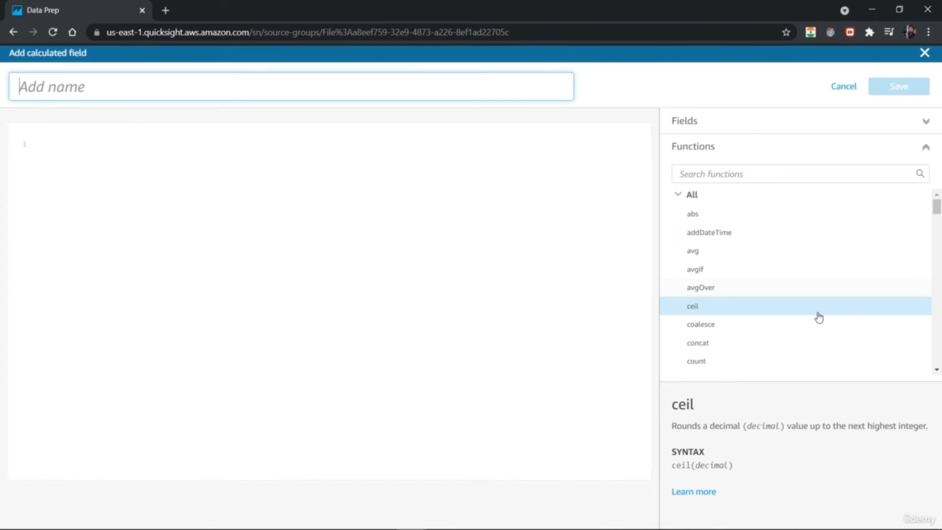
scroll(823, 328, down, 1)
scroll(822, 328, down, 3)
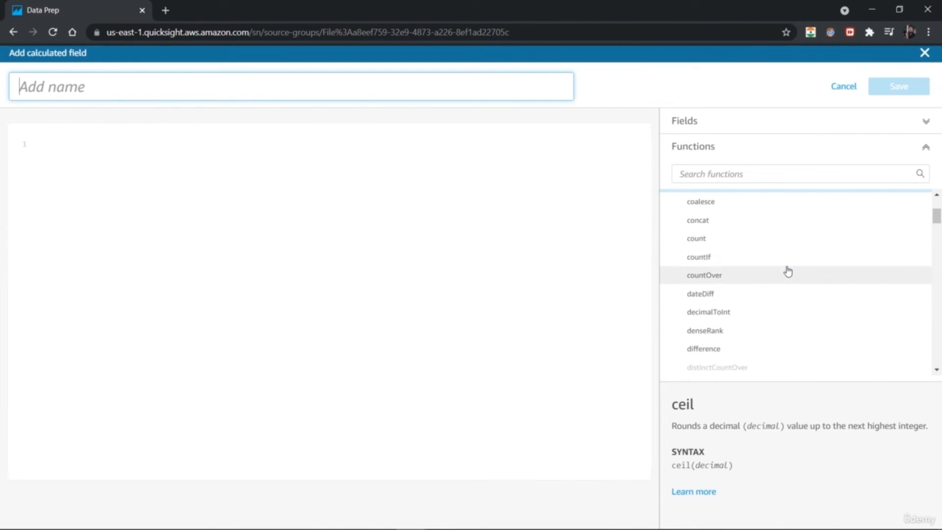
click(776, 226)
click(776, 227)
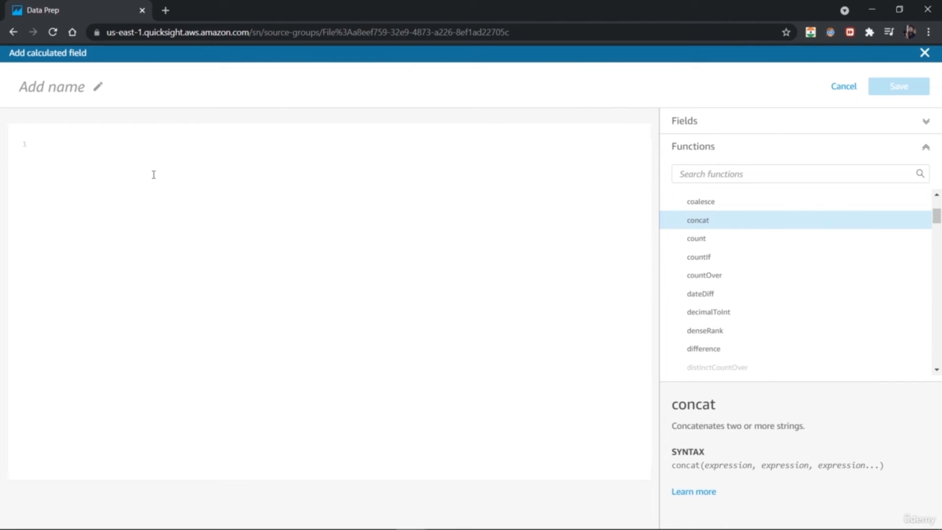
text(concat)
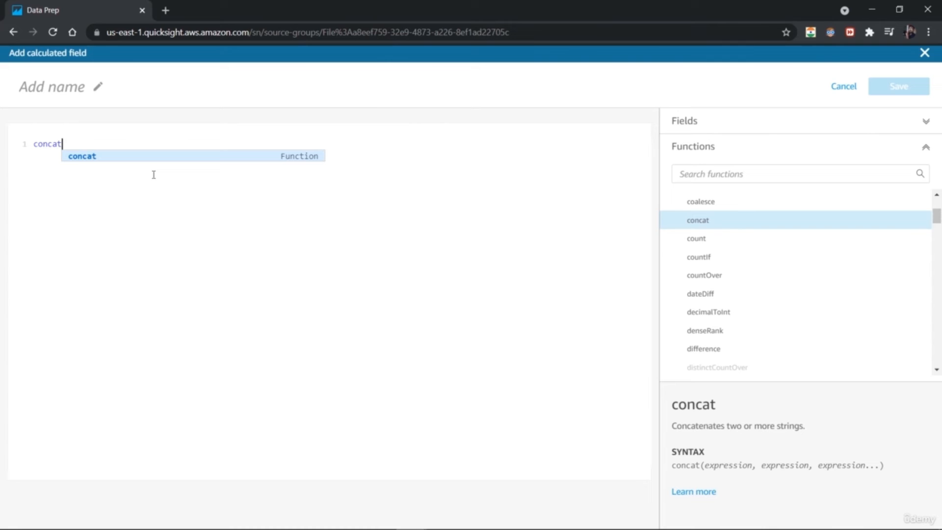
text(()
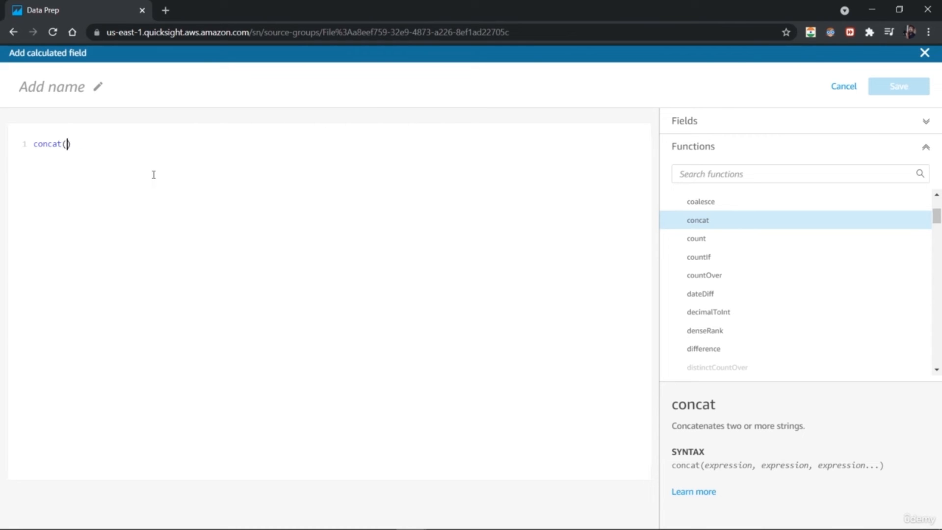
text(Produc)
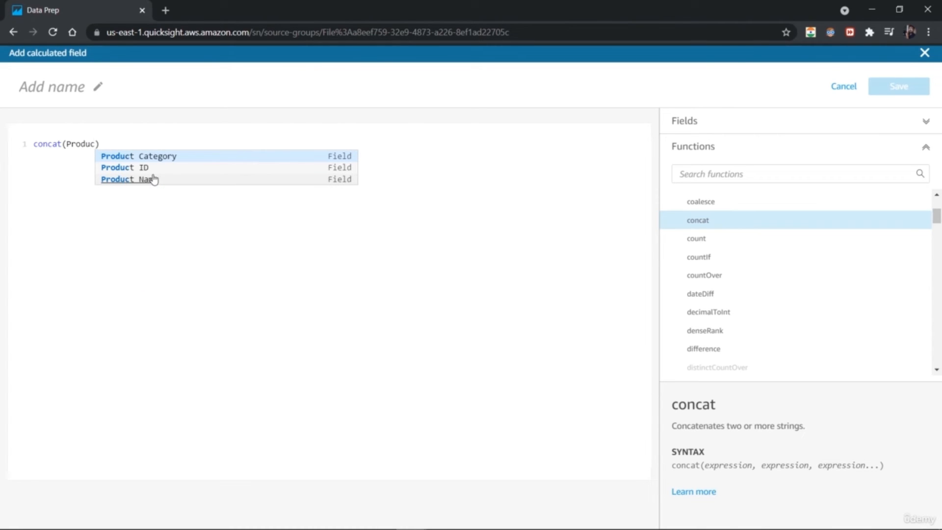
click(140, 168)
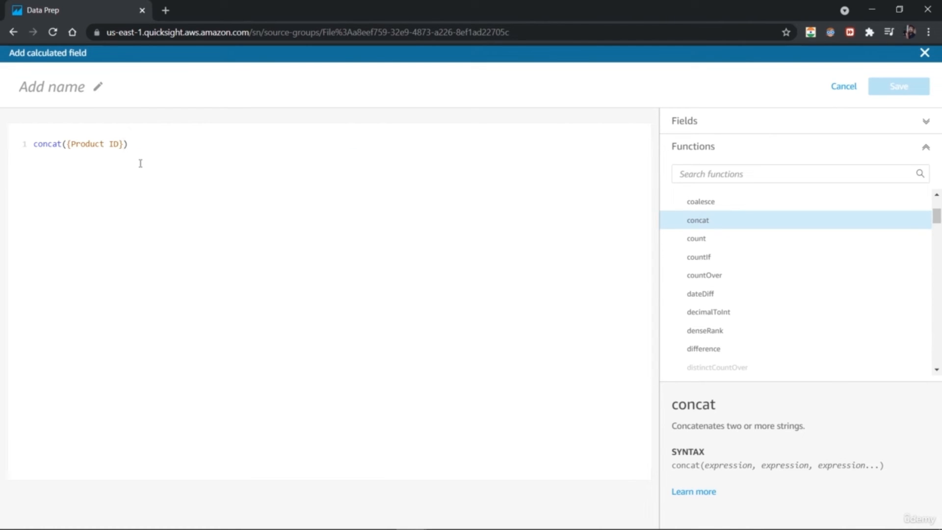
Extend the formula to concat({Product ID},{ },{Product Name}).
text(,)
text({)
text(prod)
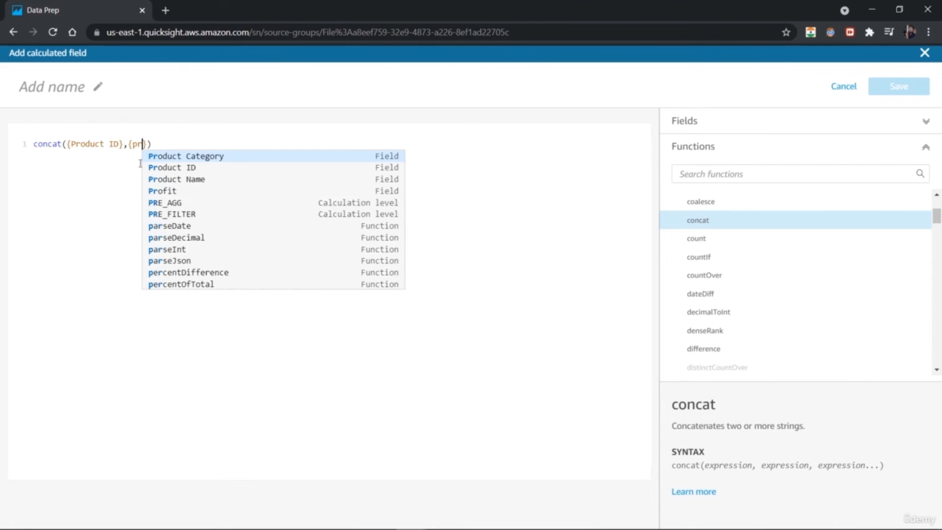
click(182, 179)
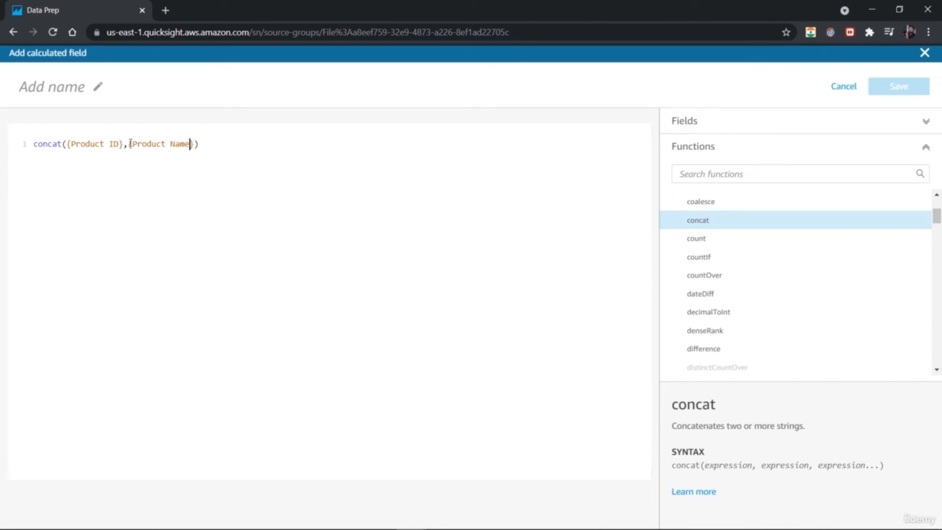
text({ },{)
click(378, 238)
Name the calculated field "Product Info" and try to save it.
click(93, 87)
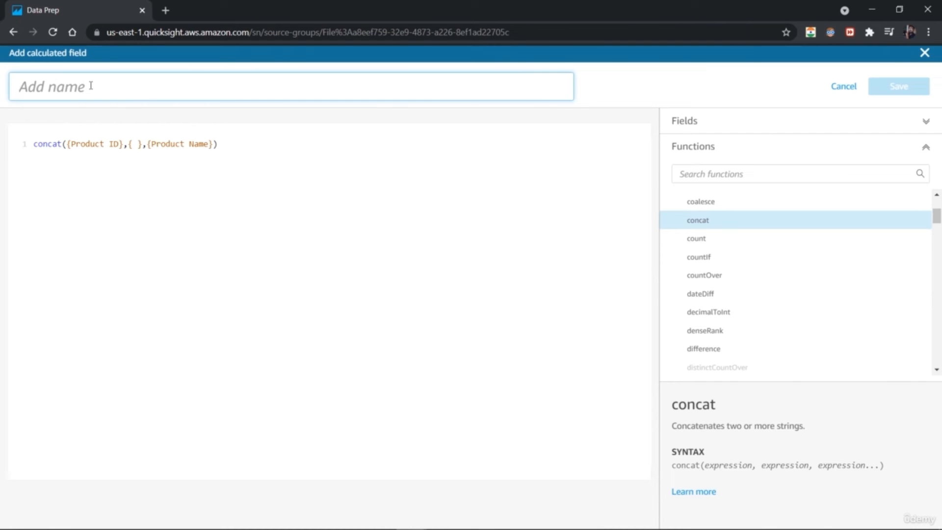
text(Product )
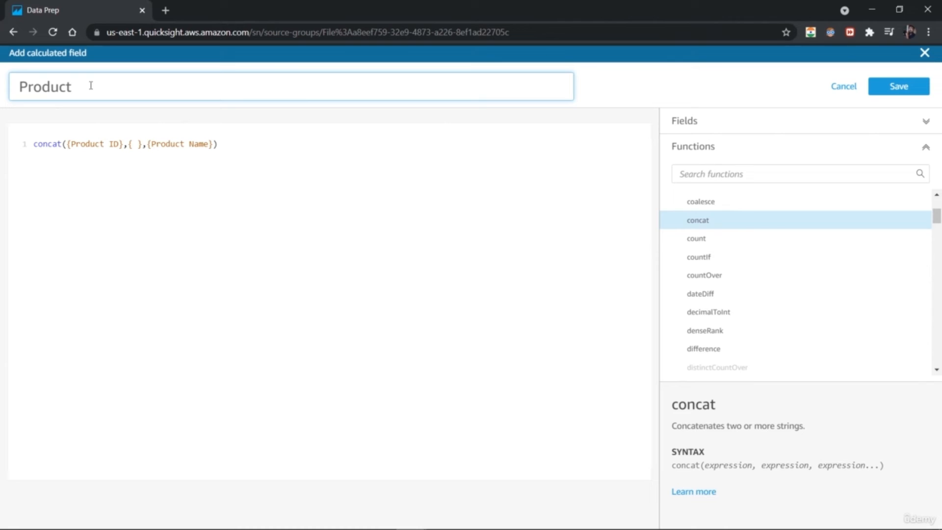
text(Detail)
key(BackSpace)
key(BackSpace)
key(BackSpace)
key(BackSpace)
key(BackSpace)
key(BackSpace)
text(Info)
click(905, 88)
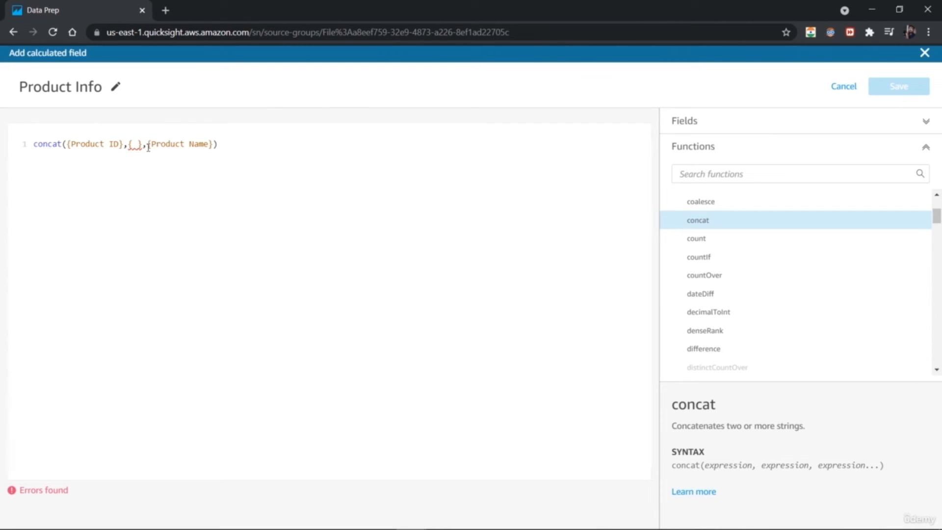
Remove the space inside the middle braces of the concat formula, try to save it and check the marked error.
click(137, 144)
key(BackSpace)
click(898, 94)
mouse_move(135, 144)
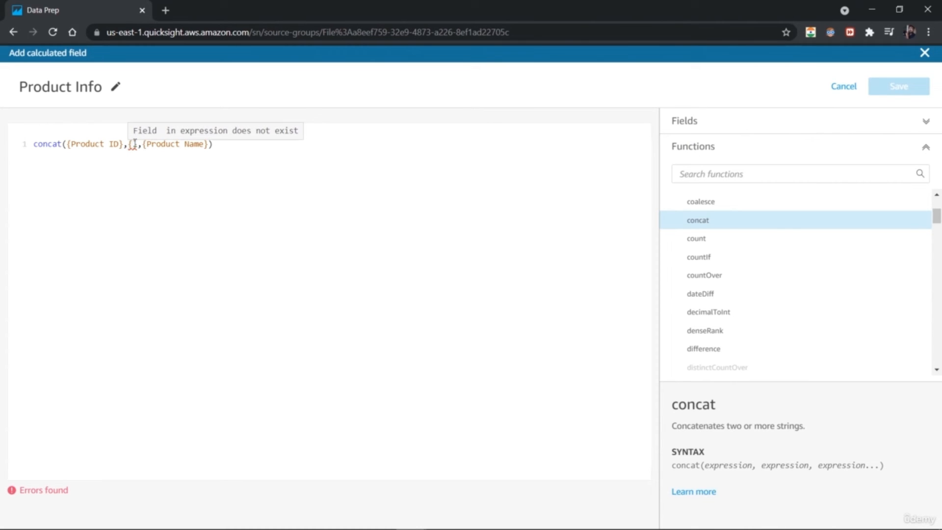
Try {""} and {" "} as the middle concat argument, attempt to save, and empty the braces again.
click(137, 144)
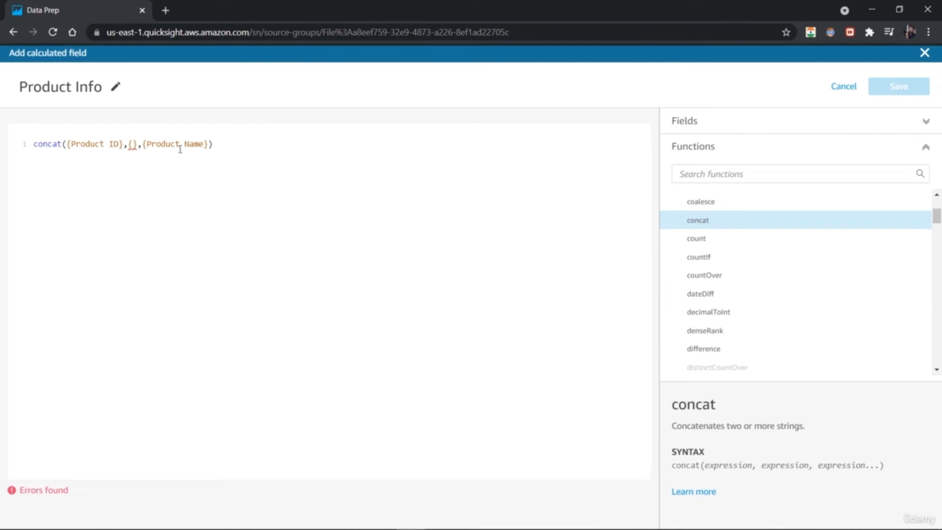
text("")
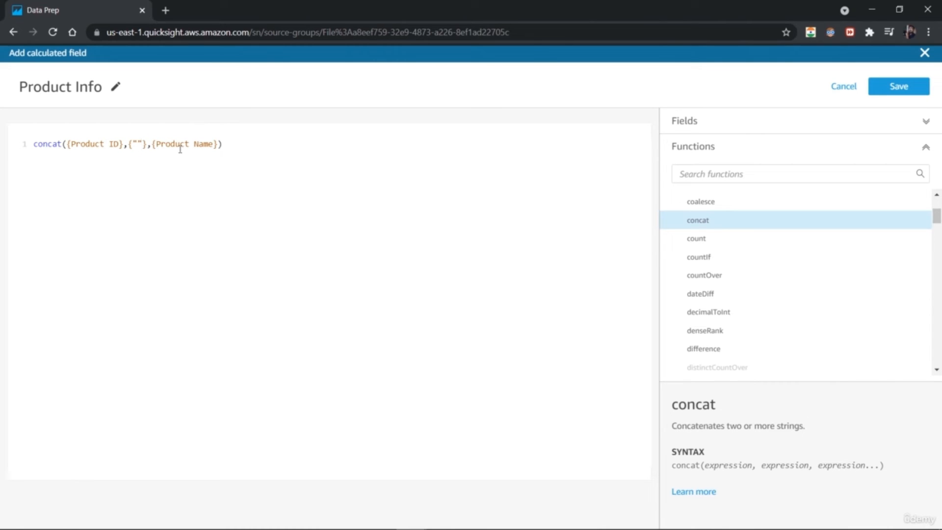
click(888, 92)
click(142, 145)
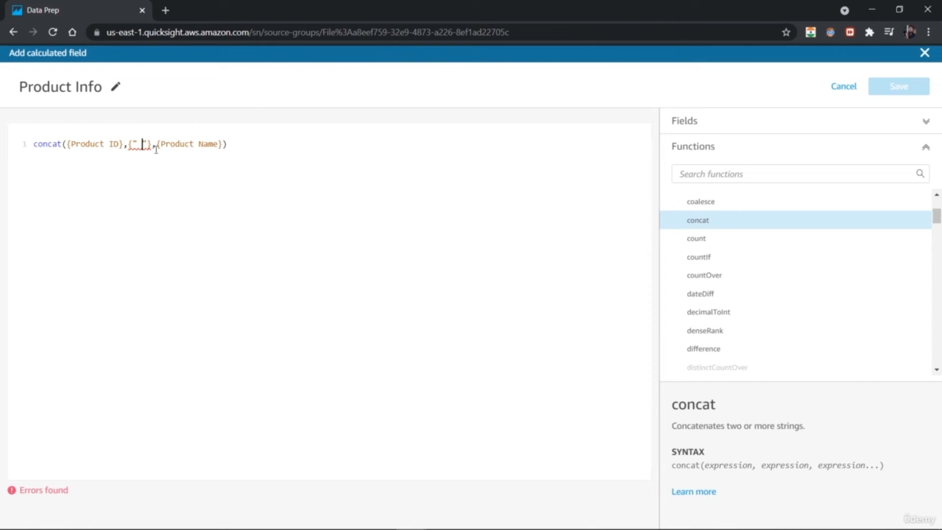
key(BackSpace)
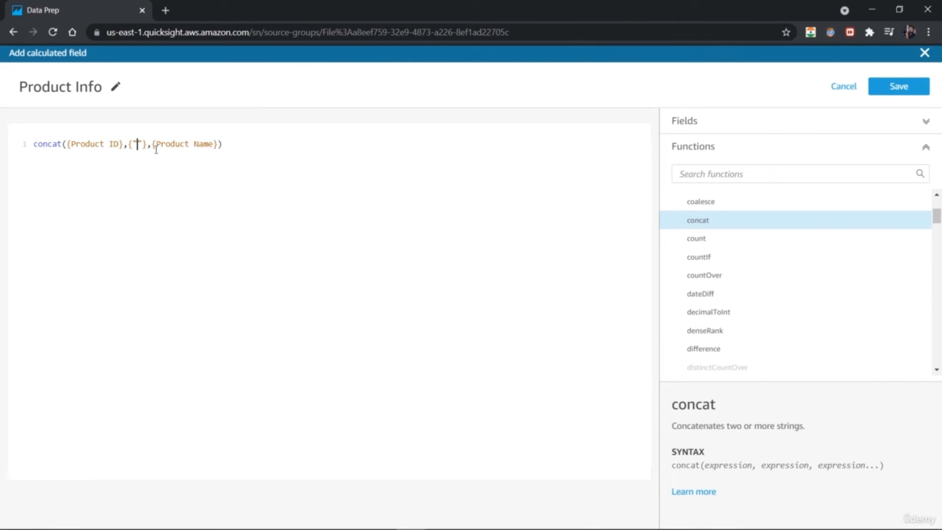
key(BackSpace)
key(Delete)
Complete the formula as concat({Product ID},{Product Category},{Product Name}) and save the calculated field.
text(Pro)
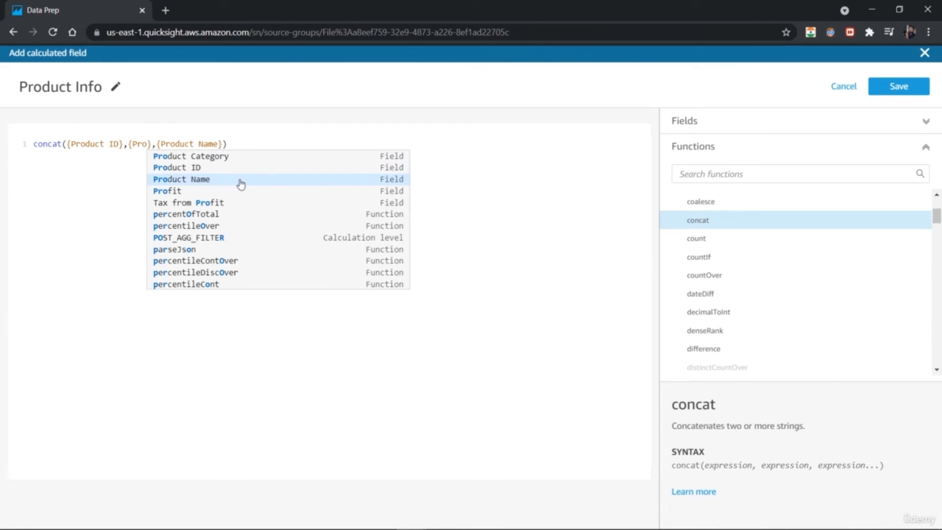
text(duc)
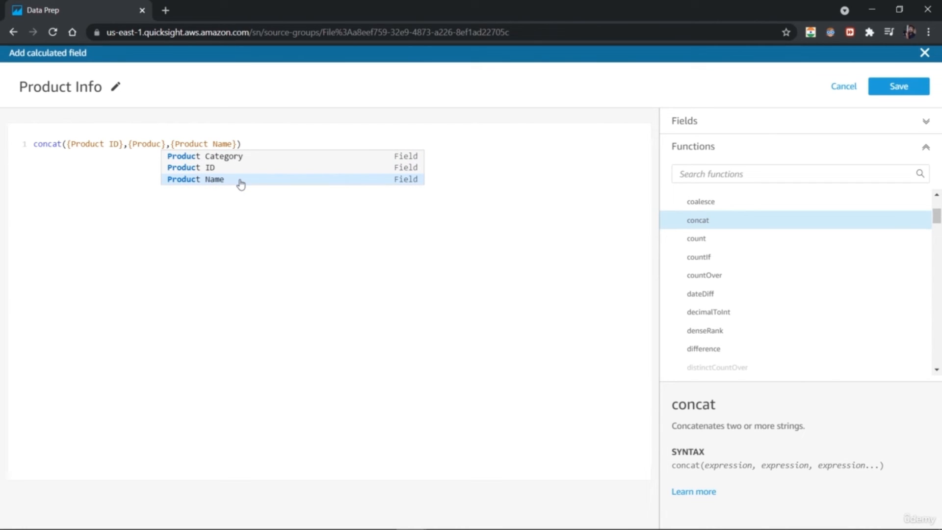
click(248, 157)
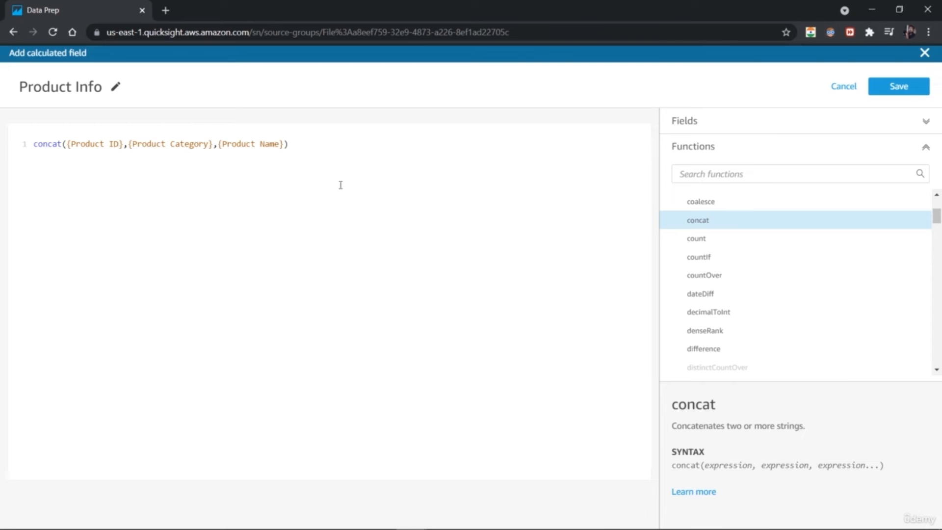
click(898, 89)
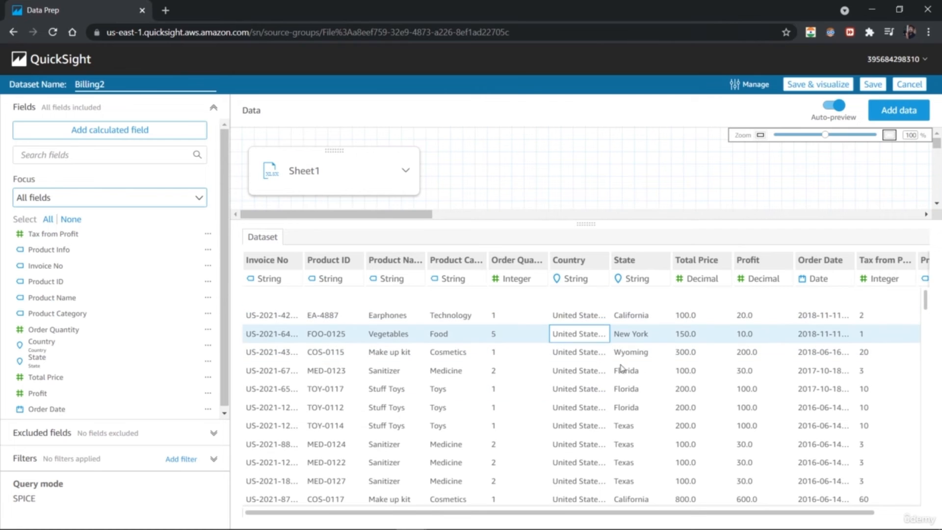
Narrow the Tax from Profit column beside the Product Info column in the dataset preview.
drag(667, 515, 720, 515)
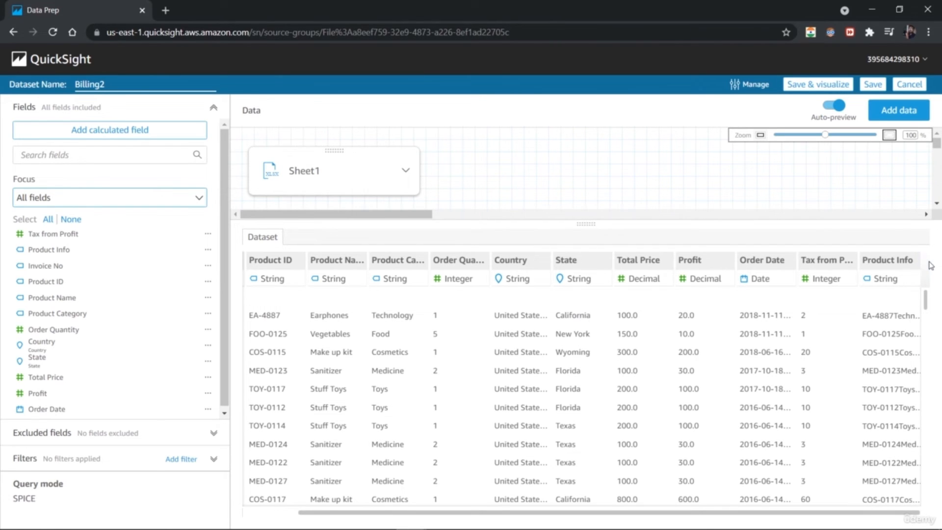
drag(858, 260, 828, 260)
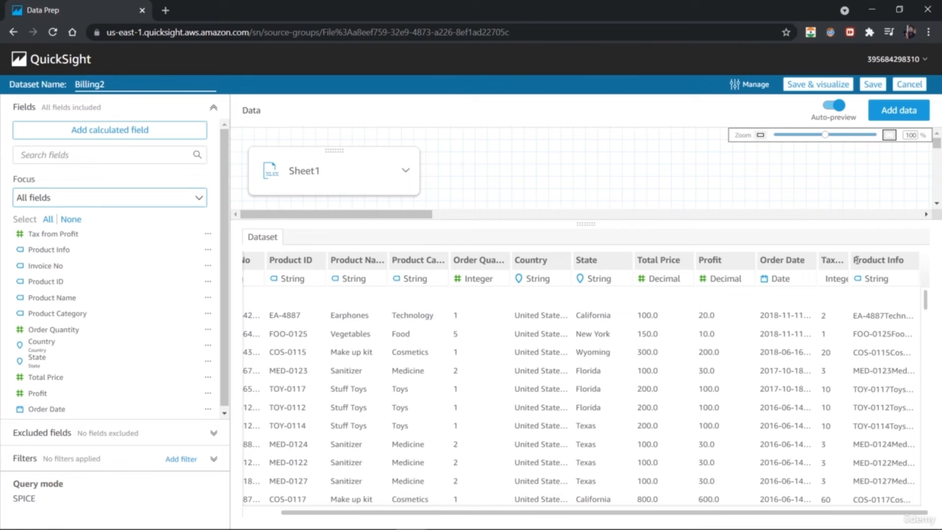
Widen the Tax from Profit column slightly and narrow the Order Quantity column in the dataset preview.
drag(854, 260, 859, 260)
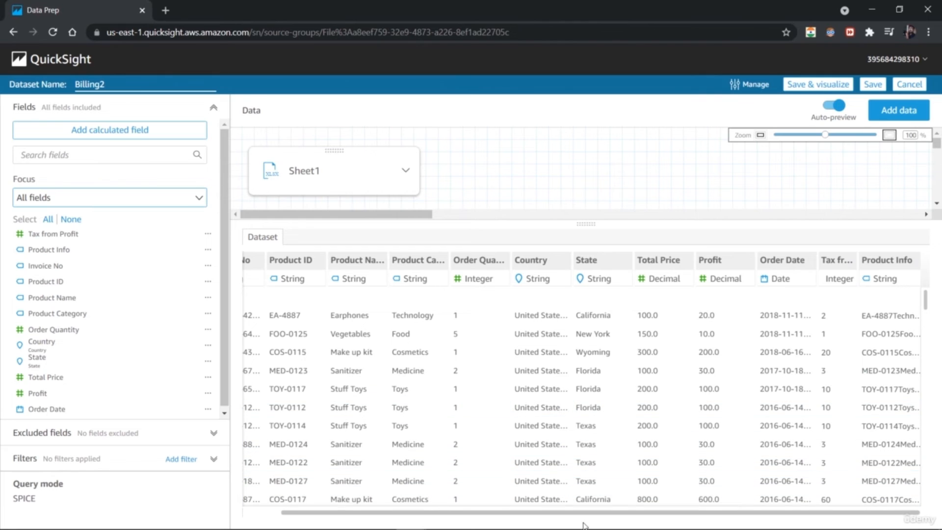
drag(581, 513, 512, 515)
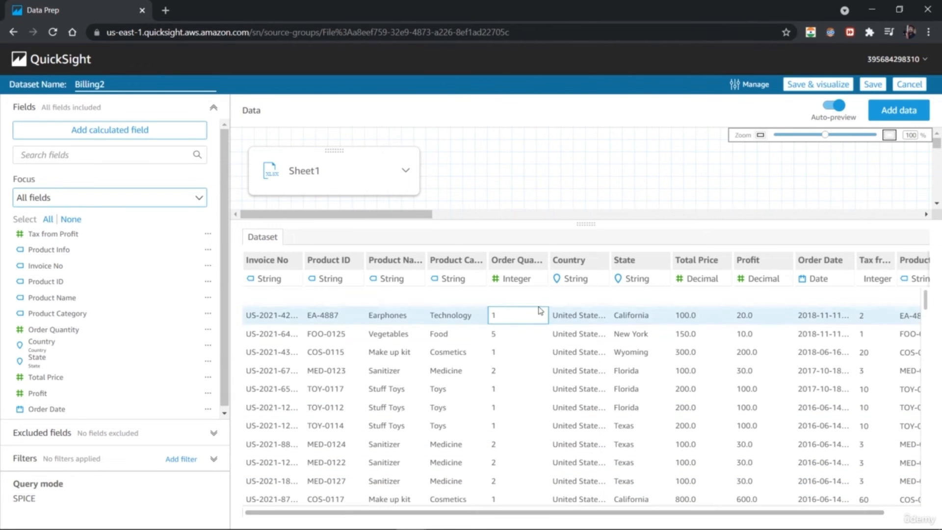
drag(548, 260, 525, 260)
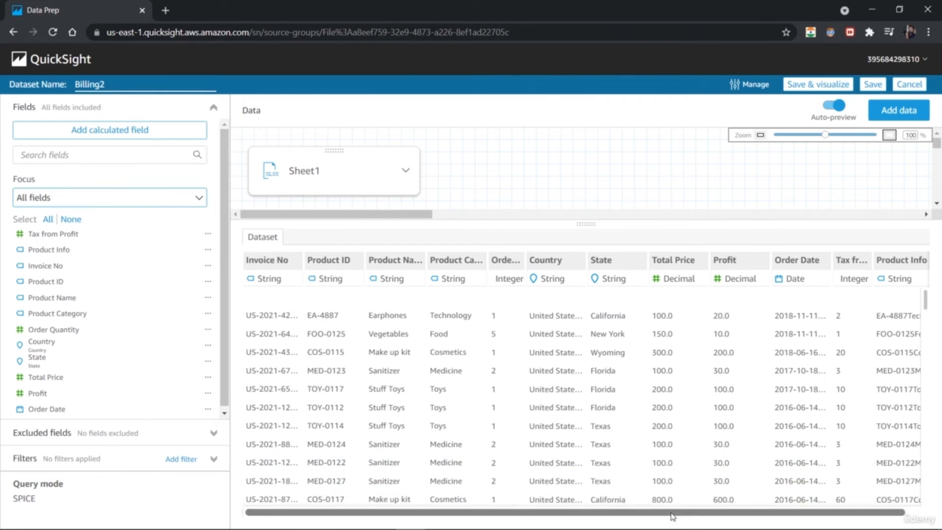
Delete the Product Info calculated field from the dataset.
drag(672, 514, 772, 500)
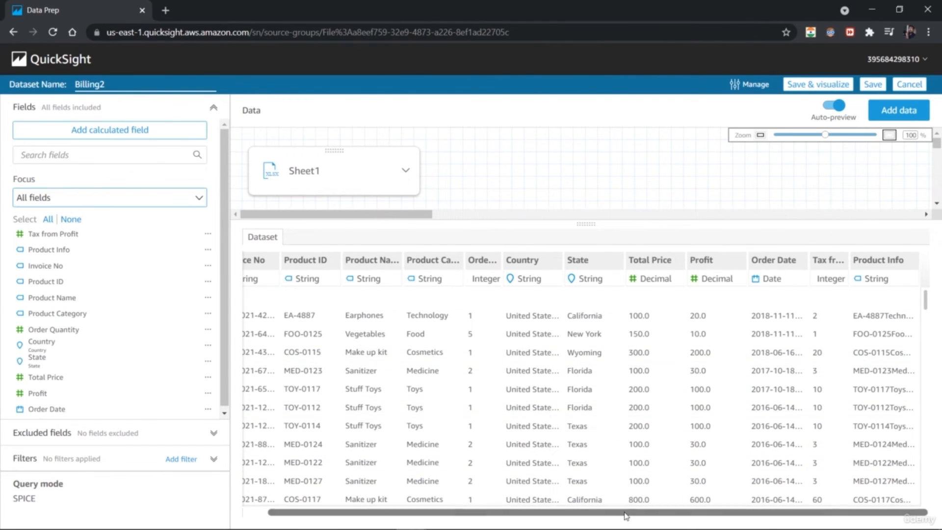
scroll(430, 496, left, 1)
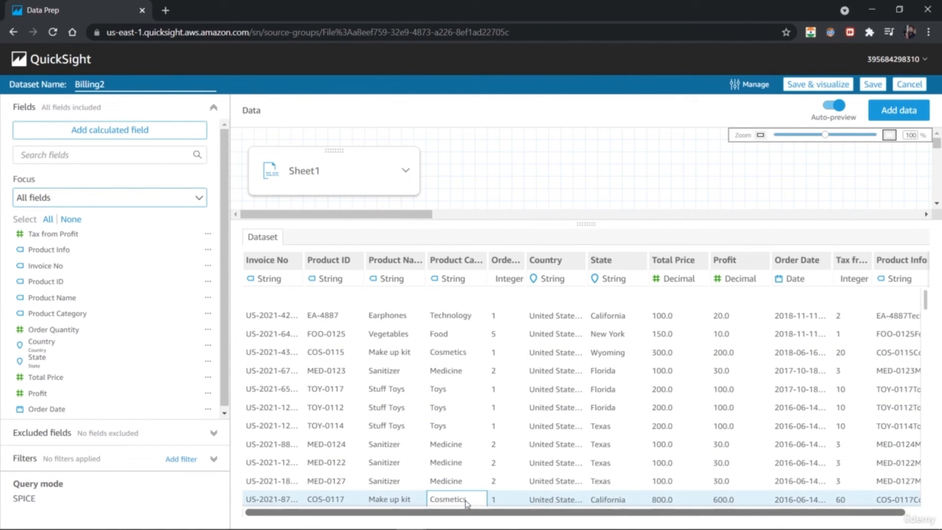
click(208, 250)
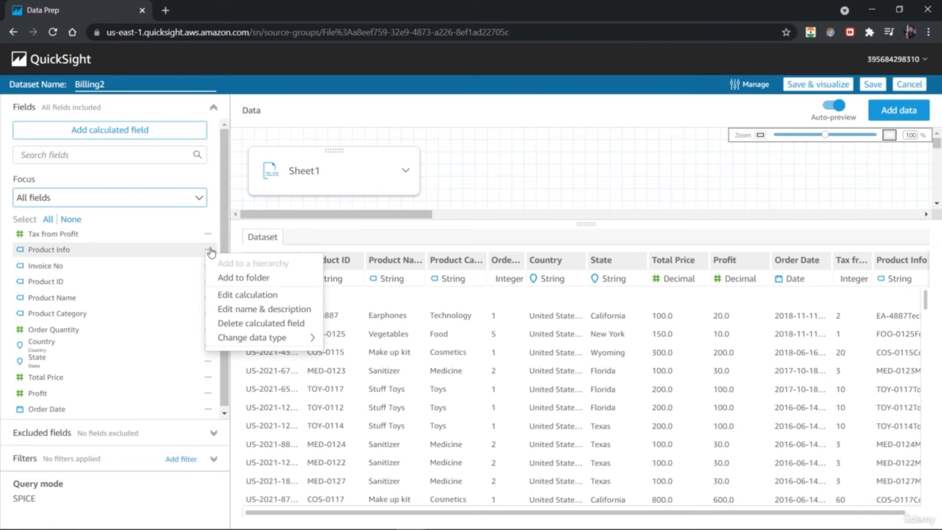
click(253, 323)
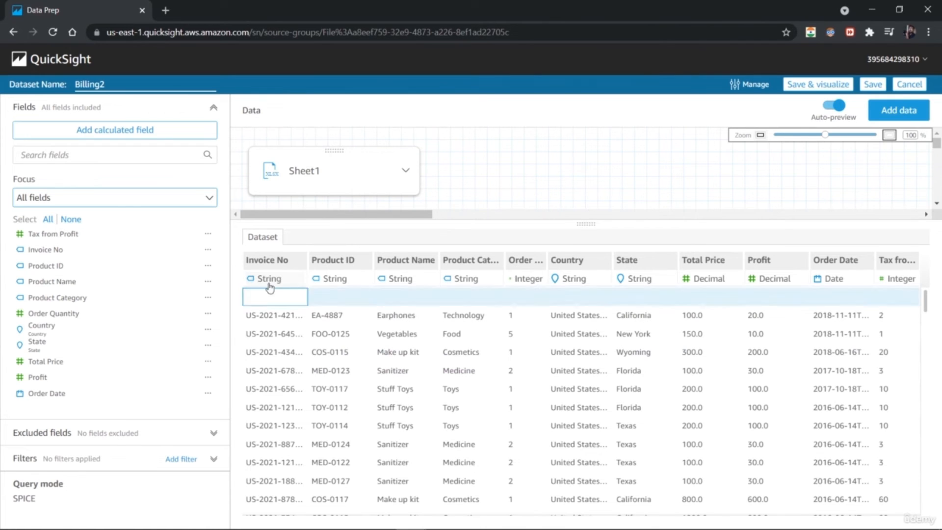
Start a new calculated field named "Profit per unit".
click(145, 132)
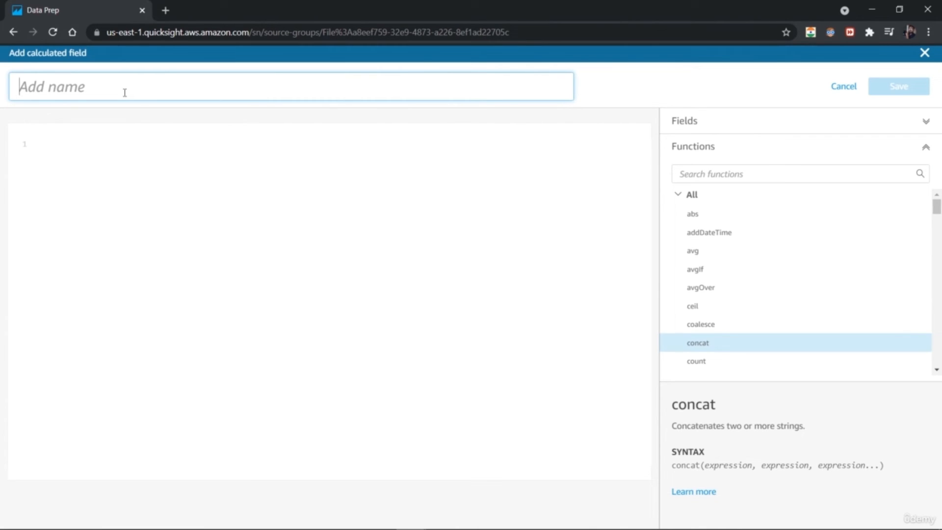
text(Profit per)
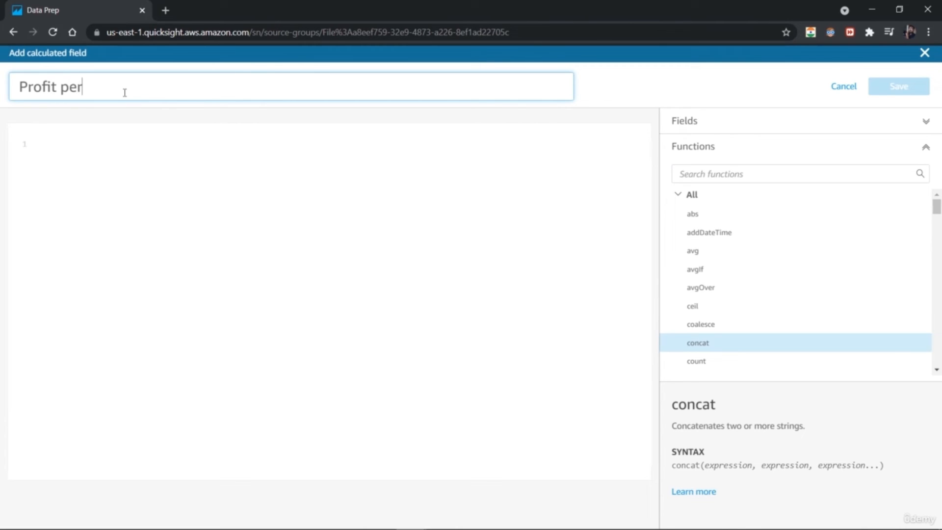
text( unit)
Enter the formula ceil({Profit}/{Order Quantity}) for the Profit per unit field and save it.
click(122, 151)
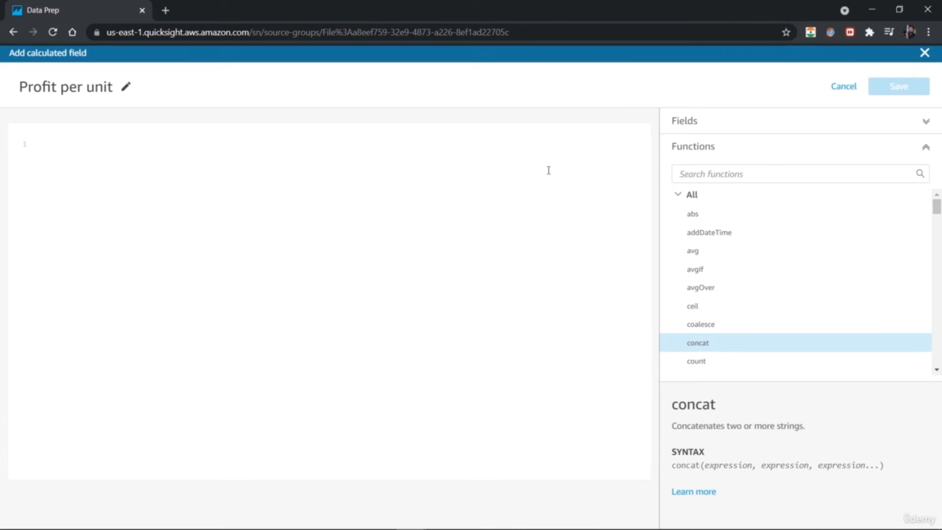
text(ce)
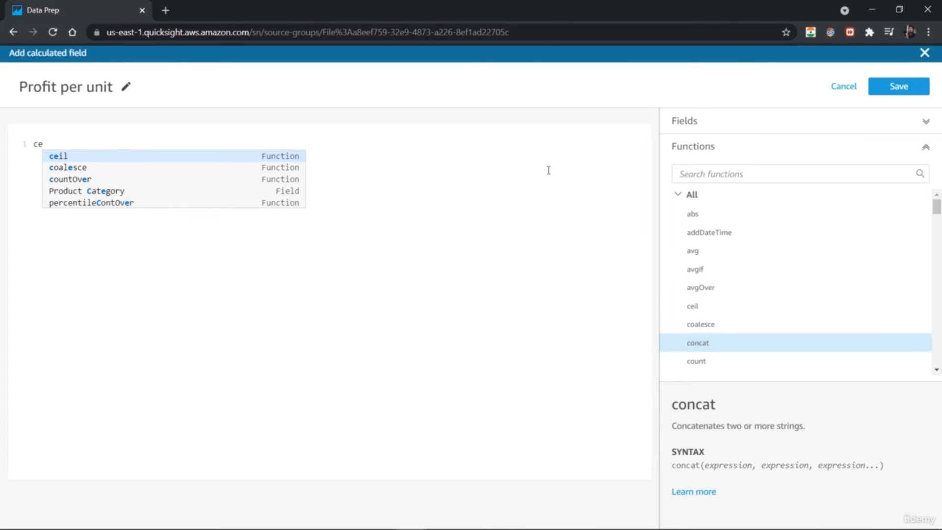
click(124, 156)
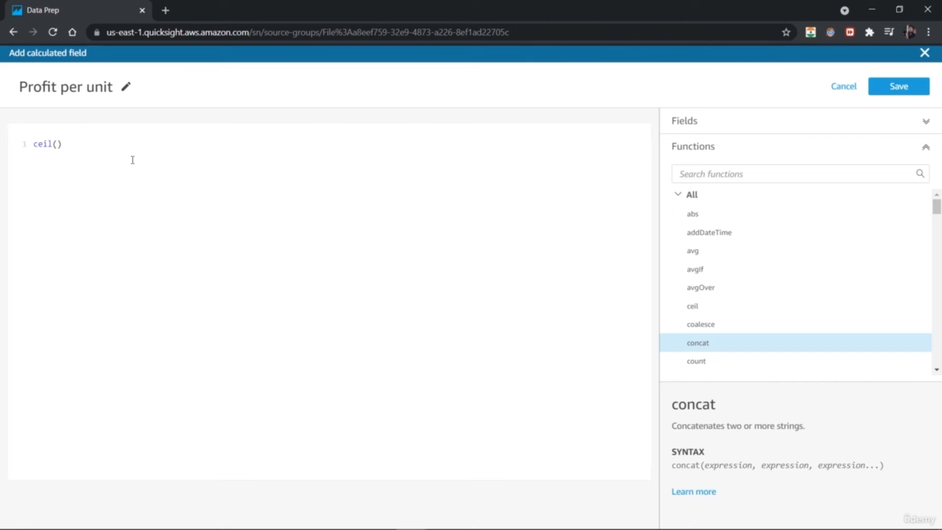
text(Pro)
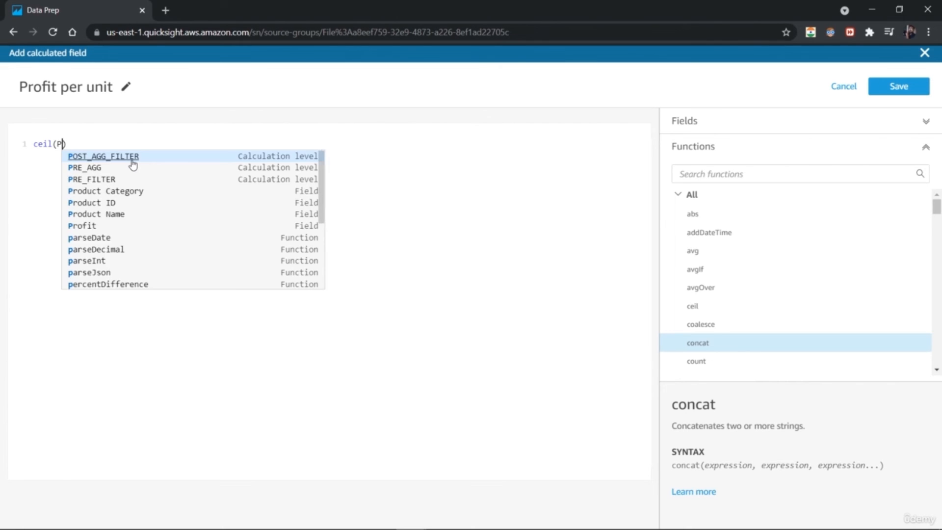
text(fit)
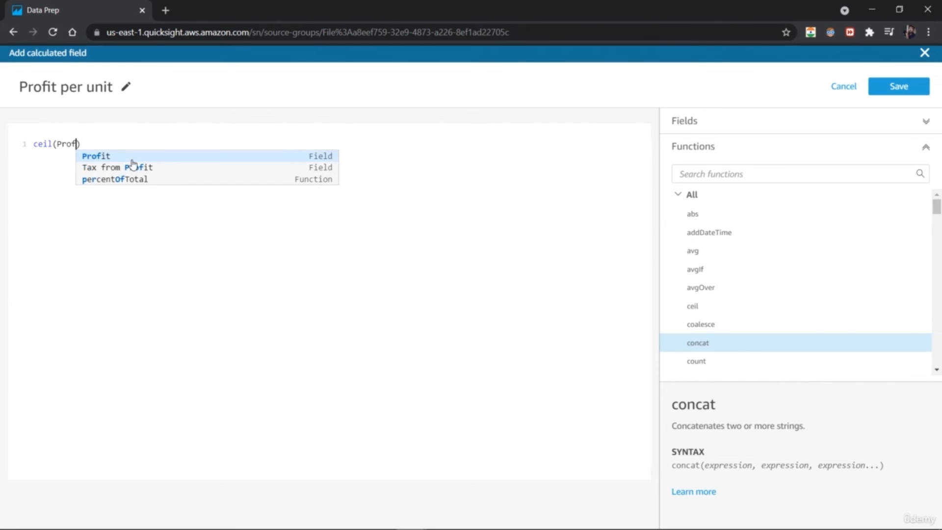
click(133, 160)
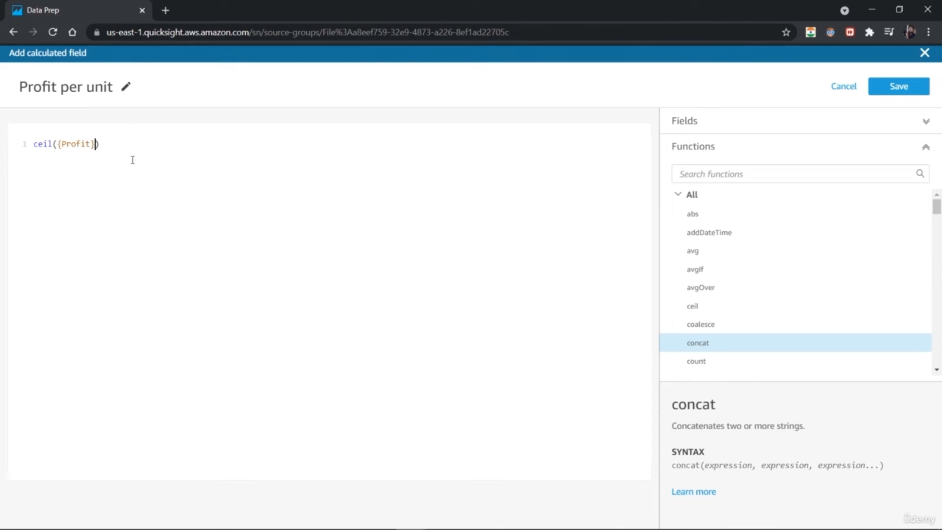
text(/Or)
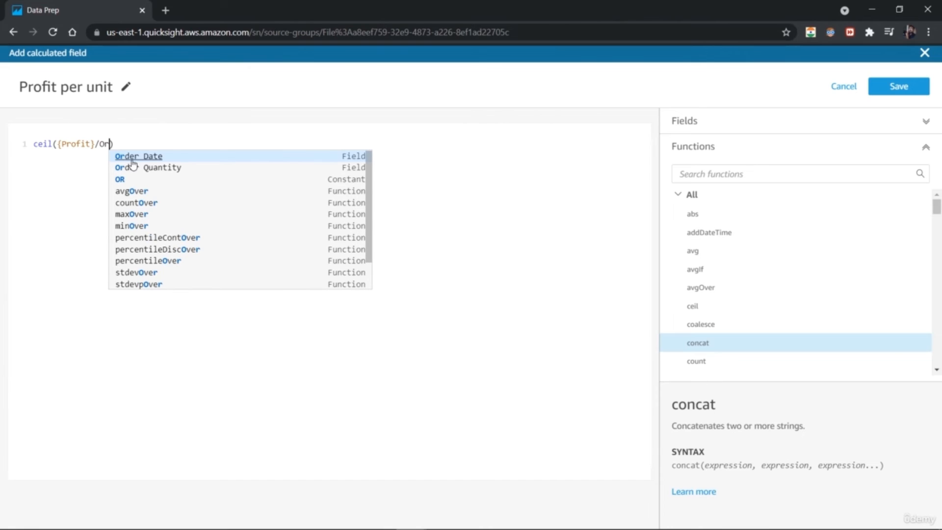
click(156, 167)
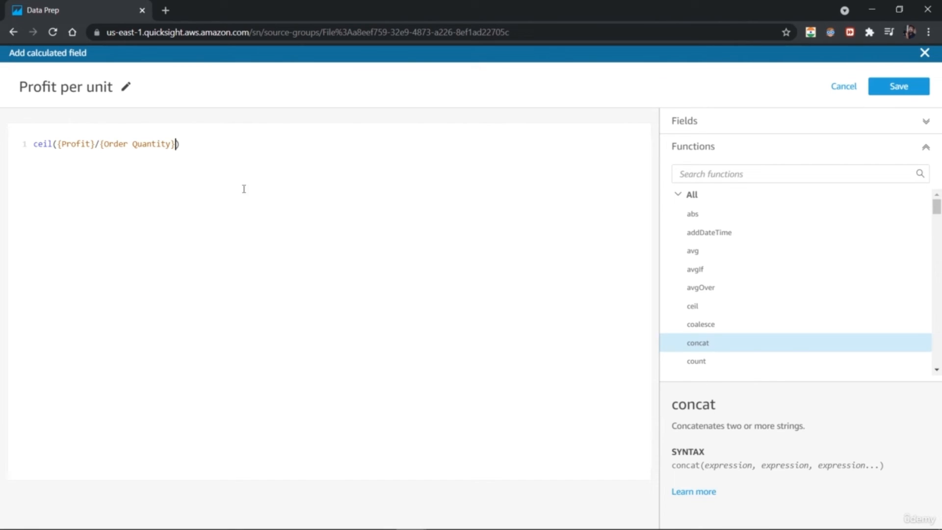
click(893, 88)
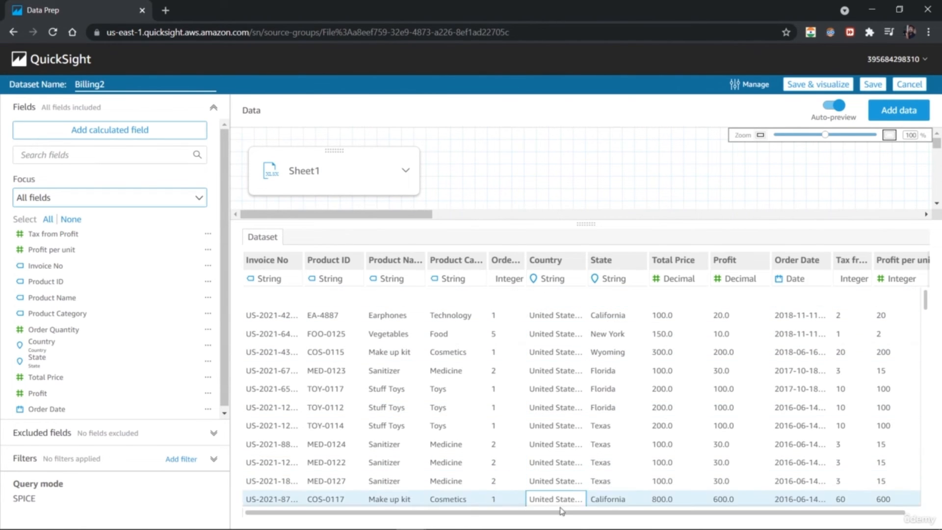
Check the Profit per unit values against Order Quantity and Profit across the rows of the dataset preview.
click(483, 318)
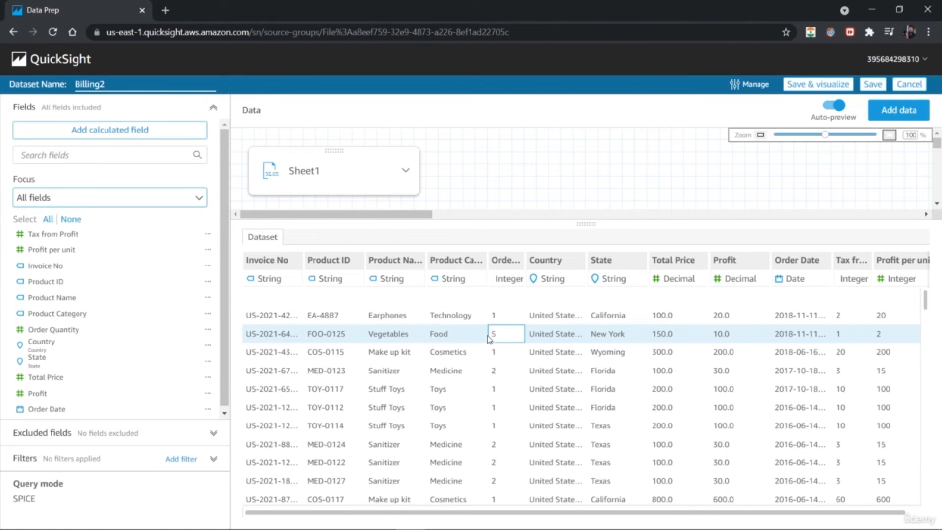
double_click(493, 334)
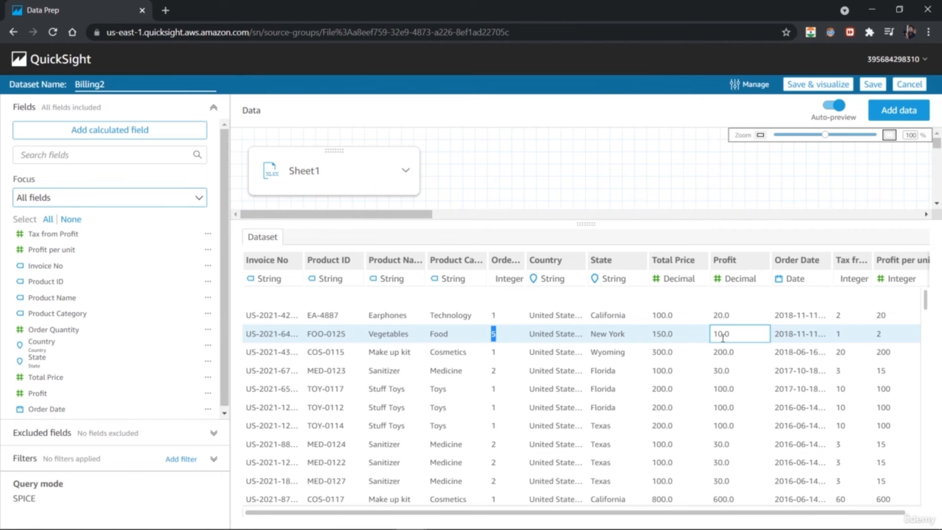
click(891, 337)
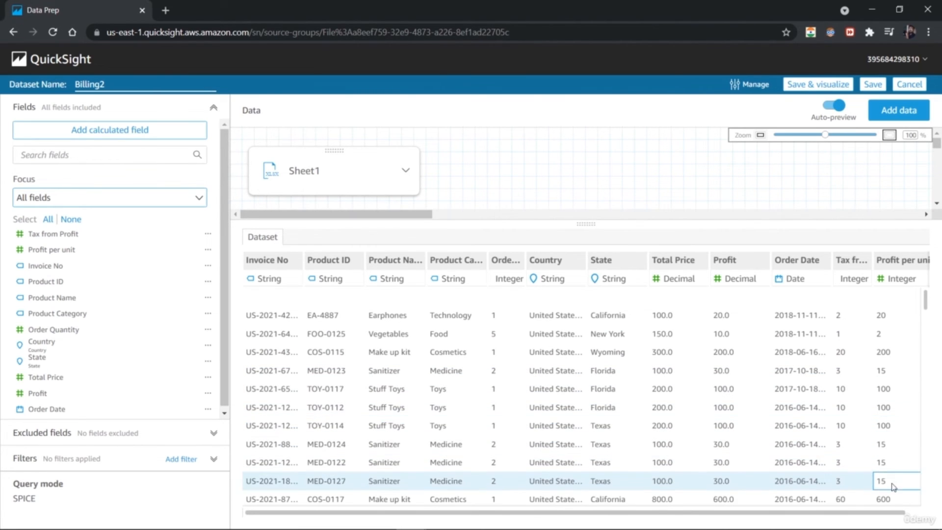
drag(926, 304, 927, 347)
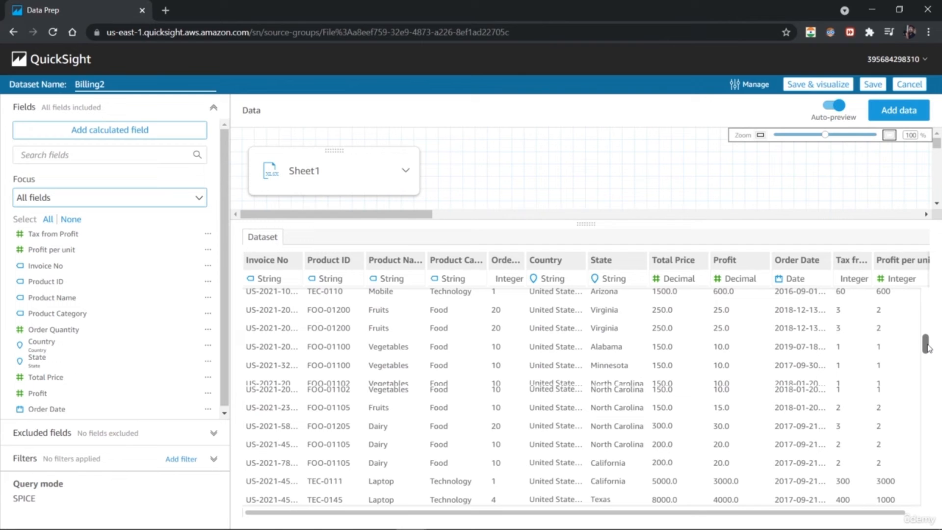
drag(927, 347, 927, 506)
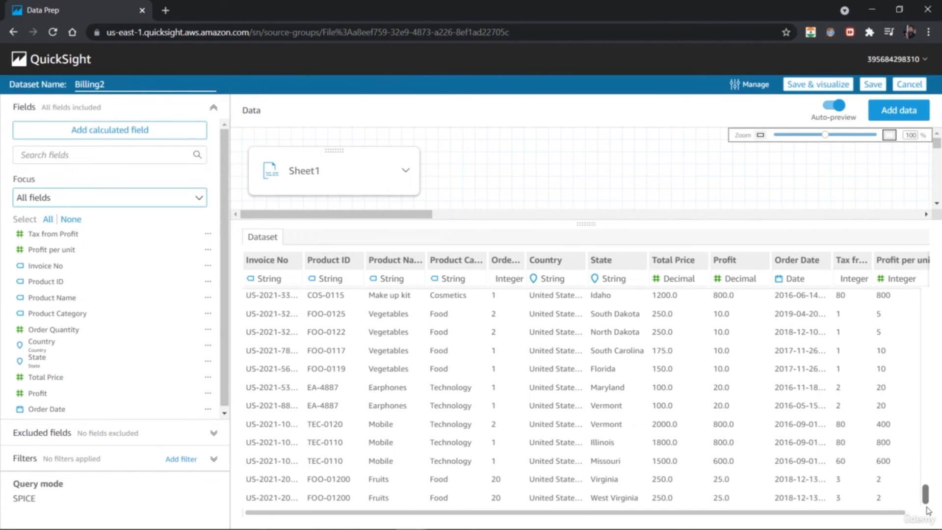
drag(928, 510, 926, 296)
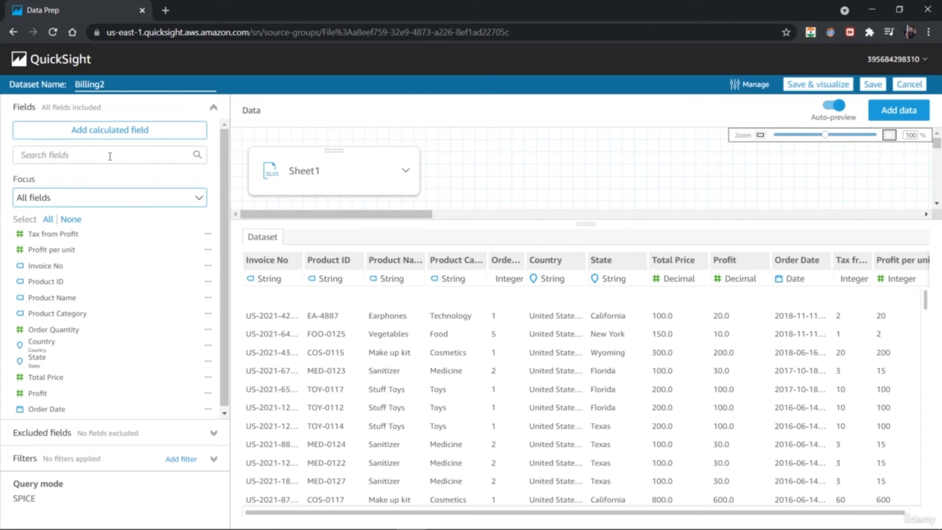
Start another calculated field named "Price Per unit".
click(116, 137)
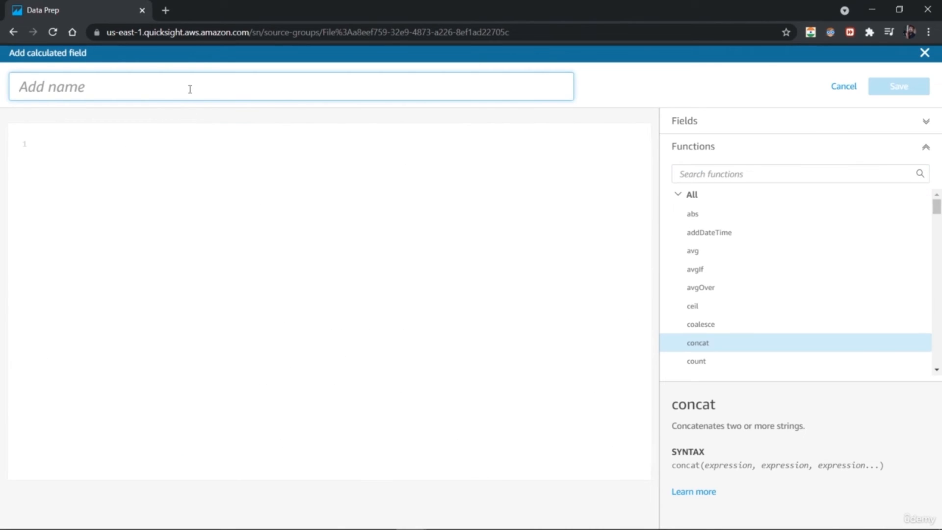
text(Pric)
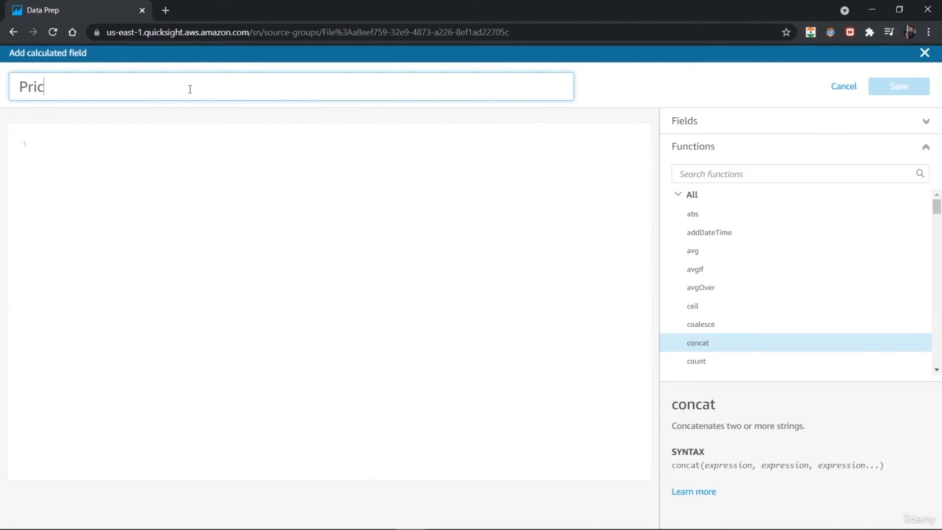
text(e Per unit)
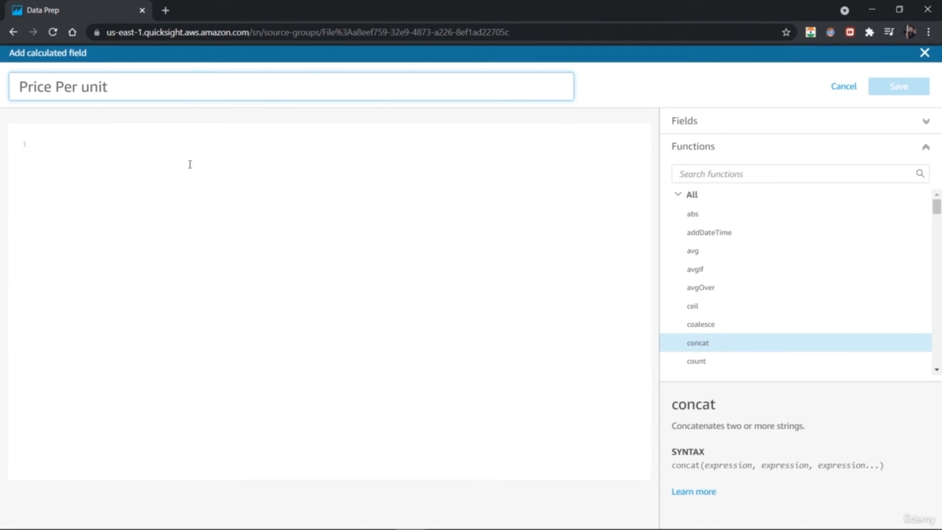
Enter the formula ceil({Total Price}/{Order Quantity}) for the Price Per unit field, save it and check its column in the preview.
click(195, 146)
text(ceil)
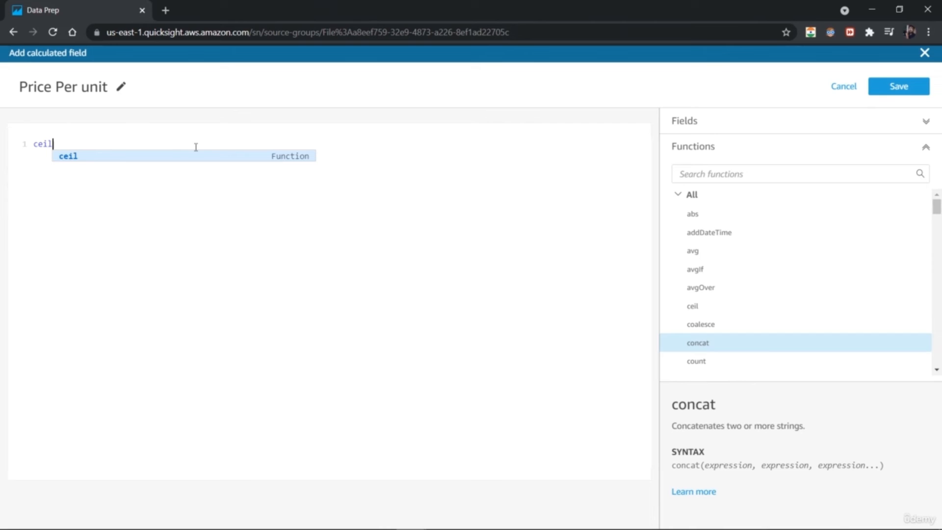
text((")
key(BackSpace)
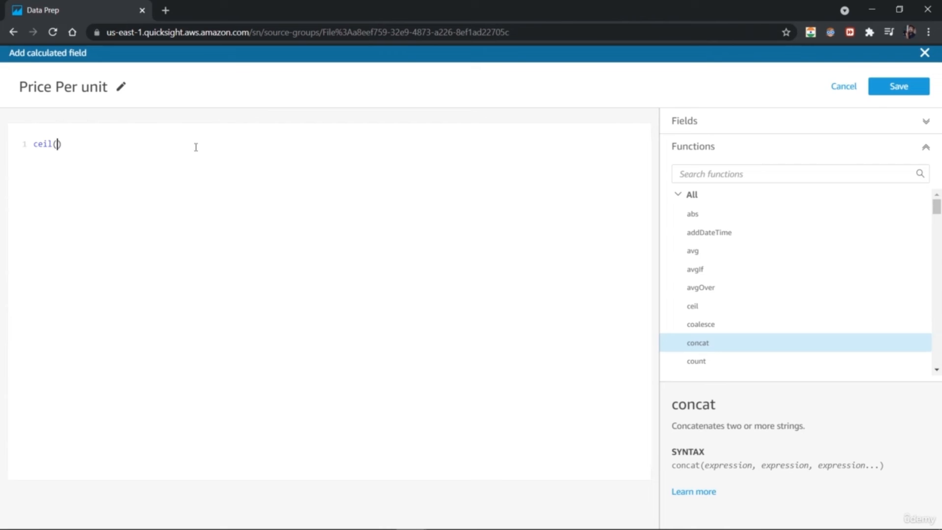
text(Pri)
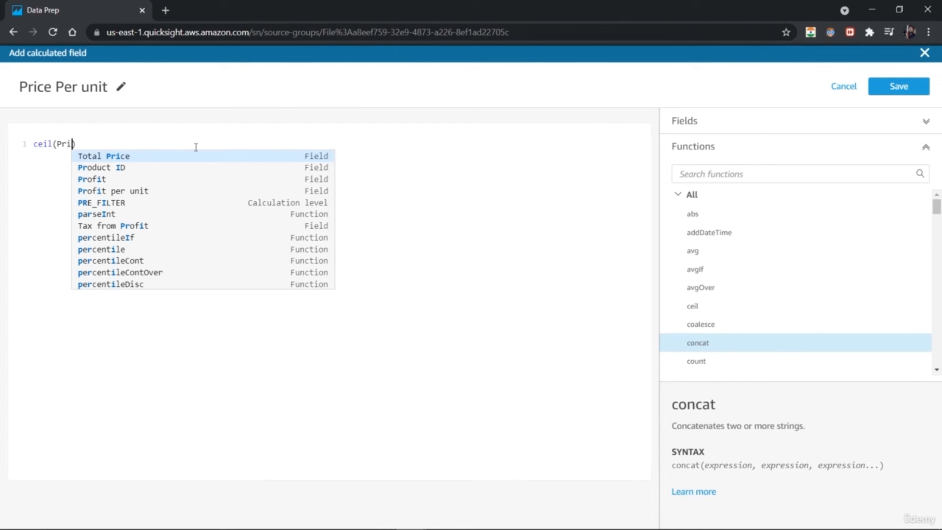
click(129, 157)
text(/)
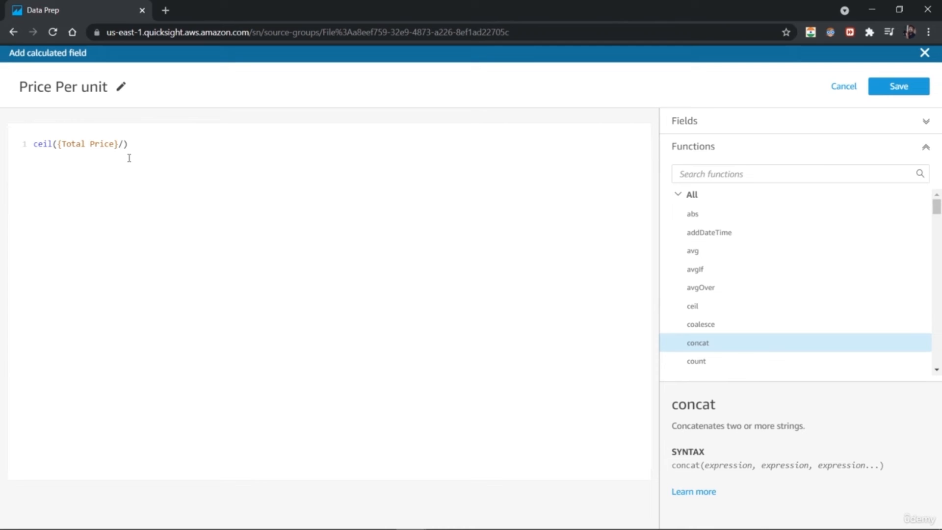
text(Or)
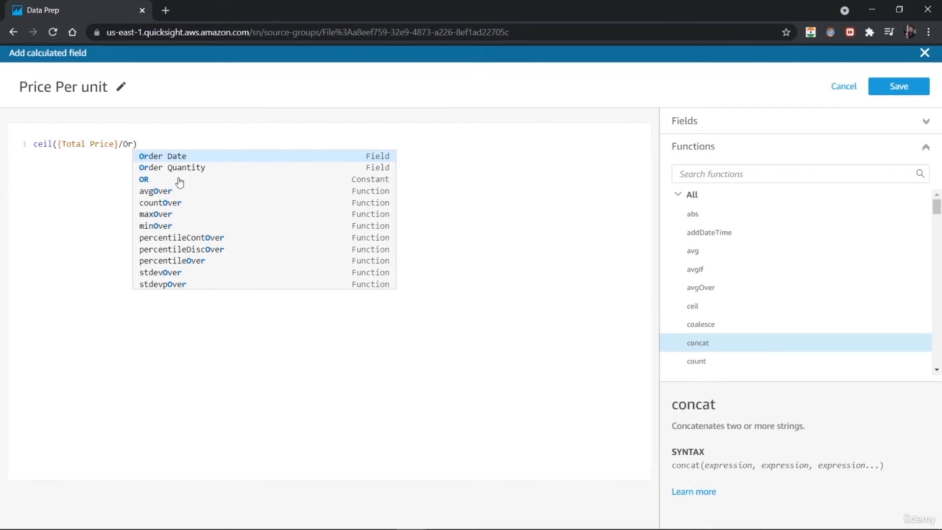
click(204, 169)
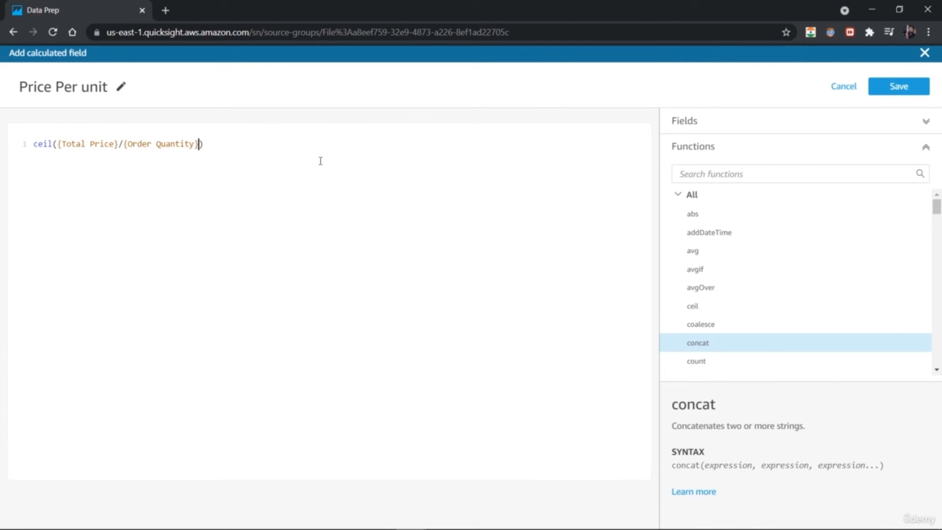
click(894, 90)
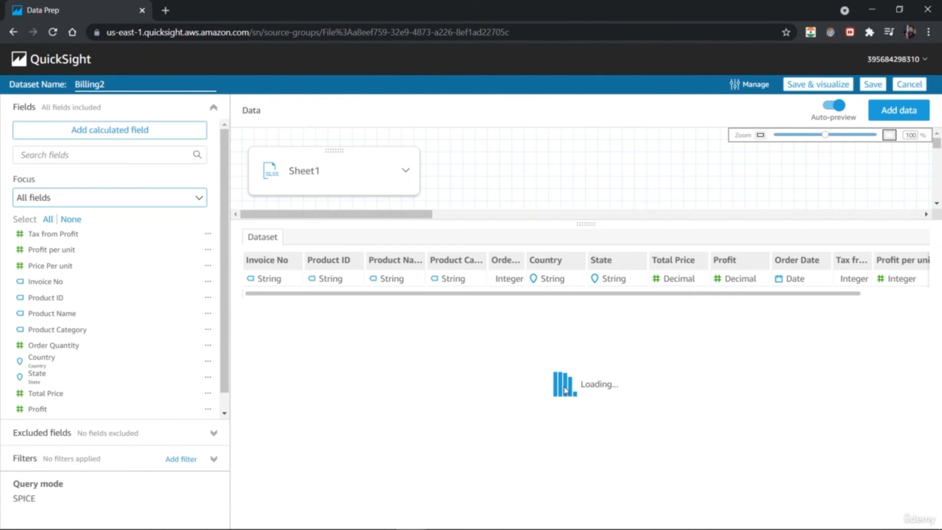
drag(529, 513, 631, 517)
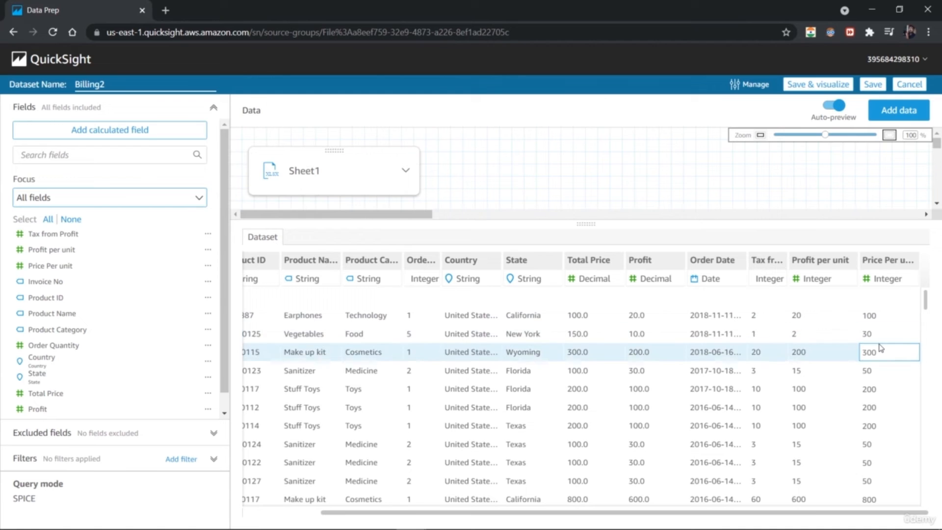
Compare the actions offered for the source fields Invoice No and Country with those for the calculated fields Profit per unit and Tax from Profit.
mouse_move(925, 299)
mouse_down()
mouse_move(921, 513)
mouse_move(924, 302)
mouse_up()
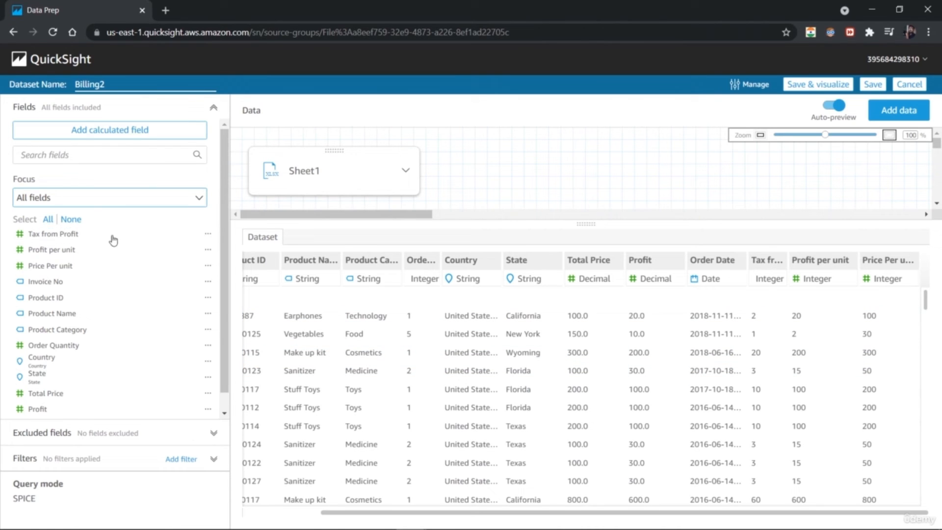
click(207, 282)
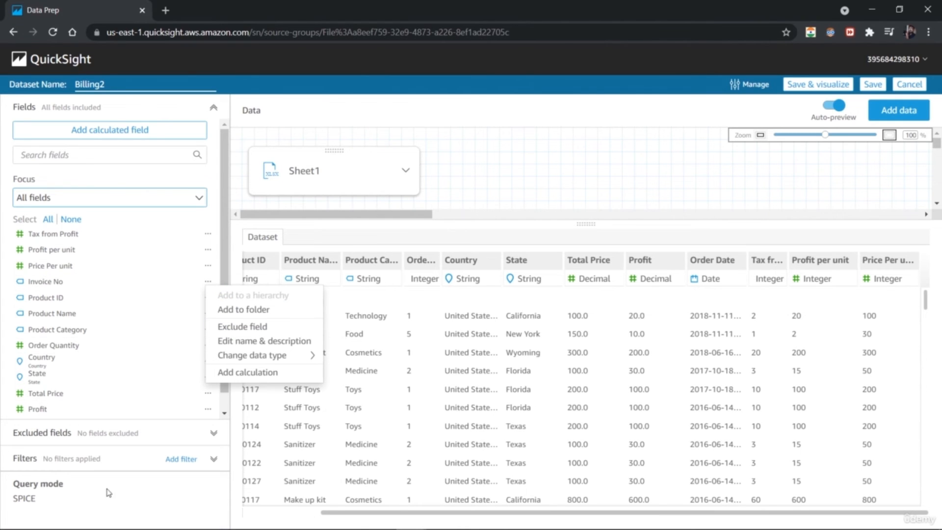
click(117, 511)
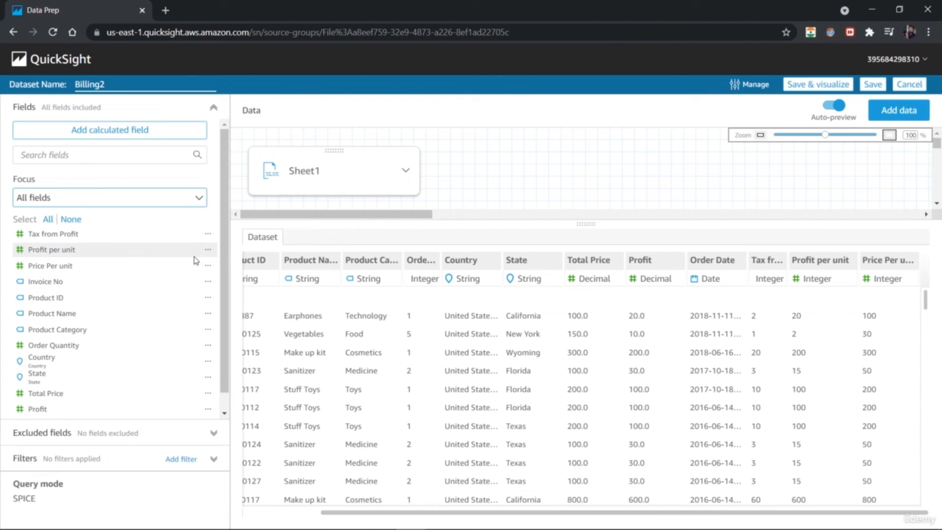
click(208, 251)
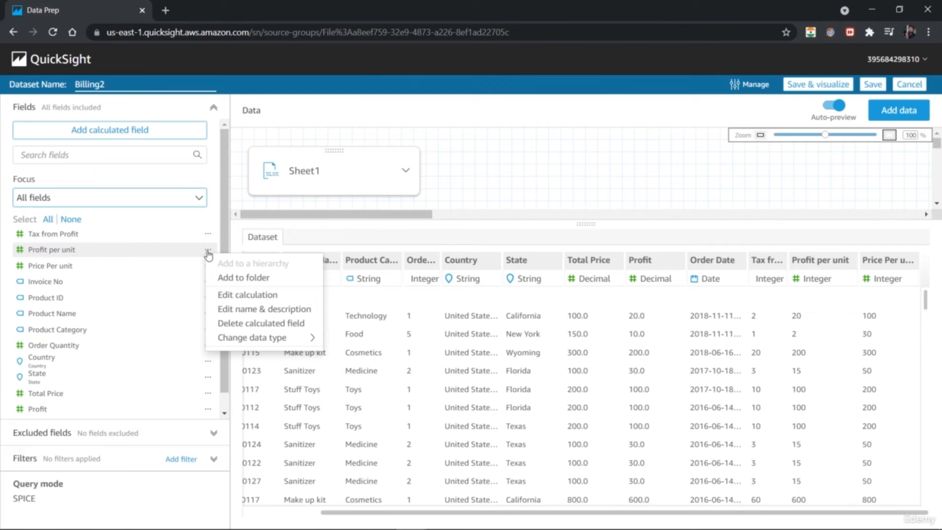
click(209, 255)
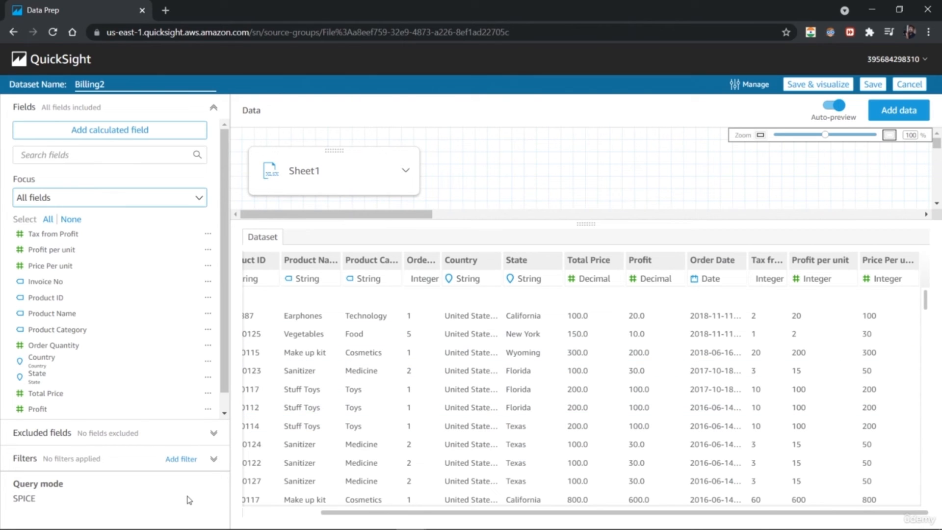
click(211, 434)
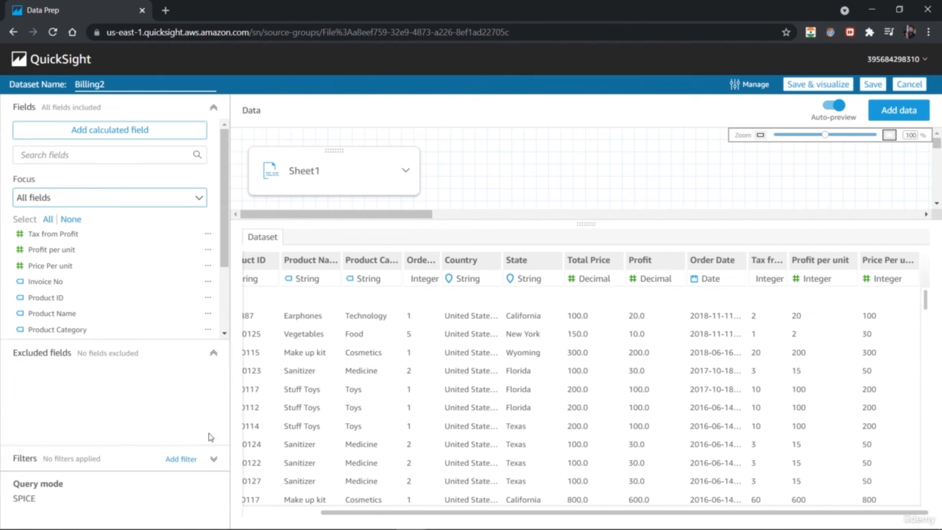
click(214, 352)
click(209, 236)
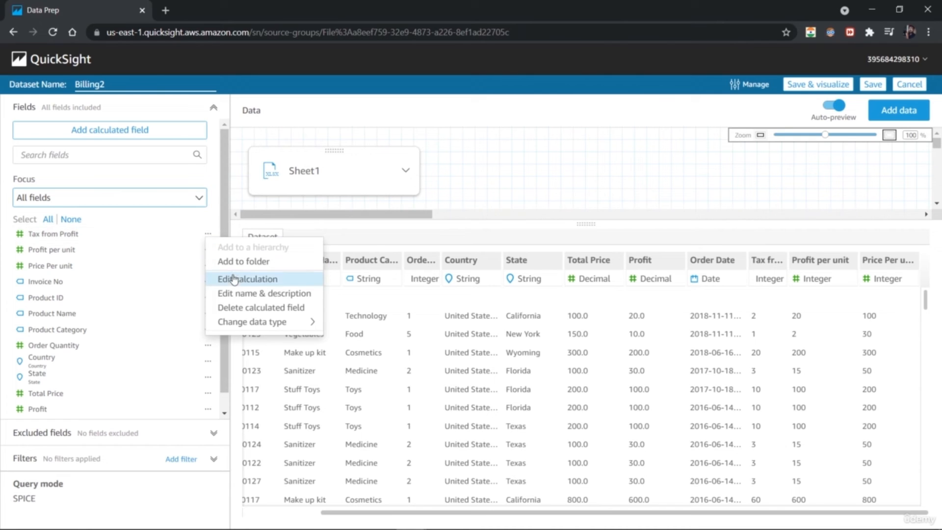
mouse_move(253, 328)
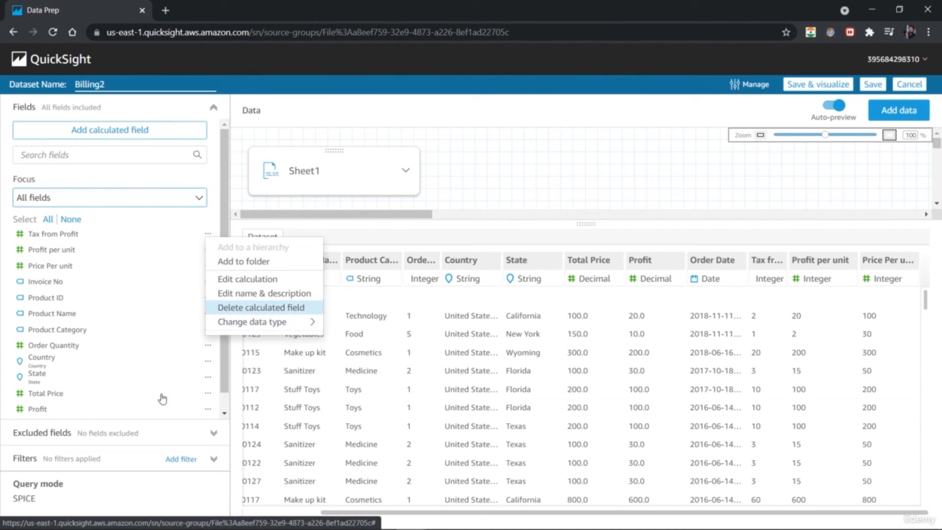
click(150, 514)
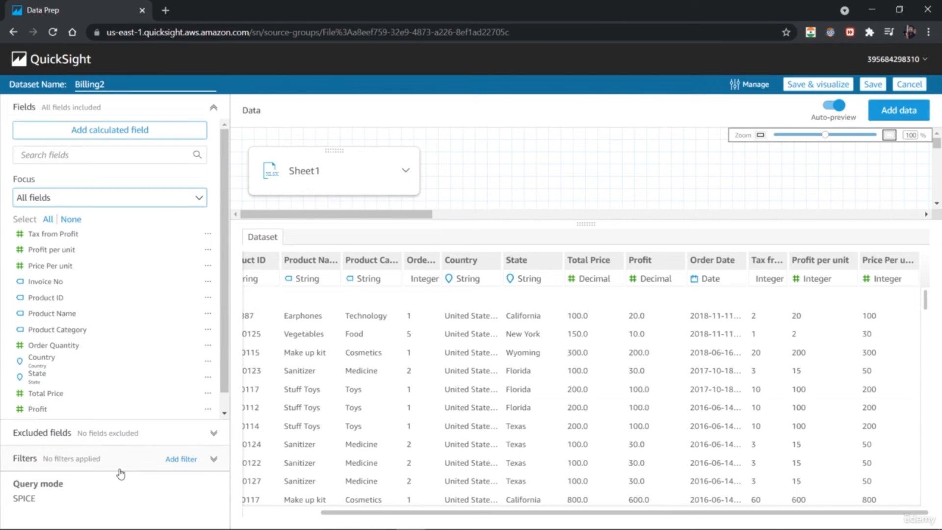
click(208, 251)
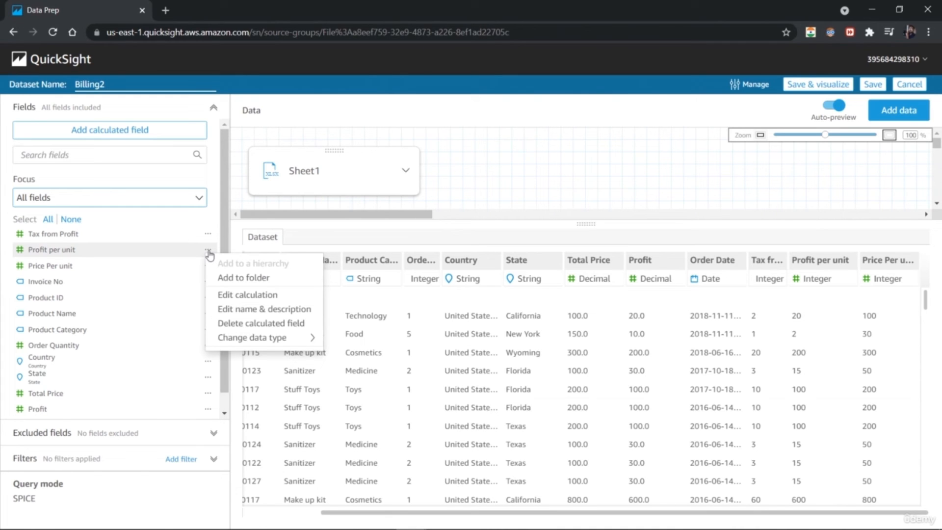
click(175, 505)
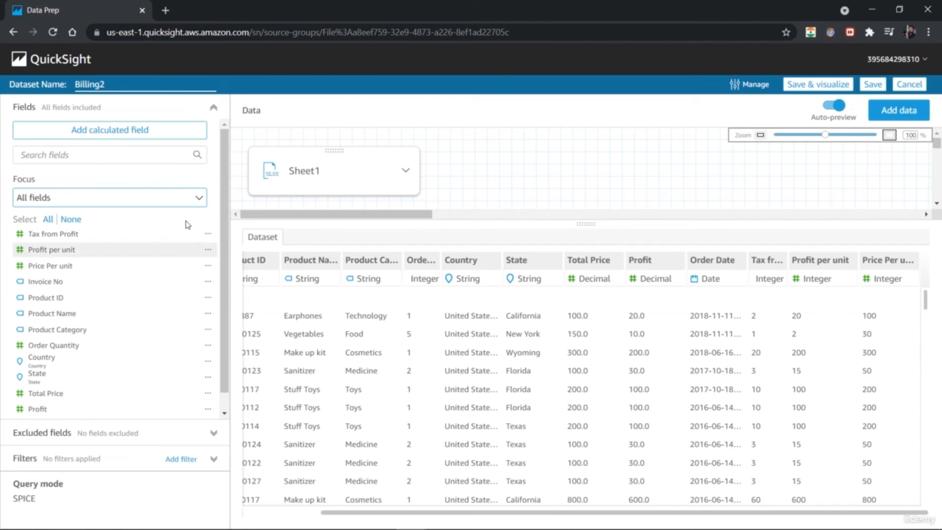
click(209, 362)
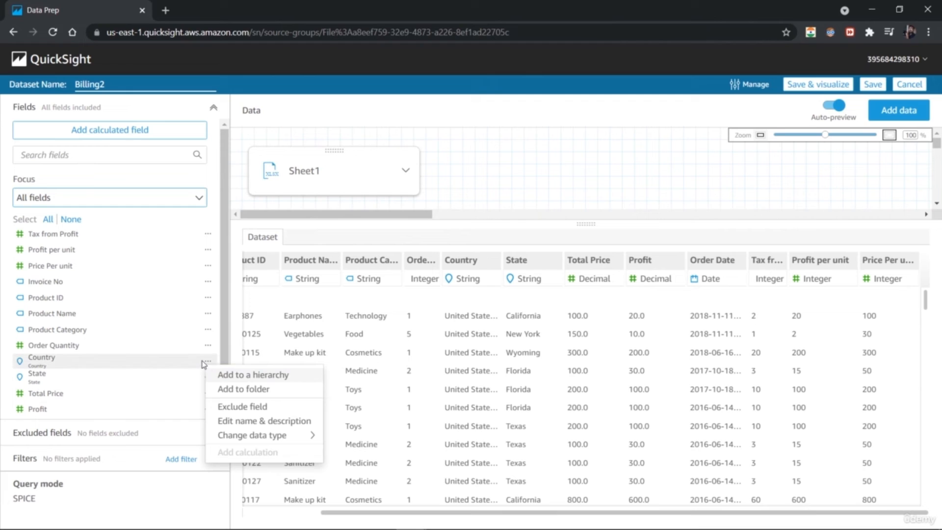
click(129, 496)
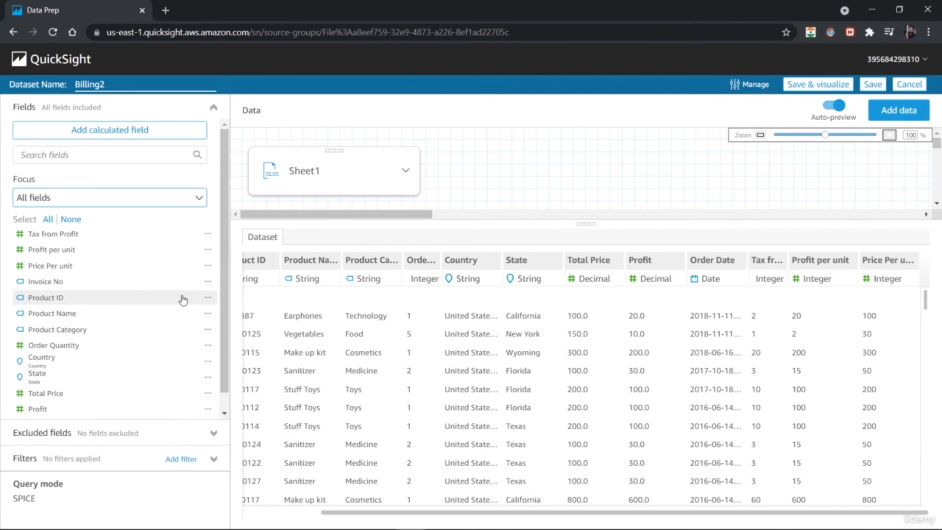
Exclude the Invoice No field from the dataset and review its options in the list of excluded fields.
click(208, 283)
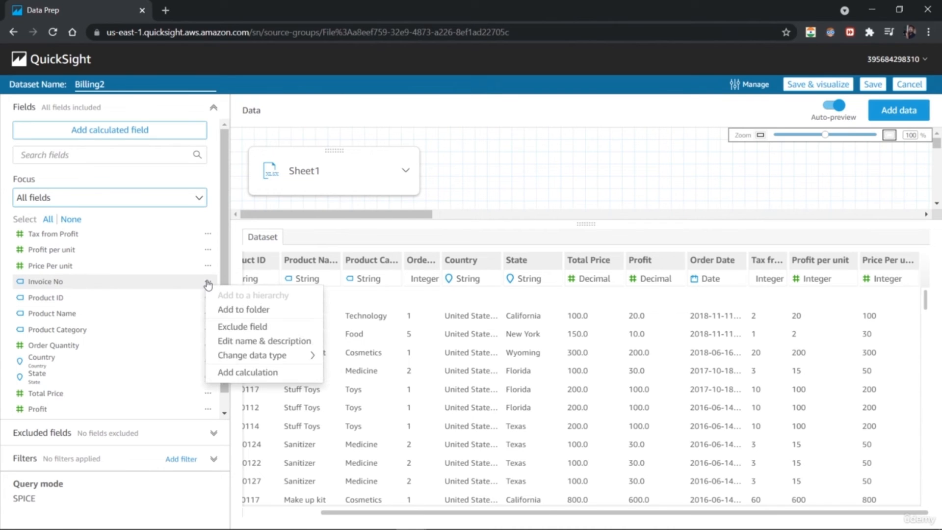
click(226, 326)
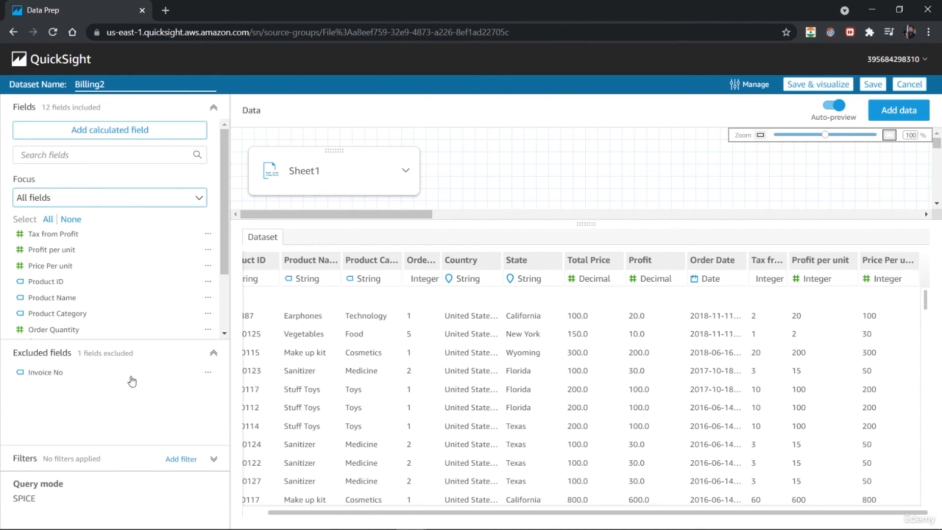
click(208, 374)
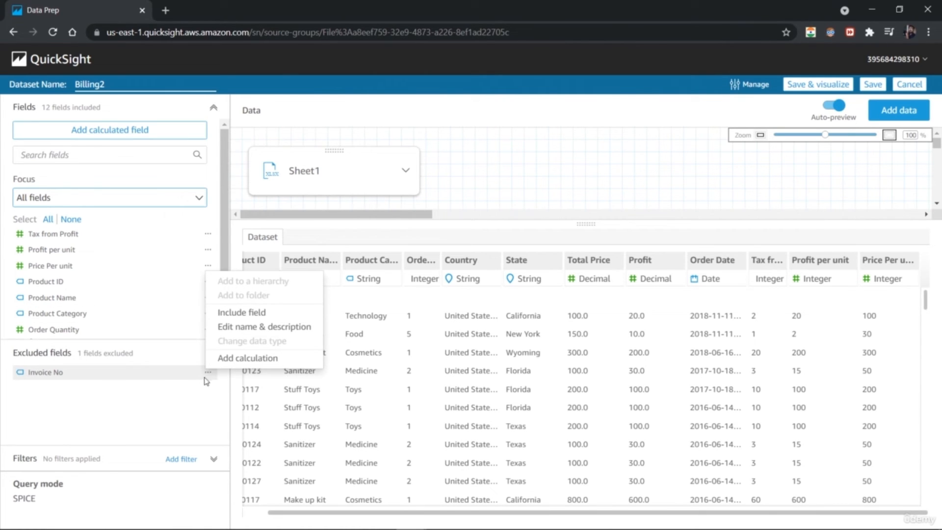
click(188, 403)
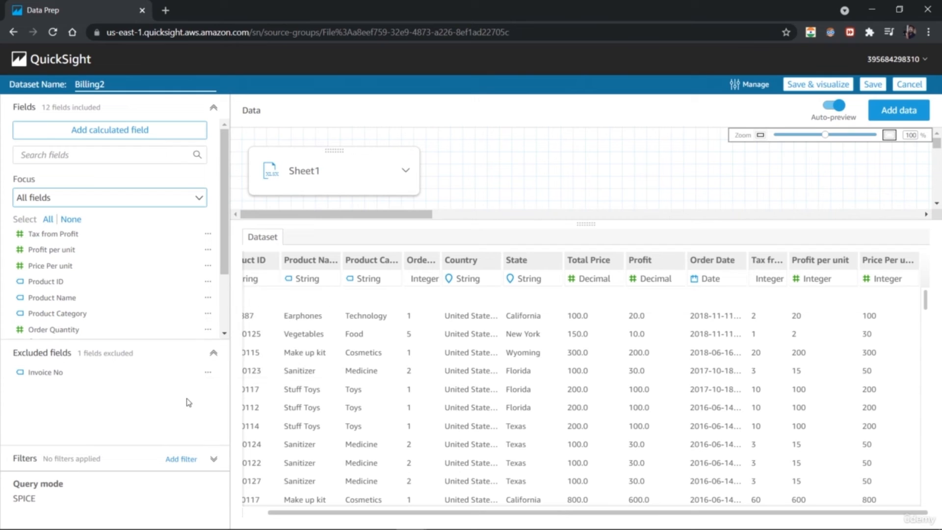
click(214, 353)
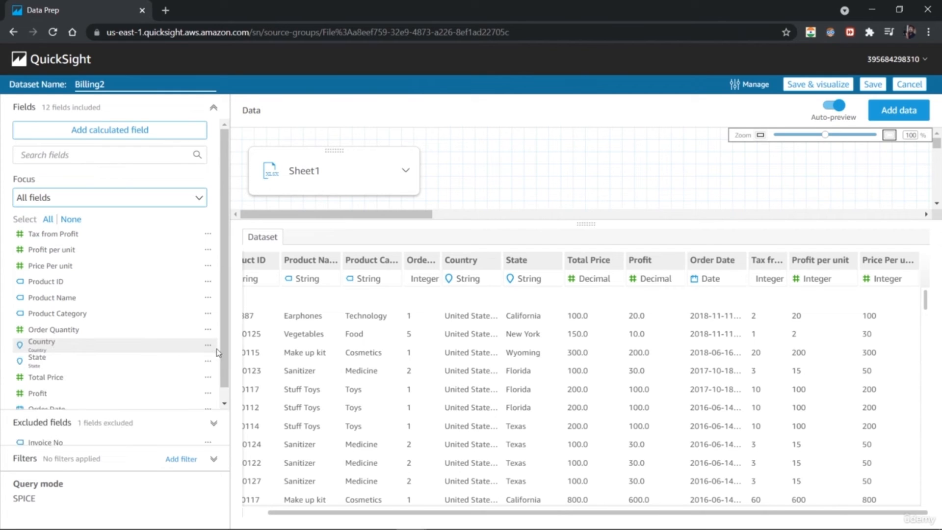
click(214, 425)
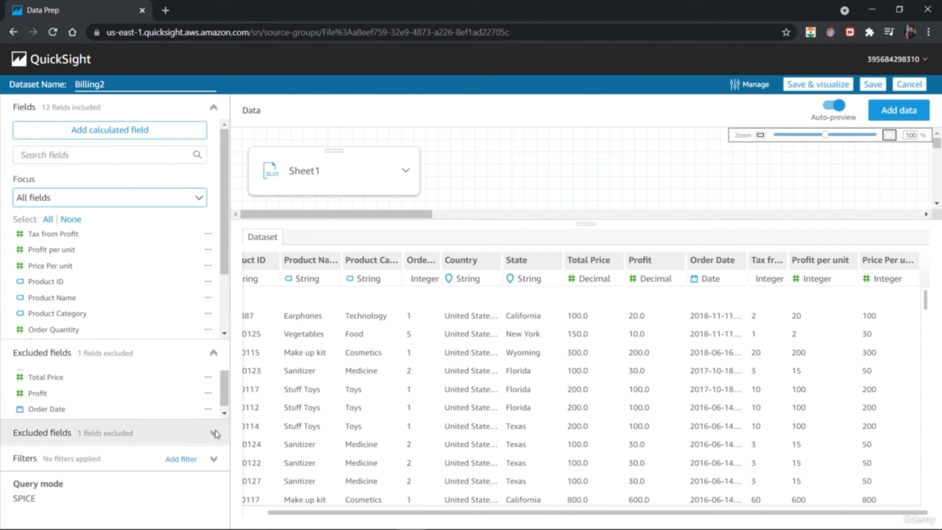
Add a filter on the Country field and open its settings for editing.
click(185, 462)
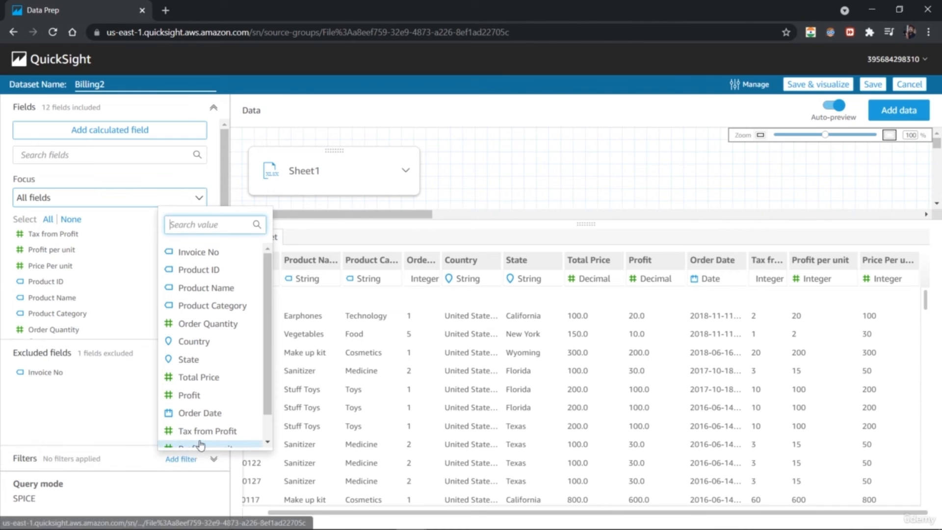
click(206, 342)
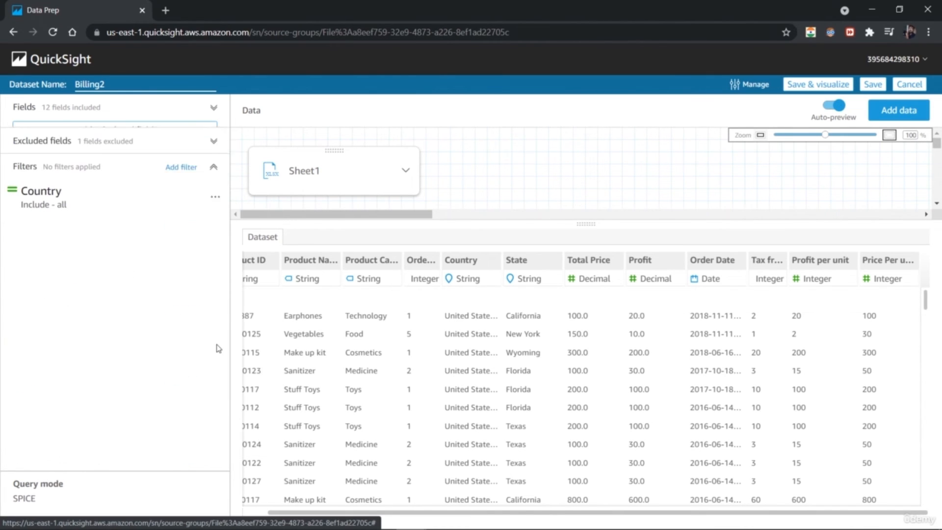
click(57, 192)
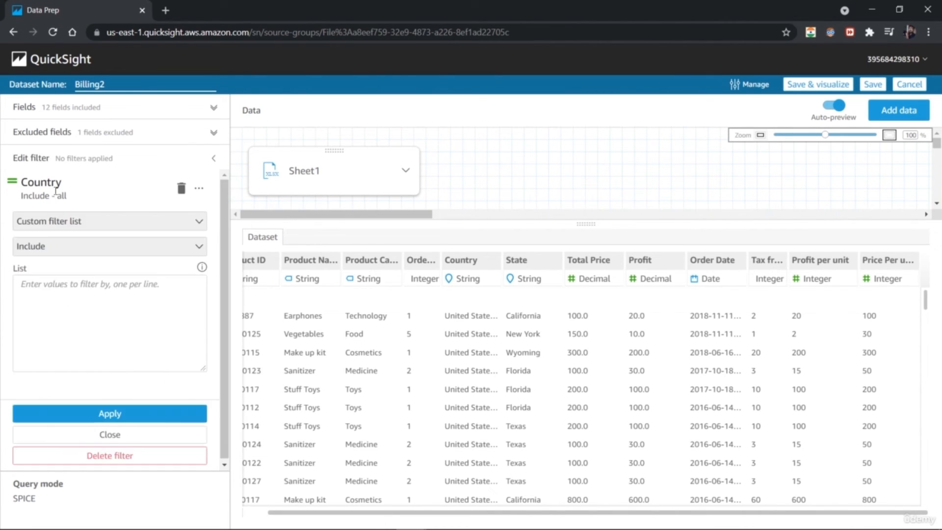
Set the Country filter to a custom filter list that includes Canada, apply it and check the filtered rows.
click(117, 345)
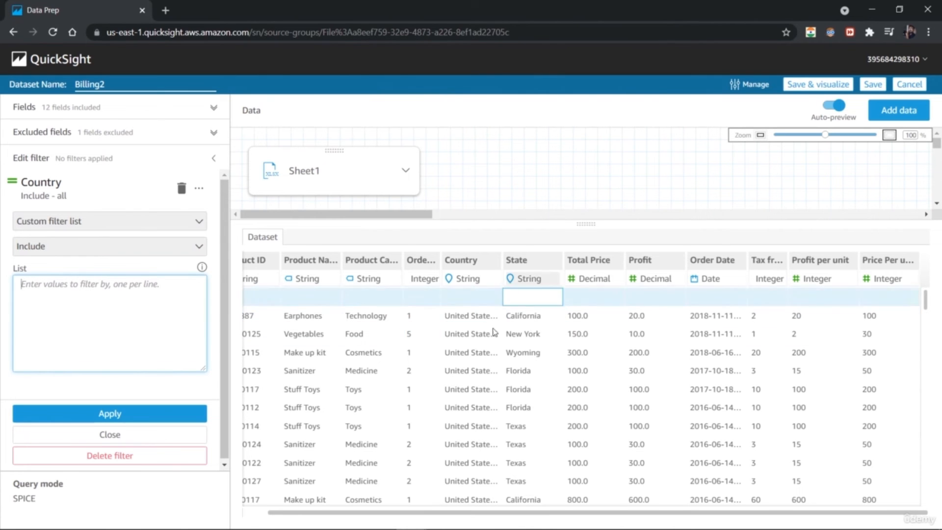
scroll(495, 391, down, 5)
drag(926, 336, 932, 307)
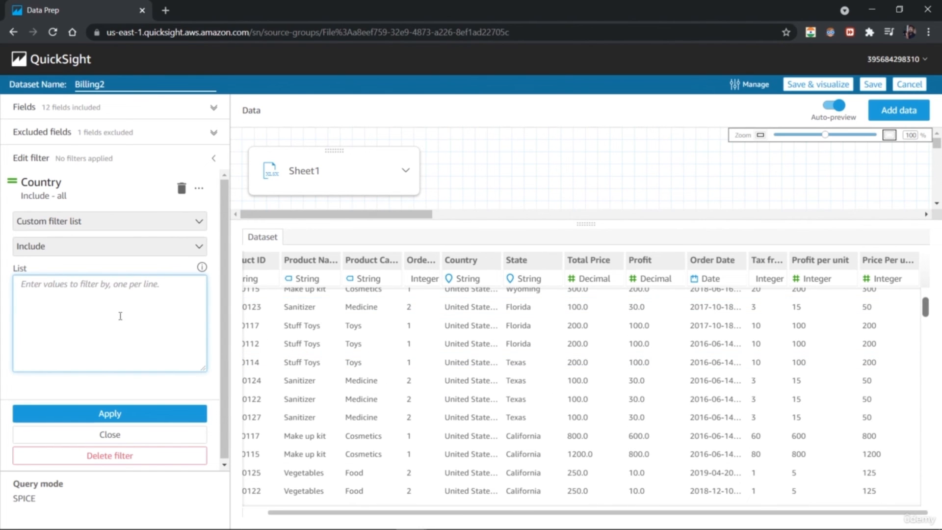
text(Canada)
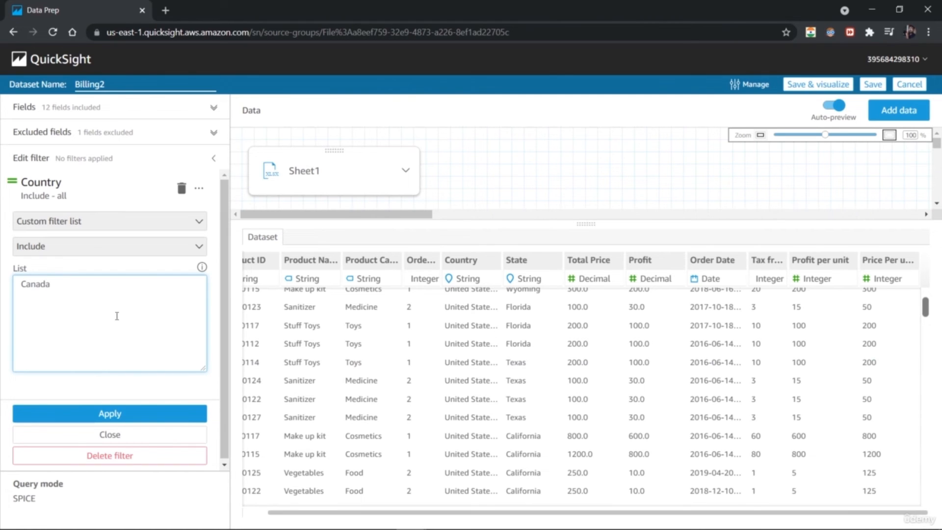
click(196, 223)
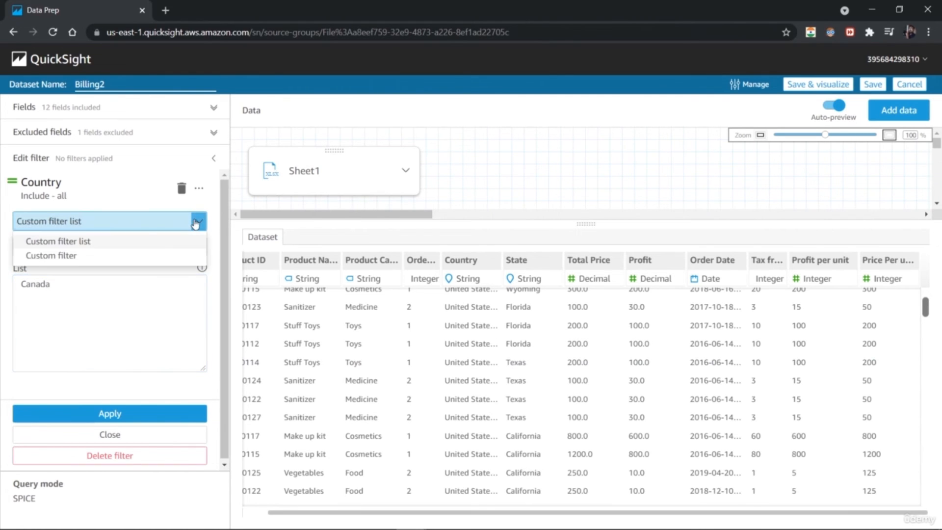
click(195, 241)
click(198, 250)
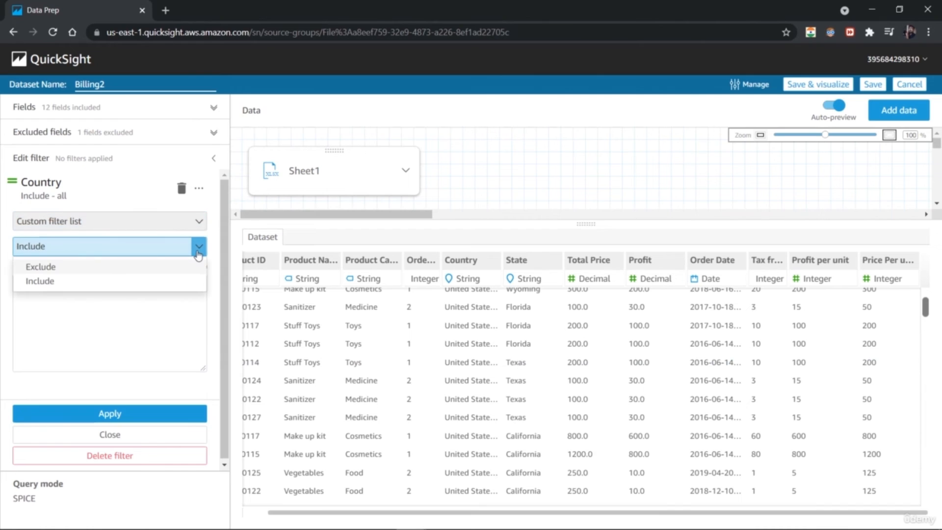
click(181, 281)
click(152, 312)
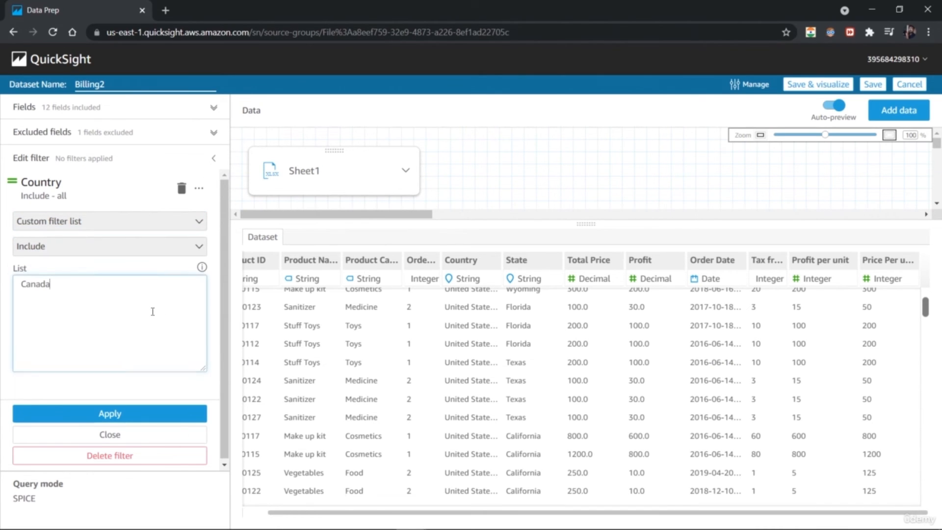
click(129, 419)
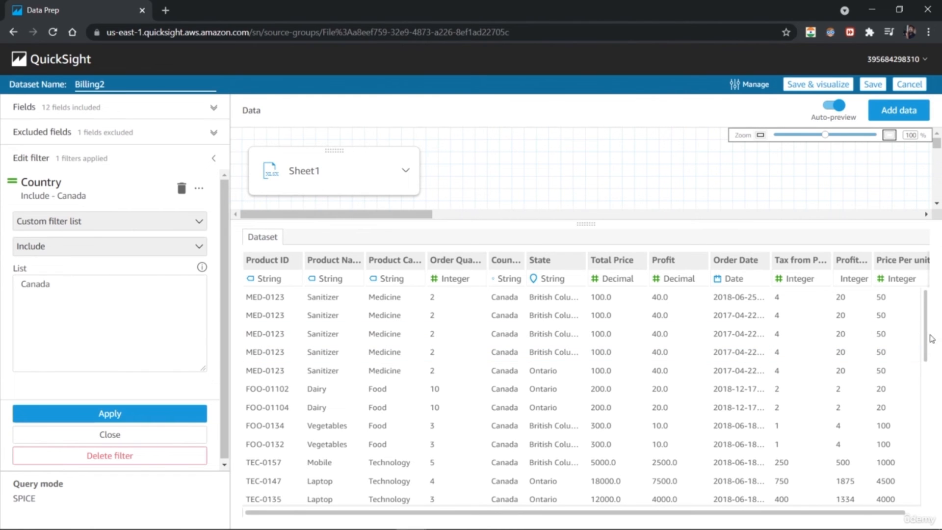
mouse_move(926, 338)
mouse_down()
mouse_move(926, 483)
mouse_move(922, 325)
mouse_up()
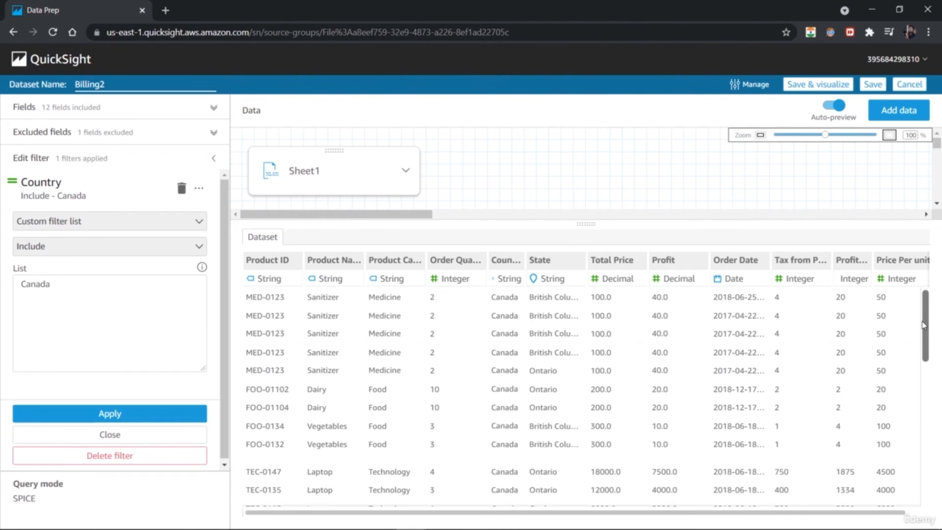
Switch the Country filter to exclude Canada, apply it and widen the Country column in the preview to check the rows.
click(187, 247)
click(160, 268)
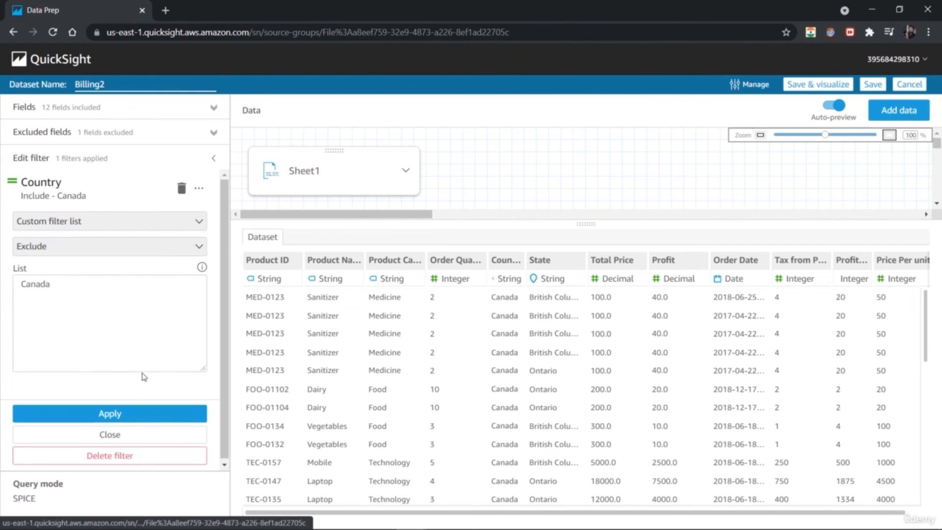
click(132, 414)
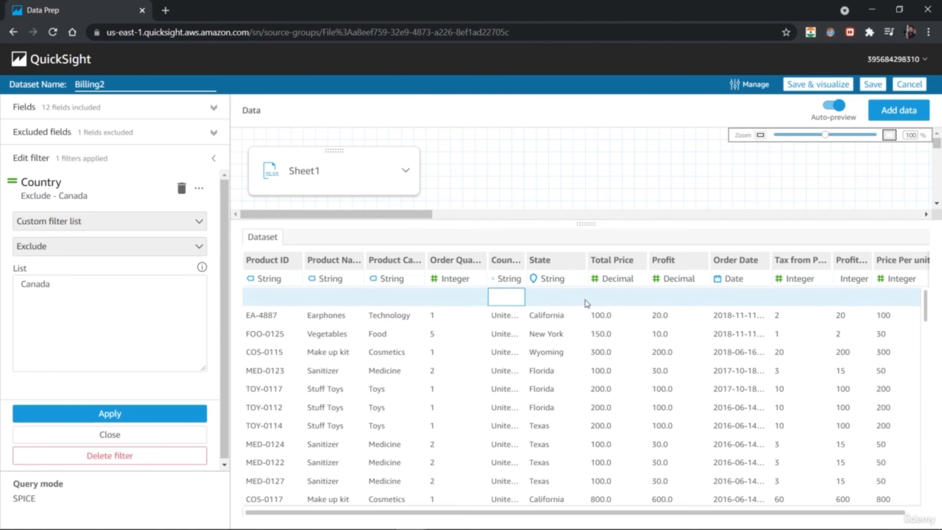
drag(524, 268, 573, 274)
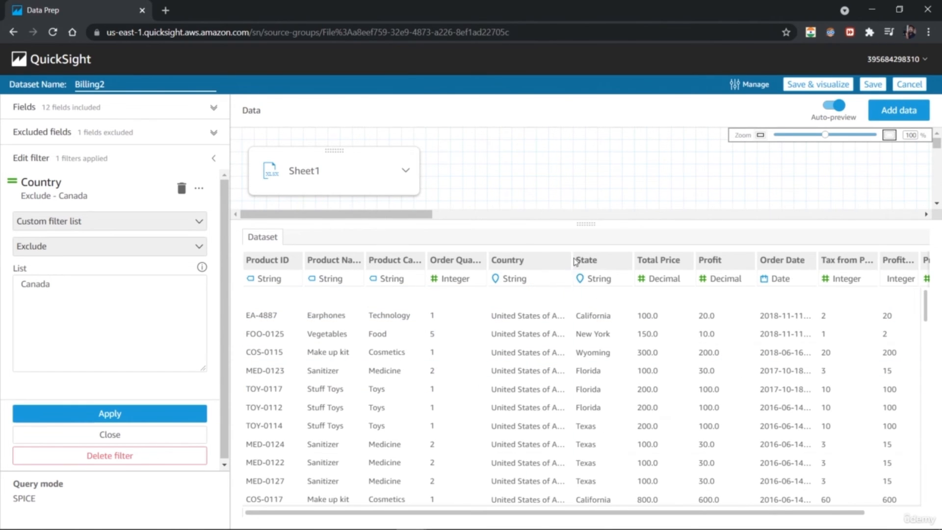
mouse_move(926, 308)
mouse_down()
mouse_move(925, 431)
mouse_move(925, 308)
mouse_up()
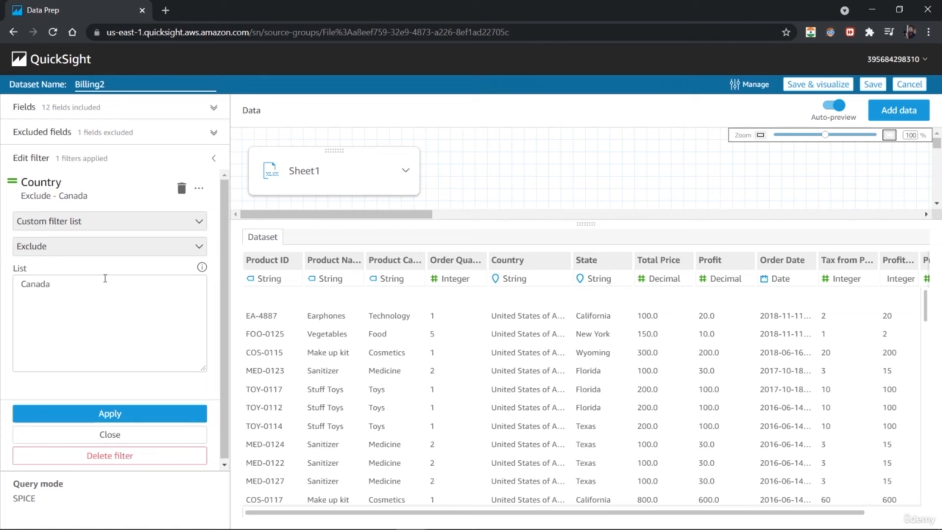
mouse_move(201, 270)
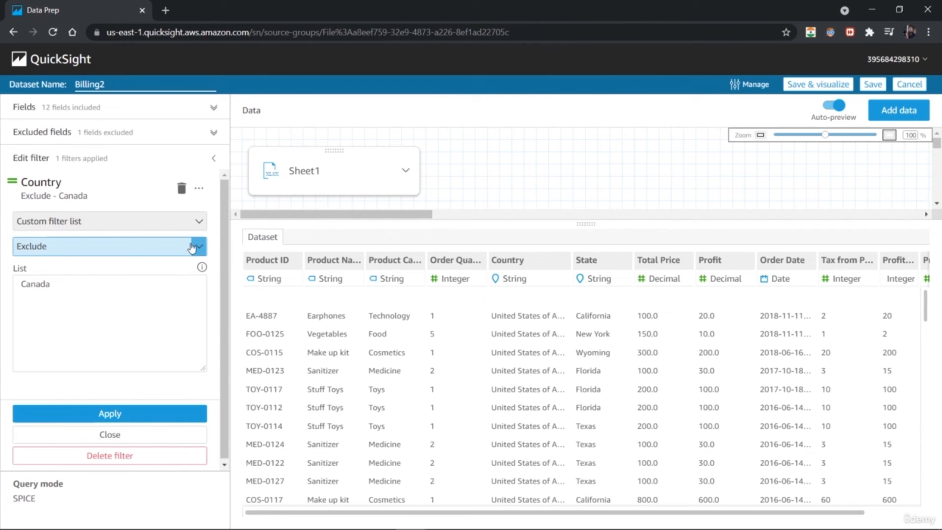
Delete the Country filter, add a filter on the Order Date field and review its condition options.
click(184, 188)
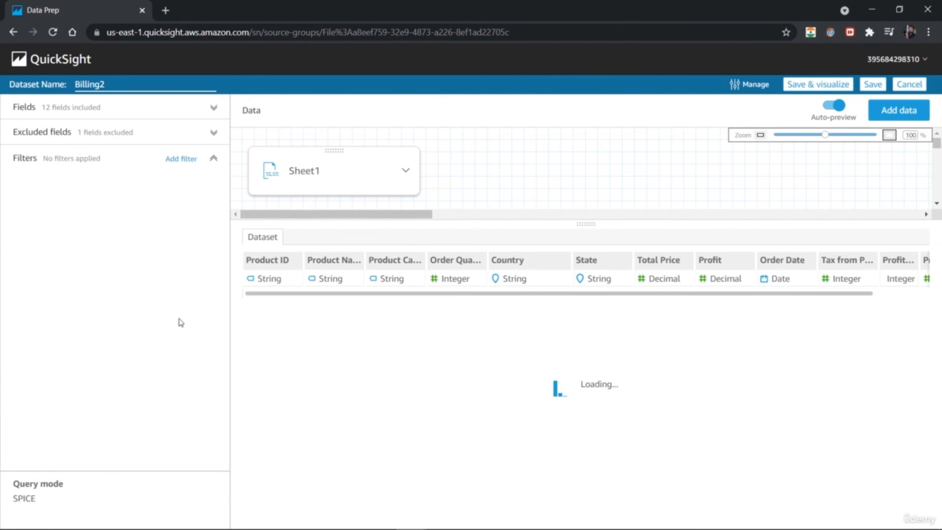
click(191, 158)
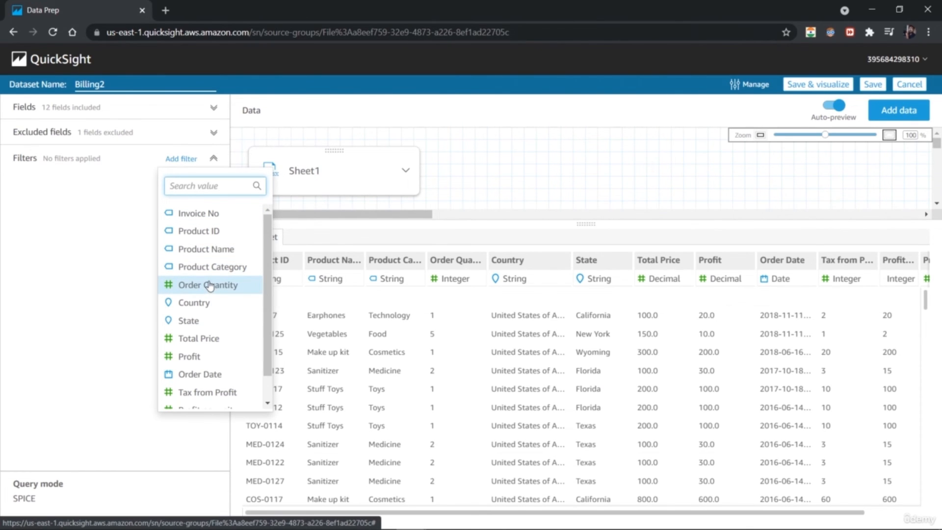
click(206, 374)
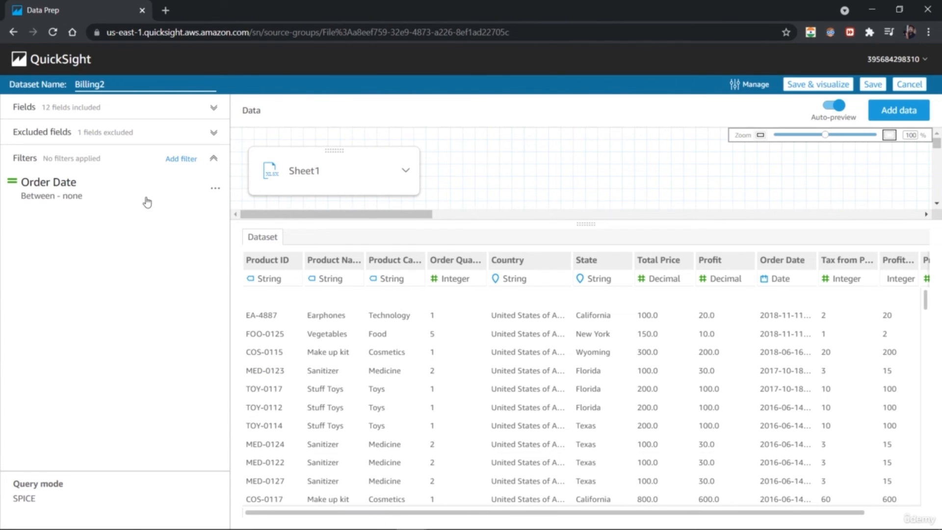
click(72, 197)
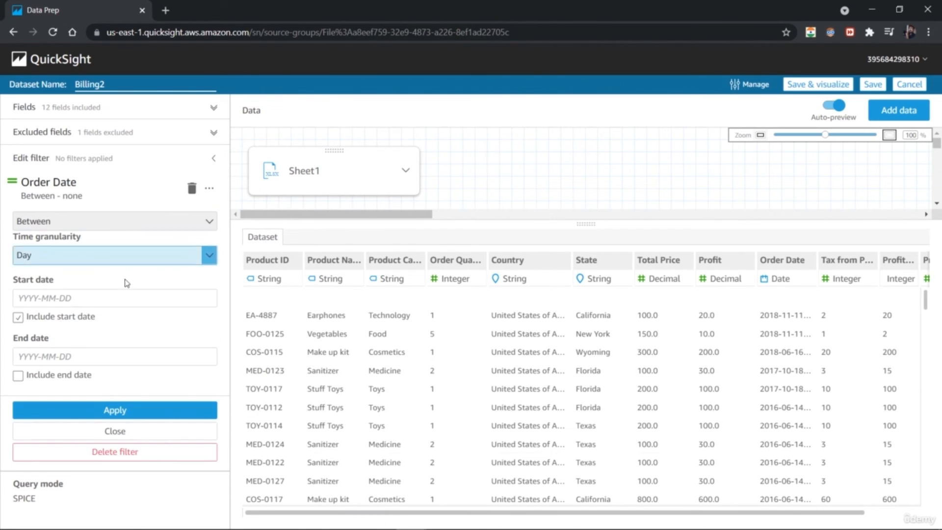
click(208, 225)
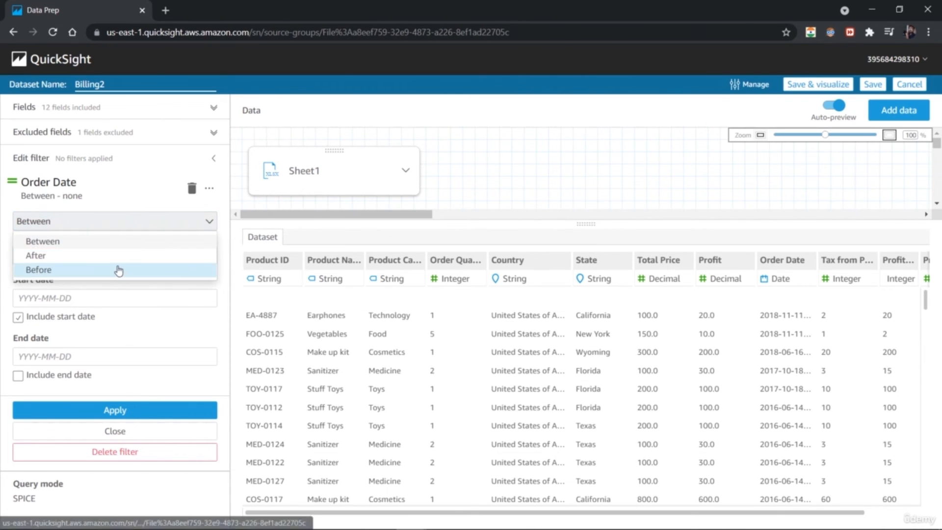
click(4, 284)
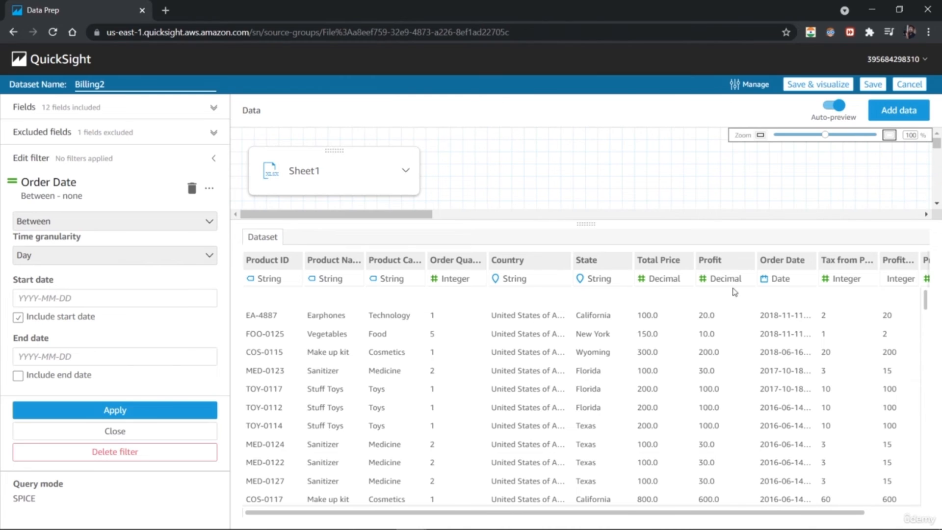
Widen the Order Date column in the dataset preview so more of each date value shows.
drag(691, 515, 725, 515)
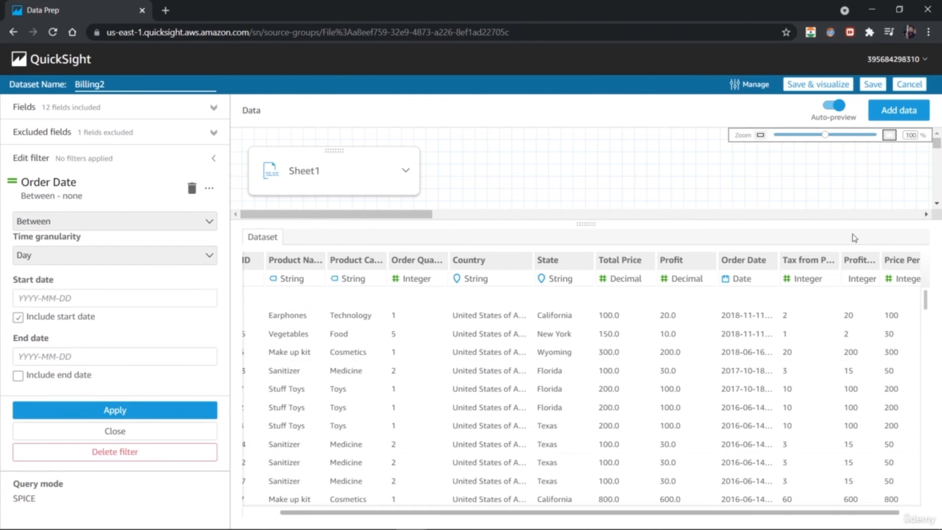
mouse_move(785, 259)
mouse_down()
mouse_move(807, 260)
mouse_move(797, 259)
mouse_up()
click(740, 333)
Set the start date of the Order Date filter to 2016-09-01 after checking the order dates in the preview.
click(61, 303)
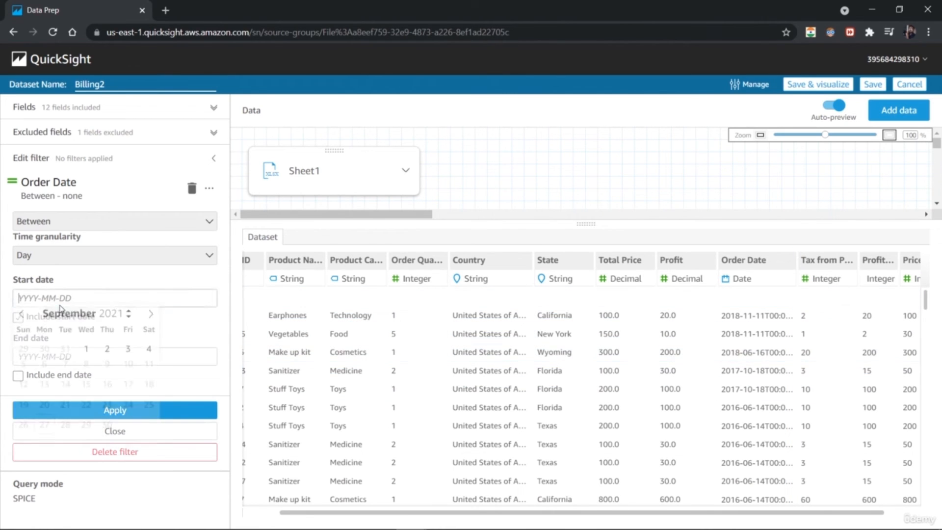
click(129, 322)
click(128, 322)
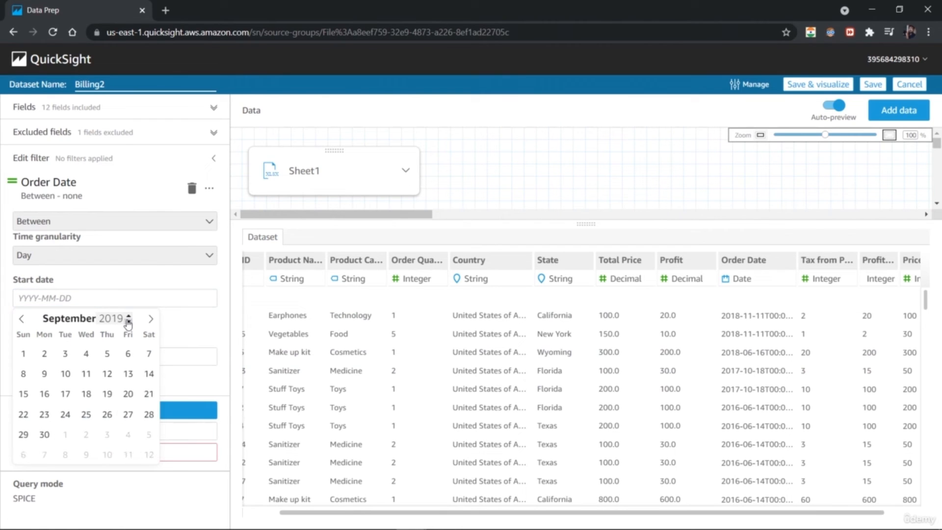
click(129, 323)
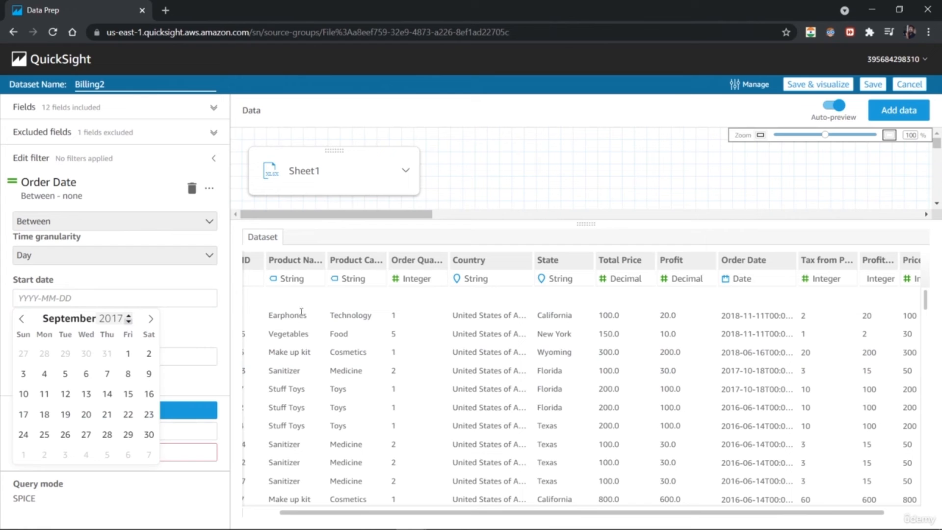
drag(926, 308, 926, 493)
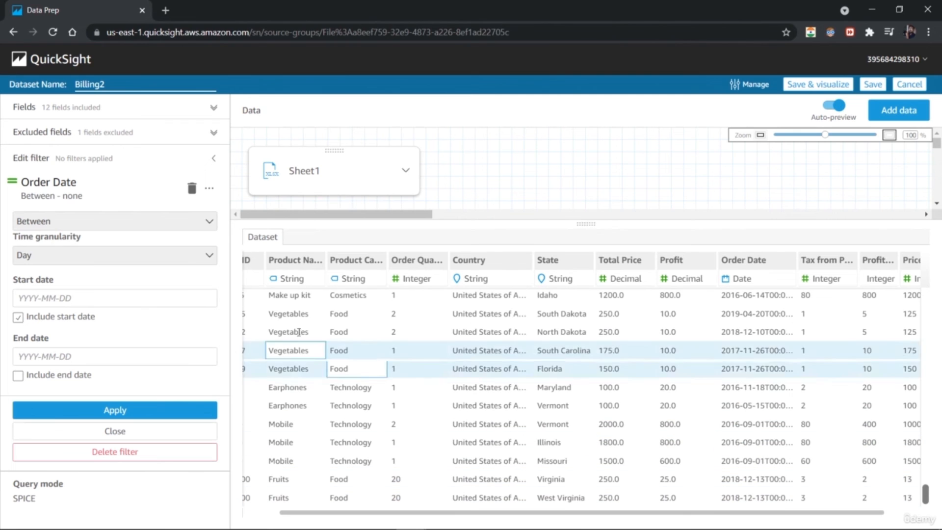
click(112, 300)
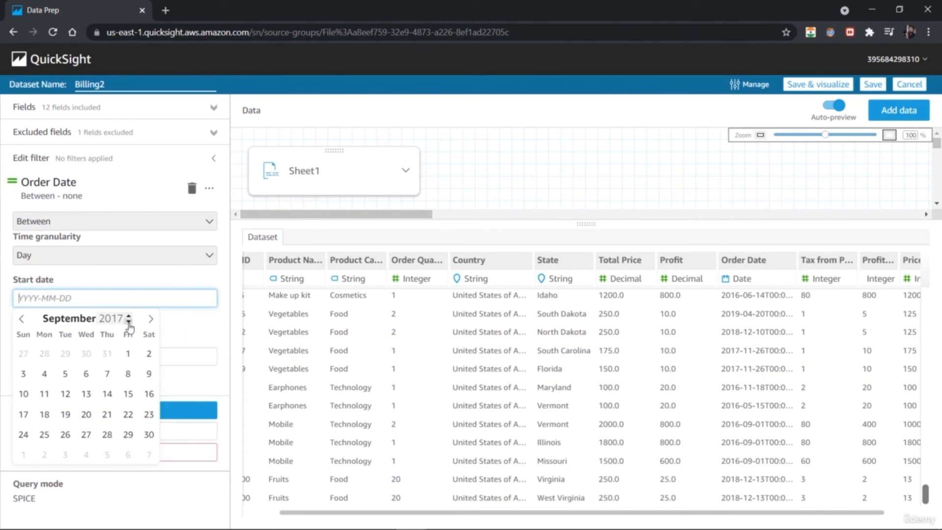
click(129, 322)
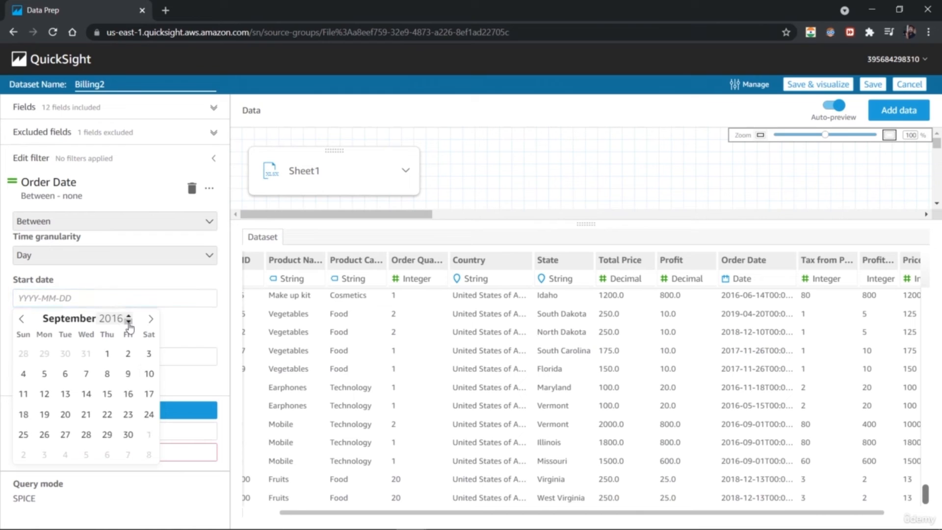
click(107, 354)
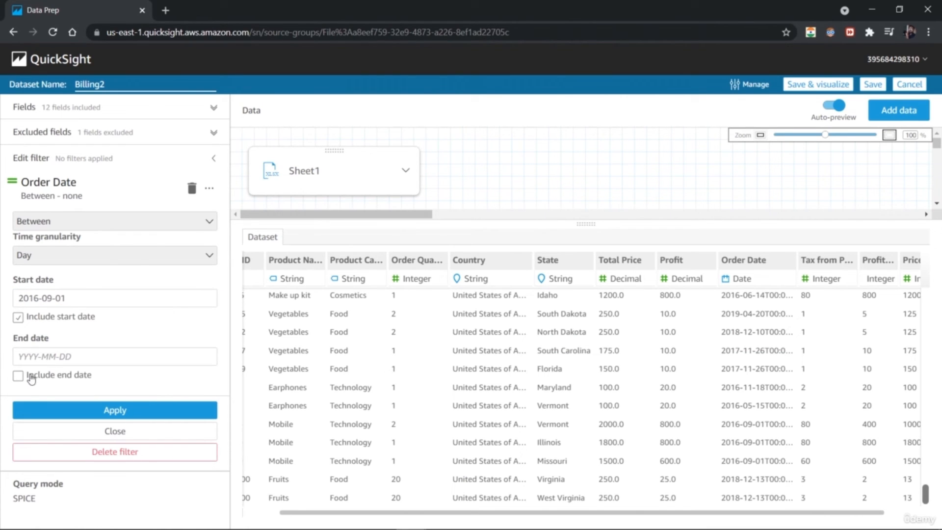
Set the Order Date filter's end date to 2021-09-27 with the end date included, apply it and check the filtered rows.
click(59, 362)
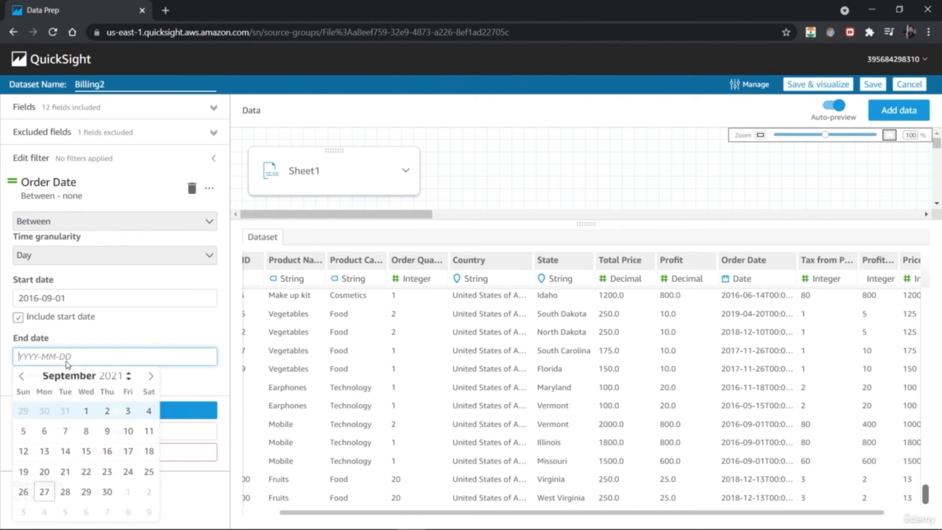
click(44, 493)
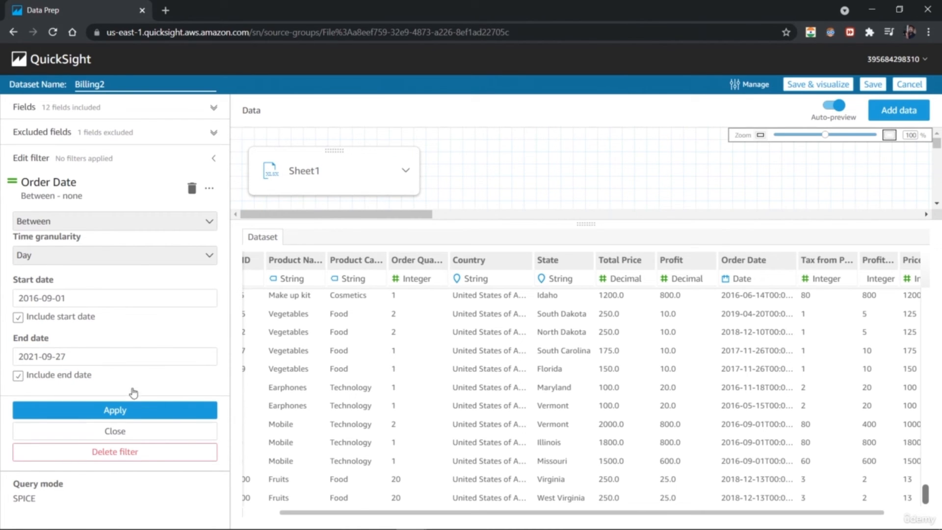
click(130, 410)
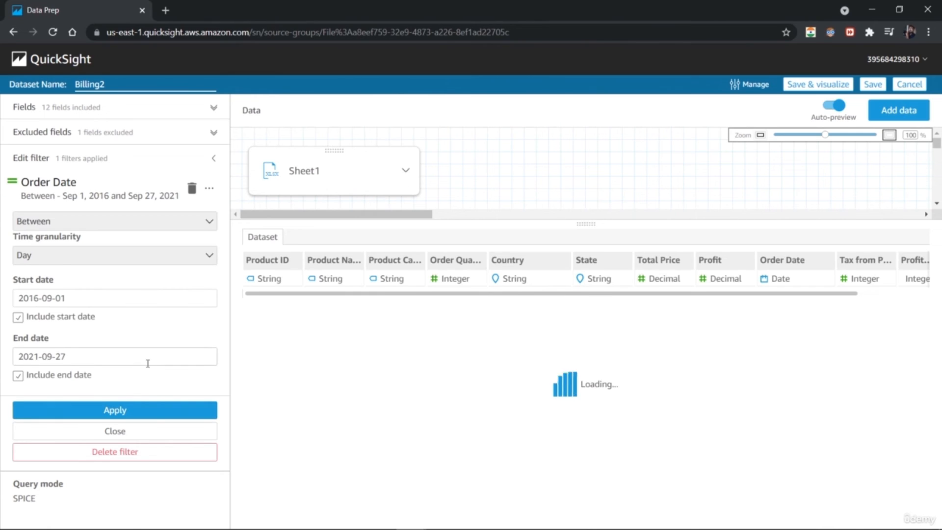
scroll(897, 392, down, 10)
drag(901, 417, 883, 297)
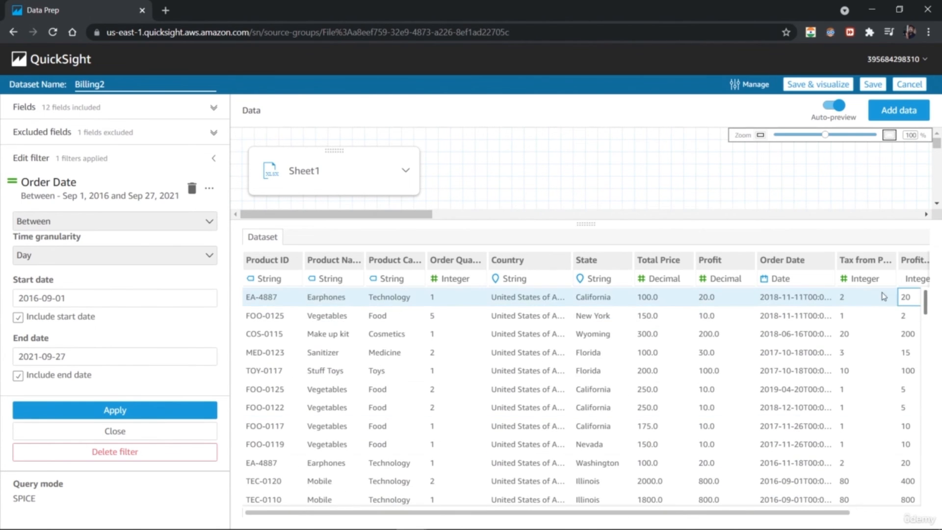
Try the Hour and Minute time granularities for the Order Date filter and set it to Second.
click(208, 255)
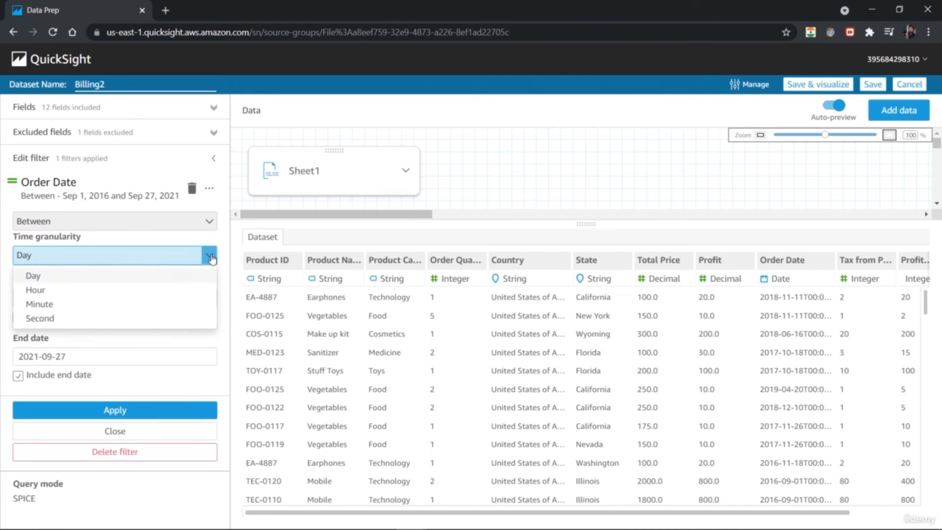
click(147, 290)
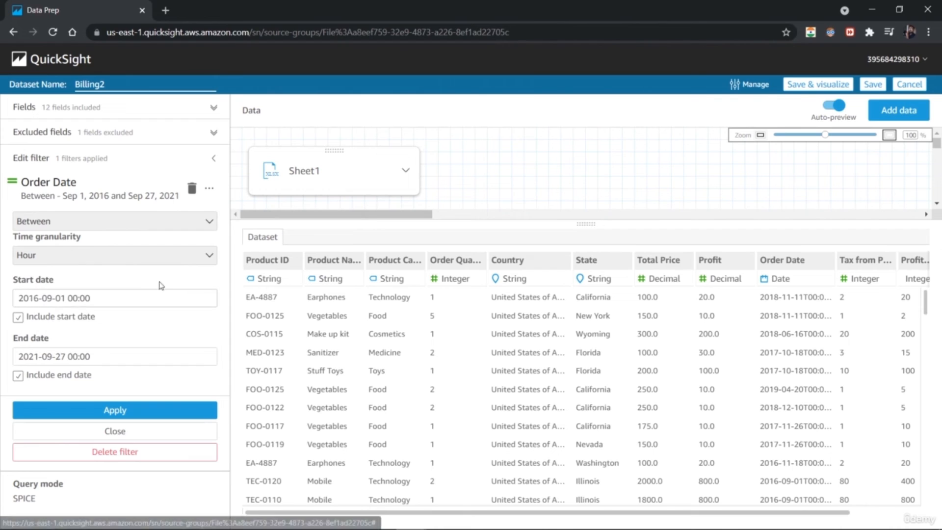
click(203, 261)
click(150, 304)
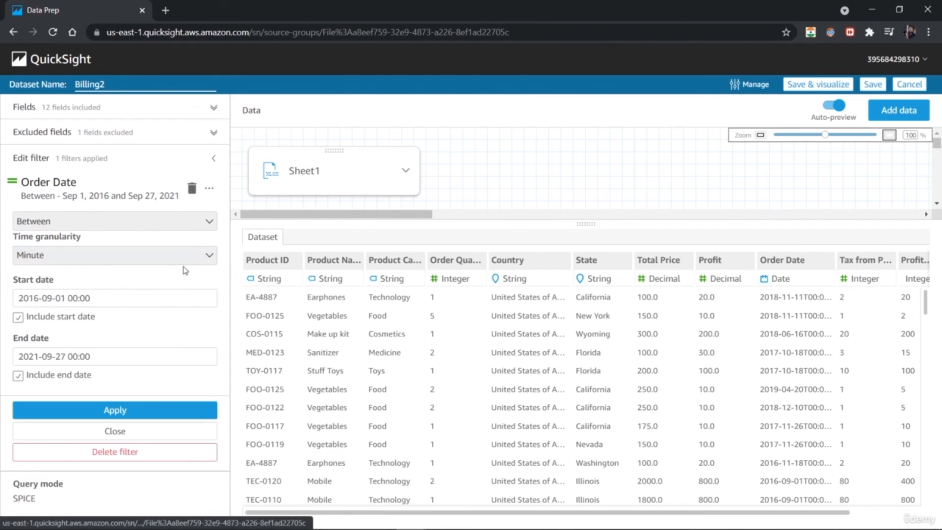
click(206, 256)
click(164, 318)
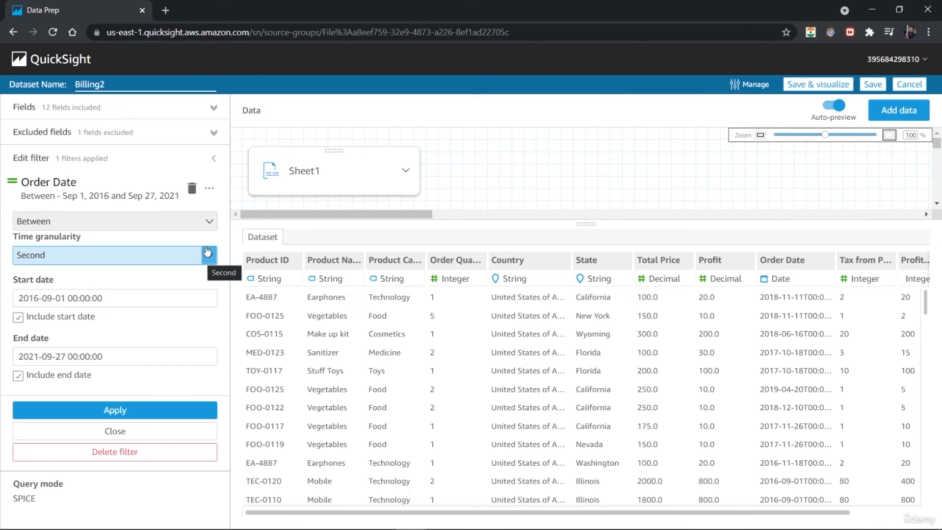
click(208, 219)
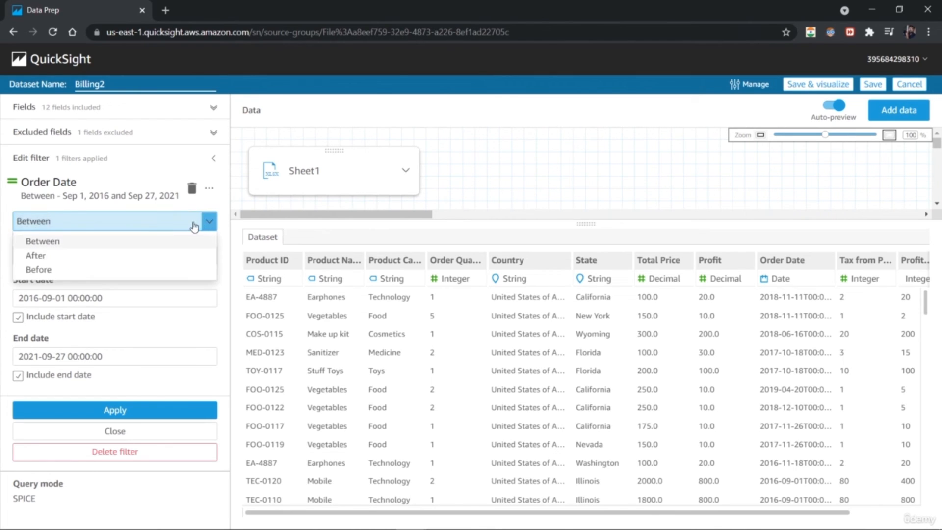
click(149, 256)
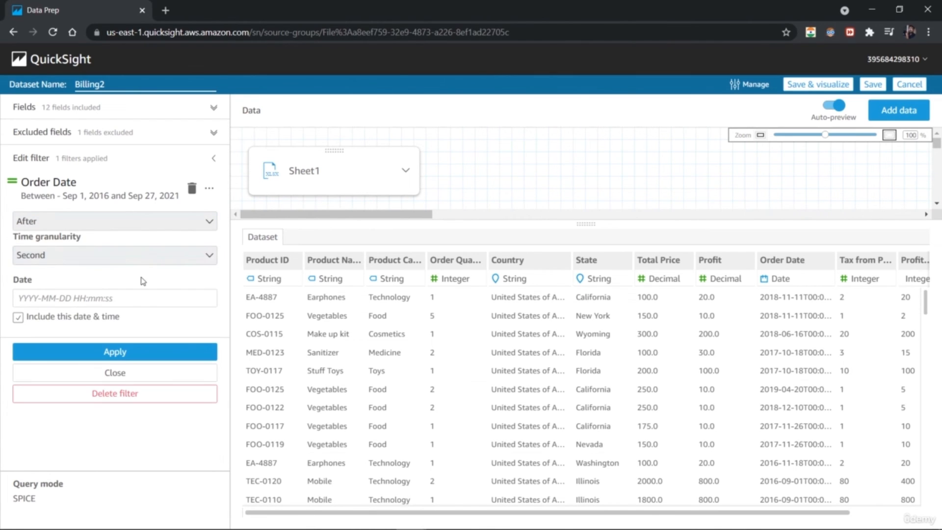
click(112, 296)
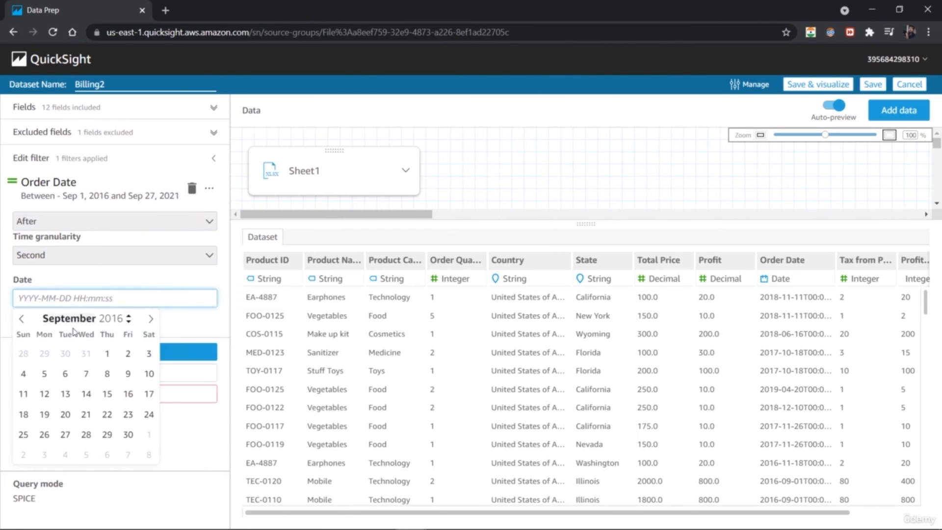
click(128, 317)
click(129, 317)
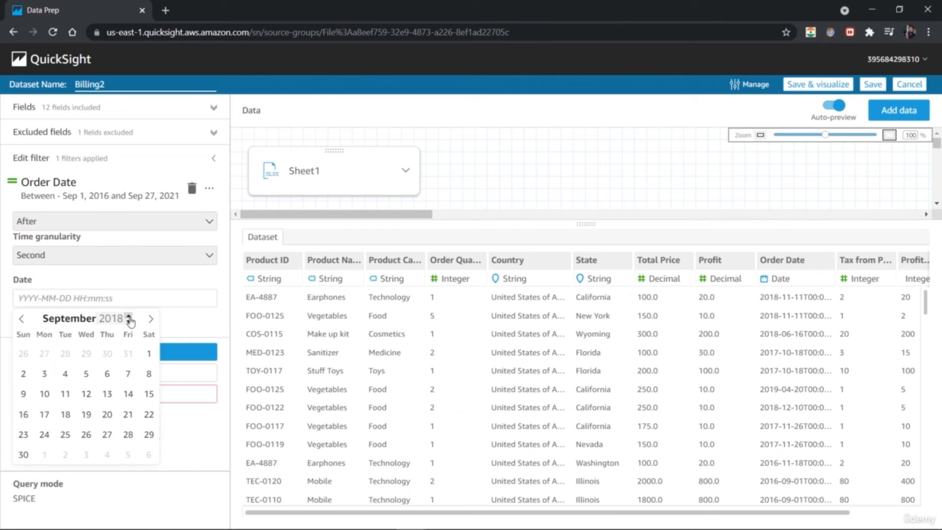
click(128, 317)
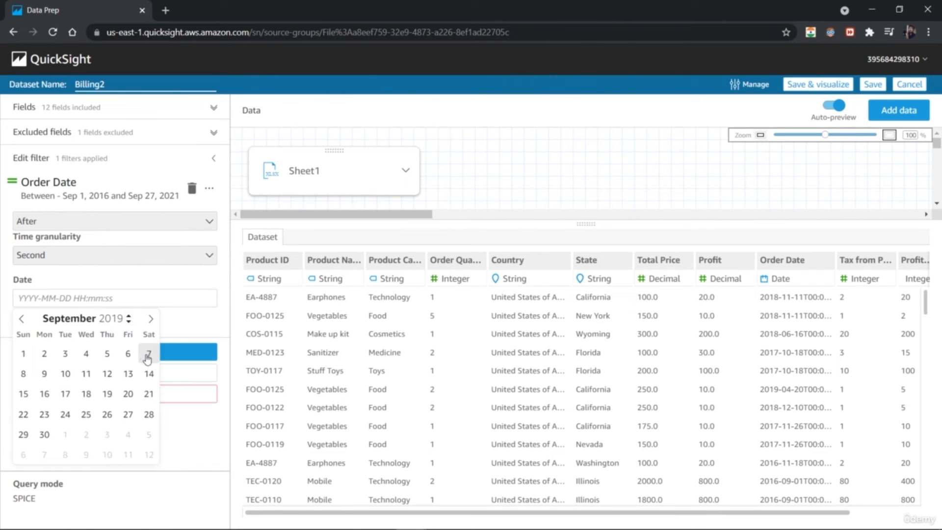
click(23, 353)
click(142, 275)
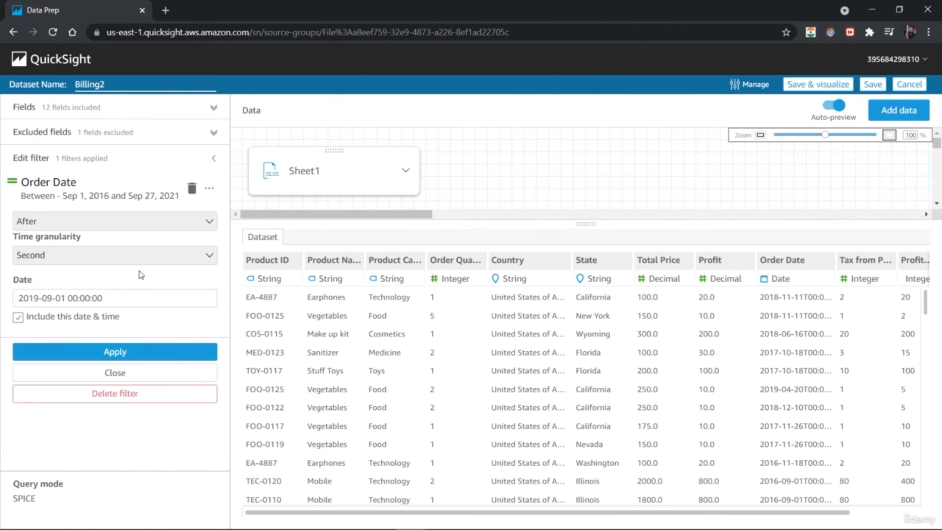
click(116, 352)
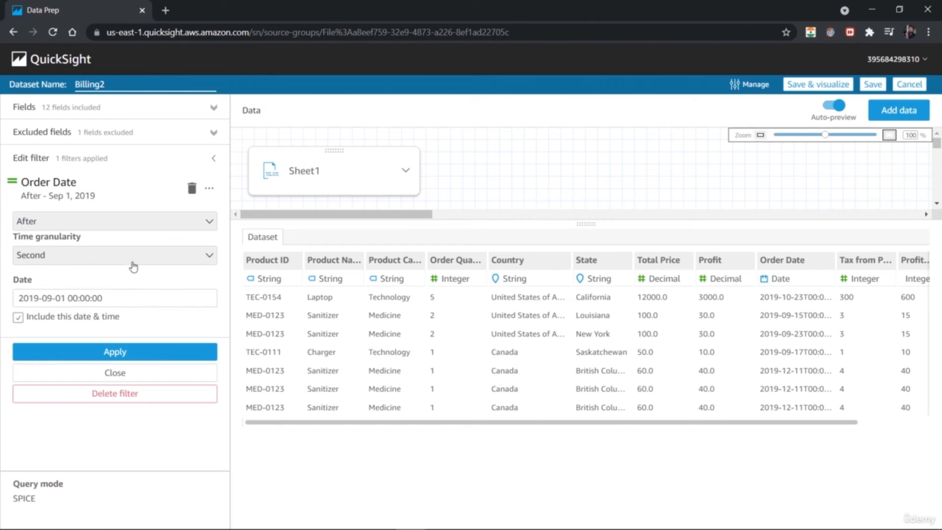
click(204, 221)
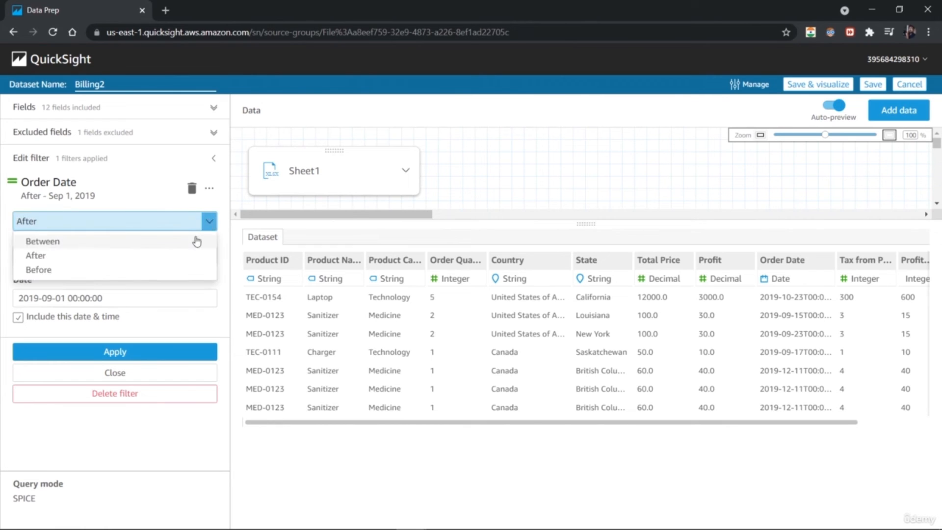
click(176, 269)
click(103, 299)
click(128, 321)
click(65, 353)
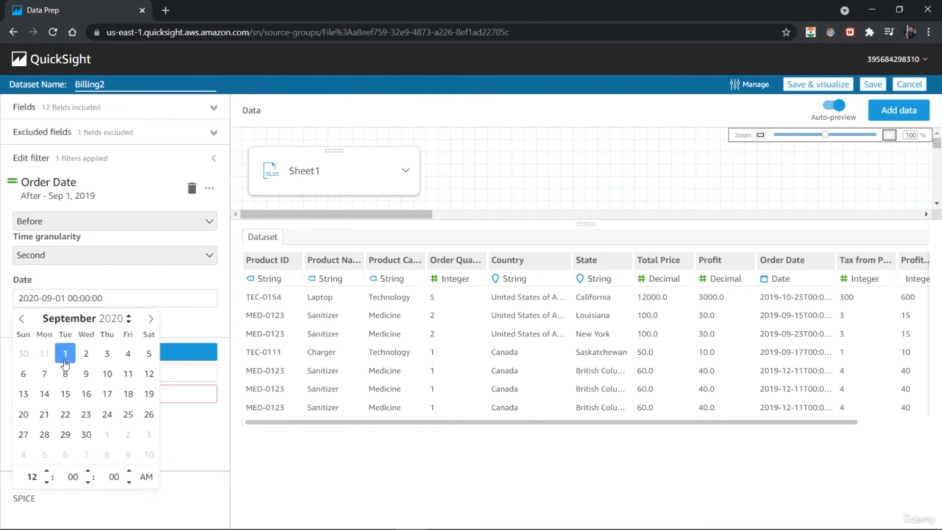
click(128, 321)
click(128, 322)
click(148, 353)
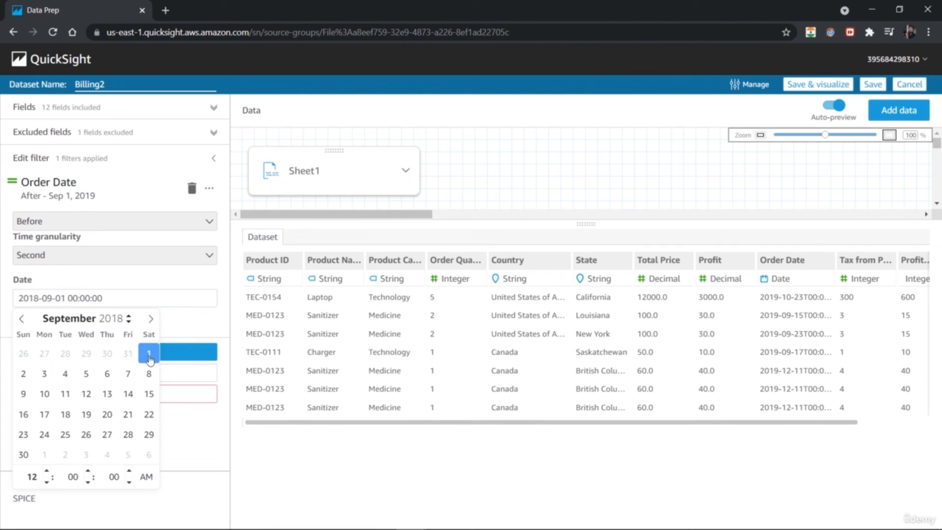
click(172, 330)
click(145, 350)
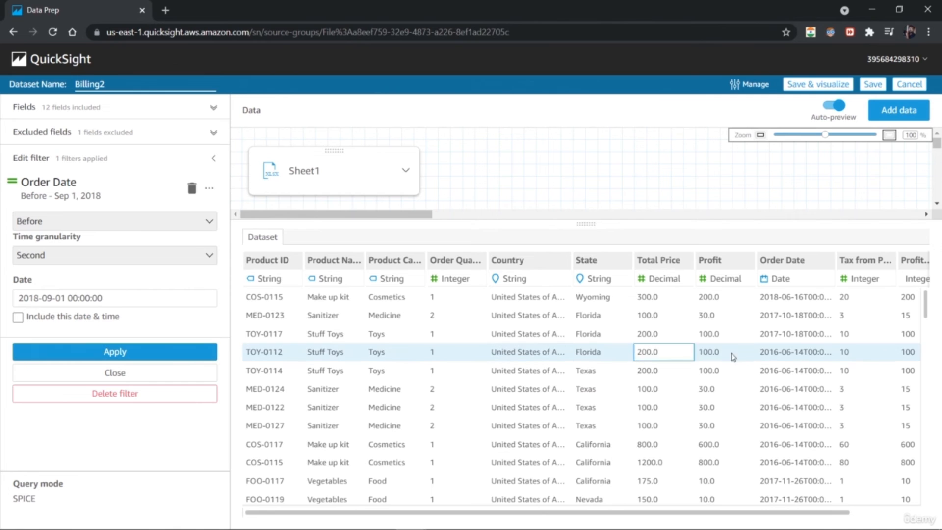
drag(926, 309, 918, 327)
drag(920, 379, 921, 247)
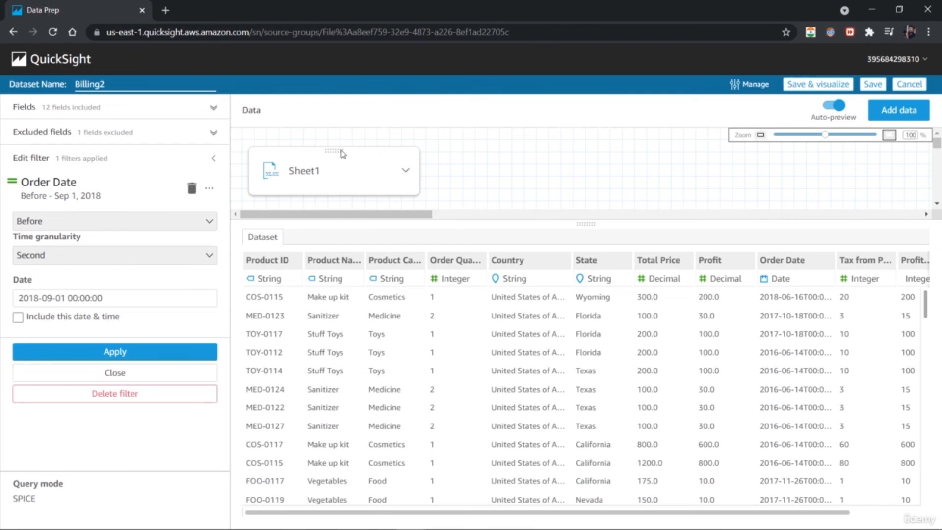
click(127, 301)
click(129, 321)
click(129, 322)
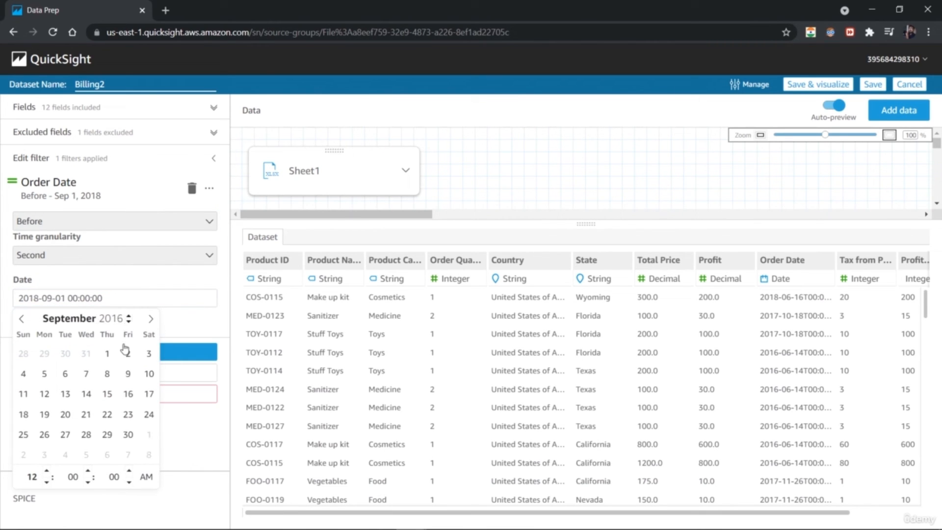
click(107, 353)
click(145, 353)
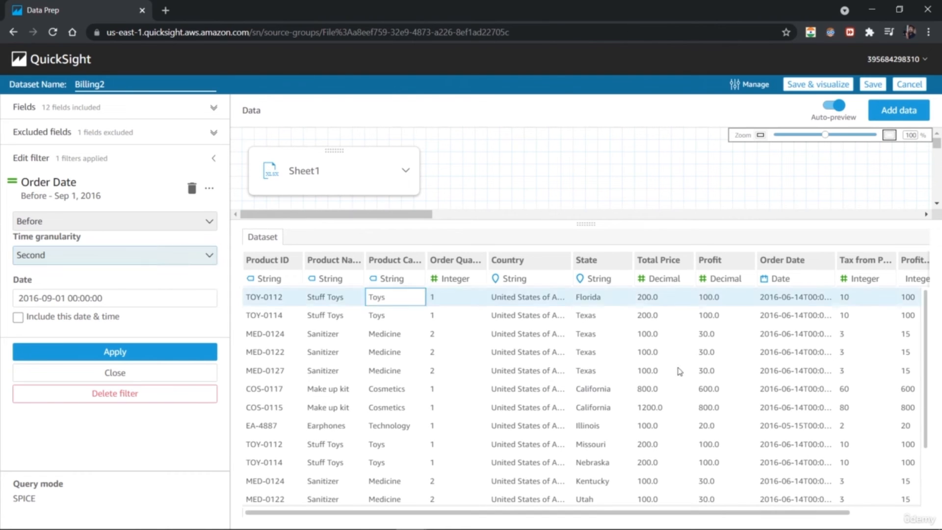
drag(925, 375, 934, 335)
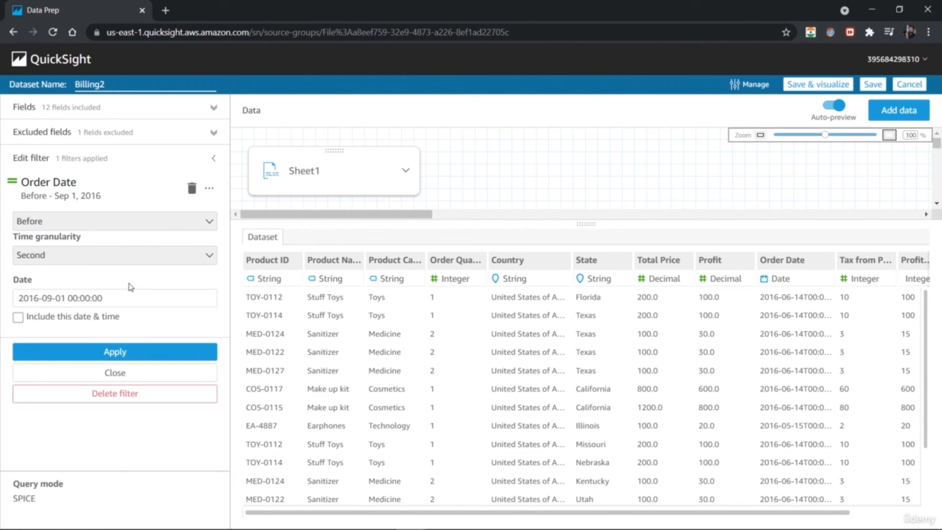
click(116, 353)
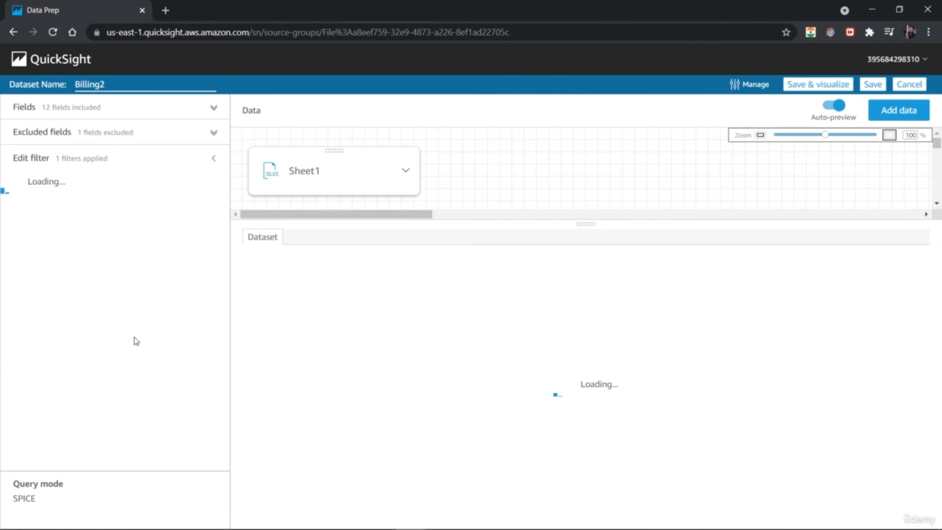
click(214, 160)
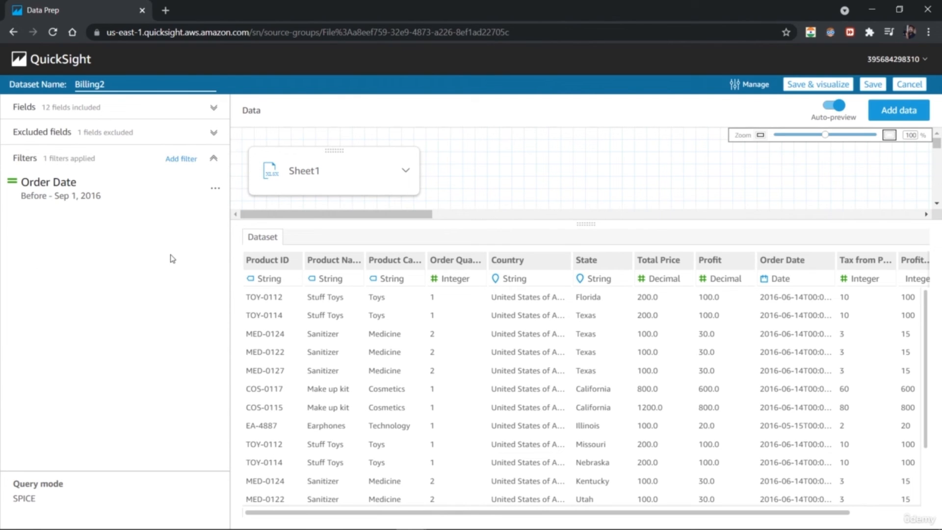
Add a Product Name filter with a custom filter list containing Sanitizer and Earphones.
click(182, 159)
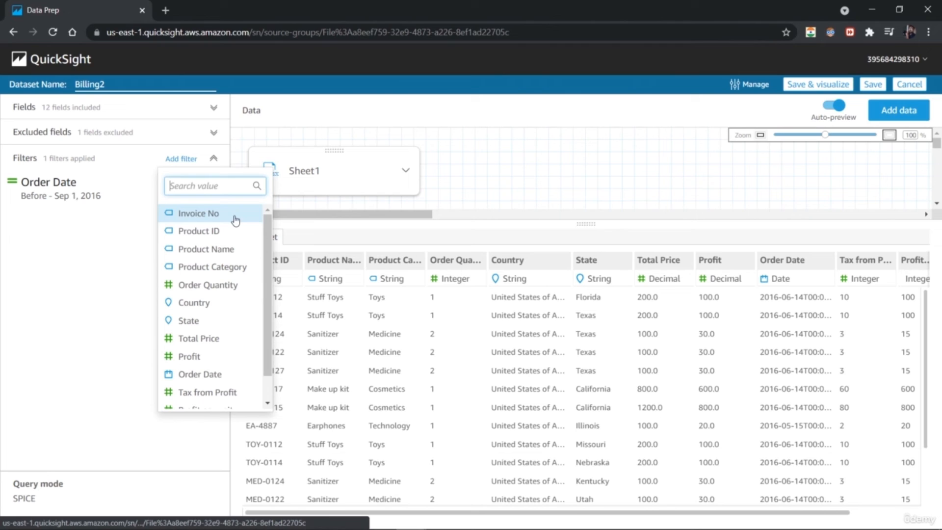
click(227, 249)
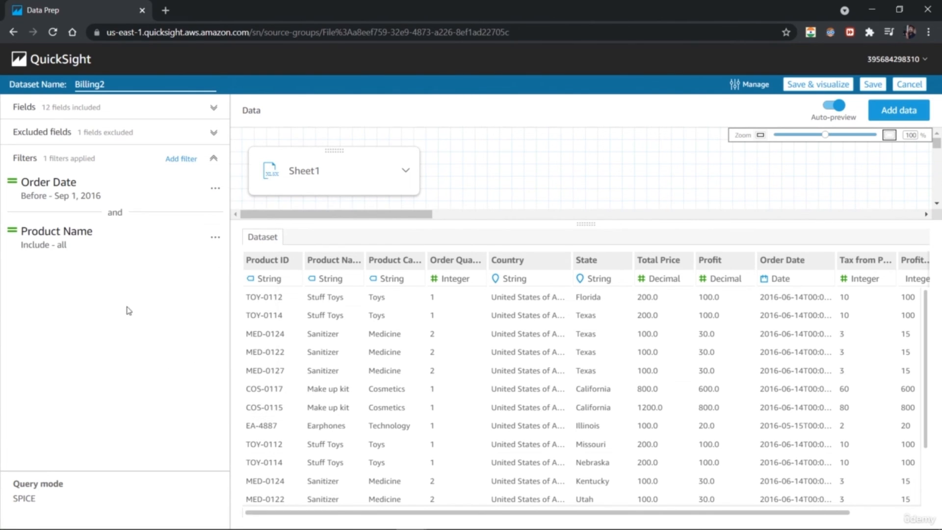
click(65, 248)
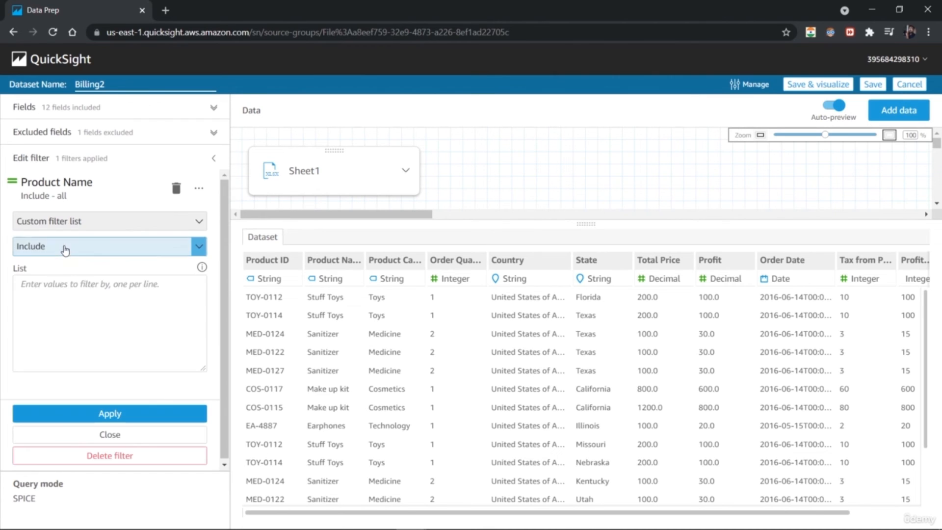
click(146, 300)
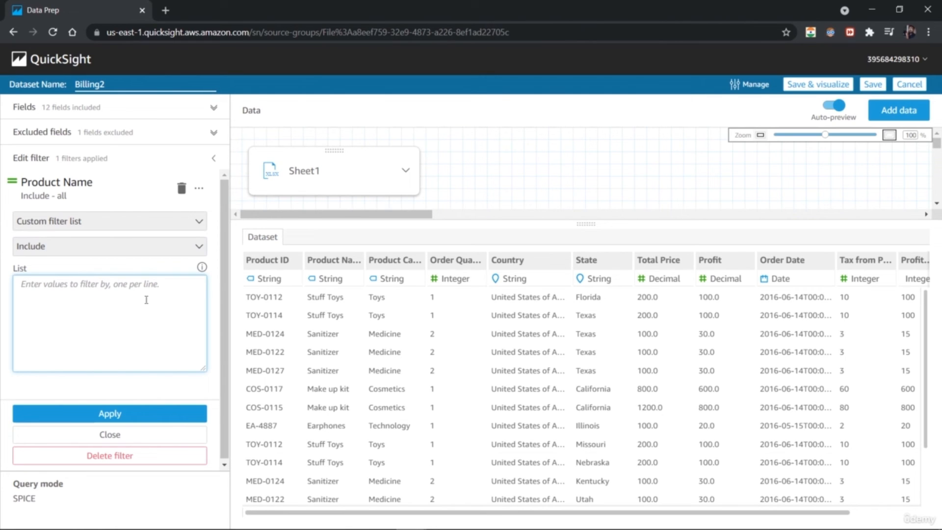
text(Sanitizer)
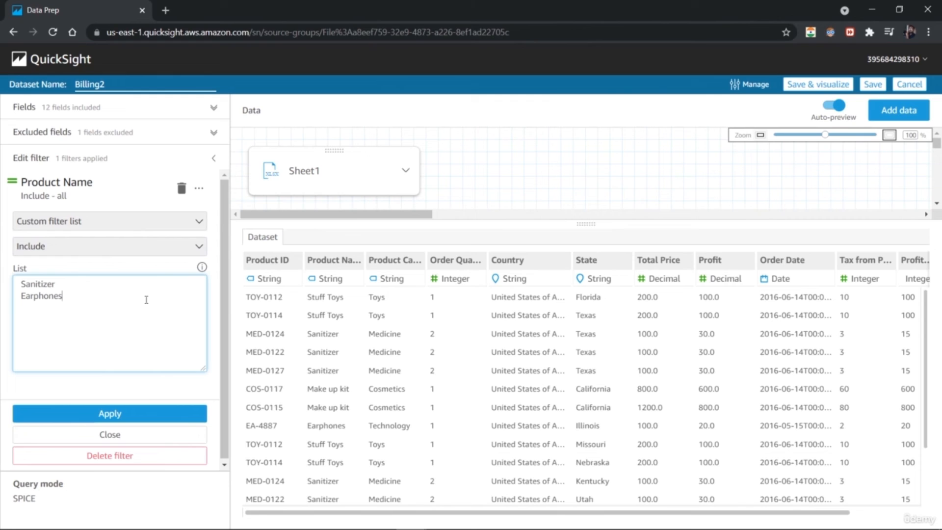
Set the Product Name filter to Exclude the listed products and apply it.
click(199, 246)
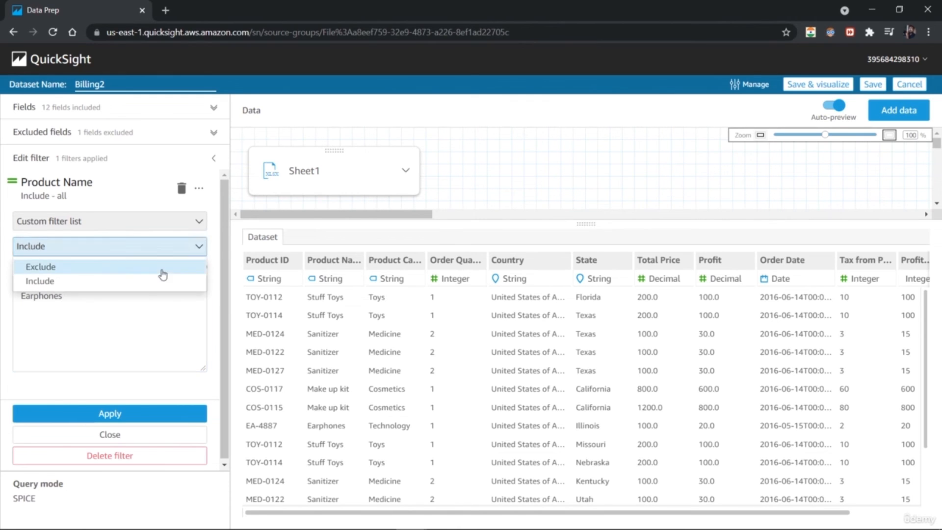
click(144, 270)
click(110, 416)
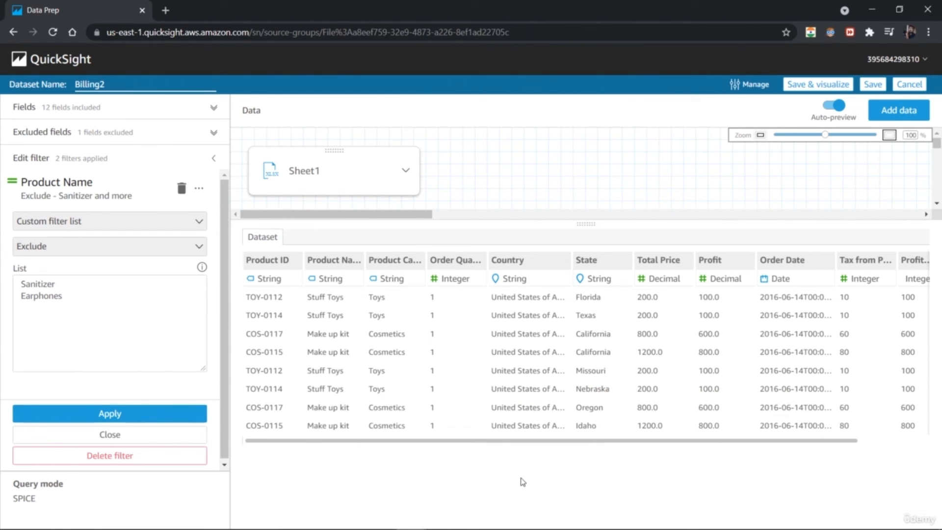
Switch the Product Name filter to Include the listed products, apply it and return to the filter list.
click(199, 246)
click(147, 281)
click(134, 420)
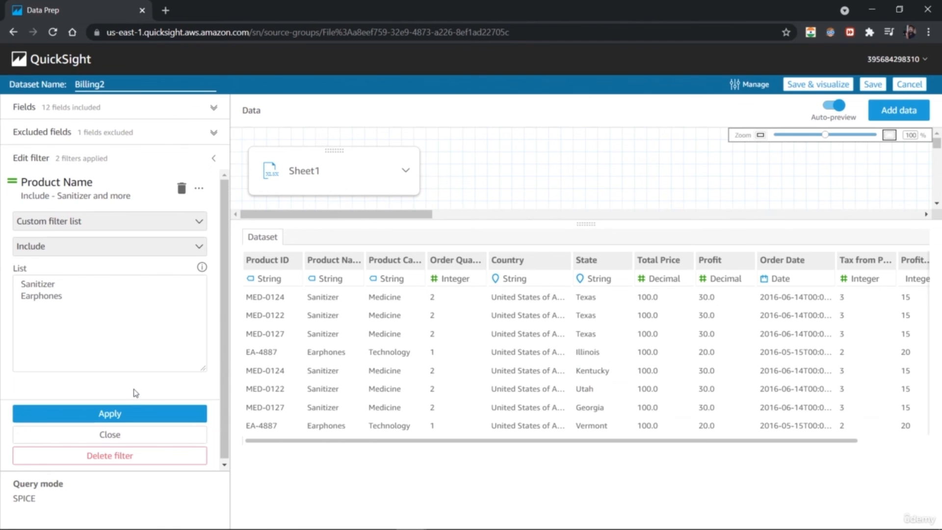
click(135, 415)
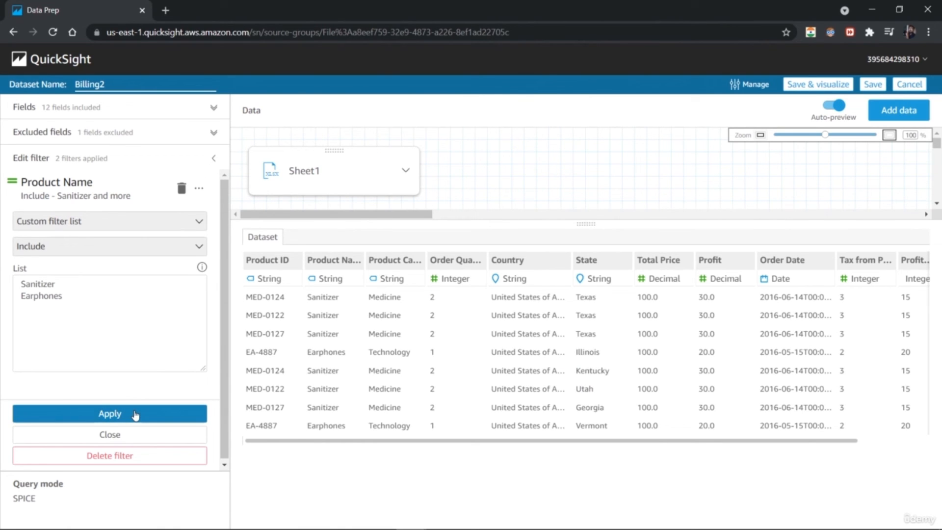
click(112, 417)
click(200, 224)
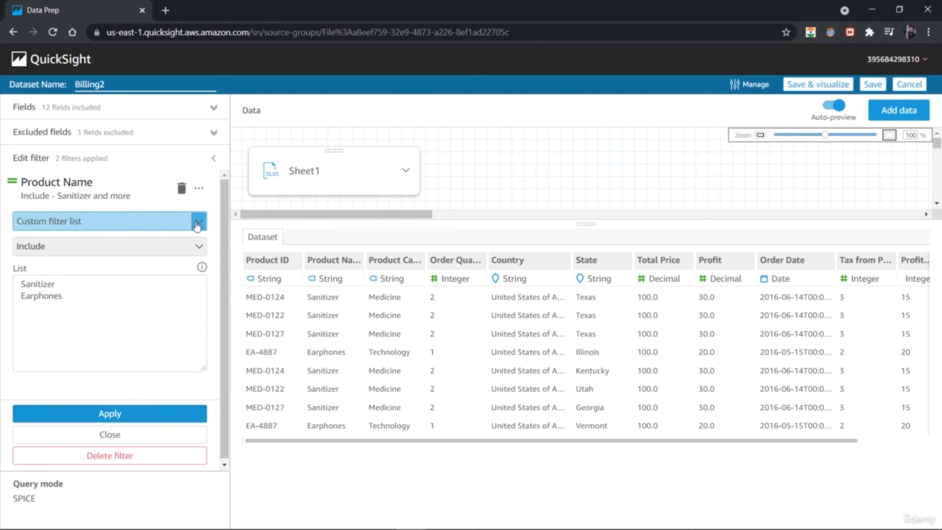
click(200, 222)
click(212, 160)
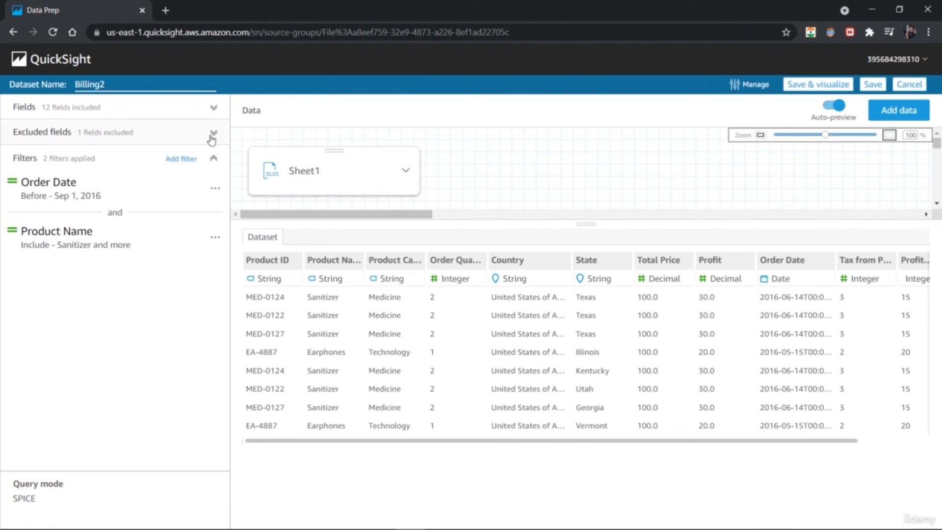
Review the included fields, excluded fields and filters, and disable the Product Name filter.
click(214, 106)
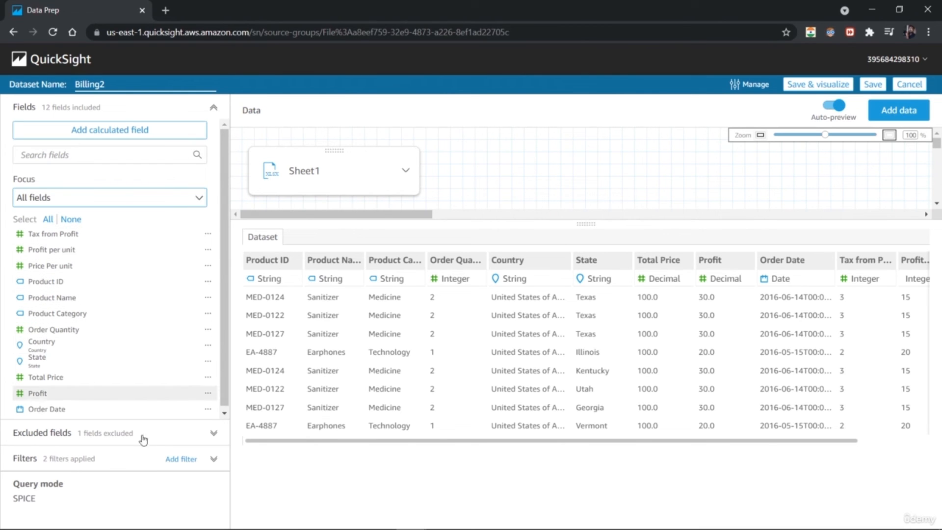
click(212, 460)
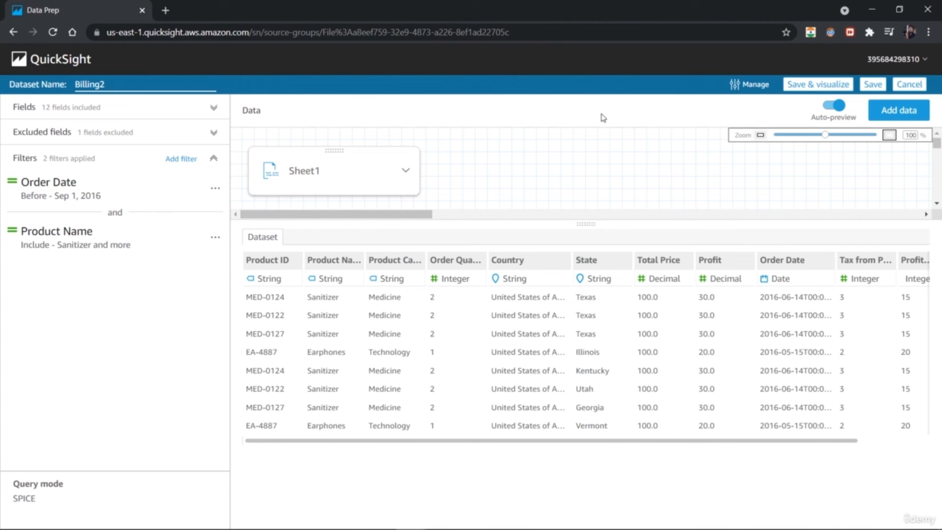
click(213, 109)
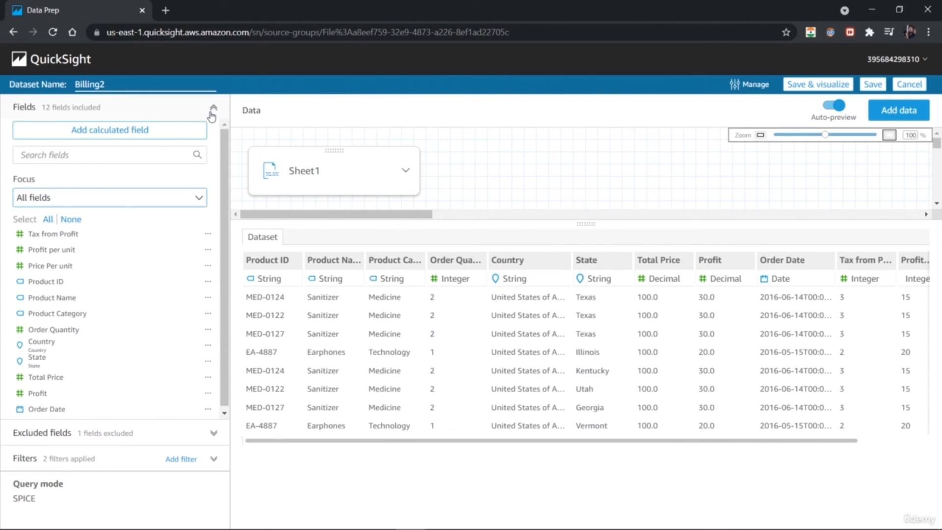
click(213, 433)
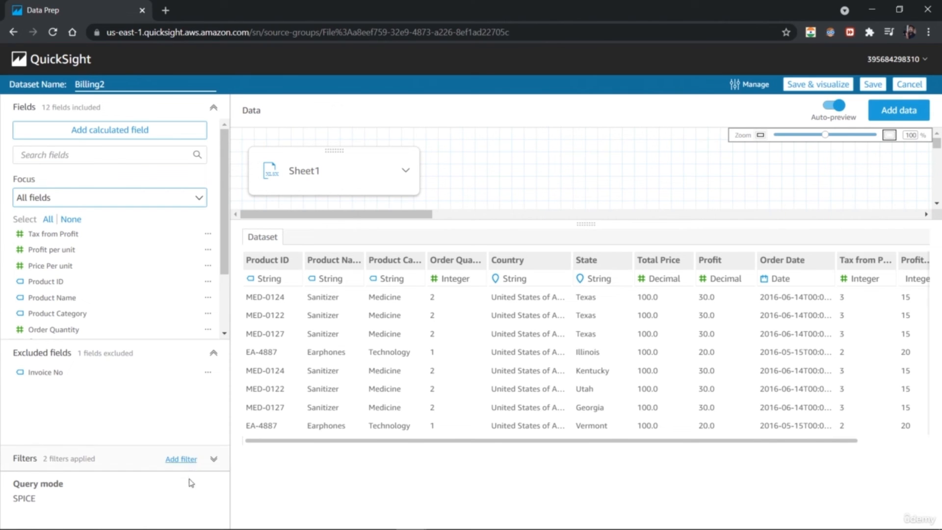
click(213, 460)
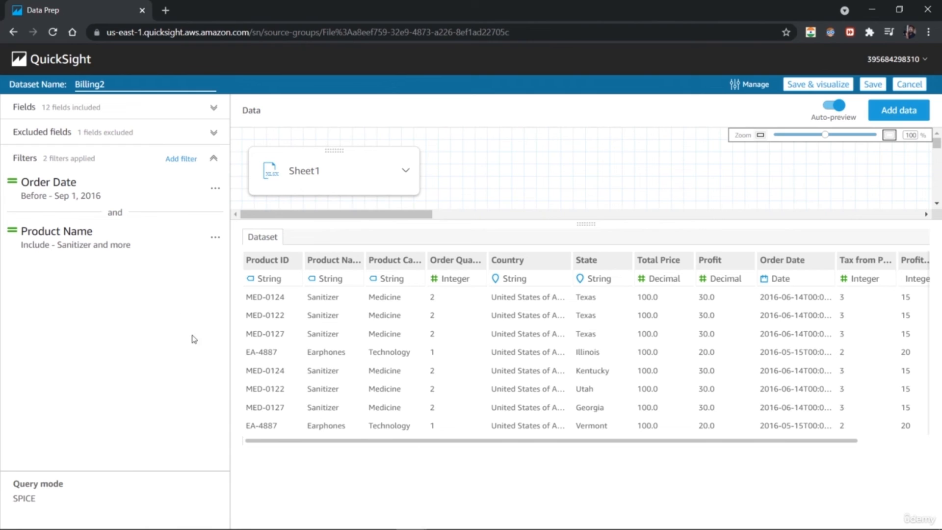
click(214, 241)
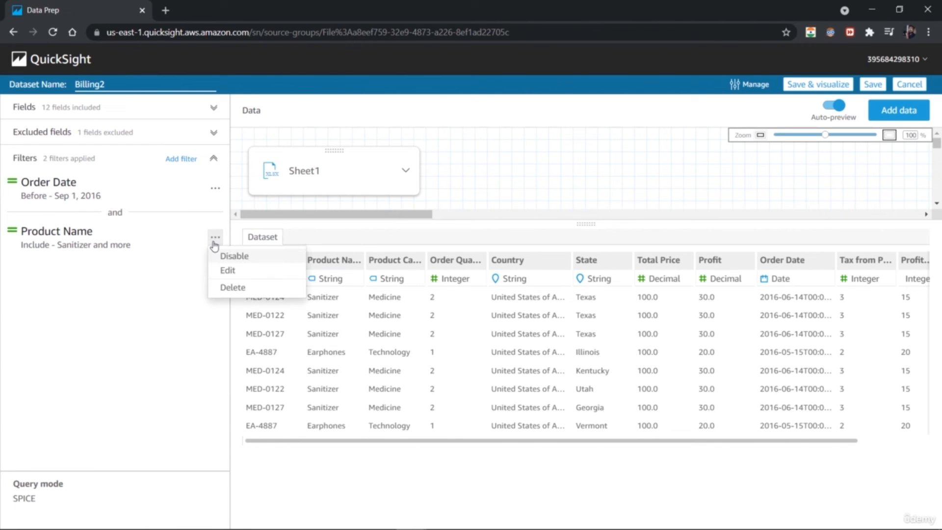
click(228, 255)
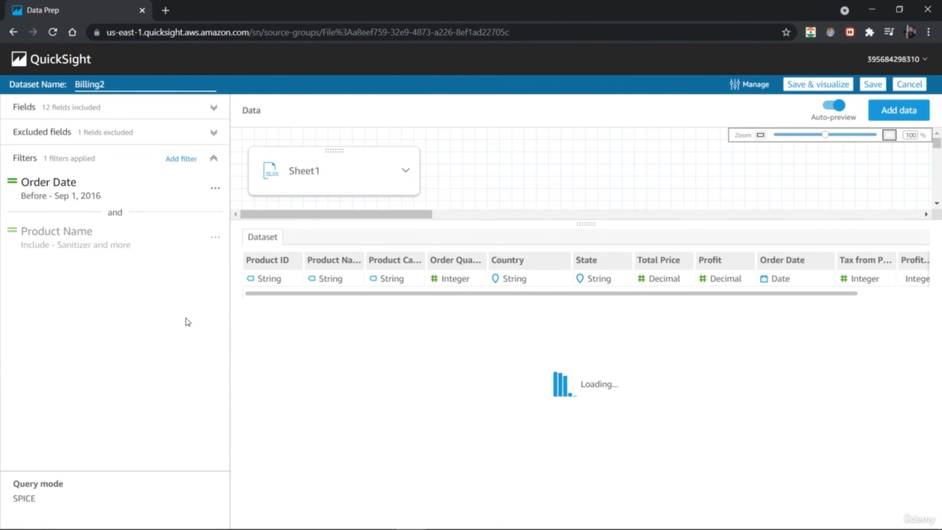
click(215, 189)
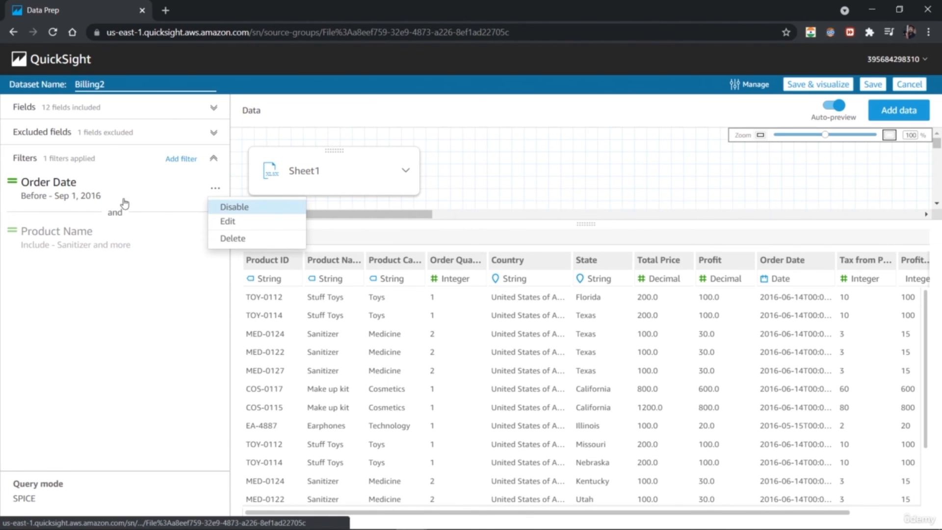
click(69, 194)
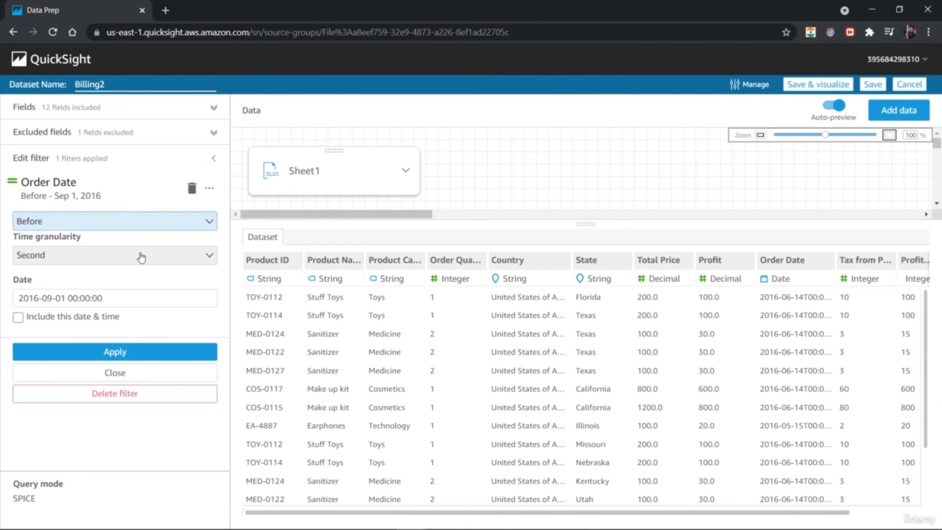
click(107, 297)
click(128, 316)
click(128, 315)
click(128, 316)
click(128, 316)
click(66, 353)
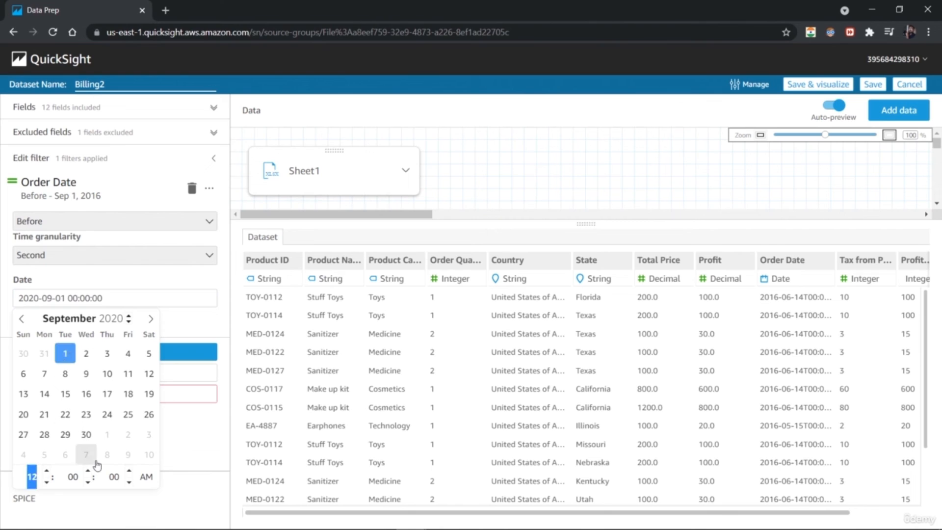
click(193, 323)
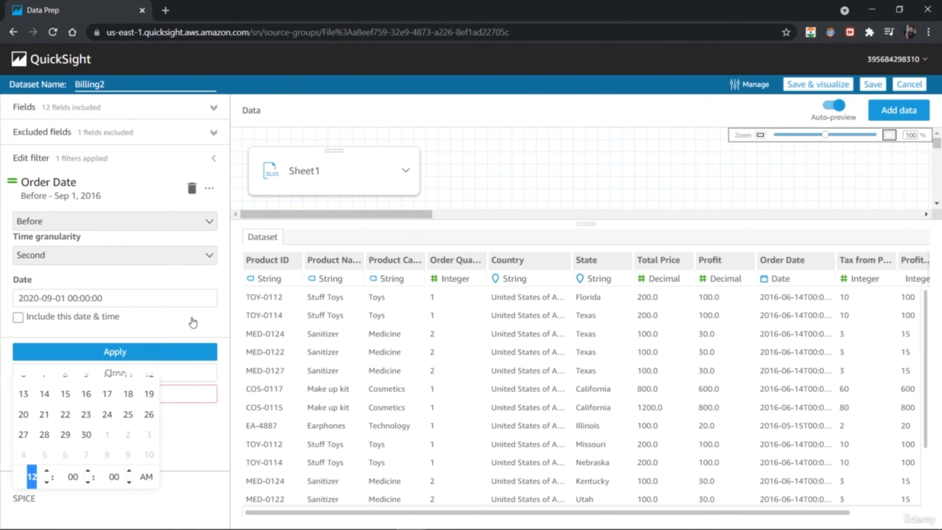
click(18, 316)
click(138, 348)
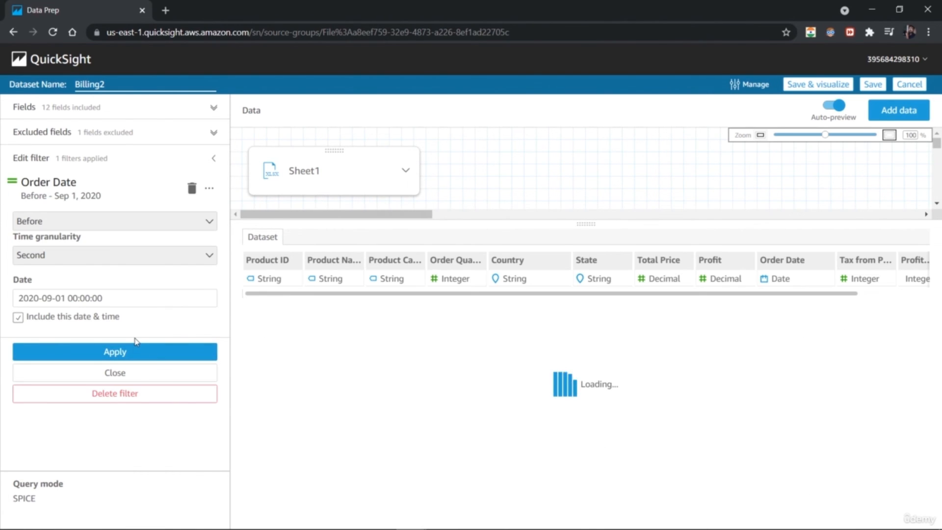
drag(926, 303, 908, 297)
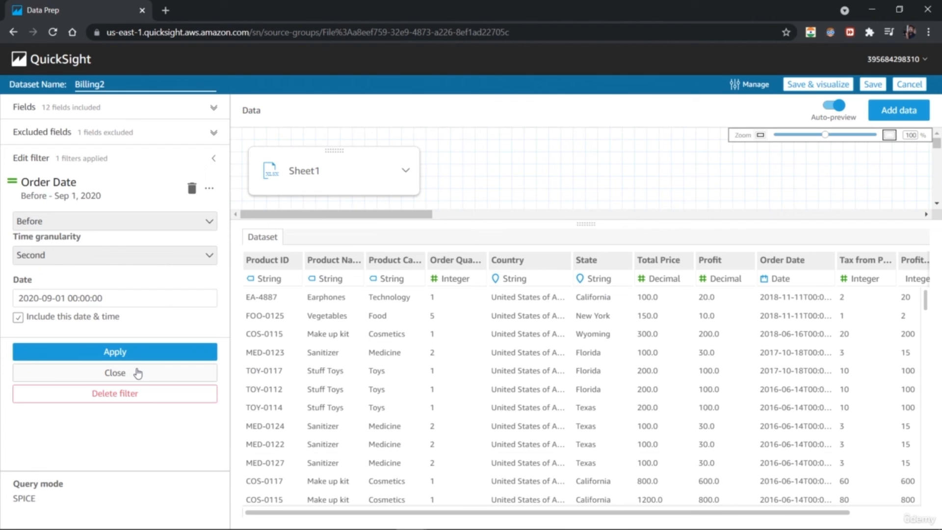
click(213, 159)
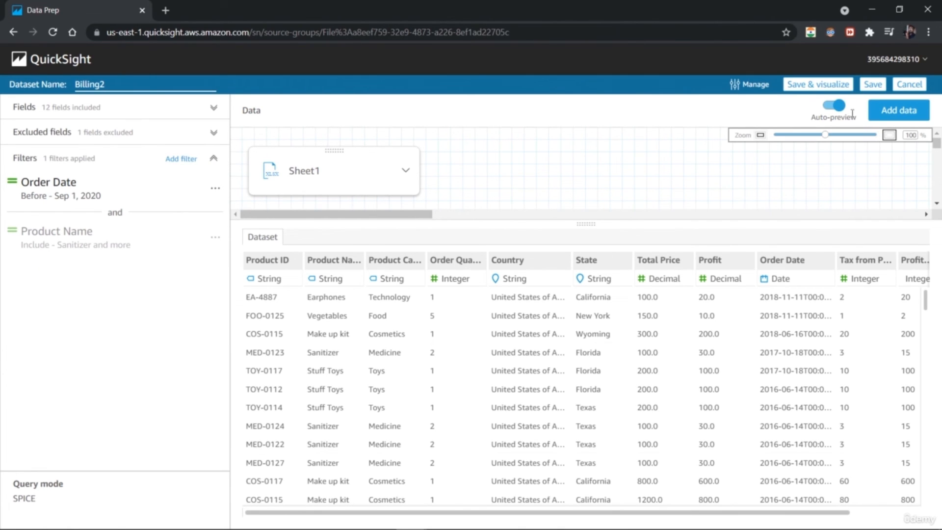
Save the Billing2 dataset and open it for visualization in a new analysis.
click(833, 89)
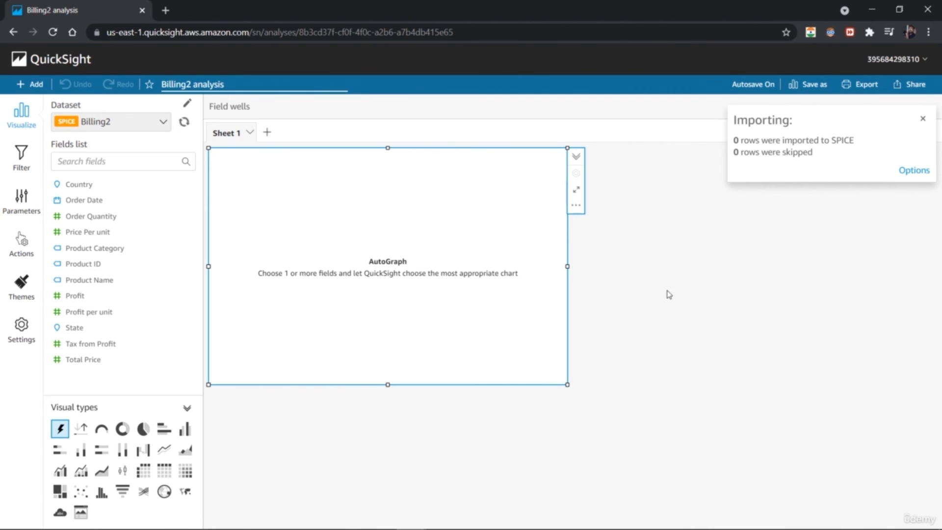
click(659, 333)
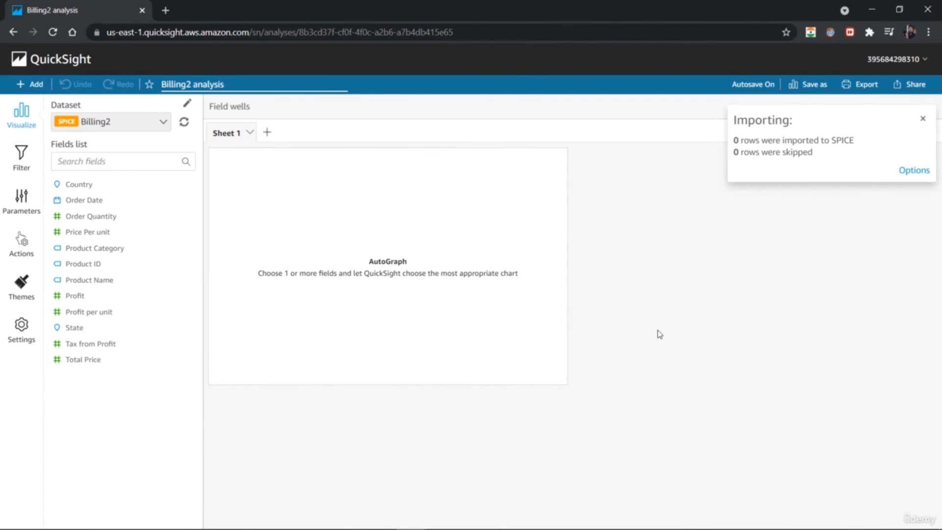
Plot the sum of Profit by Country in the empty AutoGraph visual.
click(401, 277)
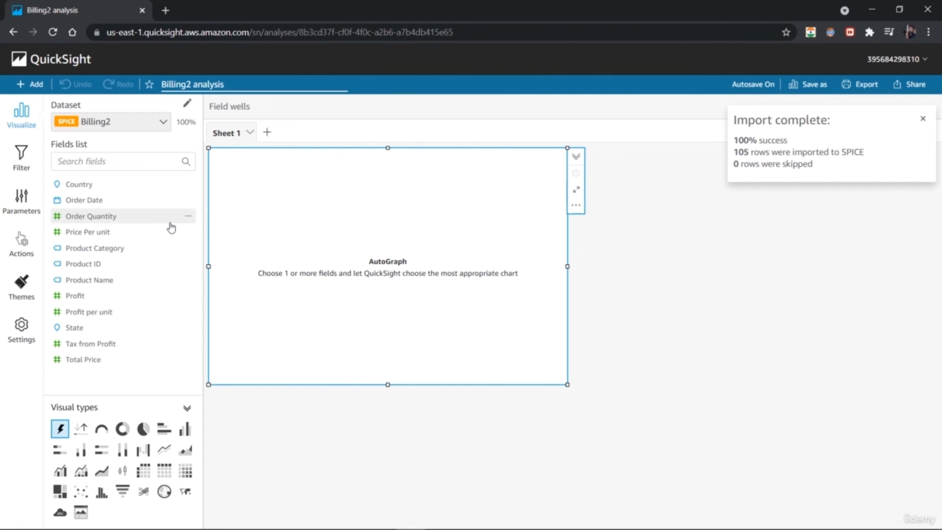
click(118, 189)
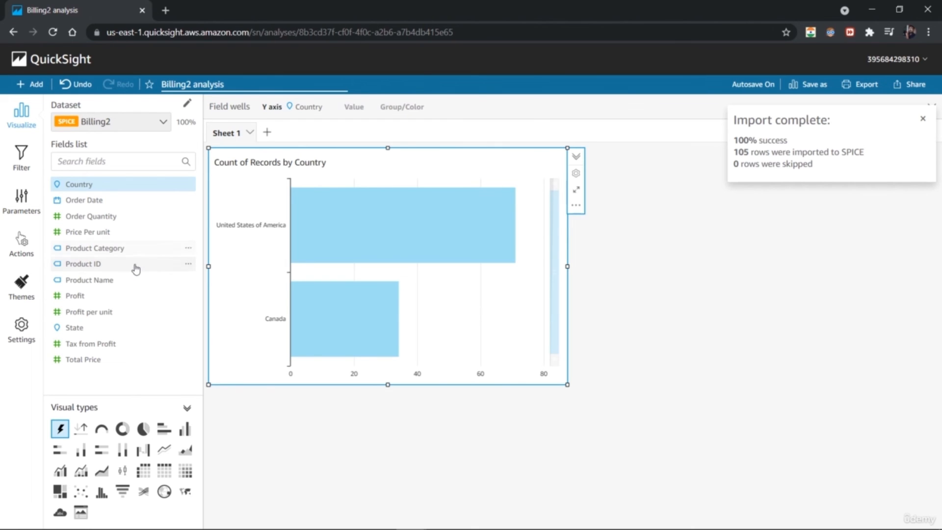
click(121, 298)
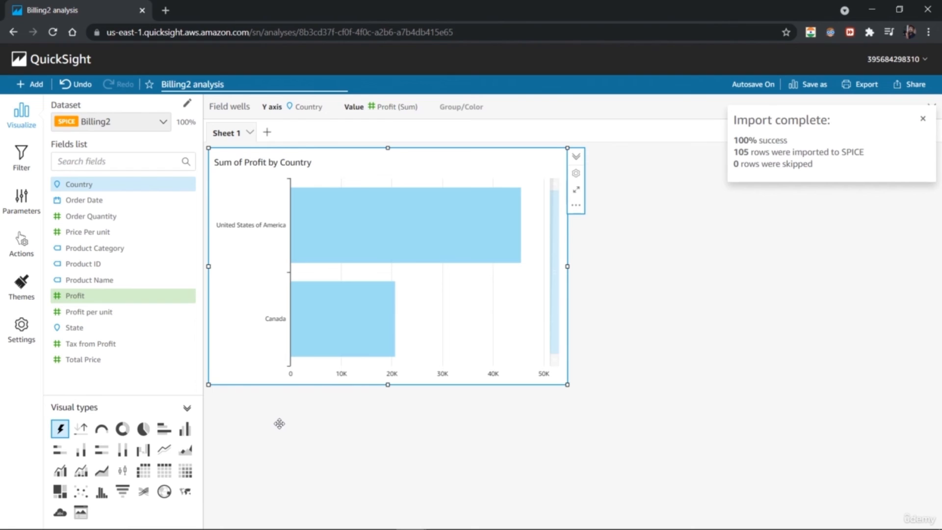
Duplicate the Sum of Profit by Country bar chart on Sheet 1.
click(725, 383)
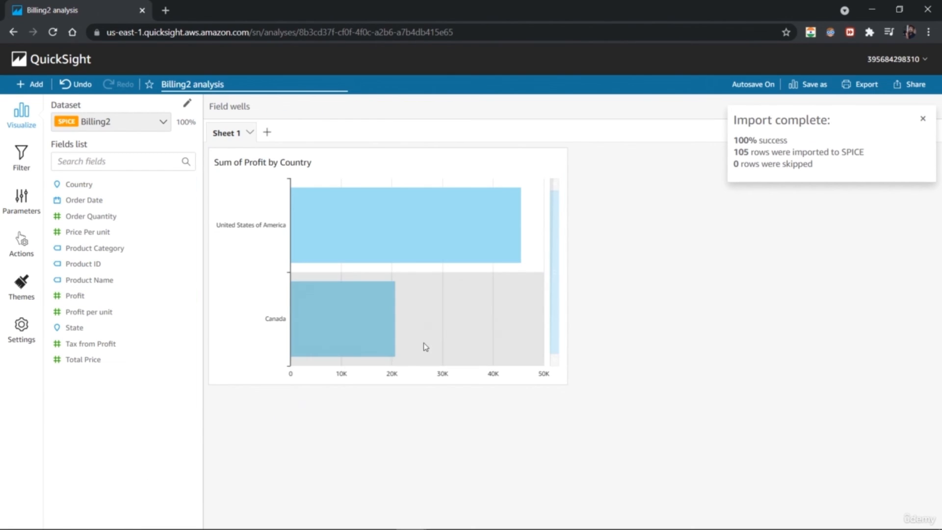
click(228, 362)
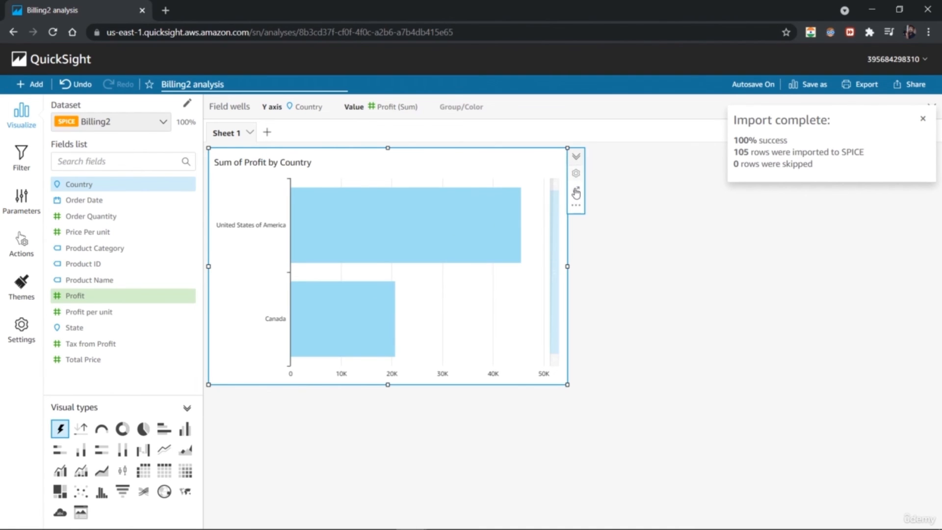
click(576, 210)
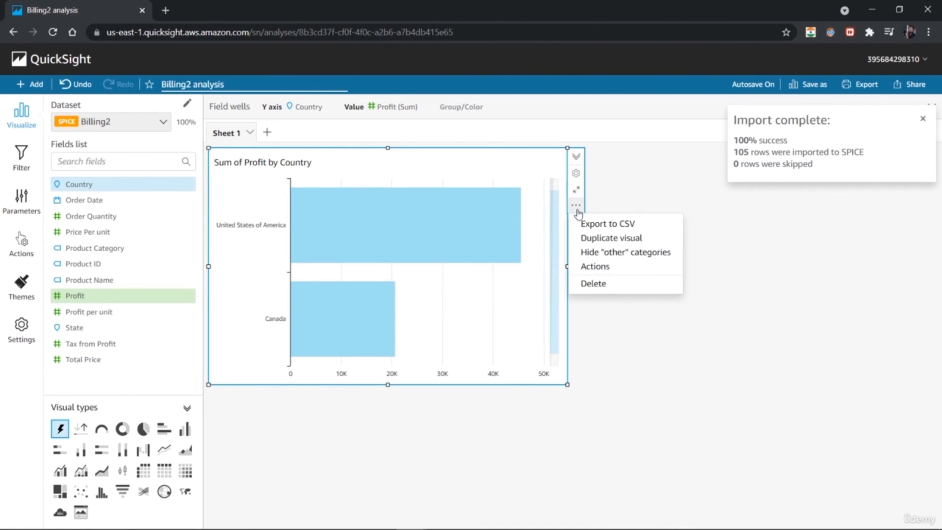
click(616, 238)
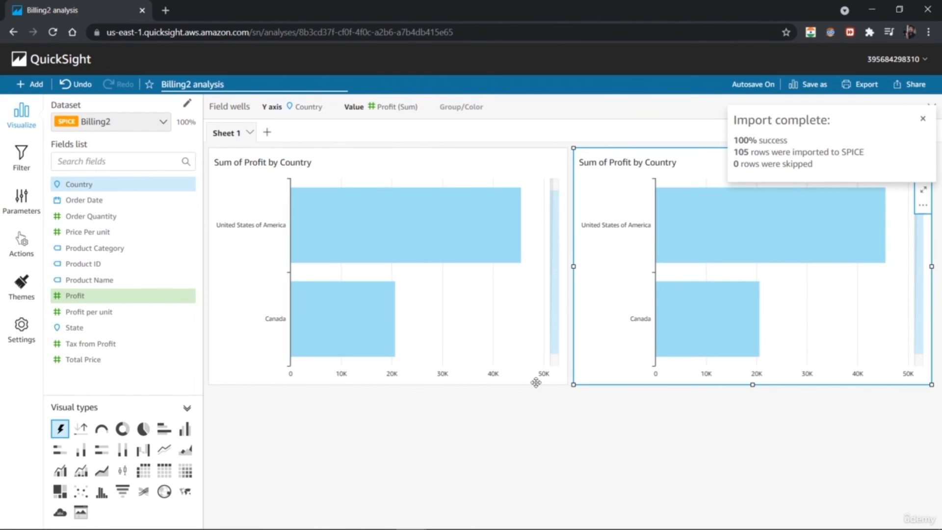
Show the duplicated Profit by Country visual as a points-on-map chart and dismiss the import notification.
click(167, 492)
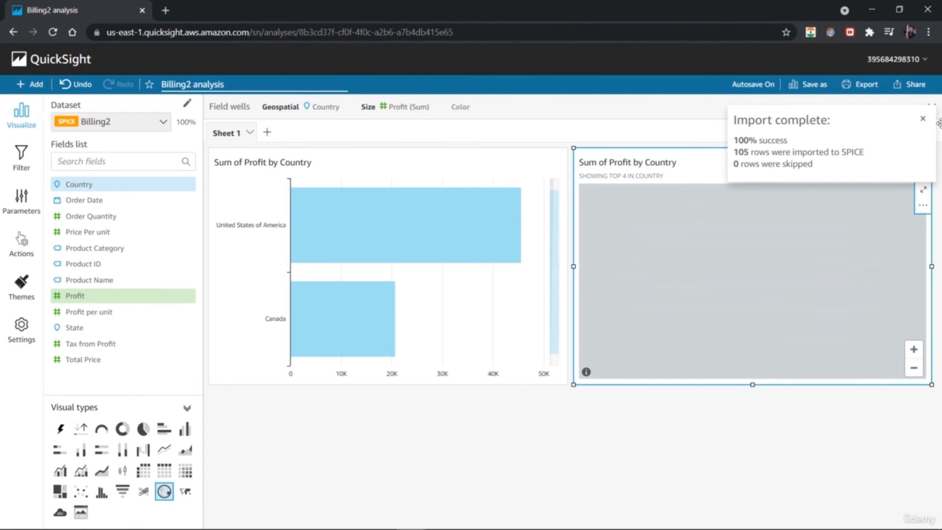
click(922, 118)
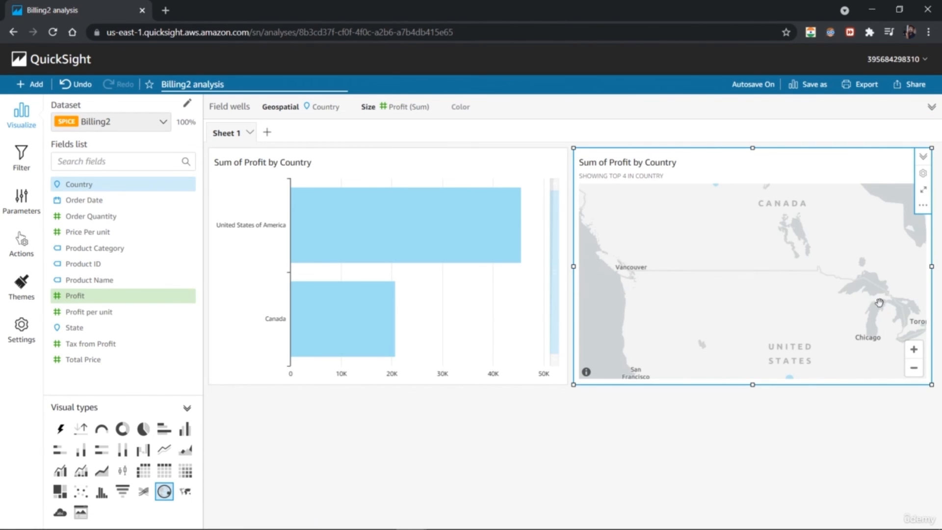
click(914, 369)
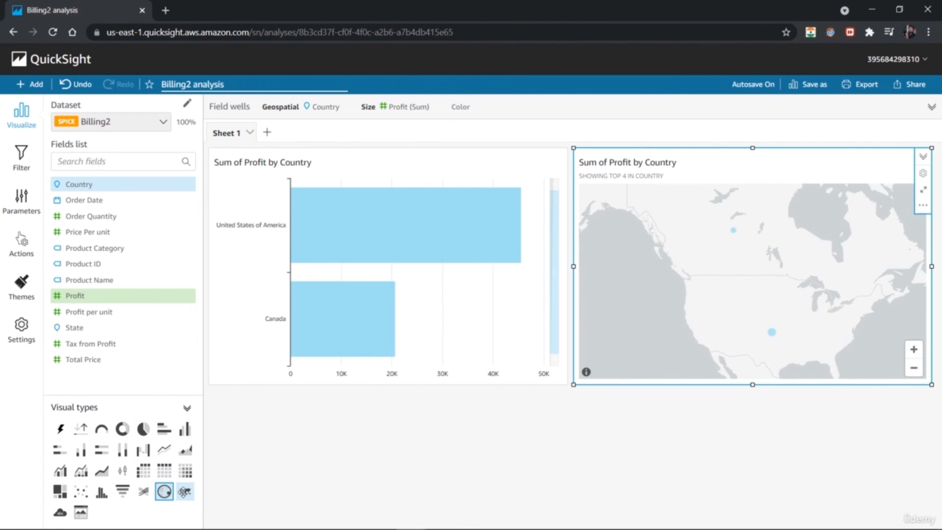
Change the duplicated visual to a filled map with Country as location and Profit (Sum) as color.
click(186, 489)
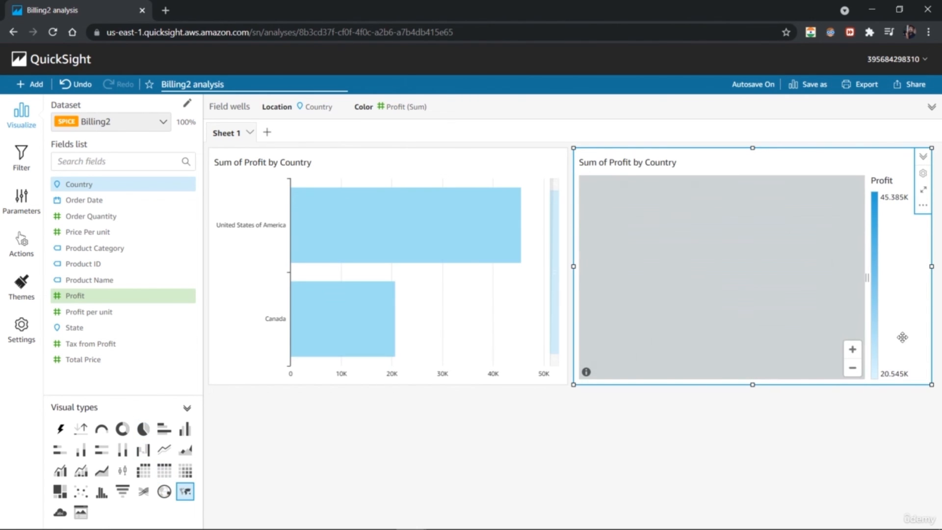
click(852, 369)
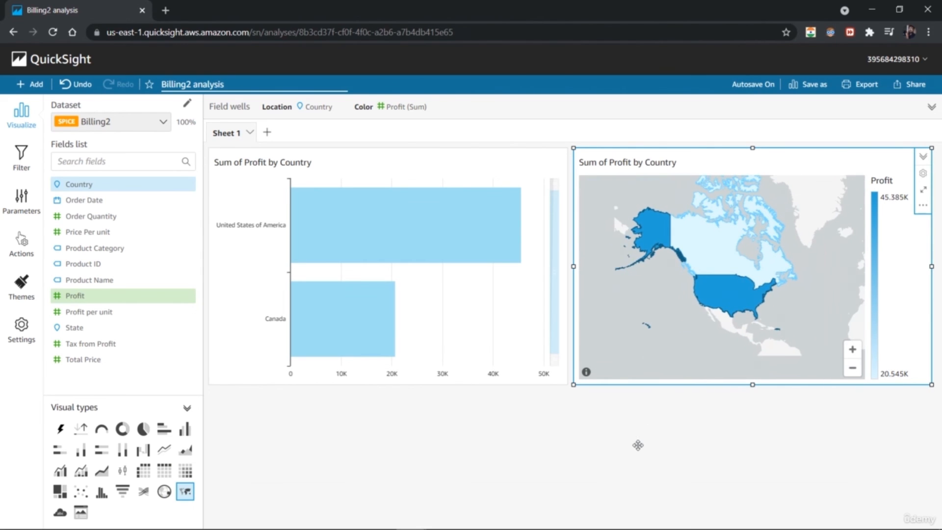
click(639, 450)
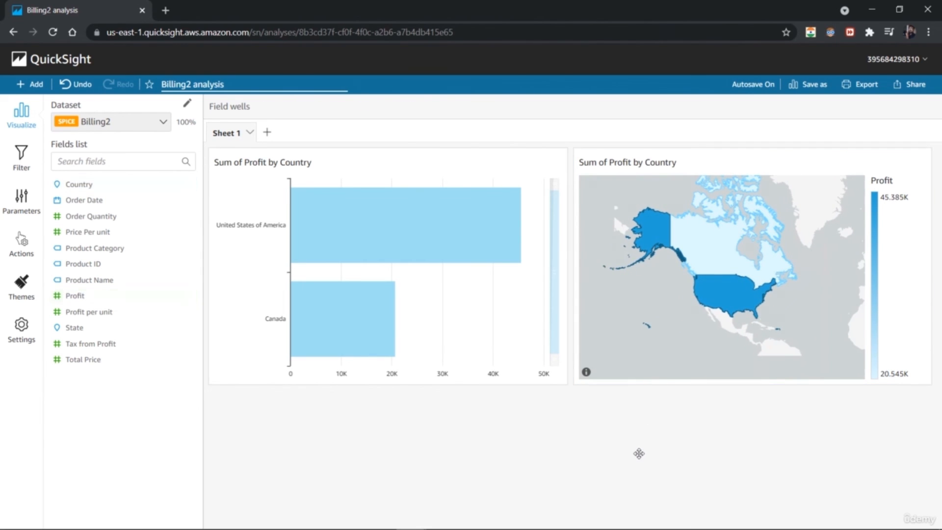
Check the Profit details and the focus and exclude options for the United States of America and Canada on the filled map.
click(692, 353)
mouse_move(726, 294)
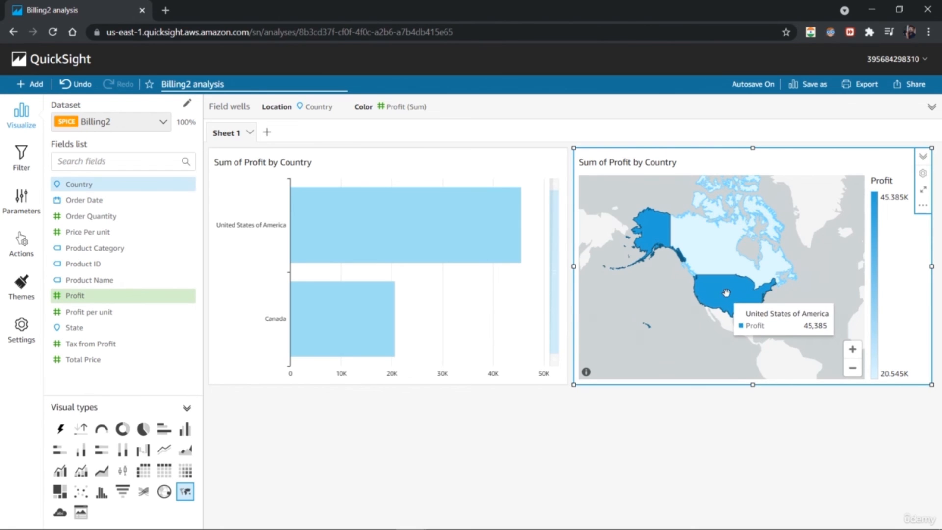
click(726, 292)
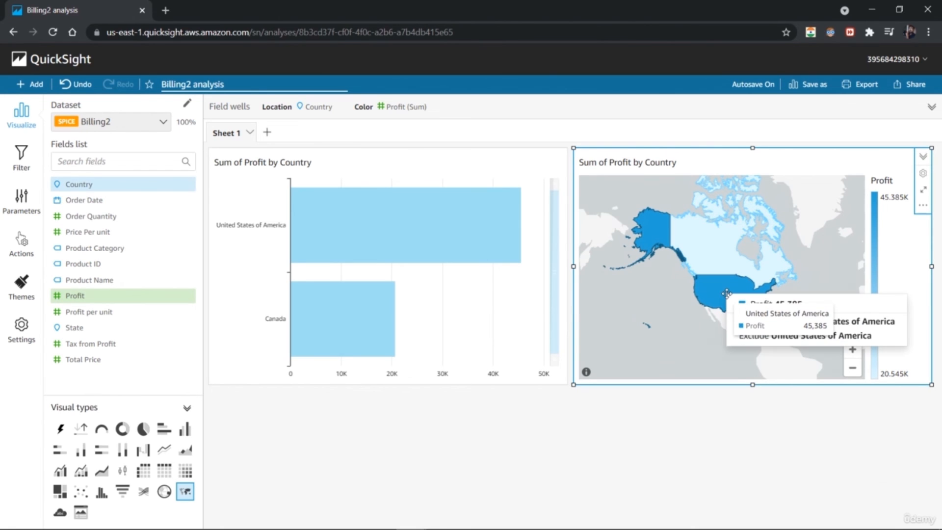
click(720, 258)
click(720, 258)
right_click(720, 258)
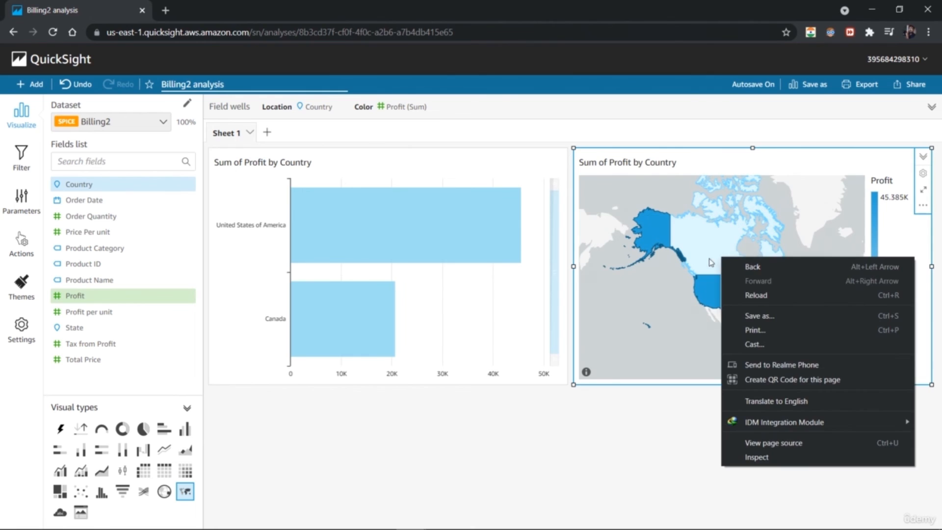
click(716, 260)
click(713, 257)
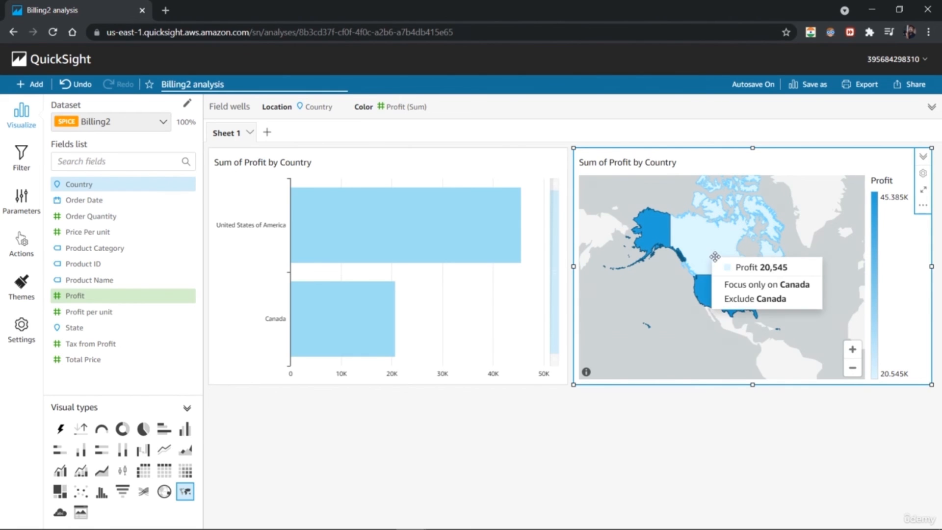
click(912, 264)
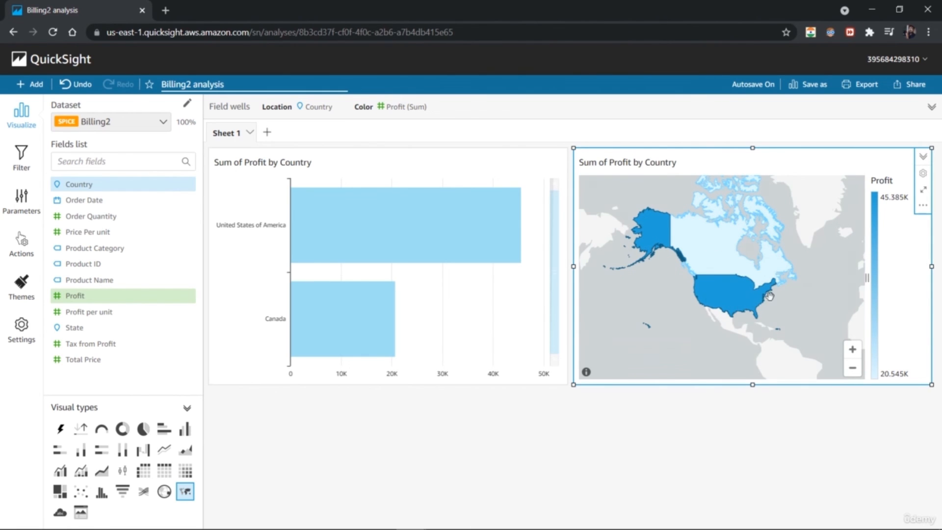
click(493, 416)
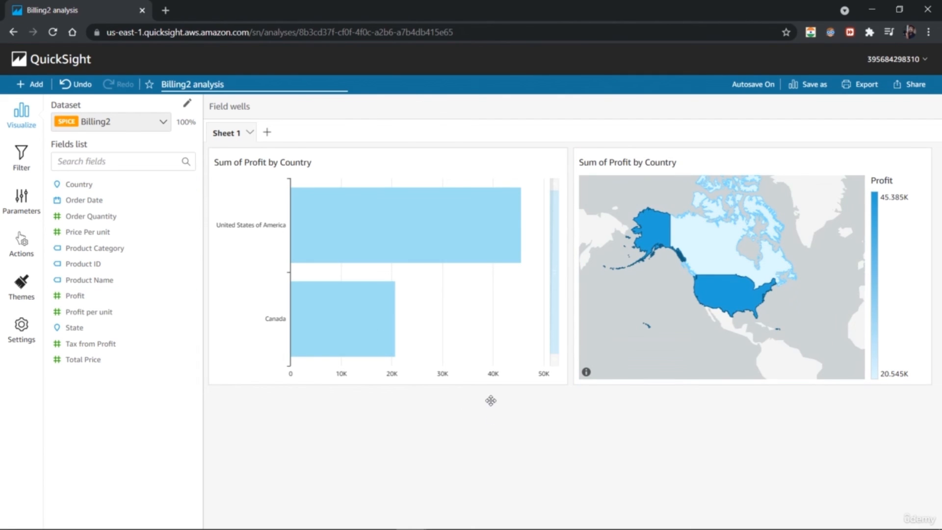
click(245, 336)
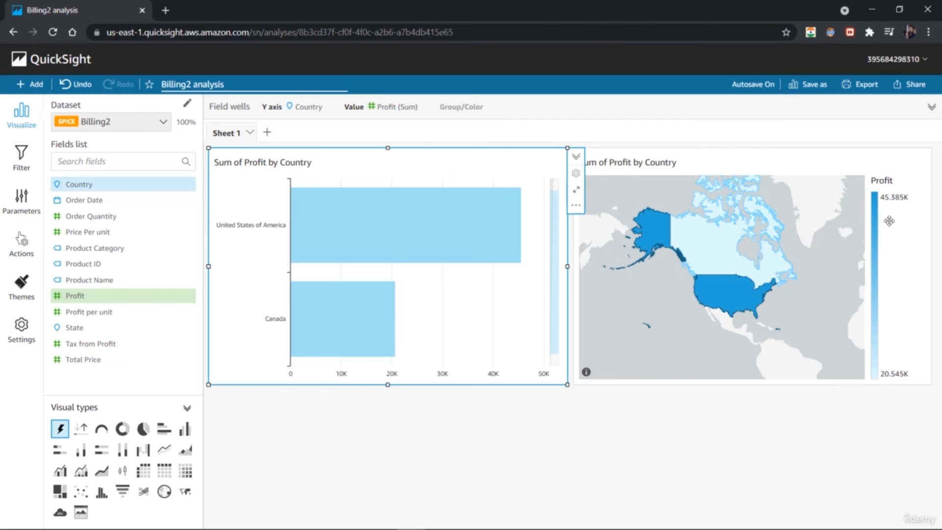
click(916, 247)
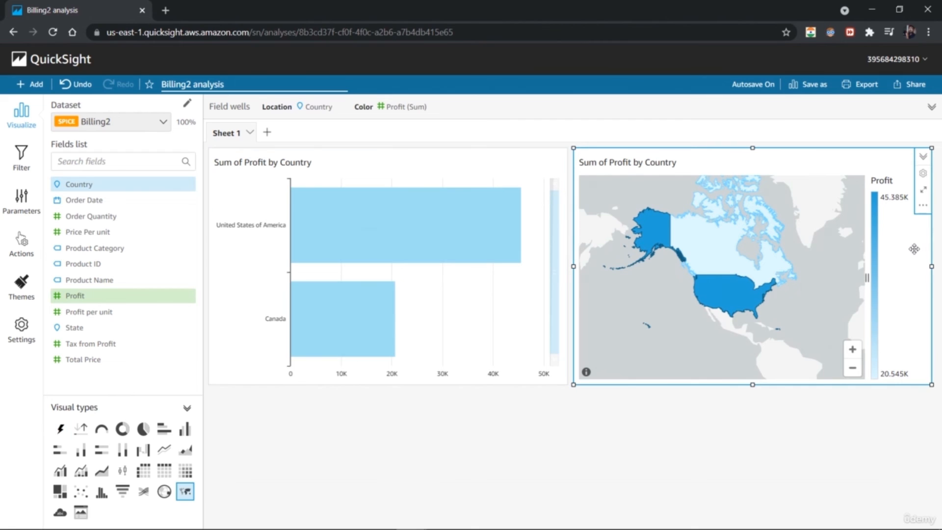
click(923, 206)
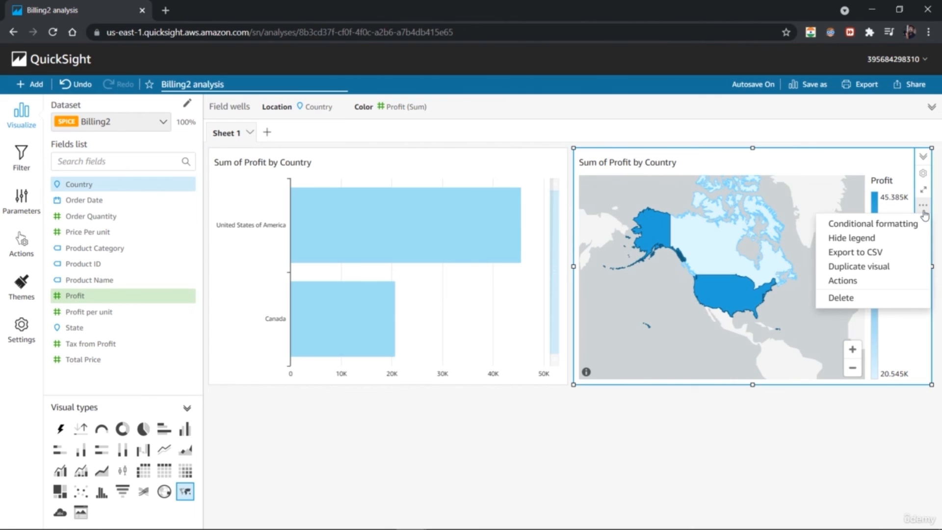
click(902, 336)
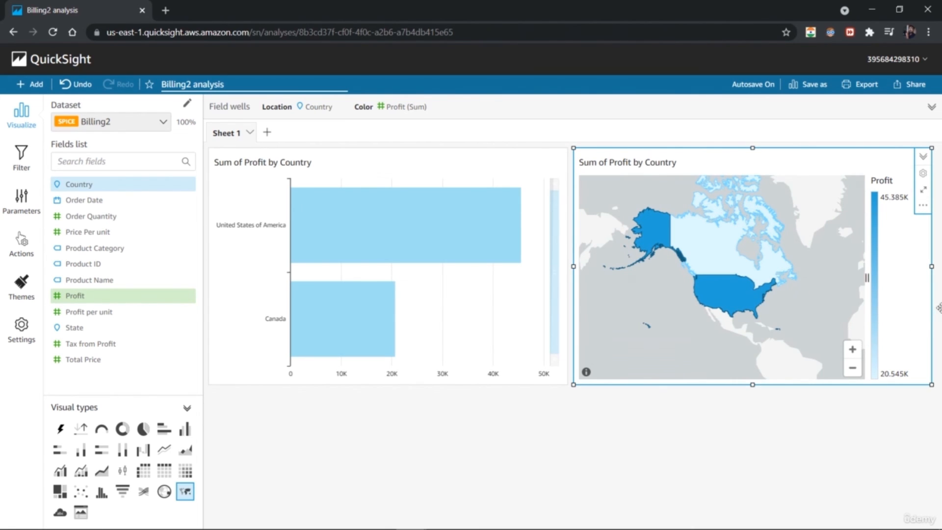
Add a background color rule for the Profit column in the filled map's conditional formatting.
click(922, 206)
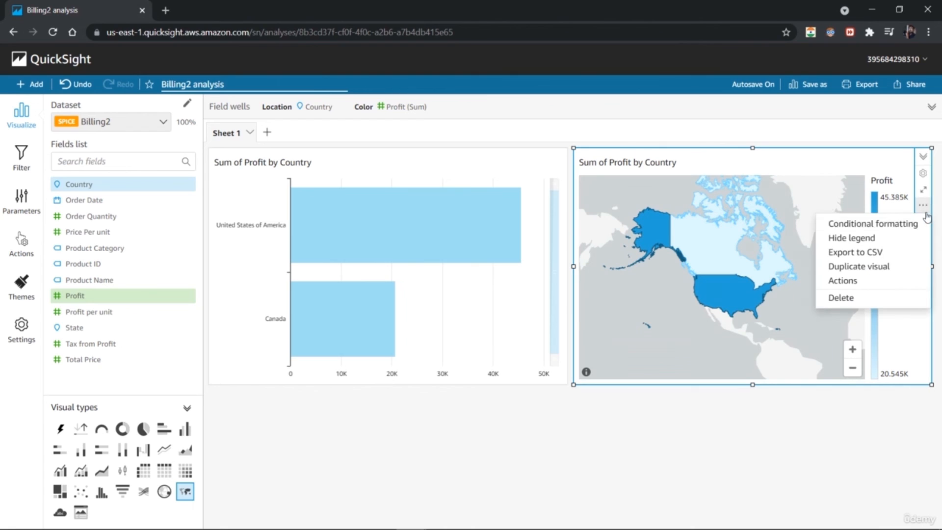
click(893, 226)
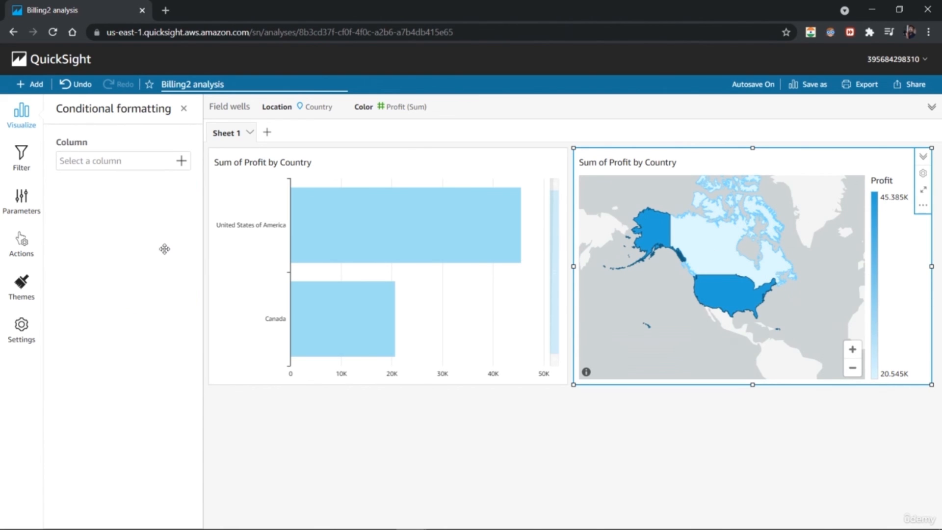
click(180, 160)
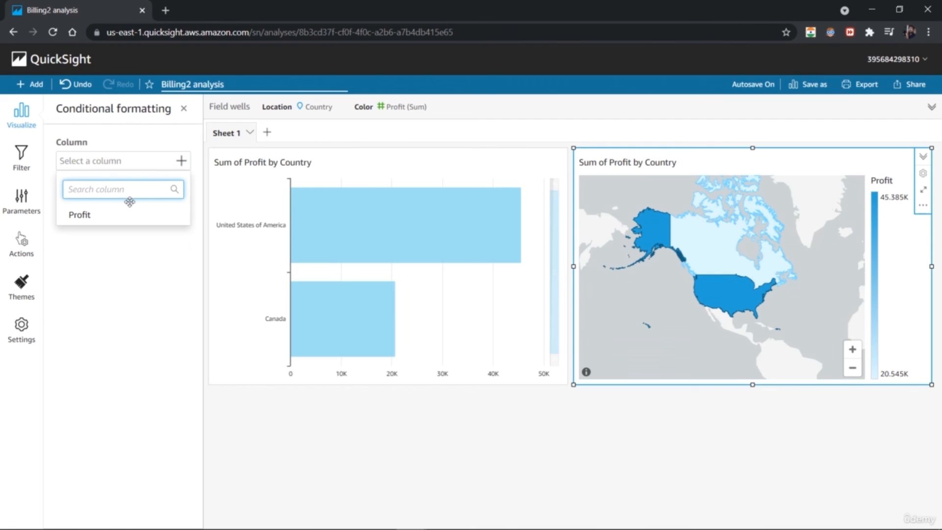
click(92, 218)
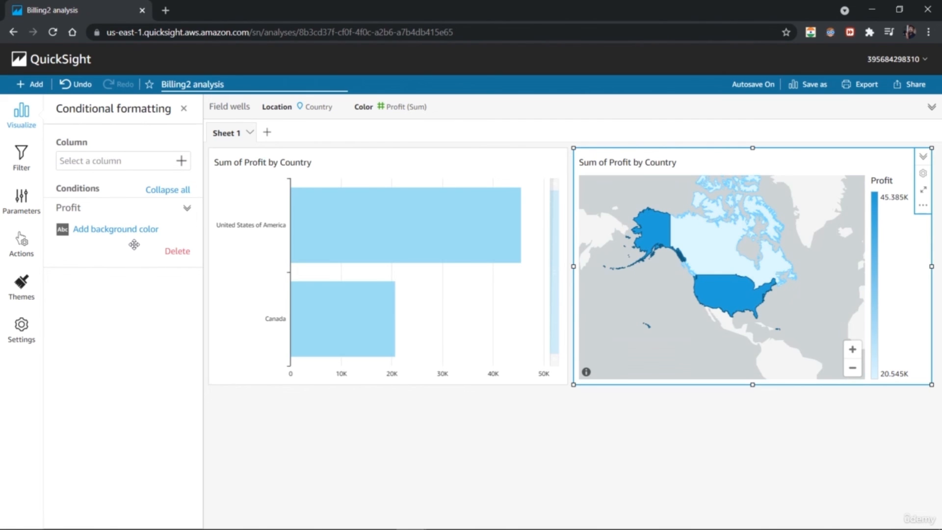
click(109, 229)
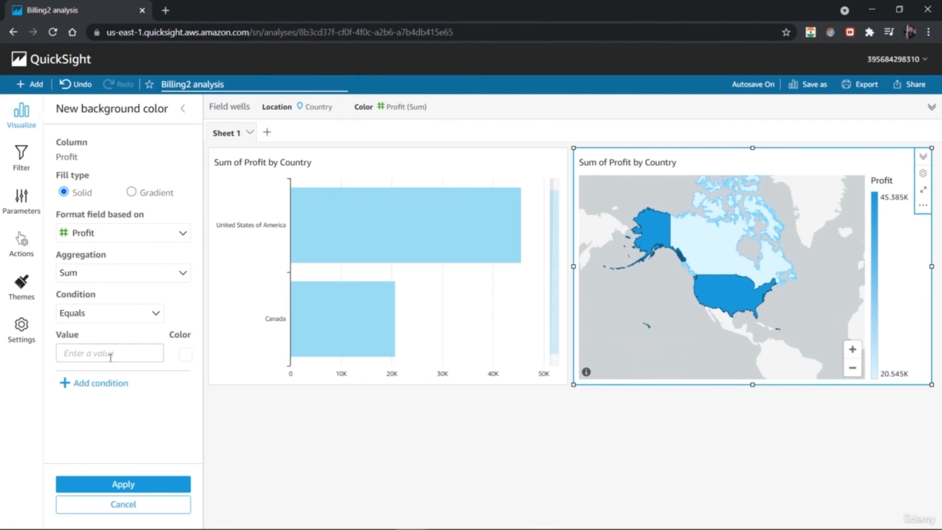
Set the solid background color condition to Profit sum Greater than 0 with an orange-red color and apply it.
click(148, 318)
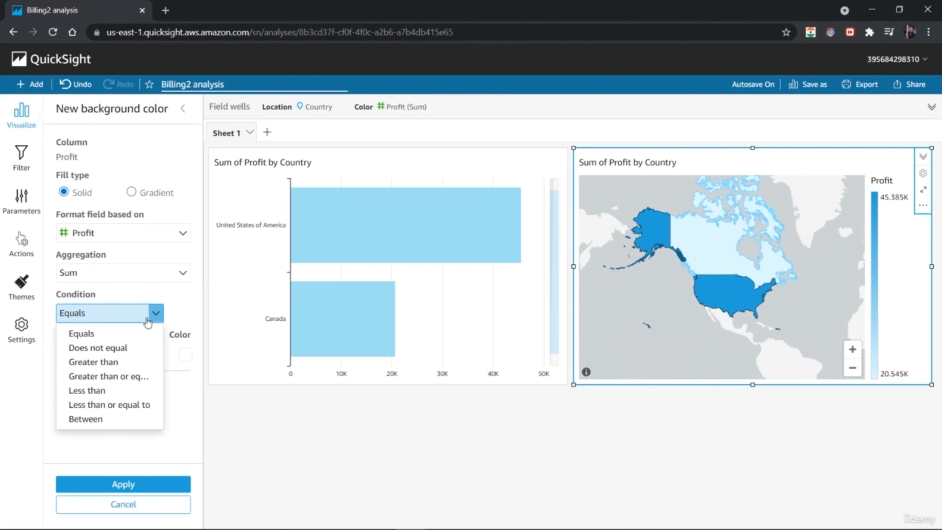
click(126, 363)
click(122, 355)
text(0)
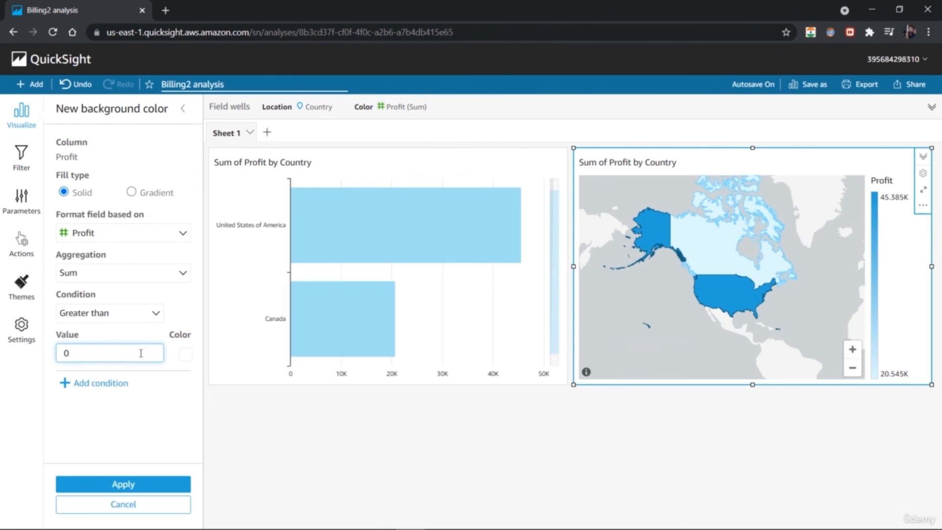
click(186, 354)
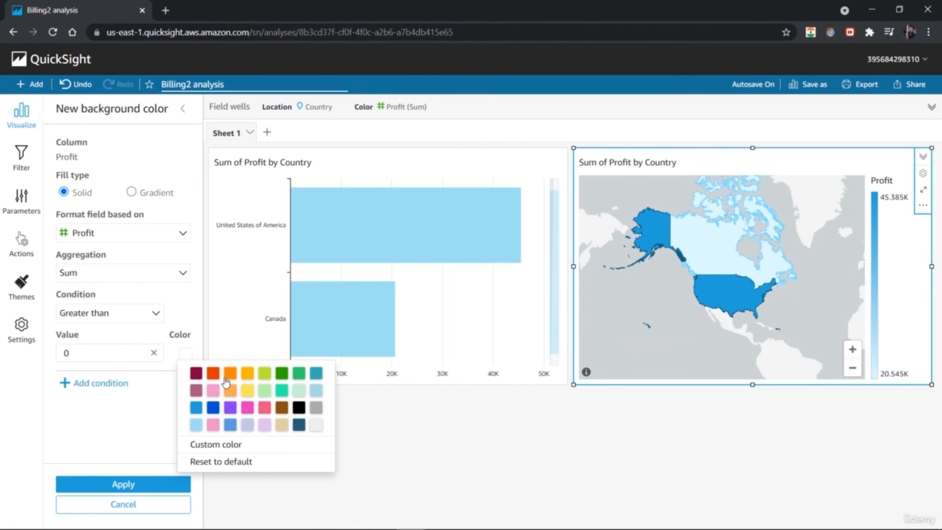
click(213, 374)
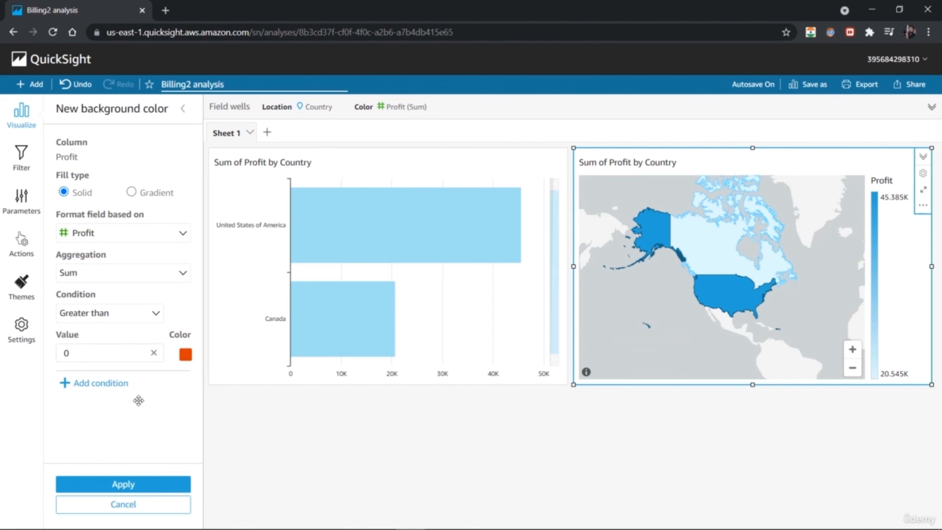
click(120, 483)
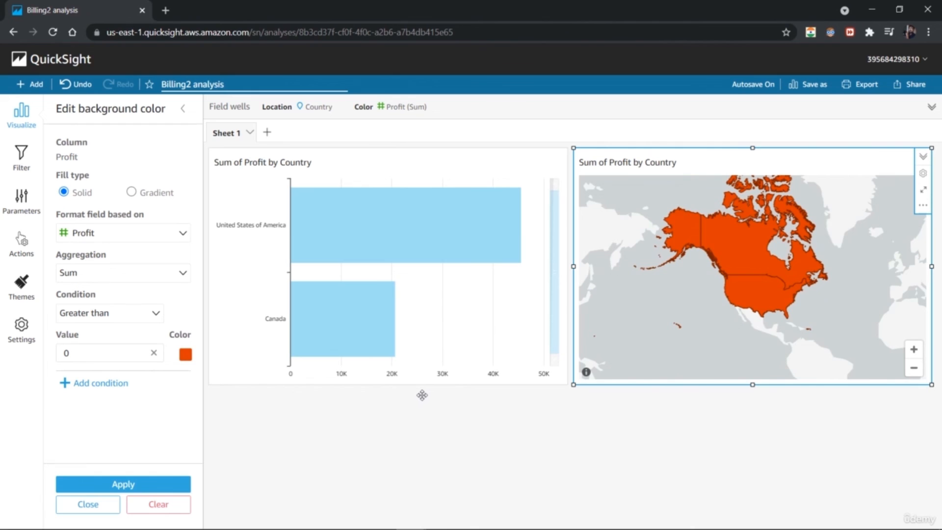
Change the background color condition to Less than 30000 and apply it to the map.
click(154, 320)
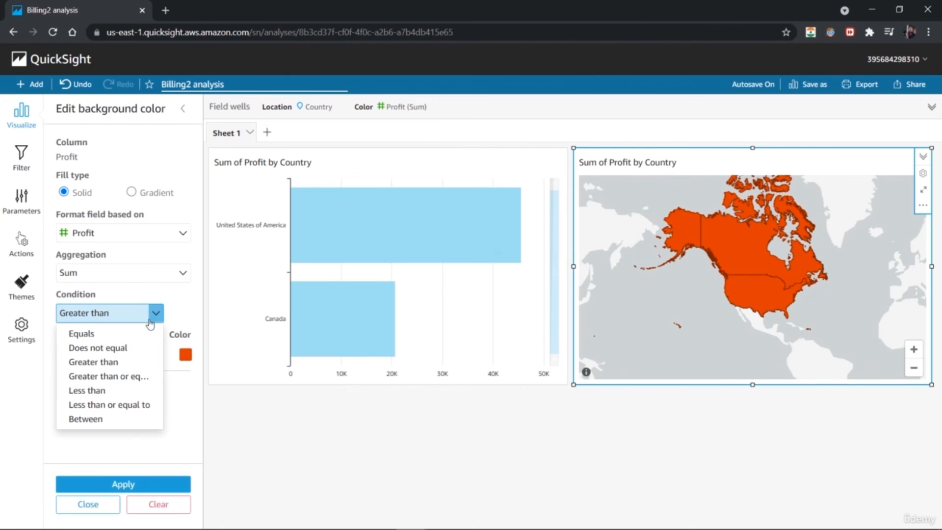
click(79, 390)
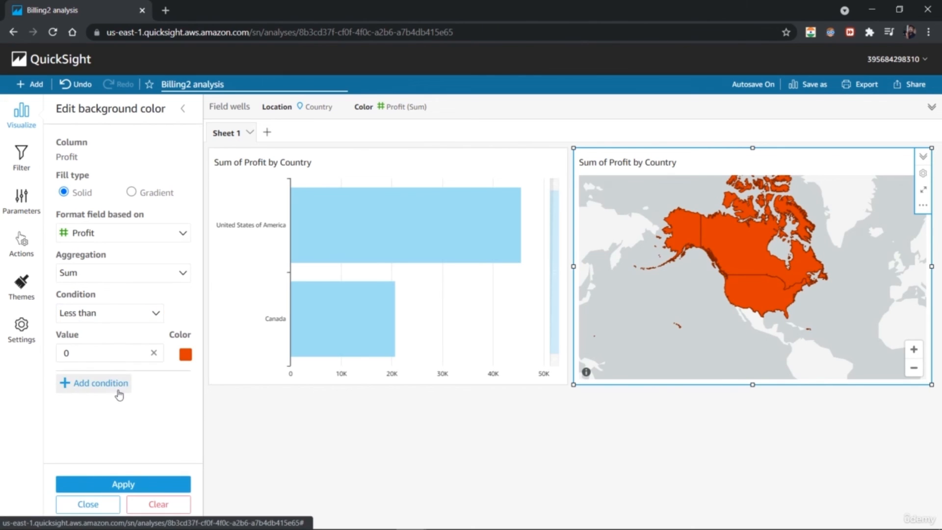
click(97, 356)
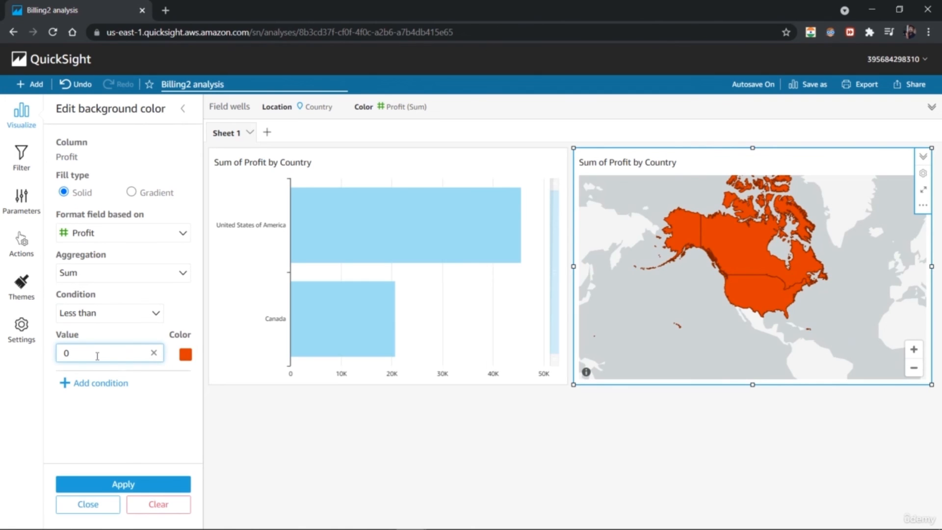
key(BackSpace)
text(30000)
click(123, 484)
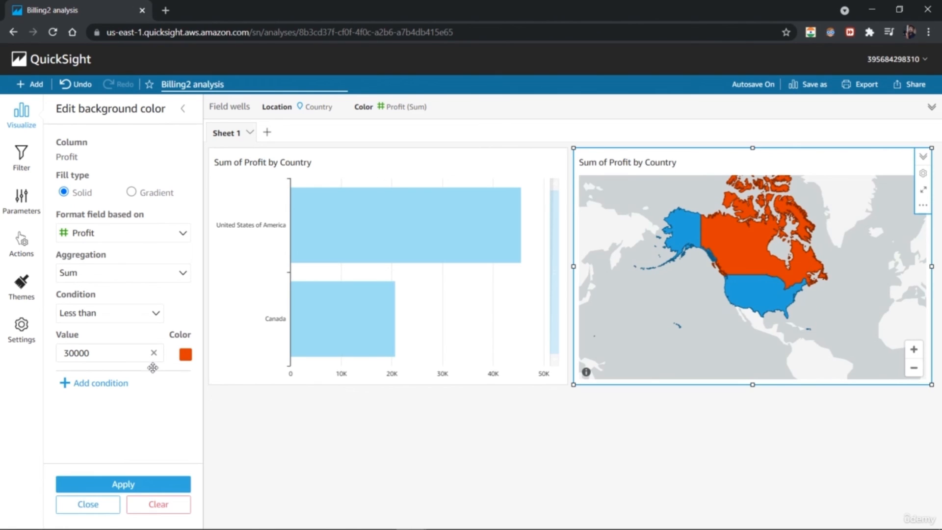
Switch the Profit background fill on the map to a Red-green gradient and apply it.
click(147, 193)
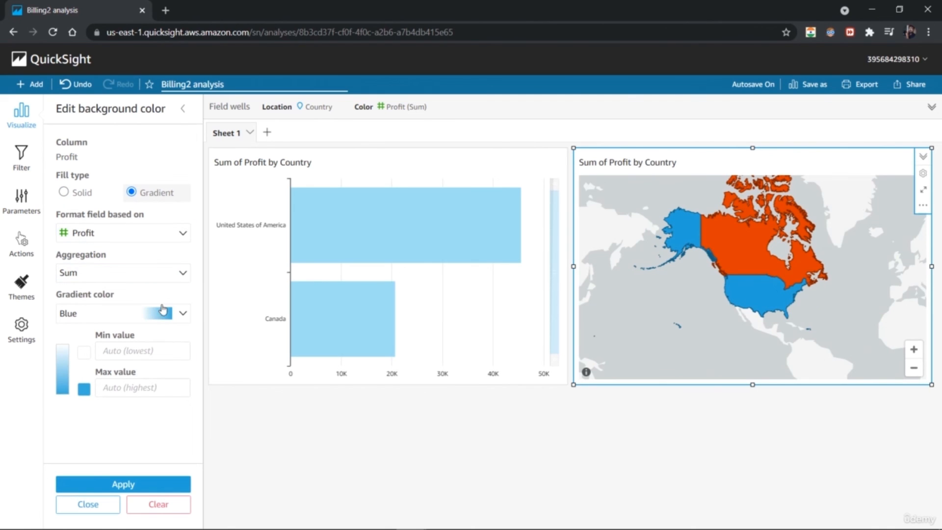
click(183, 313)
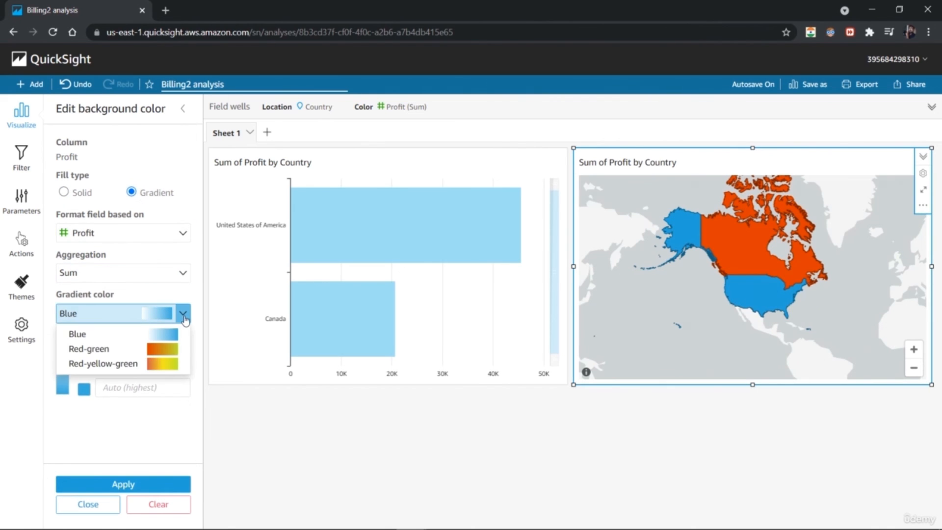
click(172, 349)
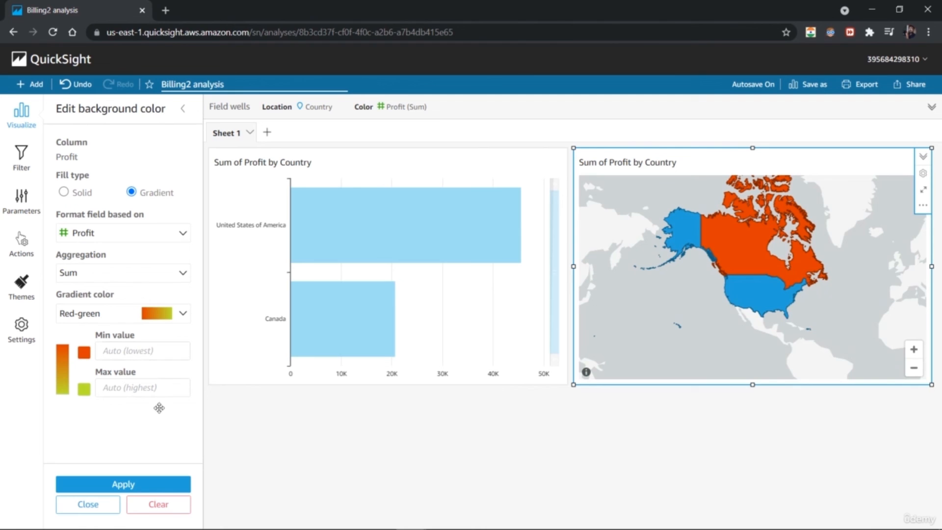
click(129, 484)
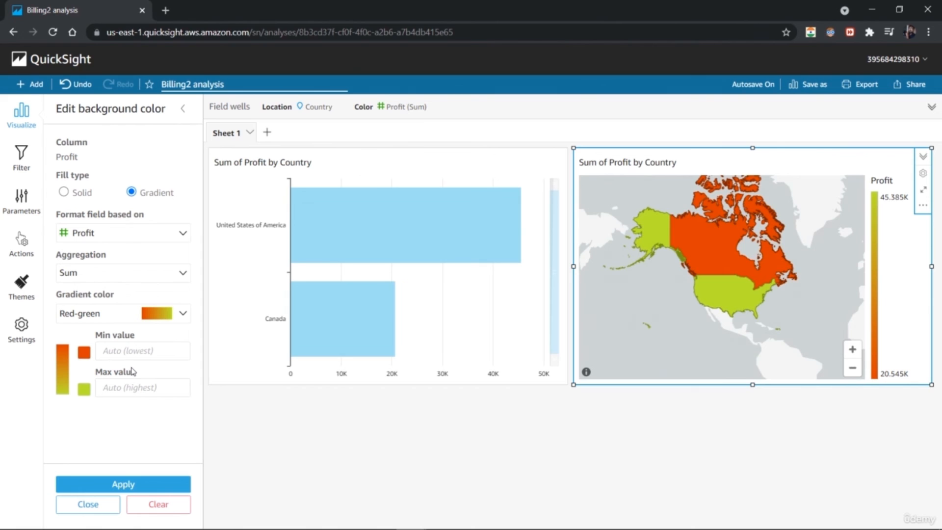
click(183, 313)
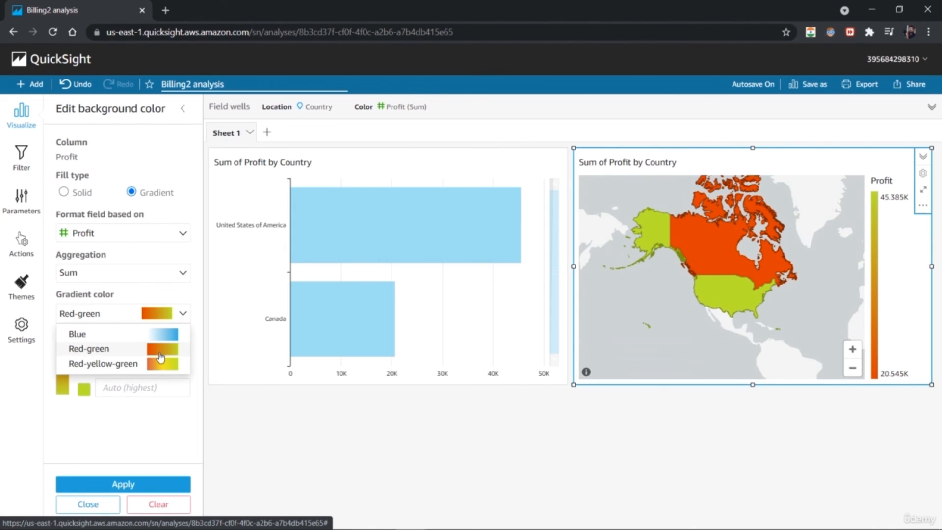
Set a solid background fill for Profit sum Greater than 25000 with a blue color and apply it.
click(81, 192)
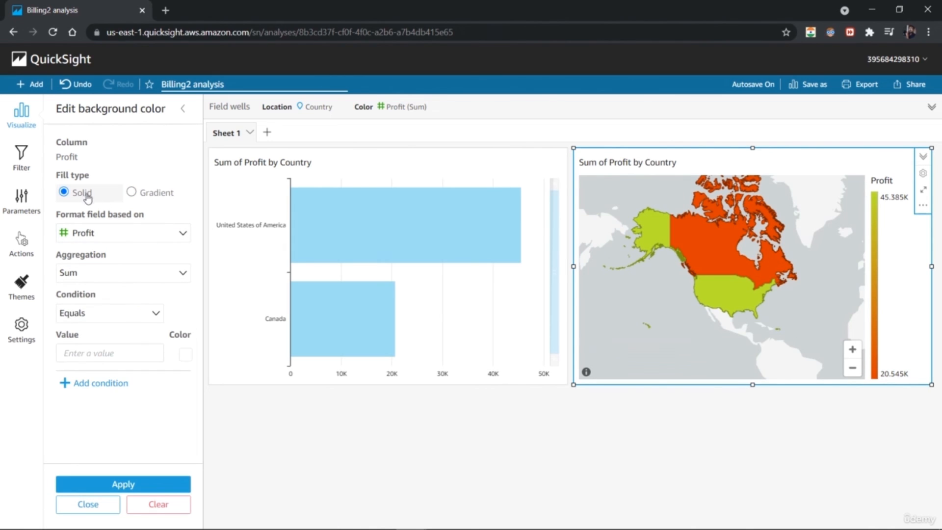
click(145, 317)
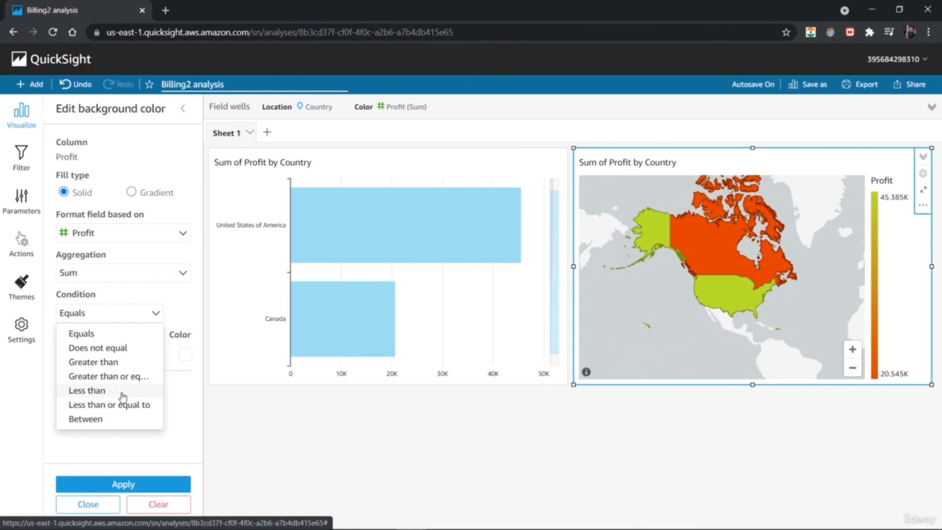
click(116, 363)
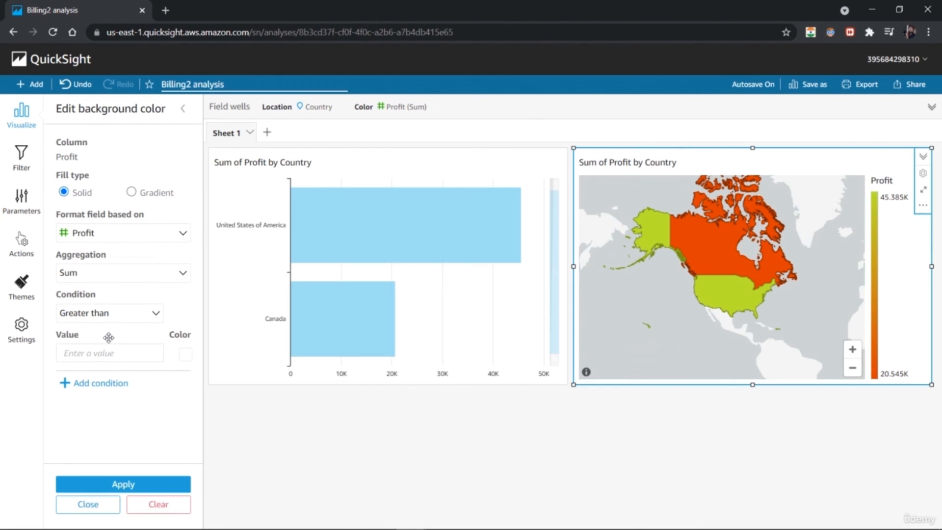
click(92, 354)
text(25000)
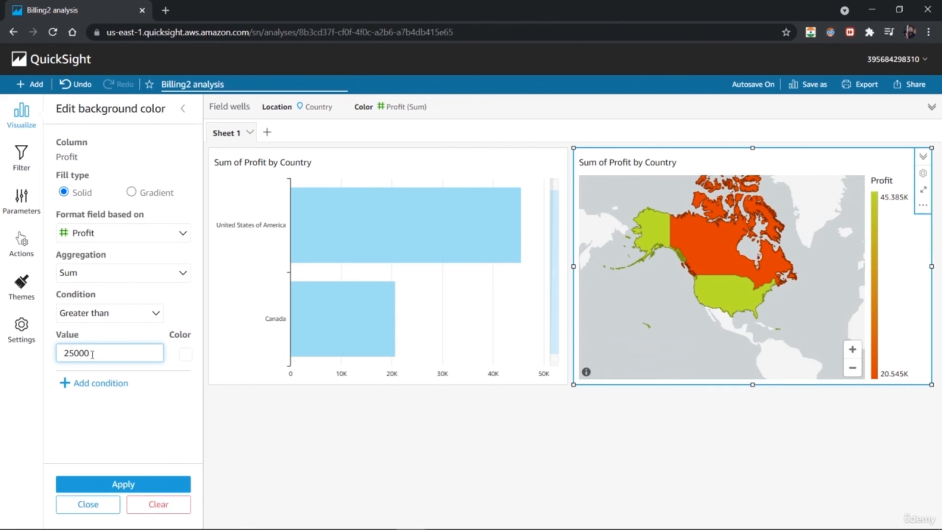
click(186, 353)
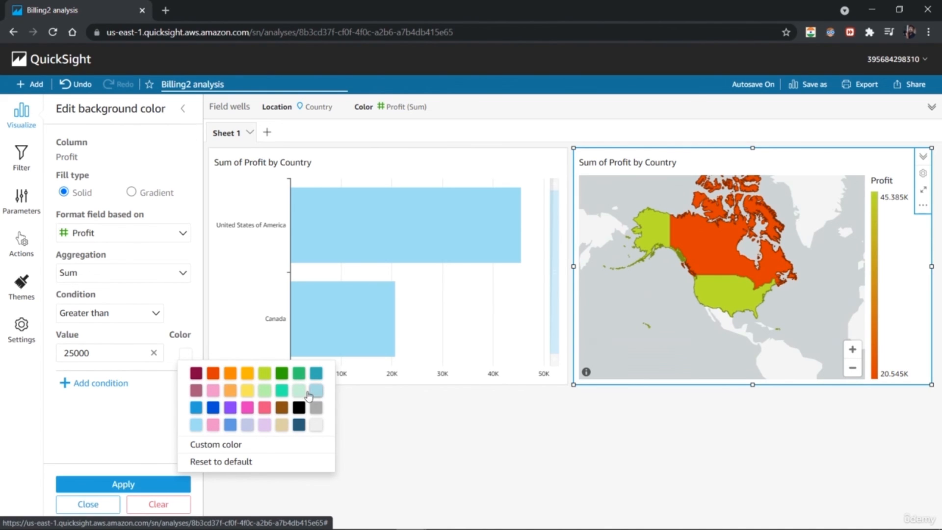
click(195, 407)
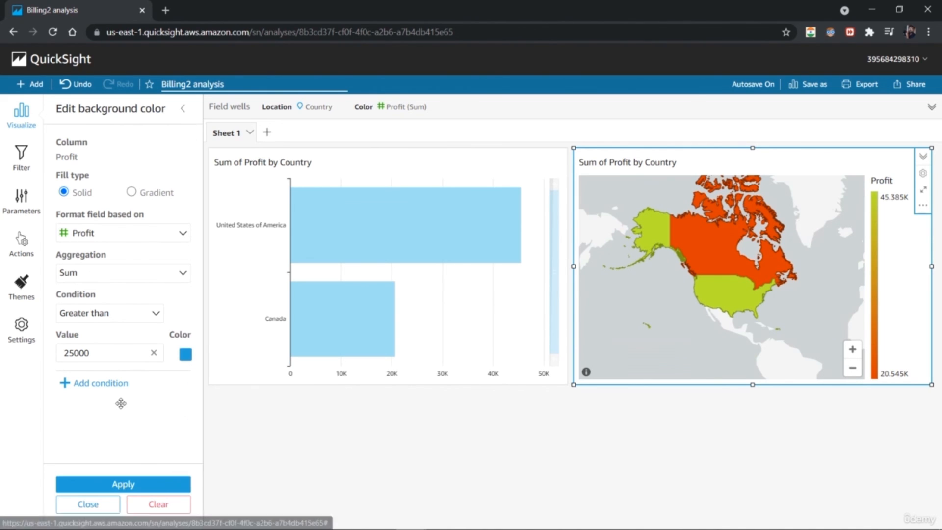
click(123, 483)
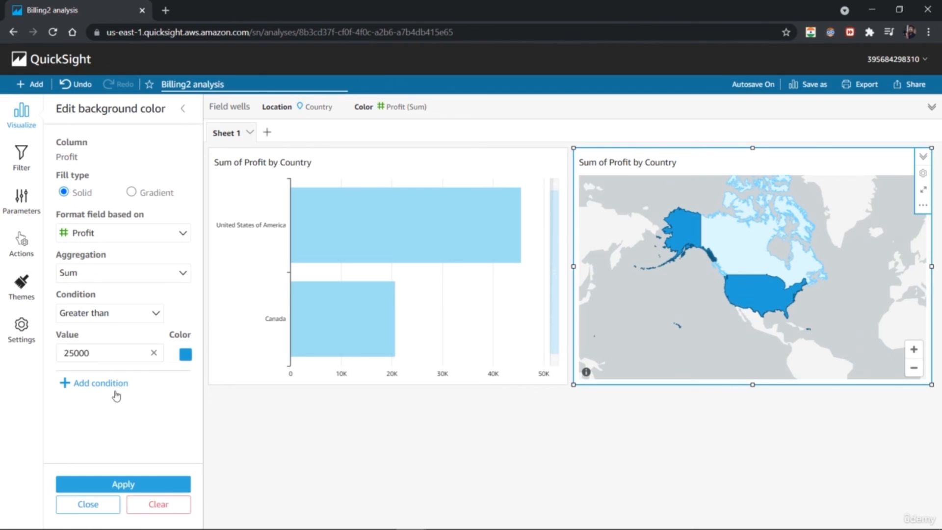
Add a second background color condition, Less than 22000 with a pink color, and apply it to the map.
click(94, 382)
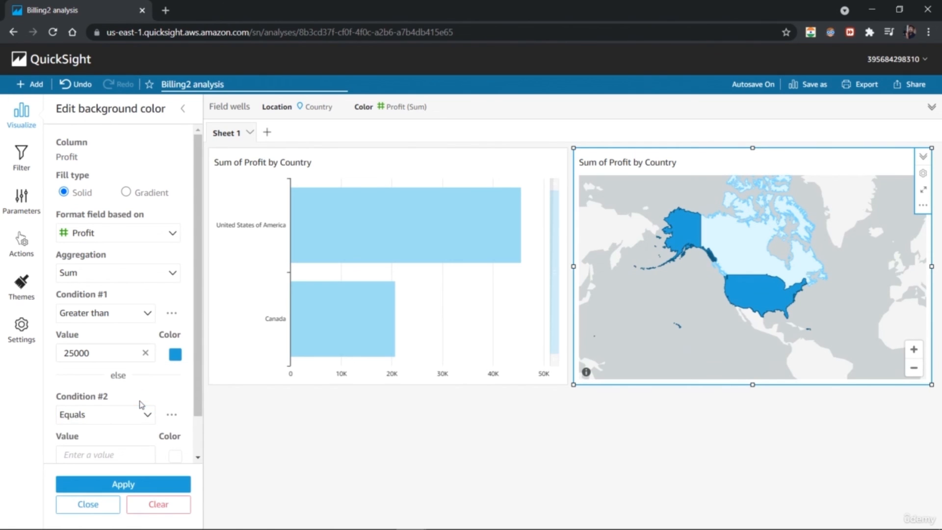
scroll(196, 377, down, 2)
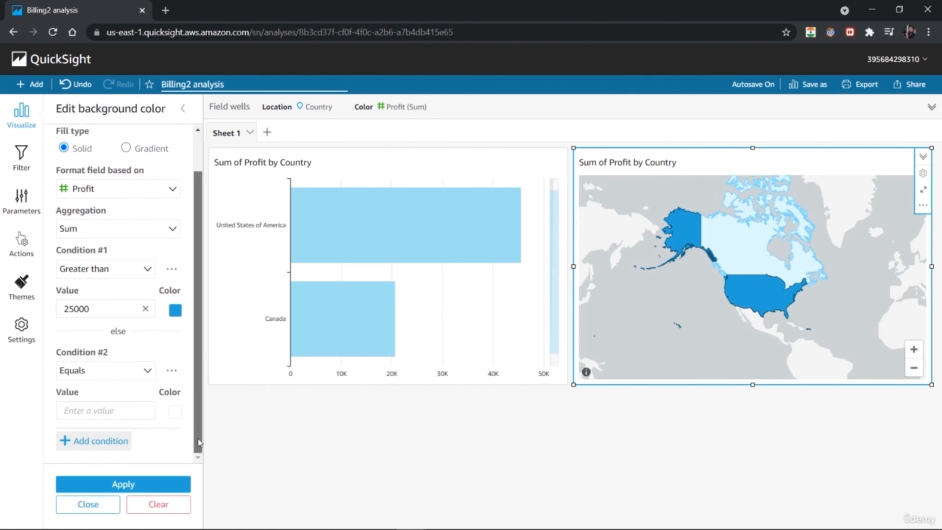
click(142, 376)
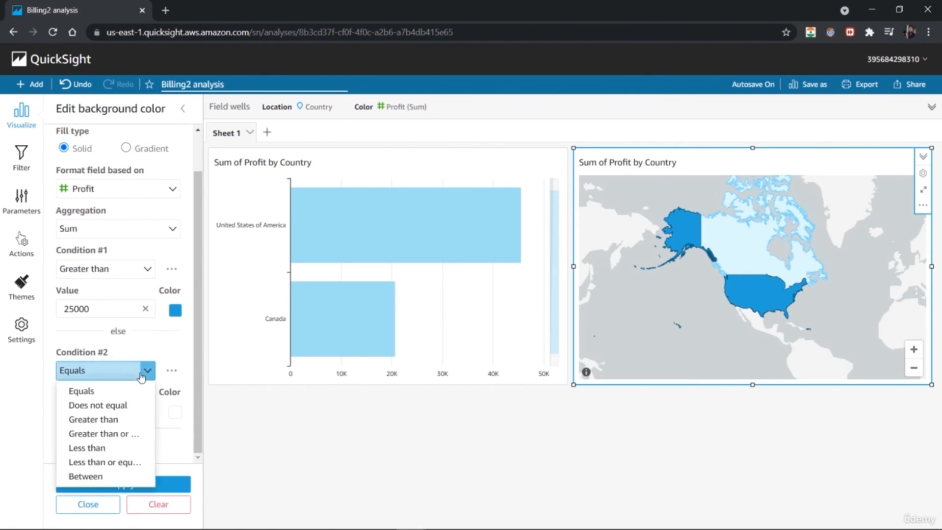
click(116, 447)
click(122, 413)
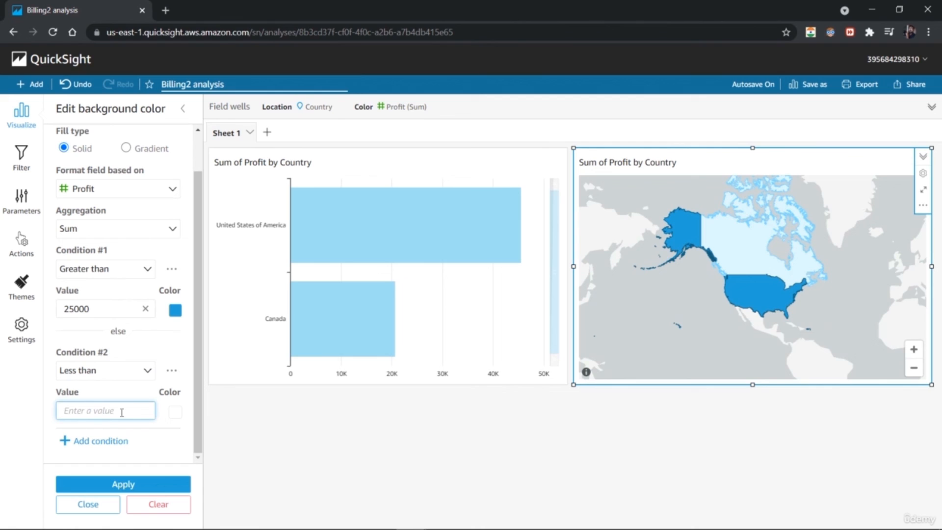
text(2)
click(176, 412)
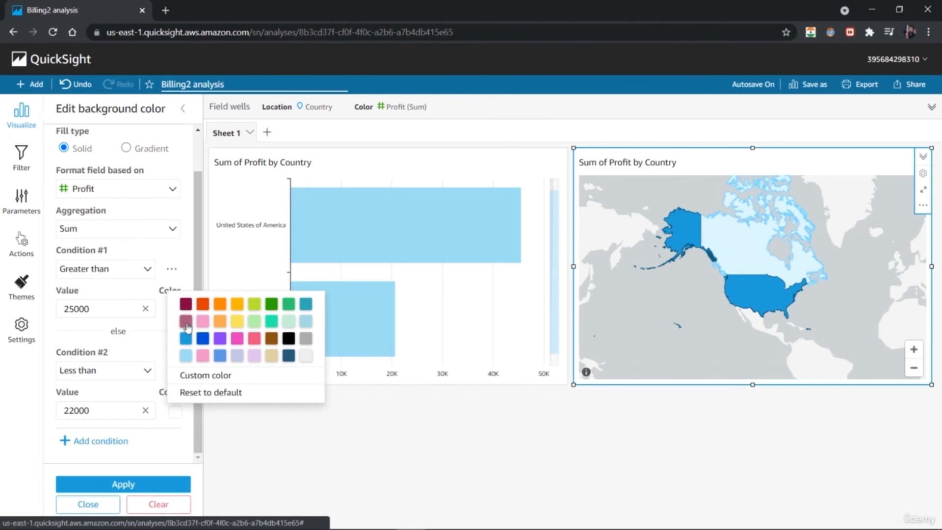
click(202, 359)
click(147, 484)
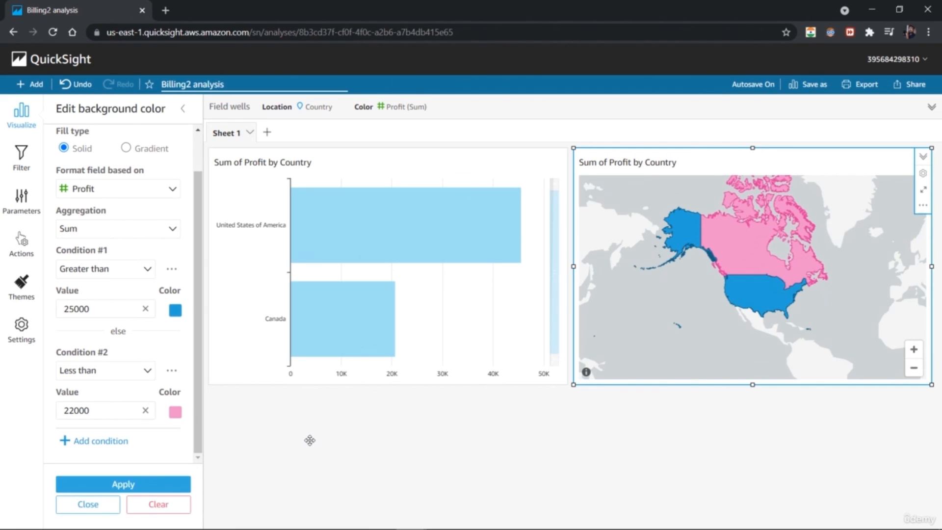
Change the color of the Less than 22000 condition to dark mauve, apply it and deselect the map.
click(174, 413)
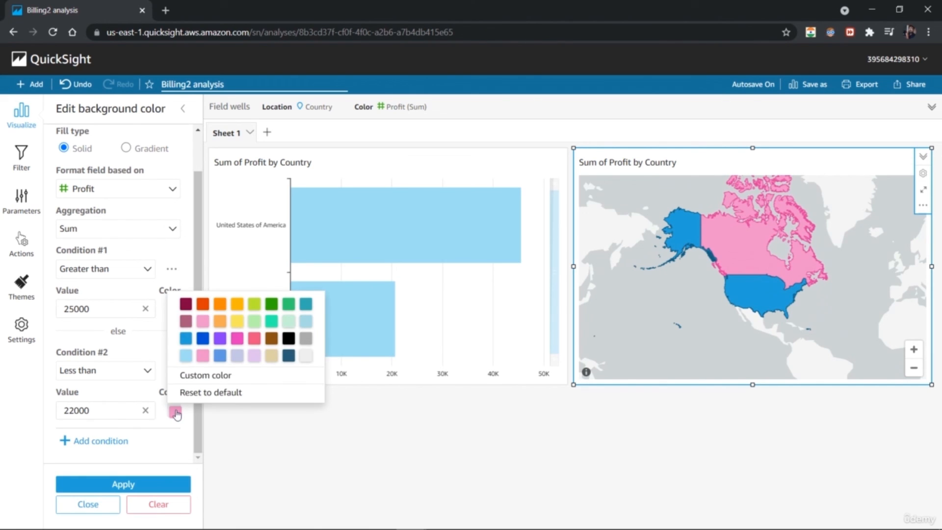
click(185, 321)
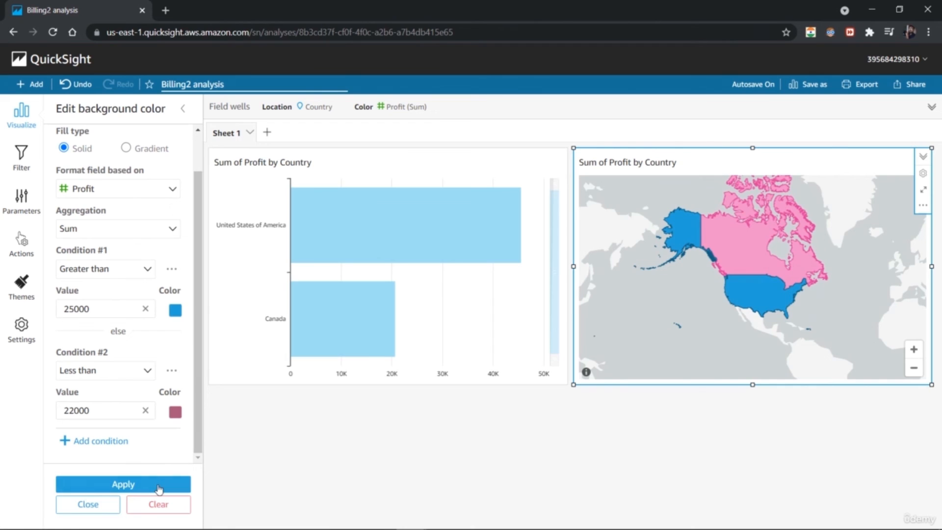
click(123, 484)
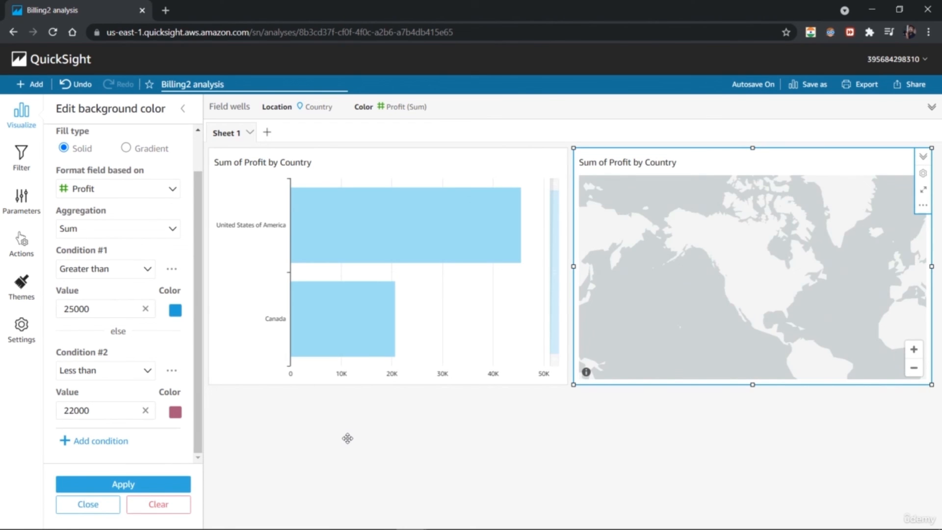
click(396, 441)
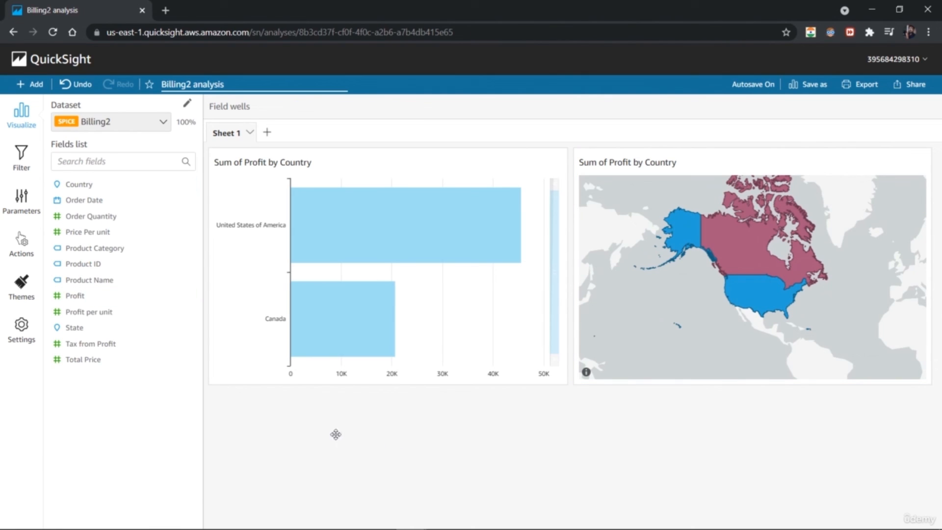
Review the filled map's conditional formatting for Profit and the columns available for new rules.
click(703, 333)
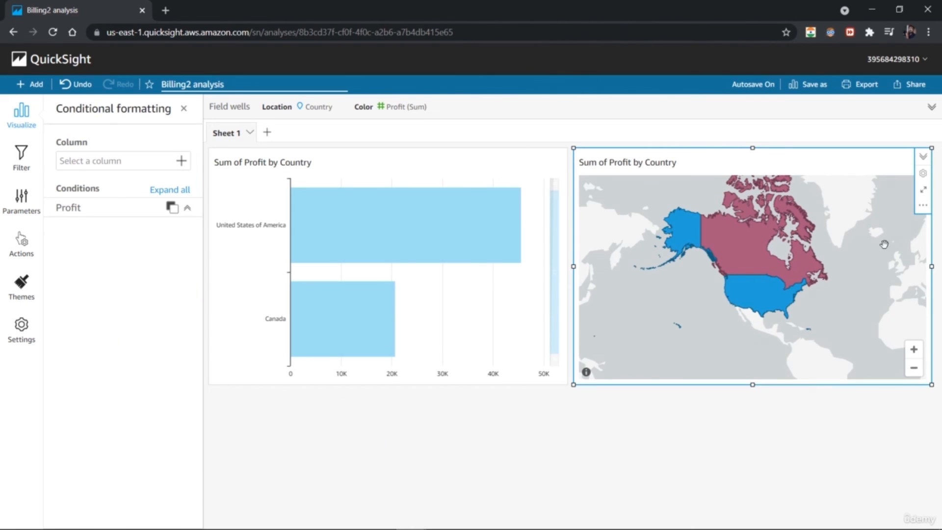
click(187, 210)
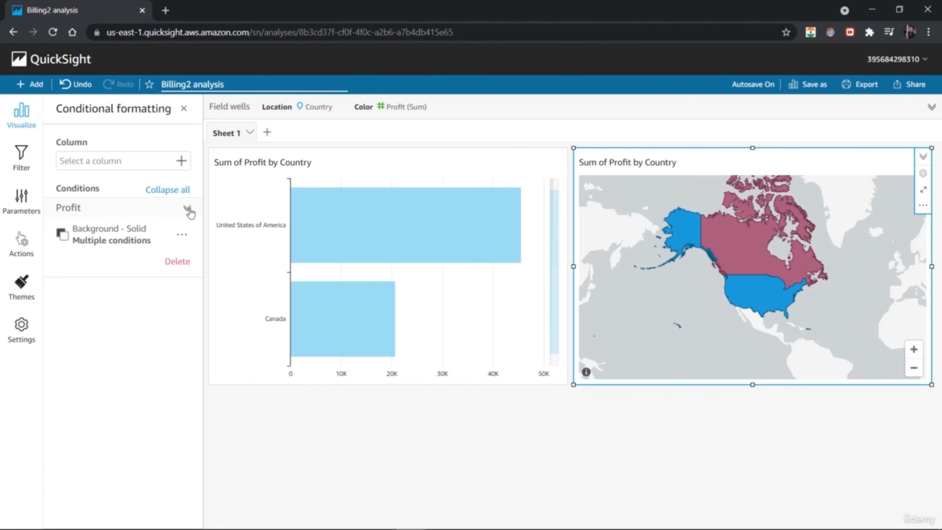
click(181, 160)
click(181, 161)
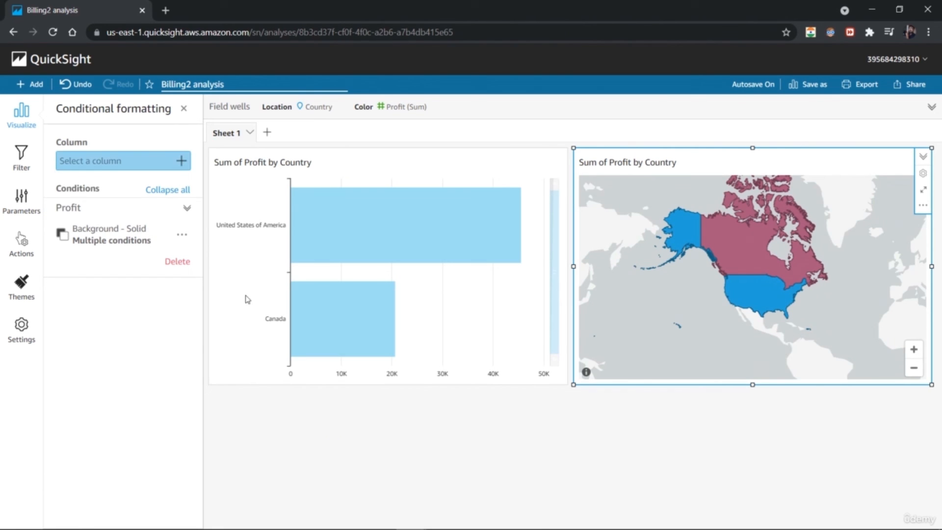
click(441, 459)
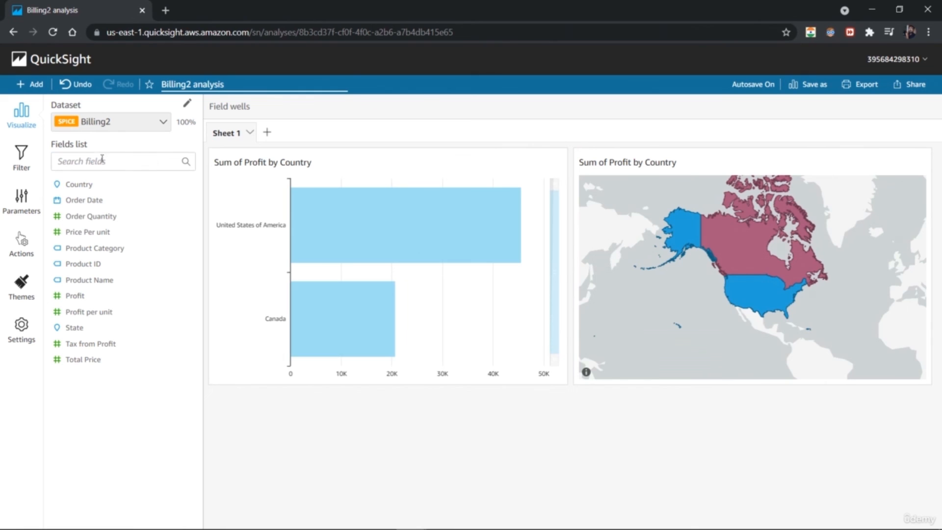
click(765, 267)
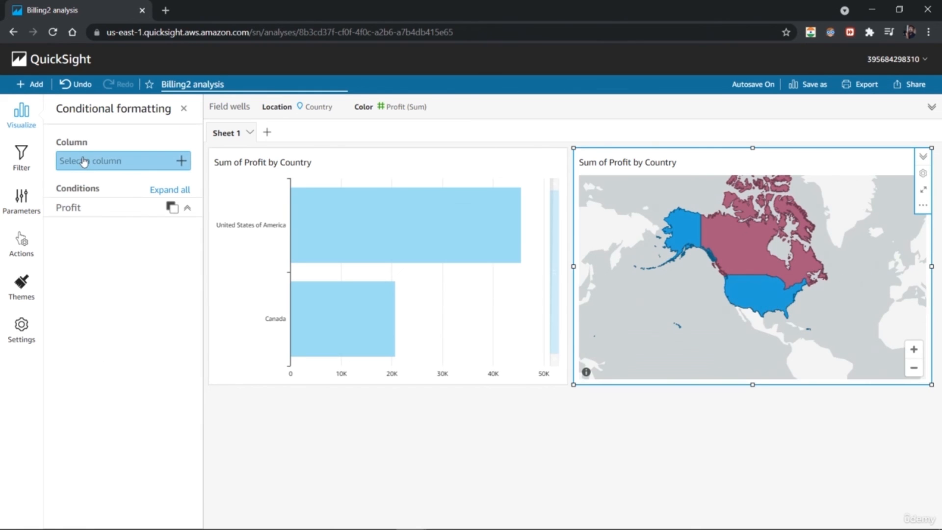
click(180, 161)
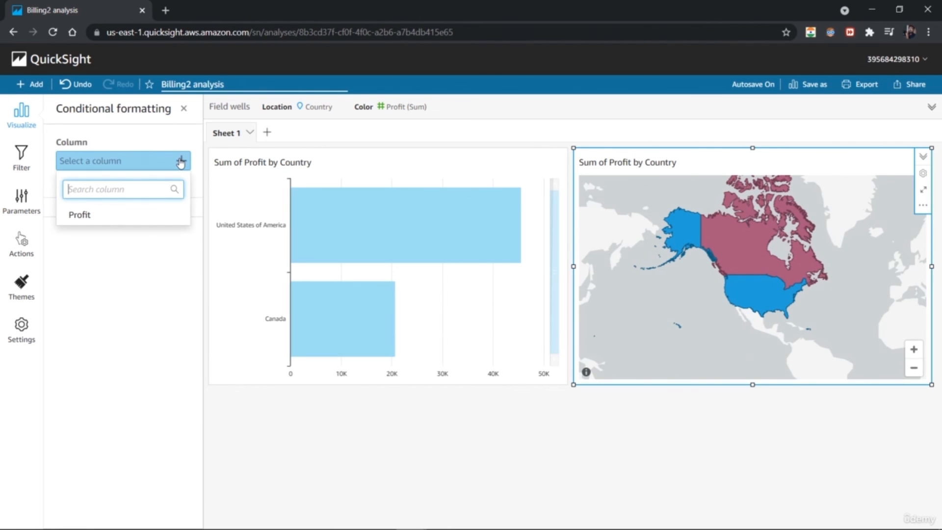
click(168, 215)
click(442, 438)
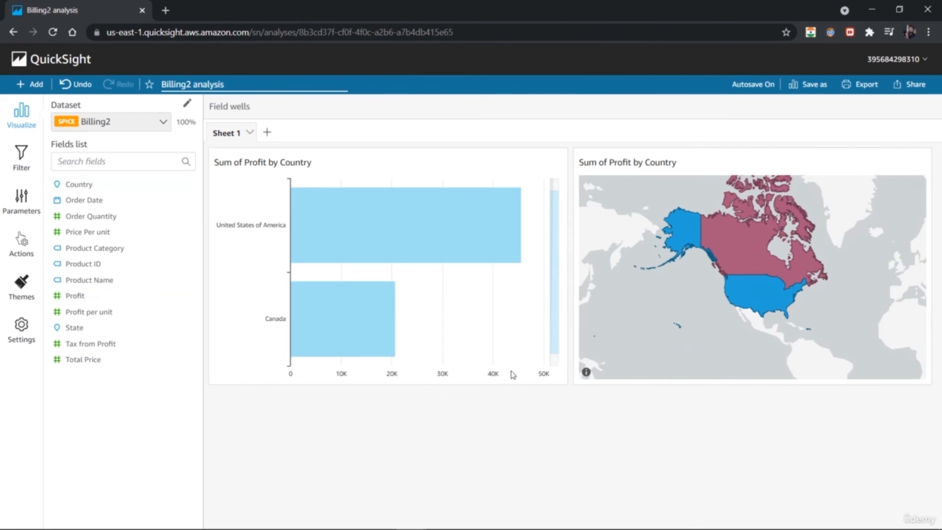
Check the bar chart's options and the actions available for both visuals, and return to the dataset's fields list.
click(478, 345)
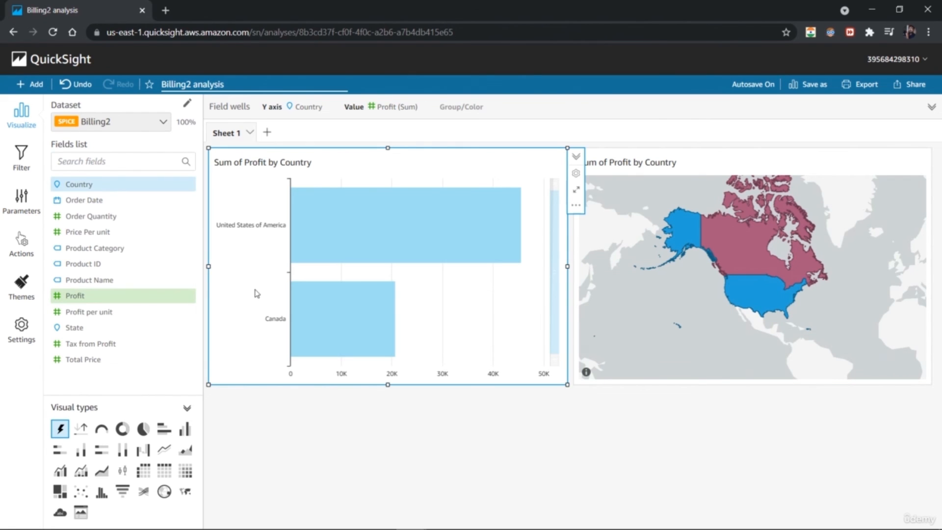
click(576, 205)
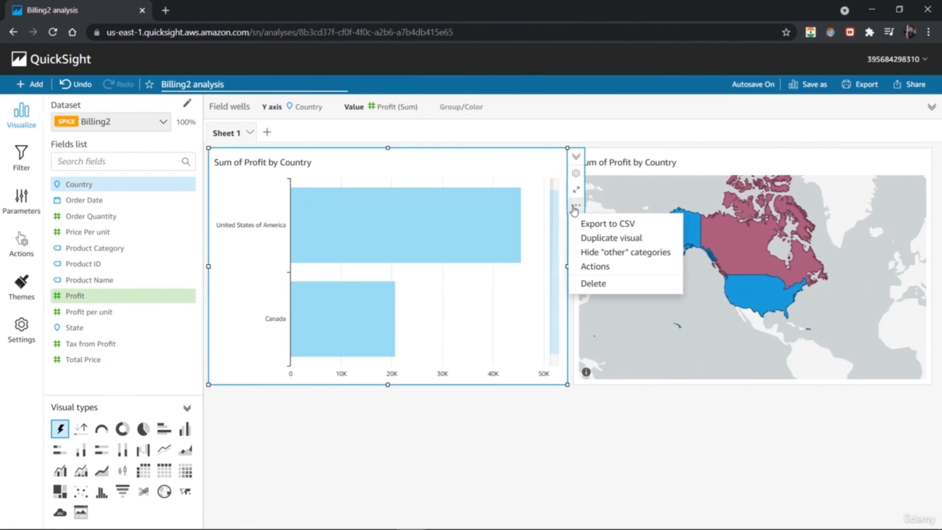
click(595, 268)
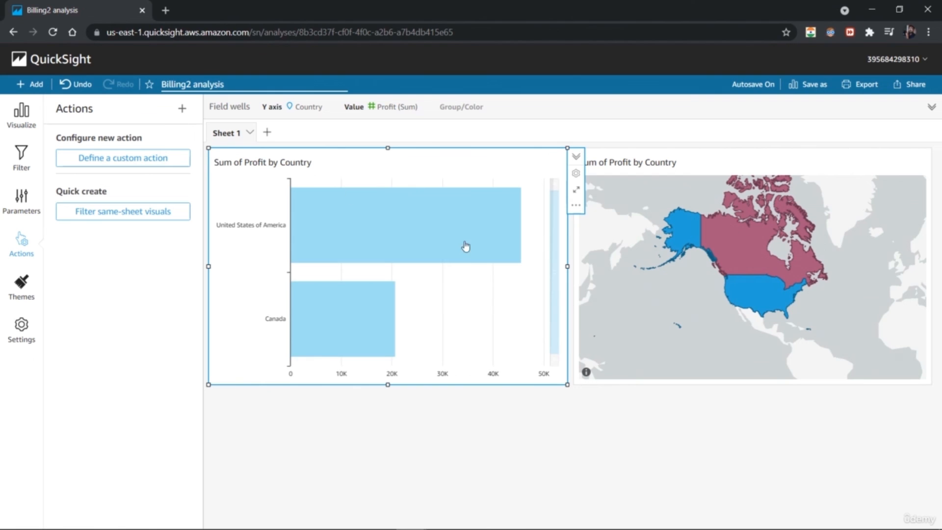
click(651, 370)
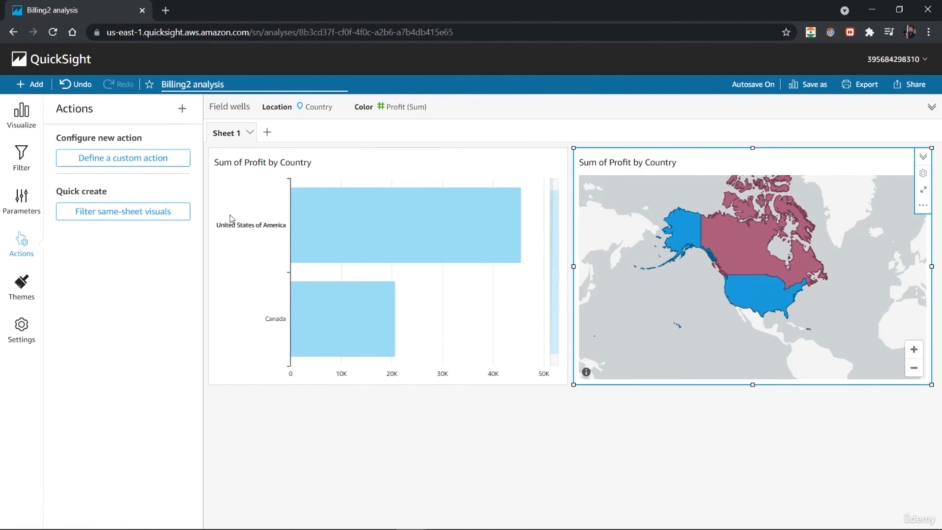
click(251, 297)
click(291, 425)
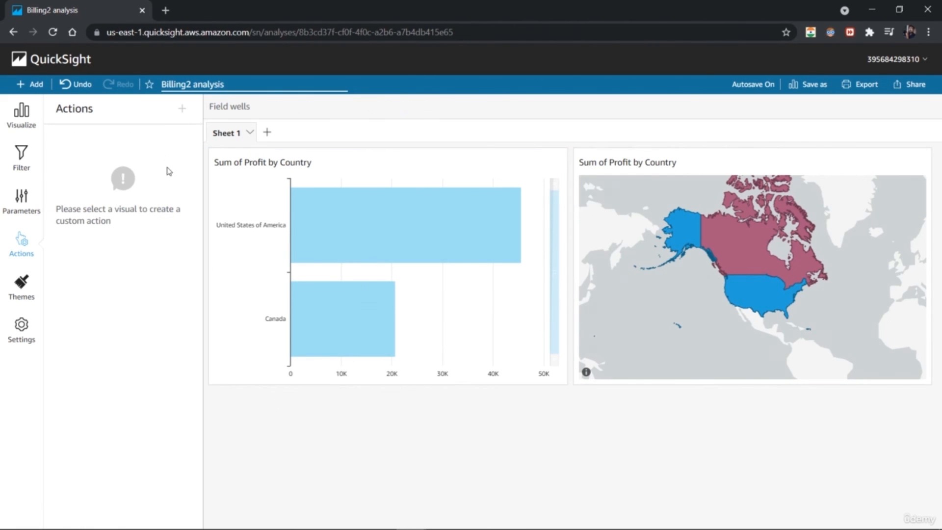
click(23, 129)
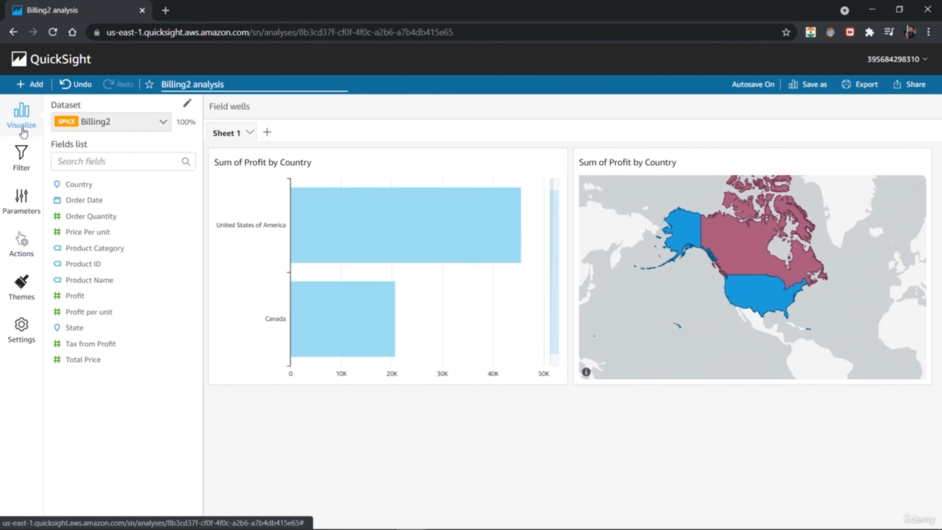
Apply the Midnight starter theme to the analysis and return to the fields list with no visual selected.
click(230, 364)
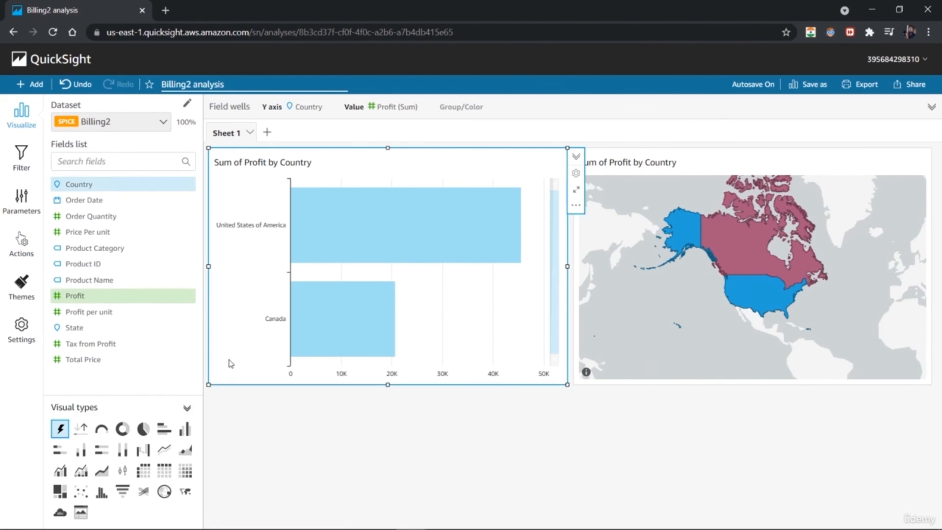
click(21, 290)
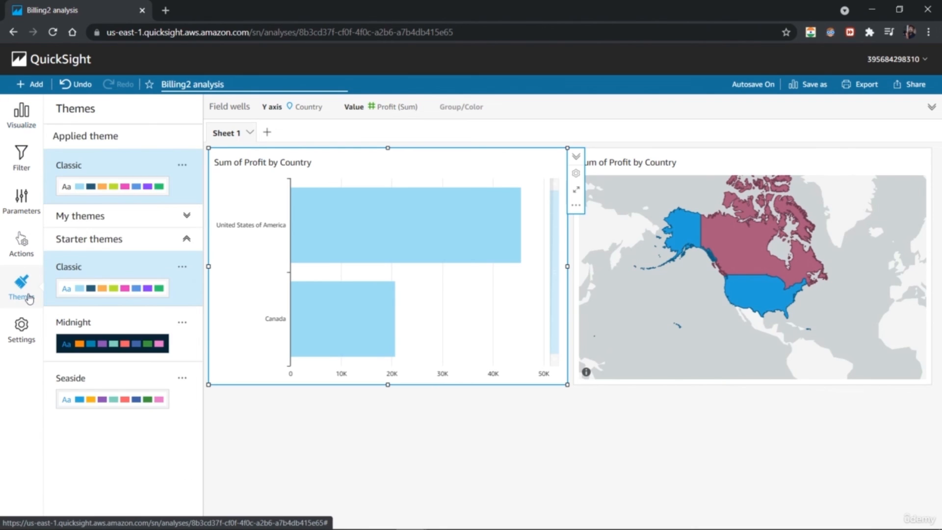
click(102, 339)
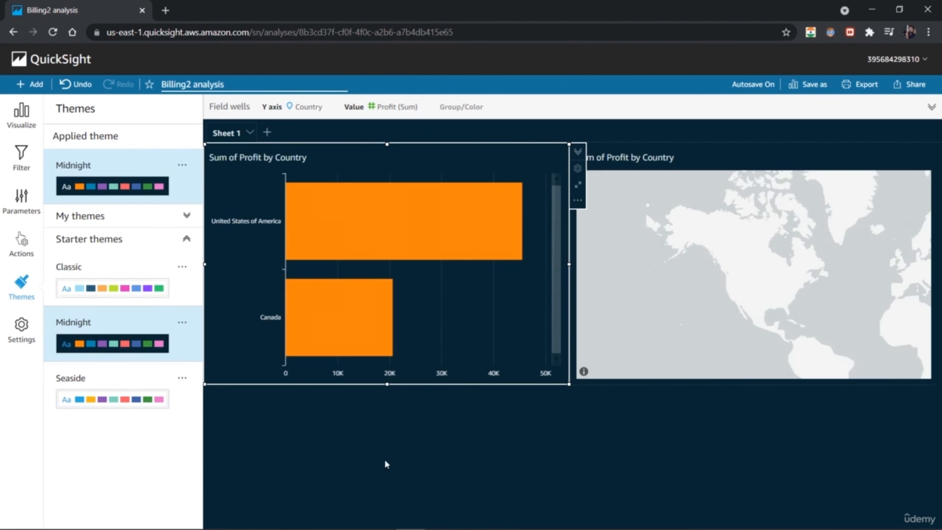
click(499, 459)
click(10, 127)
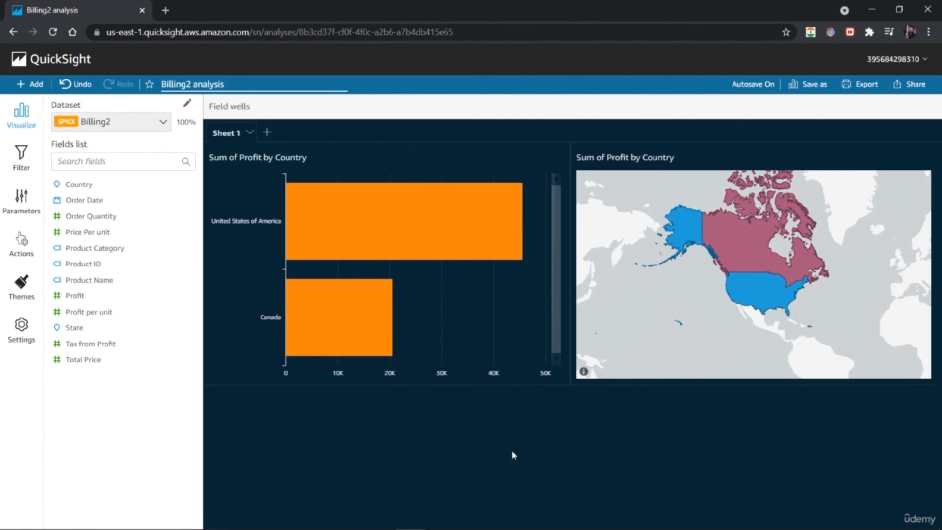
click(738, 340)
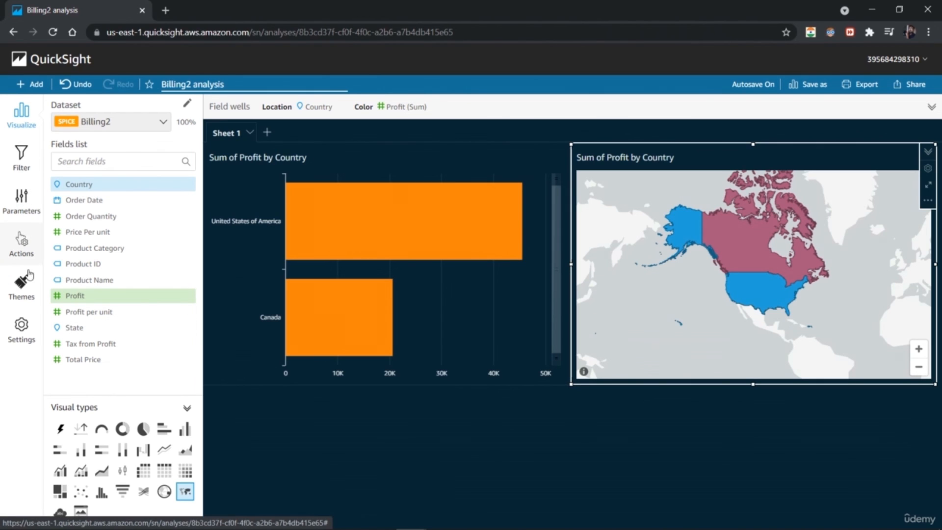
click(541, 473)
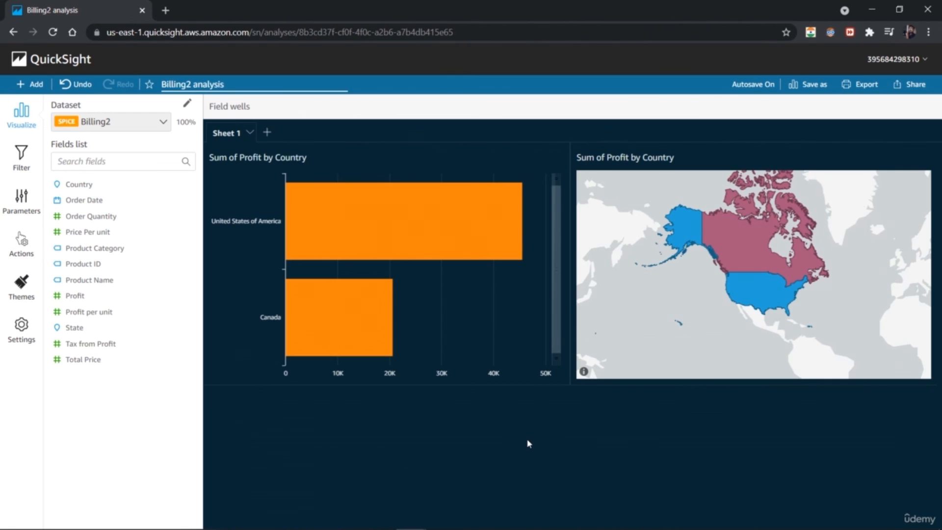
Recolor the bar chart to match the map, with the United States of America bar blue and the Canada bar dark mauve.
click(401, 241)
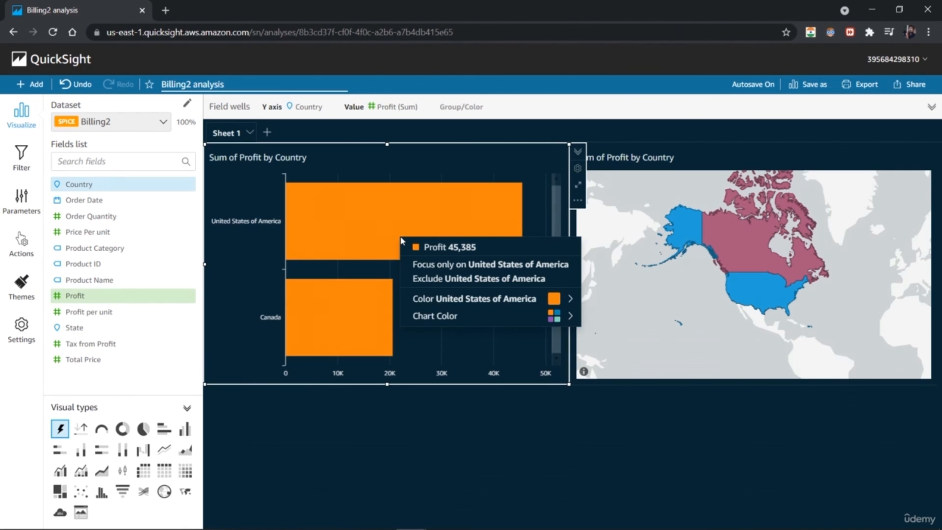
mouse_move(556, 293)
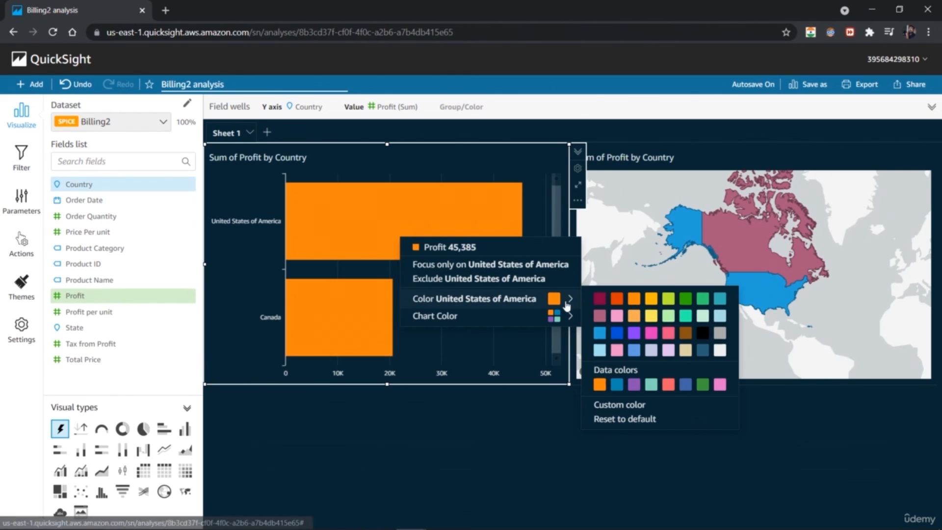
click(600, 336)
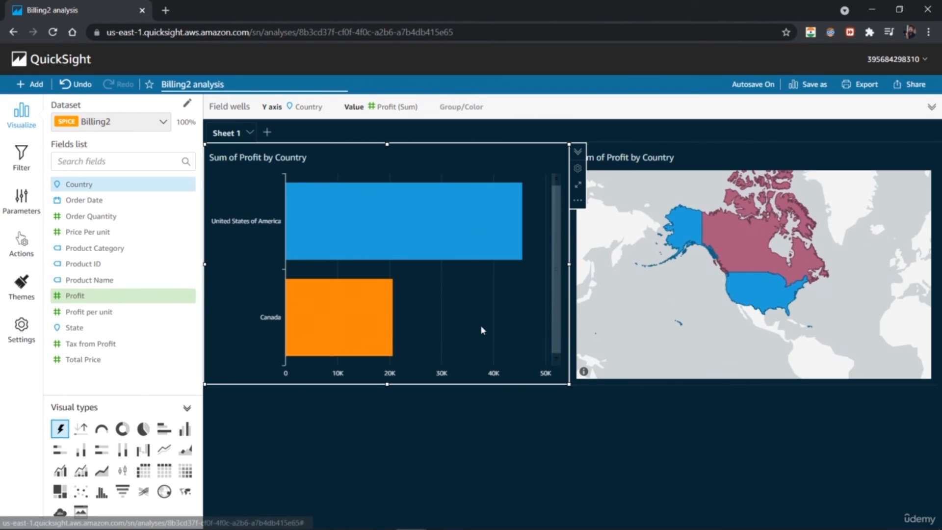
click(361, 322)
mouse_move(457, 382)
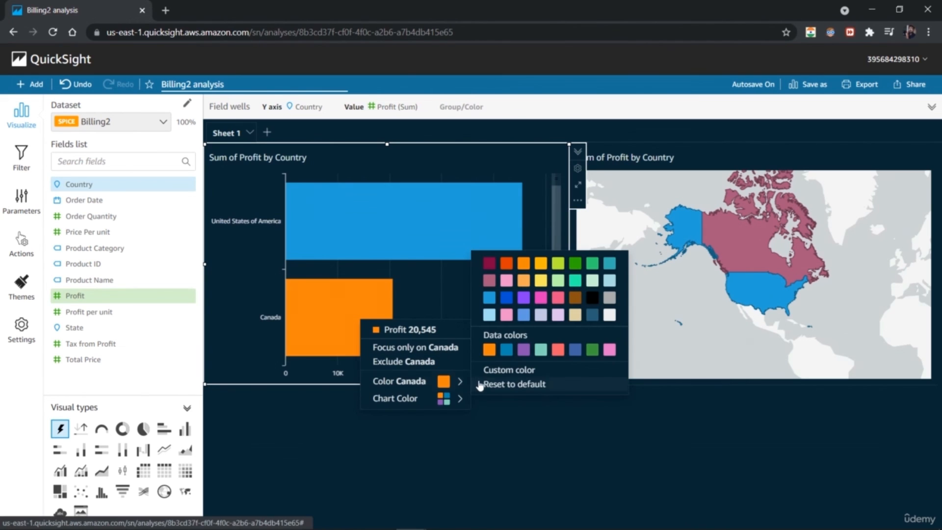
click(489, 281)
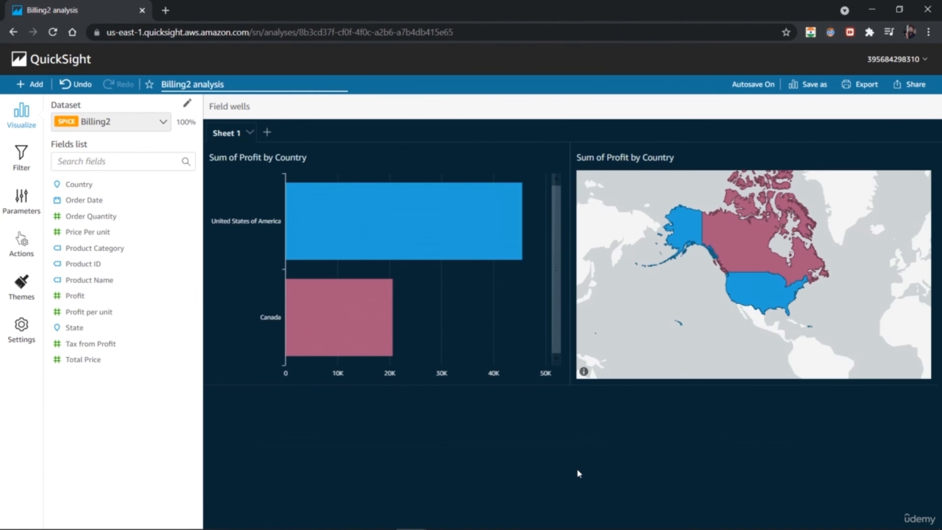
Try the bar chart as a pivot table, then change it to a pie chart and deselect it.
click(511, 351)
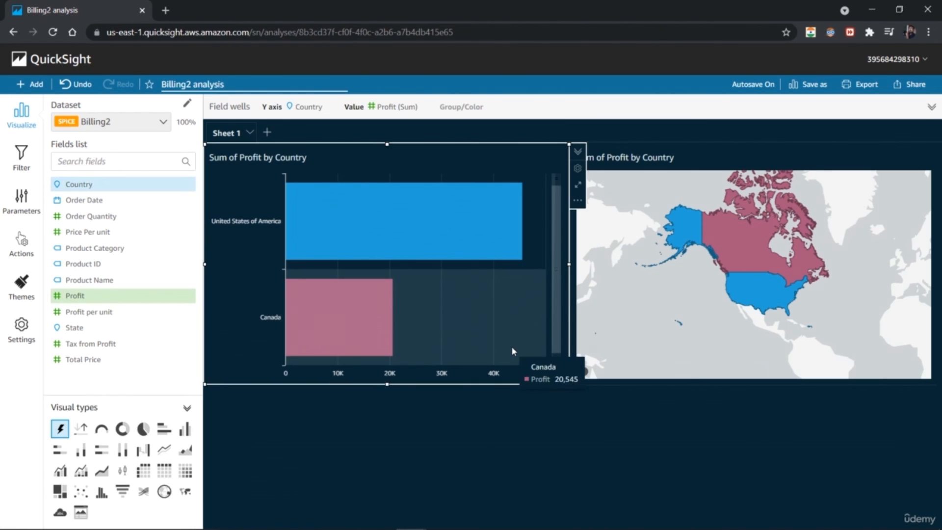
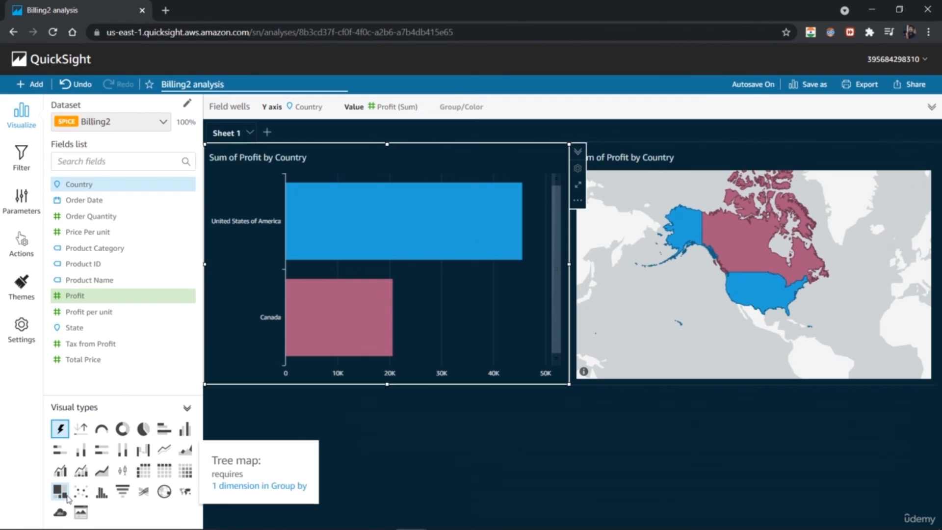
click(144, 472)
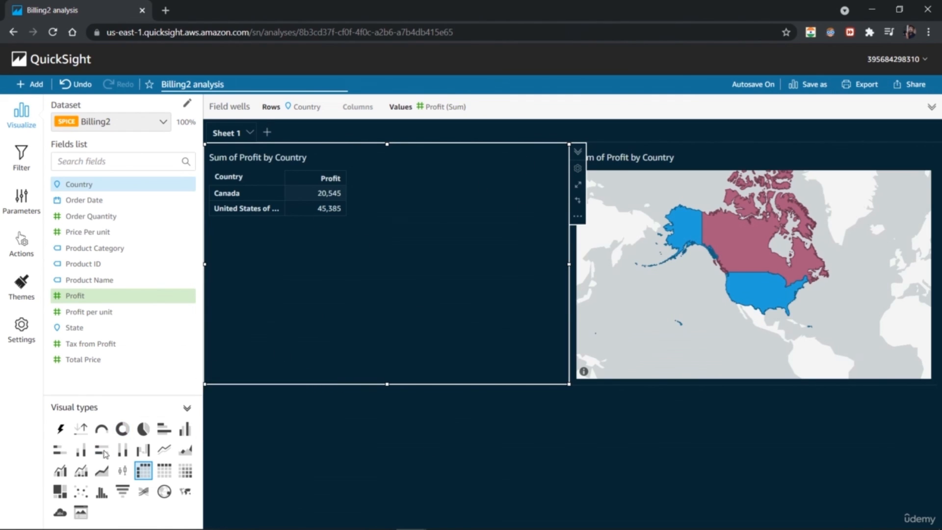
click(145, 431)
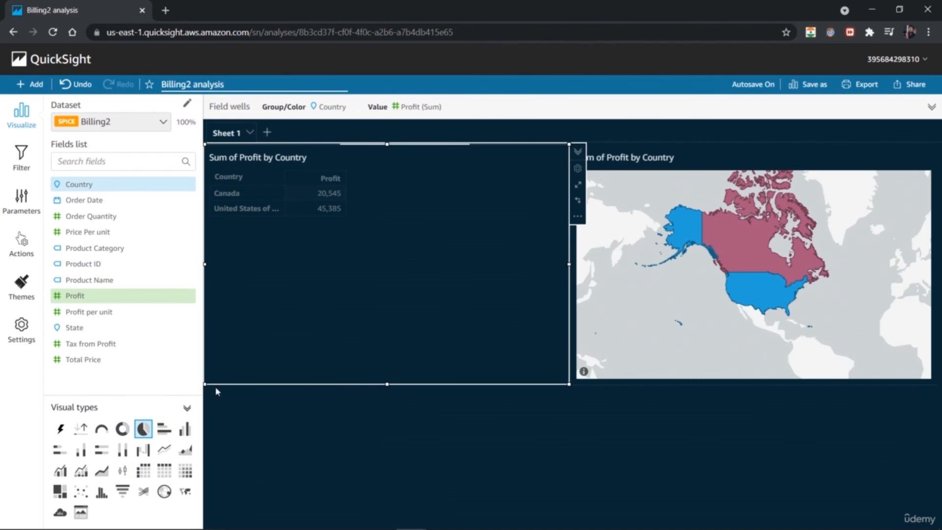
click(389, 446)
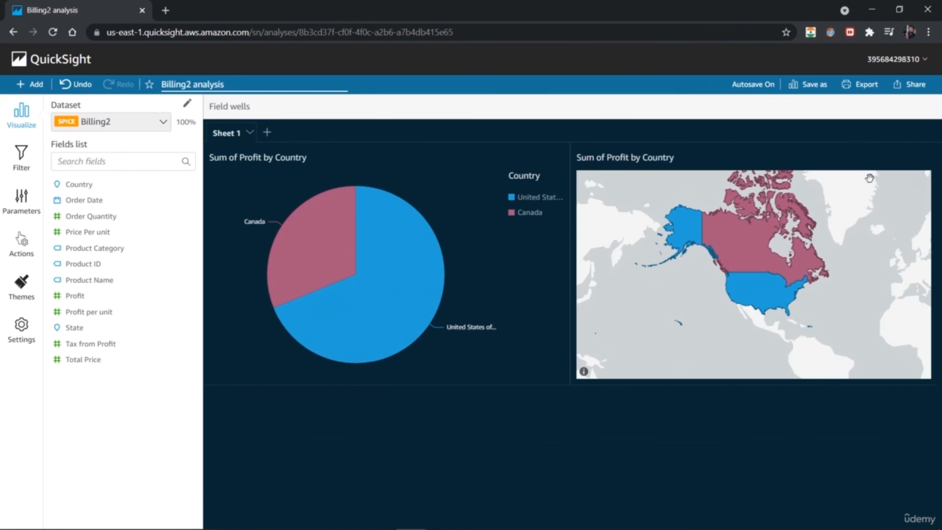
Duplicate the pie chart visual and change the copy to a pivot table.
click(492, 166)
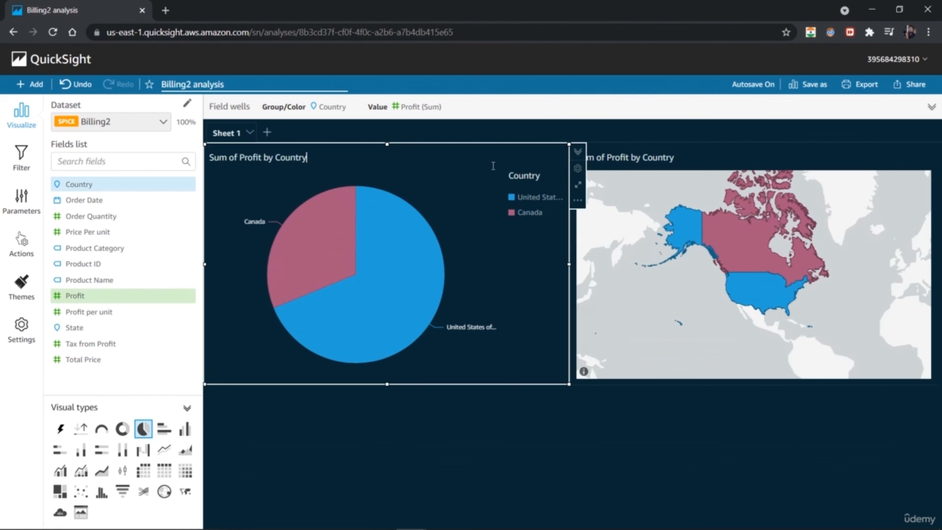
click(577, 200)
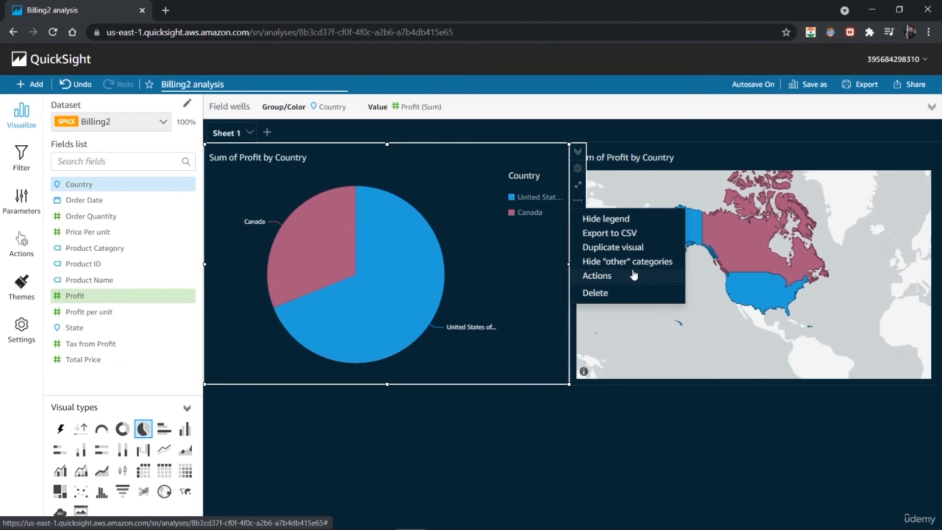
click(632, 247)
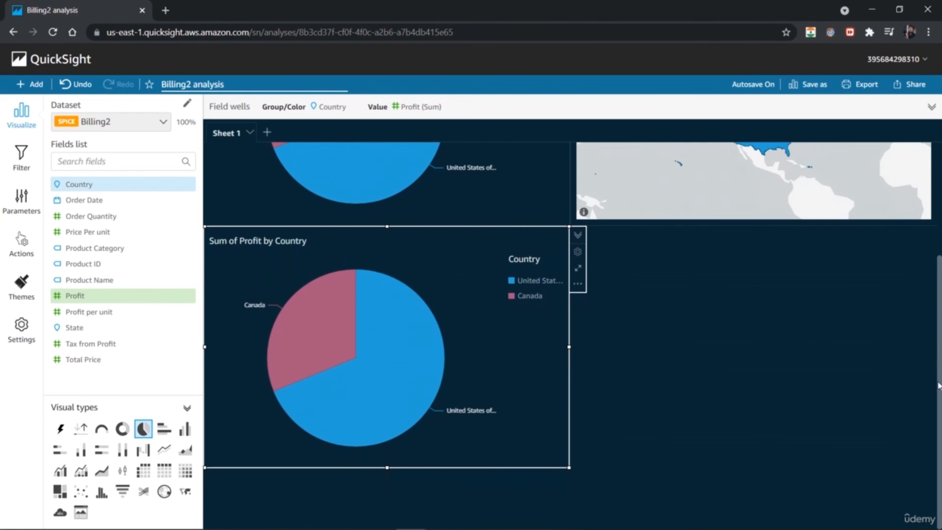
click(143, 470)
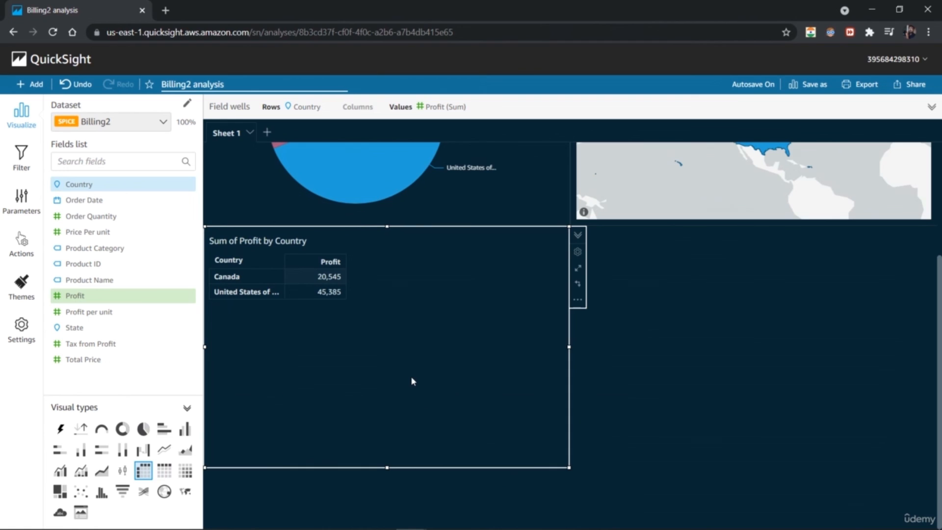
Expand the pivot table's field wells and add State to its rows below Country.
click(236, 105)
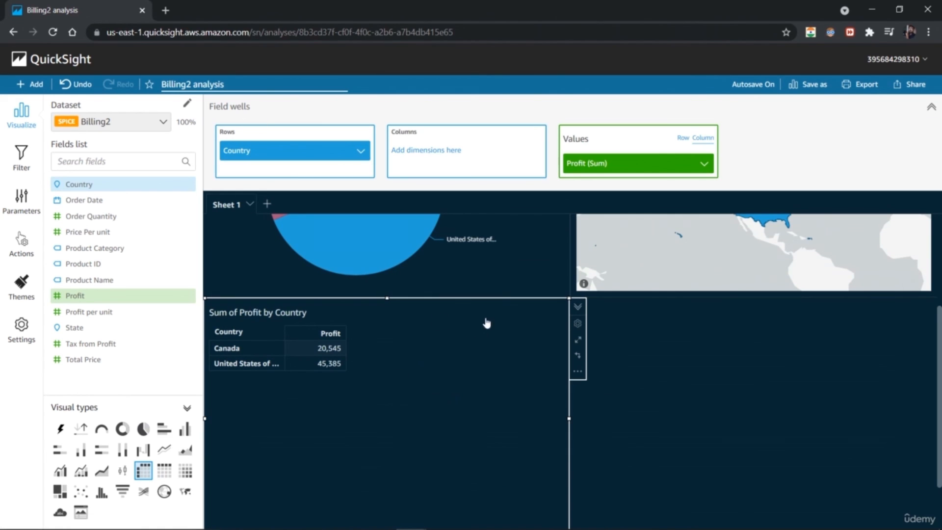
scroll(494, 300, down, 1)
scroll(771, 341, down, 2)
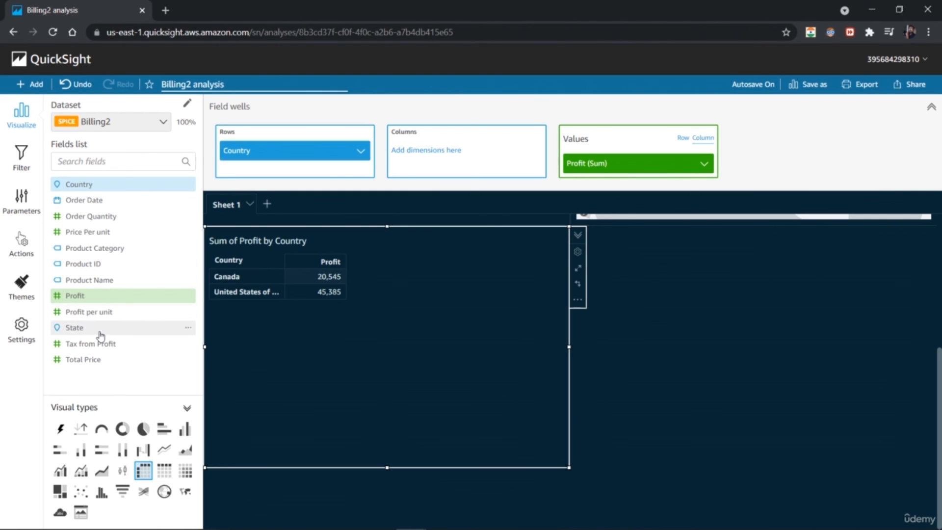
drag(100, 326, 271, 160)
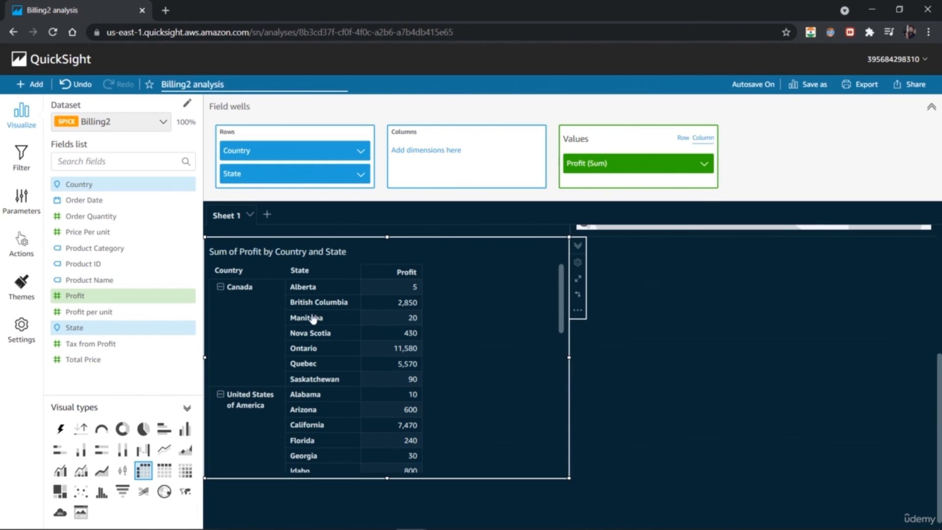
drag(562, 314, 550, 260)
Try Count as the aggregation of Profit in the pivot table and restore it to Sum.
click(698, 163)
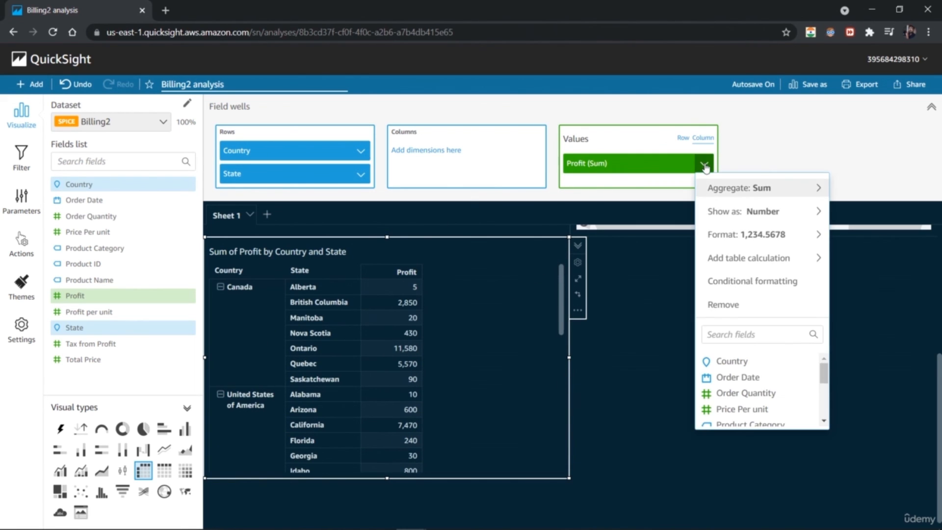
mouse_move(794, 190)
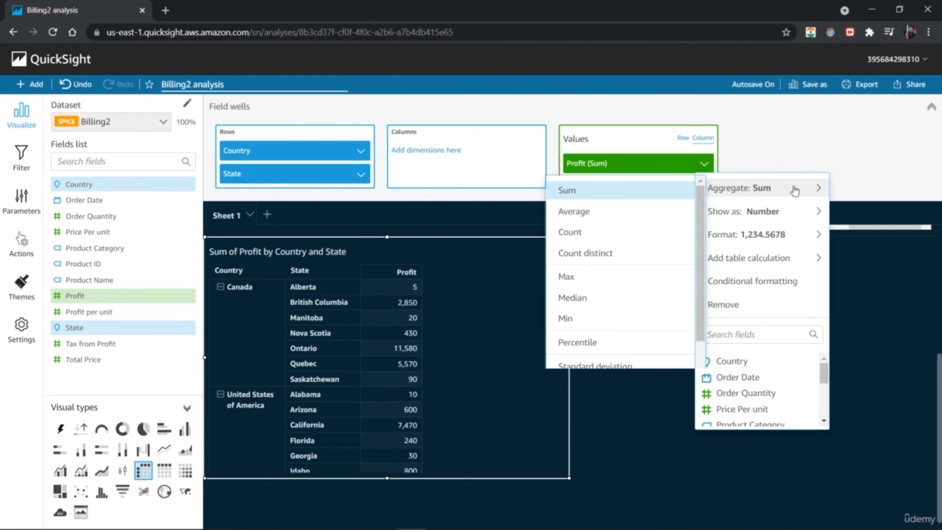
click(609, 232)
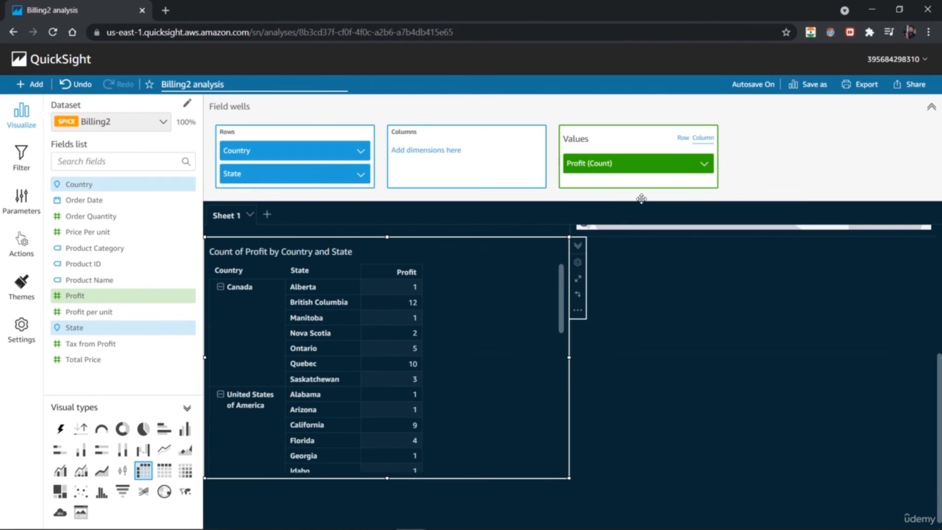
click(705, 164)
mouse_move(734, 189)
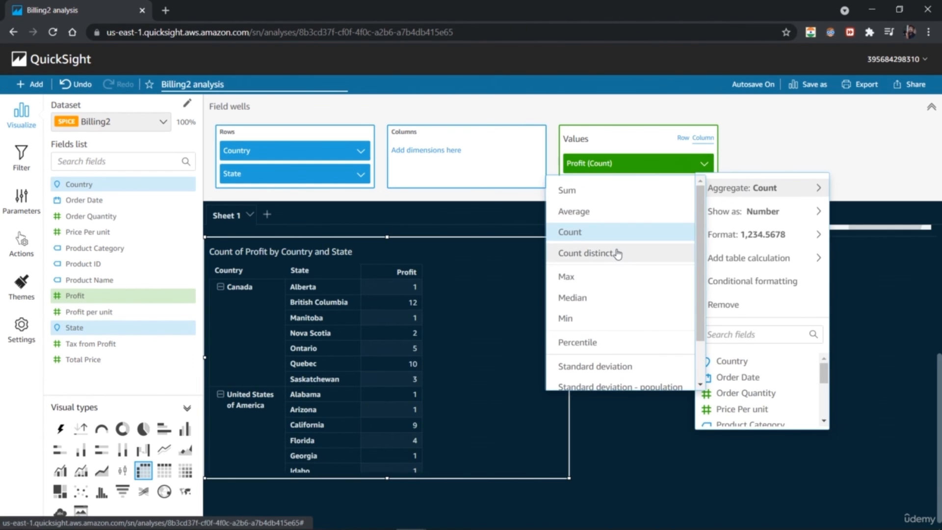
click(599, 189)
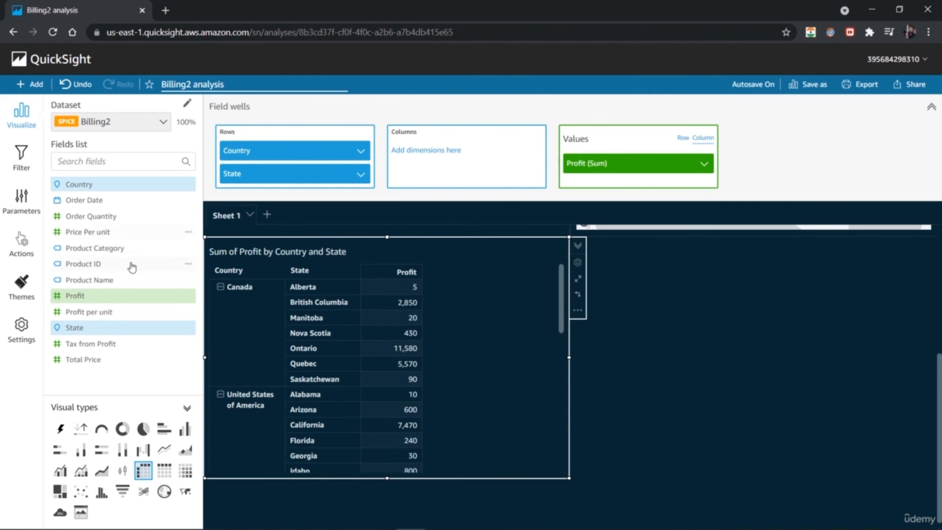
Add Tax from Profit to the pivot table's values and look through all of its state rows.
drag(111, 344, 609, 188)
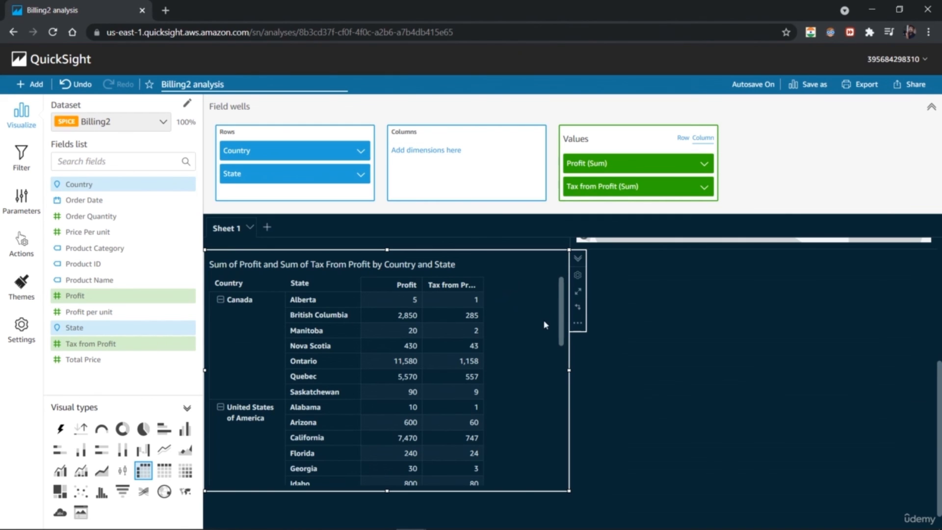
drag(560, 331, 572, 488)
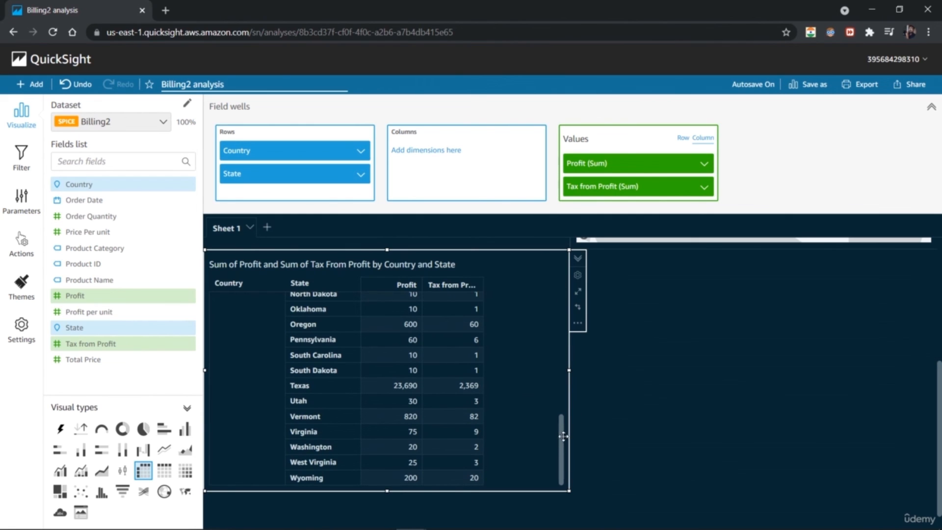
drag(562, 436, 555, 264)
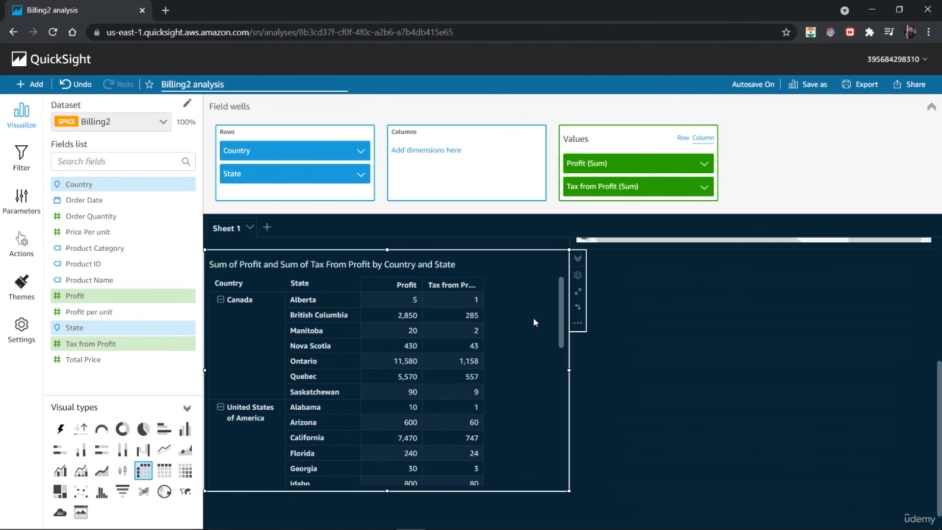
Rename Sheet 1 as Pivot and reselect the pivot table of profit and tax by country and state.
double_click(228, 228)
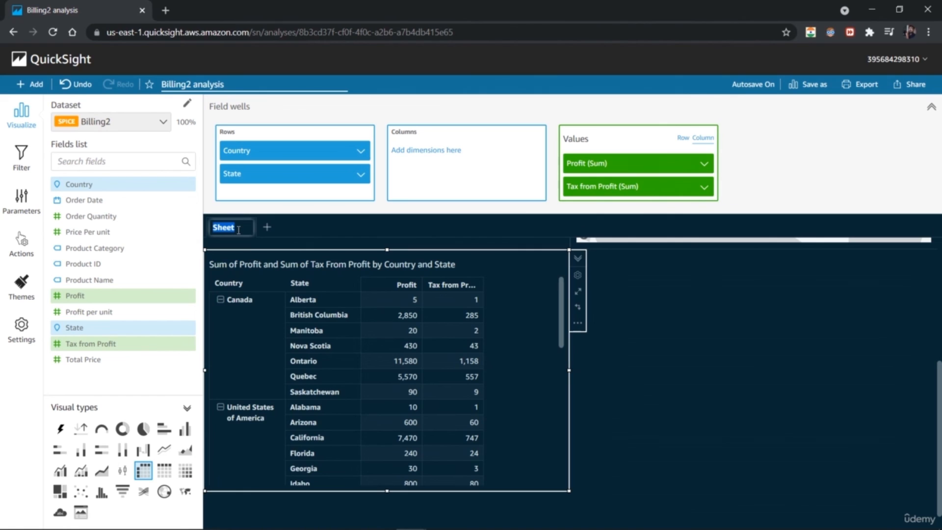
text(Pivot)
click(682, 431)
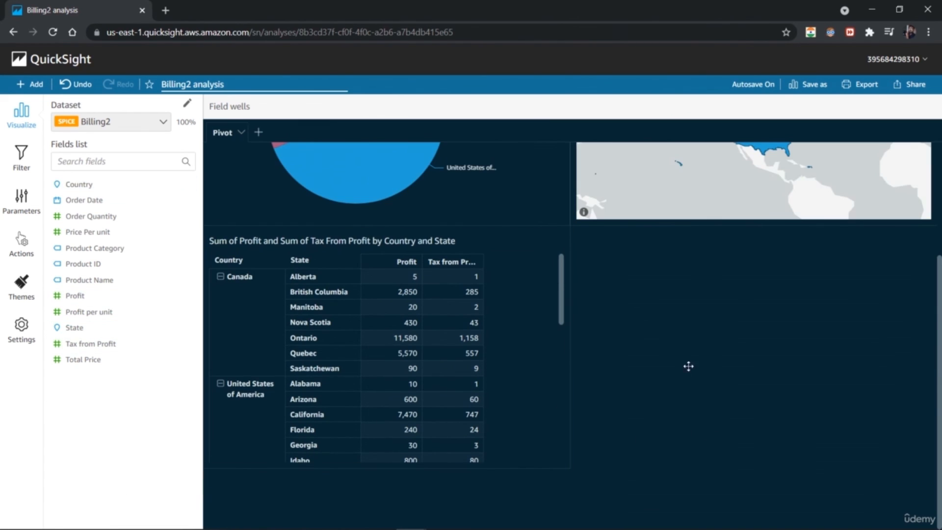
drag(939, 335, 939, 361)
click(519, 378)
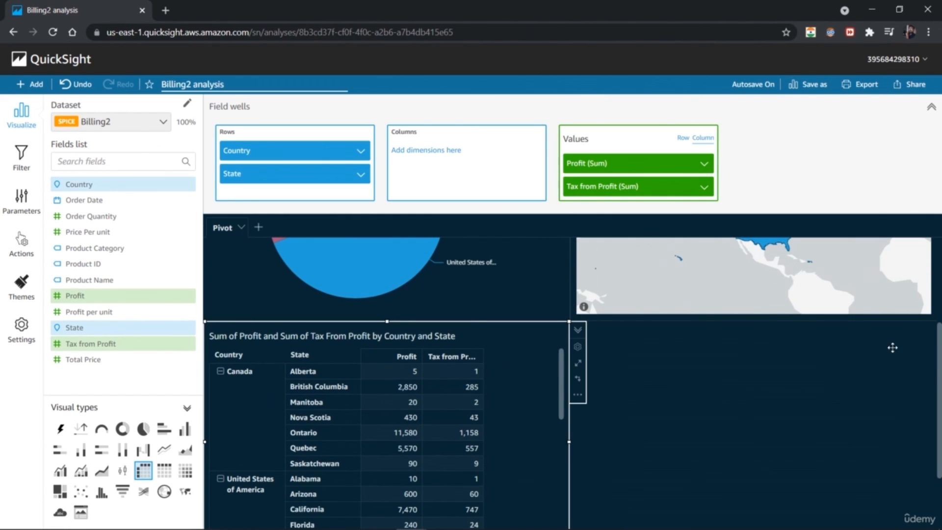
drag(939, 371, 794, 395)
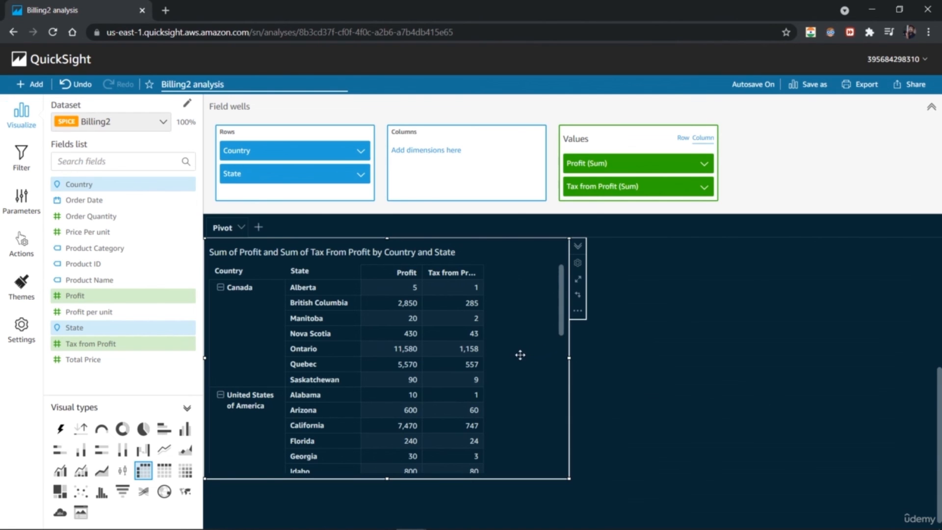
Try Product Category as the pivot table's column dimension, look across the resulting columns and remove it again.
drag(118, 249, 472, 180)
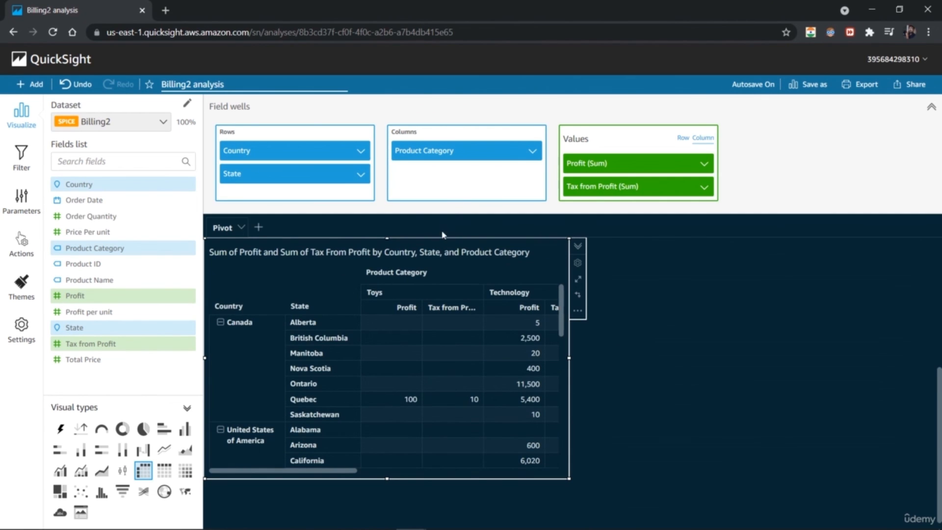
drag(340, 470, 379, 479)
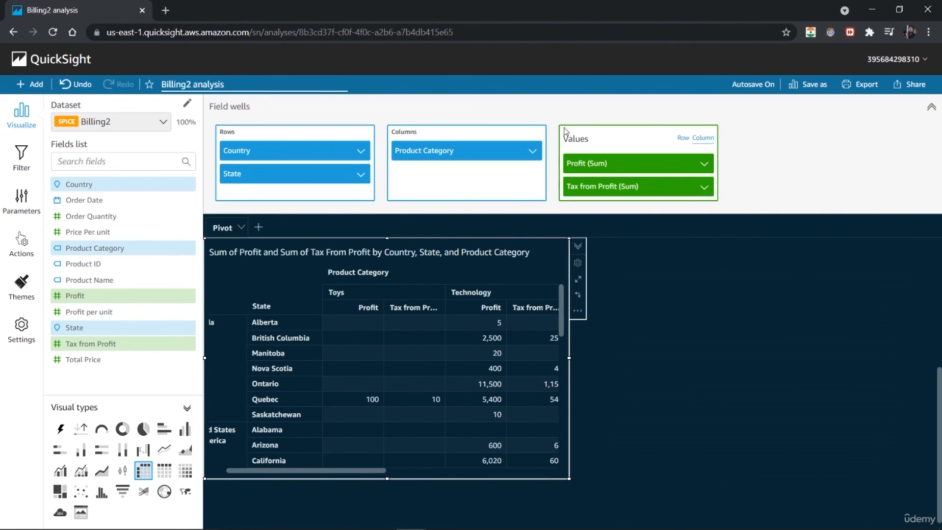
click(533, 152)
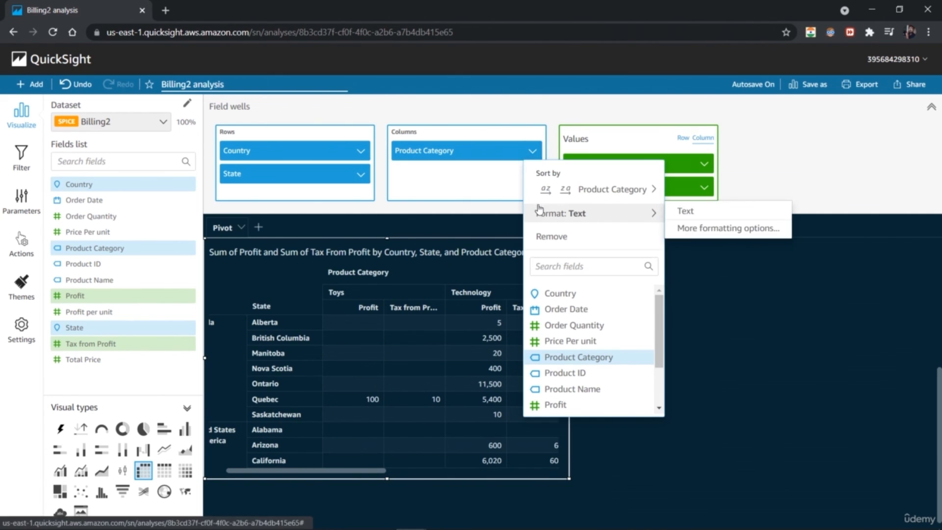
click(580, 237)
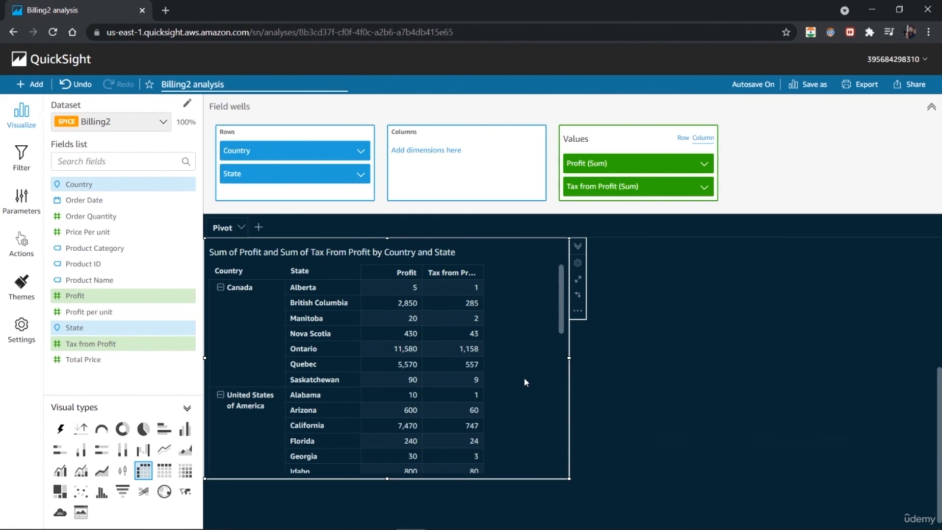
Open the pivot table's conditional formatting and start a new background color rule for the Tax from Profit column.
click(577, 314)
click(595, 330)
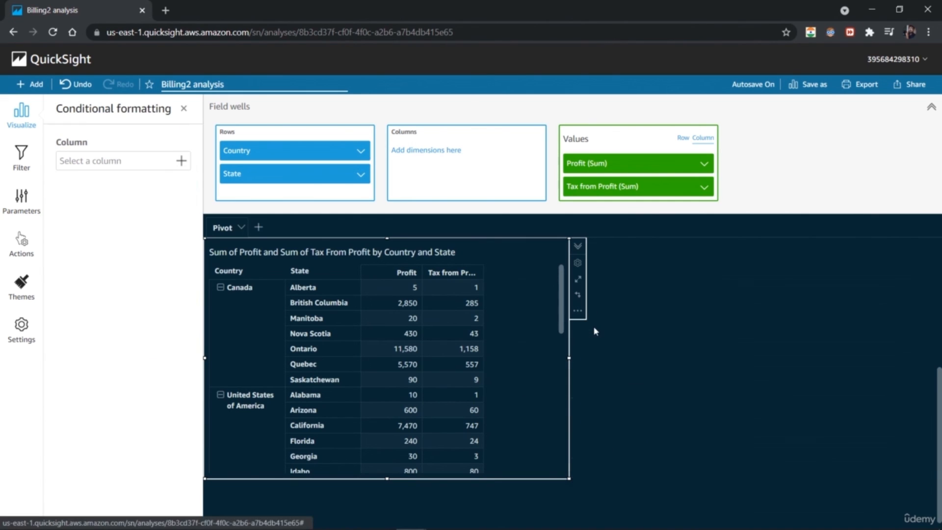
click(179, 164)
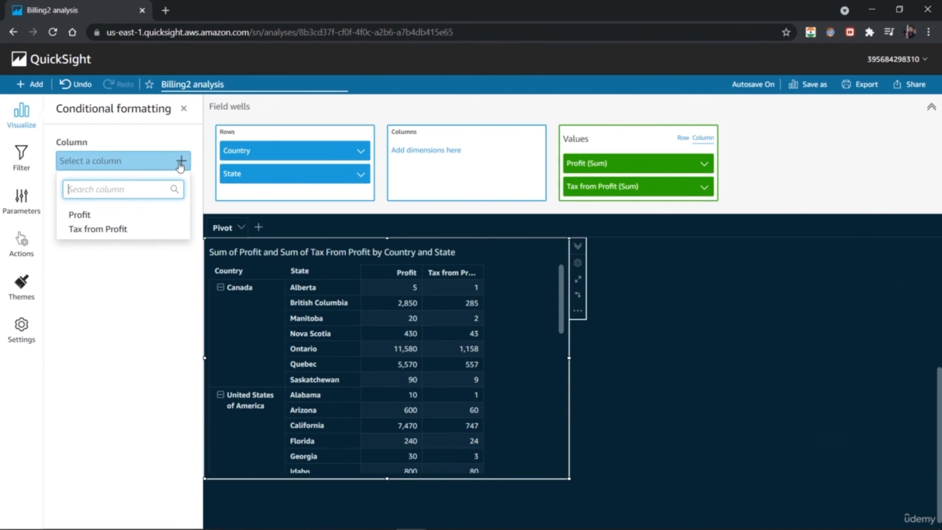
click(124, 228)
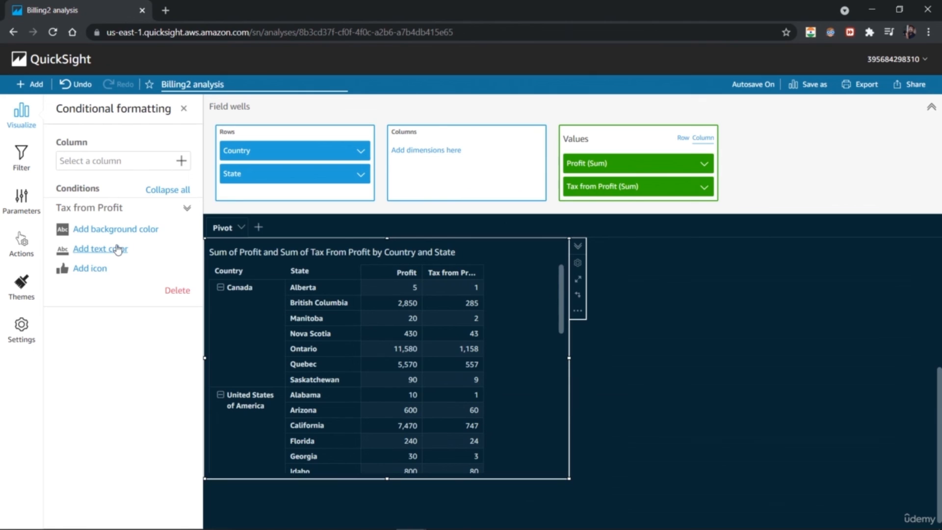
click(123, 229)
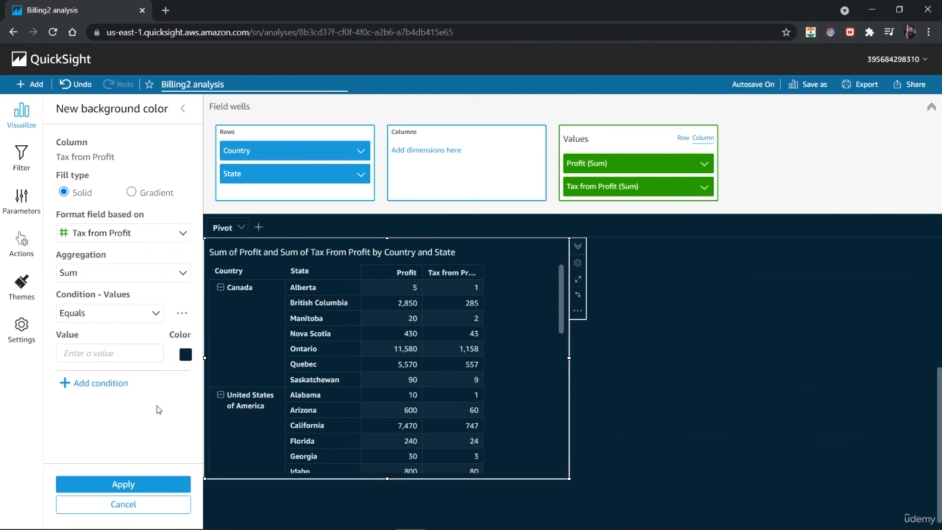
Fill Tax from Profit values greater than 100 in amber, apply the rule and look through the state rows.
click(152, 316)
click(128, 360)
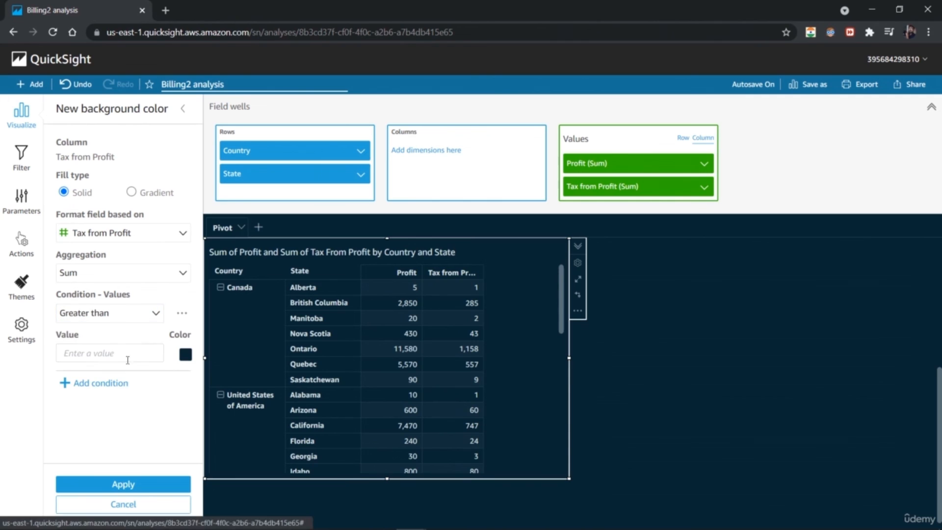
click(124, 351)
text(100)
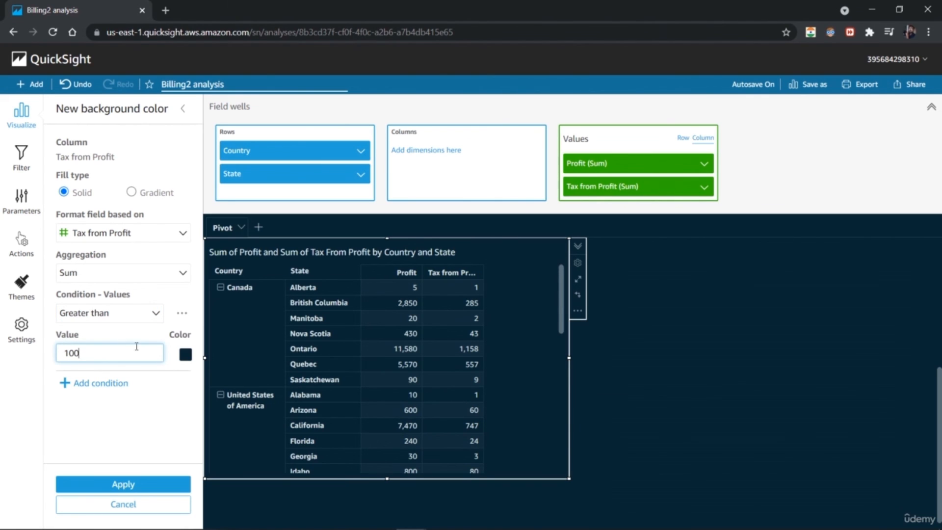
click(186, 358)
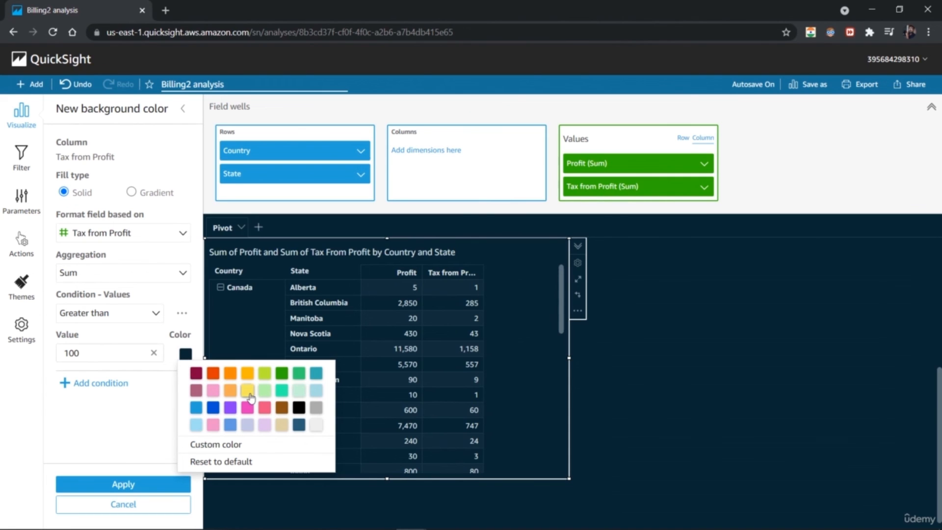
click(248, 375)
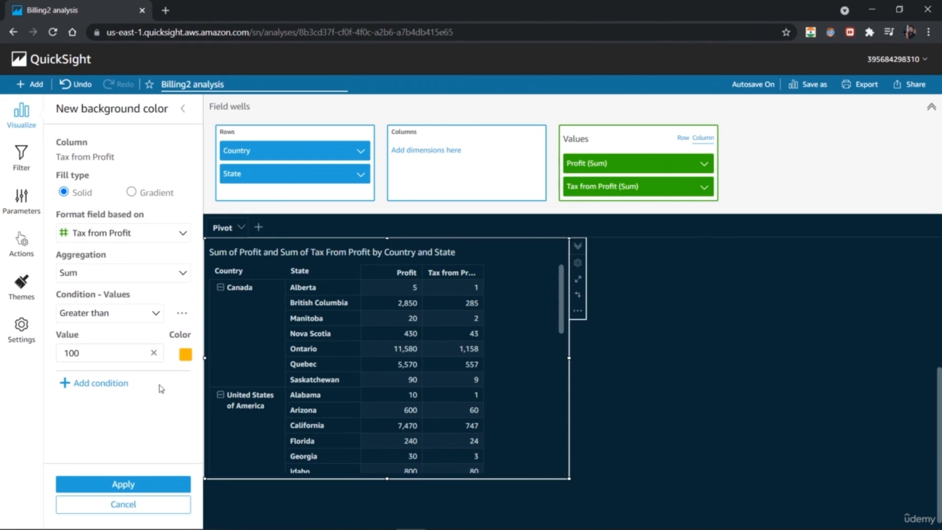
click(135, 485)
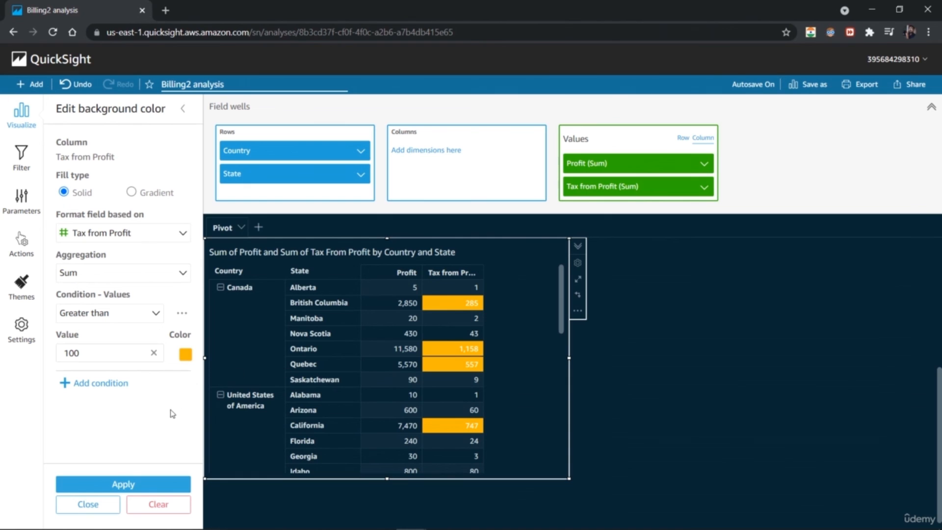
scroll(552, 363, down, 10)
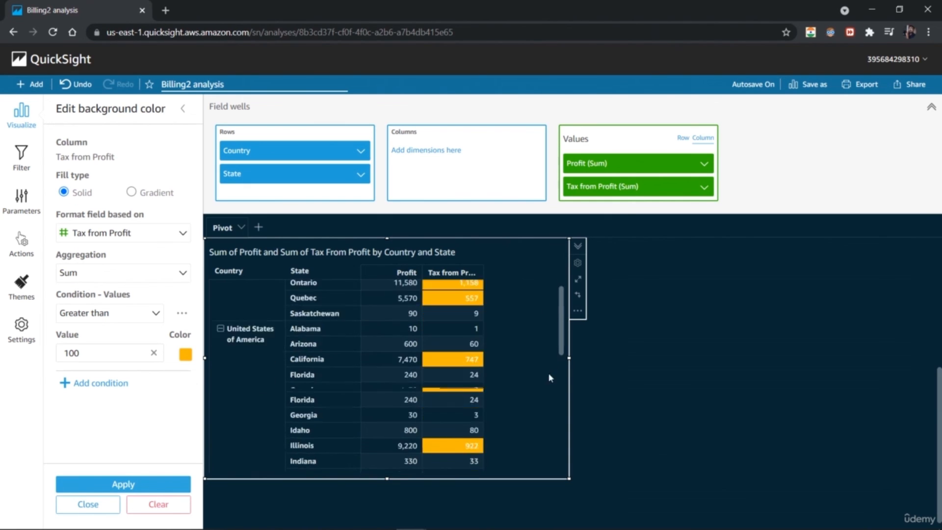
drag(561, 414, 574, 244)
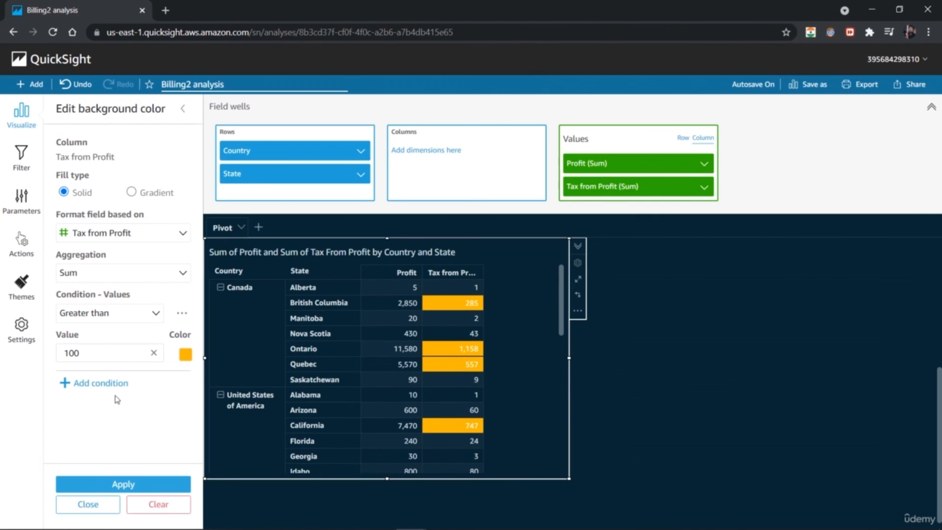
Add a second background condition that fills Tax from Profit values greater than 1000 in orange, and apply it.
click(99, 383)
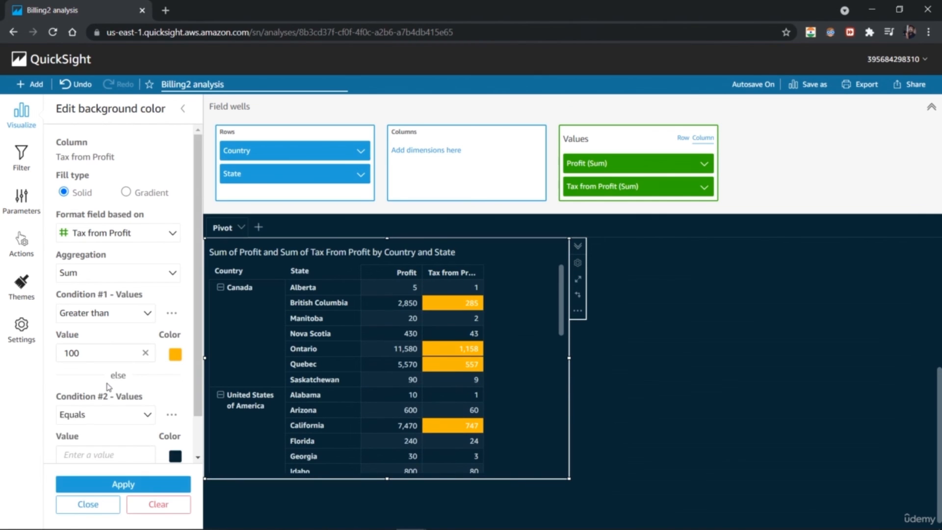
click(146, 418)
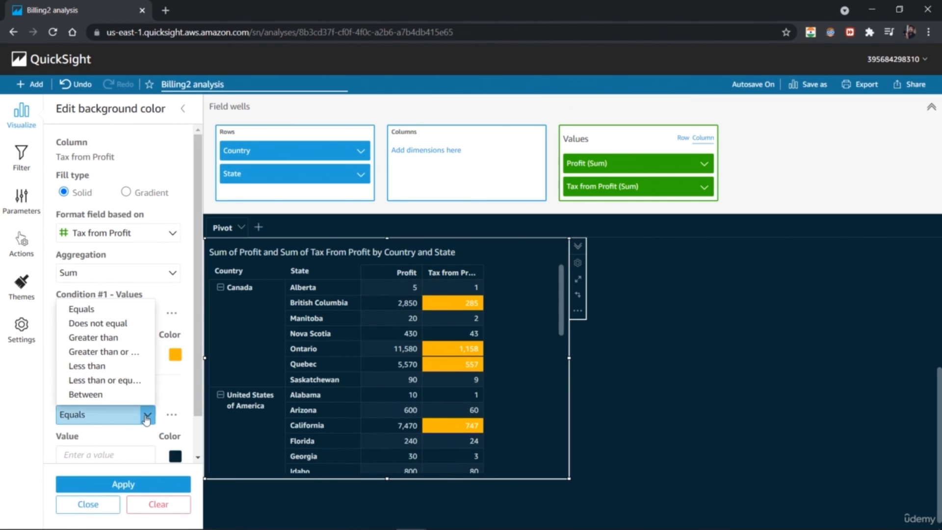
click(121, 340)
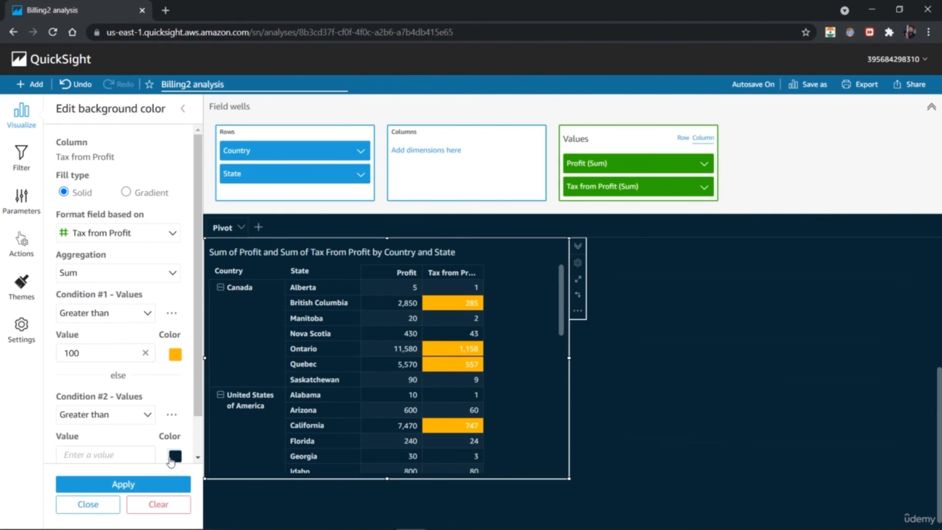
click(134, 456)
text(1000)
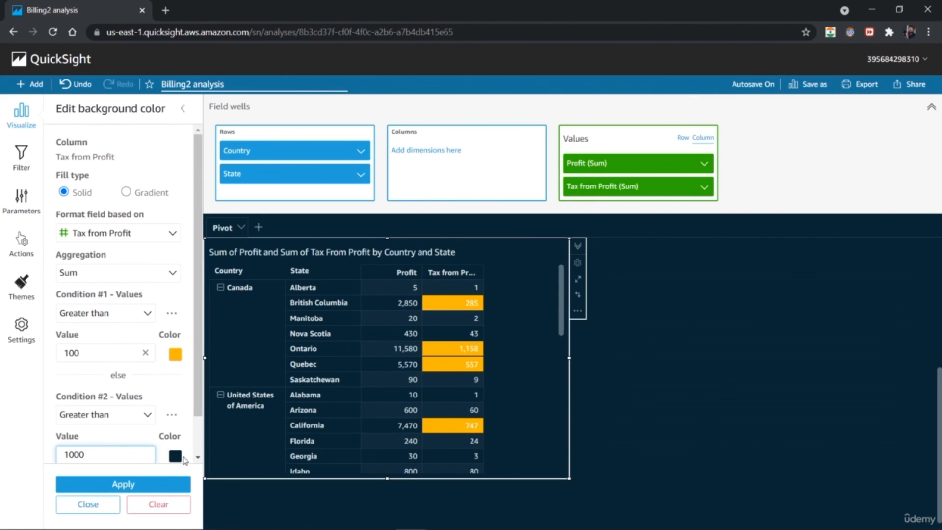
click(175, 456)
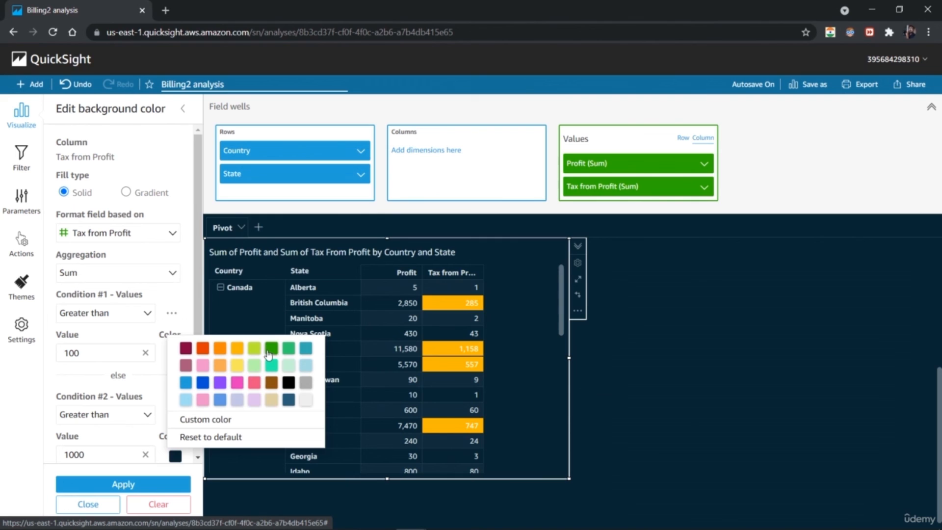
click(220, 352)
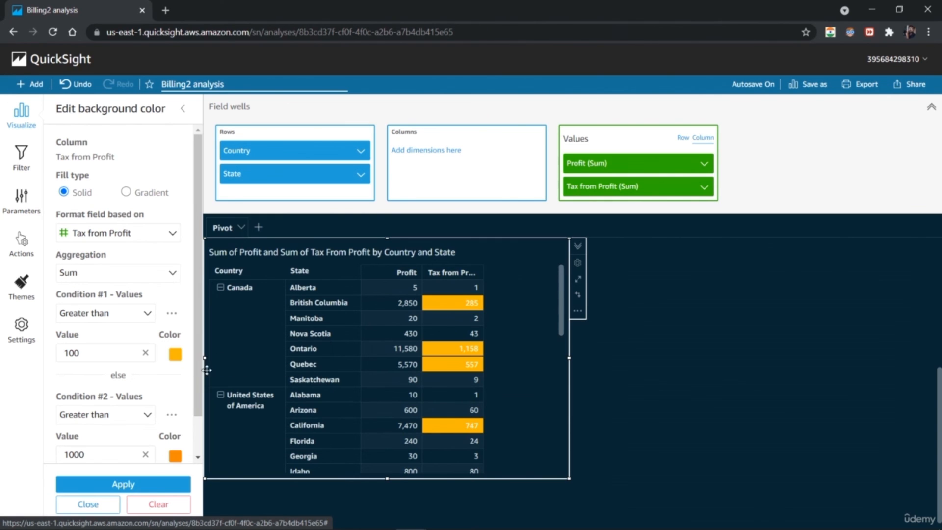
click(120, 484)
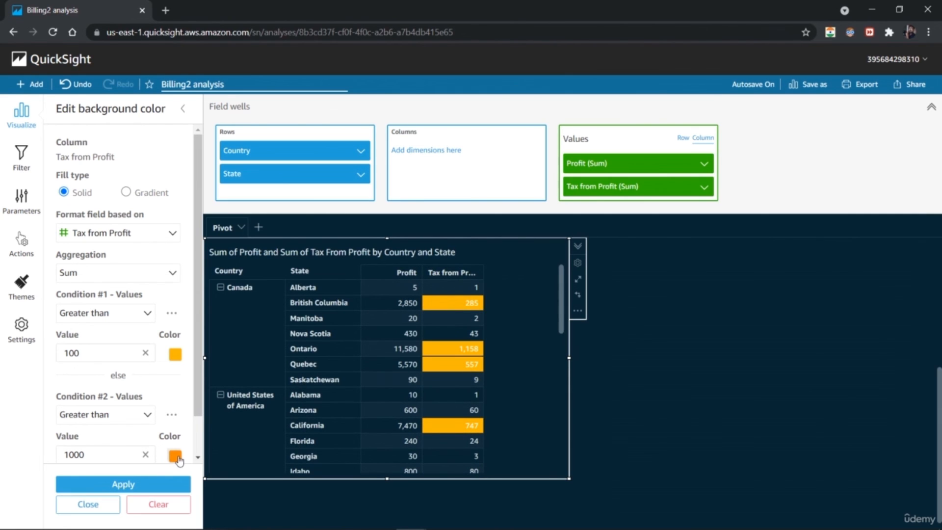
Try Greater than or equal and then Less than as the first condition's comparison, with 999 as its value.
click(146, 317)
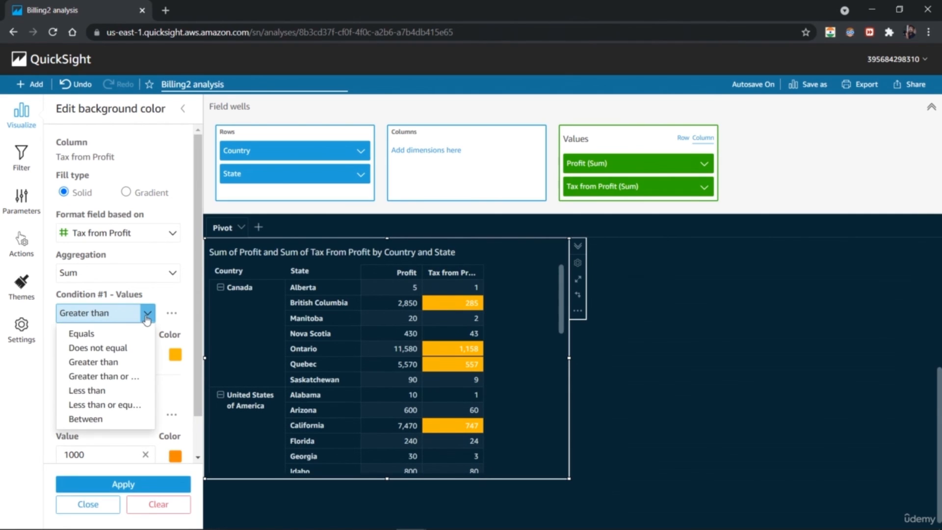
click(121, 377)
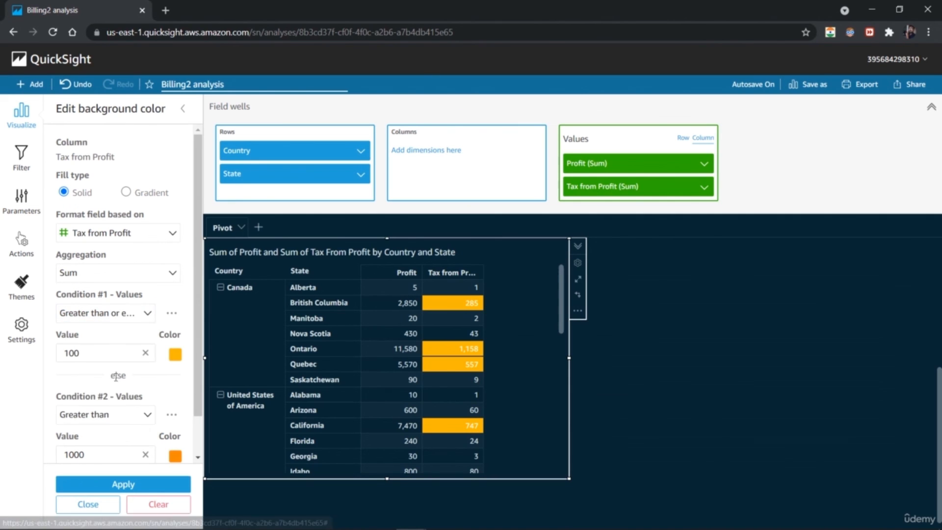
click(146, 315)
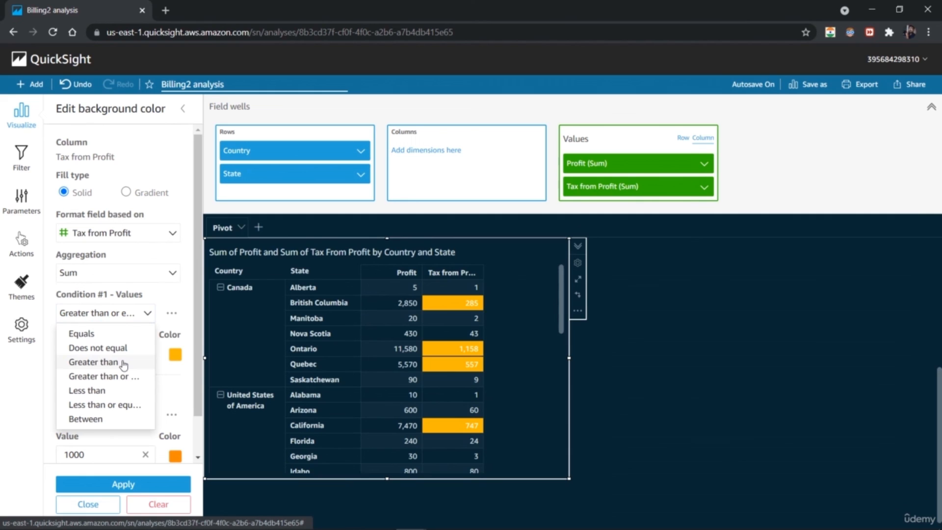
click(87, 391)
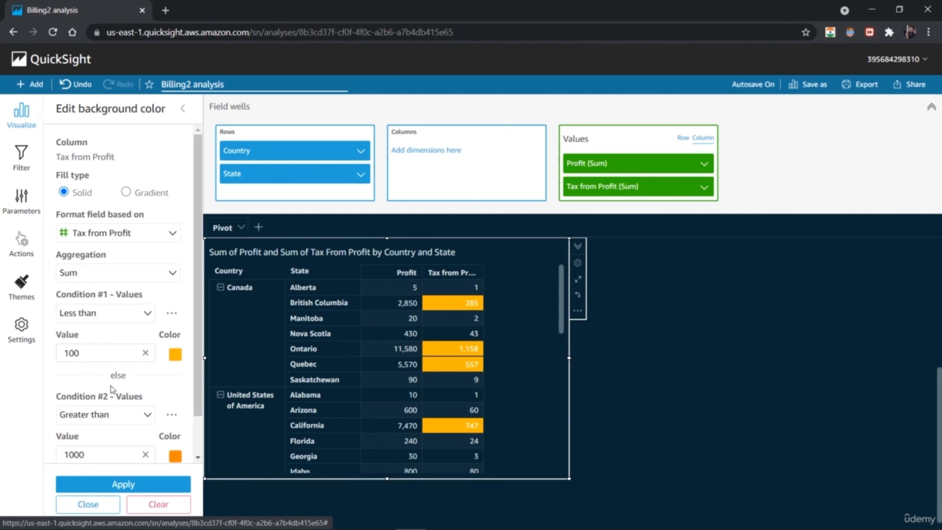
drag(84, 357, 62, 348)
text(999)
Set the first condition to Between with start value 100 and end value 999, apply it and check the state rows.
click(147, 312)
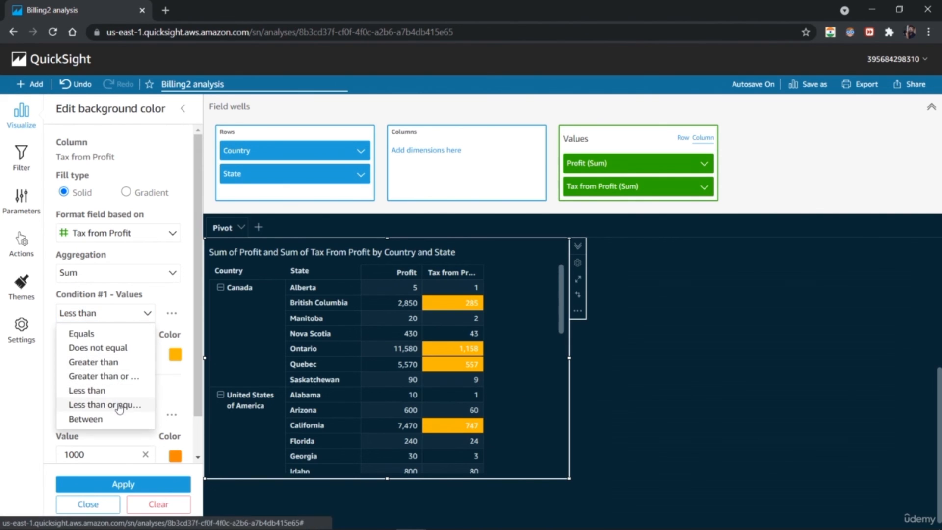
click(93, 418)
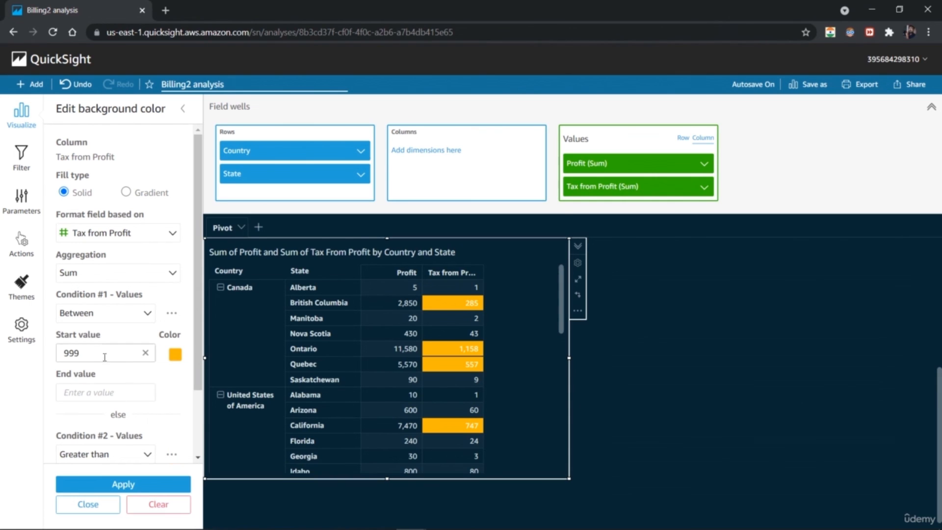
double_click(90, 356)
text(100)
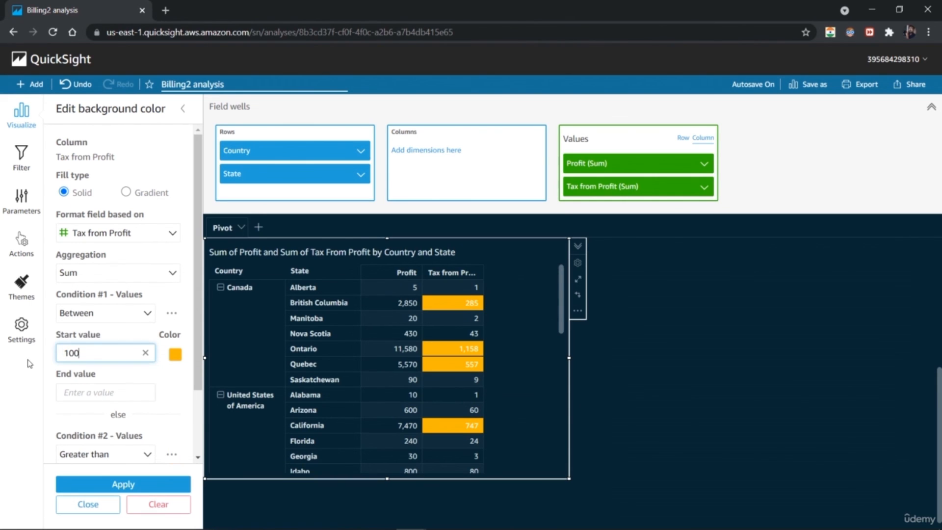
click(89, 391)
text(999)
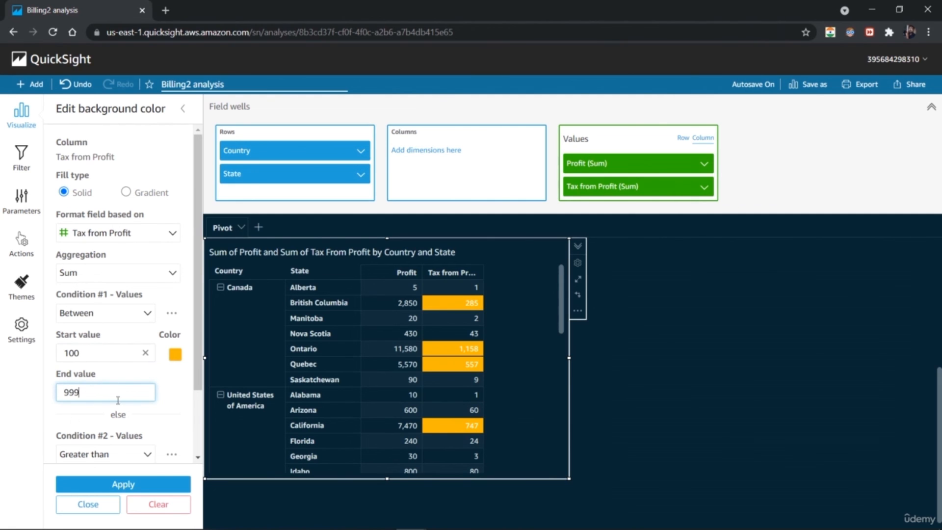
click(122, 483)
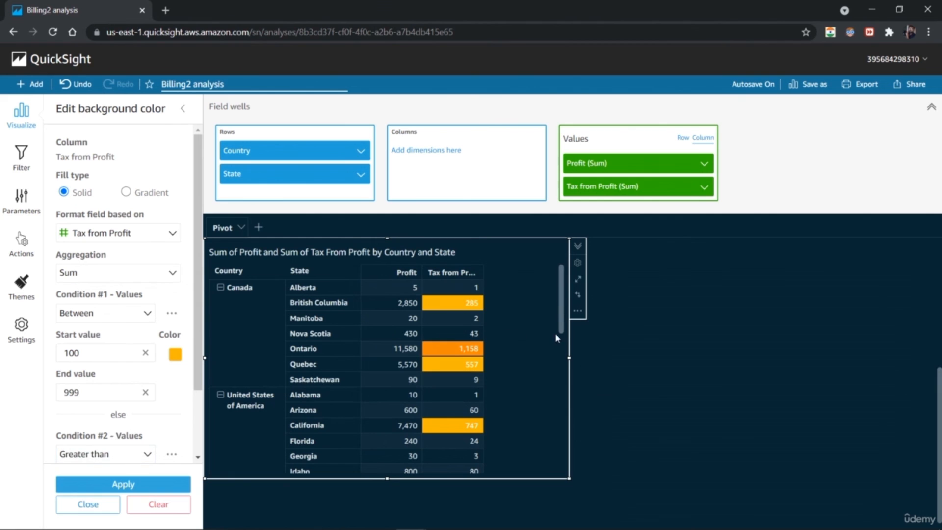
scroll(556, 337, down, 5)
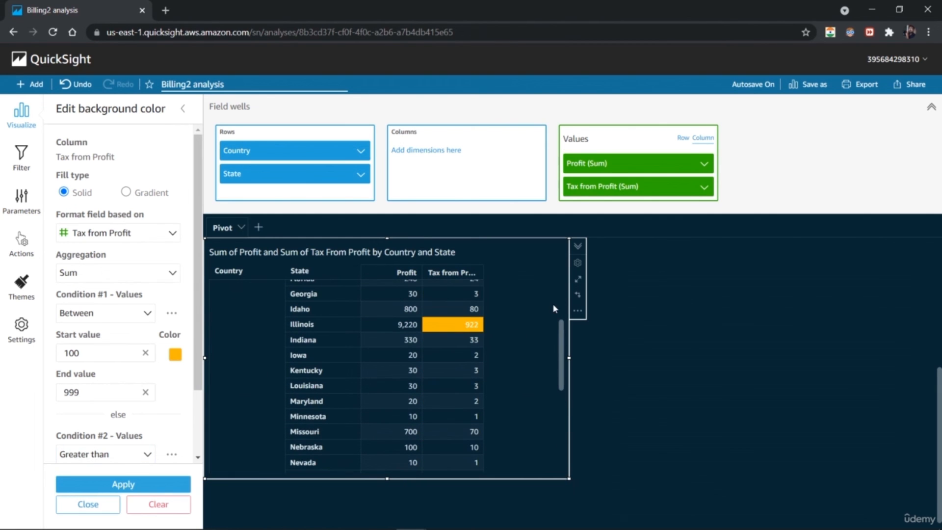
scroll(557, 346, up, 5)
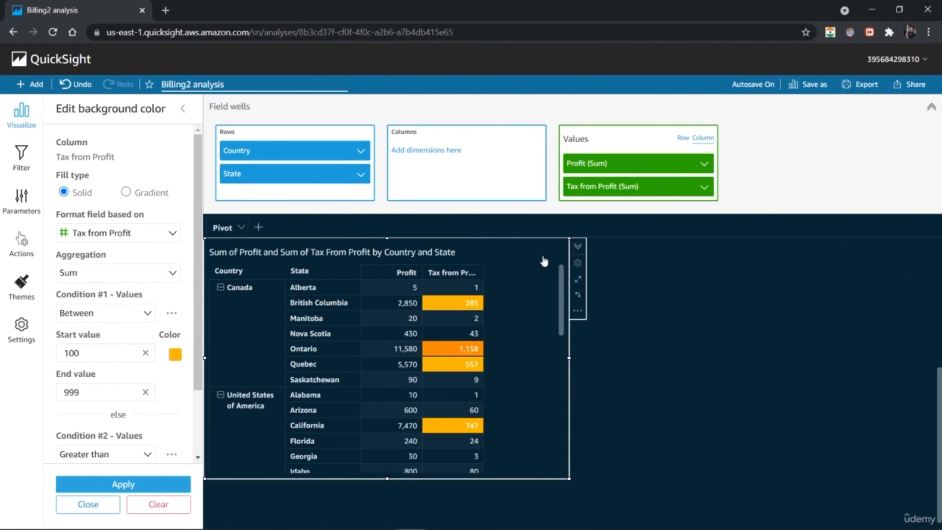
Change the first condition's fill color to light yellow and apply the background rule.
scroll(167, 403, down, 1)
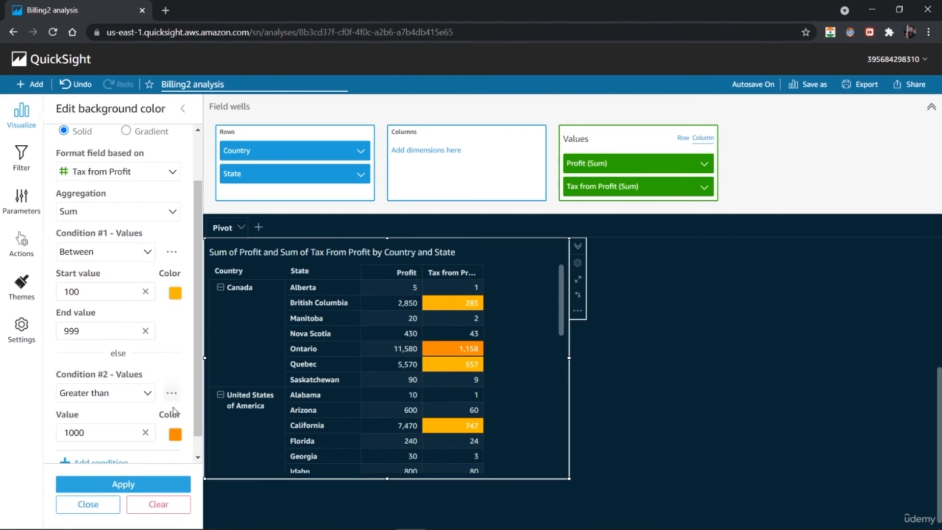
click(175, 434)
click(175, 434)
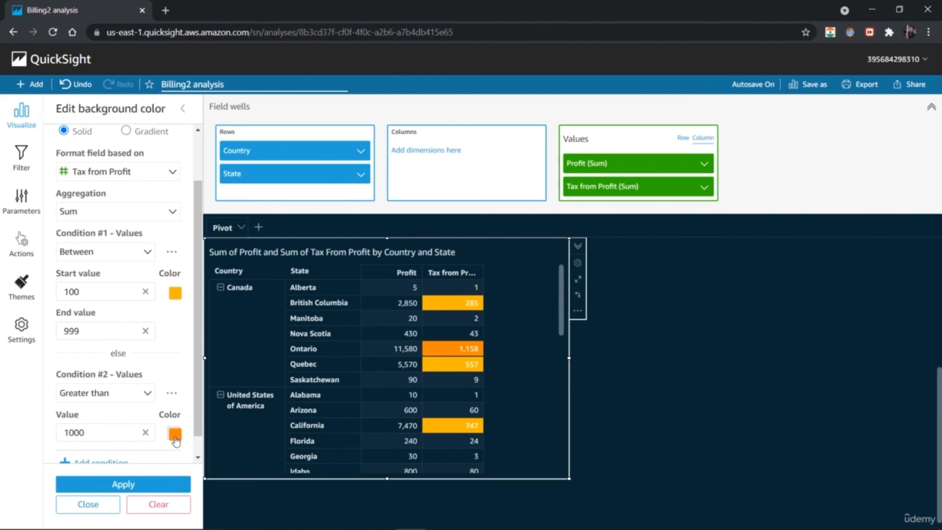
click(175, 293)
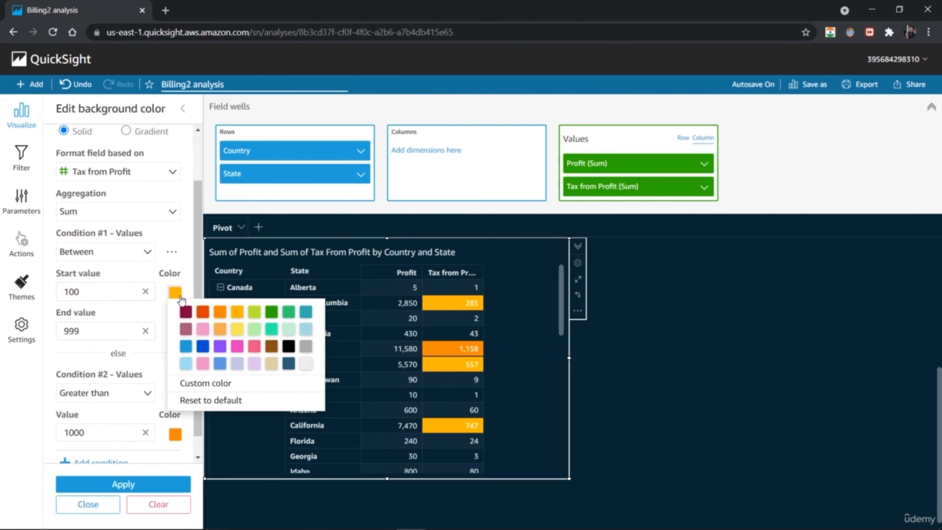
click(239, 329)
click(139, 488)
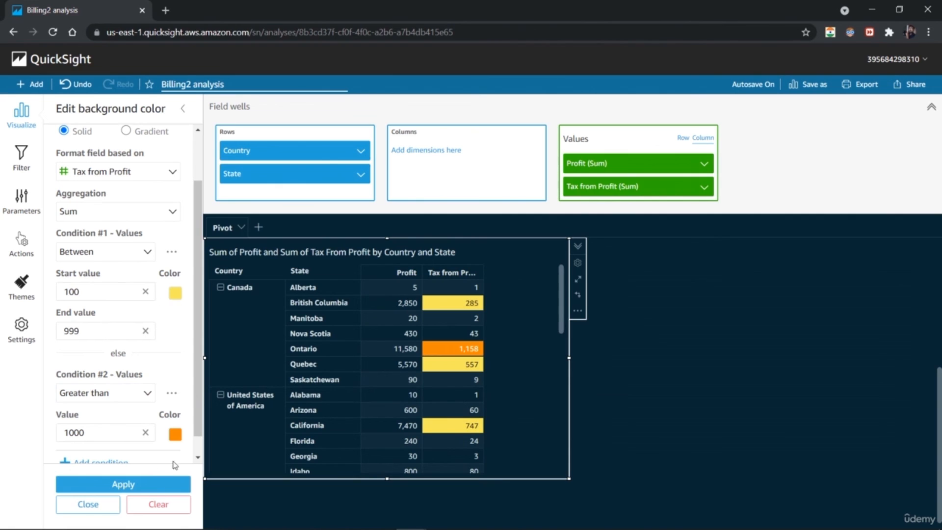
click(155, 485)
Widen the Tax from Profit column until its full header fits, and review the table and its background conditions.
drag(482, 271, 530, 272)
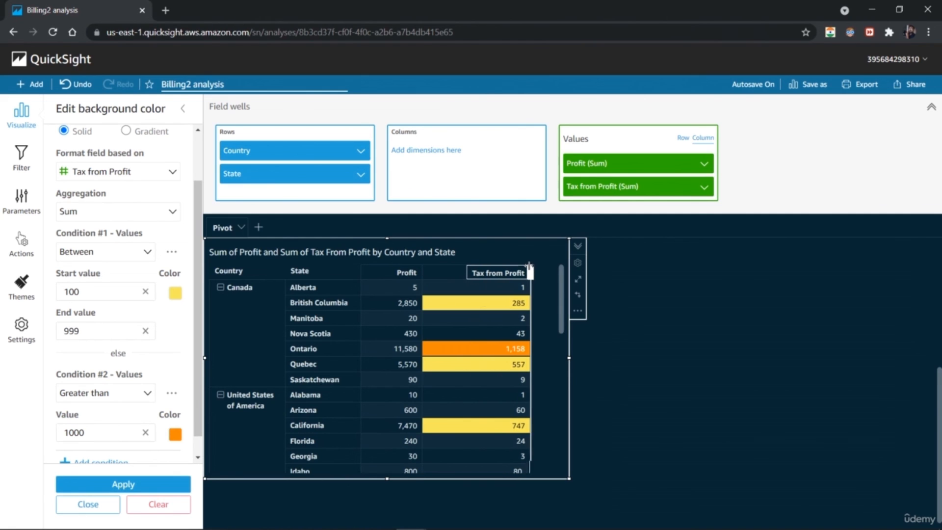
drag(563, 327, 543, 267)
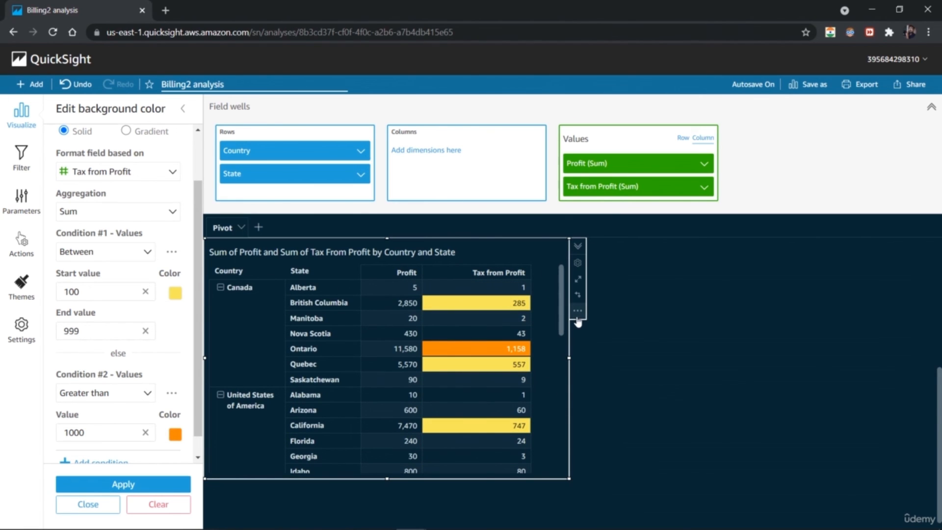
drag(196, 390, 196, 344)
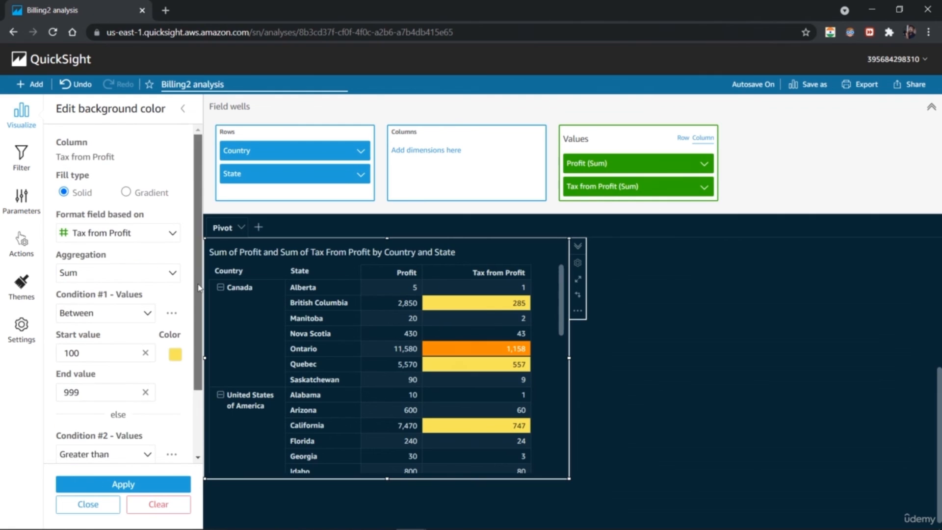